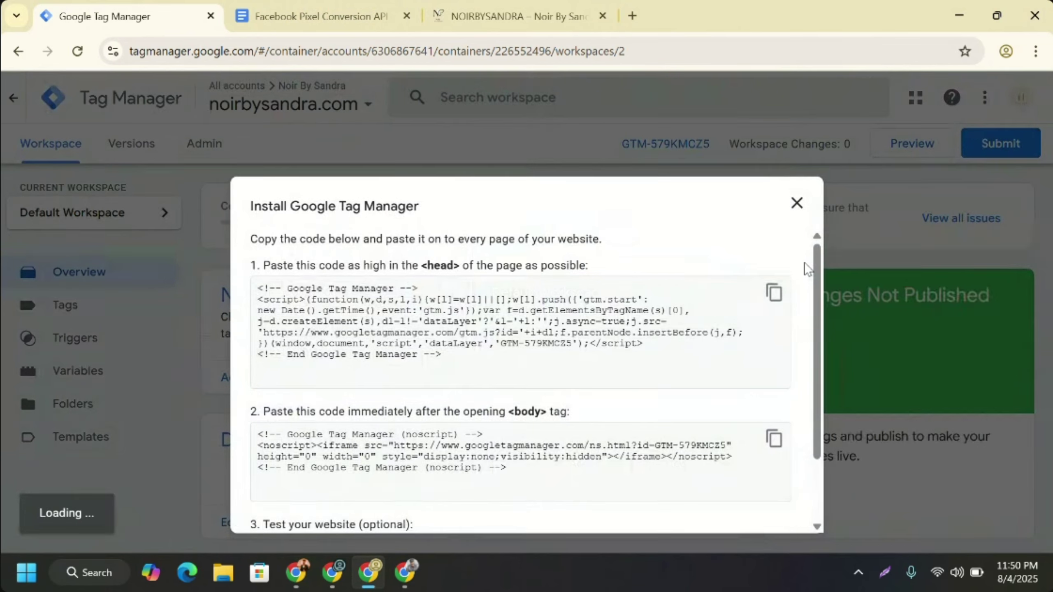
- Dismiss the Install Google Tag Manager instructions and open another Chrome profile from the desktop for the Meta business account
{"action": "left_click", "coordinate": [792, 204]}
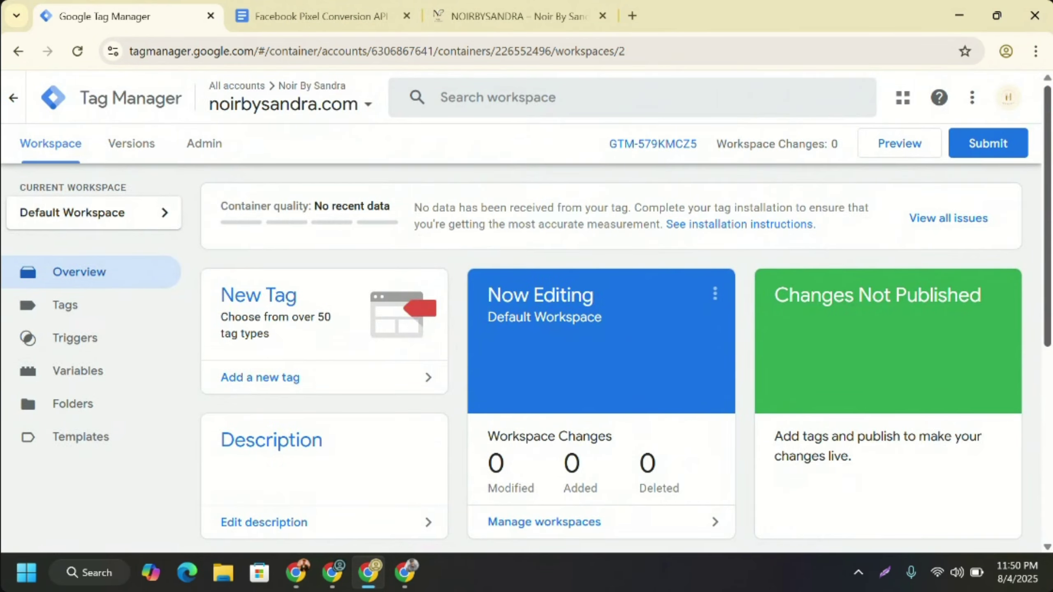
{"action": "mouse_move", "coordinate": [1047, 207]}
{"action": "left_mouse_down"}
{"action": "mouse_move", "coordinate": [1037, 359]}
{"action": "mouse_move", "coordinate": [1037, 206]}
{"action": "left_mouse_up"}
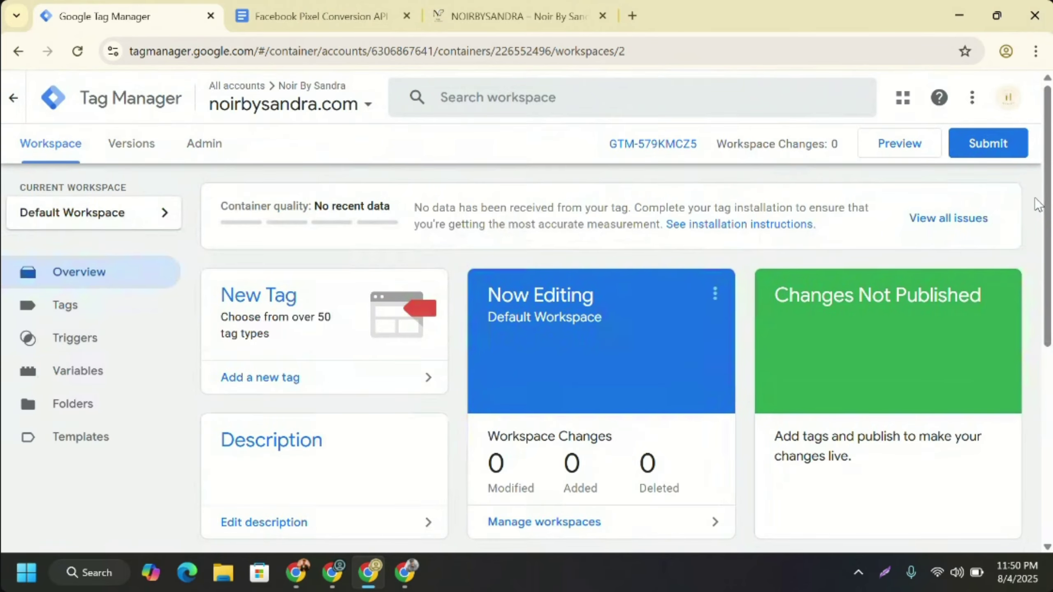
{"action": "left_click", "coordinate": [959, 16]}
{"action": "left_click", "coordinate": [959, 15]}
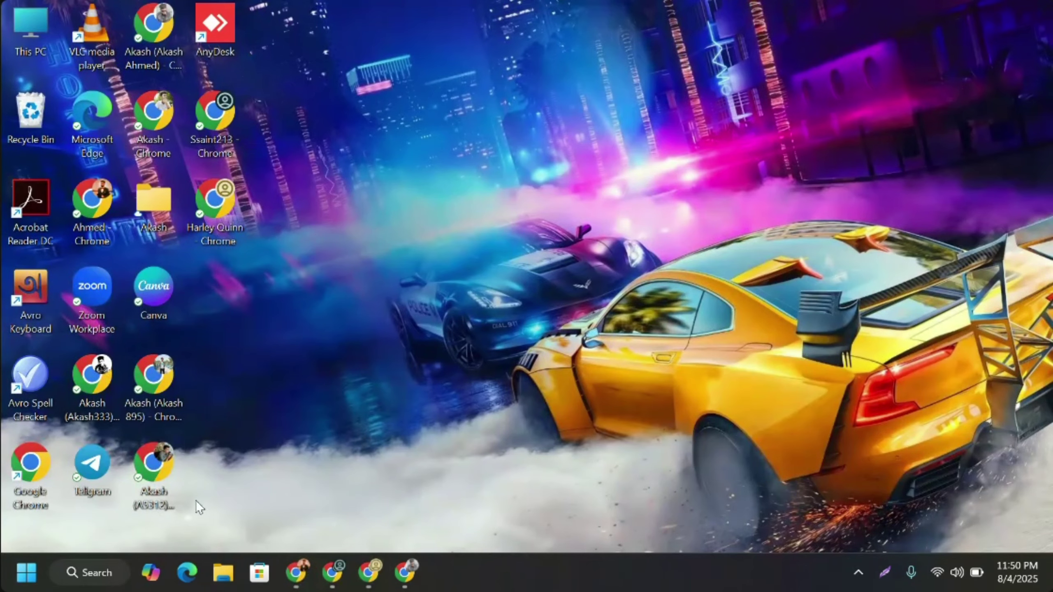
{"action": "double_click", "coordinate": [105, 381]}
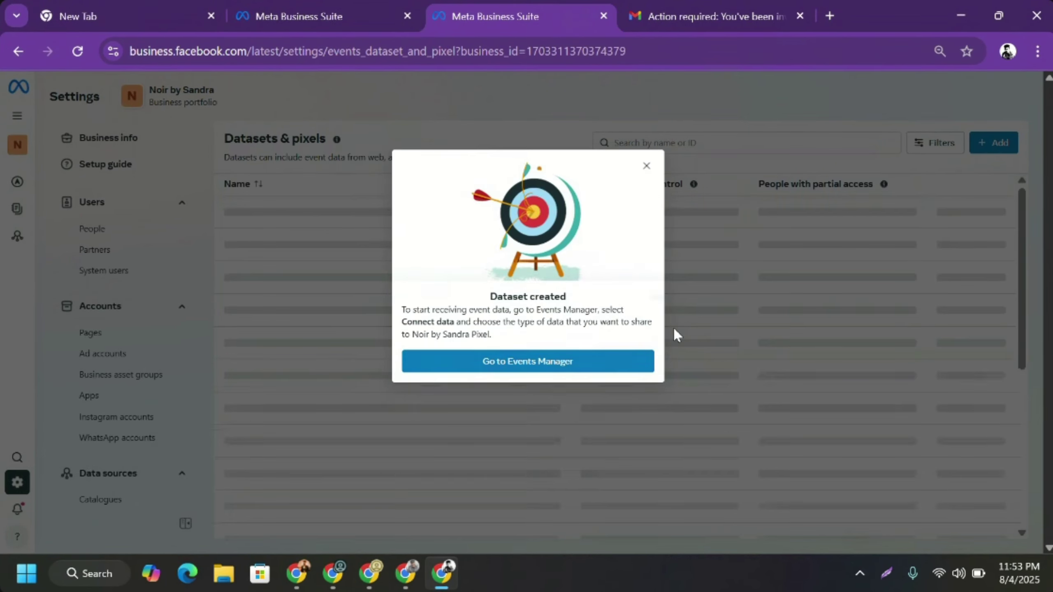
- Open the Noir by Sandra Pixel dataset in Events Manager and start the Meta pixel setup with manual code installation
{"action": "left_click", "coordinate": [569, 365]}
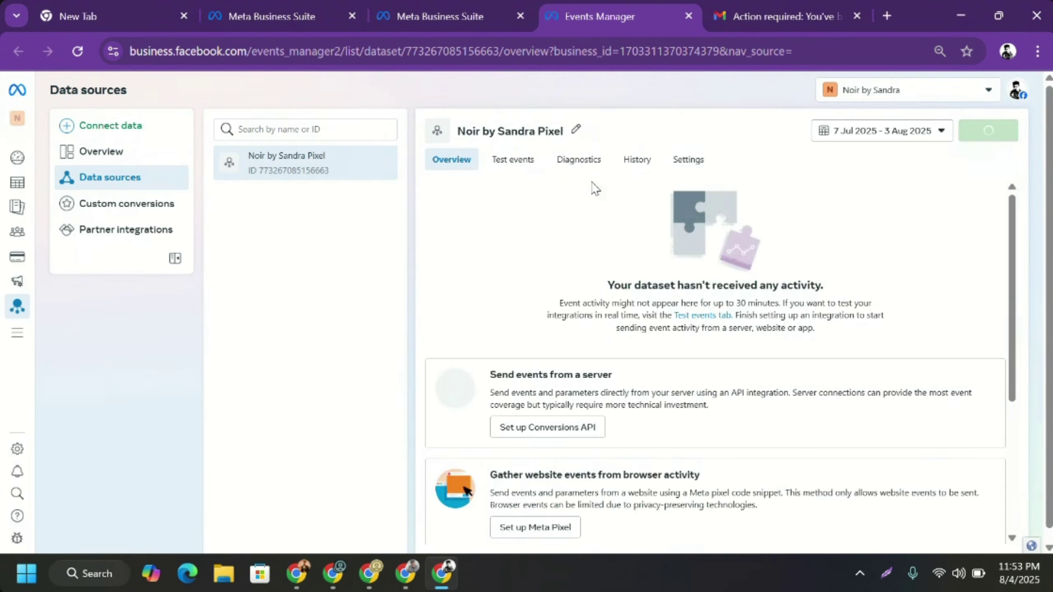
{"action": "left_click_drag", "start_coordinate": [1019, 291], "coordinate": [997, 307]}
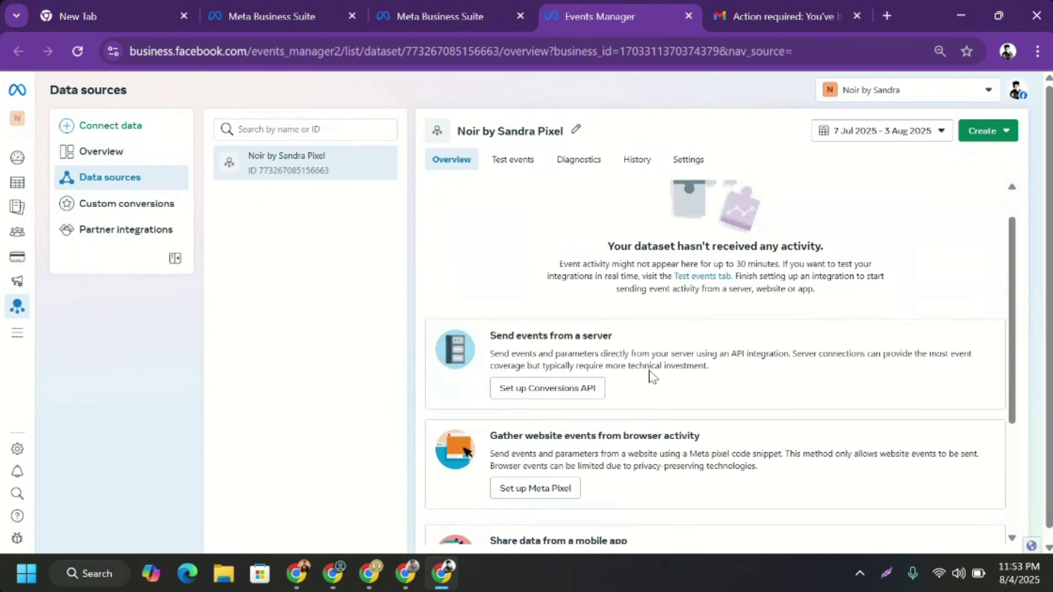
{"action": "left_click", "coordinate": [541, 495]}
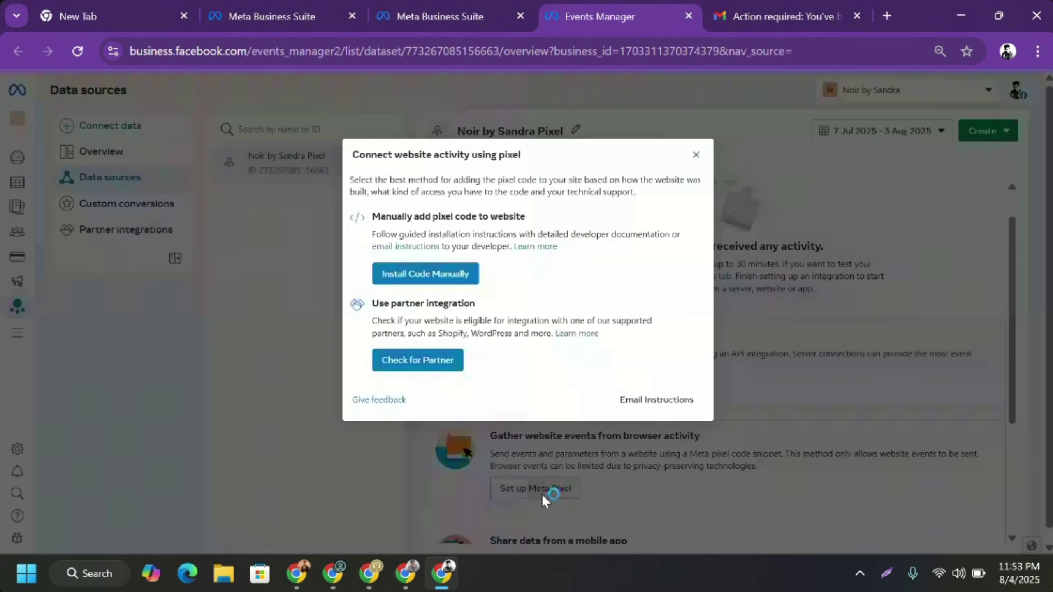
{"action": "left_click", "coordinate": [442, 286]}
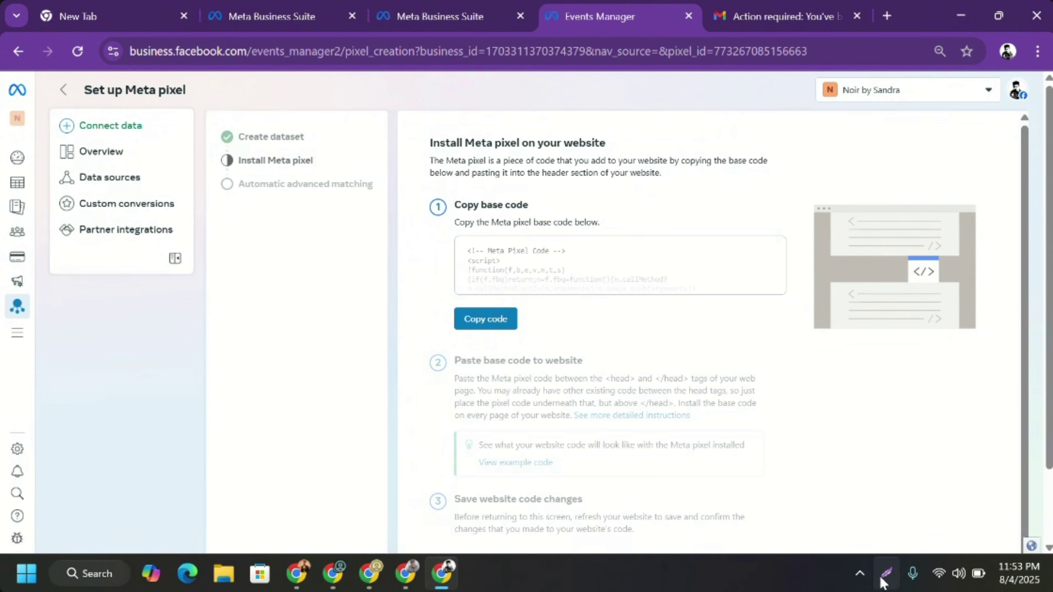
{"action": "key", "text": "Print"}
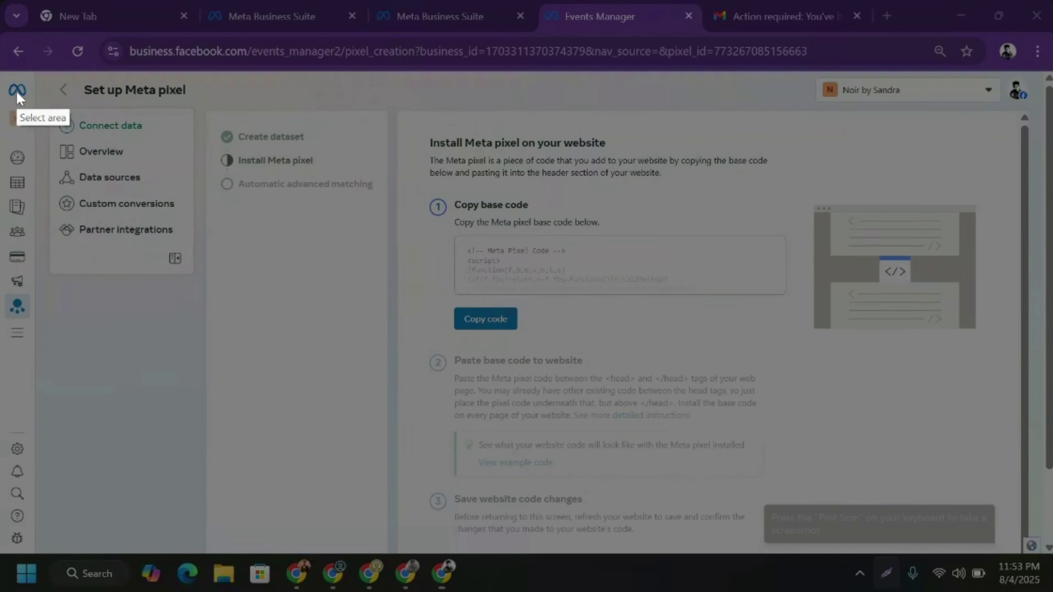
{"action": "right_click", "coordinate": [788, 488]}
{"action": "left_click", "coordinate": [827, 481]}
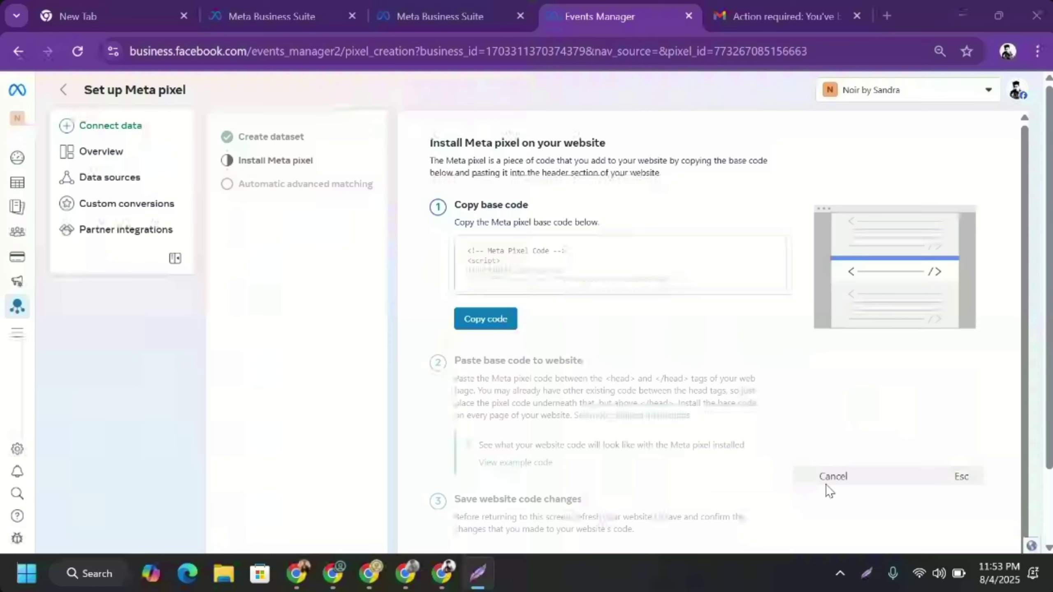
- Capture the whole Set up Meta pixel page as a screenshot and save it as the PNG file Screenshot_552
{"action": "left_click", "coordinate": [886, 575]}
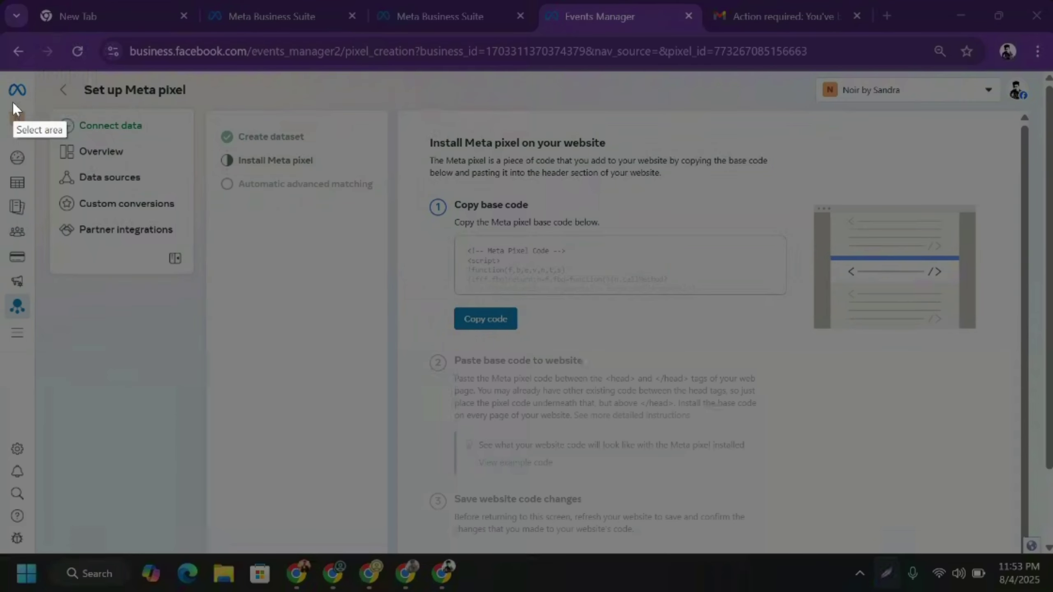
{"action": "mouse_move", "coordinate": [1, 71]}
{"action": "left_mouse_down"}
{"action": "mouse_move", "coordinate": [90, 154]}
{"action": "mouse_move", "coordinate": [678, 589]}
{"action": "mouse_move", "coordinate": [1050, 556]}
{"action": "left_mouse_up"}
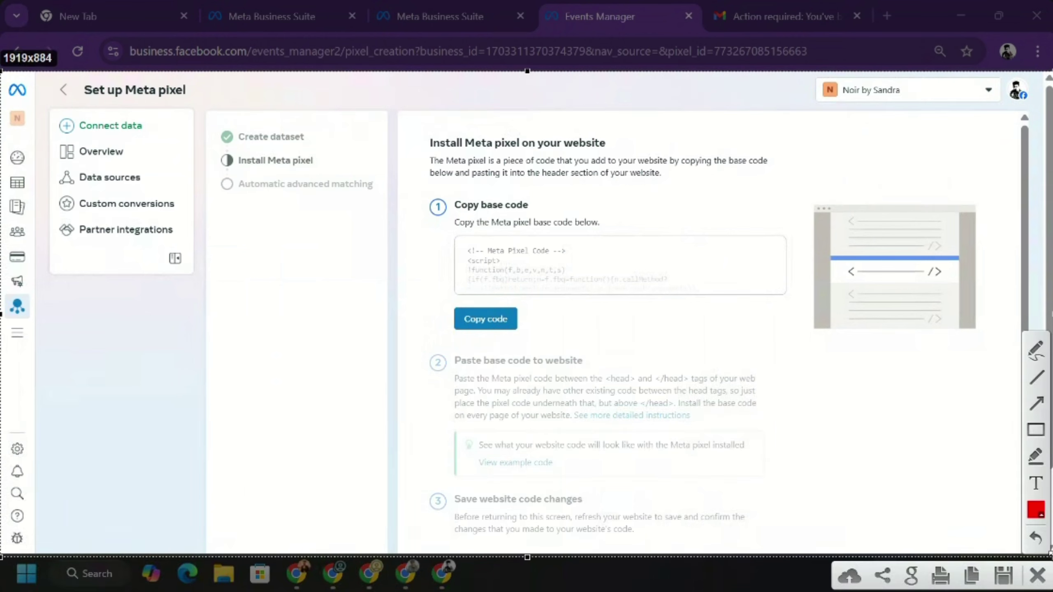
{"action": "left_click", "coordinate": [1003, 577]}
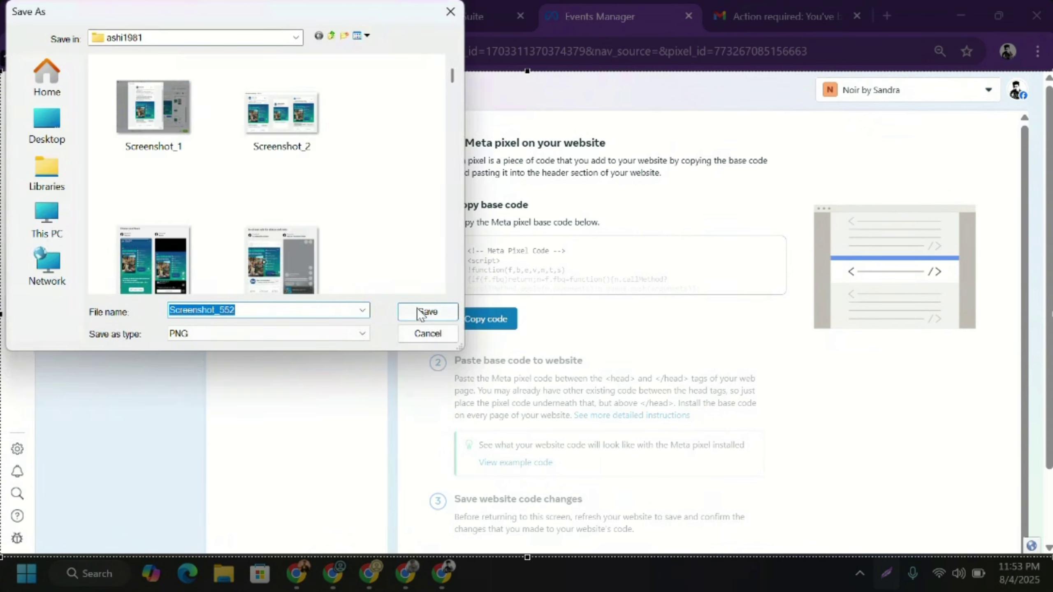
{"action": "left_click", "coordinate": [429, 319]}
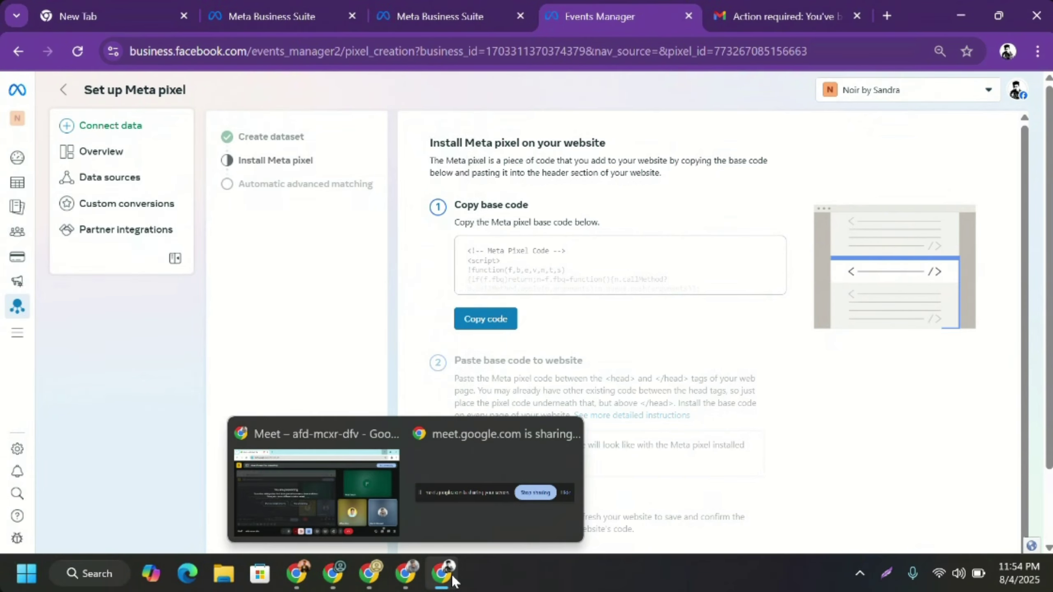
- Switch to the Google Docs document Facebook Pixel Conversion API and copy all the code in the Shopify Data Layer tab
{"action": "mouse_move", "coordinate": [446, 576]}
{"action": "left_click", "coordinate": [368, 574]}
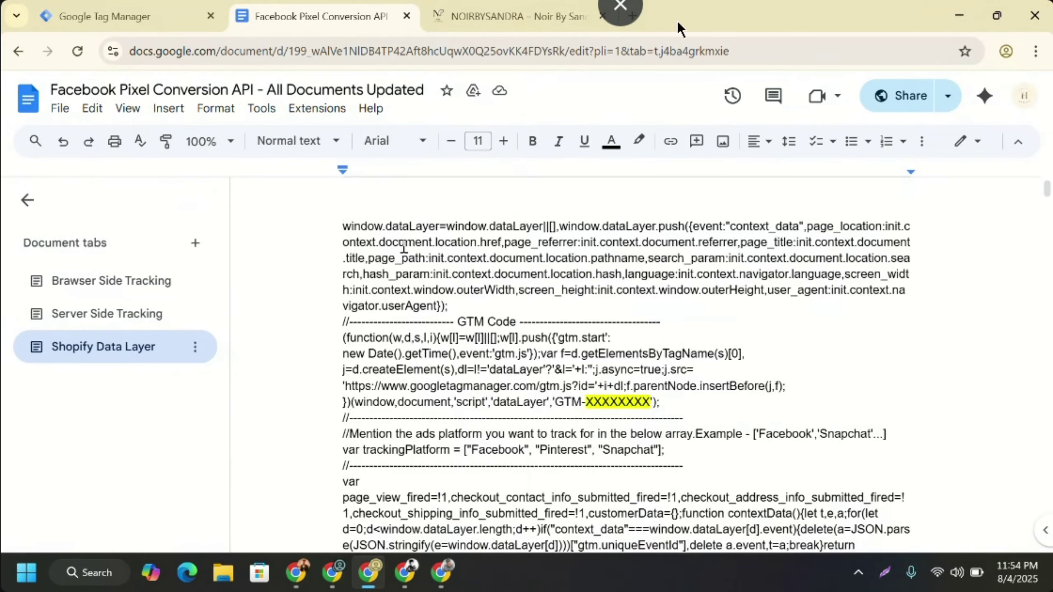
{"action": "key", "text": "ctrl+a"}
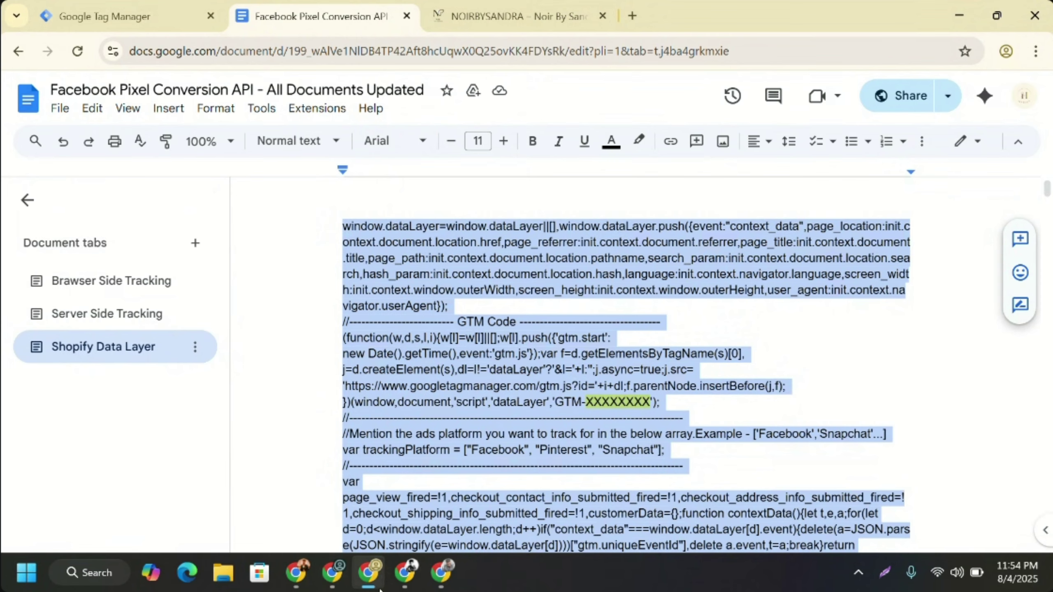
- Switch to the Shopify Customer events settings and add a custom pixel named DLV Enable Code
{"action": "left_click", "coordinate": [332, 573]}
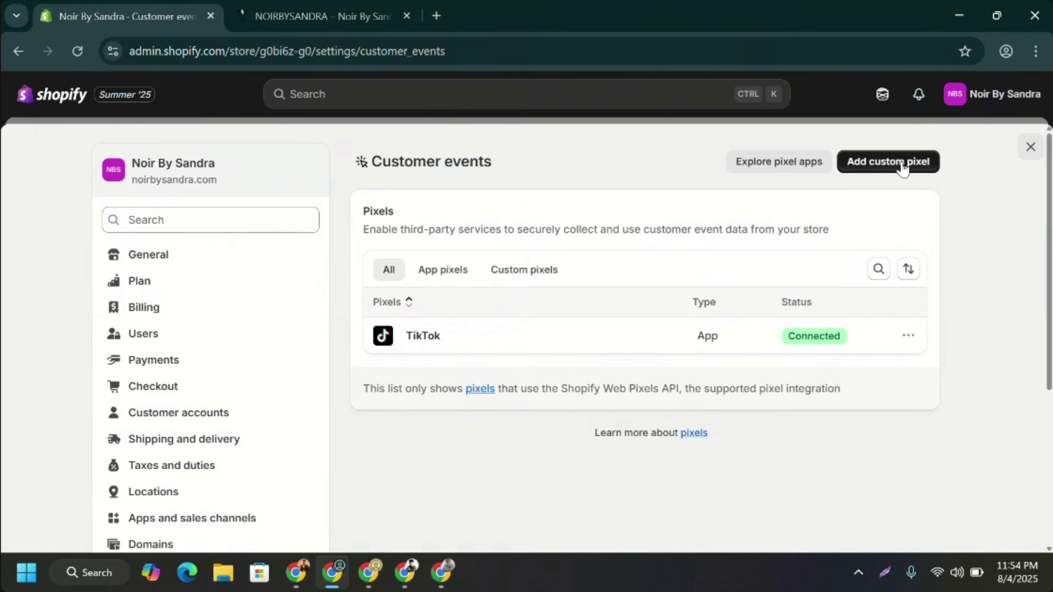
{"action": "left_click", "coordinate": [901, 166]}
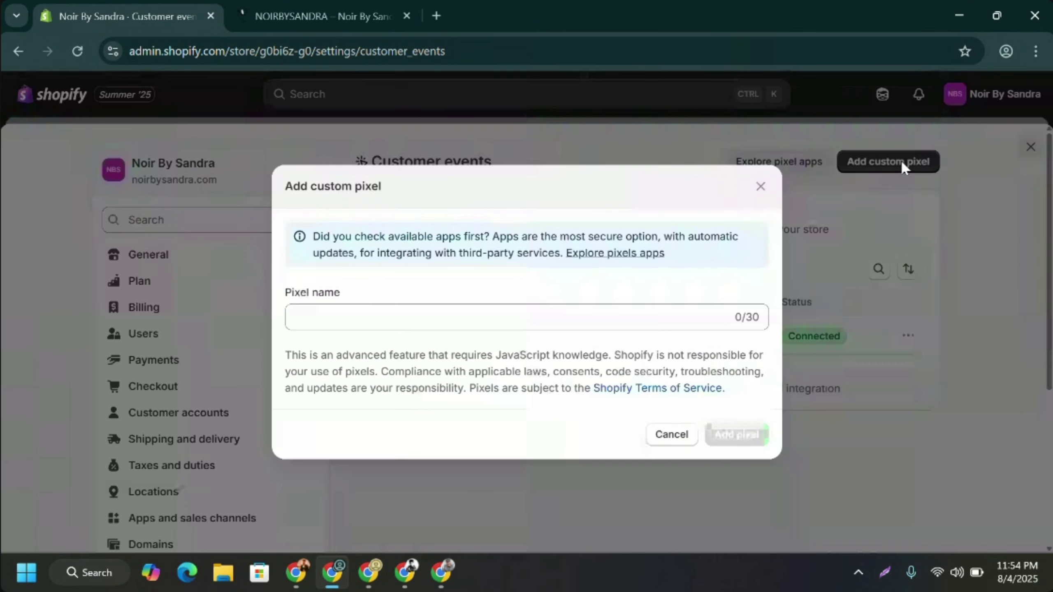
{"action": "left_click", "coordinate": [374, 320]}
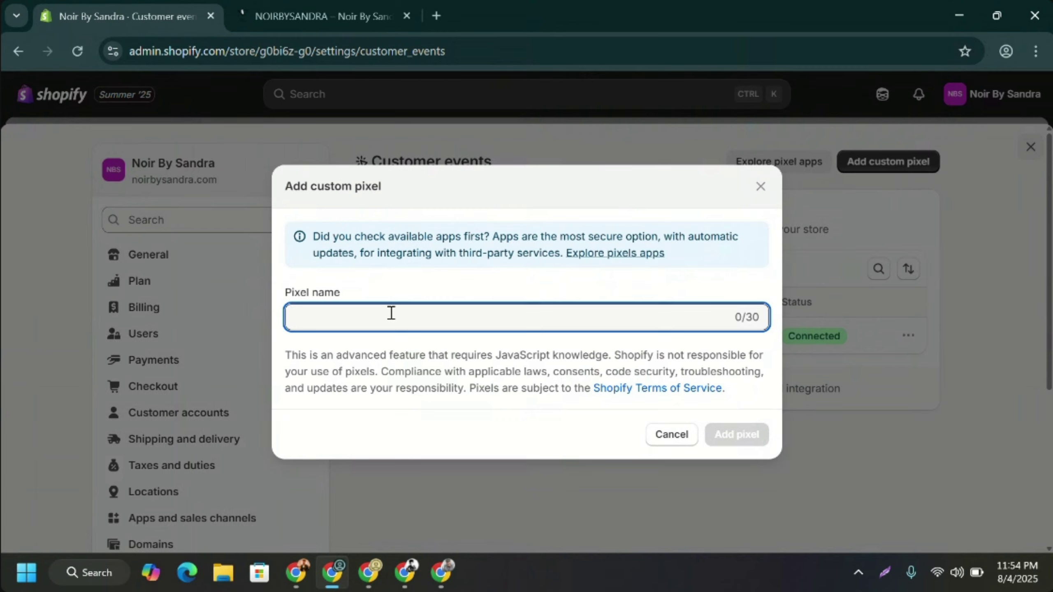
{"action": "type", "text": "GT"}
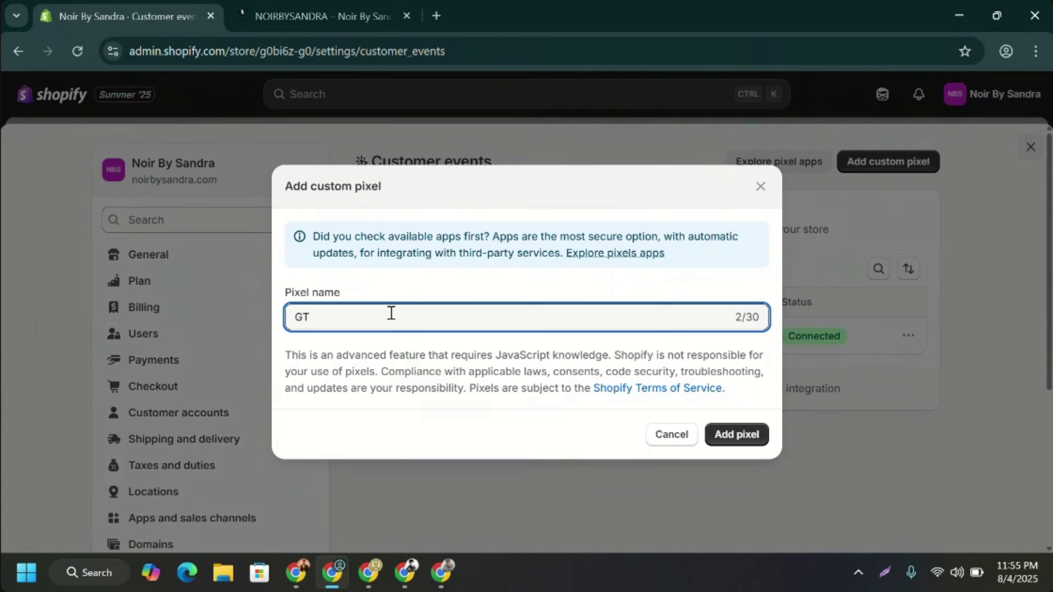
{"action": "key", "text": "BackSpace"}
{"action": "key", "text": "BackSpace"}
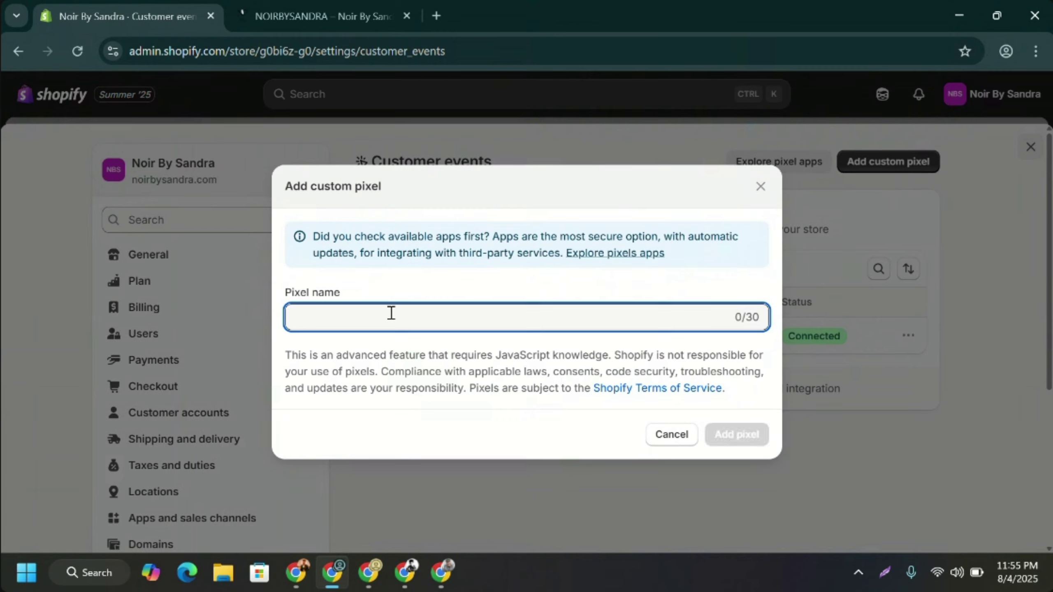
{"action": "type", "text": "DLV E"}
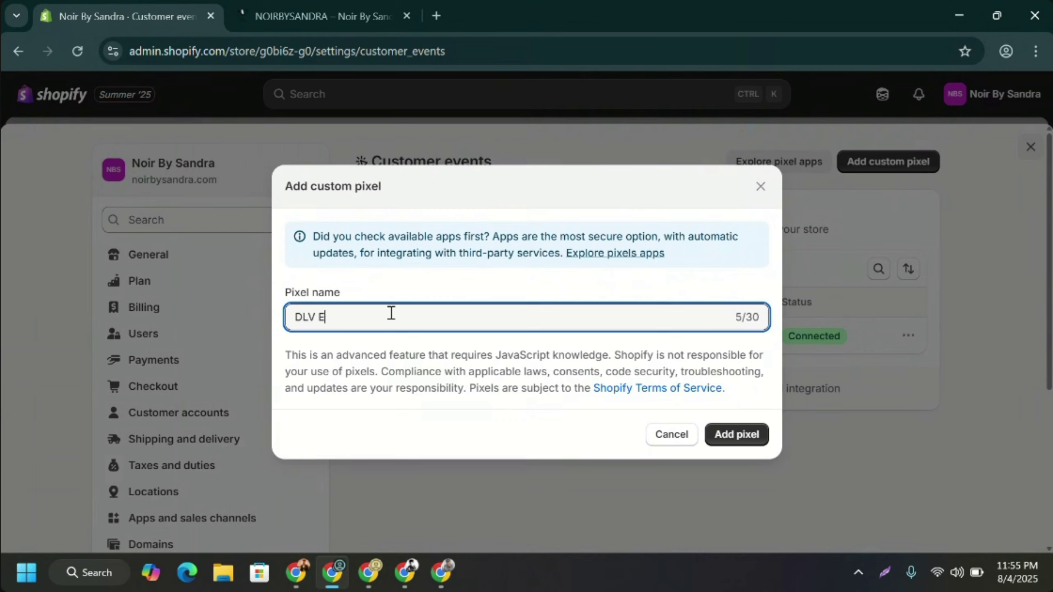
{"action": "type", "text": "abl"}
{"action": "type", "text": "Code"}
{"action": "left_click", "coordinate": [736, 435]}
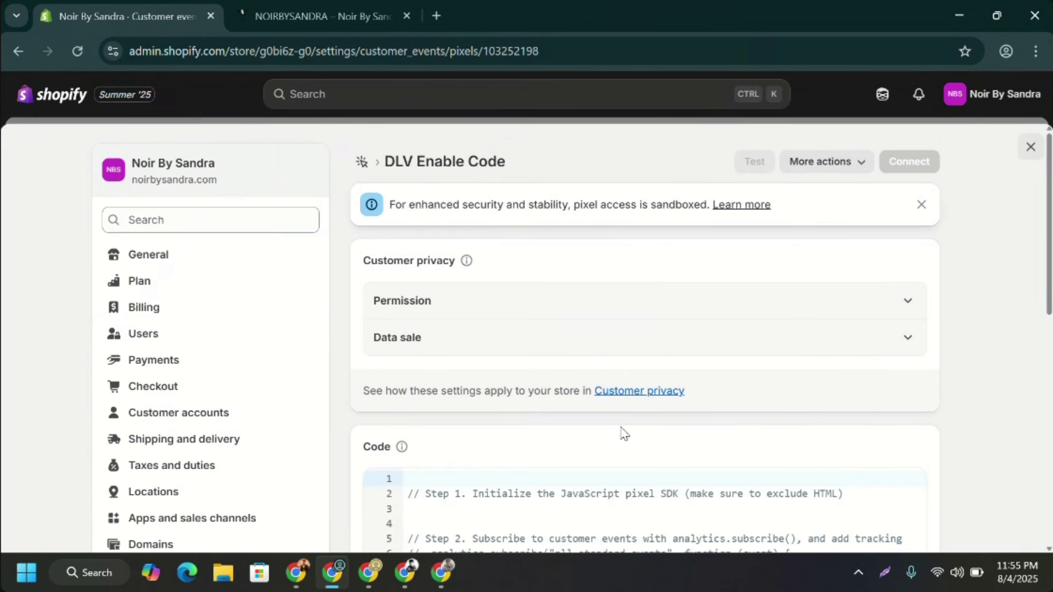
- Paste the copied data layer code at the first line of the custom pixel's code and locate its GTM-XXXXXXXX placeholder
{"action": "scroll", "coordinate": [543, 425], "scroll_direction": "down", "scroll_amount": 4}
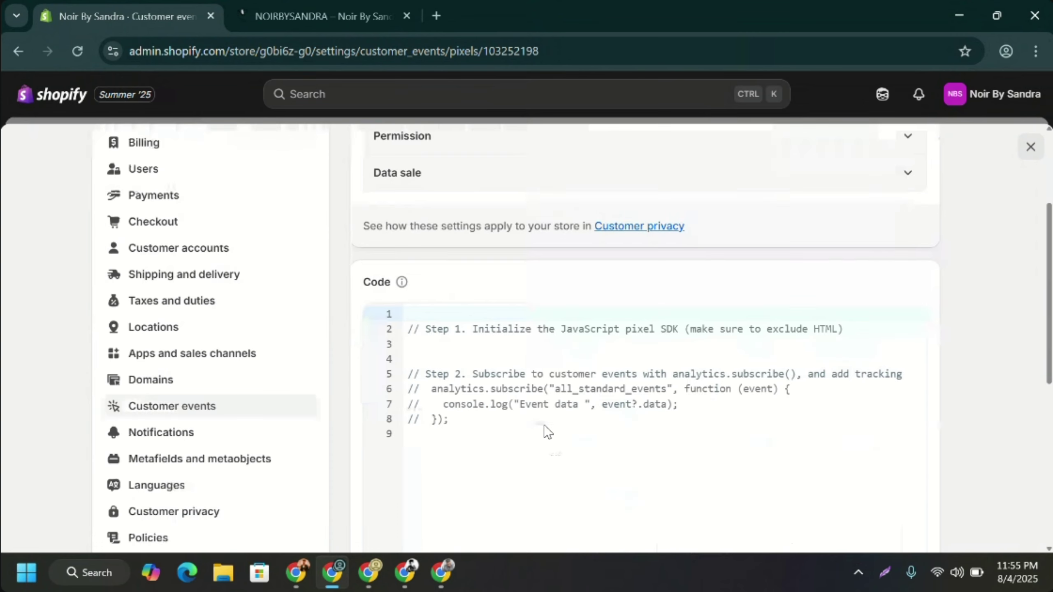
{"action": "left_click", "coordinate": [416, 316]}
{"action": "key", "text": "ctrl+v"}
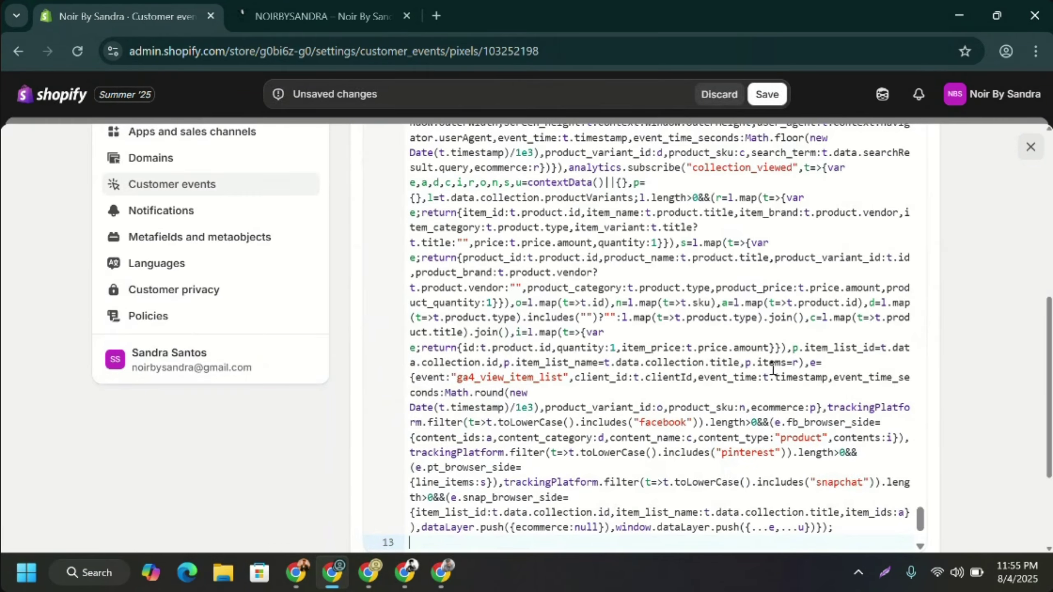
{"action": "scroll", "coordinate": [746, 394], "scroll_direction": "down", "scroll_amount": 3}
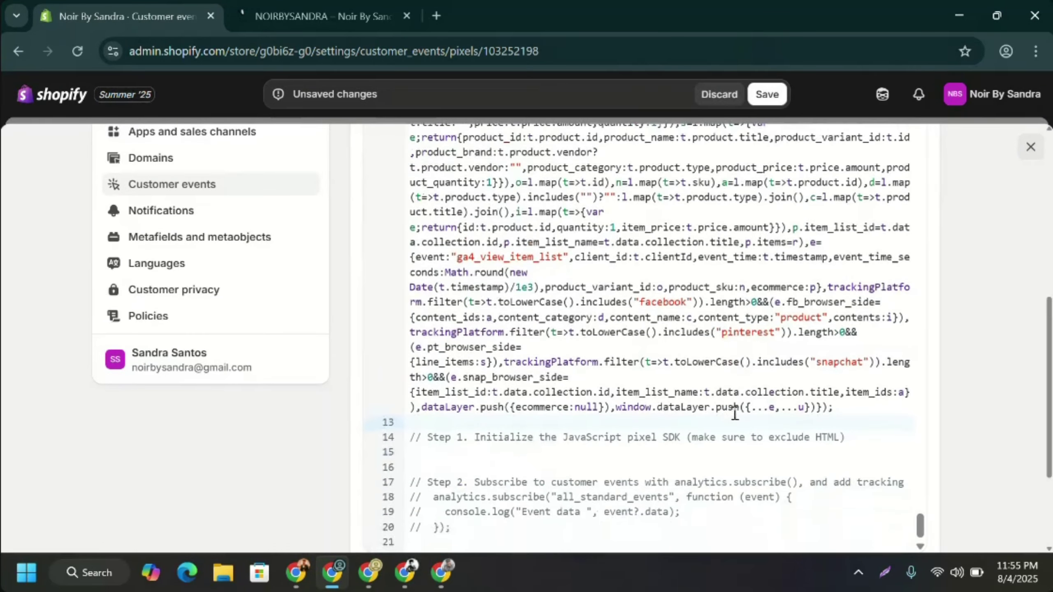
{"action": "left_click_drag", "start_coordinate": [920, 535], "coordinate": [919, 132]}
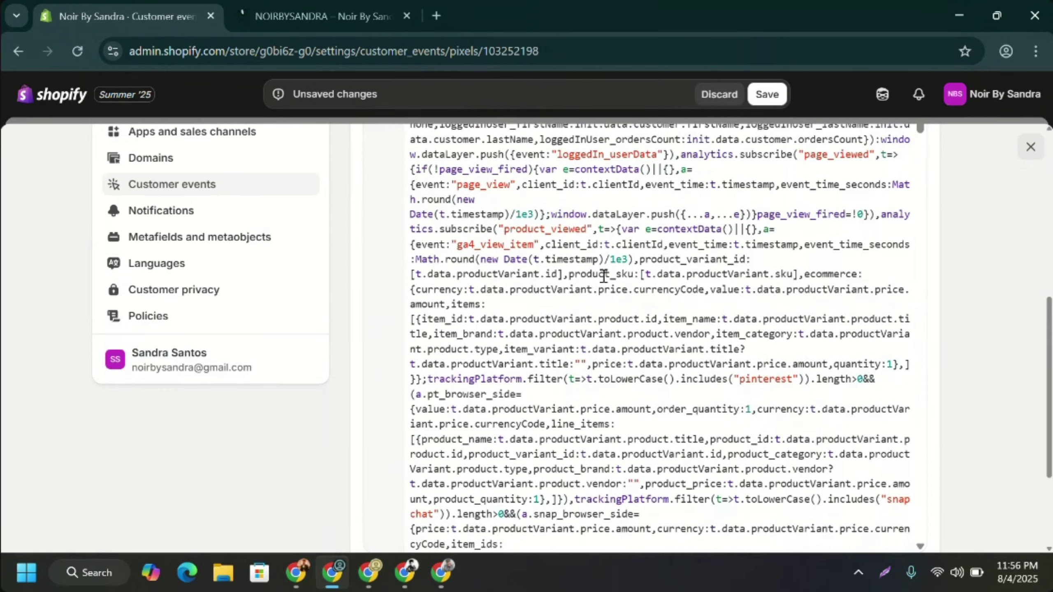
{"action": "scroll", "coordinate": [604, 276], "scroll_direction": "up", "scroll_amount": 8}
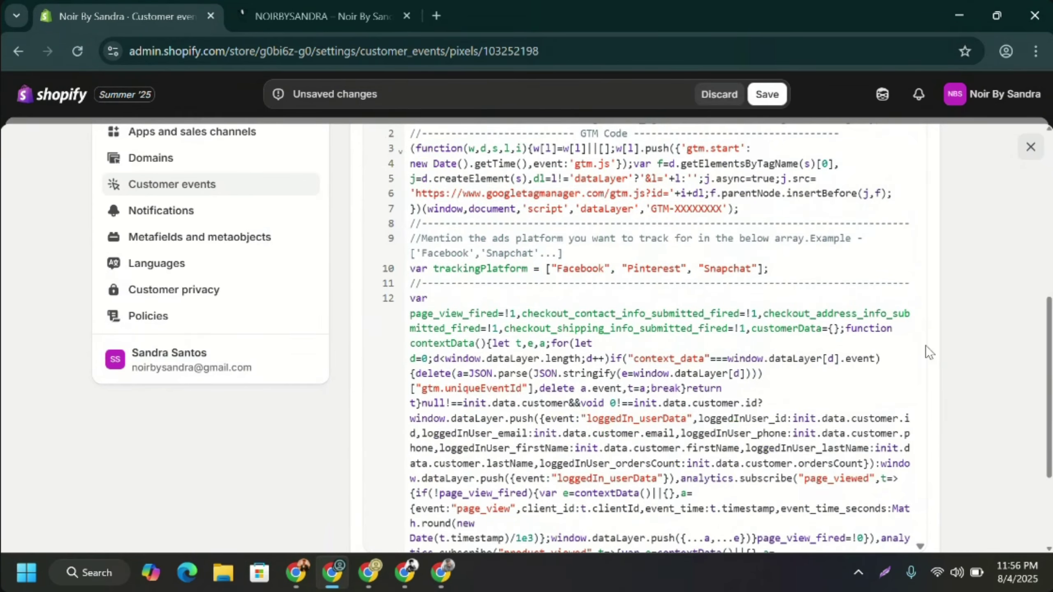
{"action": "scroll", "coordinate": [896, 311], "scroll_direction": "up", "scroll_amount": 2}
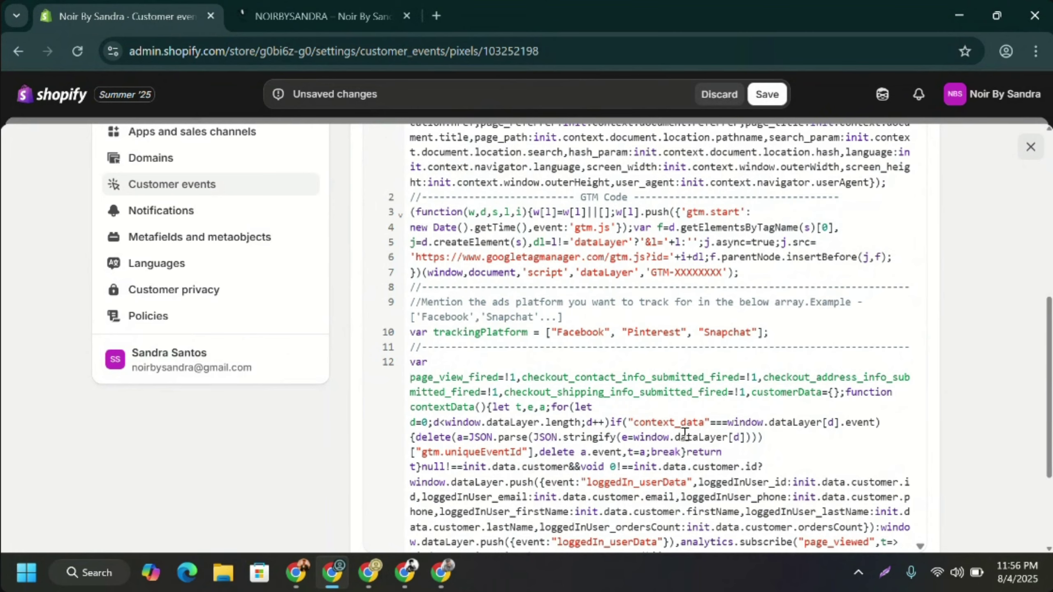
- Switch to Google Tag Manager and copy the container ID of the noirbysandra.com workspace
{"action": "left_click", "coordinate": [381, 572]}
{"action": "left_click", "coordinate": [138, 12]}
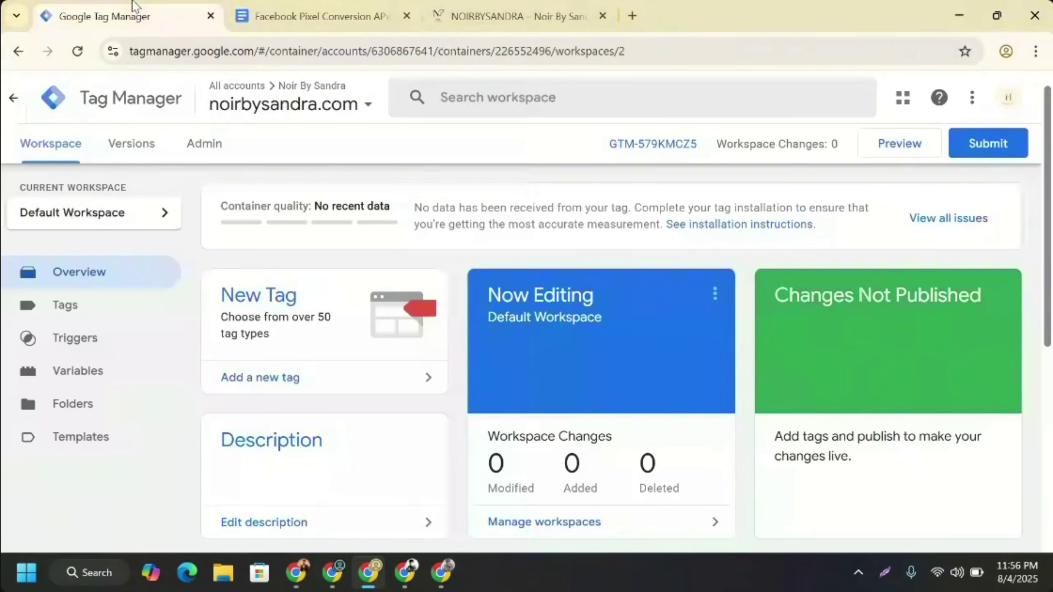
{"action": "left_click", "coordinate": [664, 145]}
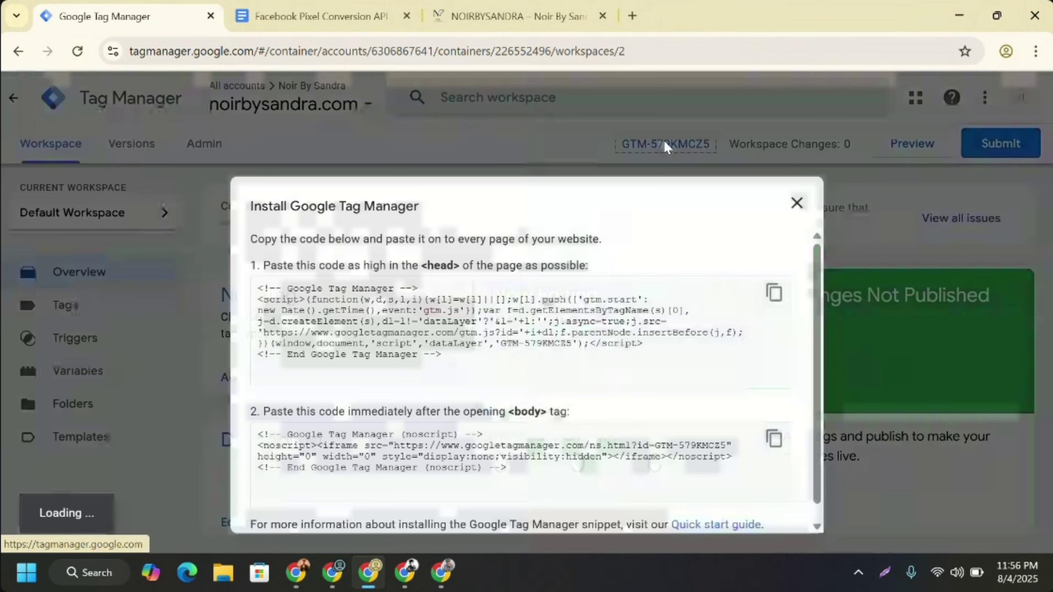
{"action": "left_click", "coordinate": [796, 203]}
{"action": "left_click_drag", "start_coordinate": [609, 145], "coordinate": [700, 144]}
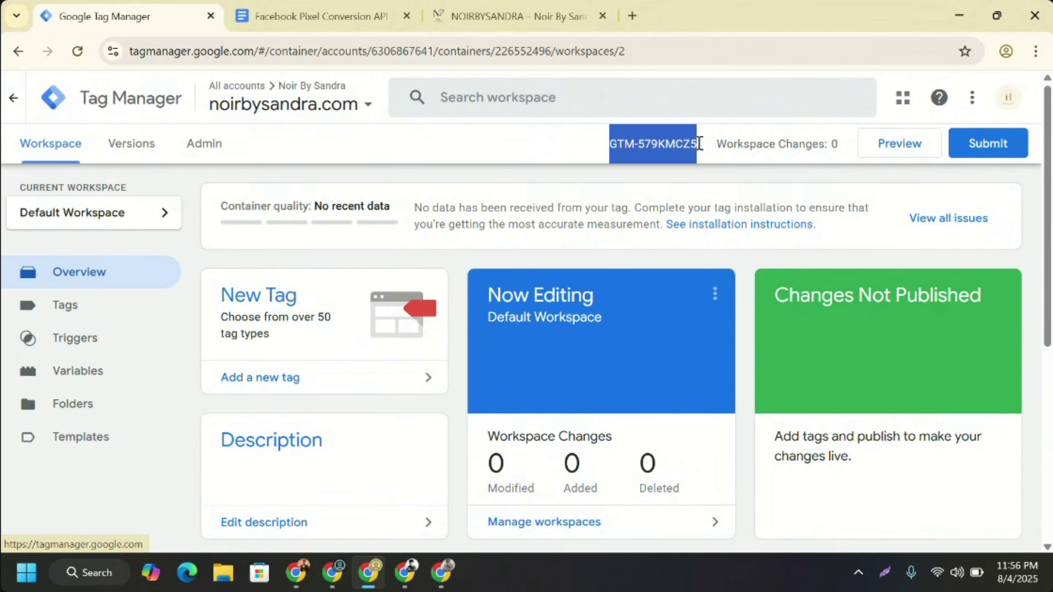
{"action": "right_click", "coordinate": [659, 145]}
{"action": "left_click", "coordinate": [687, 332]}
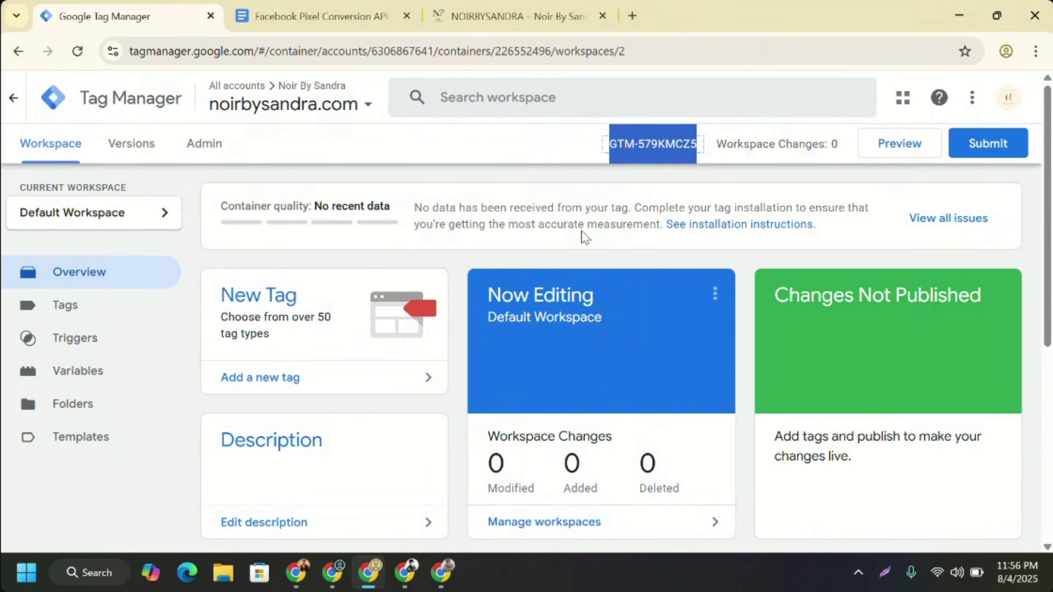
{"action": "left_click", "coordinate": [339, 569]}
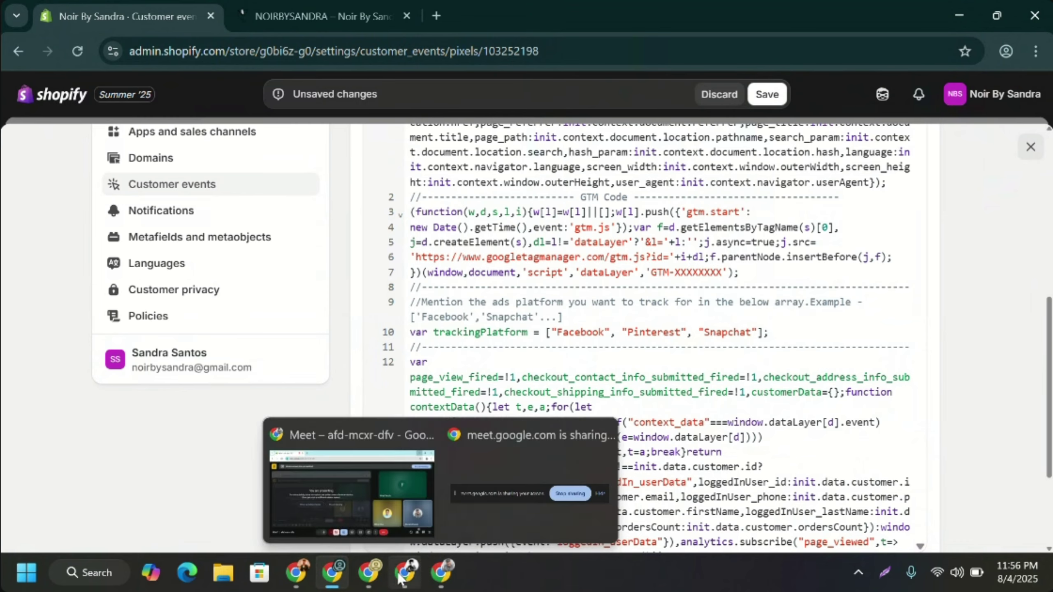
{"action": "left_click", "coordinate": [371, 577]}
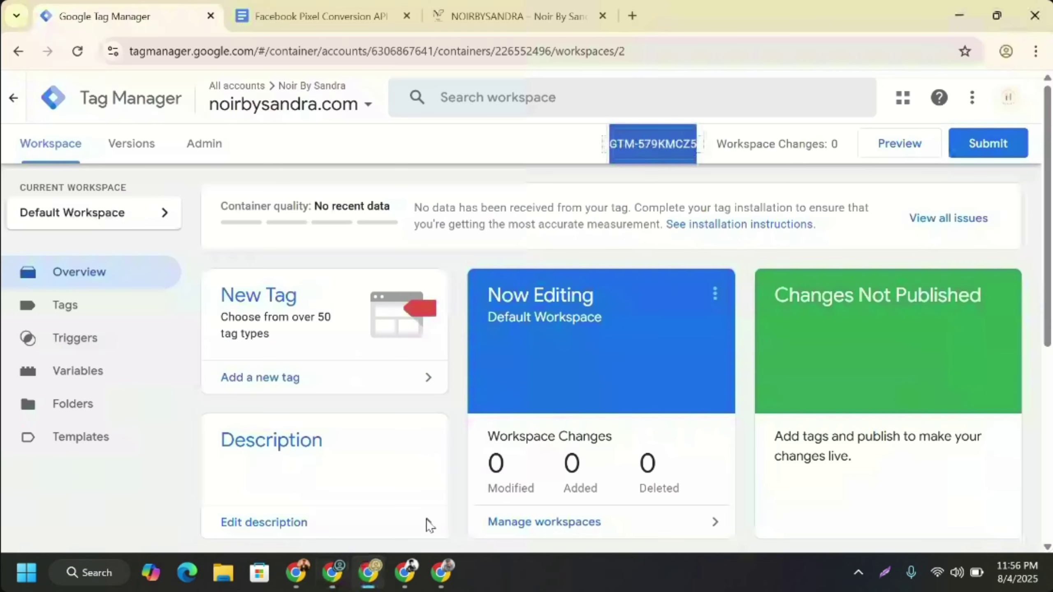
- Open the container's Google Tag Manager installation code and copy the ID characters after GTM- in the head snippet
{"action": "left_click", "coordinate": [653, 148]}
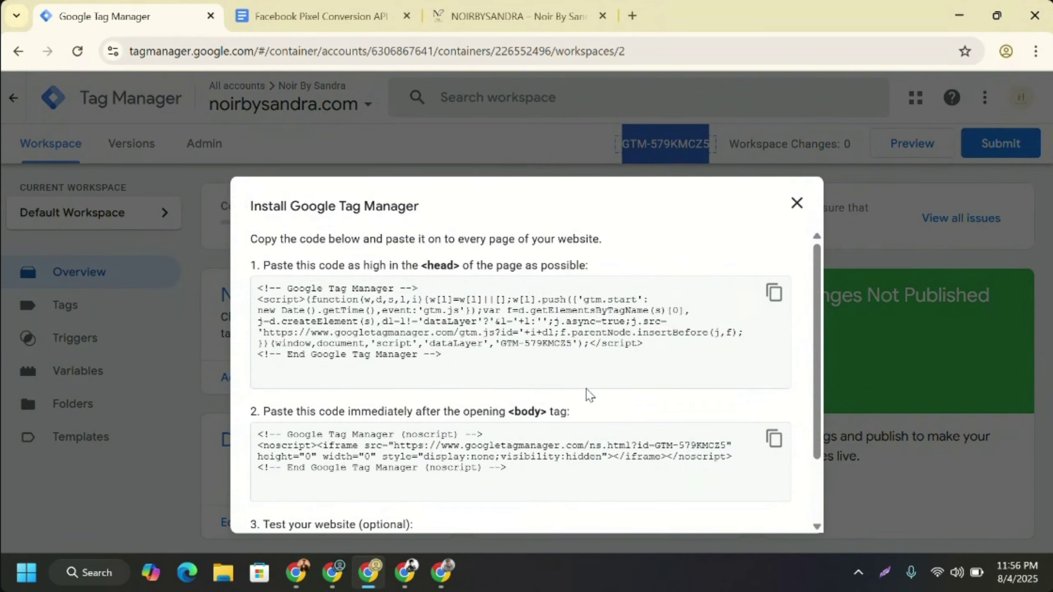
{"action": "scroll", "coordinate": [588, 393], "scroll_direction": "down", "scroll_amount": 2}
{"action": "scroll", "coordinate": [588, 382], "scroll_direction": "up", "scroll_amount": 2}
{"action": "scroll", "coordinate": [588, 383], "scroll_direction": "up", "scroll_amount": 1}
{"action": "left_click", "coordinate": [529, 351]}
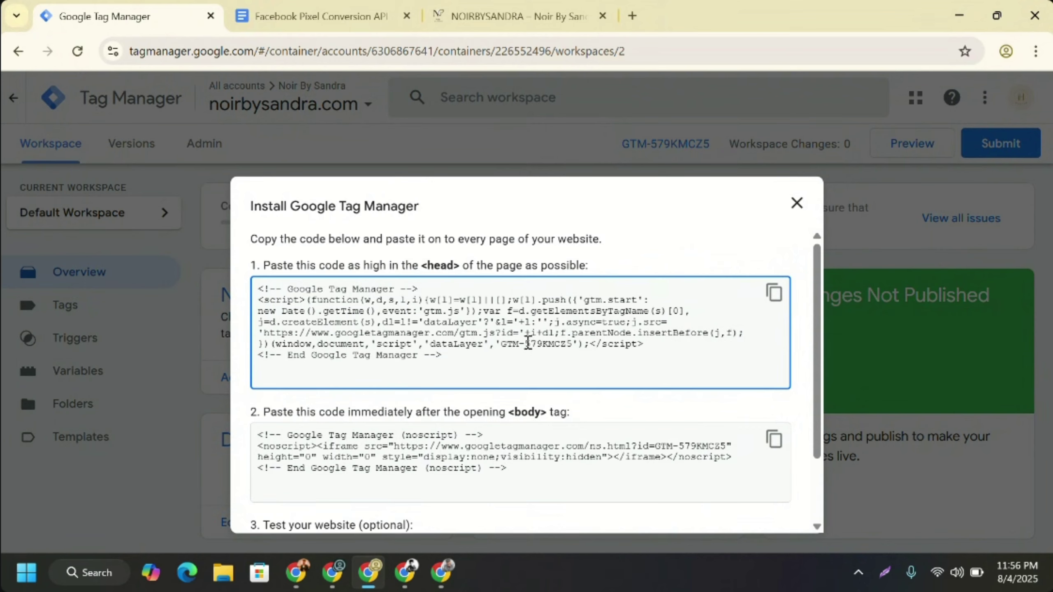
{"action": "left_click_drag", "start_coordinate": [527, 343], "coordinate": [567, 347]}
{"action": "left_click", "coordinate": [530, 346]}
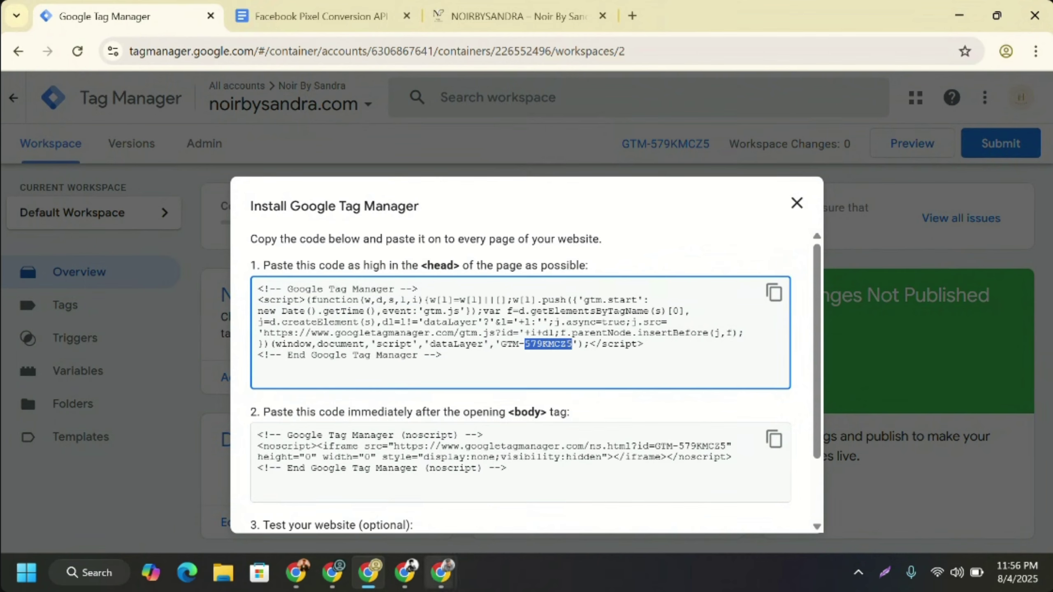
- Switch to the Shopify custom pixel and replace the XXXXXXXX placeholder in the GTM code with the copied container ID characters
{"action": "left_click", "coordinate": [331, 573]}
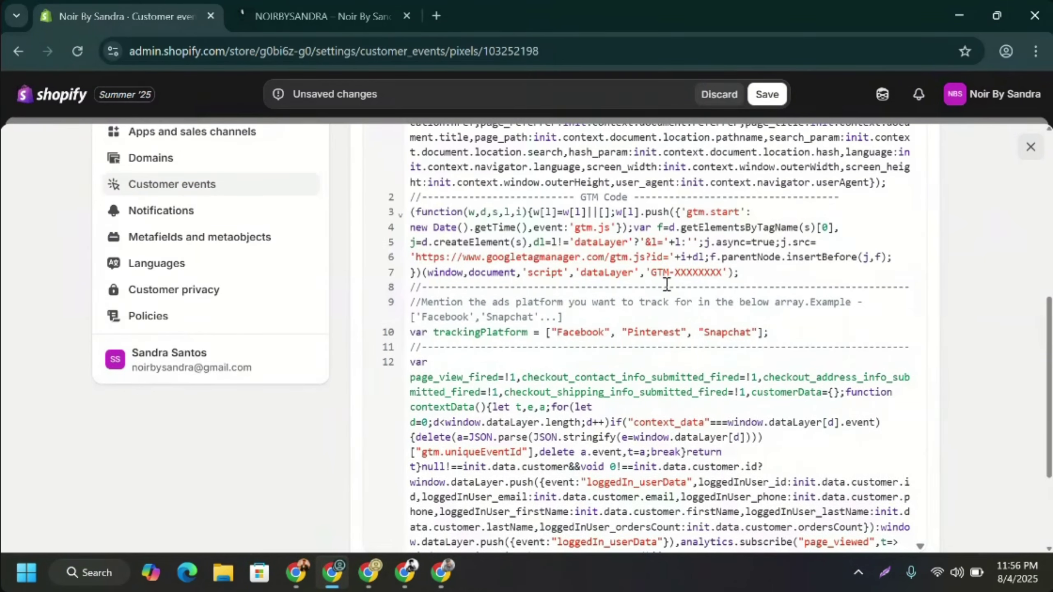
{"action": "double_click", "coordinate": [687, 275]}
{"action": "left_click_drag", "start_coordinate": [716, 277], "coordinate": [726, 275]}
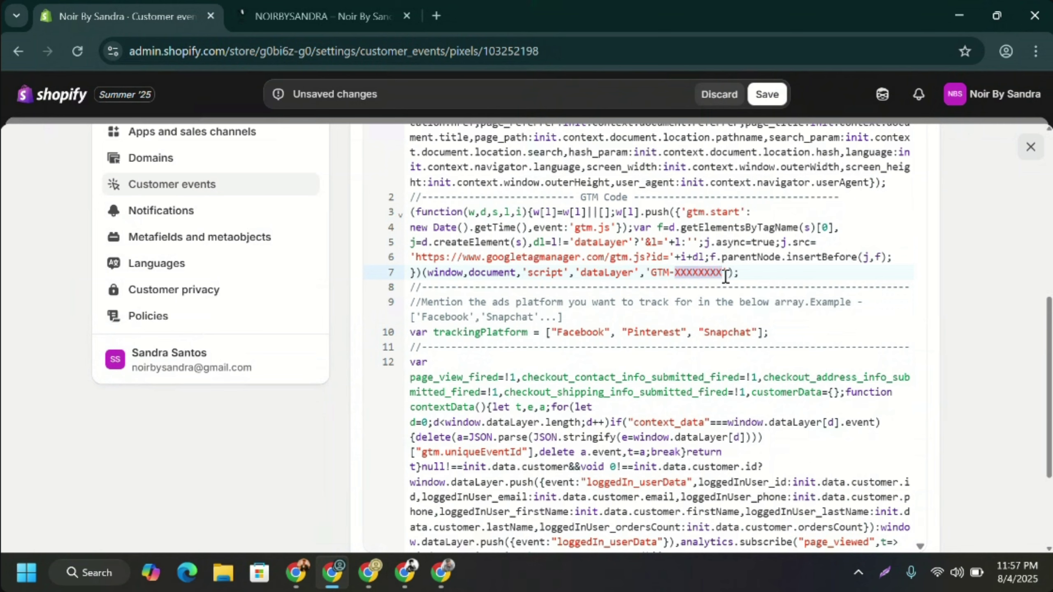
{"action": "type", "text": "579KMCZ5"}
- Save the DLV Enable Code pixel and connect it to the Noir By Sandra store
{"action": "scroll", "coordinate": [1046, 275], "scroll_direction": "up", "scroll_amount": 5}
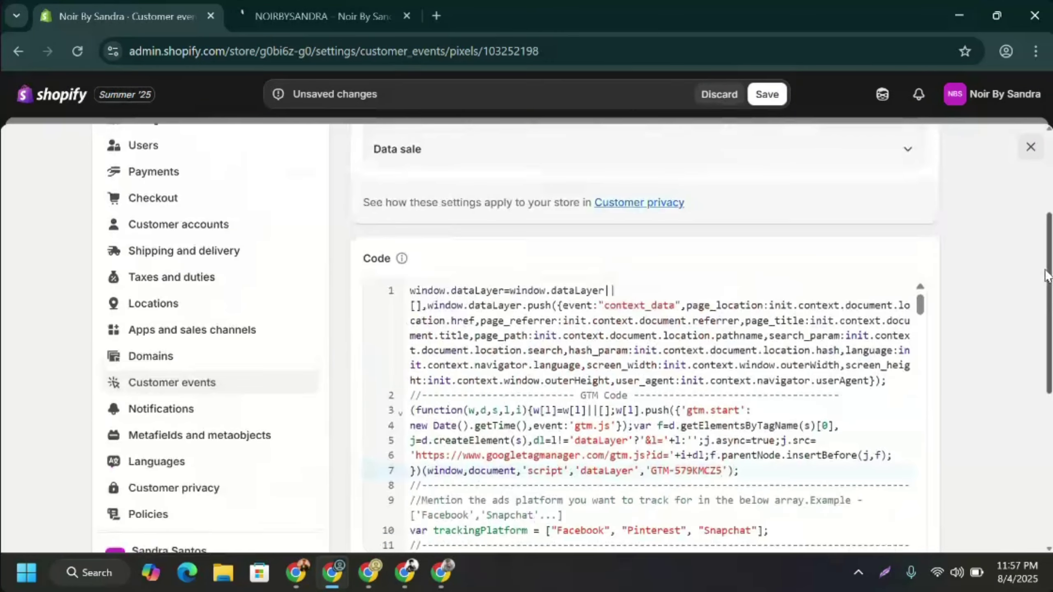
{"action": "scroll", "coordinate": [1046, 276], "scroll_direction": "up", "scroll_amount": 3}
{"action": "left_click_drag", "start_coordinate": [1046, 276], "coordinate": [1048, 507]}
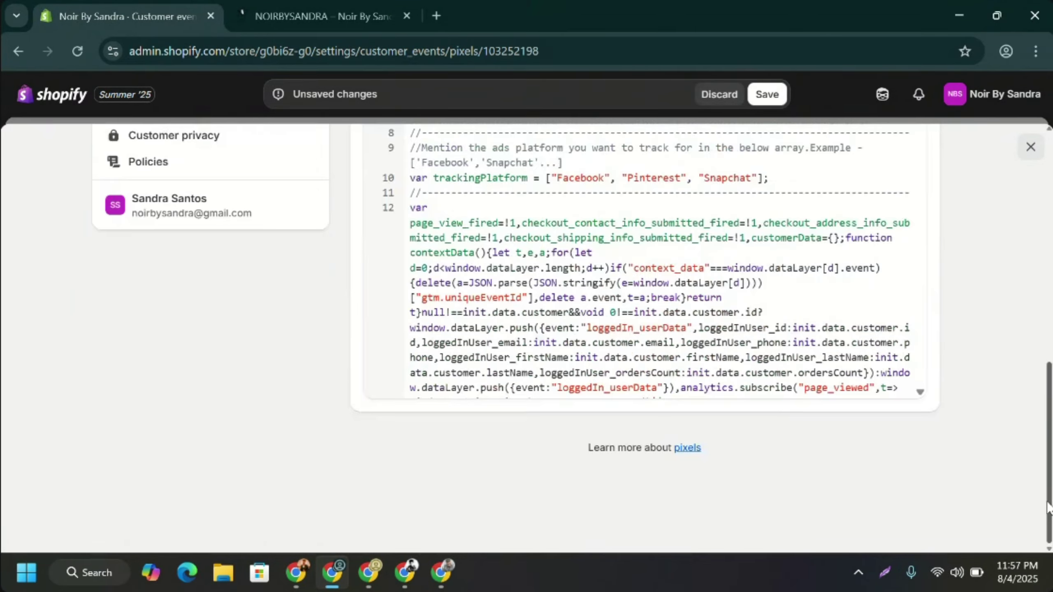
{"action": "scroll", "coordinate": [1048, 507], "scroll_direction": "up", "scroll_amount": 12}
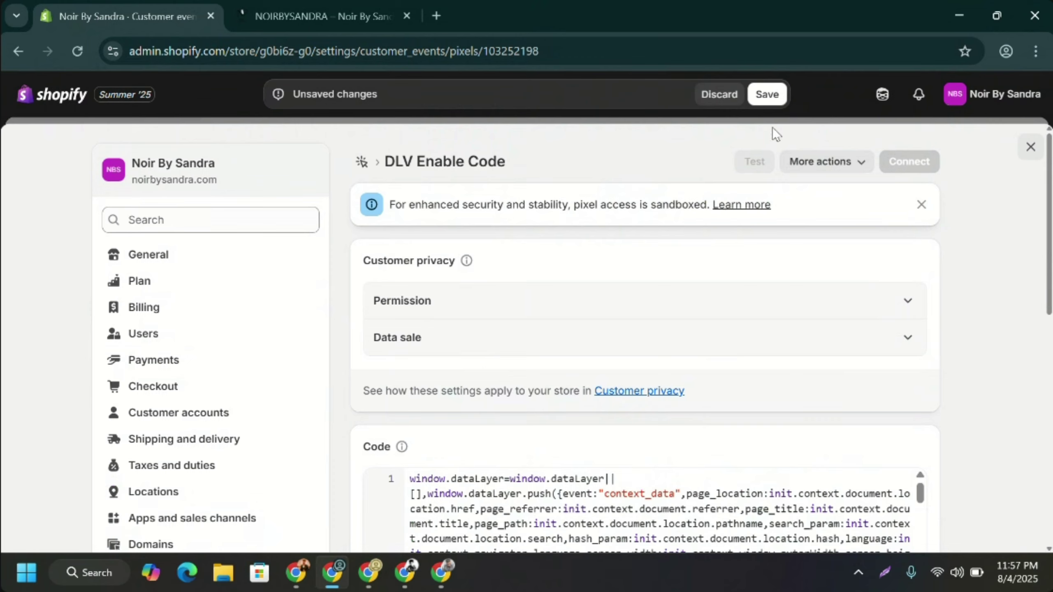
{"action": "left_click", "coordinate": [767, 99]}
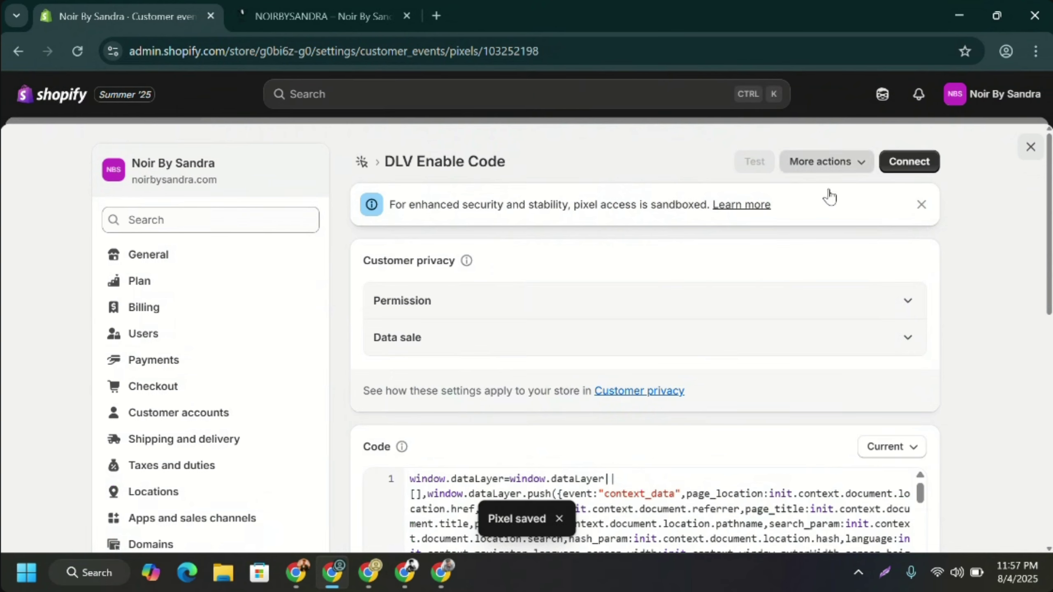
{"action": "left_click", "coordinate": [910, 166]}
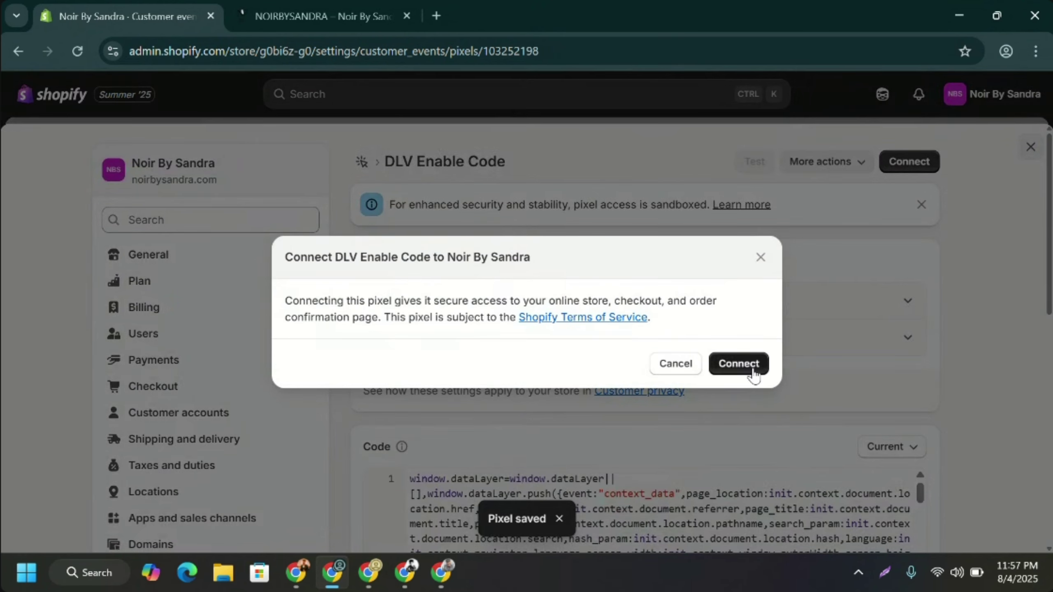
{"action": "left_click", "coordinate": [752, 374]}
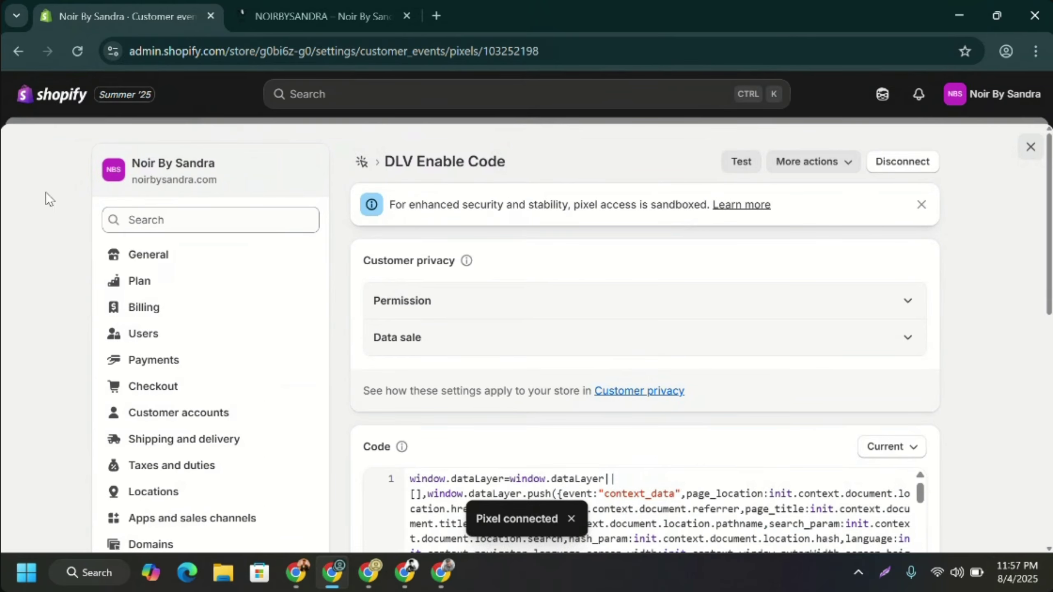
- Reload the pixel page, leave the settings, and reopen the store's Customer events settings
{"action": "left_click", "coordinate": [73, 56]}
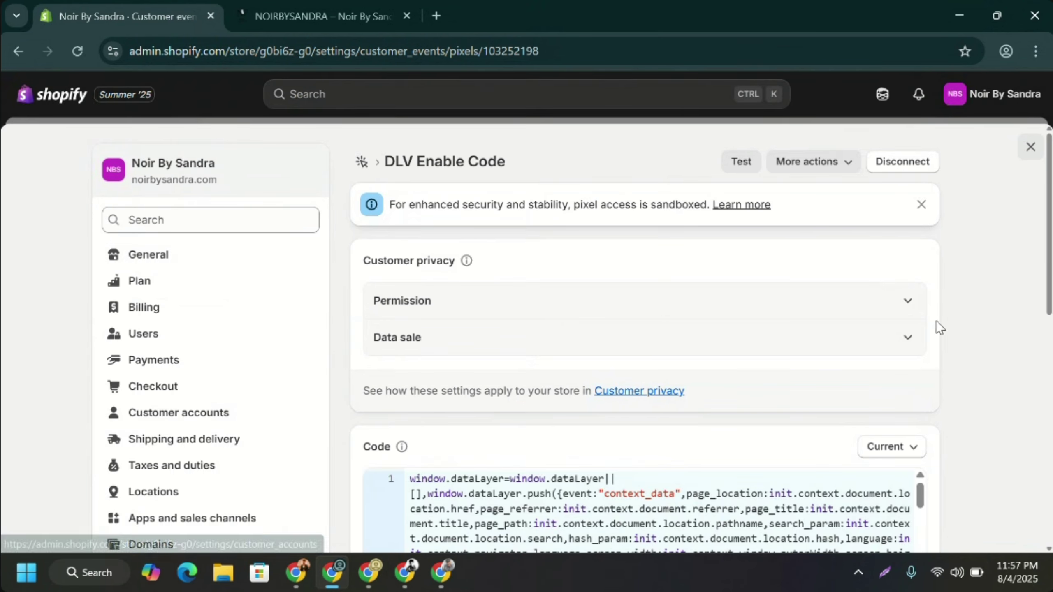
{"action": "left_click", "coordinate": [1030, 147]}
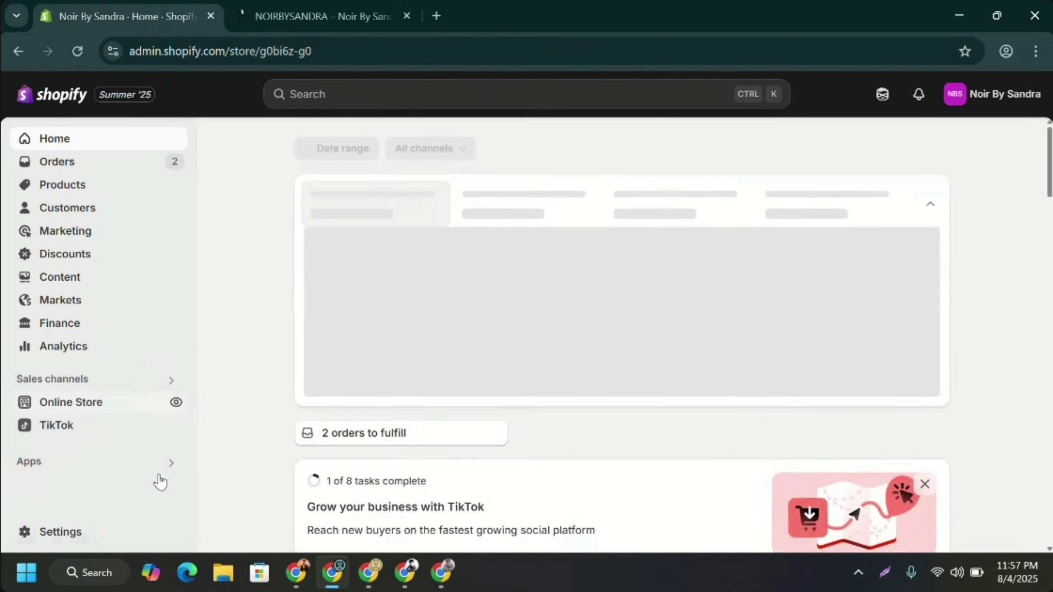
{"action": "left_click", "coordinate": [68, 535]}
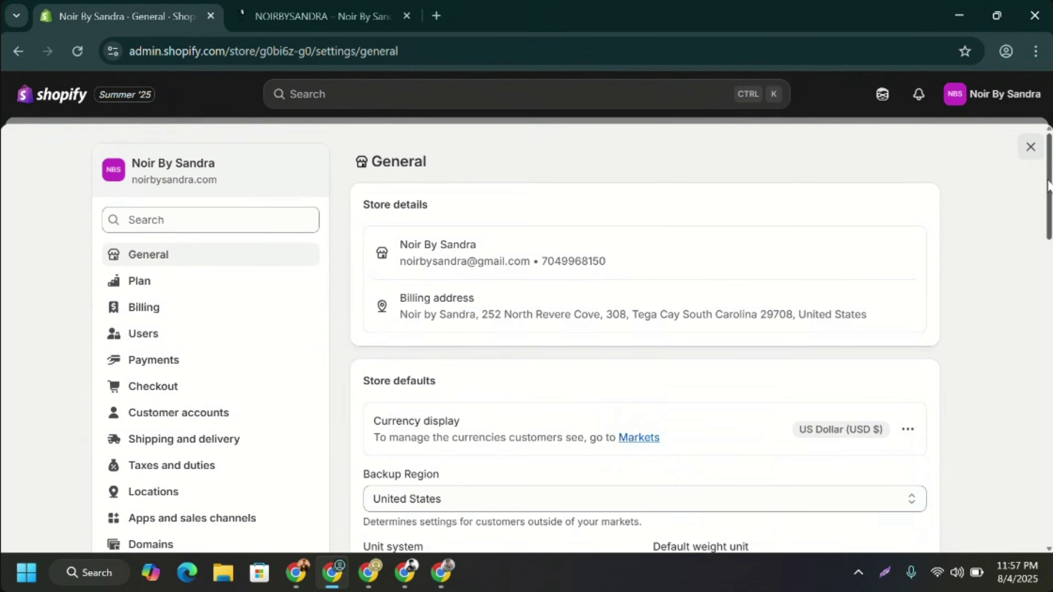
{"action": "left_click_drag", "start_coordinate": [1048, 185], "coordinate": [1048, 255]}
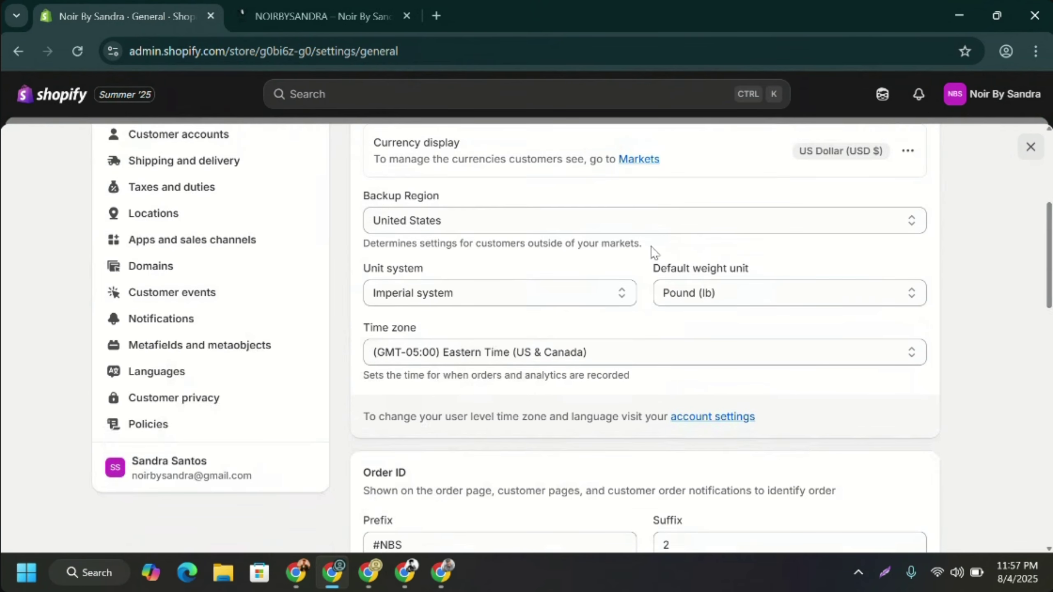
{"action": "left_click", "coordinate": [141, 295]}
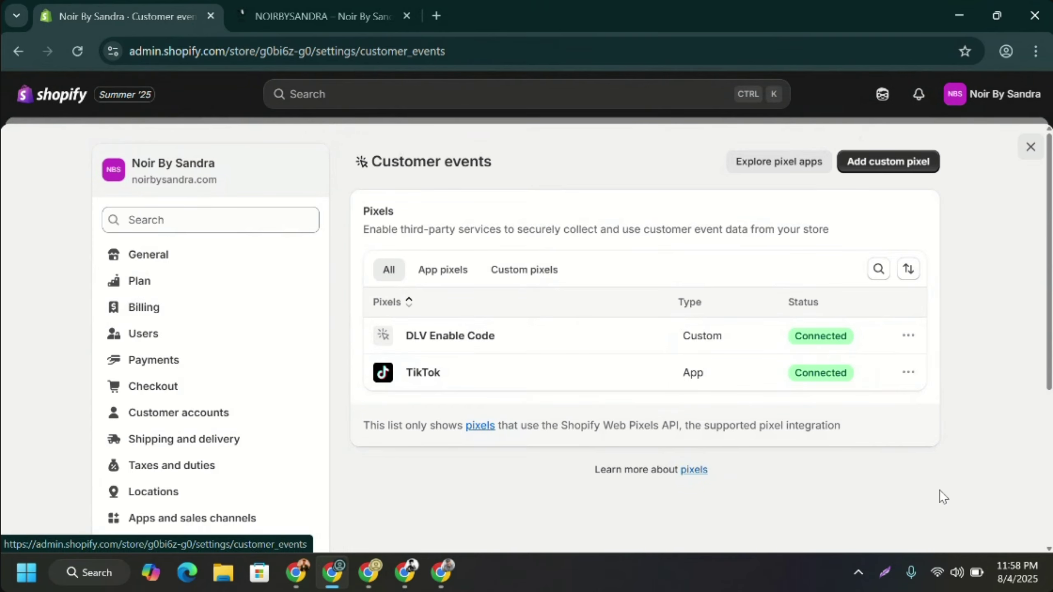
- Capture the Customer events page as a screenshot, outline the DLV Enable Code row with a red rectangle, and save it as PNG
{"action": "left_click", "coordinate": [885, 573]}
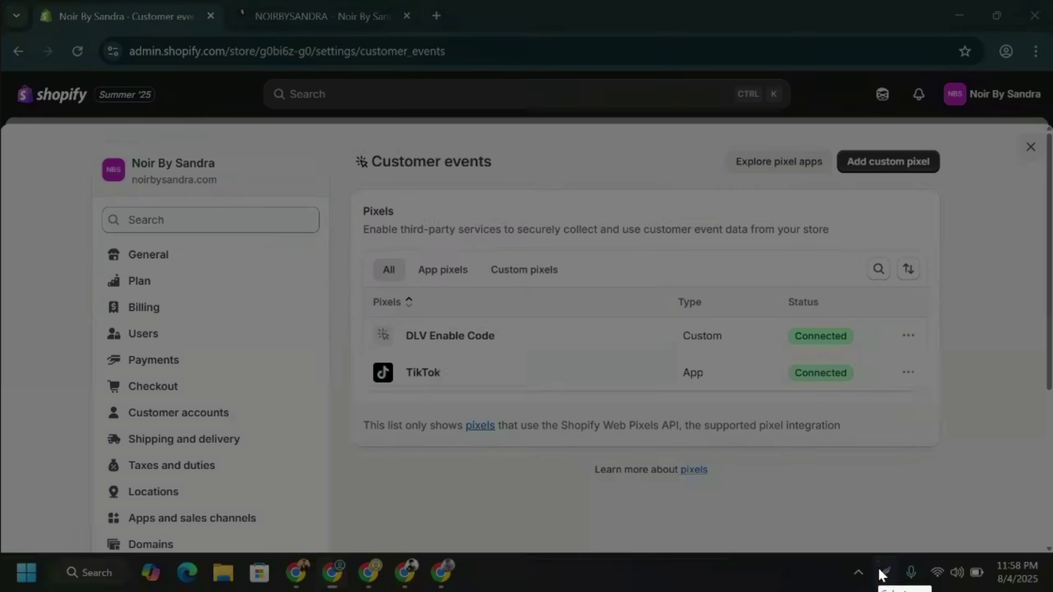
{"action": "left_click_drag", "start_coordinate": [3, 72], "coordinate": [1051, 551]}
{"action": "left_click", "coordinate": [1037, 418]}
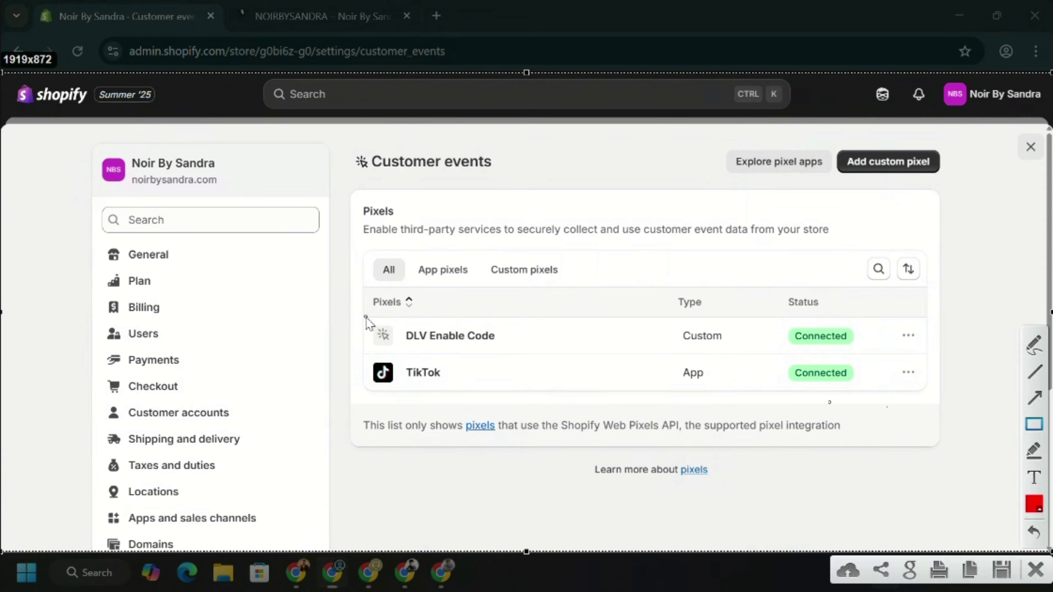
{"action": "left_click_drag", "start_coordinate": [361, 314], "coordinate": [941, 357]}
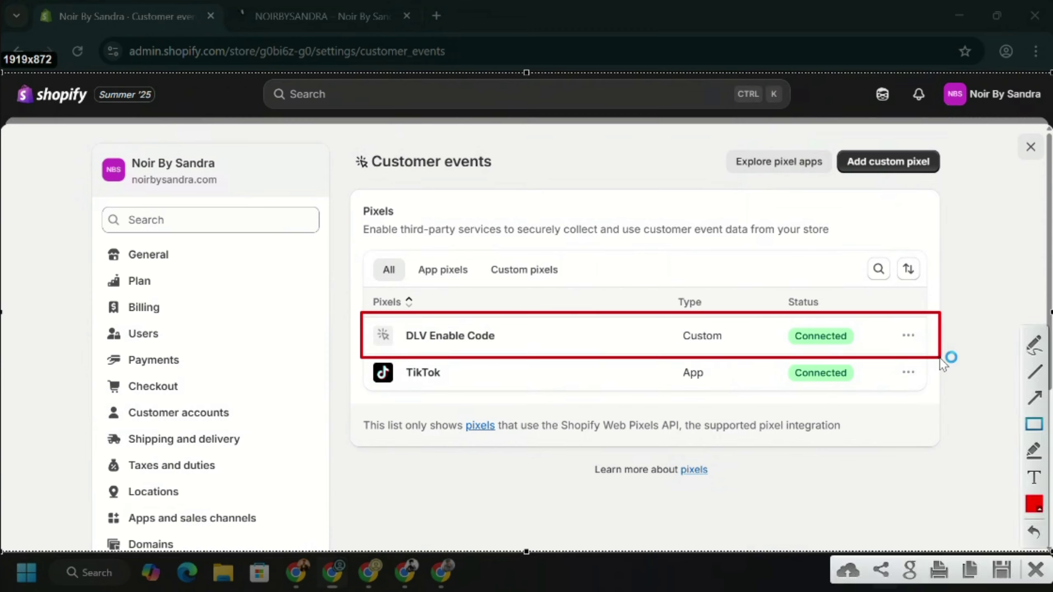
{"action": "left_click", "coordinate": [1000, 570]}
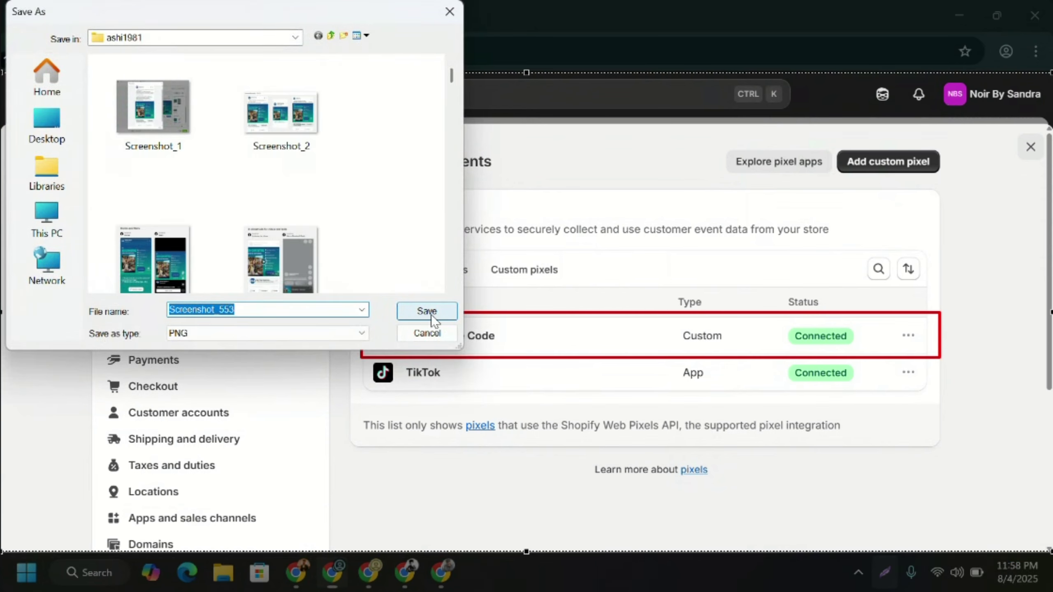
{"action": "left_click", "coordinate": [431, 316]}
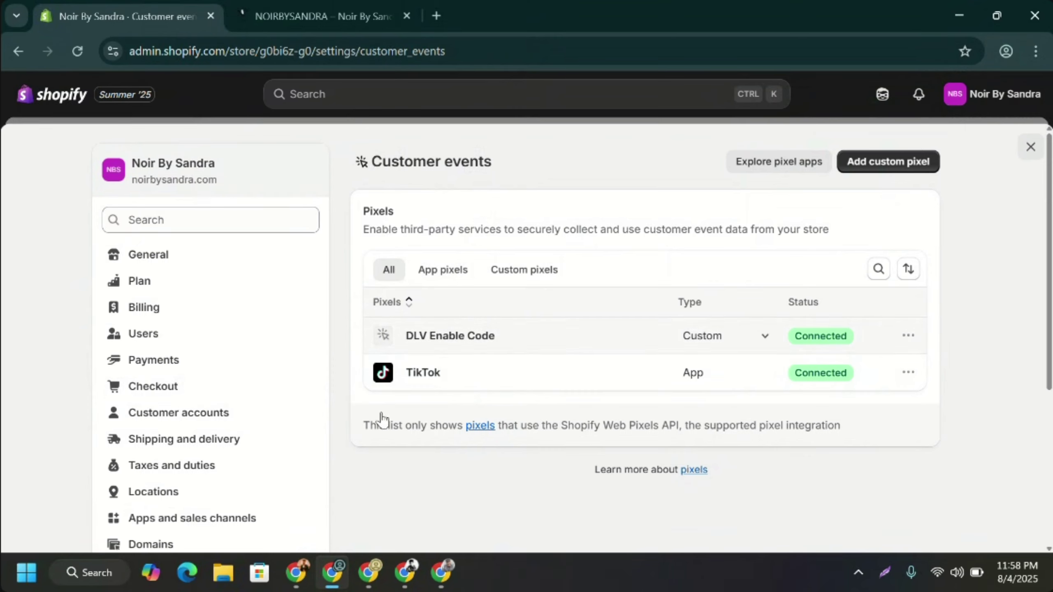
- Switch to Google Tag Manager, close the installation code, and publish the container without a version name or description
{"action": "mouse_move", "coordinate": [394, 572]}
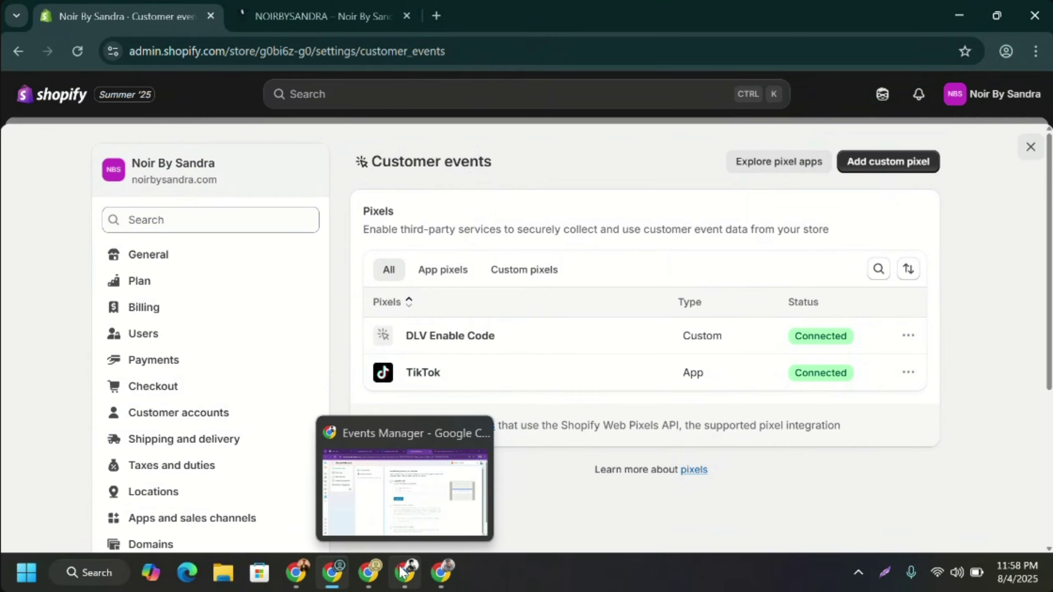
{"action": "left_click", "coordinate": [361, 571]}
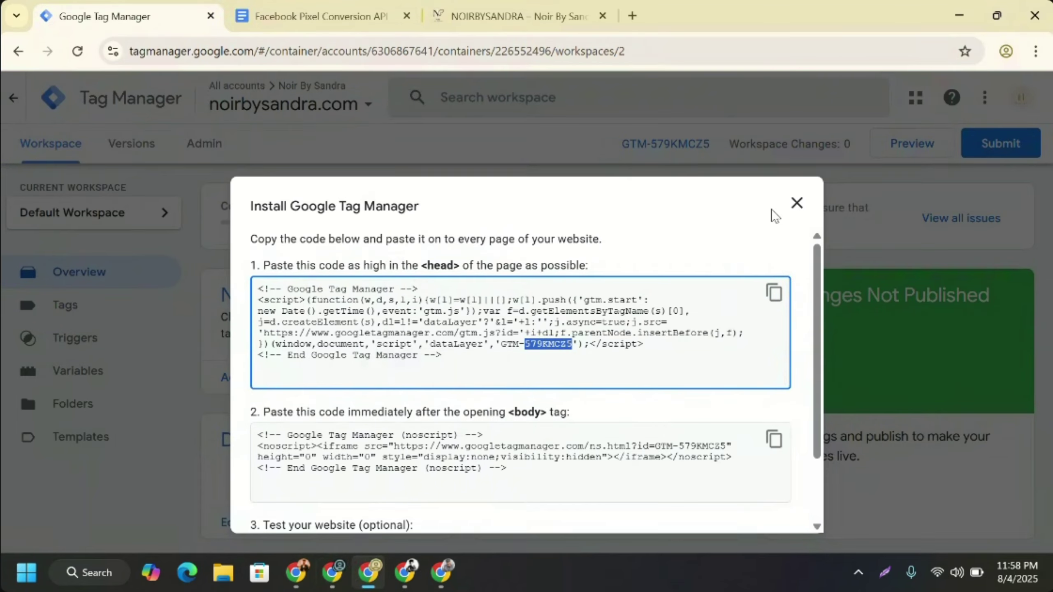
{"action": "left_click", "coordinate": [797, 203]}
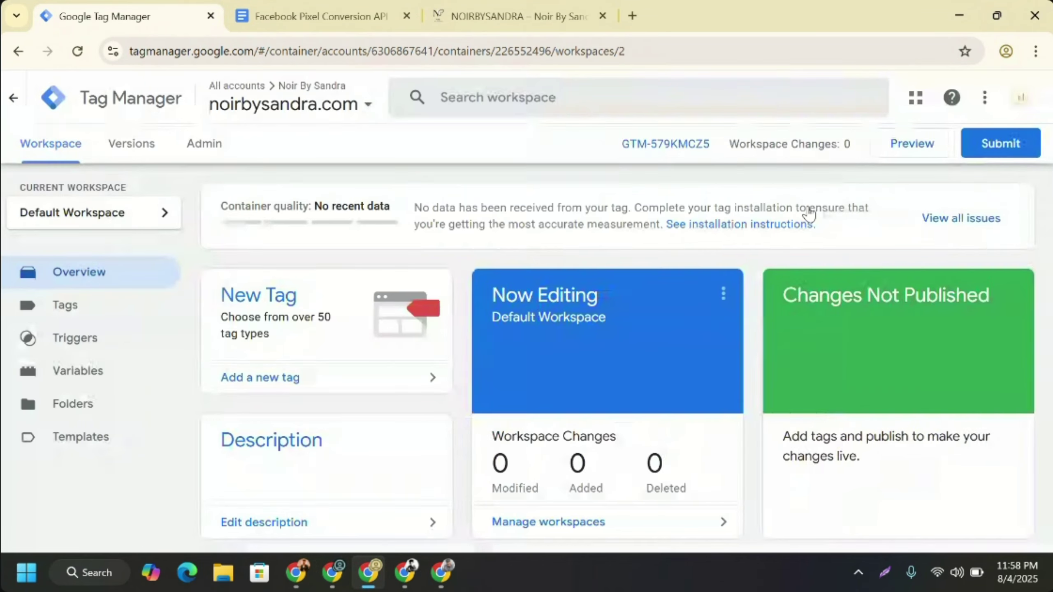
{"action": "left_click", "coordinate": [990, 146]}
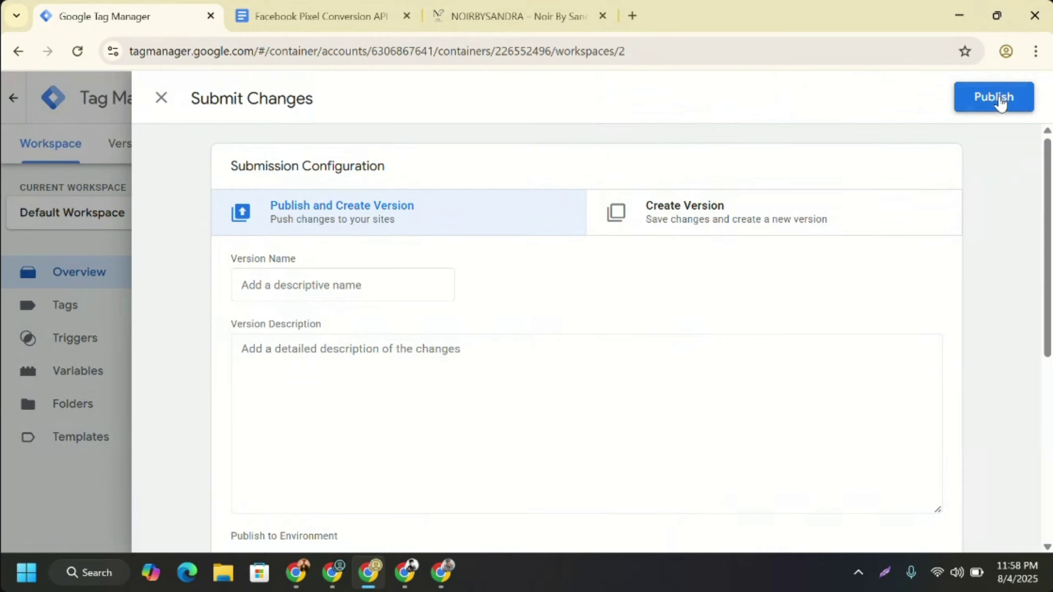
{"action": "left_click", "coordinate": [1000, 103]}
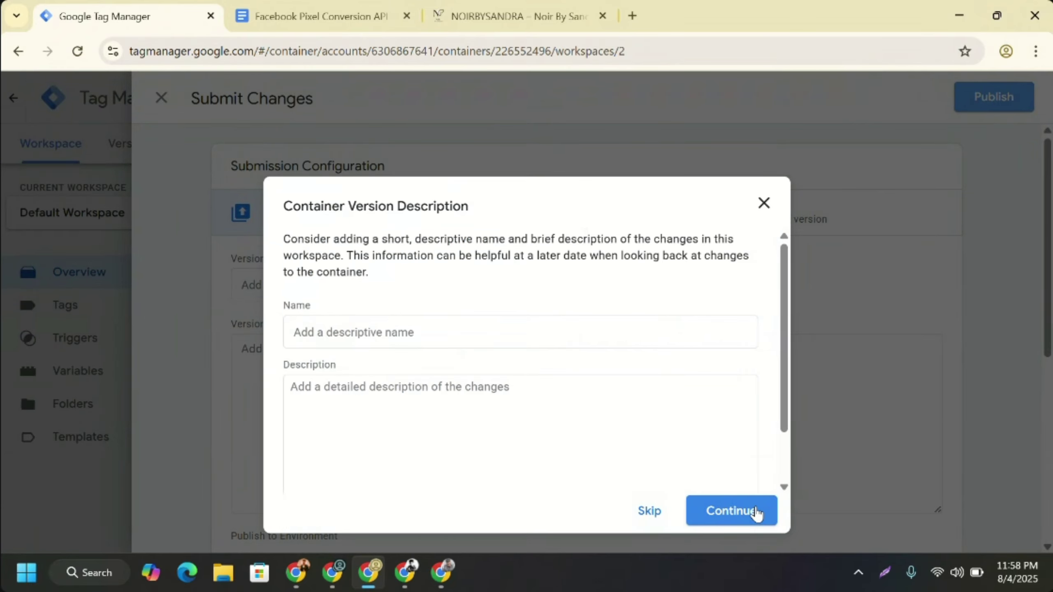
{"action": "left_click", "coordinate": [385, 334]}
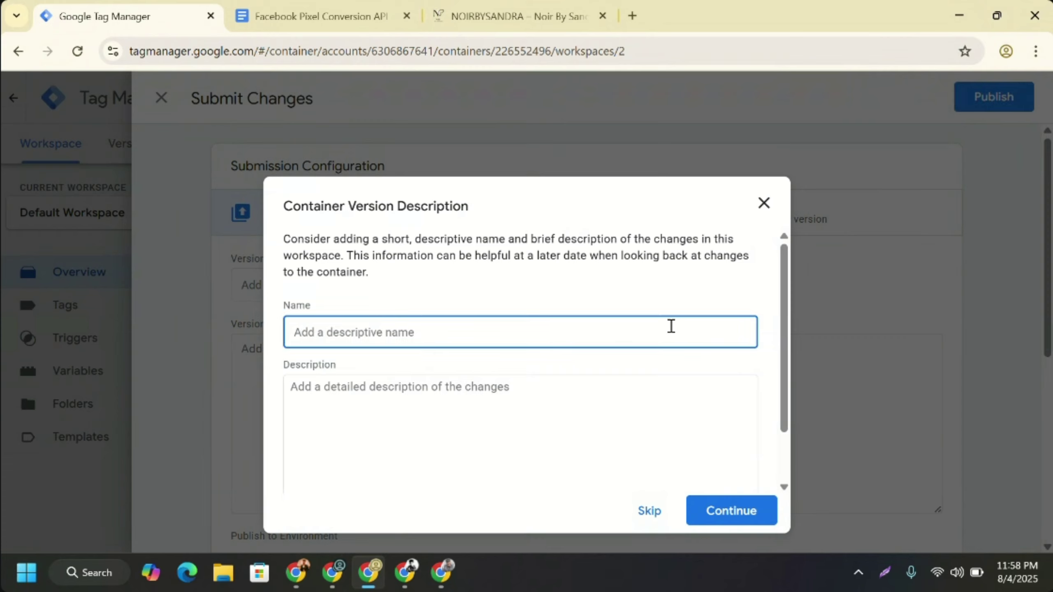
{"action": "left_click", "coordinate": [728, 515]}
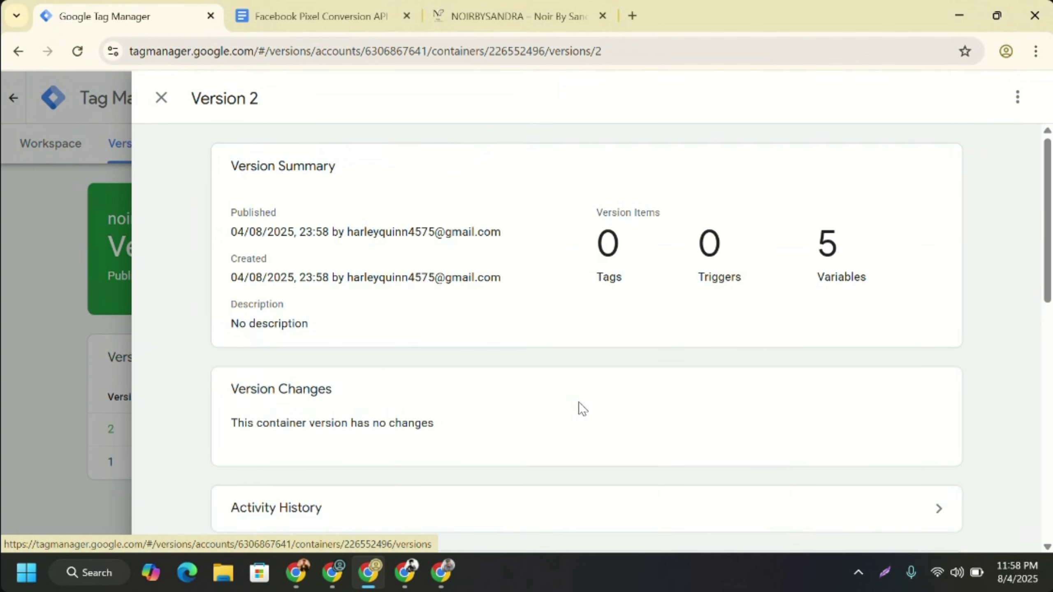
- Check the published version's variables, close its details, and return to the noirbysandra.com workspace overview
{"action": "left_click_drag", "start_coordinate": [1044, 236], "coordinate": [1045, 490]}
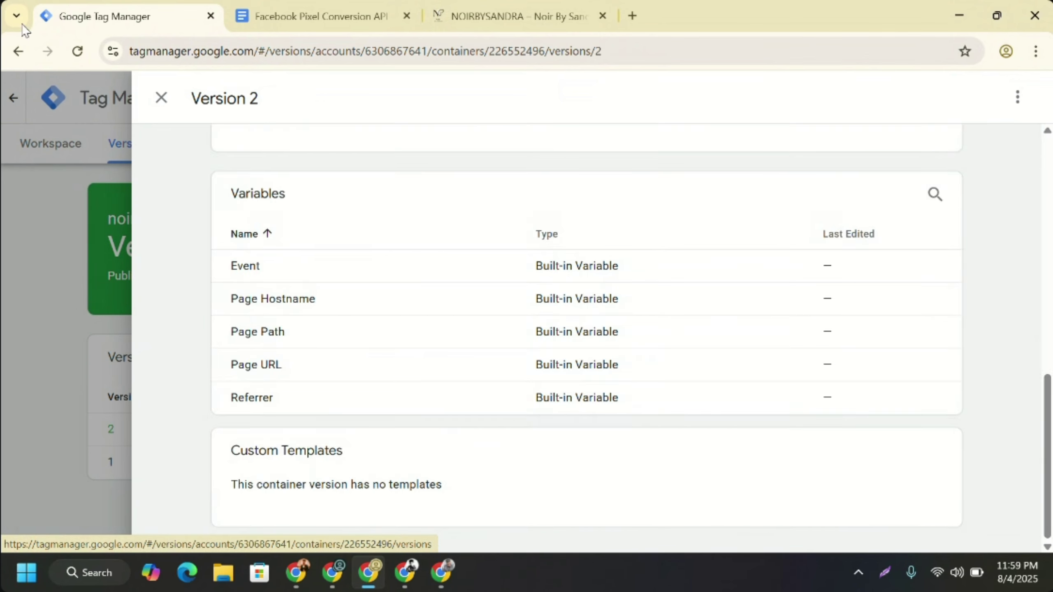
{"action": "left_click", "coordinate": [160, 96]}
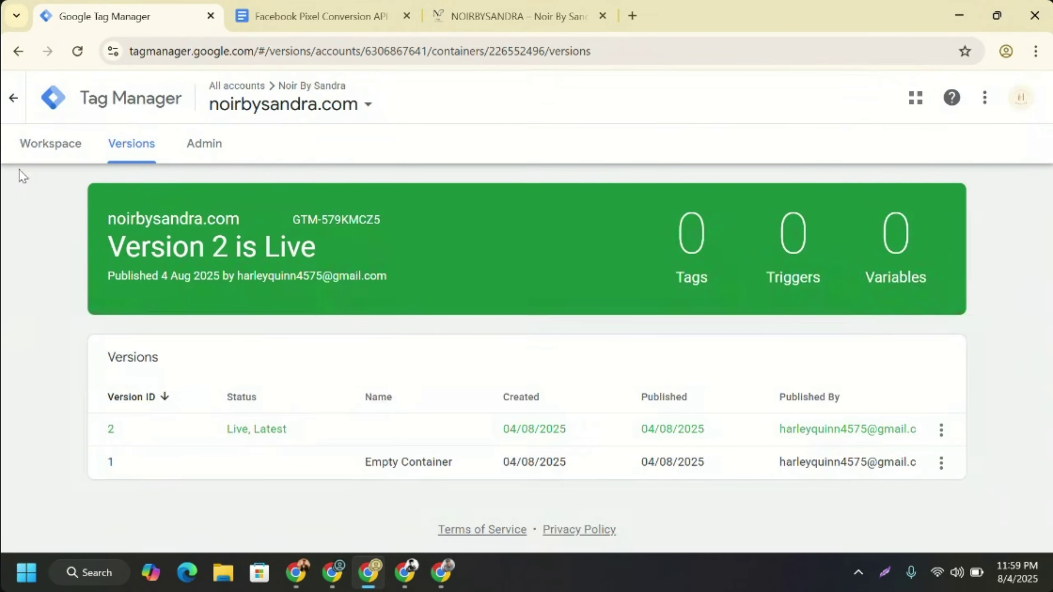
{"action": "left_click", "coordinate": [22, 153]}
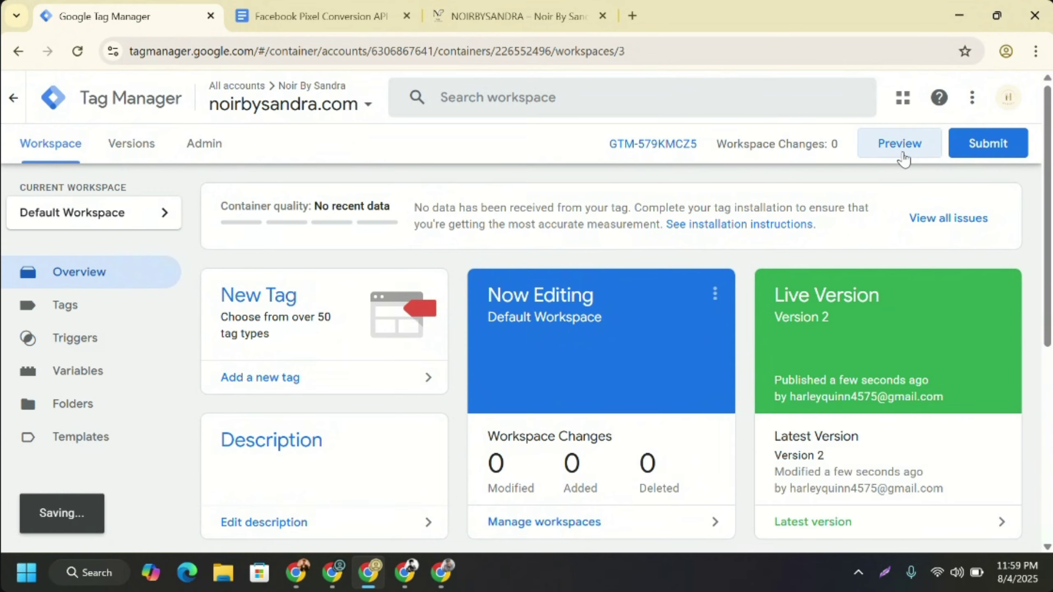
- Start previewing the published container in Tag Assistant
{"action": "left_click", "coordinate": [903, 151]}
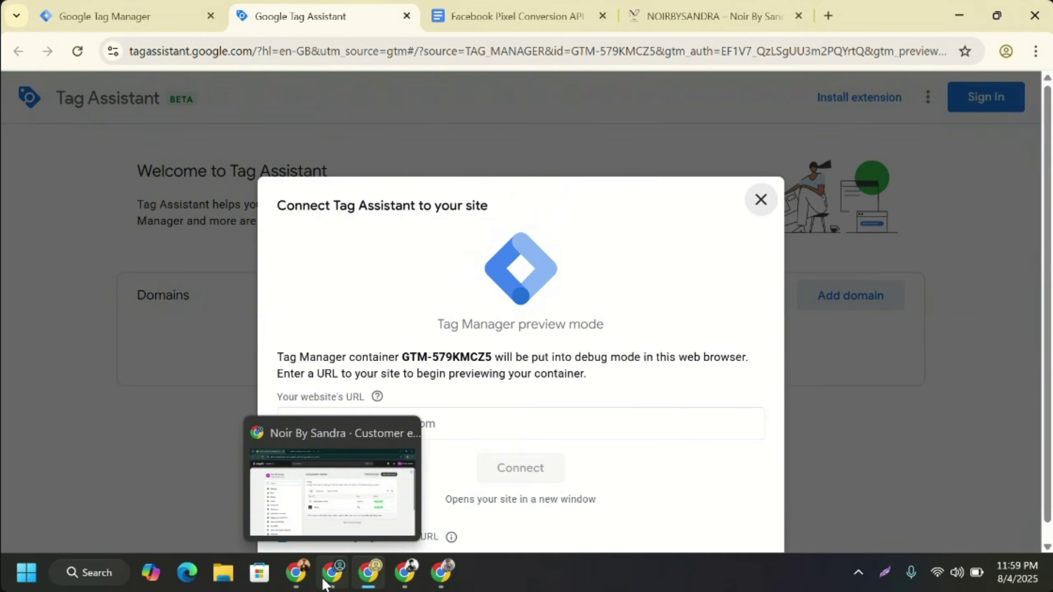
{"action": "left_click", "coordinate": [323, 580]}
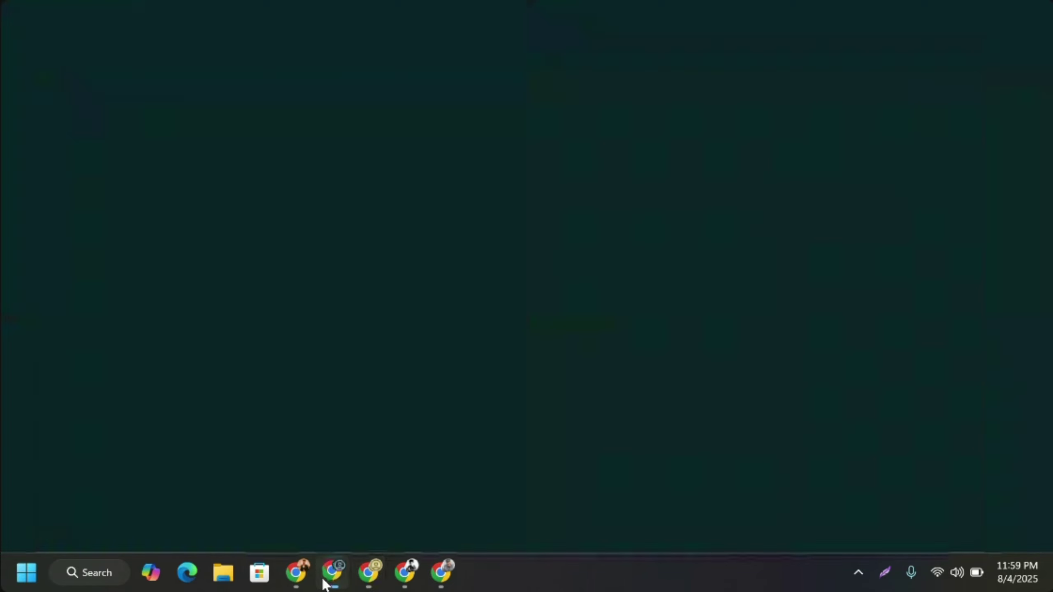
{"action": "left_click", "coordinate": [368, 578]}
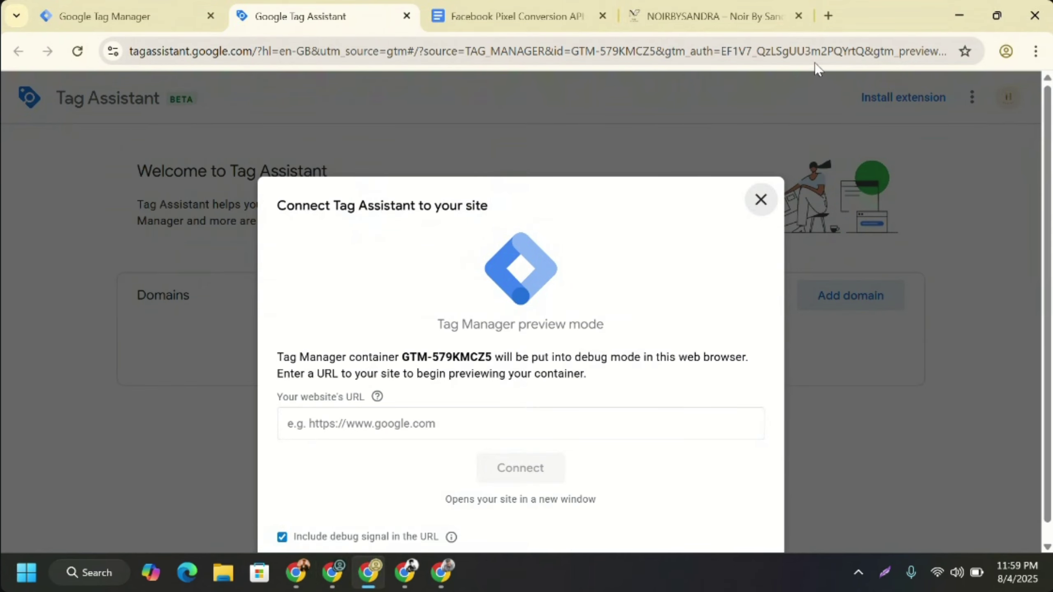
- Search Google in a new browser tab for "google tag assistant extension"
{"action": "left_click", "coordinate": [828, 15]}
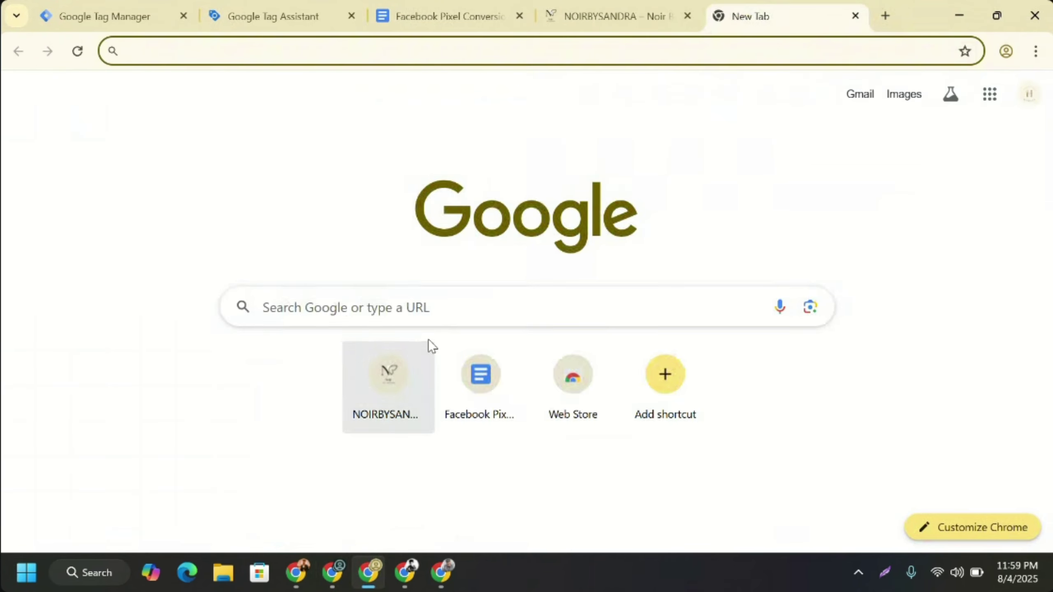
{"action": "left_click", "coordinate": [425, 308]}
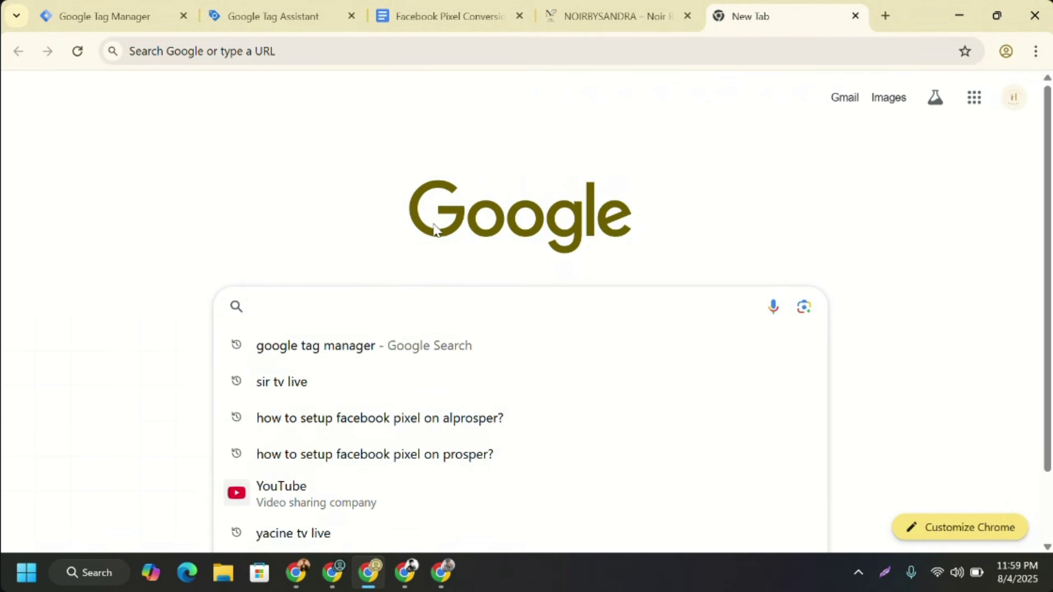
{"action": "type", "text": "we"}
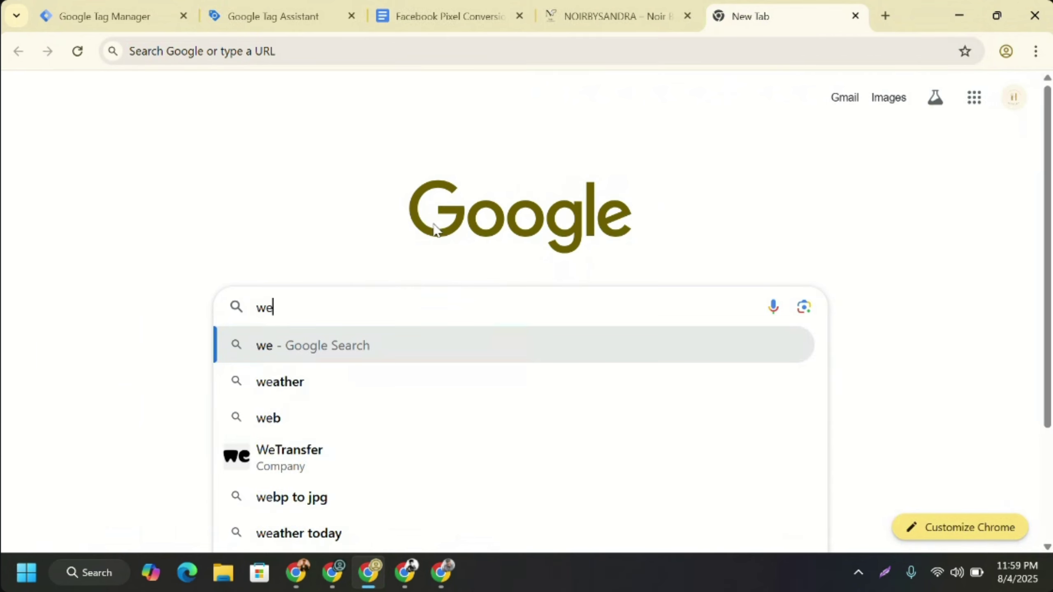
{"action": "type", "text": "b"}
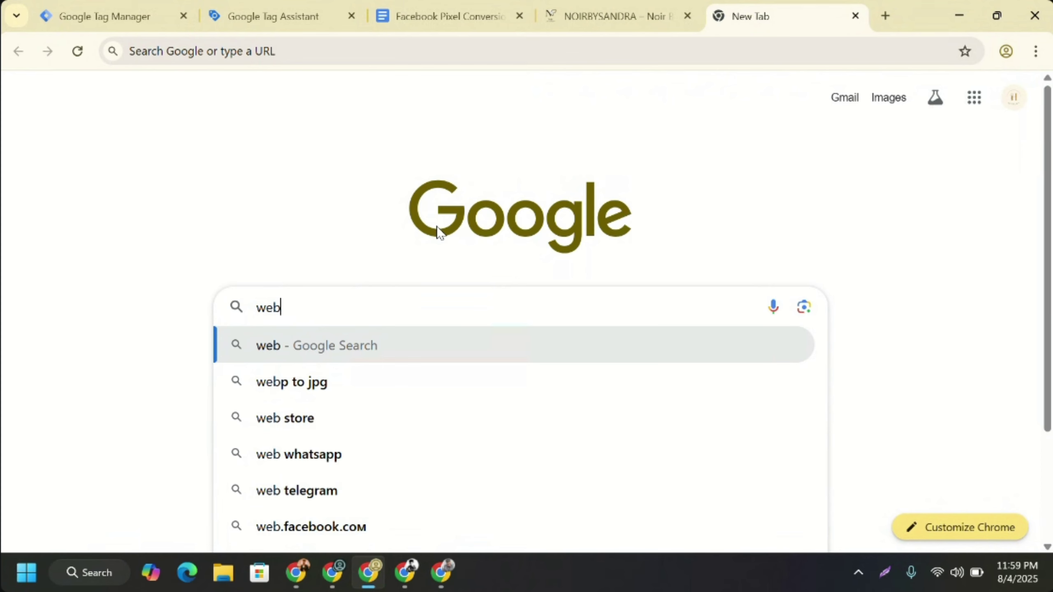
{"action": "left_click", "coordinate": [293, 428]}
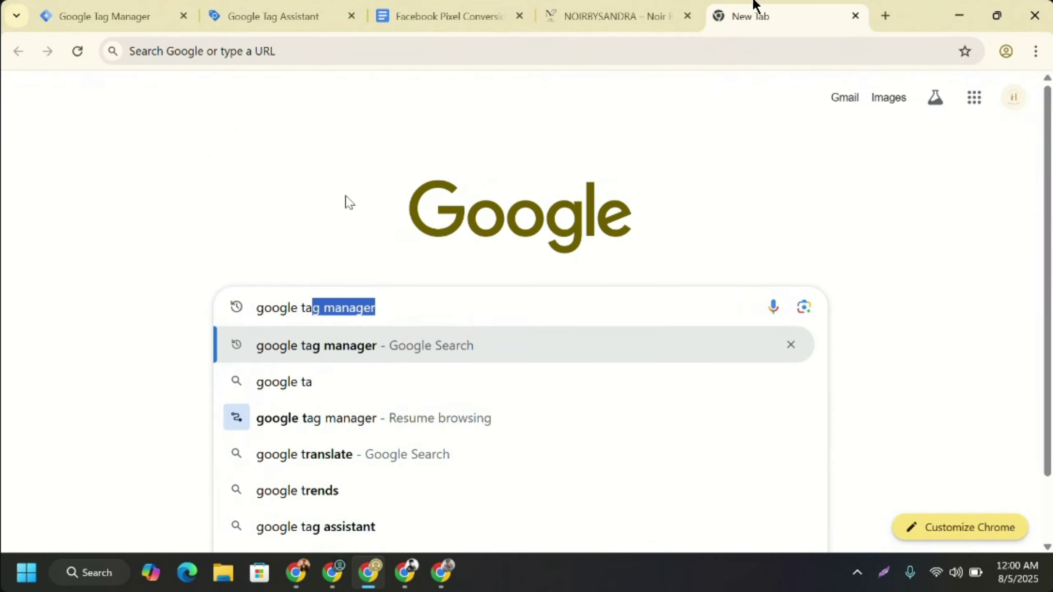
{"action": "type", "text": "g a"}
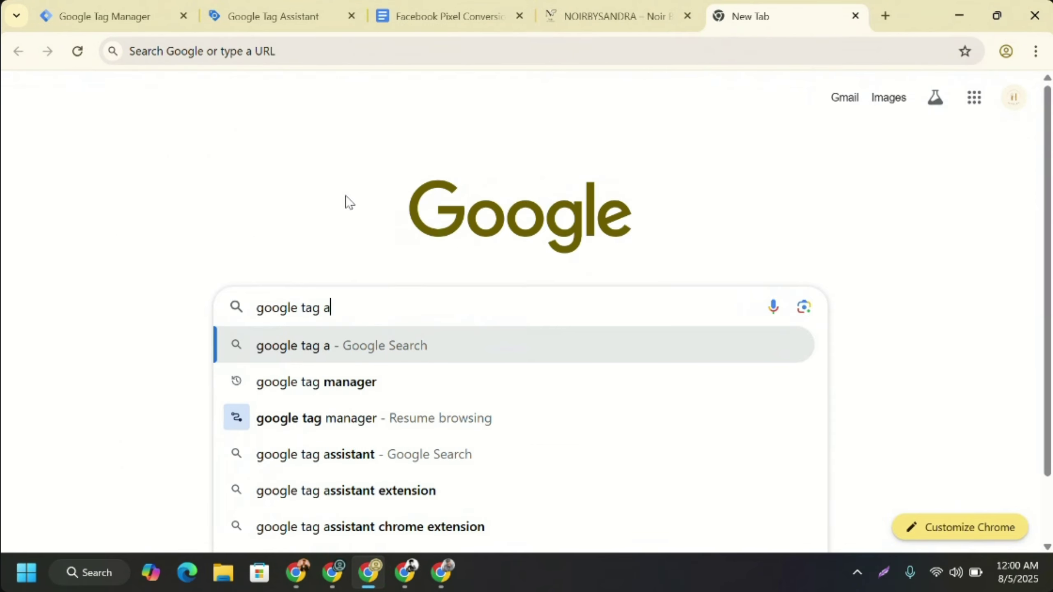
{"action": "type", "text": "ss"}
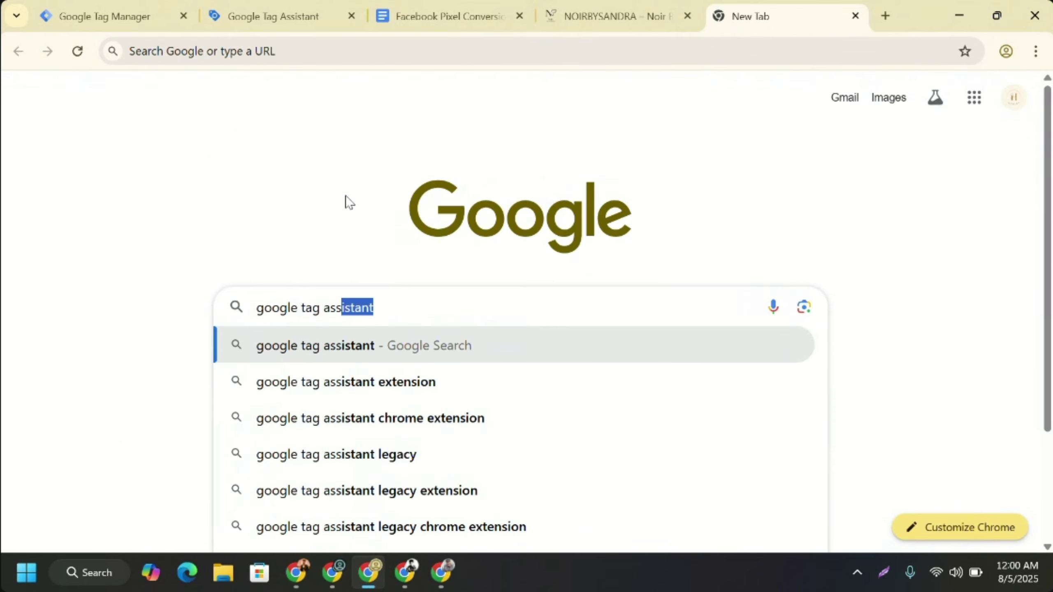
{"action": "left_click", "coordinate": [385, 383]}
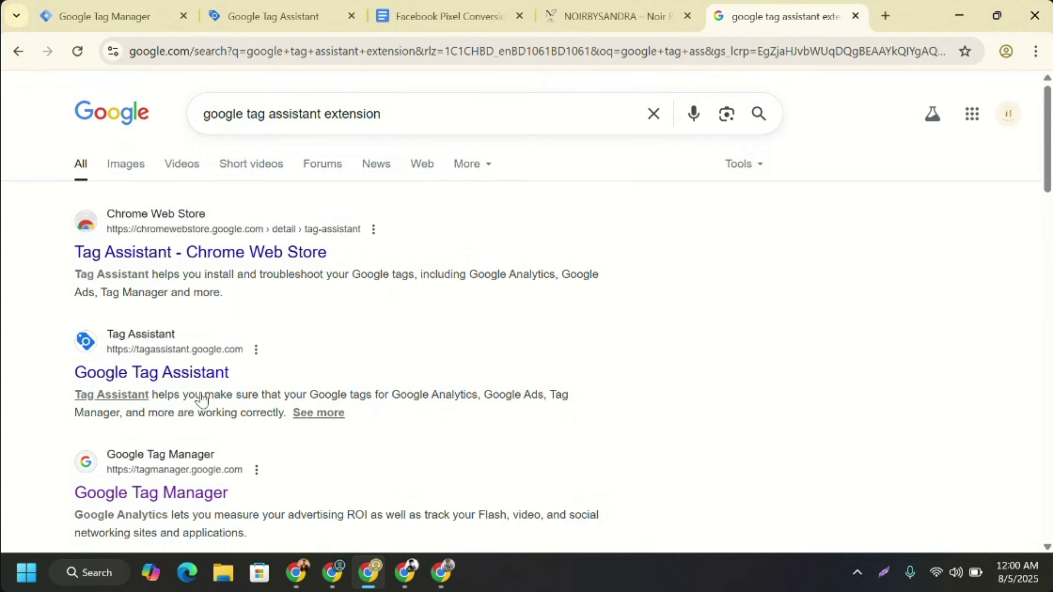
{"action": "left_click", "coordinate": [181, 378]}
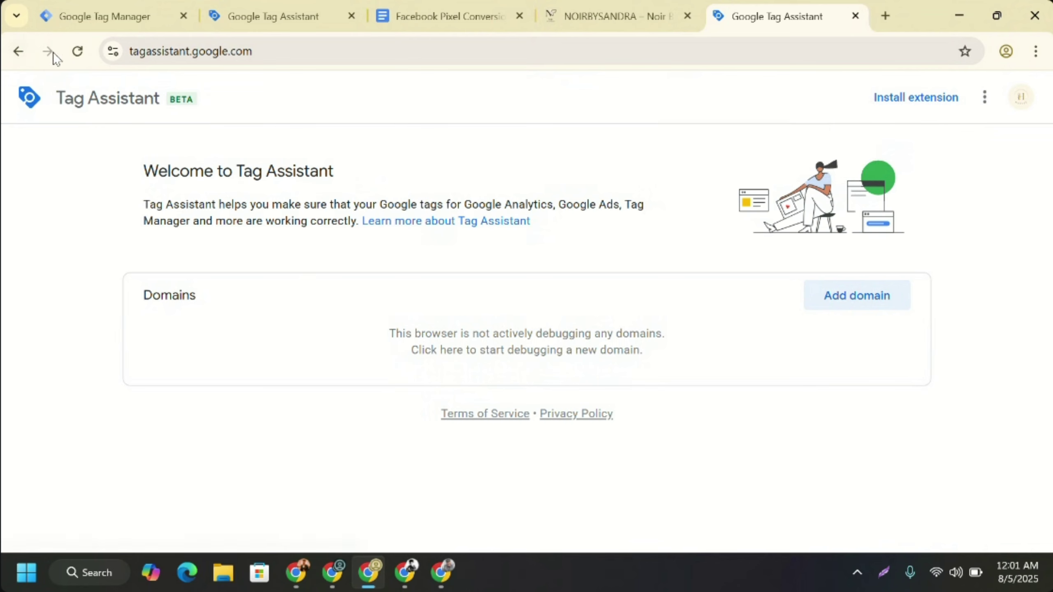
{"action": "left_click", "coordinate": [30, 51]}
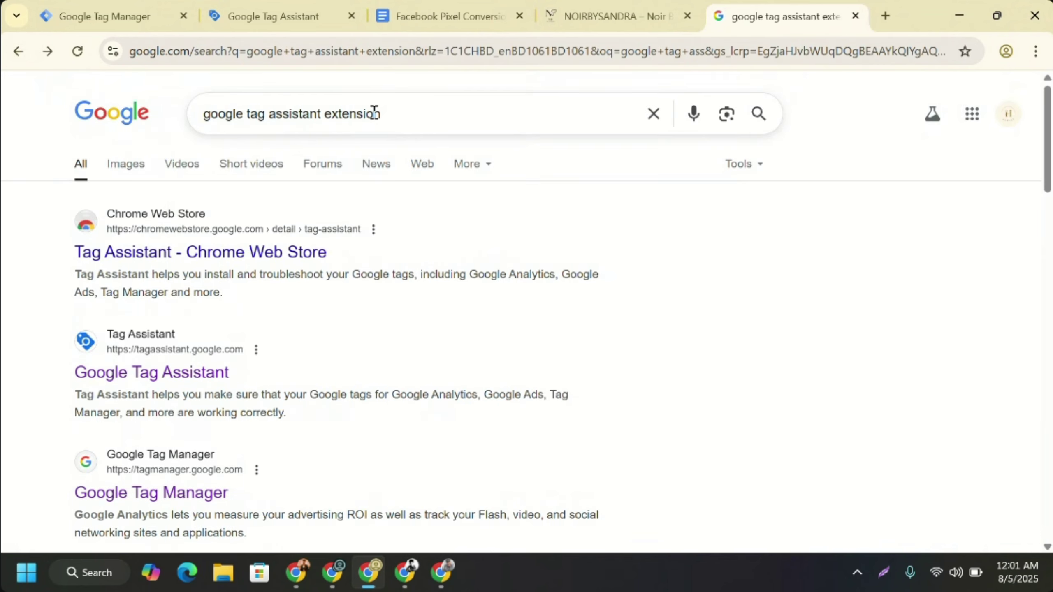
{"action": "left_click", "coordinate": [325, 121]}
{"action": "left_click_drag", "start_coordinate": [270, 114], "coordinate": [393, 116]}
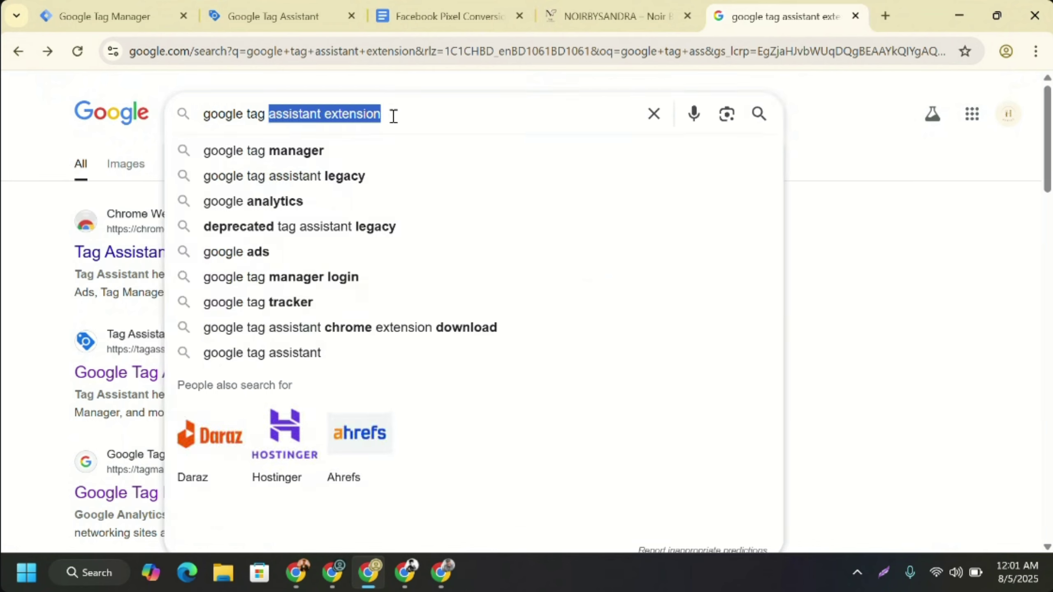
{"action": "key", "text": "BackSpace"}
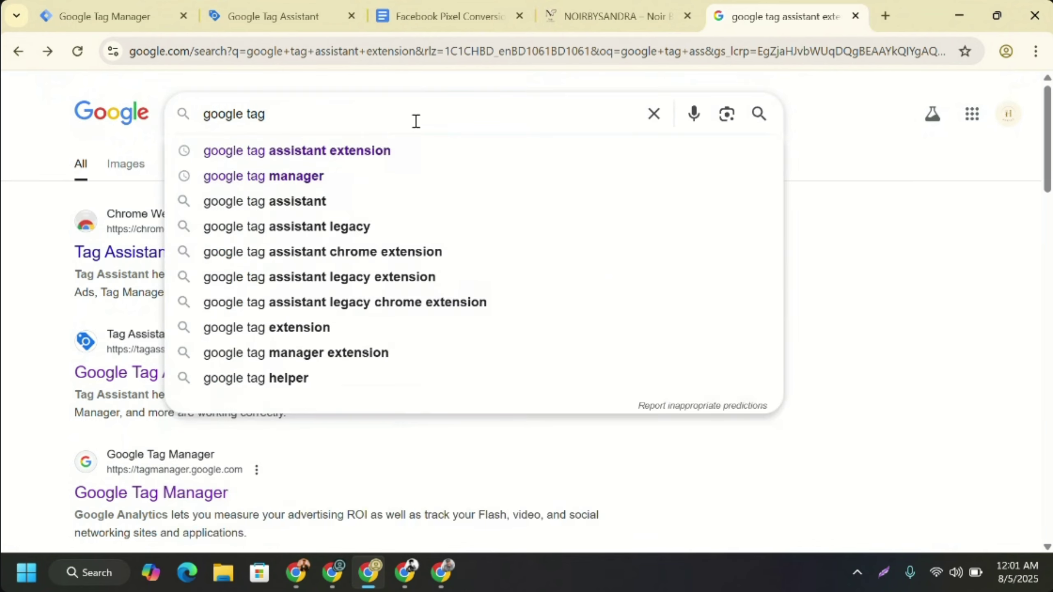
{"action": "type", "text": "cam"}
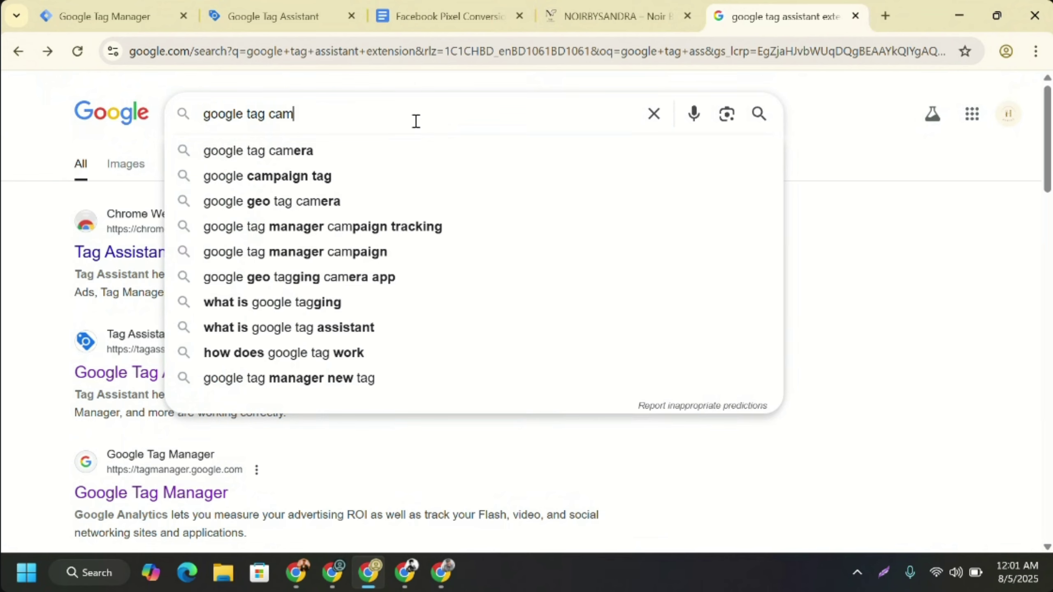
{"action": "left_click", "coordinate": [301, 177]}
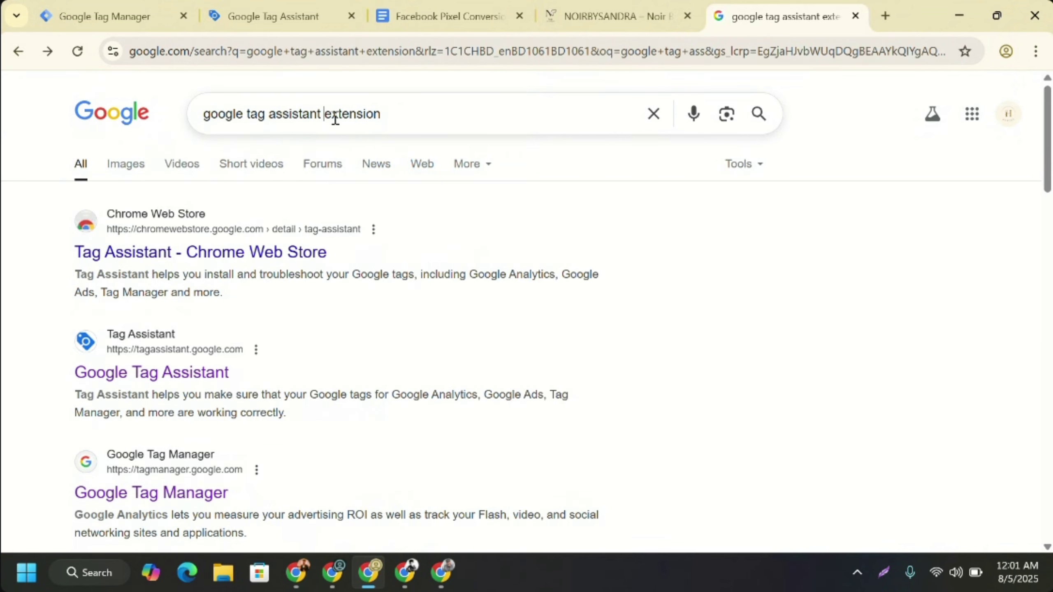
- Search for "google tag assistant companion extension" and open the Tag Assistant Companion page in the Chrome Web Store
{"action": "double_click", "coordinate": [335, 119]}
{"action": "key", "text": "BackSpace"}
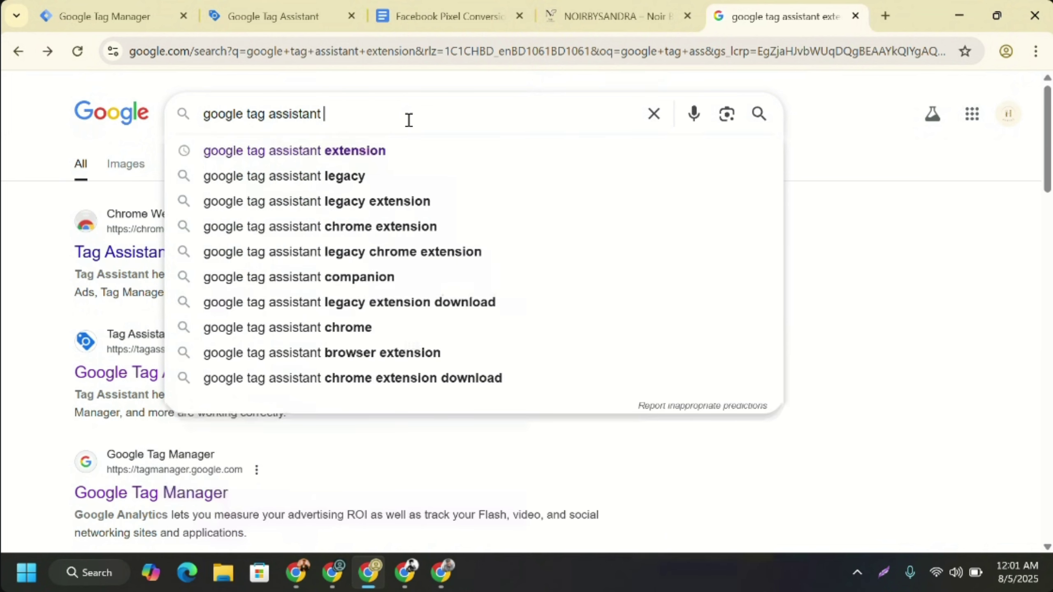
{"action": "type", "text": "cam"}
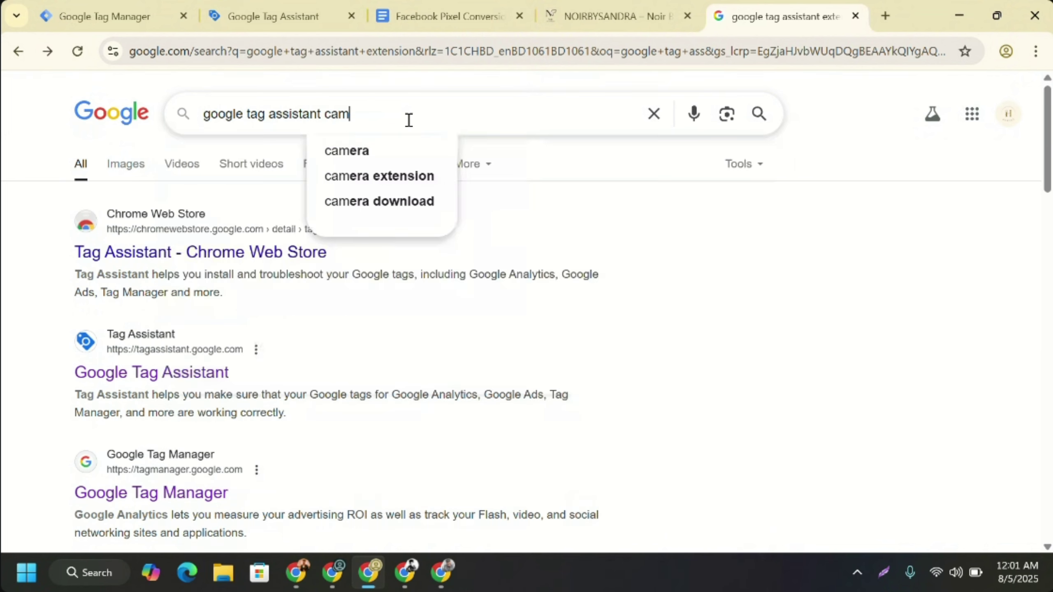
{"action": "type", "text": "pa"}
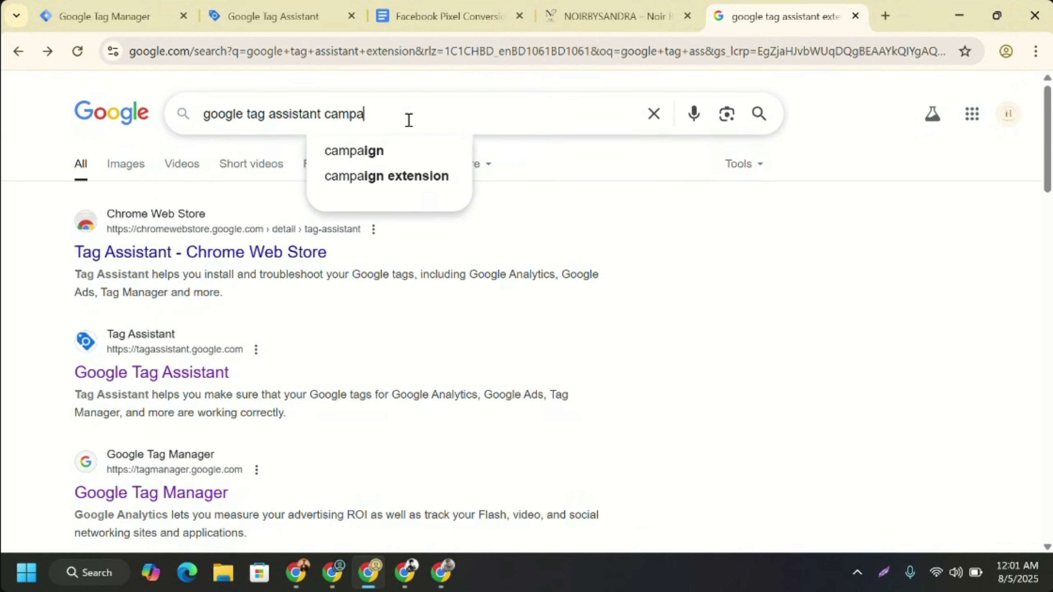
{"action": "type", "text": "ni"}
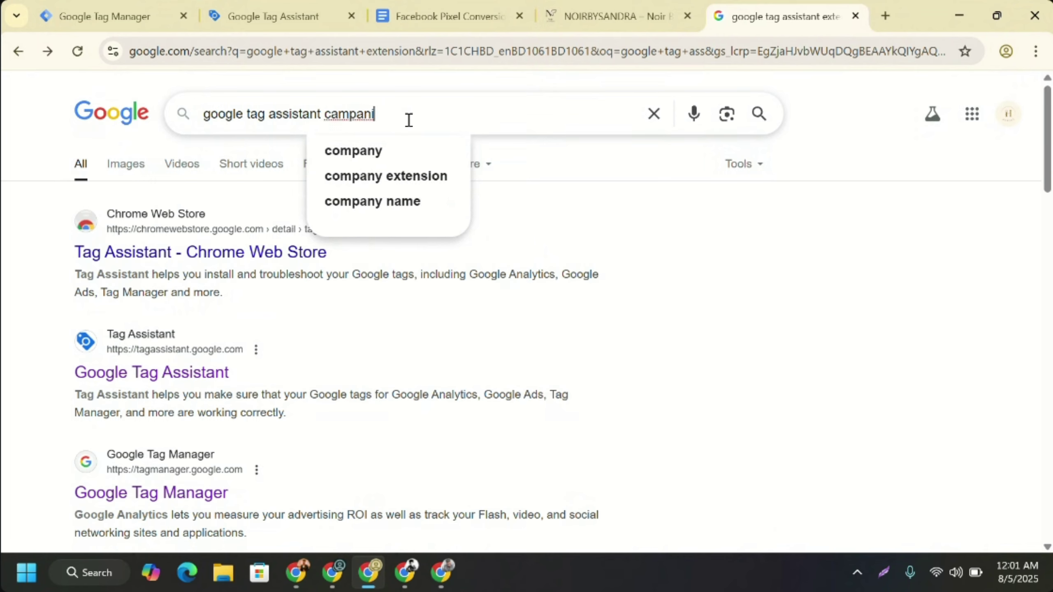
{"action": "type", "text": "on"}
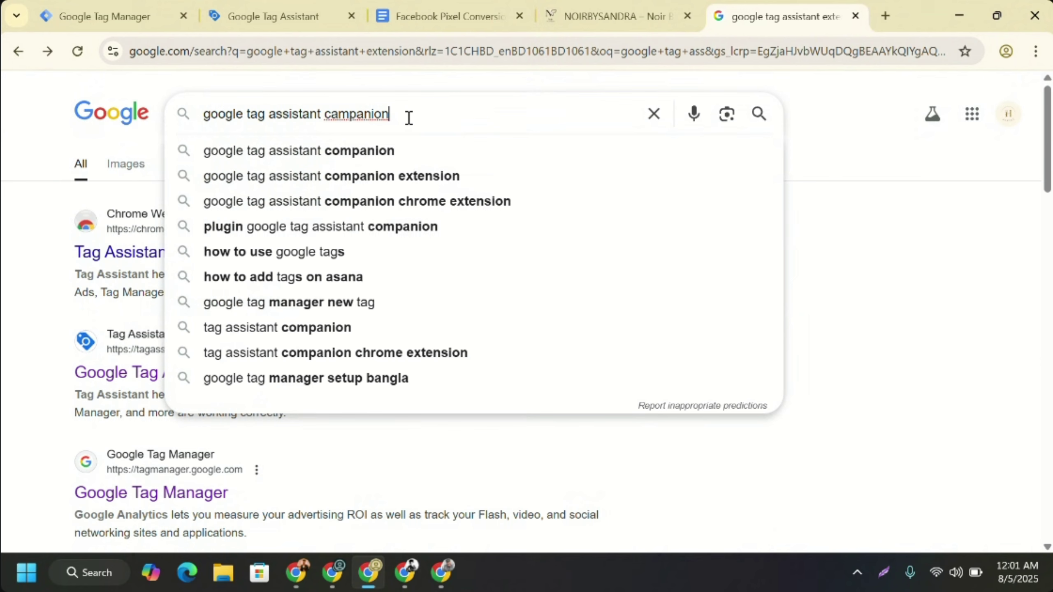
{"action": "left_click", "coordinate": [424, 186]}
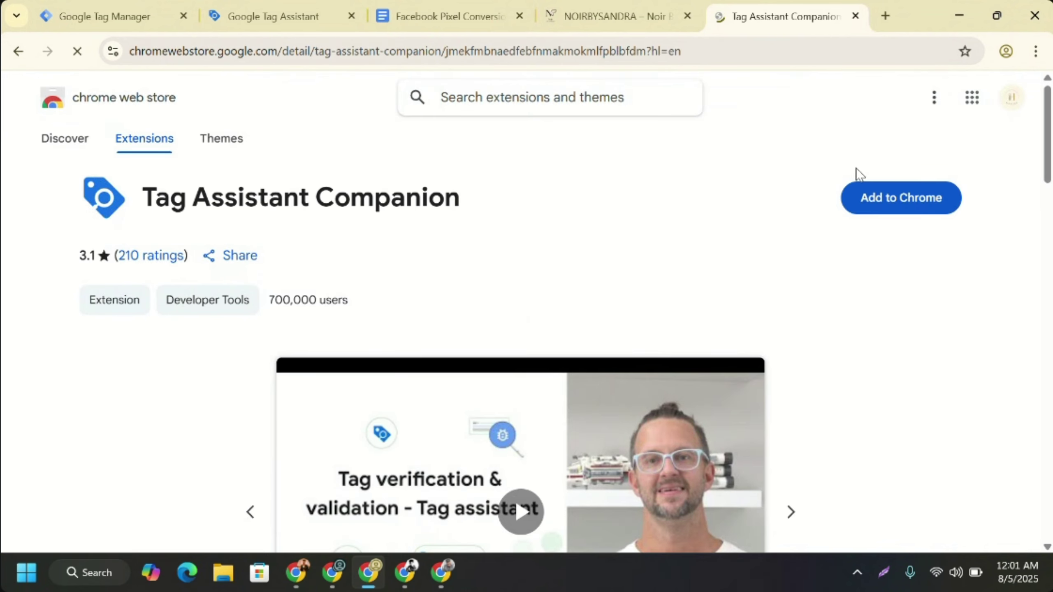
- Add the Tag Assistant Companion extension to Chrome, close its side view, and pin the extension
{"action": "left_click", "coordinate": [896, 198]}
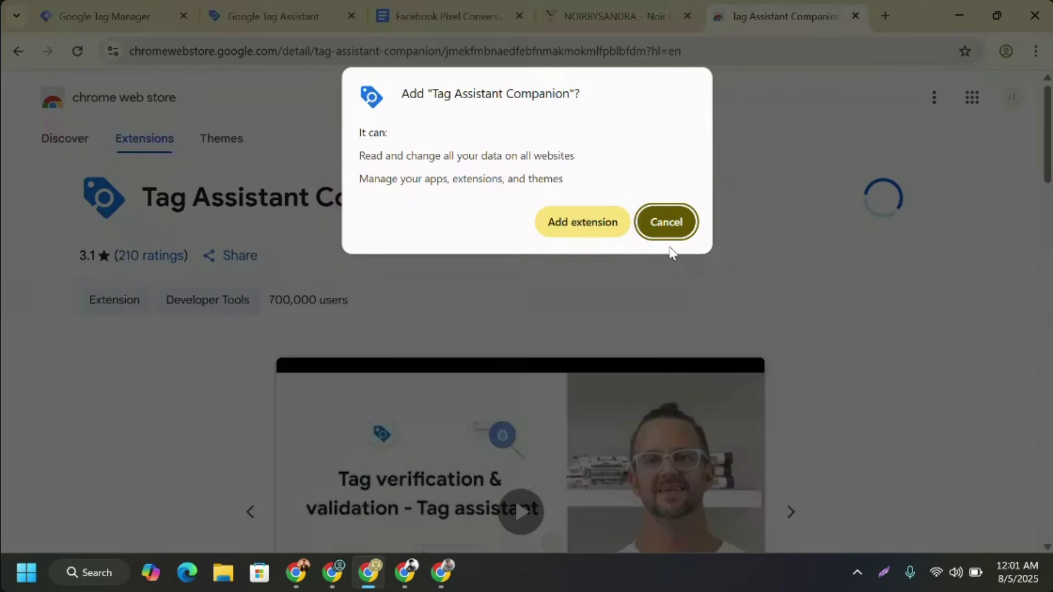
{"action": "left_click", "coordinate": [564, 224]}
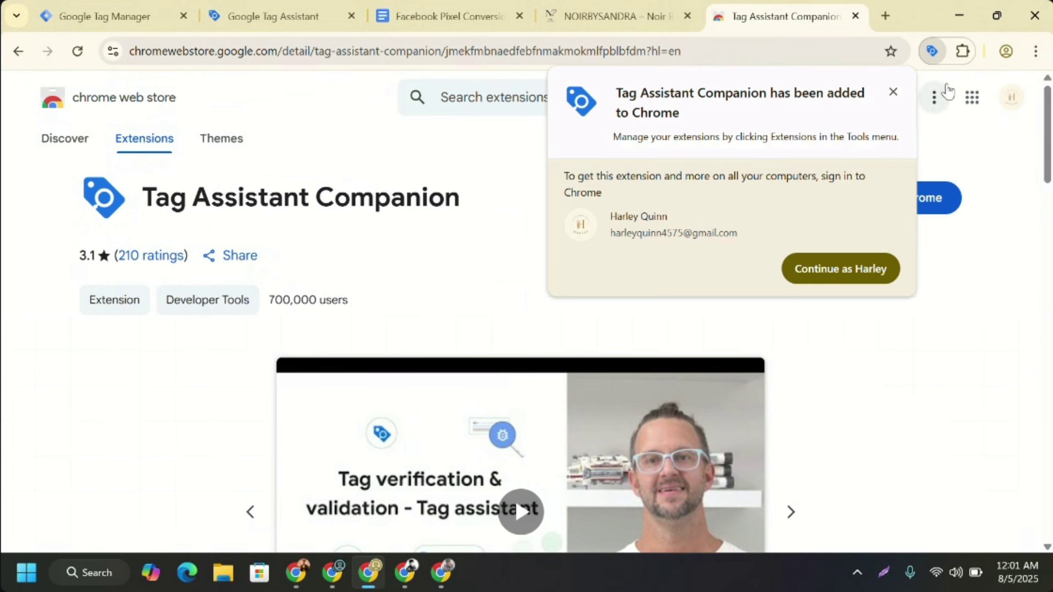
{"action": "left_click", "coordinate": [933, 55]}
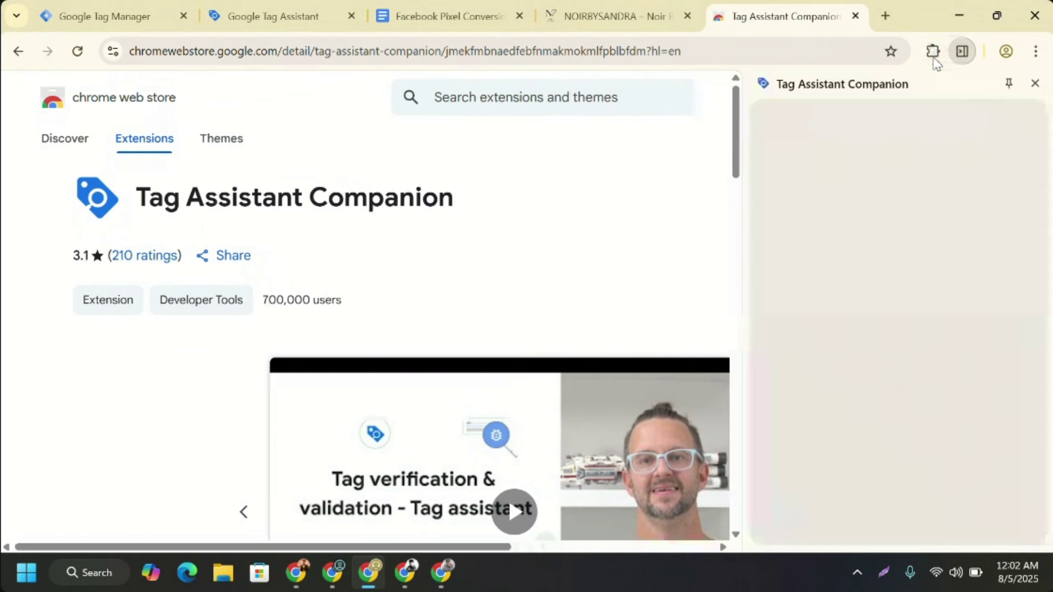
{"action": "left_click", "coordinate": [1033, 85]}
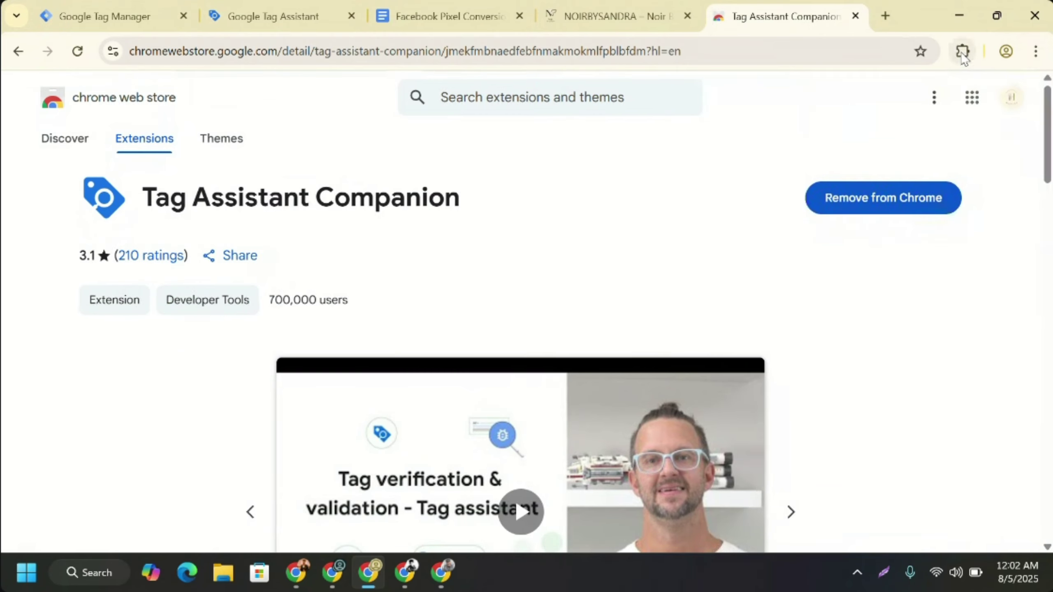
{"action": "left_click", "coordinate": [963, 52]}
{"action": "left_click", "coordinate": [902, 184]}
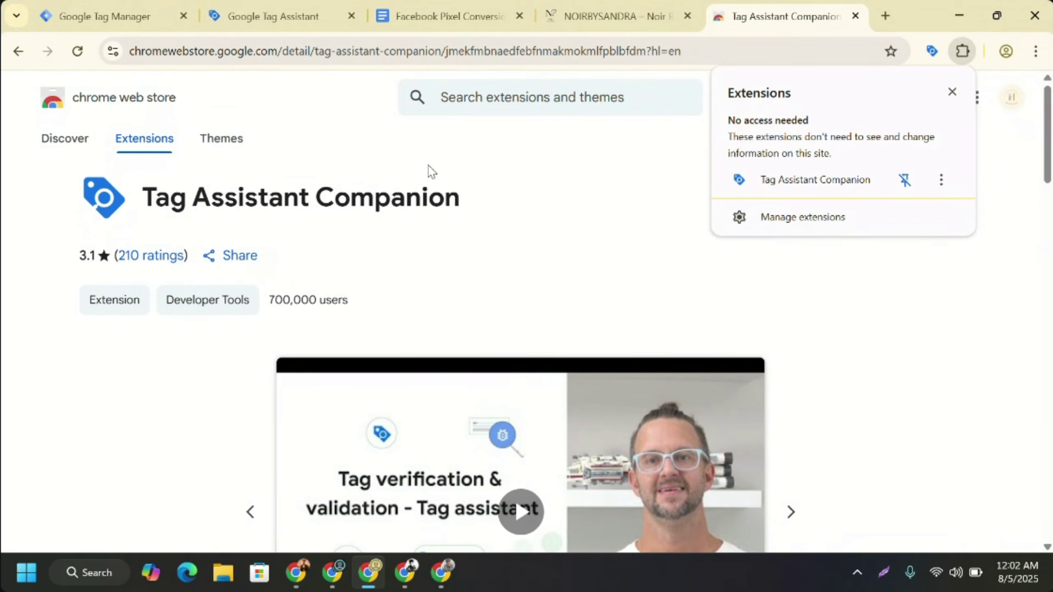
- Return to the Google results and search for "data layer checker plus extension"
{"action": "left_click", "coordinate": [17, 52]}
{"action": "left_click", "coordinate": [482, 106]}
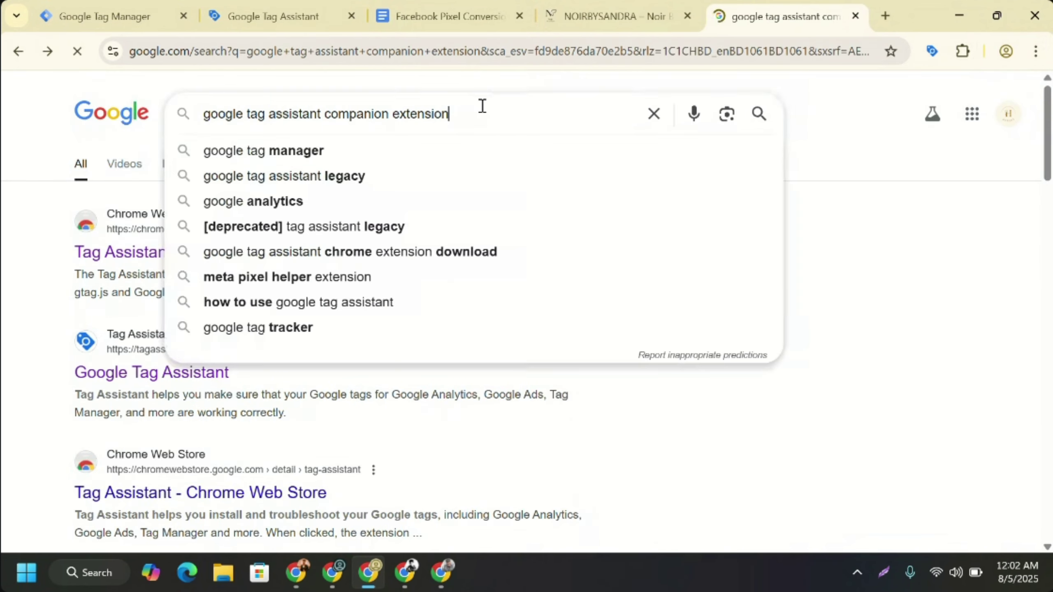
{"action": "triple_click", "coordinate": [482, 105]}
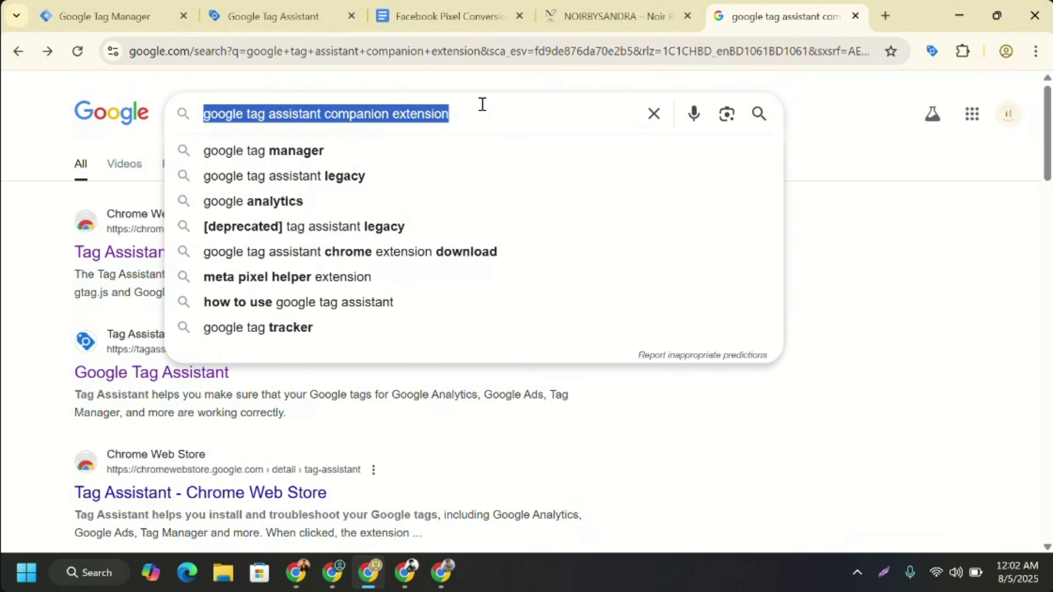
{"action": "key", "text": "BackSpace"}
{"action": "type", "text": "da"}
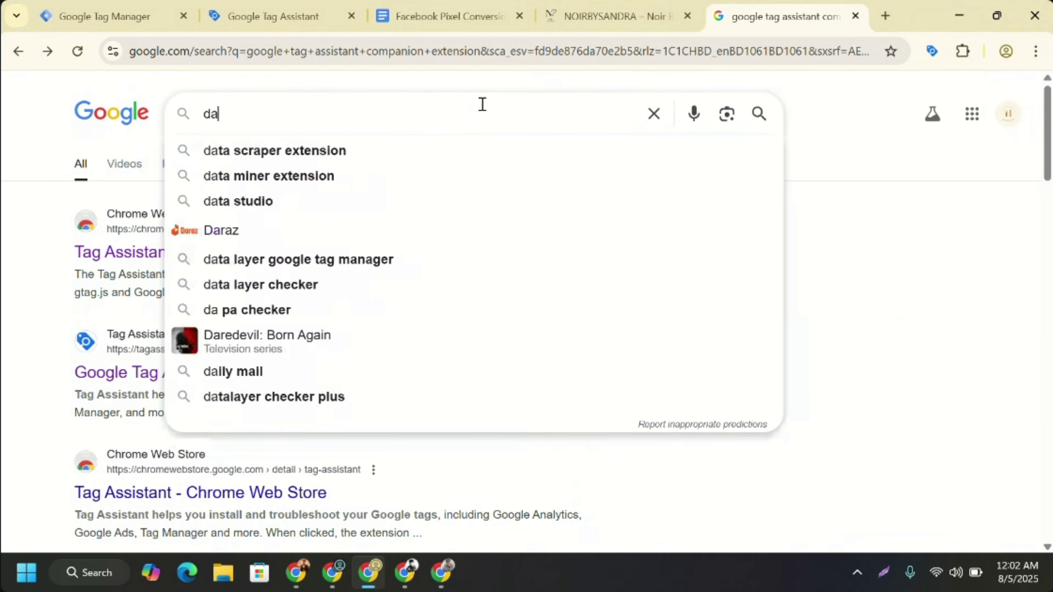
{"action": "type", "text": "ta "}
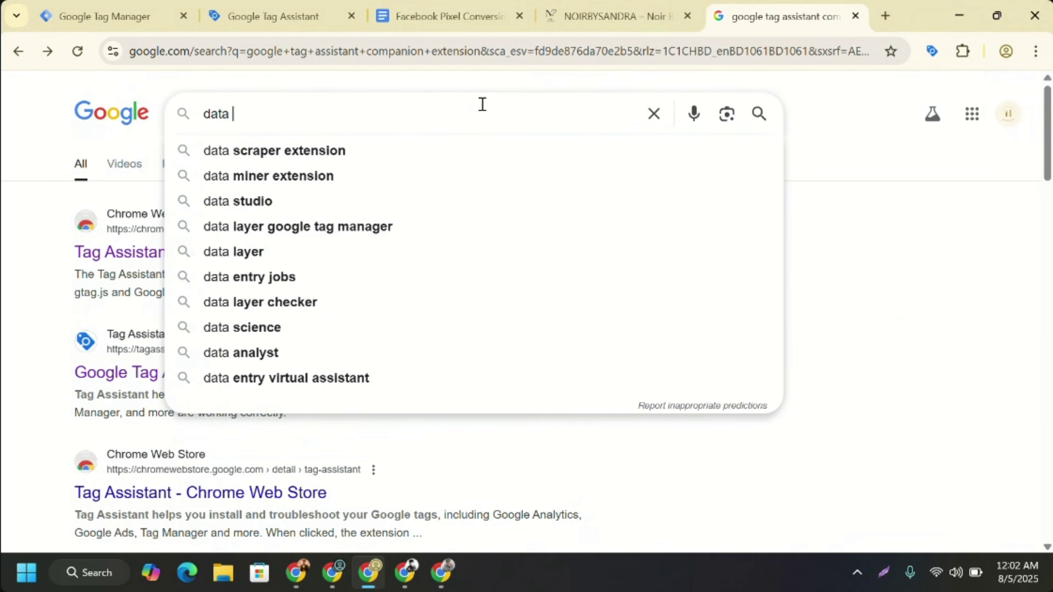
{"action": "type", "text": "lay"}
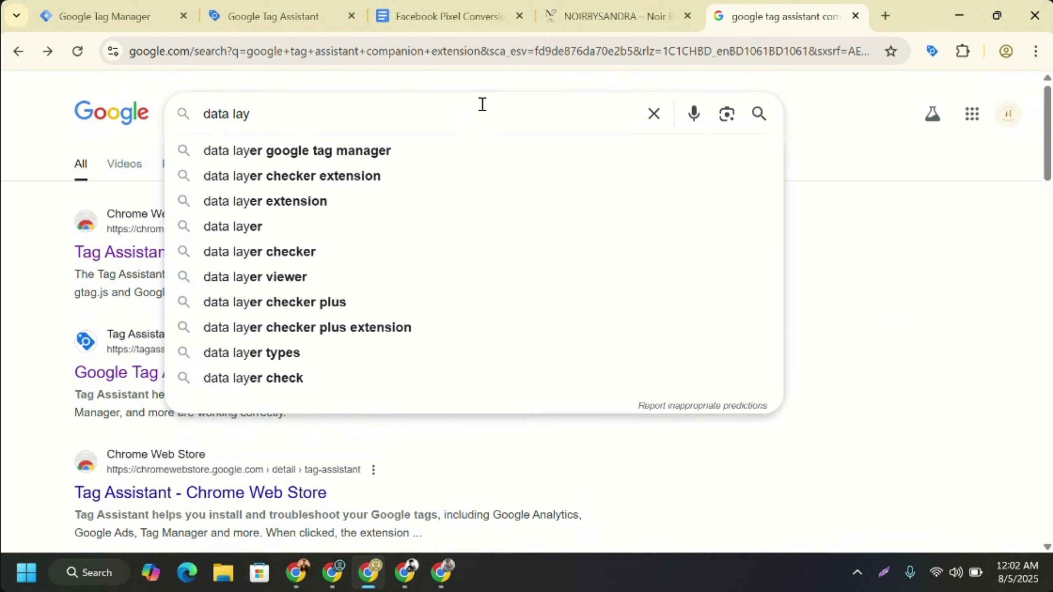
{"action": "type", "text": "er "}
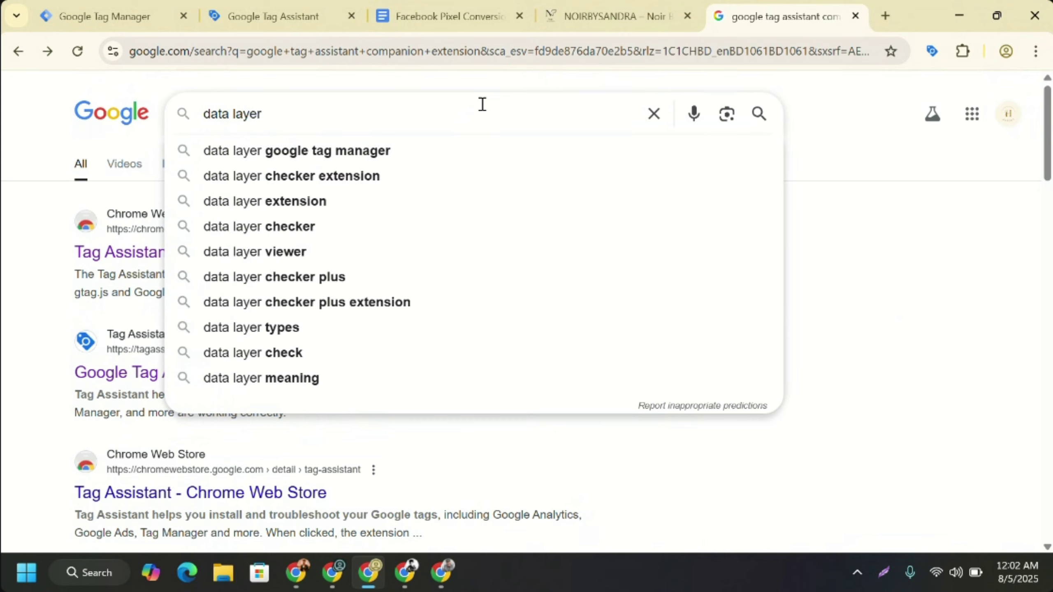
{"action": "type", "text": "c"}
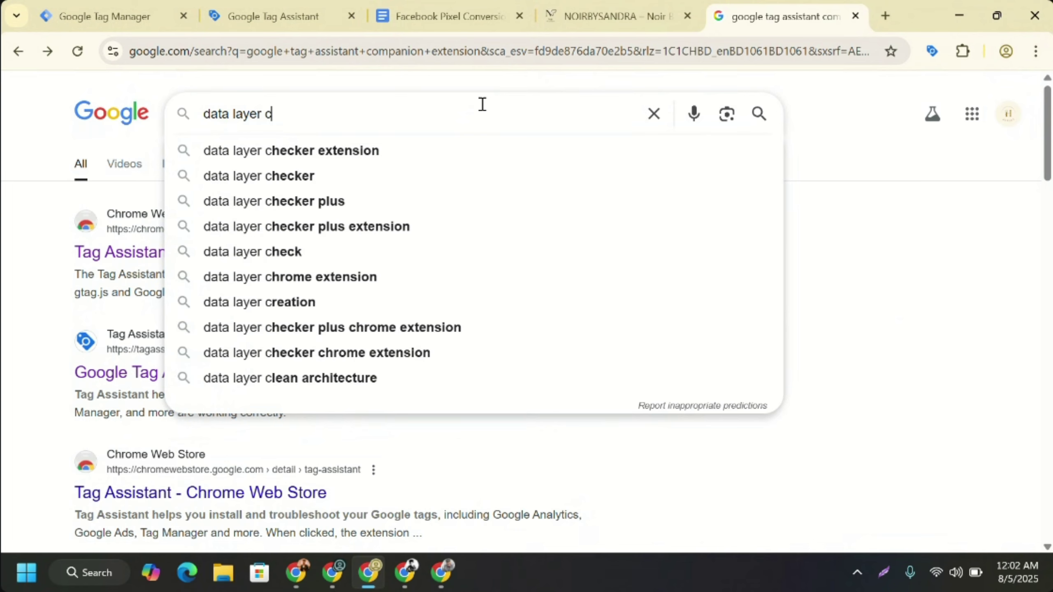
{"action": "type", "text": "he"}
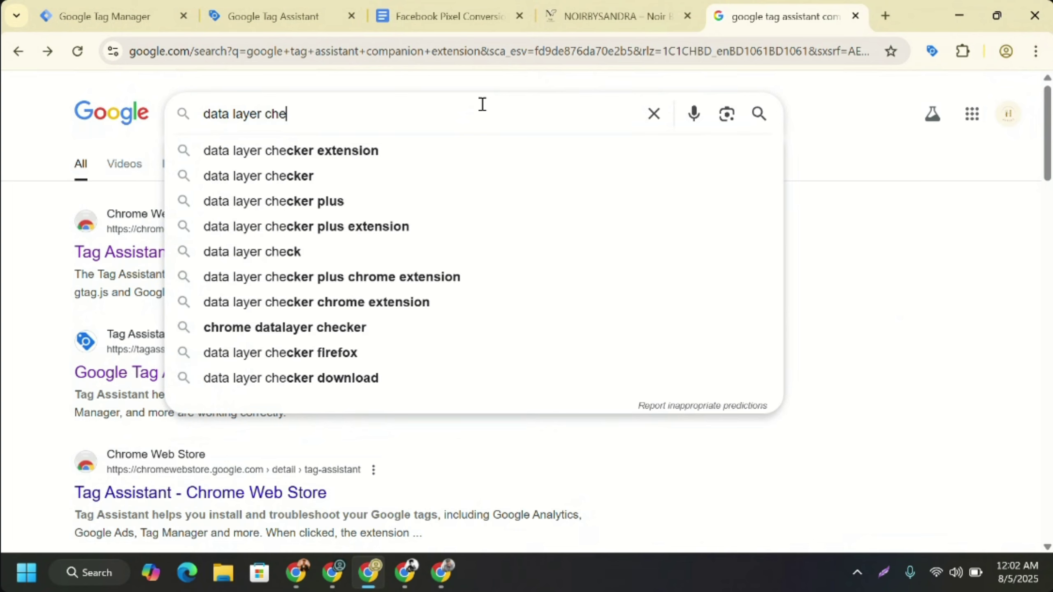
{"action": "type", "text": "cker"}
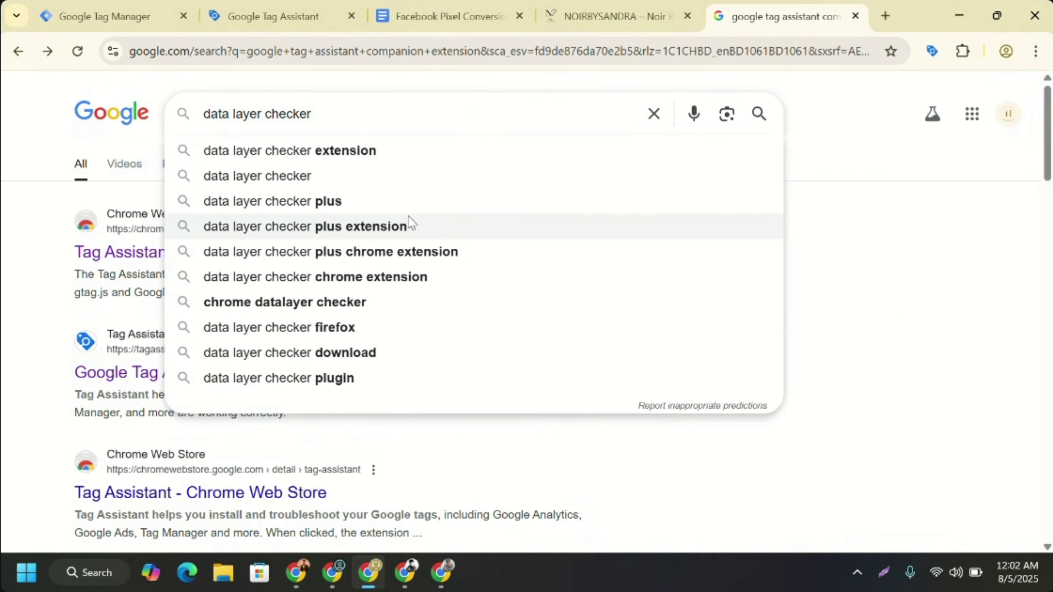
{"action": "left_click", "coordinate": [410, 227]}
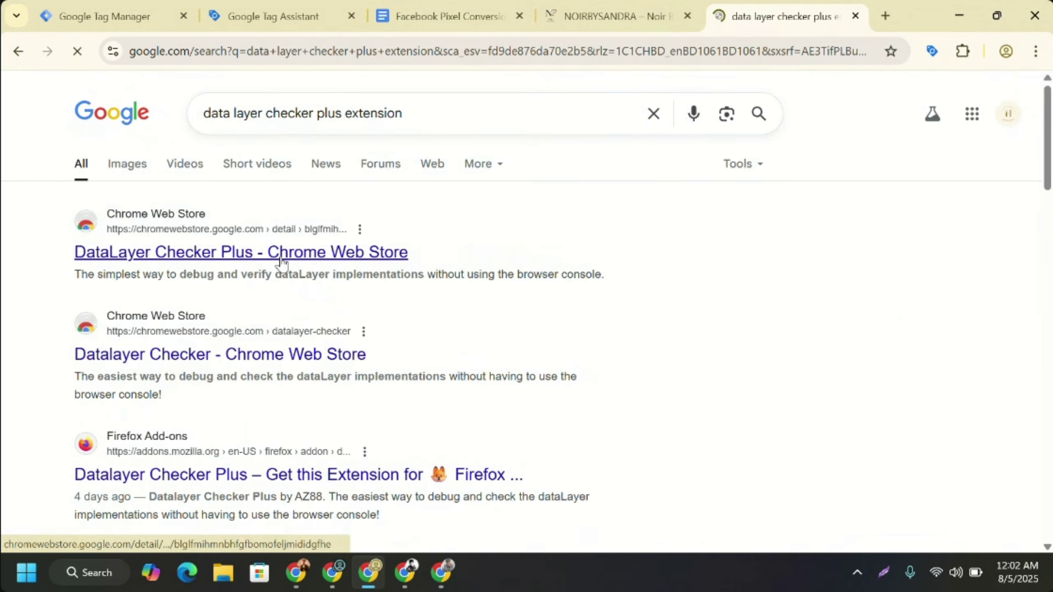
{"action": "left_click", "coordinate": [282, 257]}
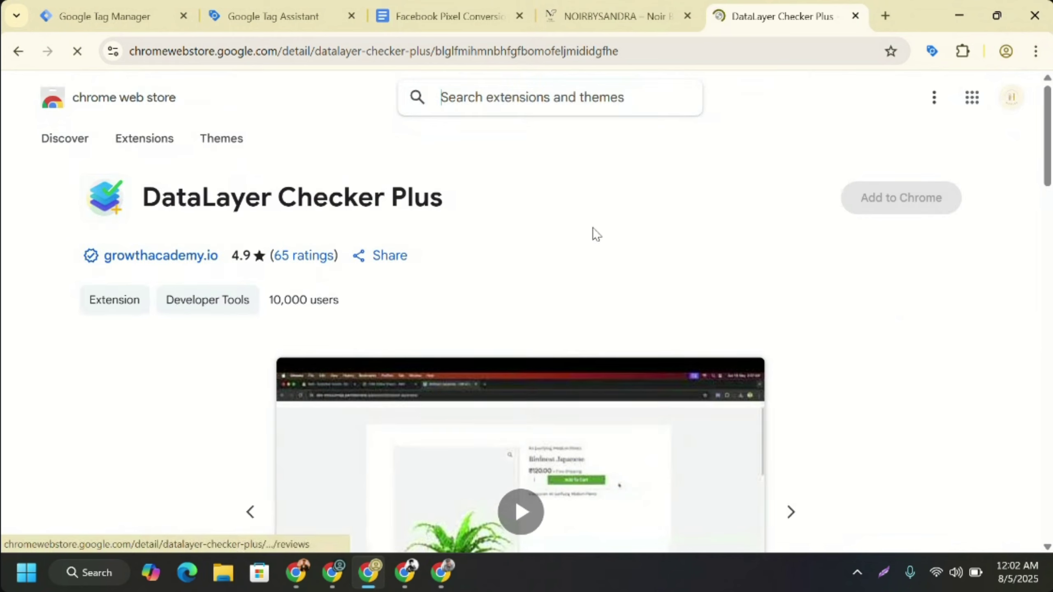
{"action": "left_click", "coordinate": [898, 195]}
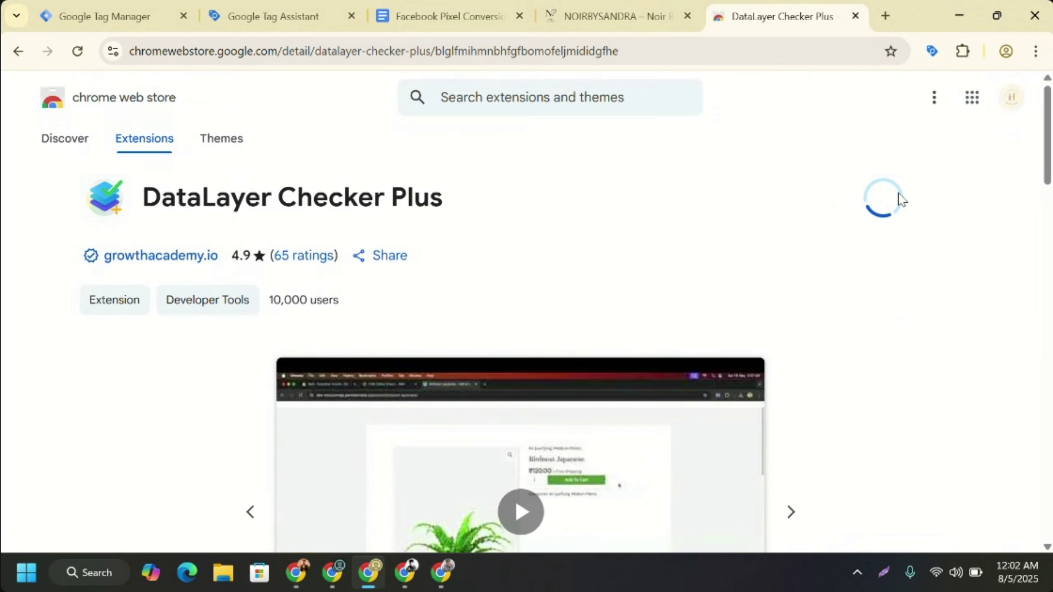
{"action": "left_click", "coordinate": [665, 201]}
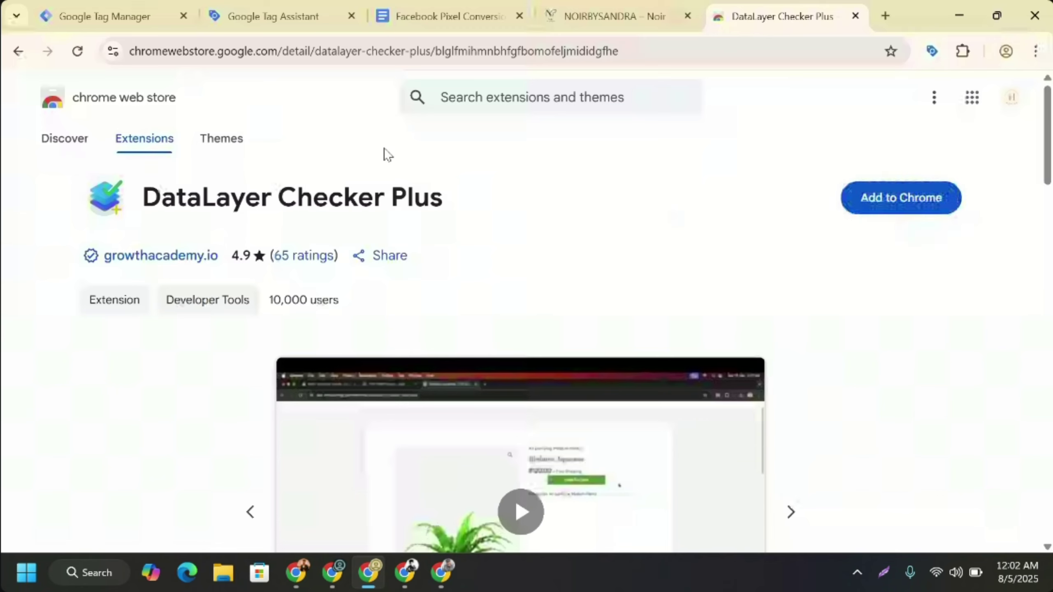
{"action": "left_click", "coordinate": [16, 52]}
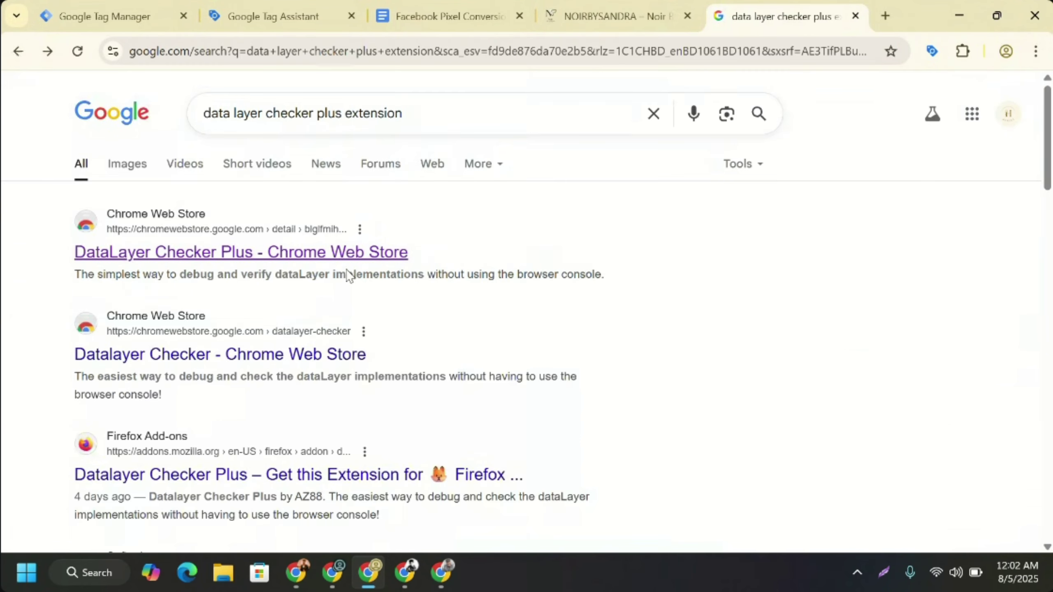
- Open the Datalayer Checker page in the Chrome Web Store and add the extension to Chrome
{"action": "left_click", "coordinate": [279, 356]}
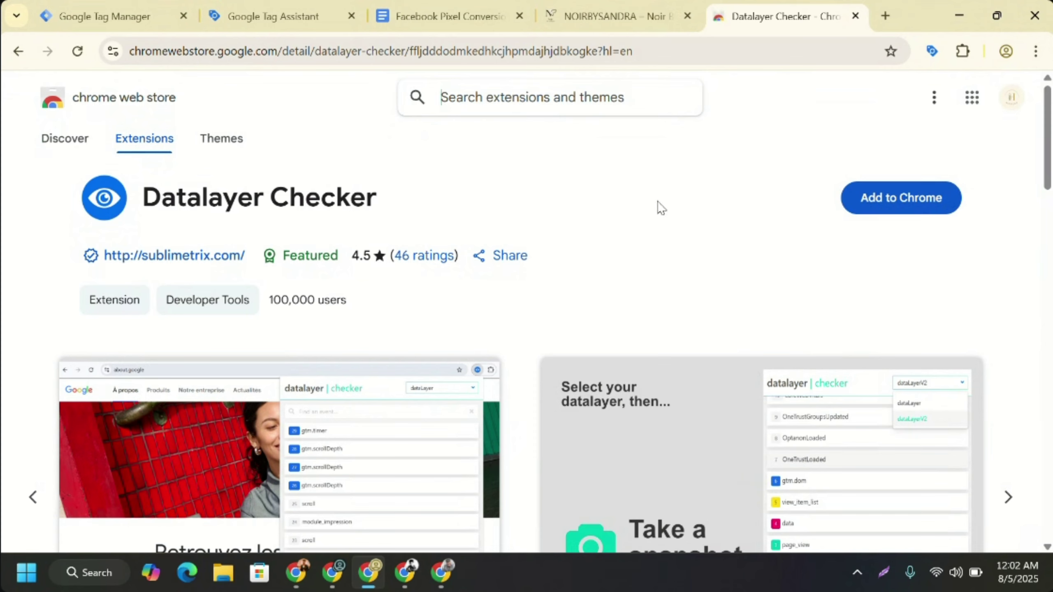
{"action": "left_click", "coordinate": [952, 199]}
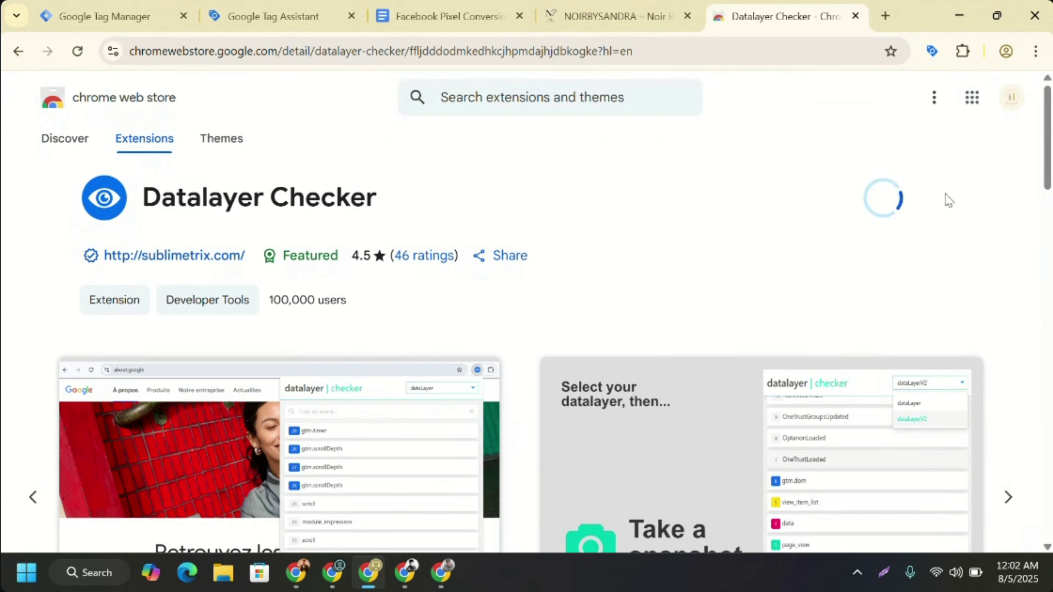
{"action": "left_click", "coordinate": [589, 198]}
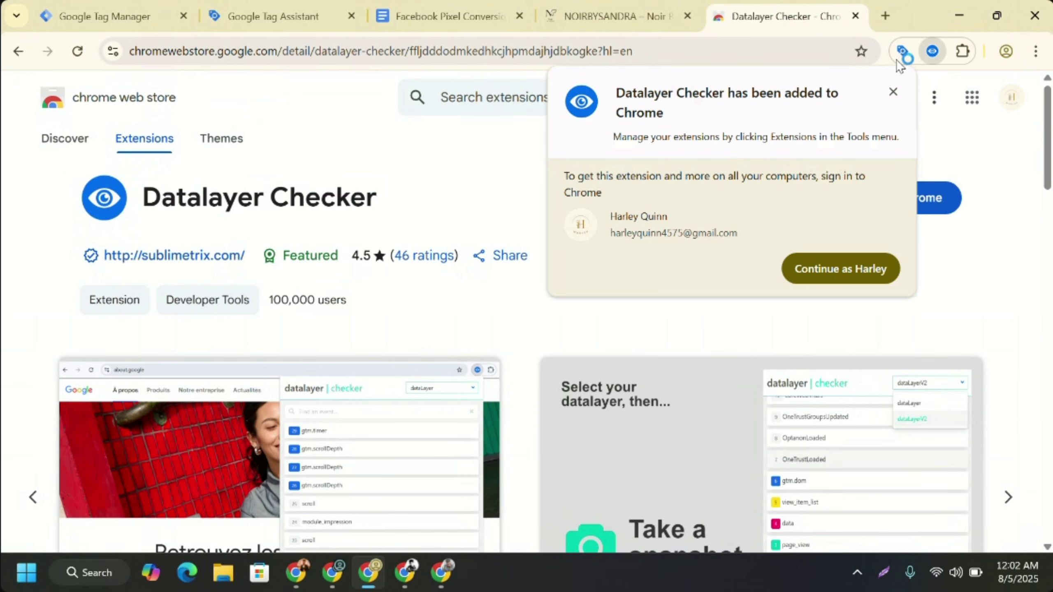
- Return to the search results, open the DataLayer Checker Plus page, and add that extension to Chrome
{"action": "left_click", "coordinate": [17, 51]}
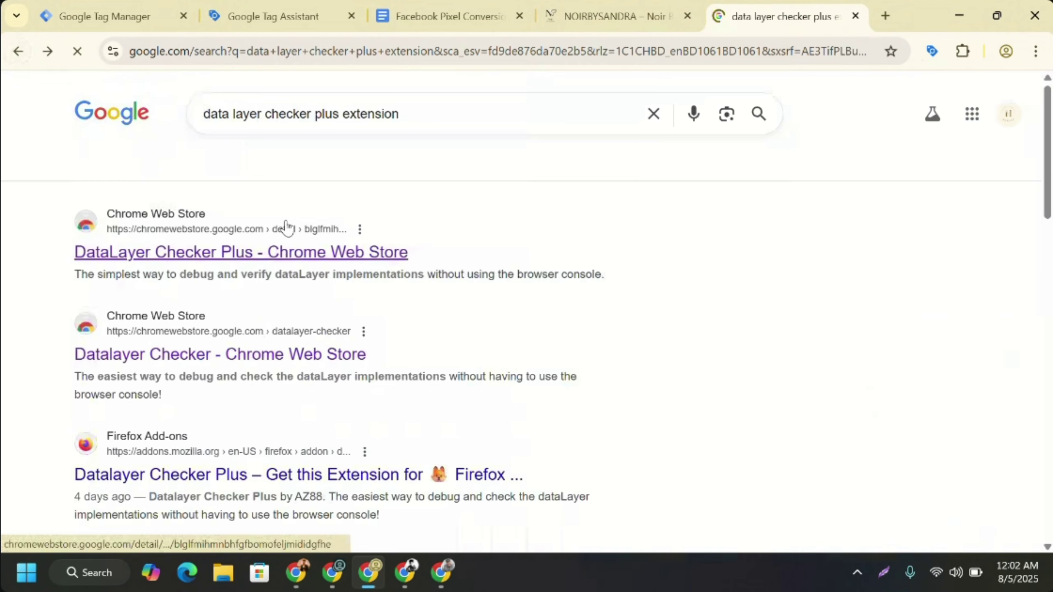
{"action": "left_click", "coordinate": [227, 259]}
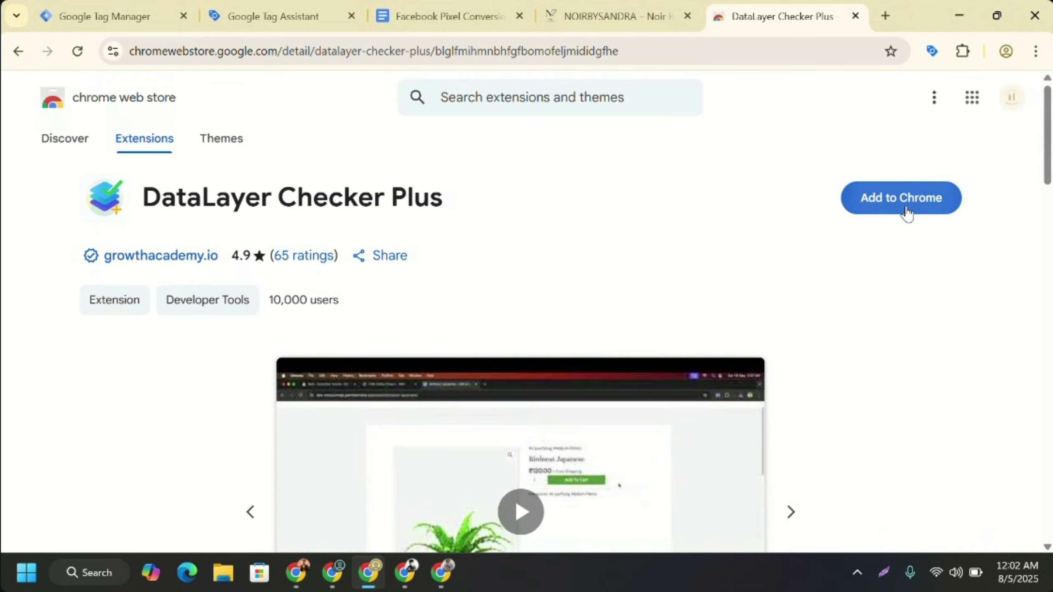
{"action": "left_click", "coordinate": [907, 206]}
{"action": "left_click", "coordinate": [594, 195]}
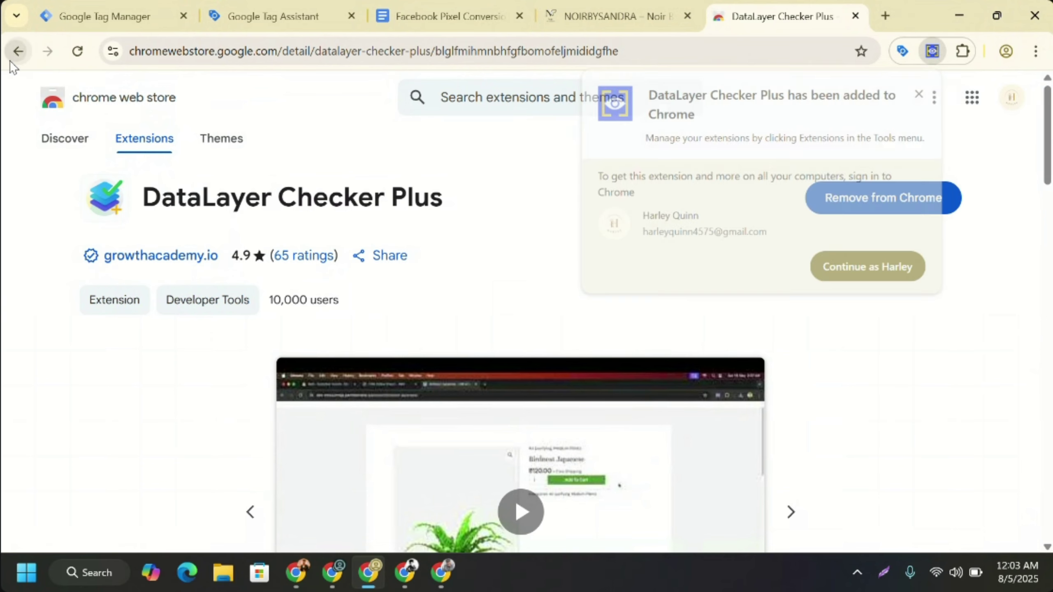
- Search Google for "meta pixel helper extension" and open the Meta Pixel Helper page in the Chrome Web Store
{"action": "left_click", "coordinate": [10, 59]}
{"action": "left_click", "coordinate": [409, 124]}
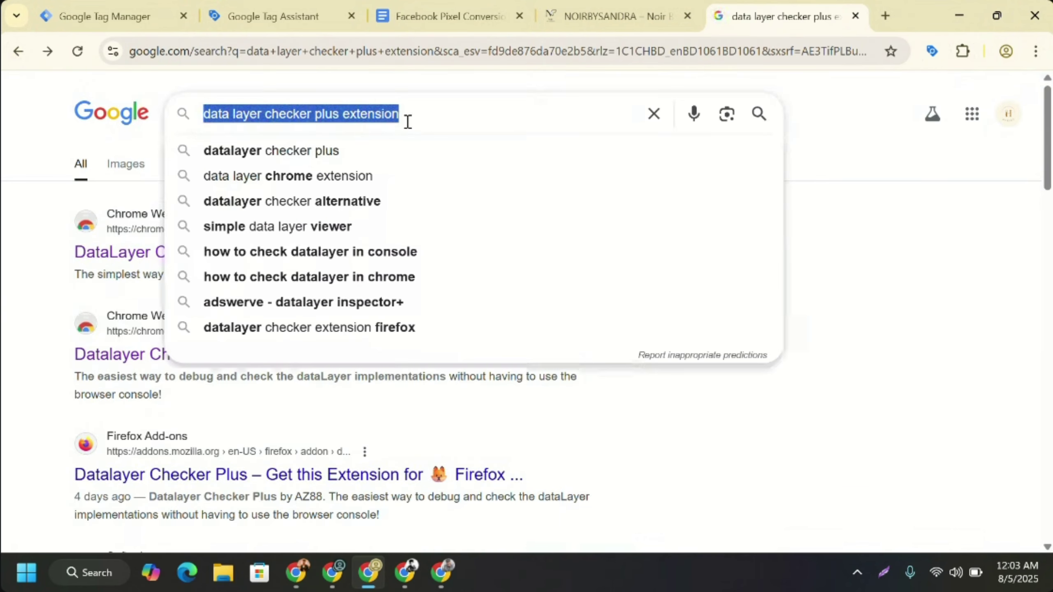
{"action": "key", "text": "BackSpace"}
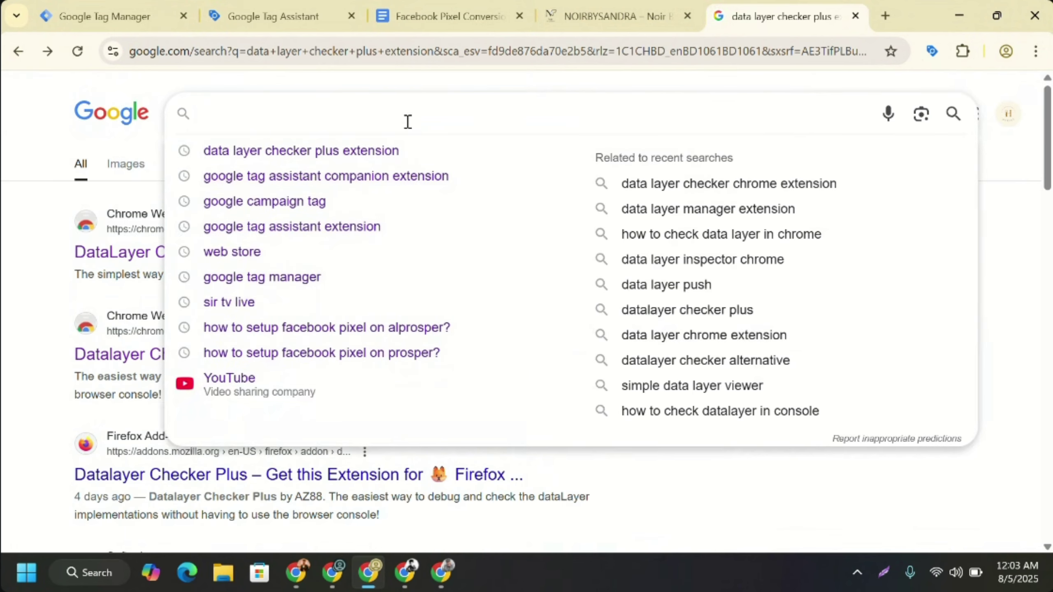
{"action": "type", "text": "pixel"}
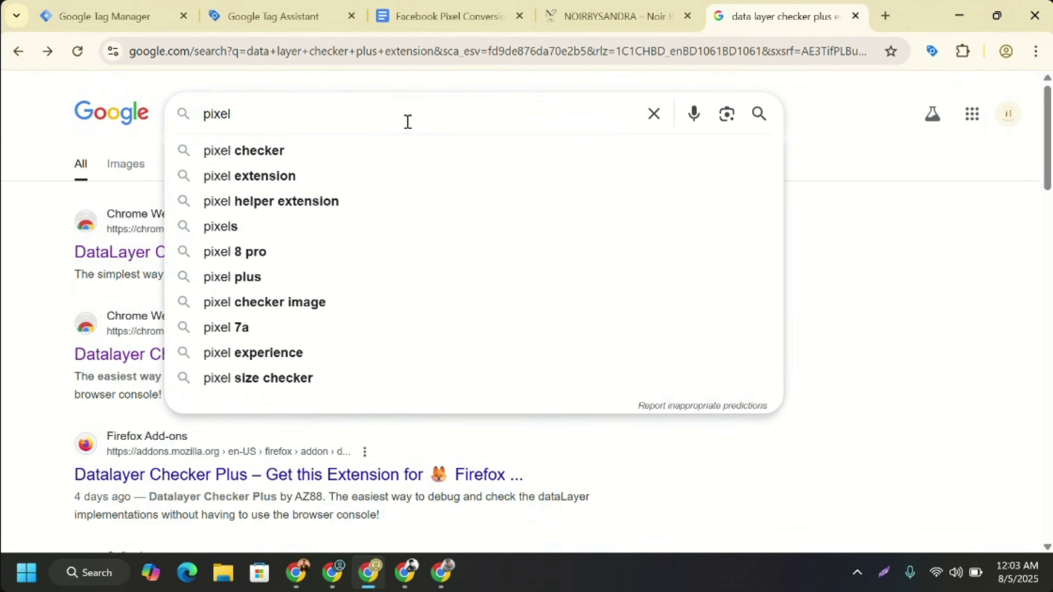
{"action": "key", "text": "BackSpace"}
{"action": "key", "text": "BackSpace"}
{"action": "key", "text": "BackSpace"}
{"action": "key", "text": "BackSpace"}
{"action": "key", "text": "BackSpace"}
{"action": "type", "text": "m"}
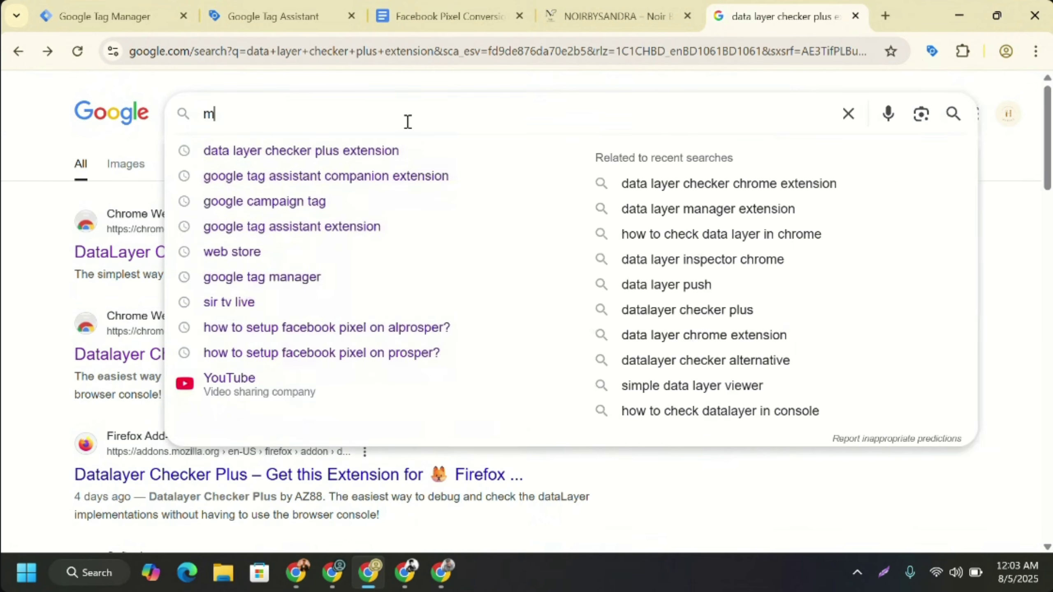
{"action": "type", "text": "eta"}
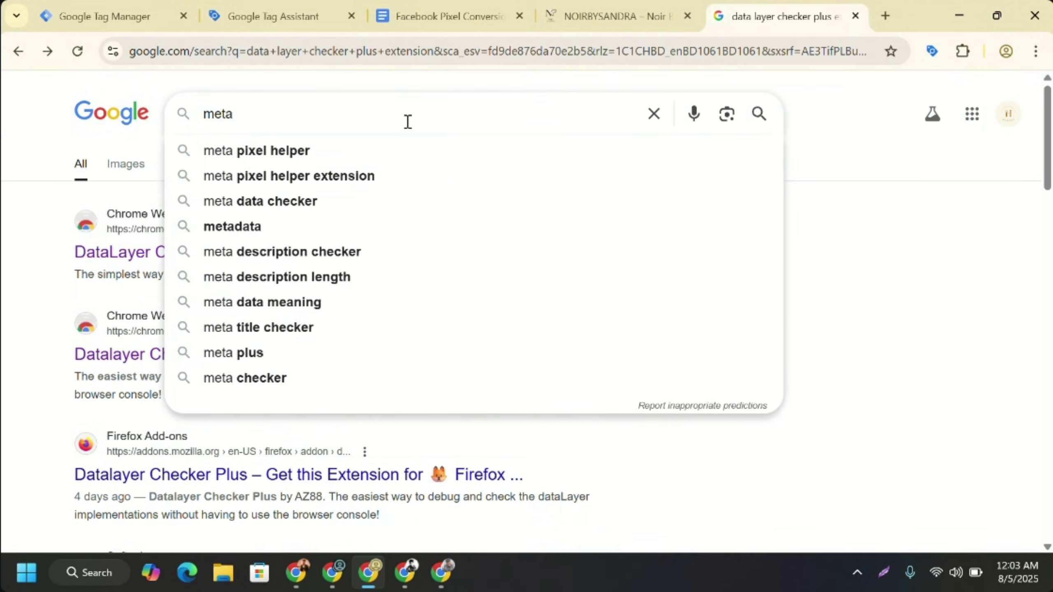
{"action": "left_click", "coordinate": [356, 186]}
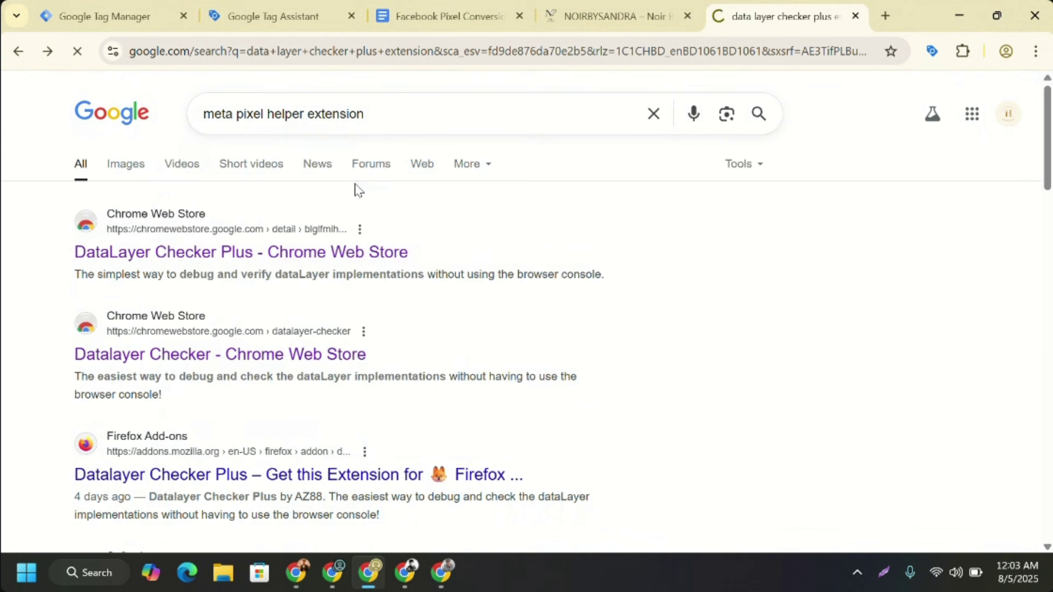
{"action": "left_click", "coordinate": [294, 253]}
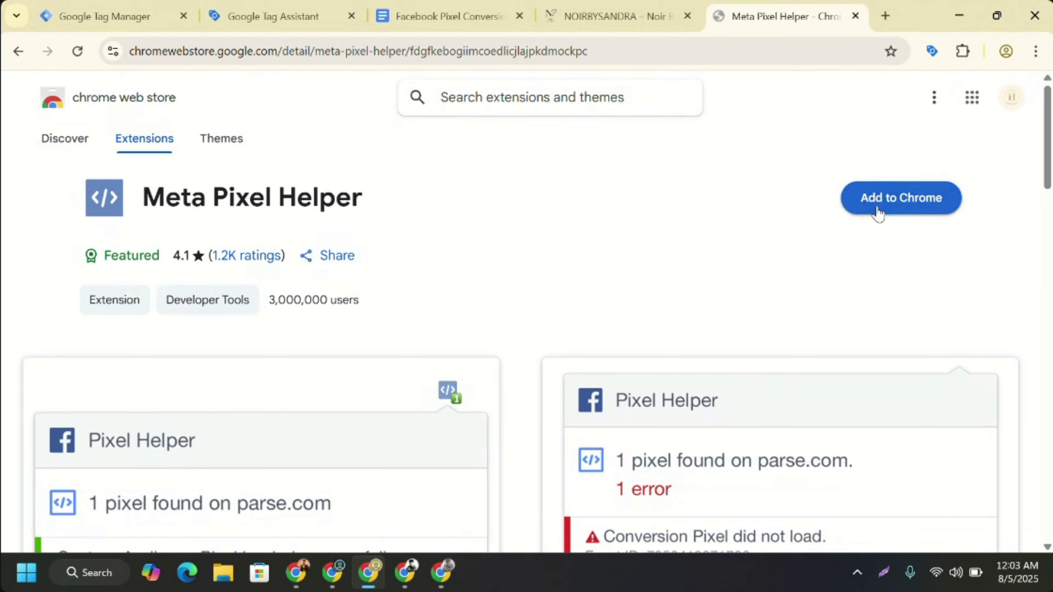
- Add the Meta Pixel Helper extension to Chrome and open its popup
{"action": "left_click", "coordinate": [939, 195]}
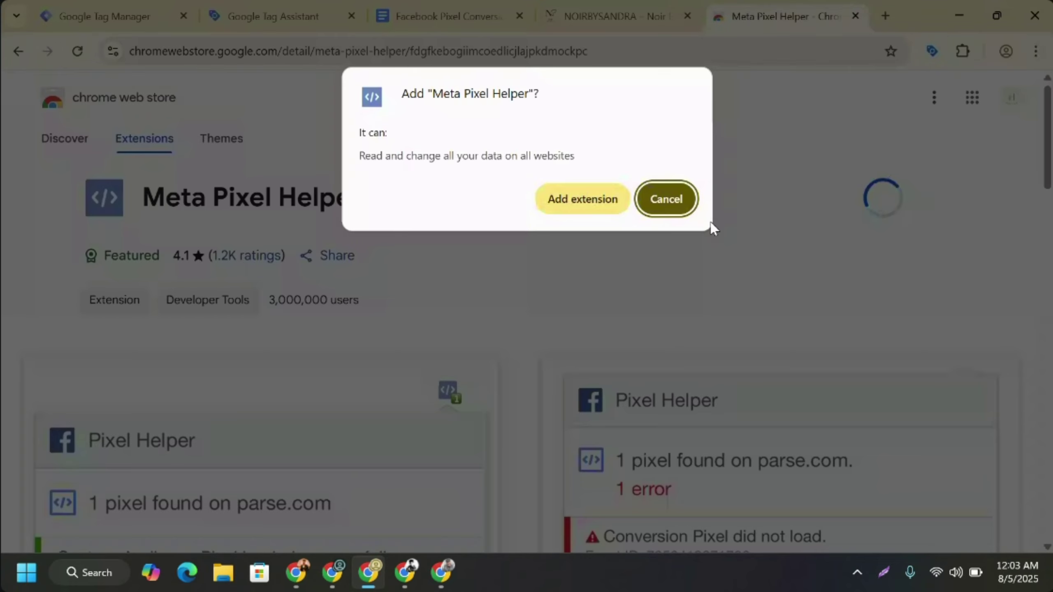
{"action": "left_click", "coordinate": [539, 201]}
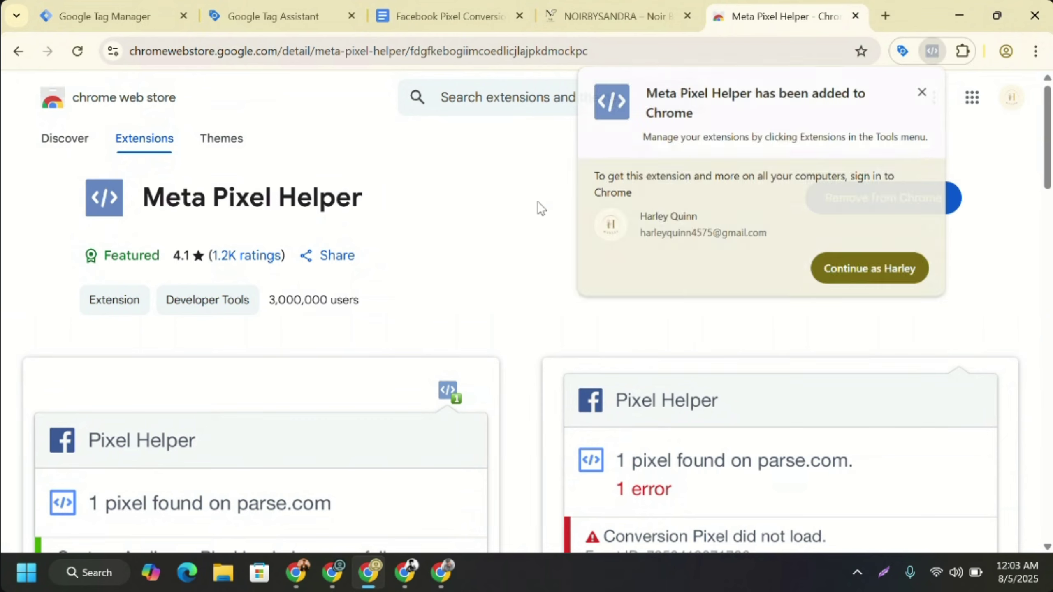
{"action": "left_click", "coordinate": [932, 51]}
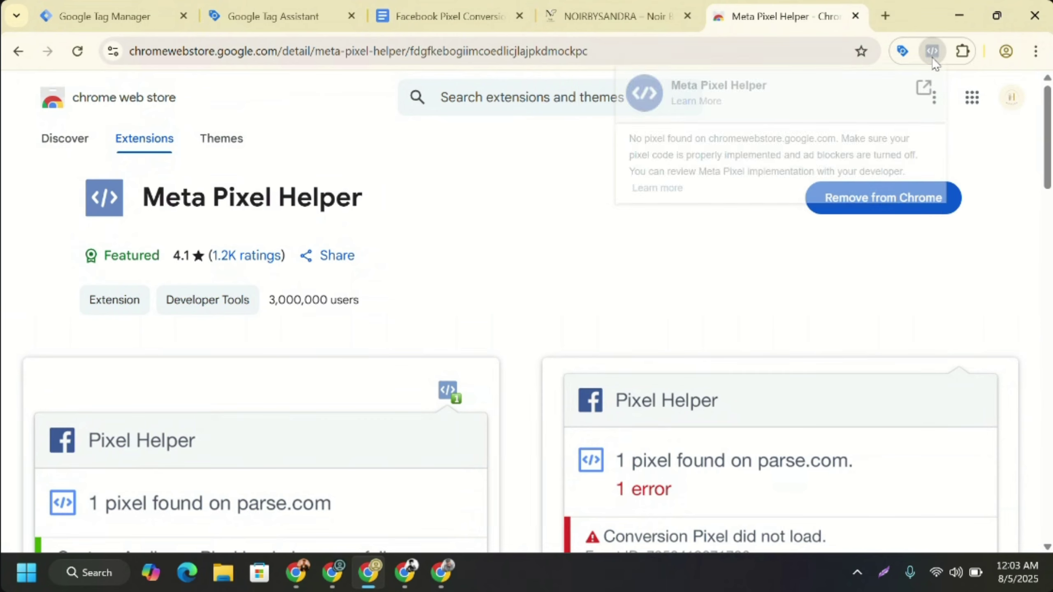
- Pin the Datalayer Checker, DataLayer Checker Plus and Meta Pixel Helper extensions
{"action": "left_click", "coordinate": [969, 50]}
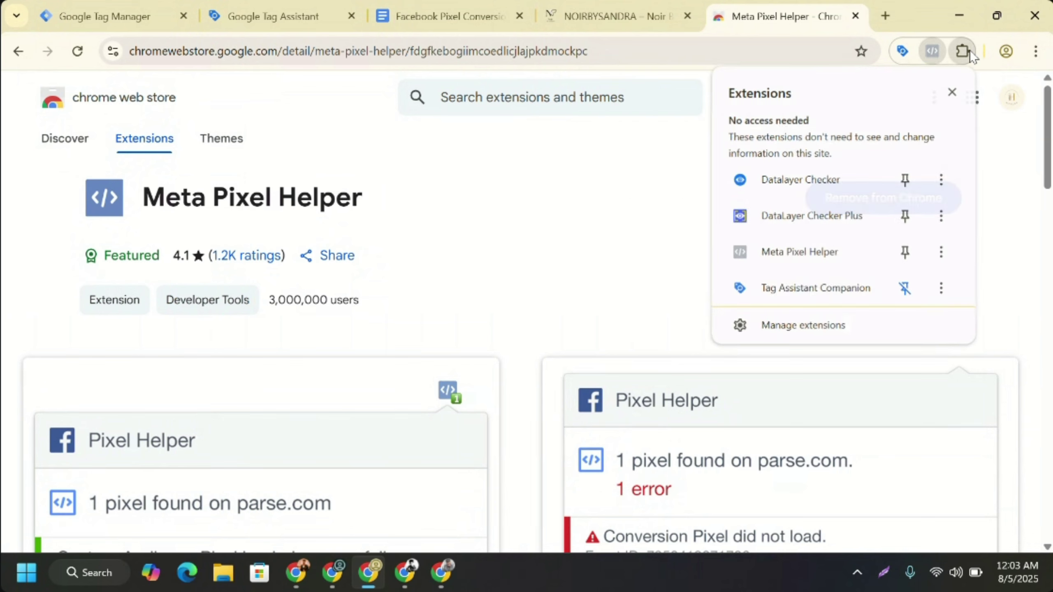
{"action": "left_click", "coordinate": [905, 179]}
{"action": "left_click", "coordinate": [905, 215]}
{"action": "left_click", "coordinate": [905, 252]}
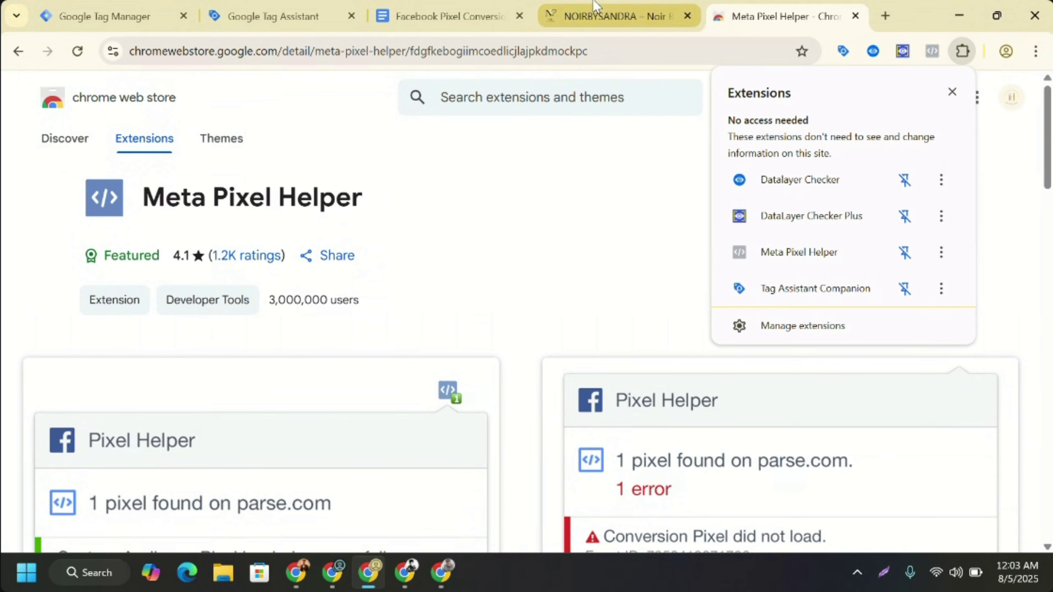
- Check the Tag Assistant connection form, switch to the Shopify browser window, and copy the Noir By Sandra storefront's full URL
{"action": "left_click", "coordinate": [297, 7]}
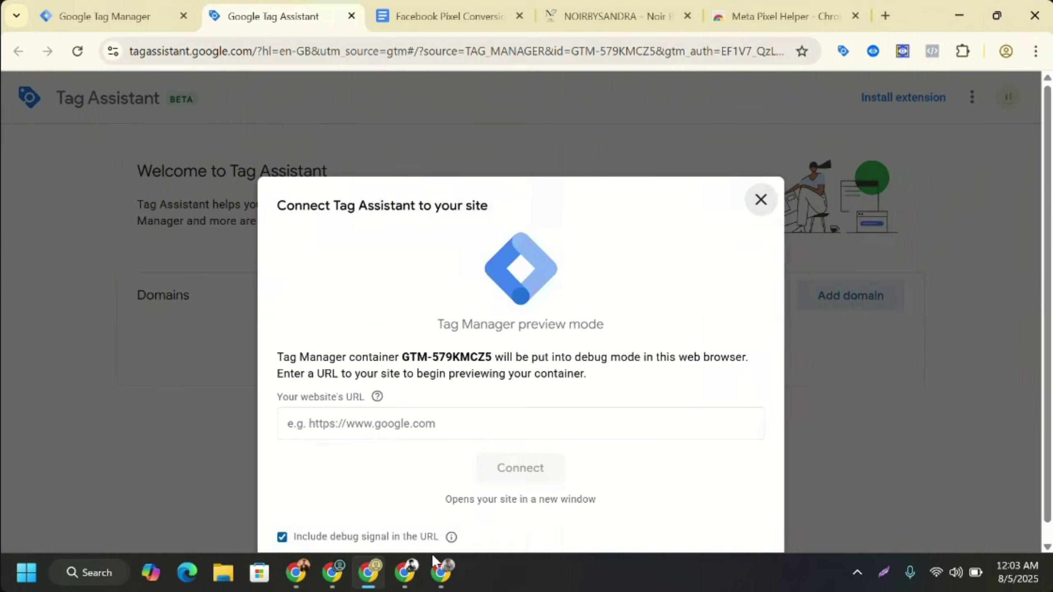
{"action": "left_click", "coordinate": [338, 574]}
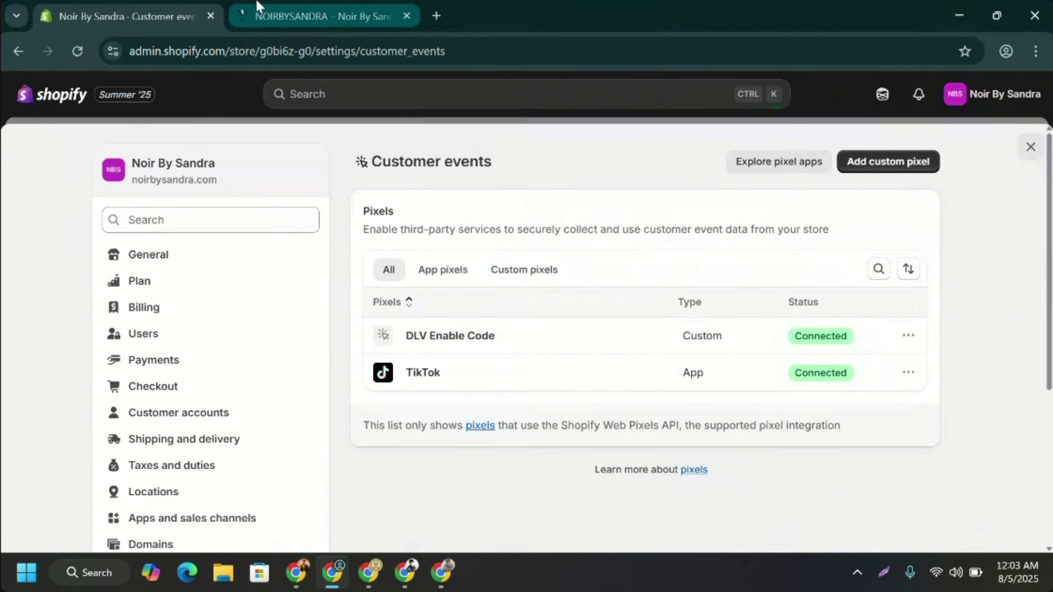
{"action": "left_click", "coordinate": [310, 12]}
{"action": "right_click", "coordinate": [291, 44]}
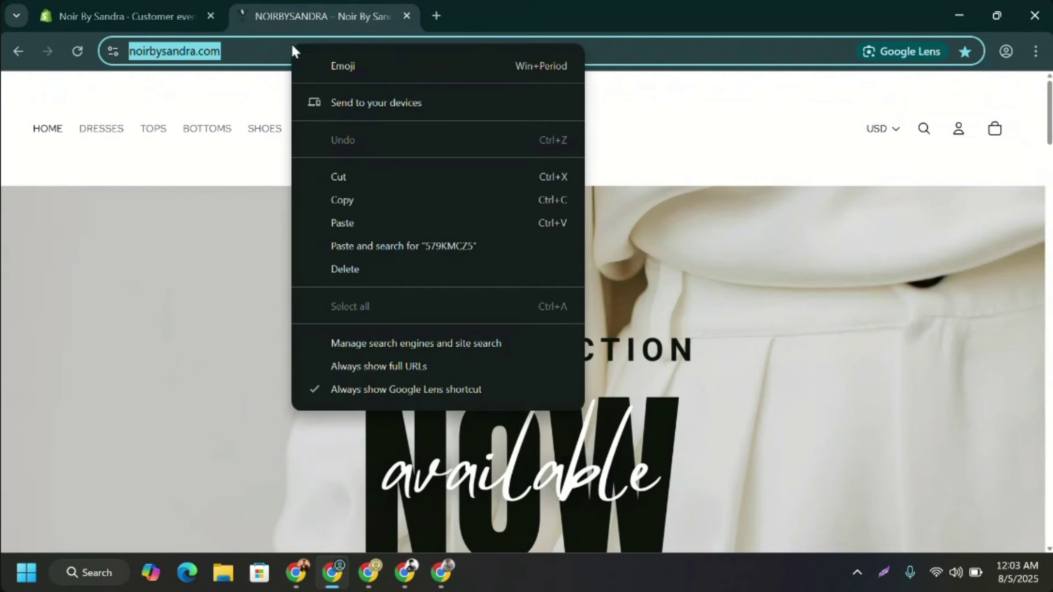
{"action": "key", "text": "Escape"}
{"action": "right_click", "coordinate": [286, 43]}
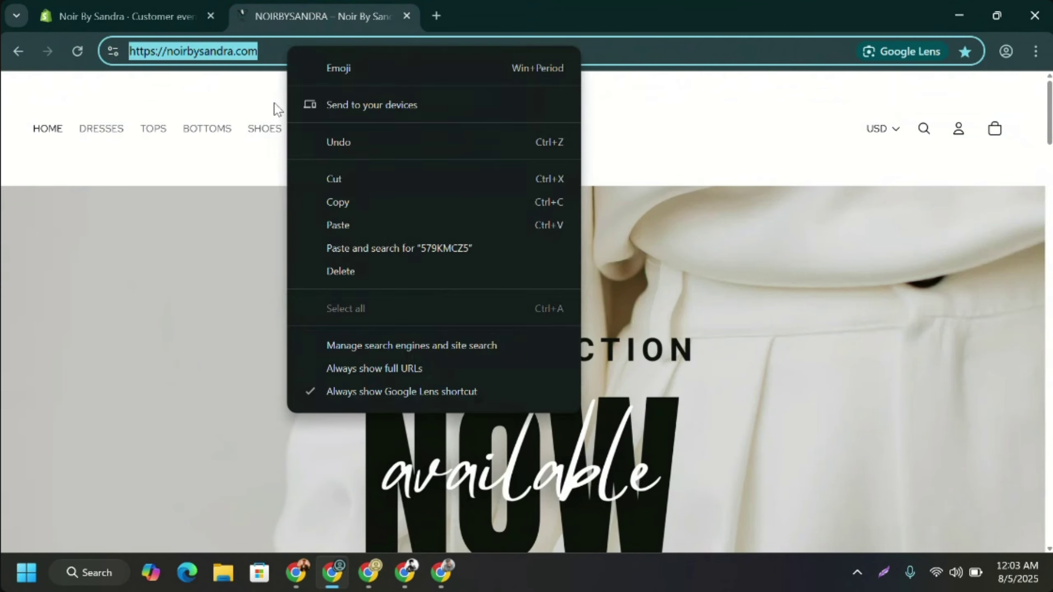
{"action": "left_click", "coordinate": [329, 200]}
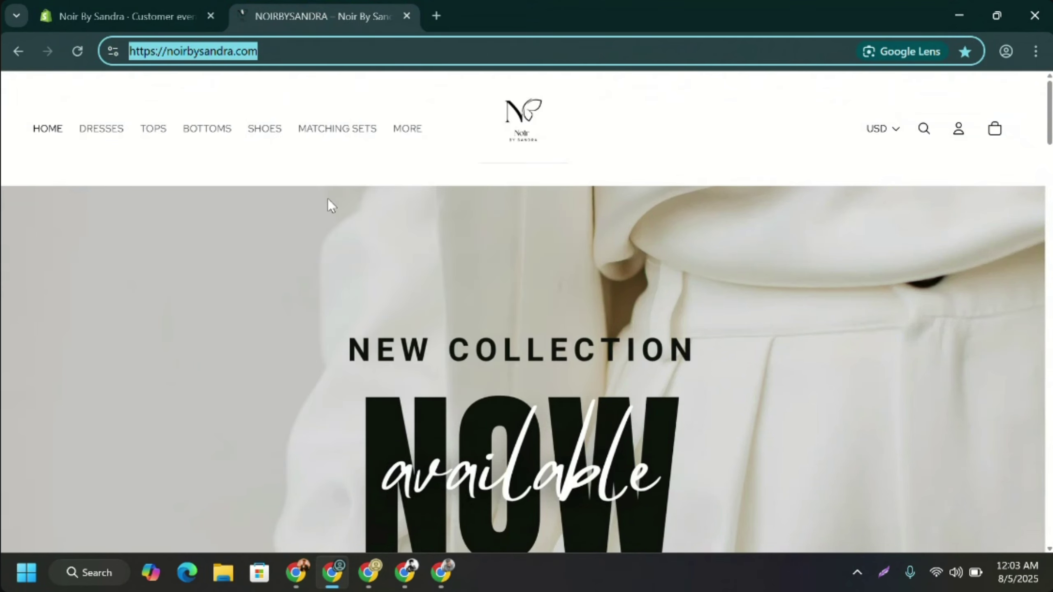
{"action": "left_click", "coordinate": [368, 574]}
{"action": "left_click", "coordinate": [355, 419]}
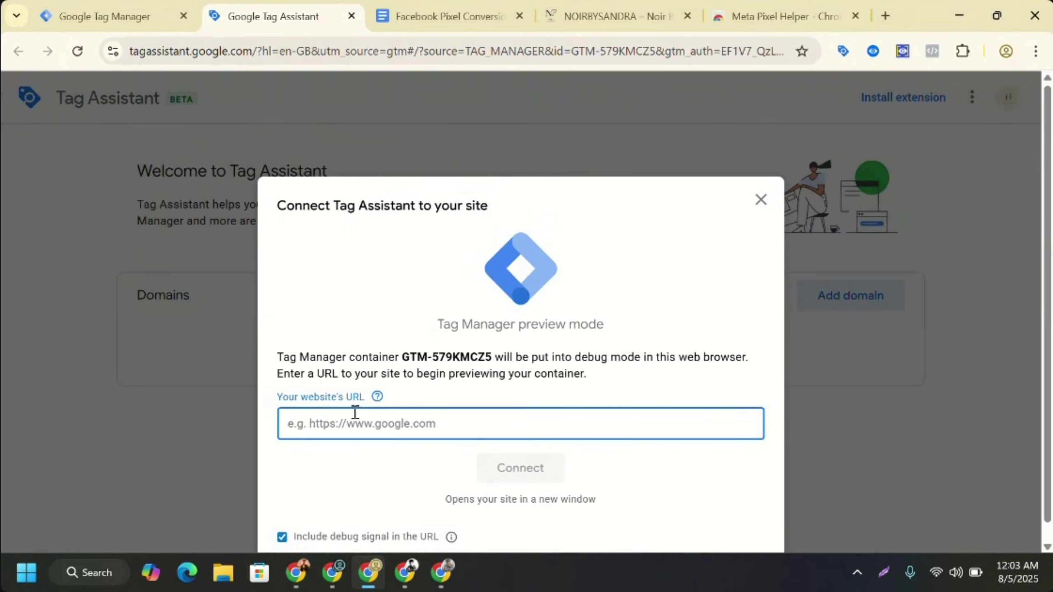
{"action": "key", "text": "ctrl+v"}
{"action": "left_click", "coordinate": [536, 479]}
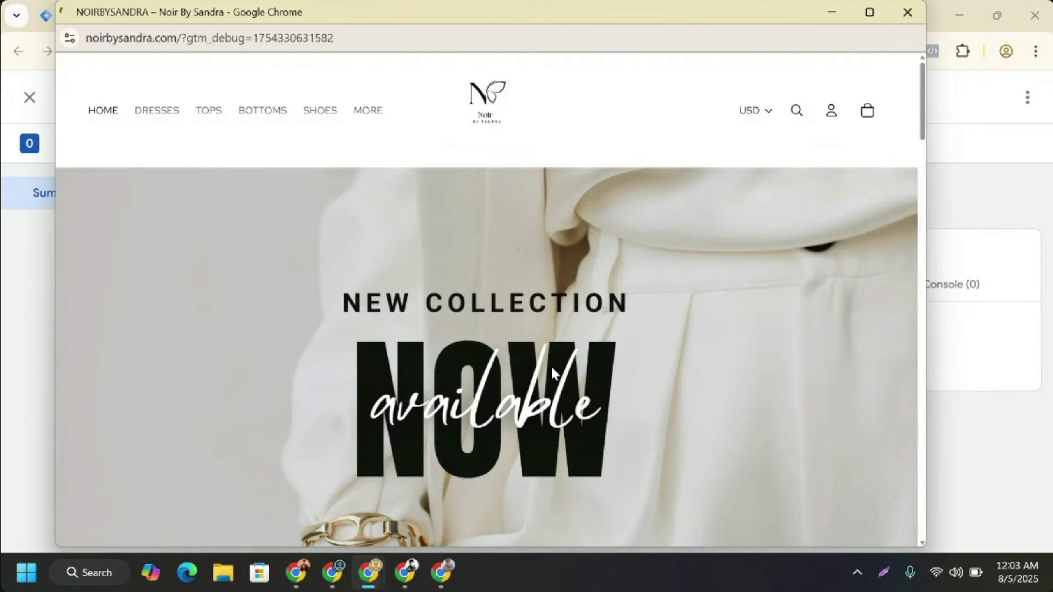
- Browse the debug storefront to the Dresses collection and the Effortless Hourglass Midi product, and return to Tag Assistant
{"action": "left_click", "coordinate": [869, 12]}
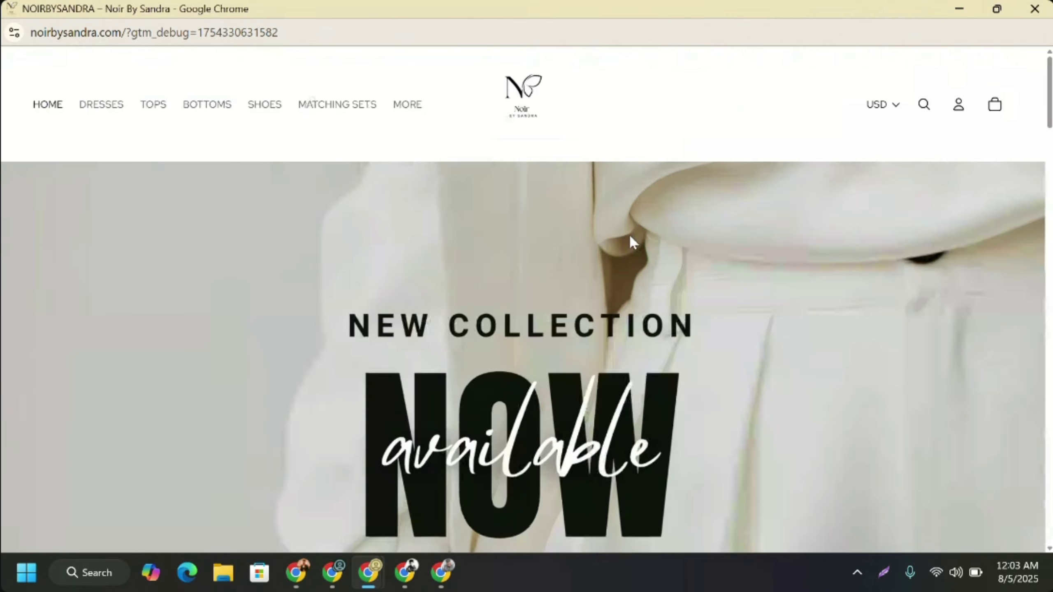
{"action": "mouse_move", "coordinate": [109, 121]}
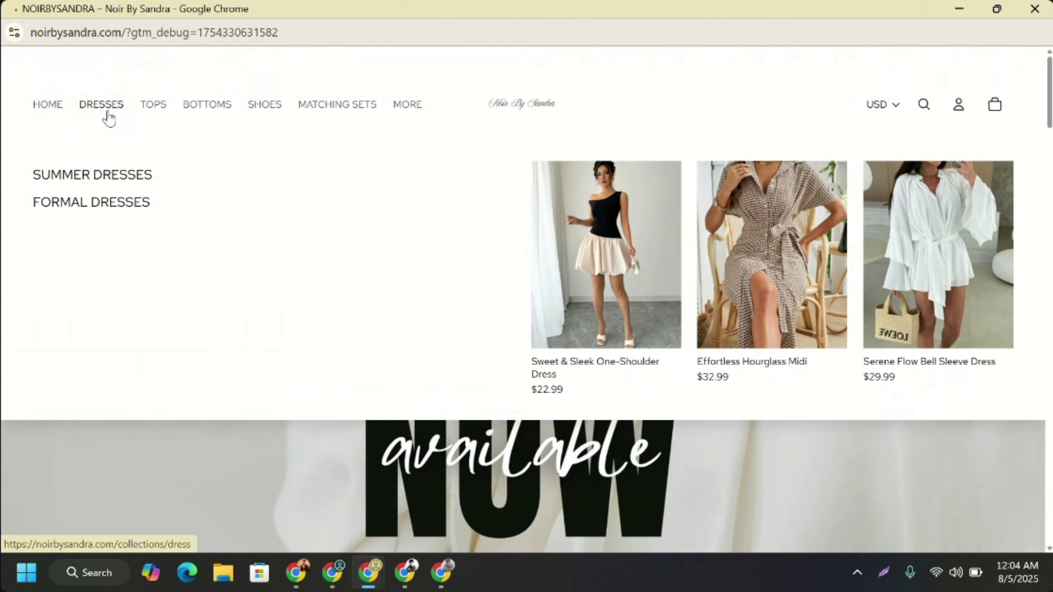
{"action": "left_click", "coordinate": [109, 119]}
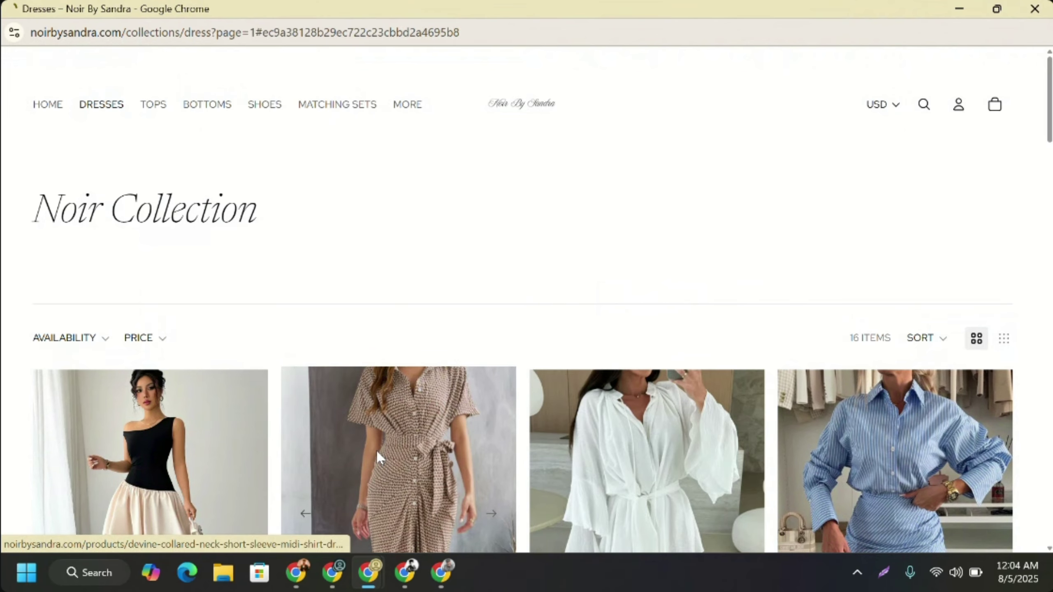
{"action": "left_click", "coordinate": [378, 453]}
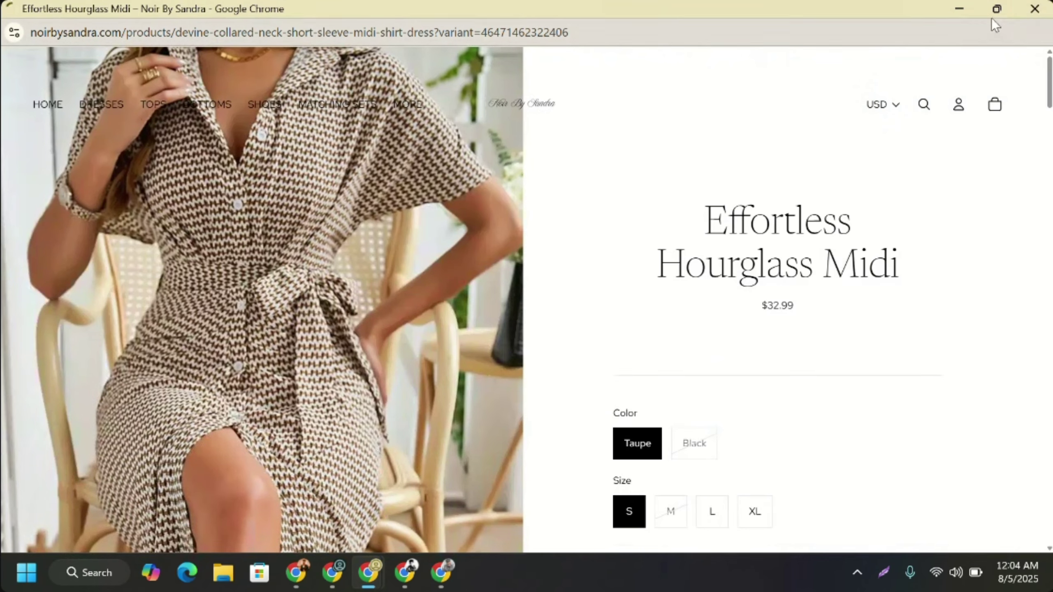
{"action": "left_click", "coordinate": [992, 18]}
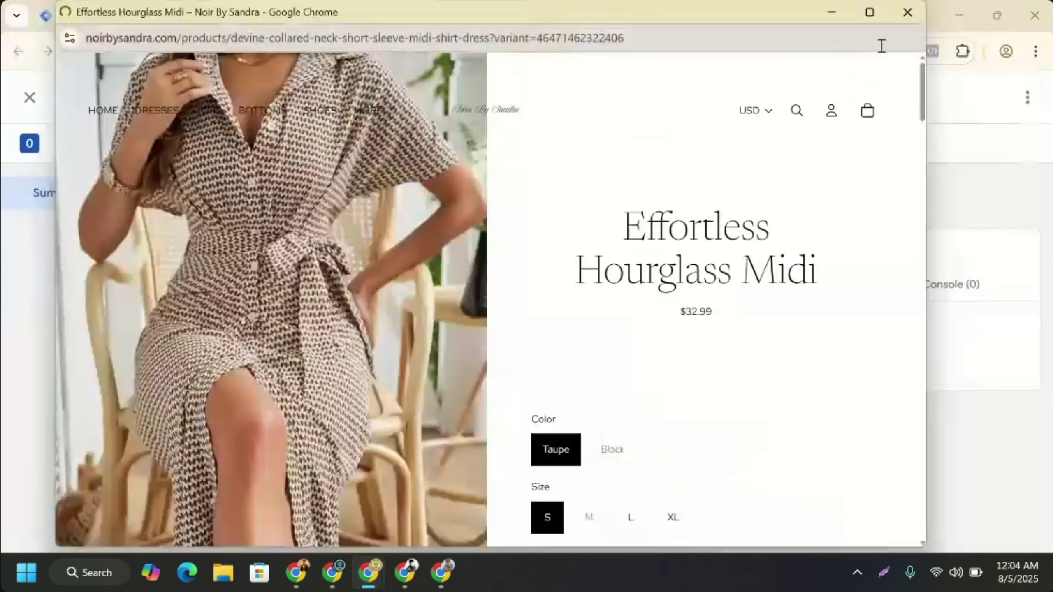
{"action": "left_click", "coordinate": [831, 12]}
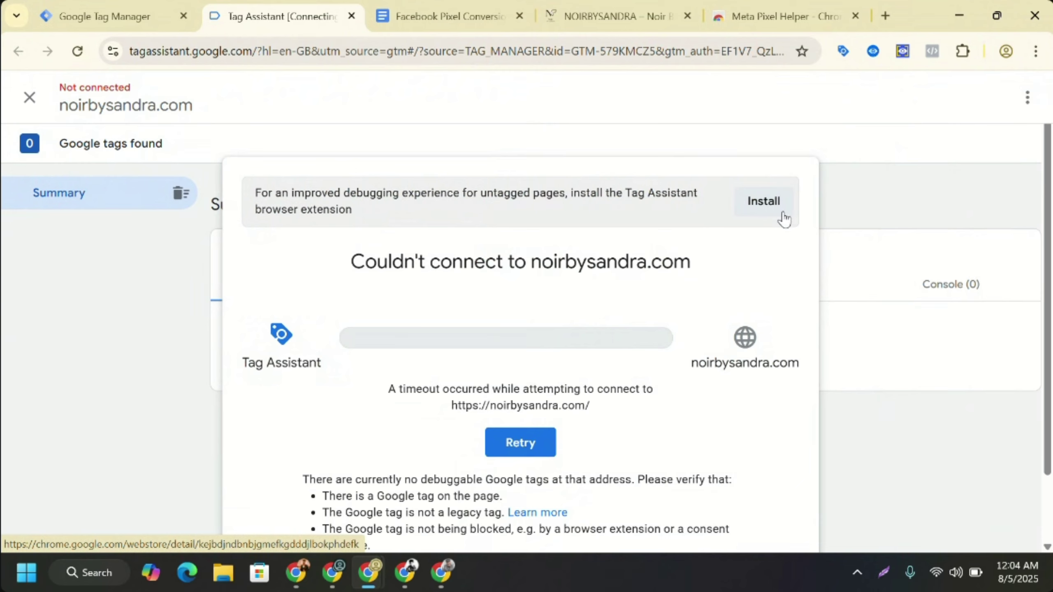
- Install the Tag Assistant extension that Tag Assistant recommends from the Chrome Web Store and pin it
{"action": "left_click", "coordinate": [764, 201]}
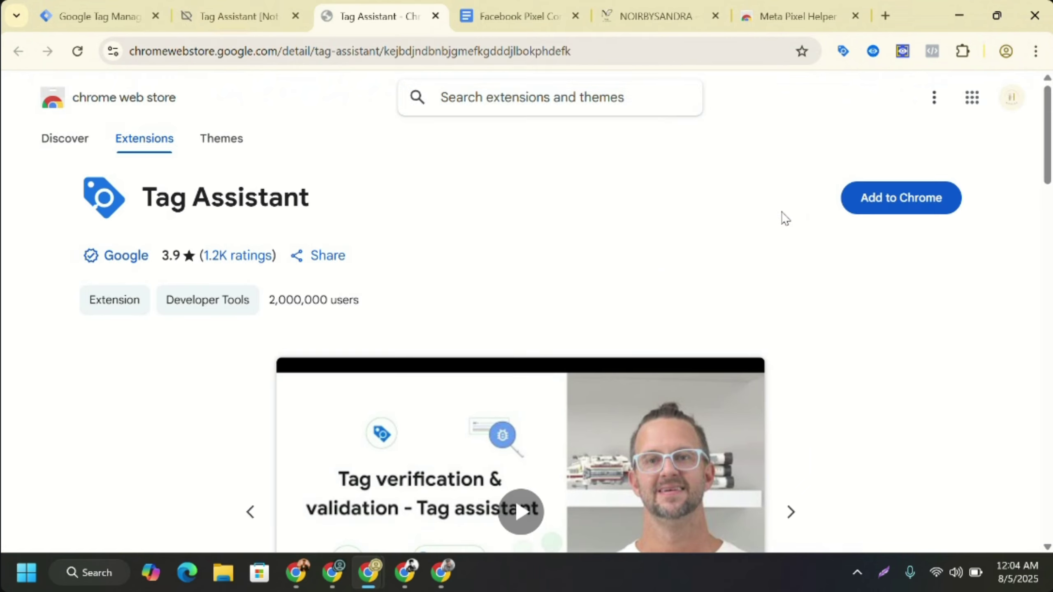
{"action": "left_click", "coordinate": [947, 207]}
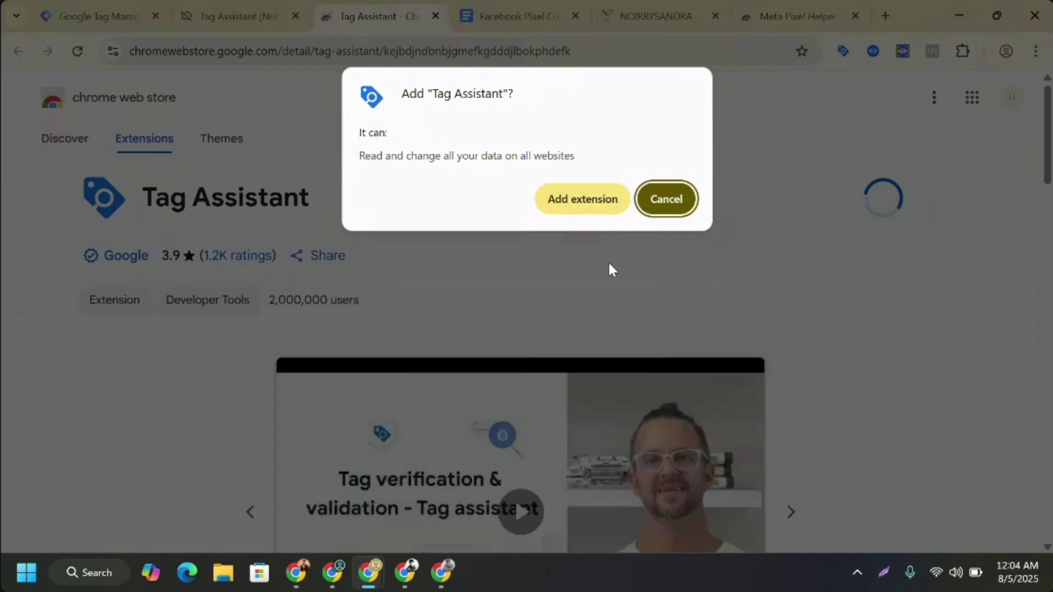
{"action": "left_click", "coordinate": [583, 199]}
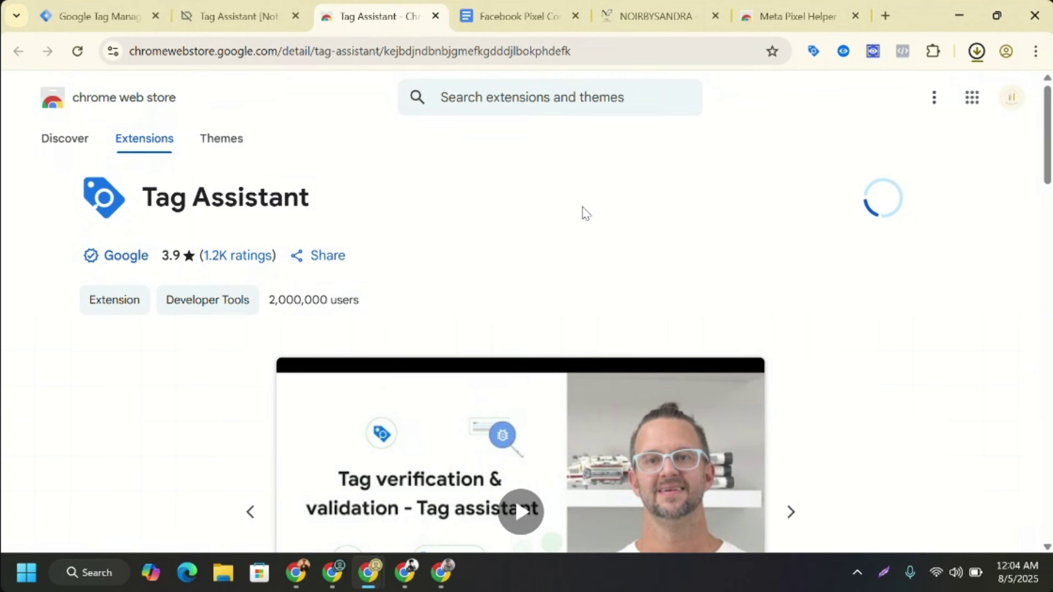
{"action": "left_click", "coordinate": [977, 51]}
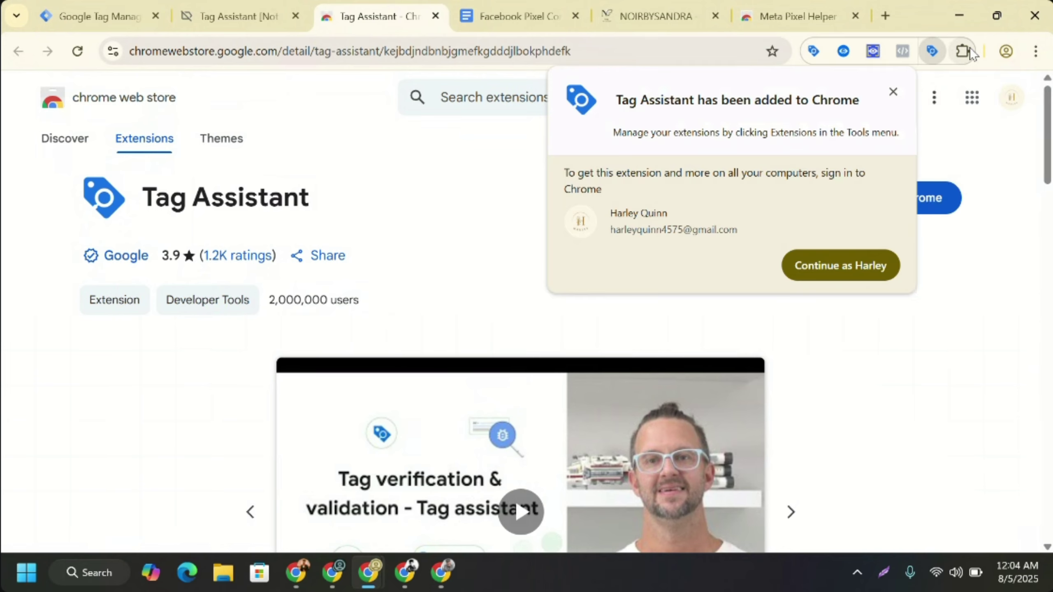
{"action": "left_click", "coordinate": [966, 51]}
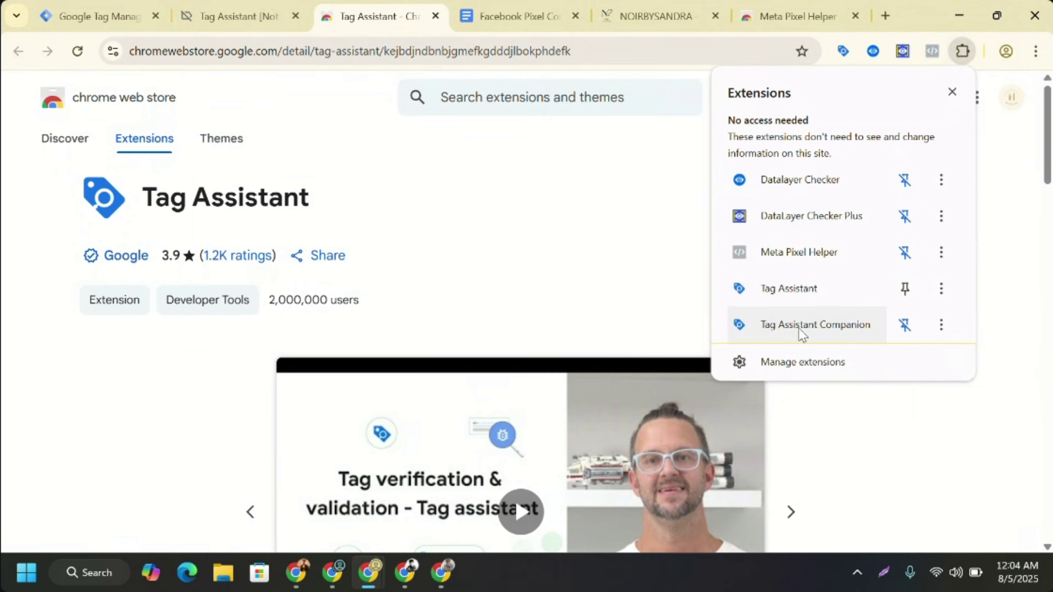
{"action": "left_click", "coordinate": [905, 288]}
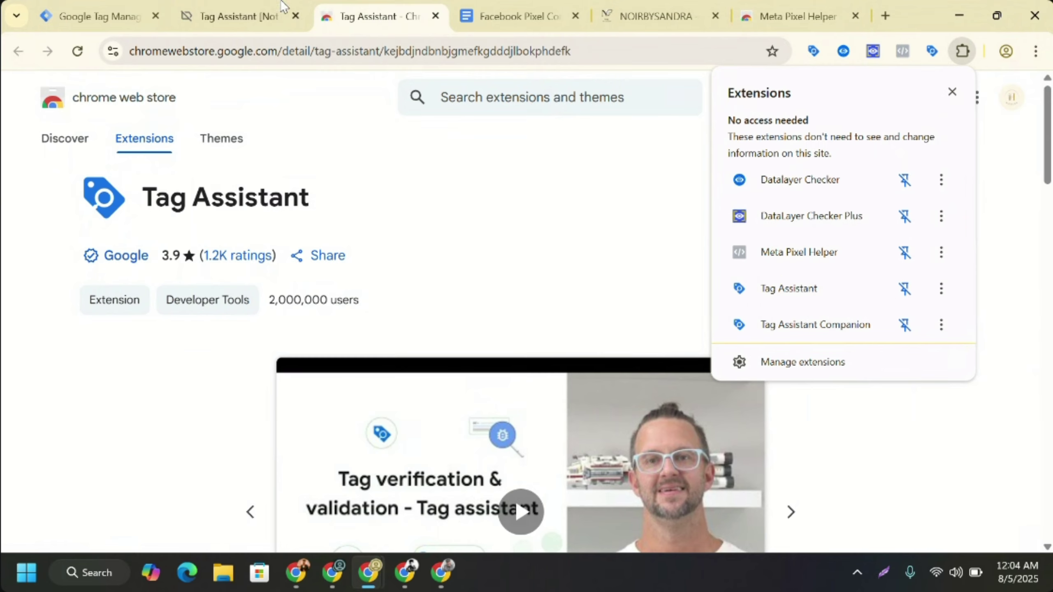
{"action": "left_click", "coordinate": [232, 16]}
{"action": "left_click", "coordinate": [502, 447]}
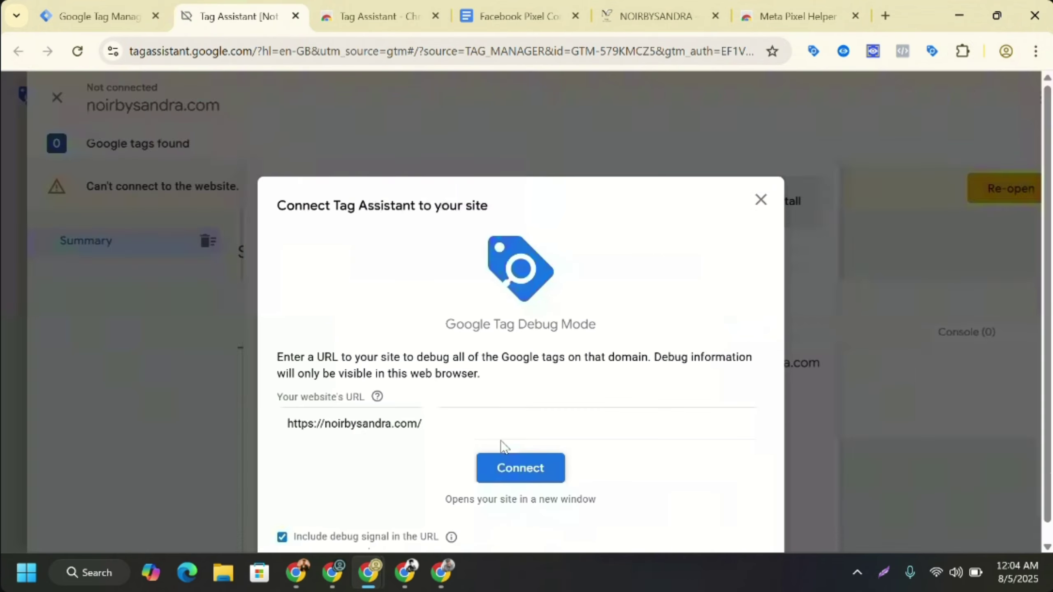
{"action": "left_click", "coordinate": [513, 469]}
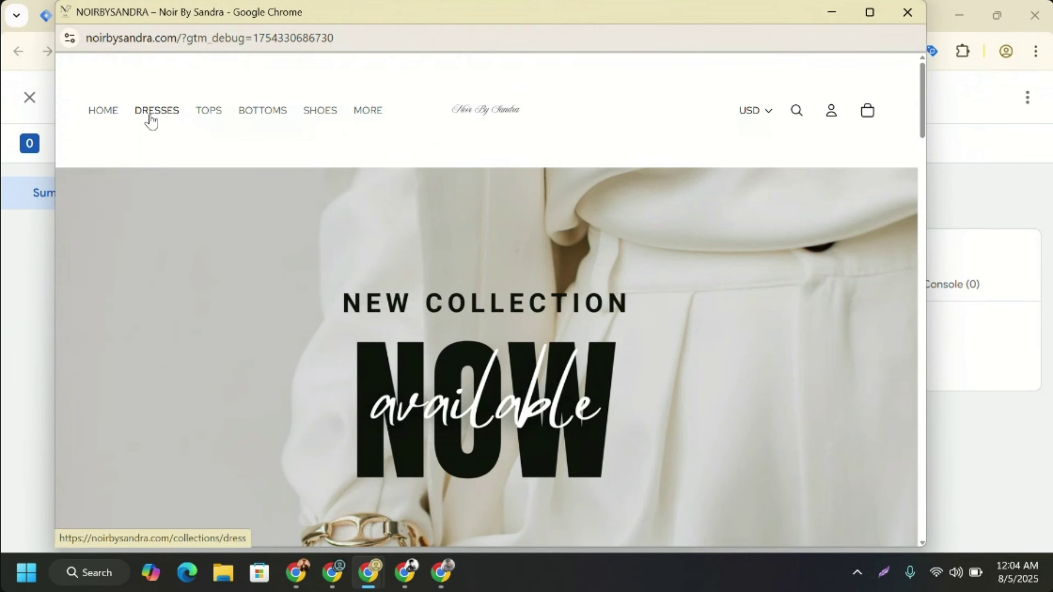
{"action": "mouse_move", "coordinate": [153, 120]}
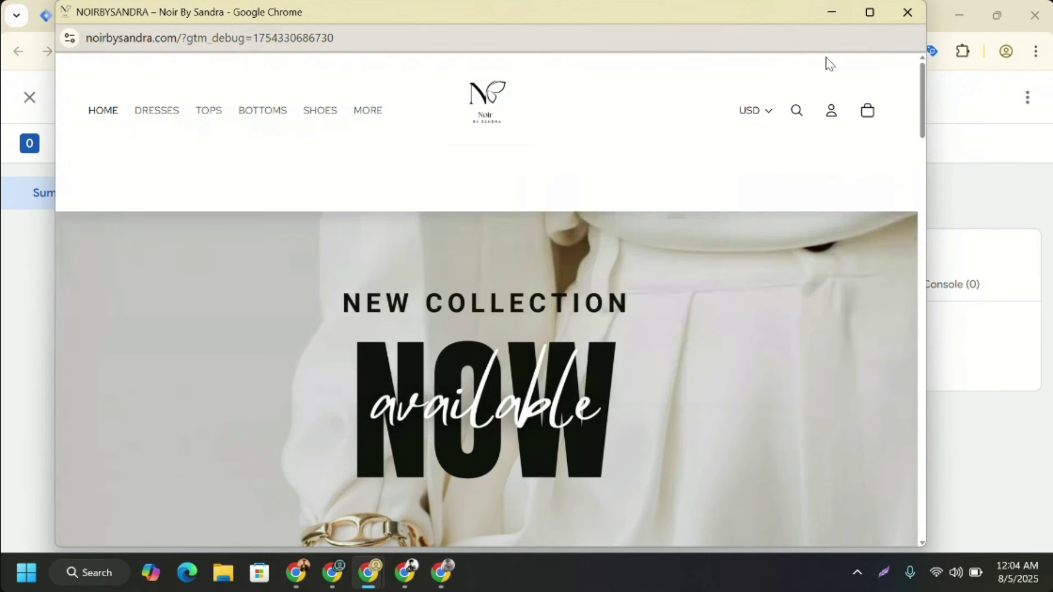
{"action": "left_click", "coordinate": [908, 12]}
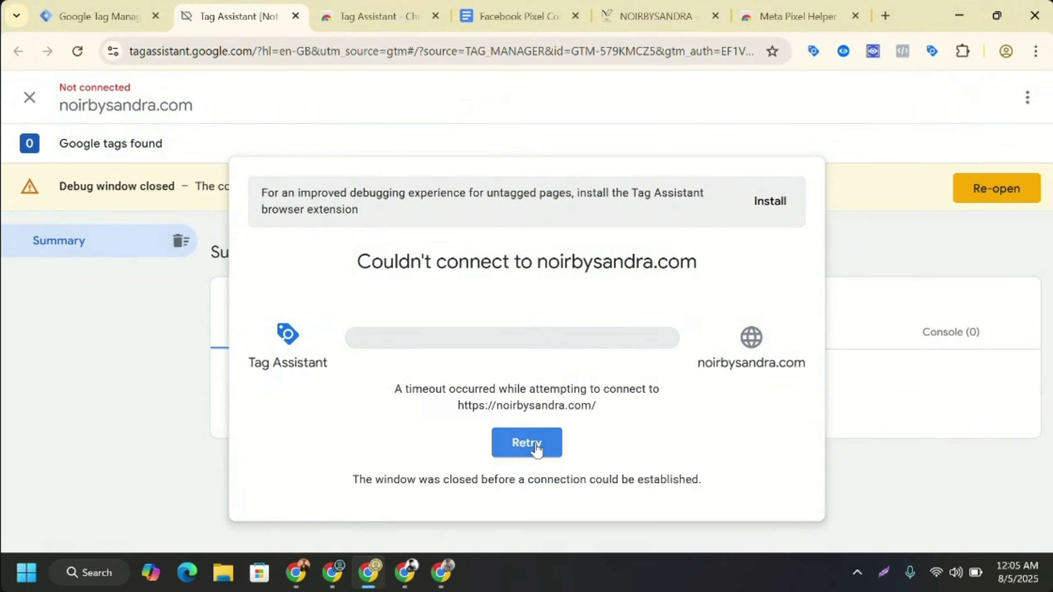
{"action": "left_click", "coordinate": [534, 448]}
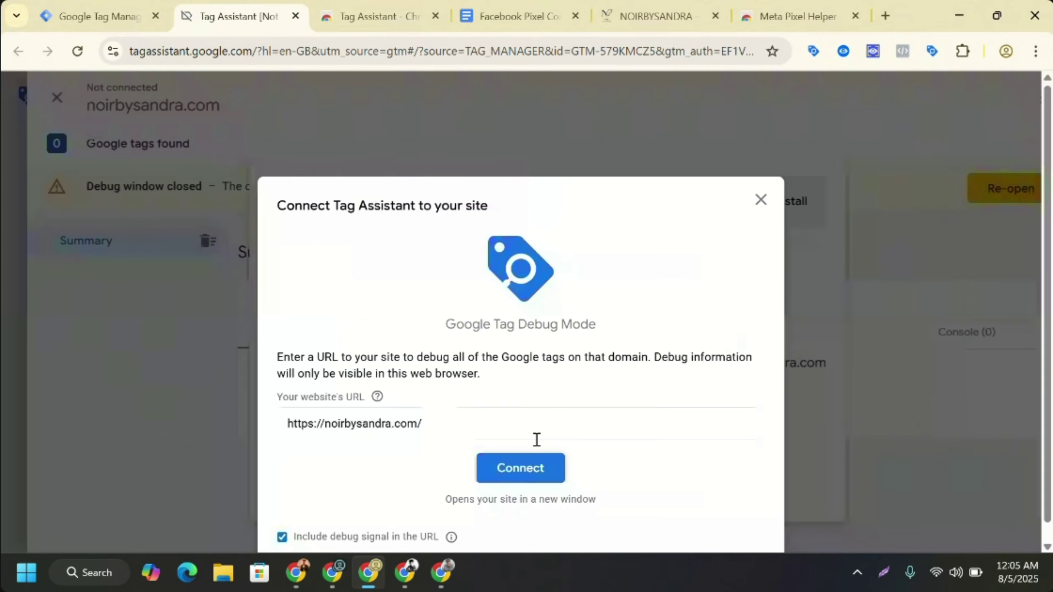
{"action": "left_click", "coordinate": [528, 470]}
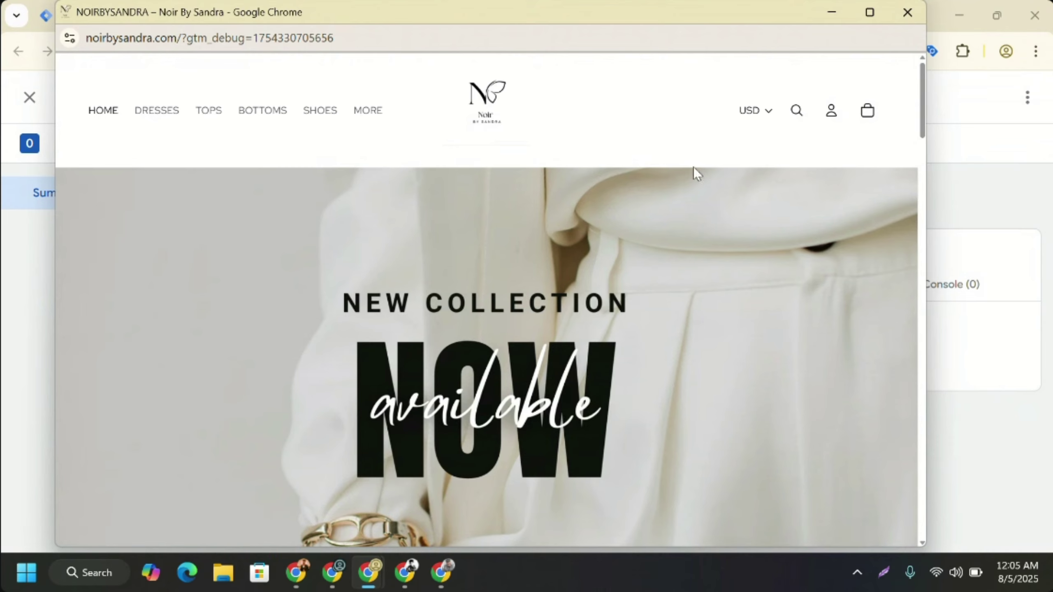
{"action": "left_click", "coordinate": [821, 12]}
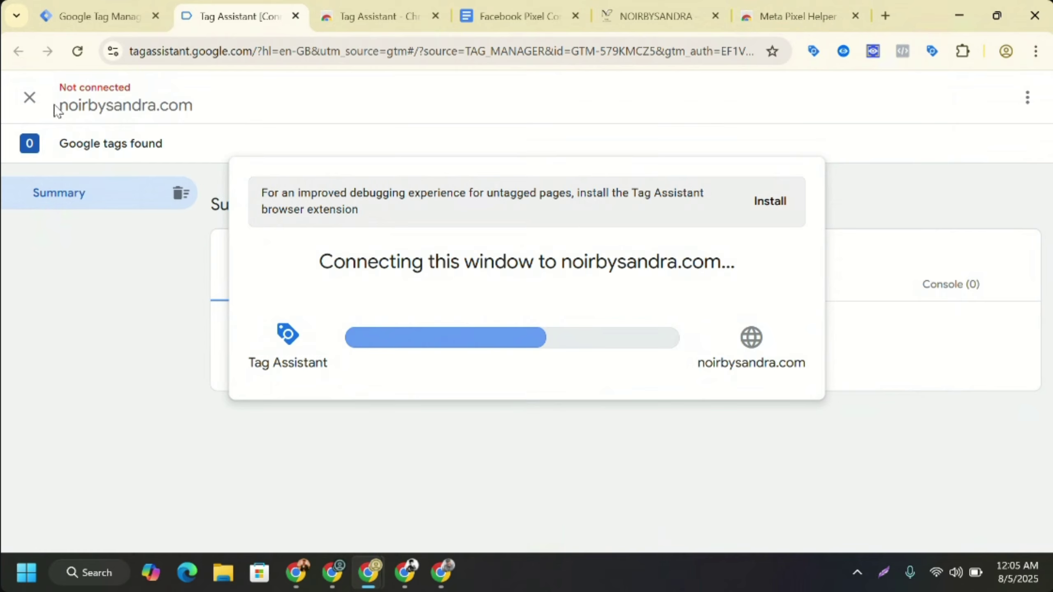
{"action": "left_click", "coordinate": [41, 100]}
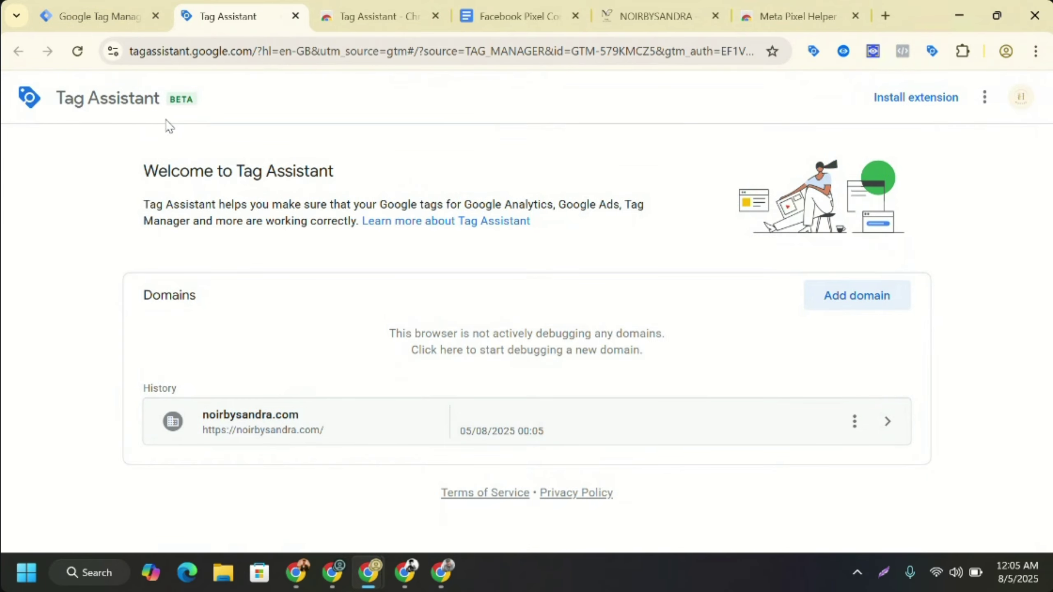
{"action": "left_click", "coordinate": [296, 16]}
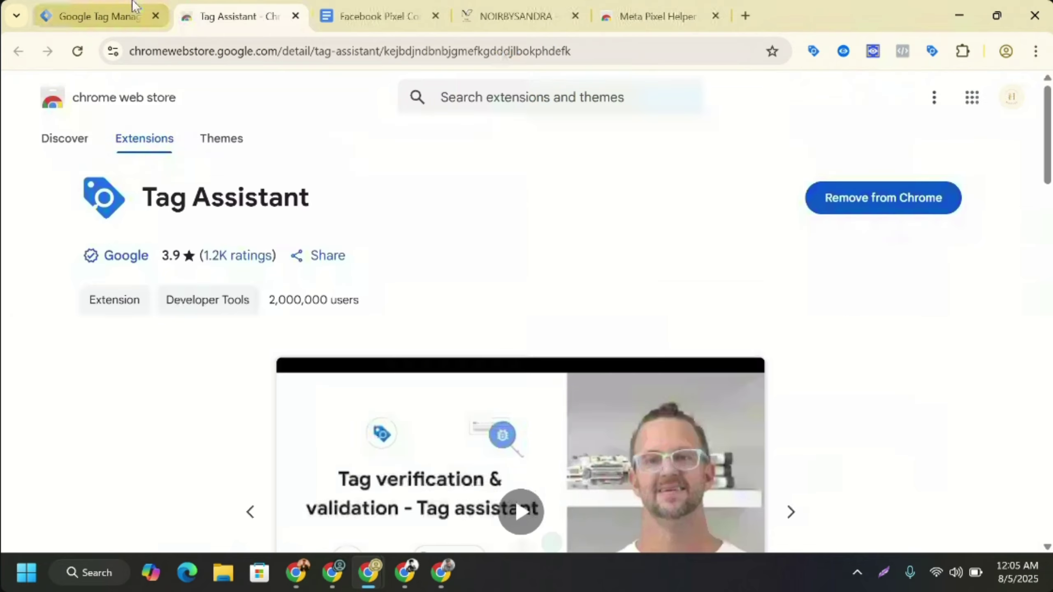
- Close the Tag Assistant extension's store page and reload the noirbysandra.com workspace in Google Tag Manager
{"action": "left_click", "coordinate": [105, 6]}
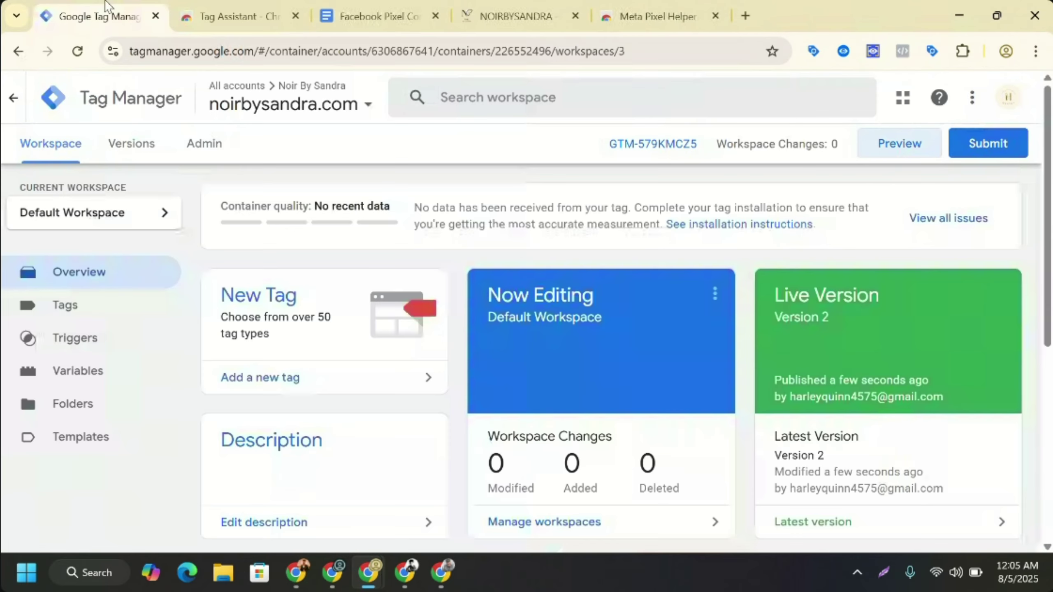
{"action": "left_click", "coordinate": [296, 19]}
{"action": "left_click", "coordinate": [80, 50]}
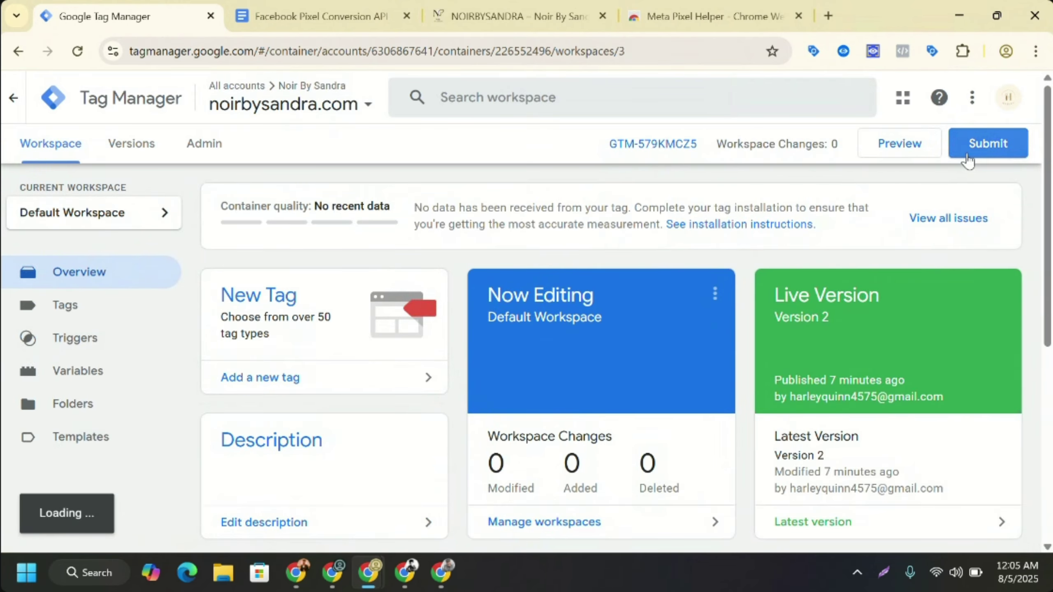
- Dismiss the Submit Changes form and examine the container diagnostics for the noirbysandra.com container
{"action": "left_click", "coordinate": [988, 143]}
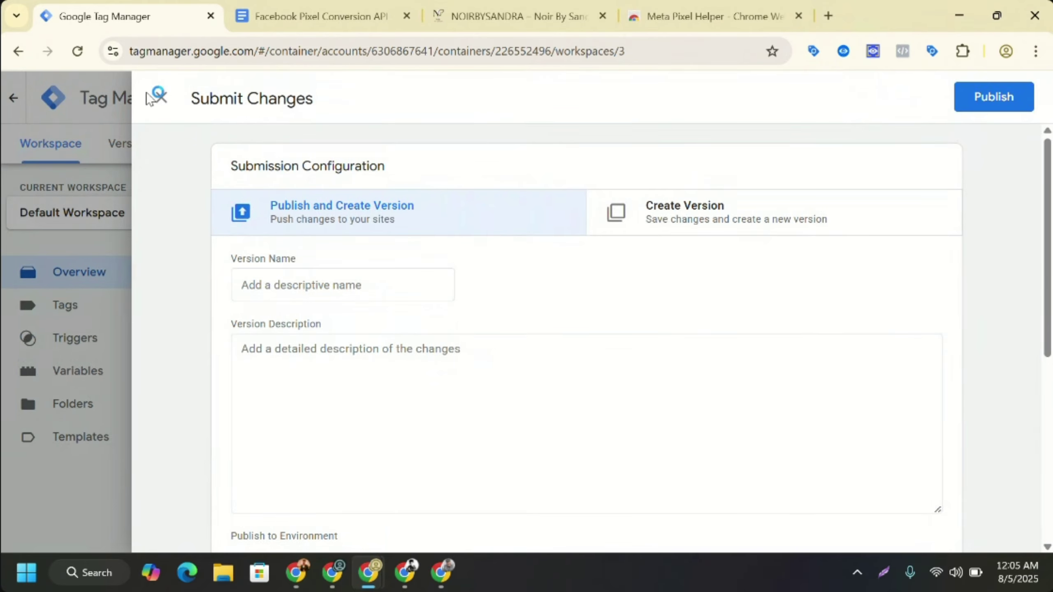
{"action": "left_click", "coordinate": [156, 95]}
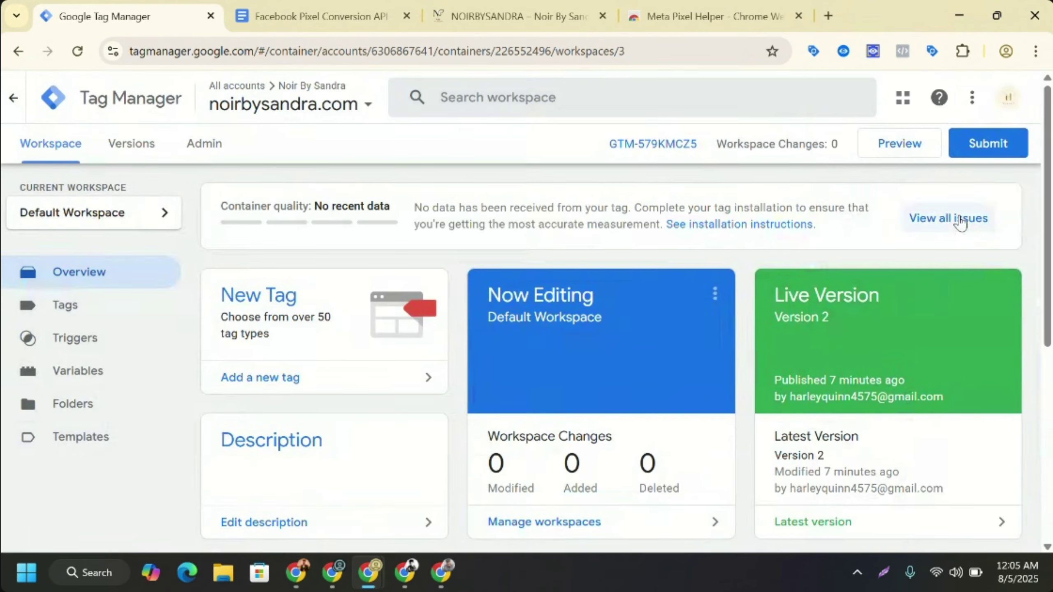
{"action": "left_click", "coordinate": [961, 219]}
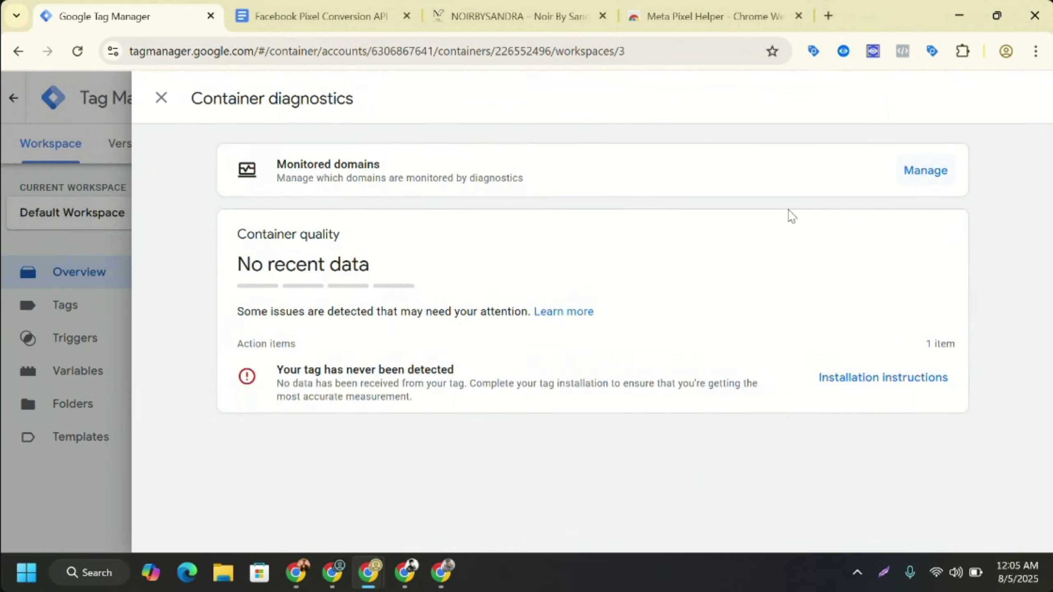
{"action": "left_click", "coordinate": [161, 98]}
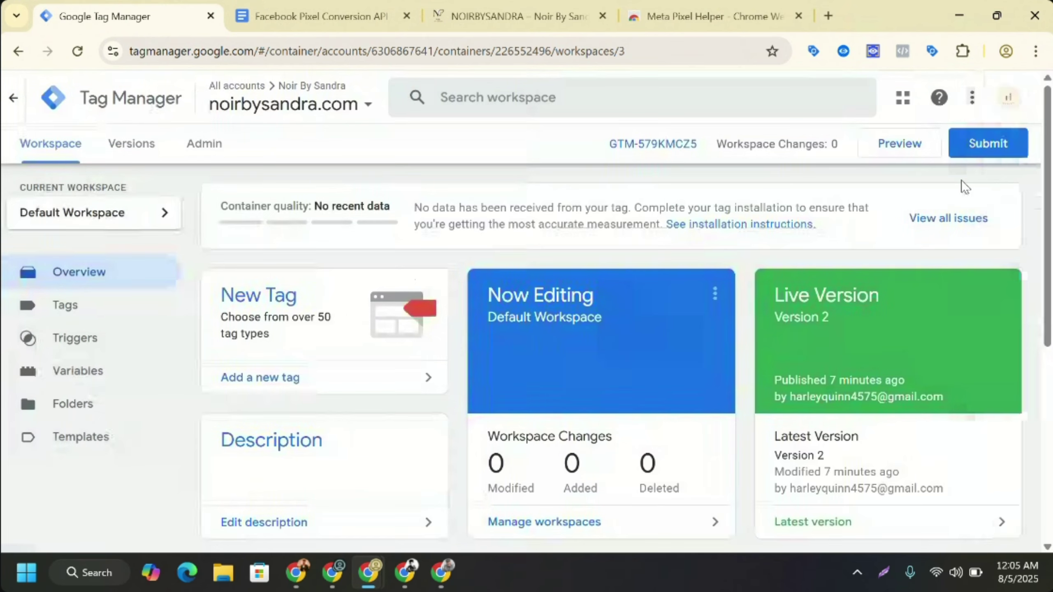
- Publish the noirbysandra.com container as a new version without a name or description and return to the workspace overview
{"action": "left_click", "coordinate": [973, 157]}
{"action": "left_click", "coordinate": [986, 101]}
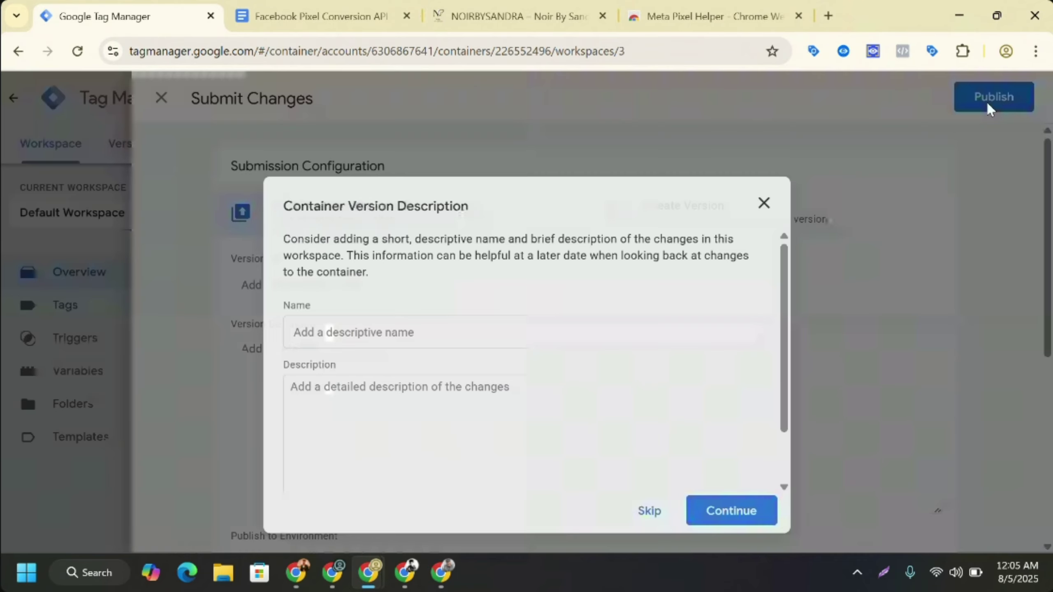
{"action": "left_click", "coordinate": [753, 516]}
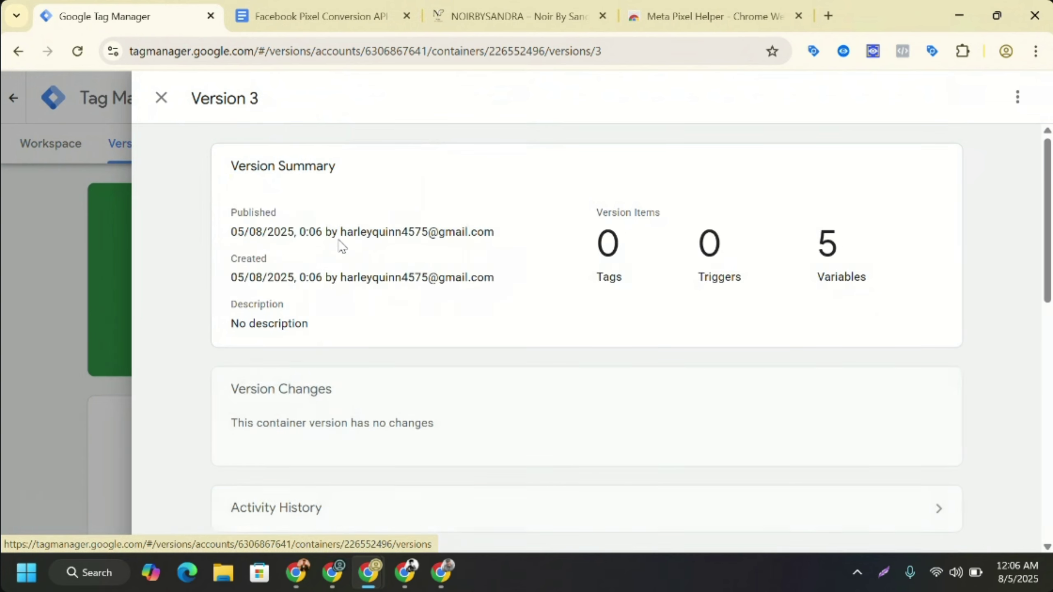
{"action": "left_click", "coordinate": [162, 100]}
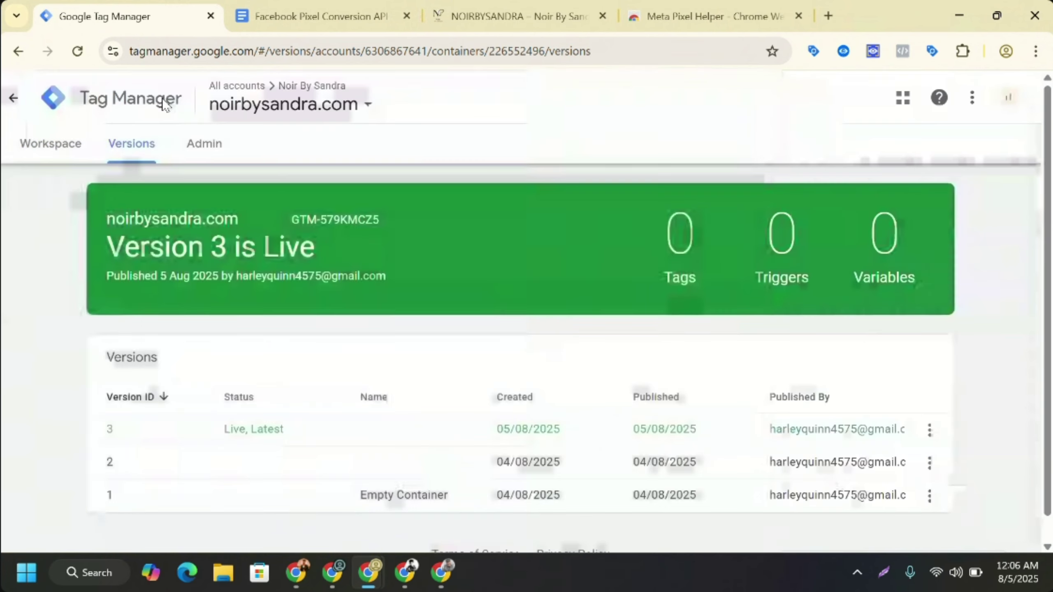
{"action": "left_click", "coordinate": [77, 144]}
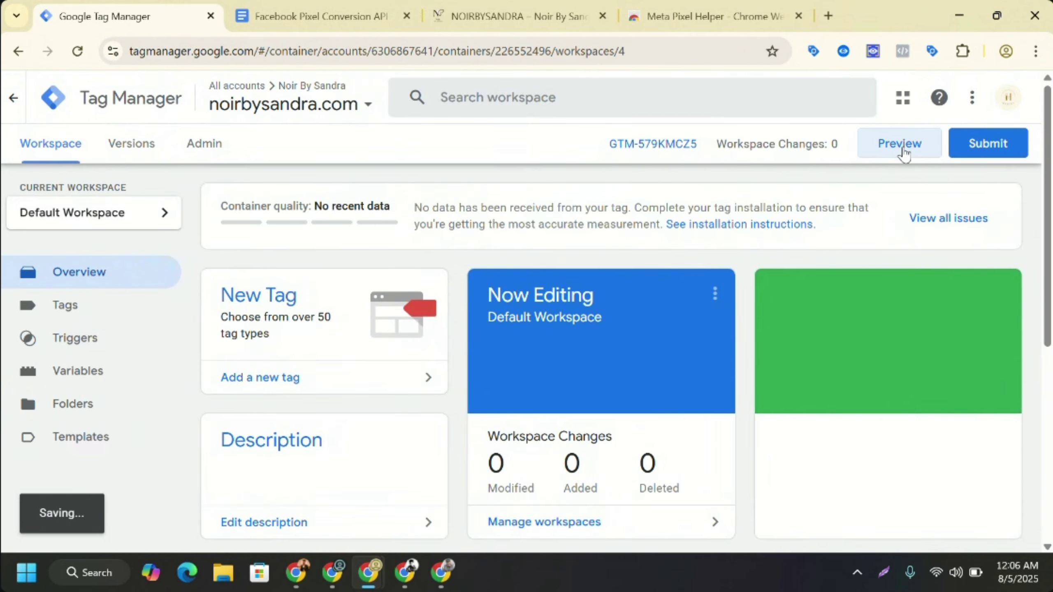
{"action": "left_click", "coordinate": [904, 155]}
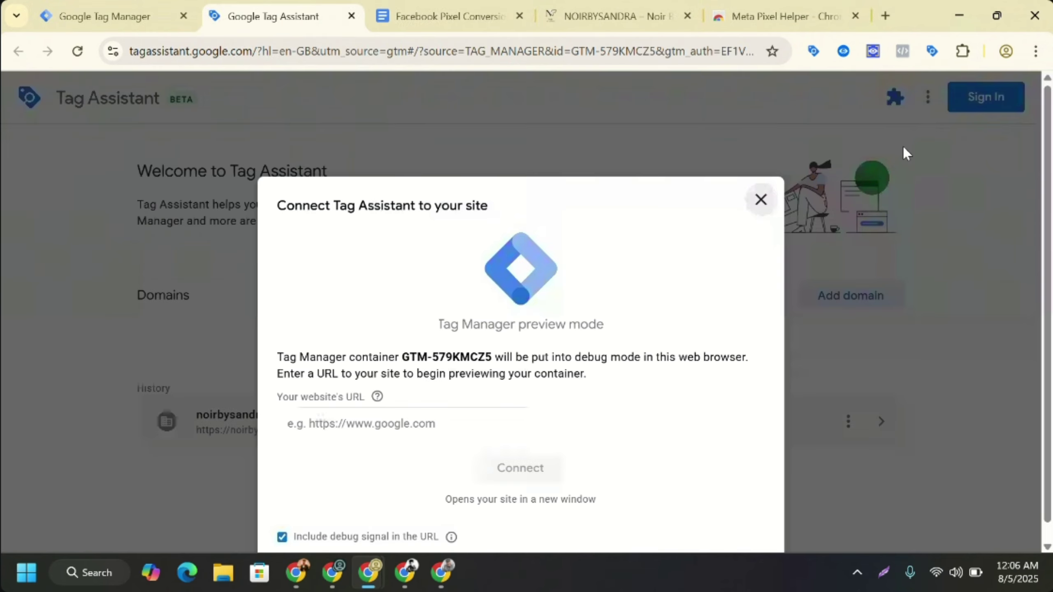
{"action": "left_click", "coordinate": [415, 420]}
{"action": "right_click", "coordinate": [414, 420]}
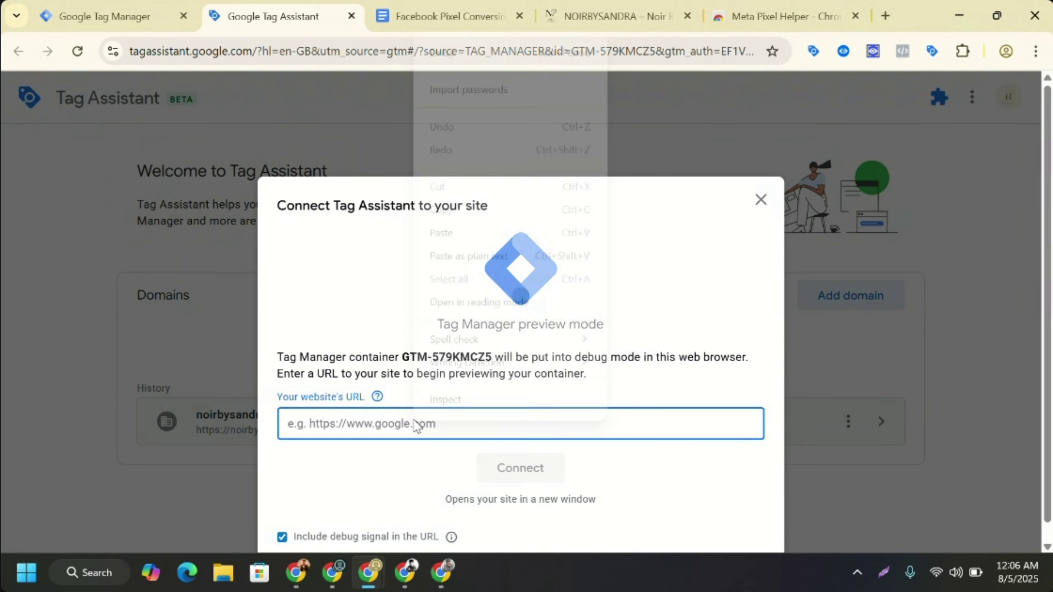
{"action": "left_click", "coordinate": [466, 237]}
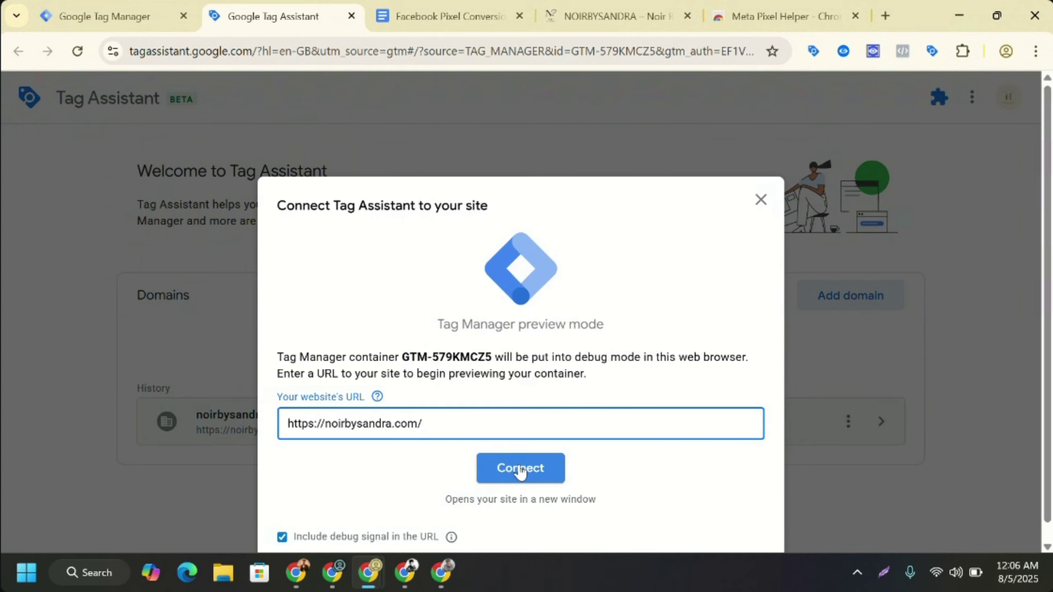
{"action": "left_click", "coordinate": [520, 468]}
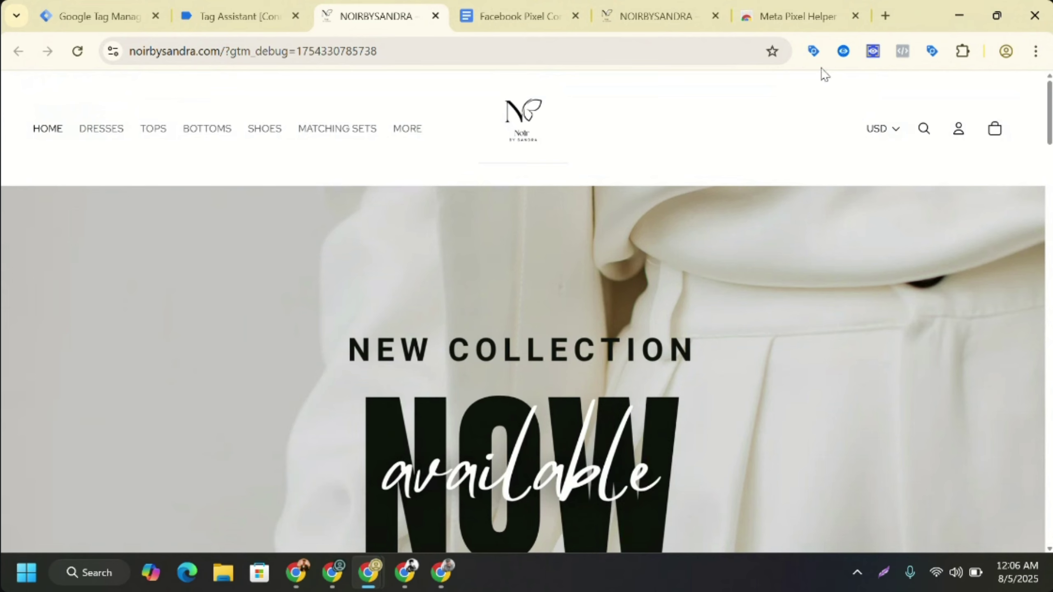
- Start tag troubleshooting for the debug store page from Tag Assistant Companion and examine the connected session's summary
{"action": "left_click", "coordinate": [813, 51]}
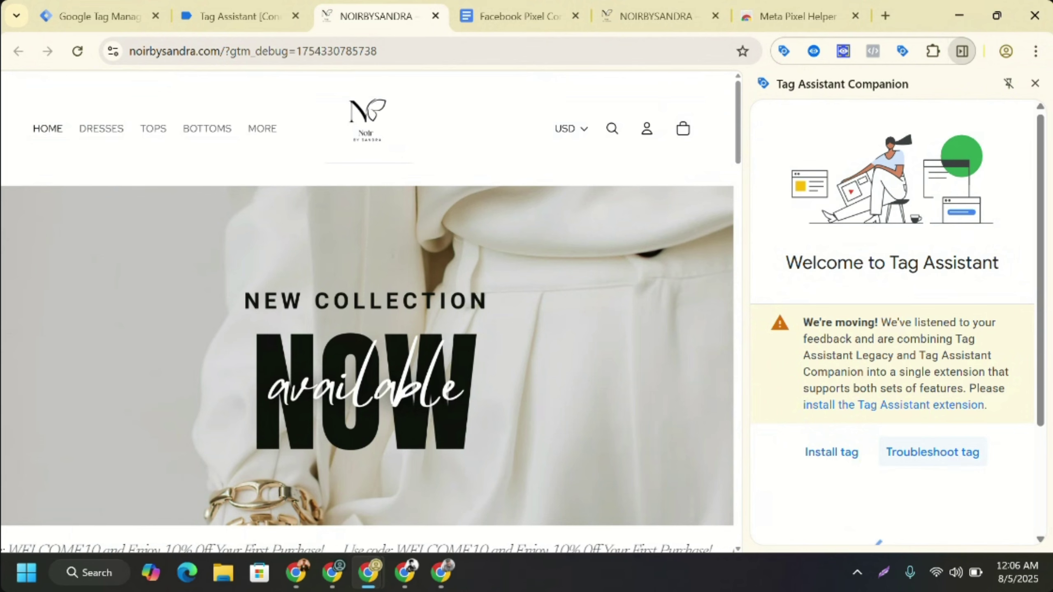
{"action": "scroll", "coordinate": [1047, 473], "scroll_direction": "down", "scroll_amount": 3}
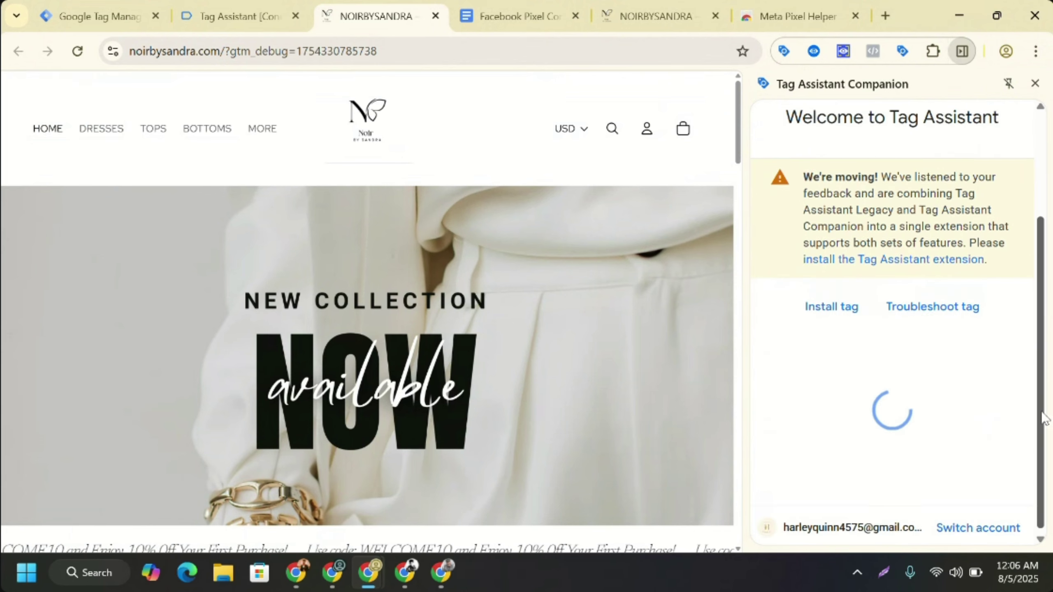
{"action": "left_click", "coordinate": [928, 313]}
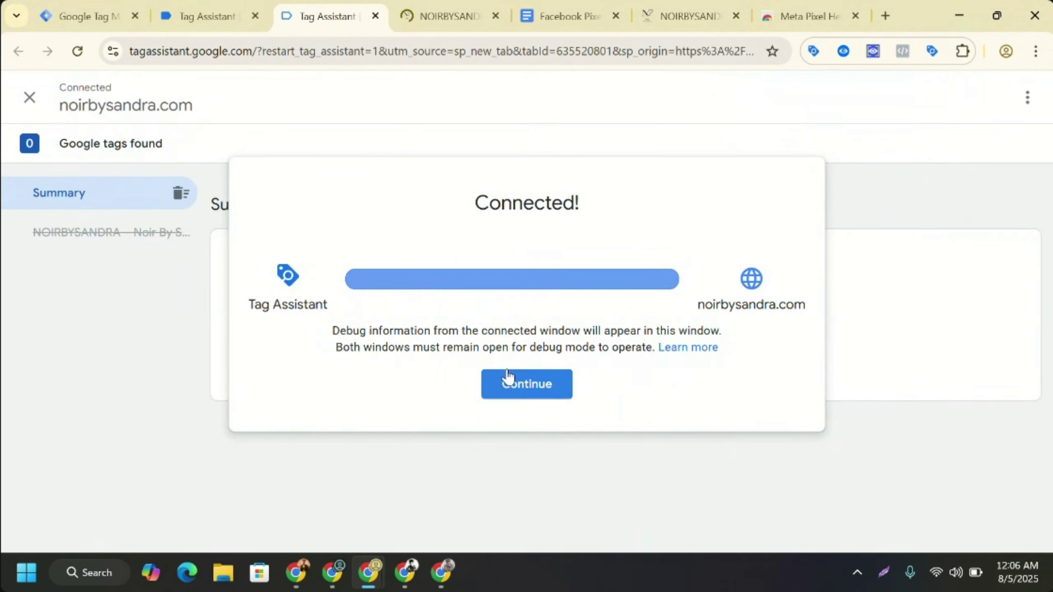
{"action": "left_click", "coordinate": [524, 391]}
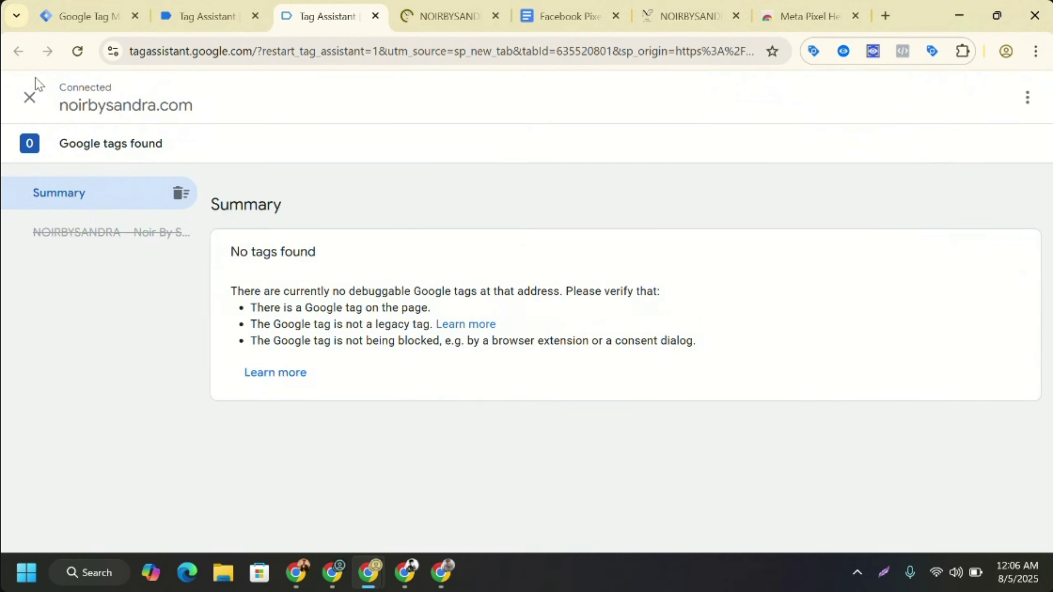
- Return to the debug store page, close Tag Assistant Companion and open the Tag Assistant extension instead
{"action": "left_click", "coordinate": [431, 5]}
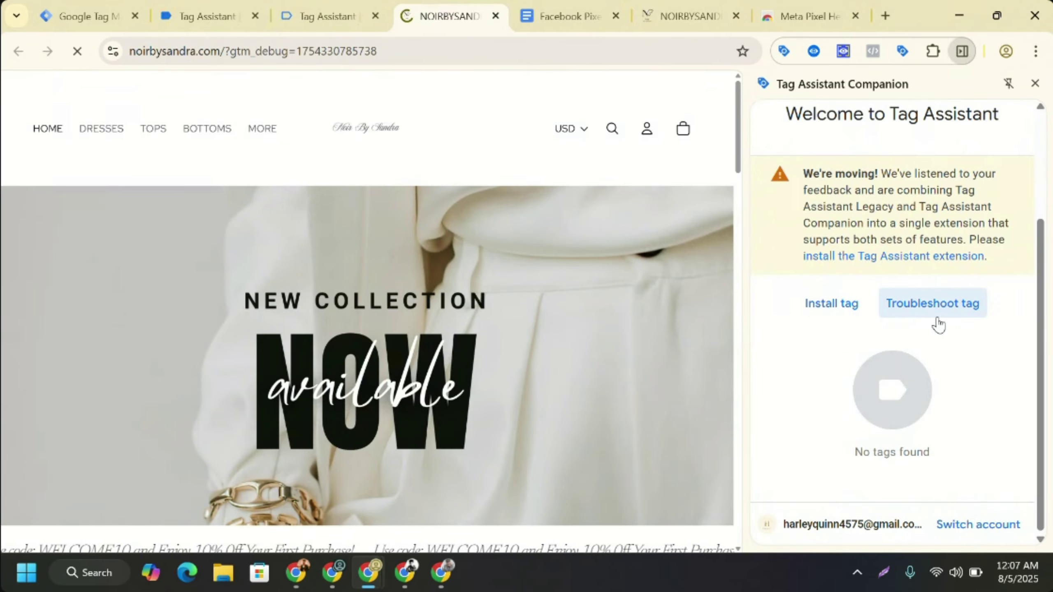
{"action": "left_click", "coordinate": [1036, 83]}
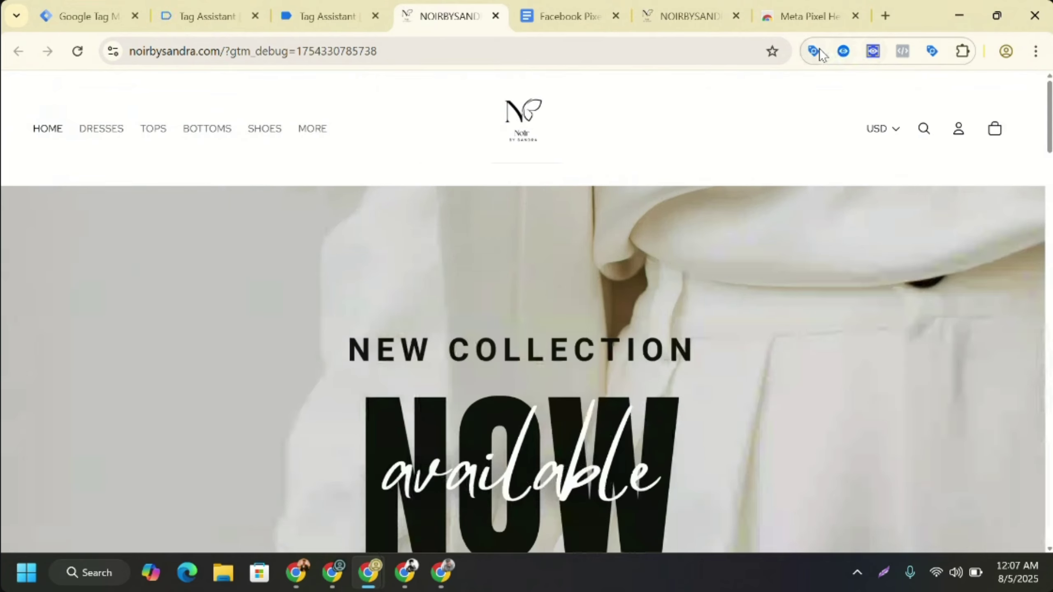
{"action": "left_click", "coordinate": [932, 51]}
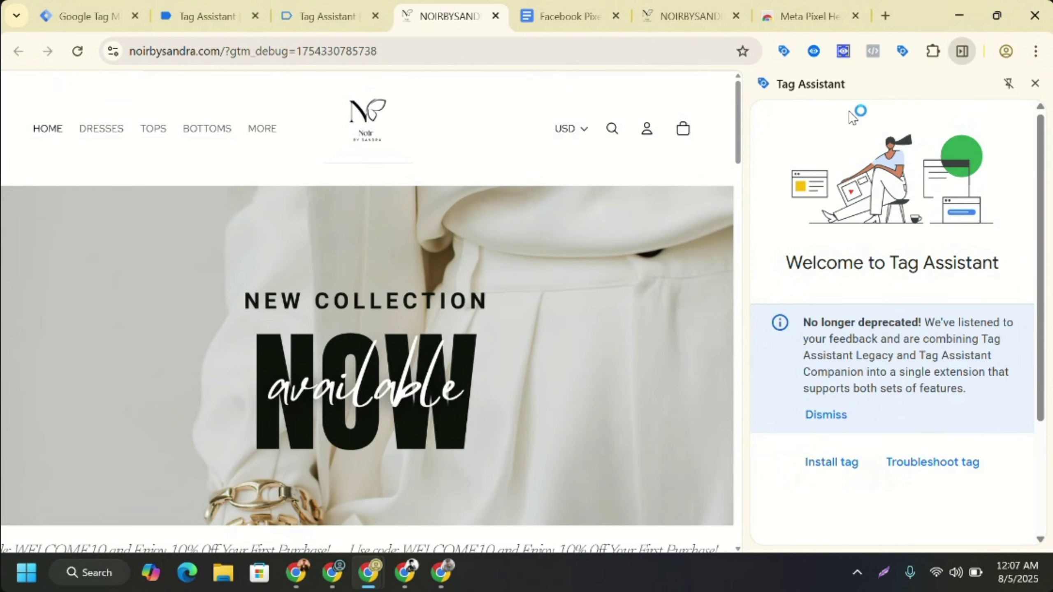
{"action": "left_click", "coordinate": [843, 51]}
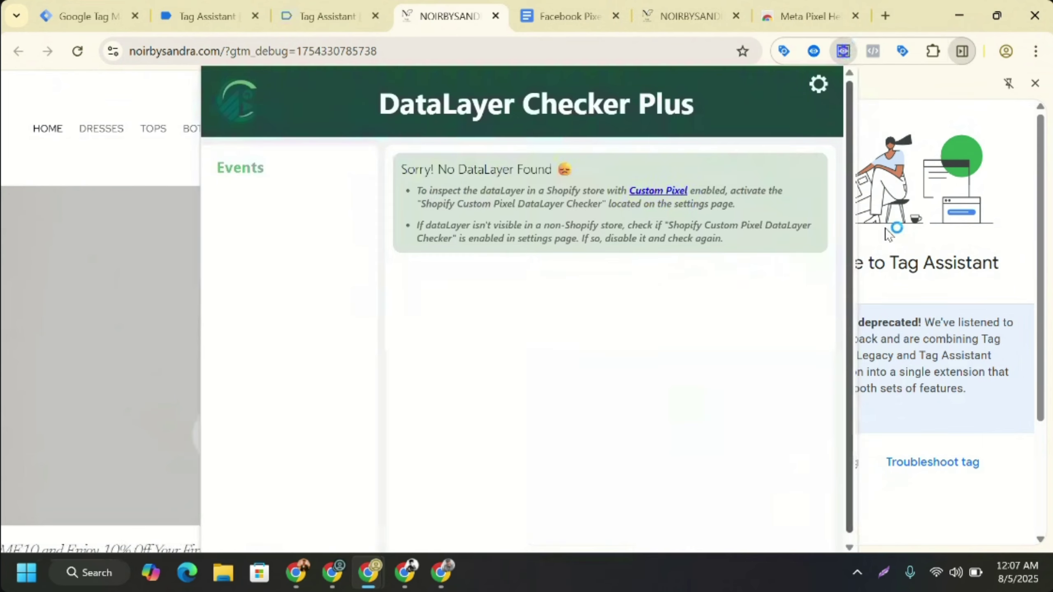
{"action": "left_click", "coordinate": [819, 86]}
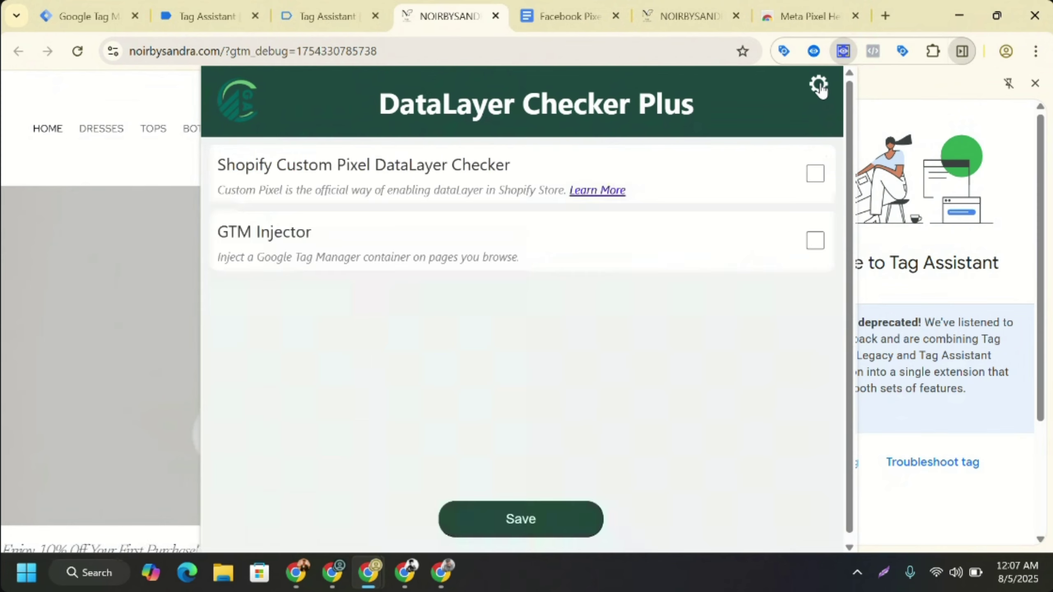
{"action": "left_click", "coordinate": [815, 242]}
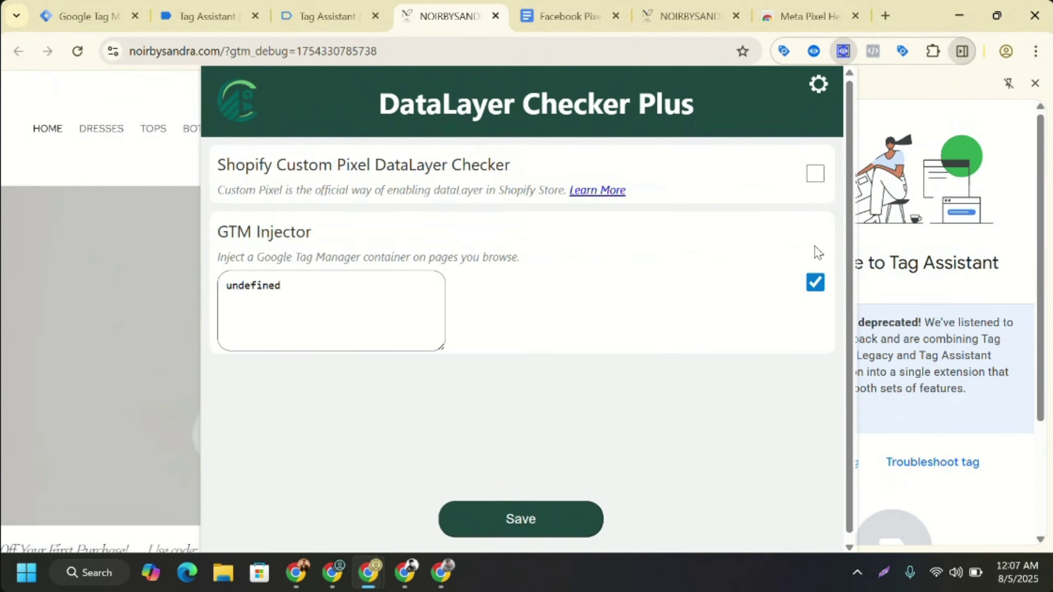
{"action": "left_click", "coordinate": [815, 176]}
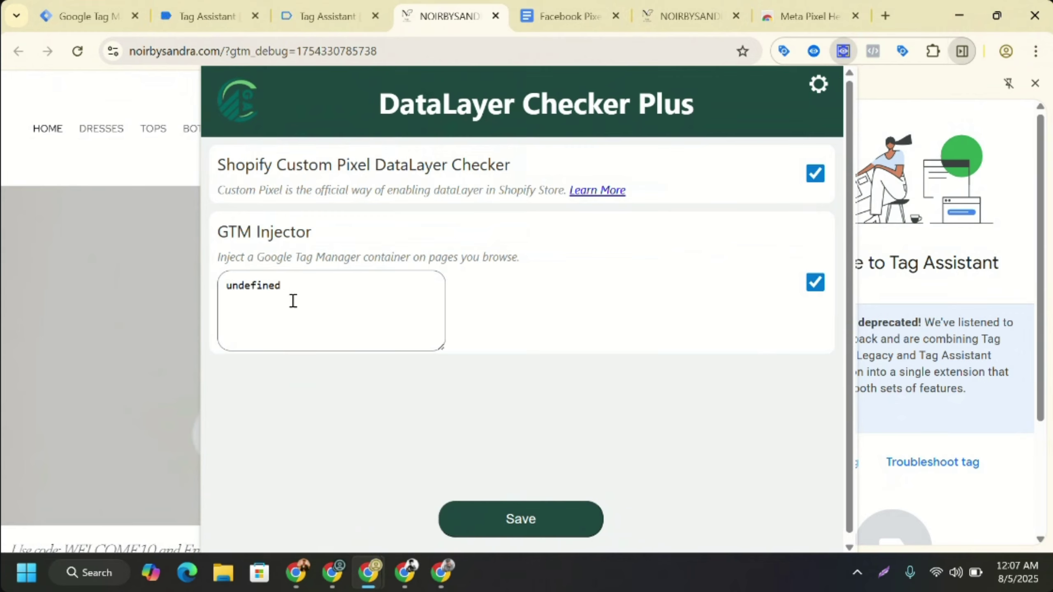
{"action": "left_click", "coordinate": [302, 292]}
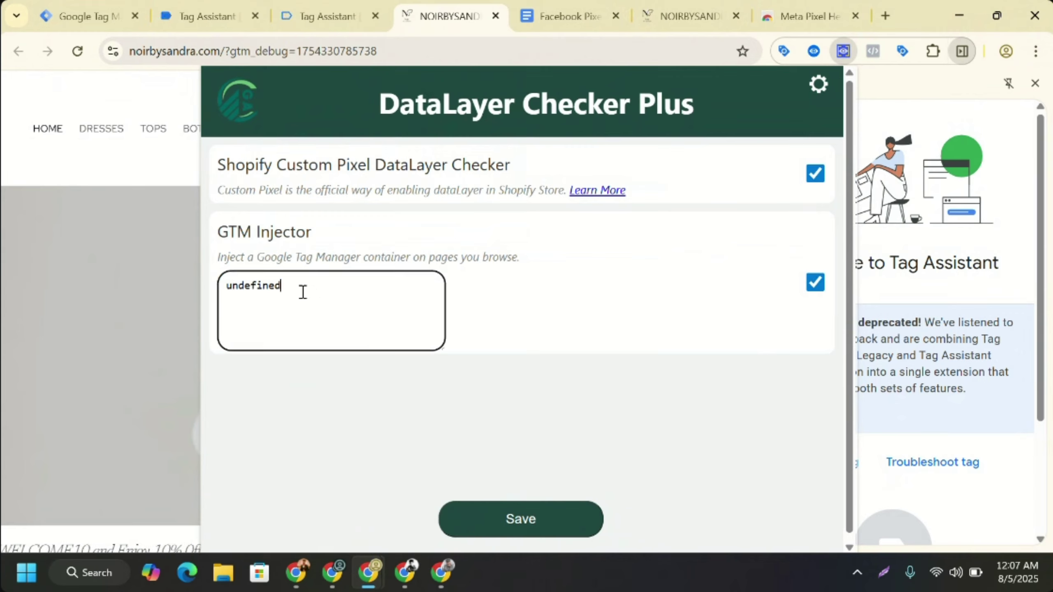
- Copy the Google Tag Manager head snippet from the noirbysandra.com container's installation instructions and look at the open Tag Assistant sessions
{"action": "left_click", "coordinate": [89, 8]}
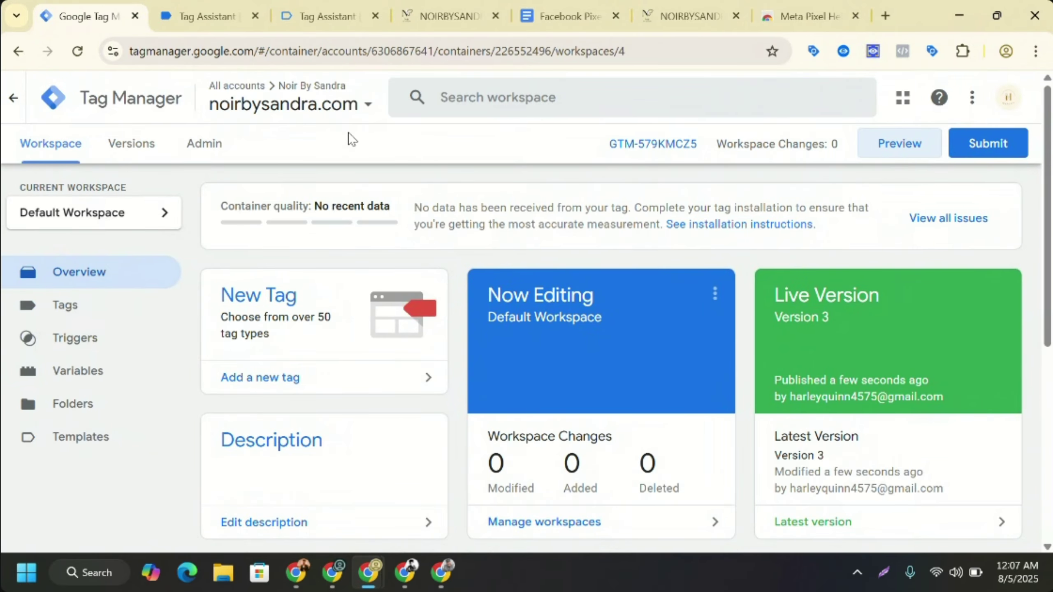
{"action": "left_click_drag", "start_coordinate": [597, 147], "coordinate": [690, 149]}
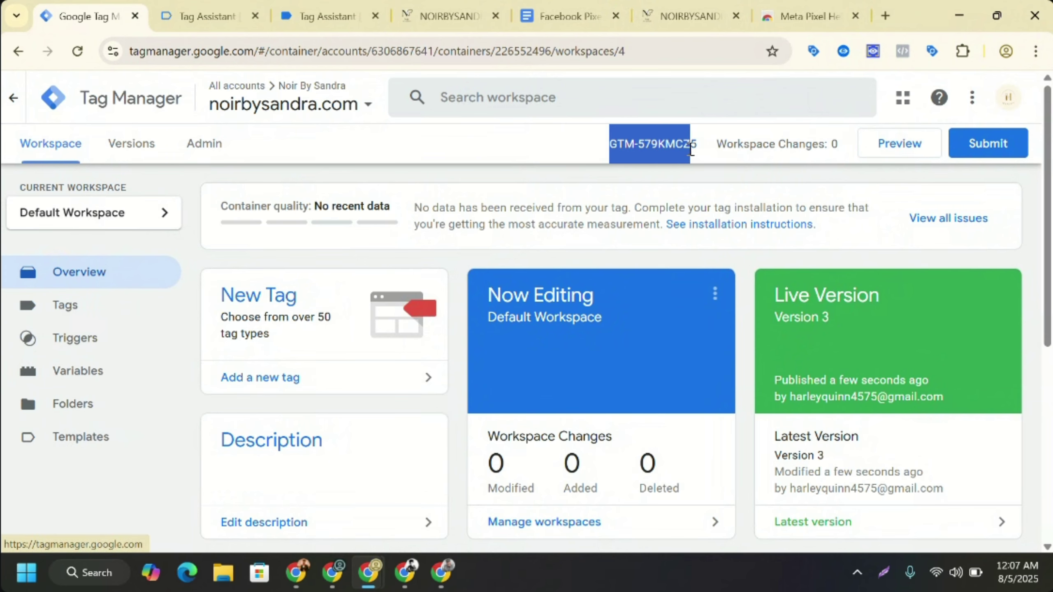
{"action": "left_click", "coordinate": [641, 148]}
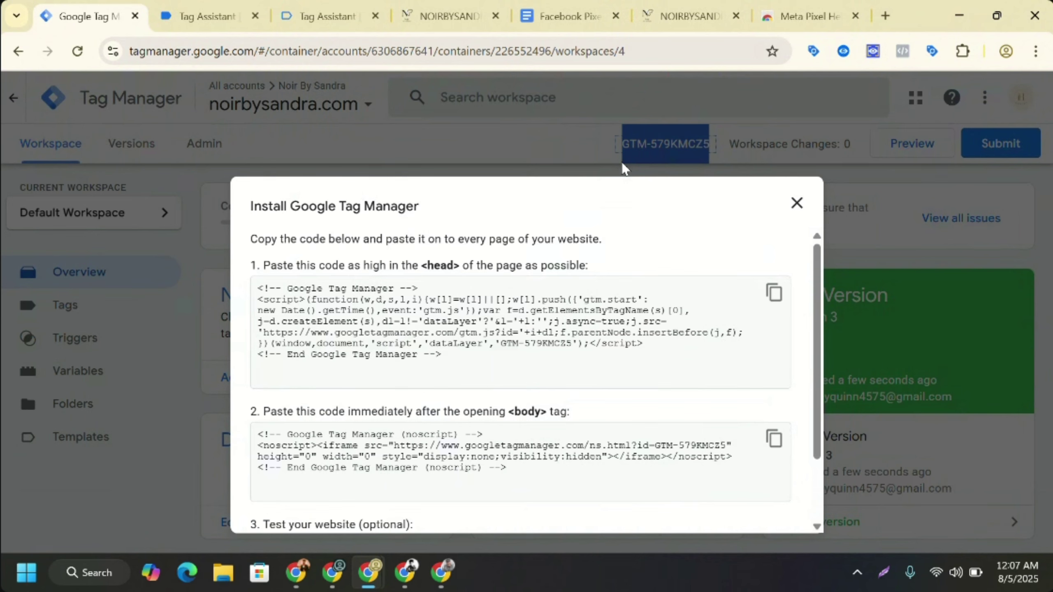
{"action": "left_click", "coordinate": [774, 294]}
{"action": "left_click", "coordinate": [773, 294]}
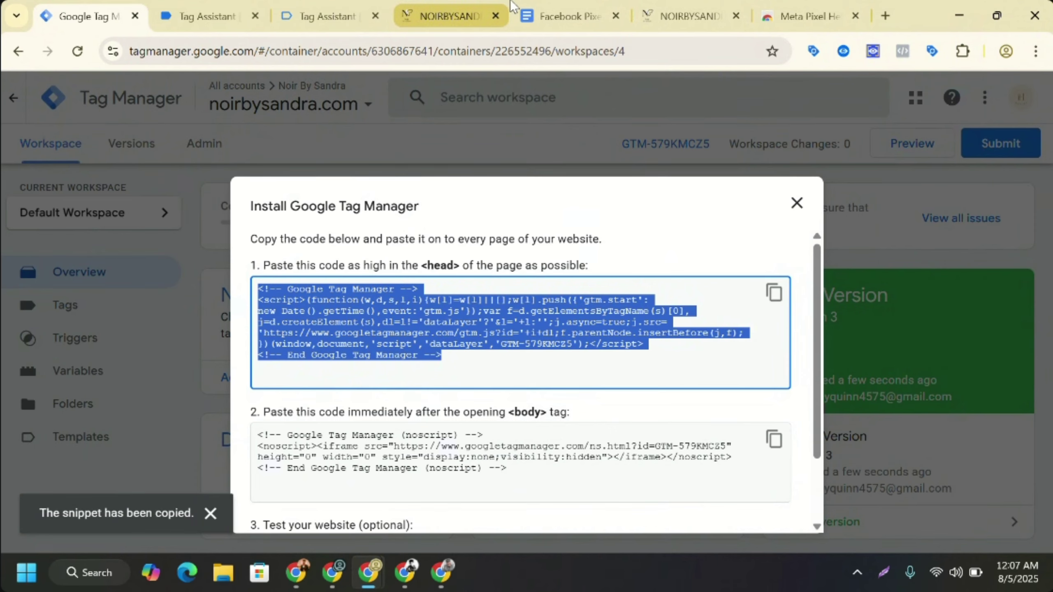
{"action": "left_click", "coordinate": [220, 8]}
{"action": "left_click", "coordinate": [328, 16]}
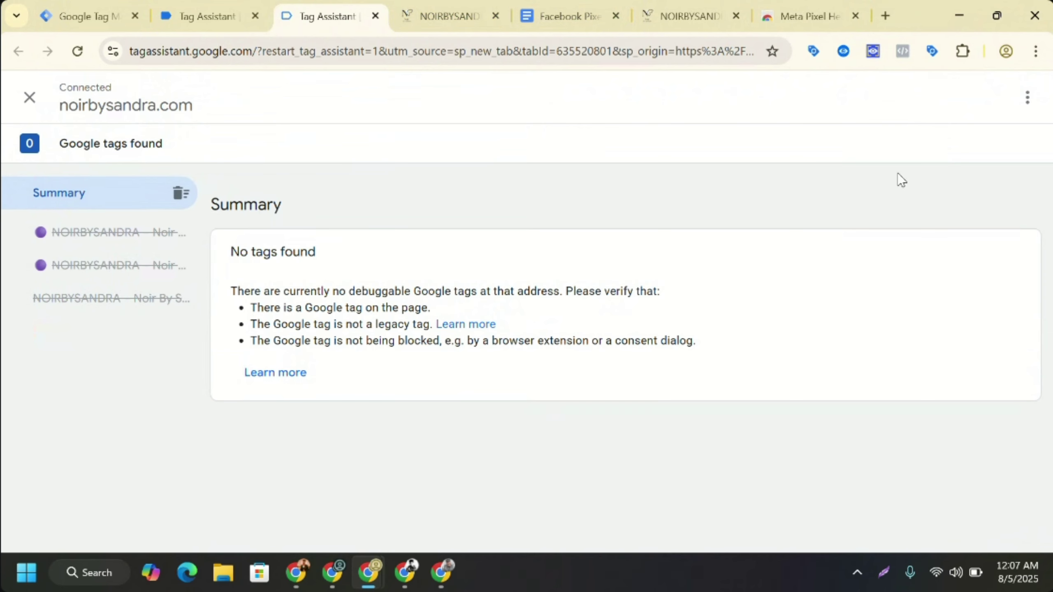
- On the debug store page, enable Shopify Custom Pixel DataLayer Checker and GTM Injector in the DataLayer Checker Plus settings
{"action": "left_click", "coordinate": [425, 5]}
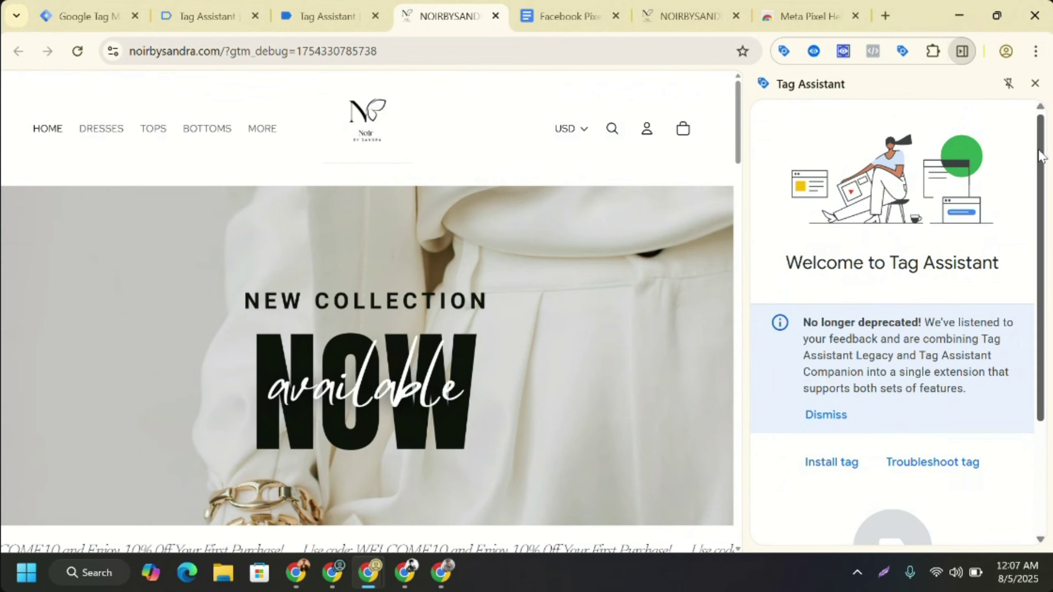
{"action": "left_click", "coordinate": [843, 51]}
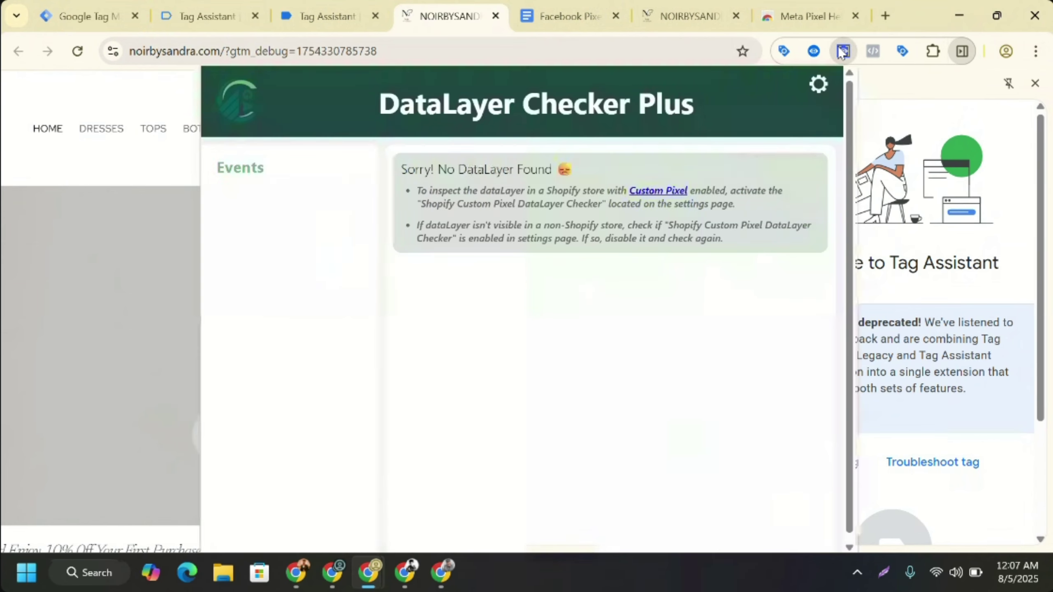
{"action": "left_click", "coordinate": [817, 85]}
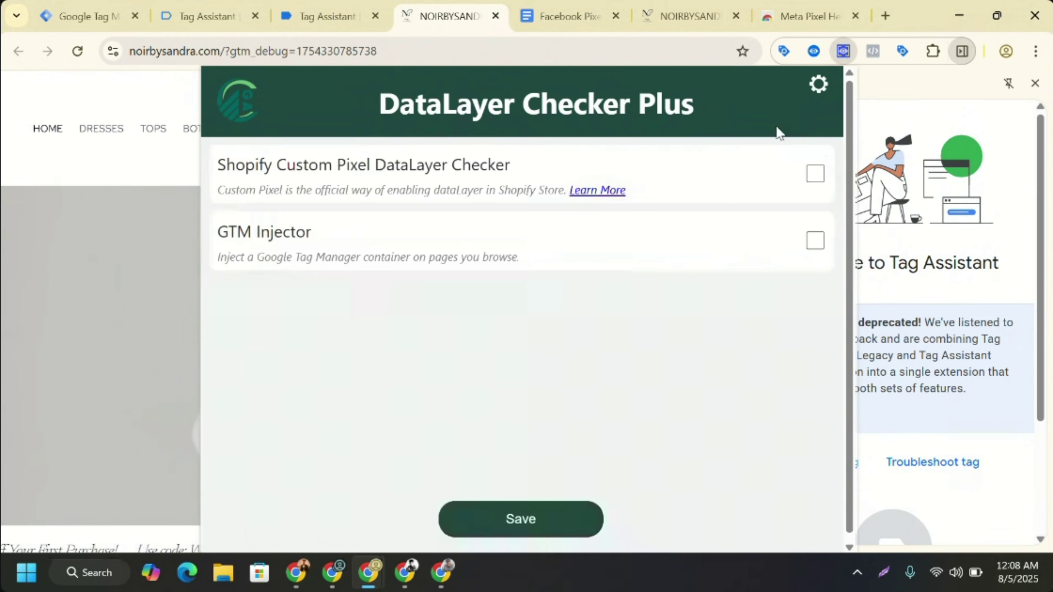
{"action": "left_click", "coordinate": [814, 175]}
{"action": "left_click", "coordinate": [816, 243]}
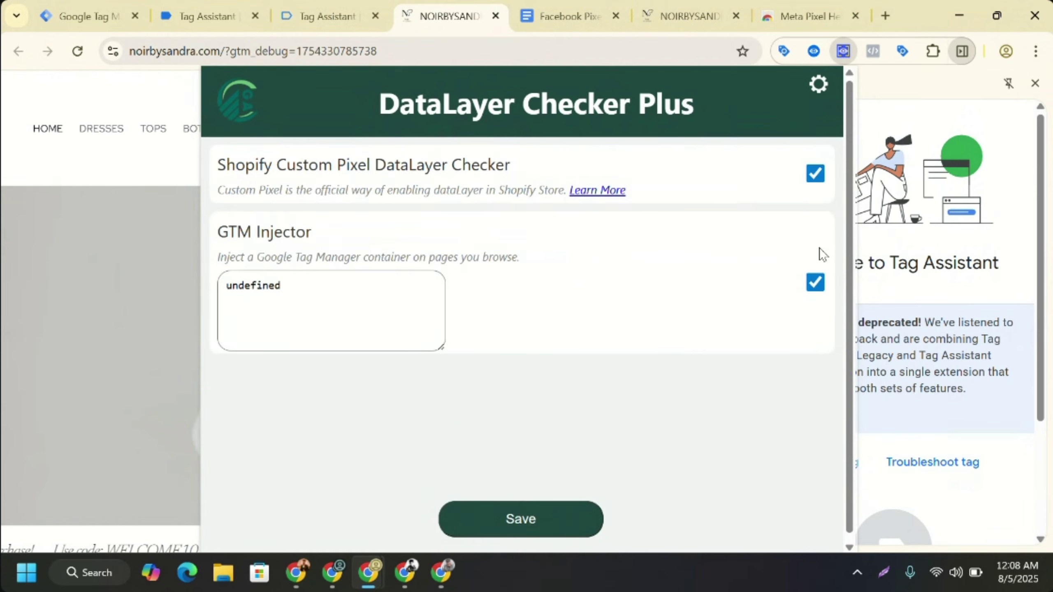
- Replace the GTM Injector's placeholder text with the copied Google Tag Manager head snippet and save the settings
{"action": "left_click", "coordinate": [364, 300]}
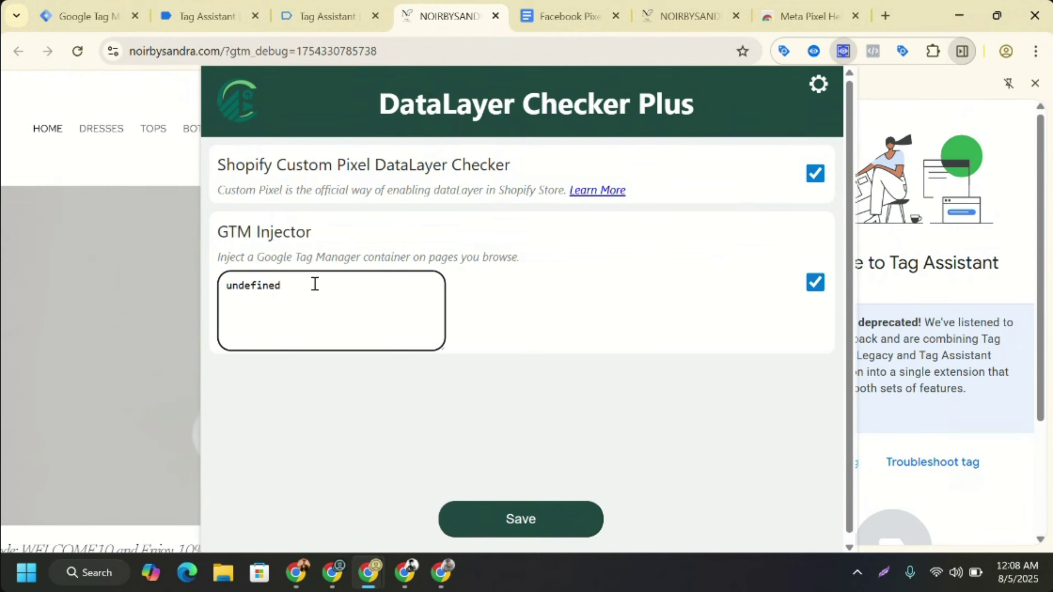
{"action": "key", "text": "ctrl+a"}
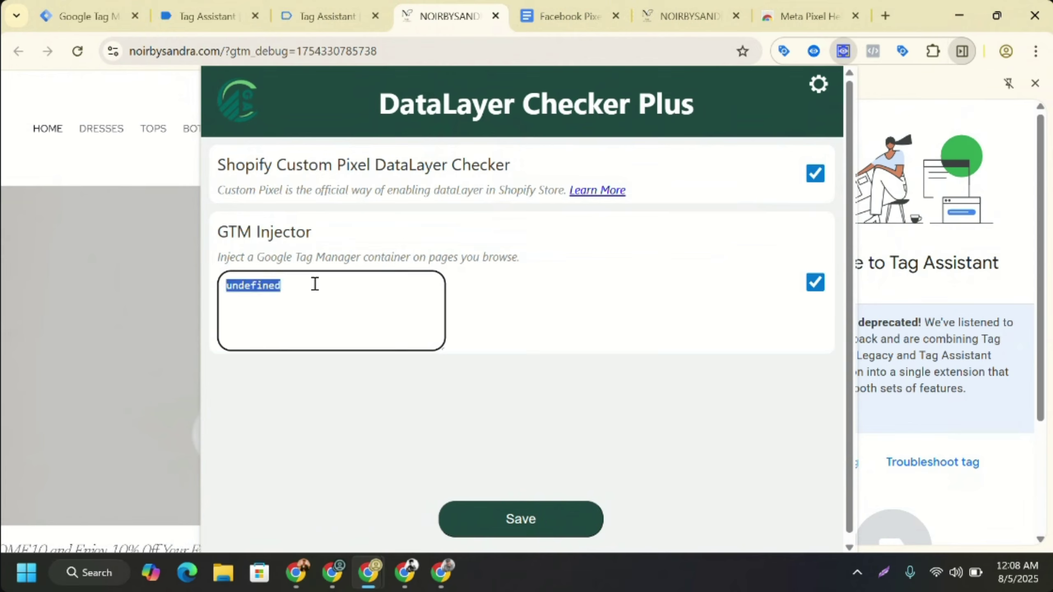
{"action": "key", "text": "BackSpace"}
{"action": "key", "text": "ctrl+v"}
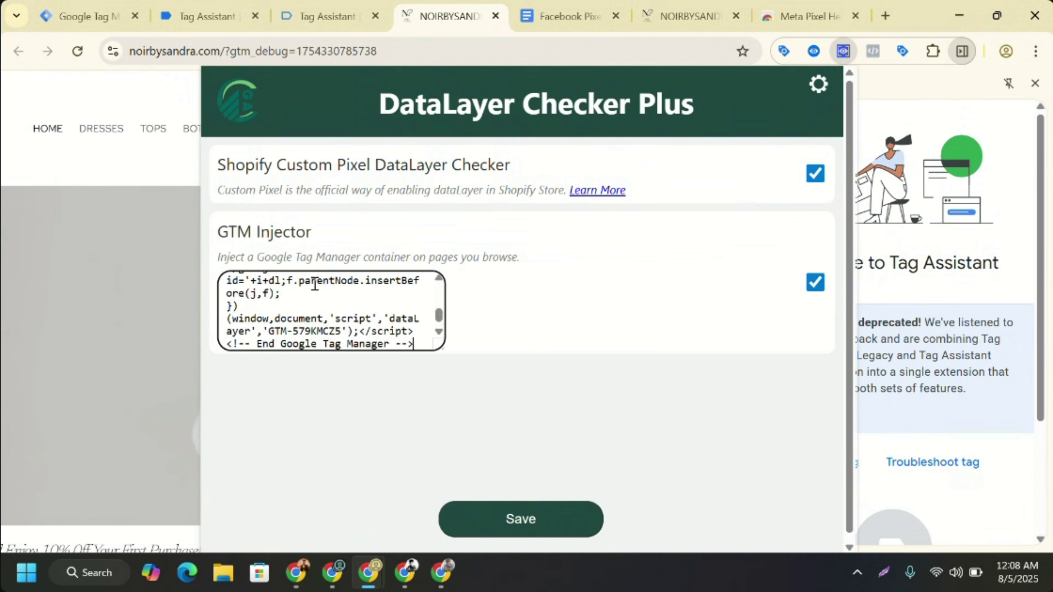
{"action": "left_click", "coordinate": [529, 521]}
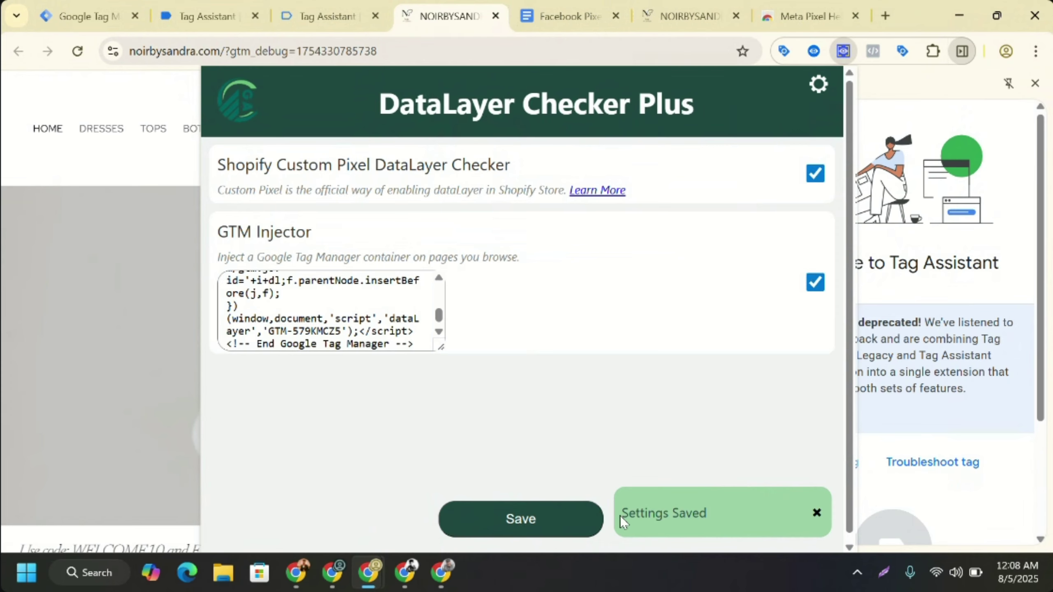
- Reload the debug store page and check the noirbysandra.com connection in the original Tag Assistant preview session
{"action": "left_click", "coordinate": [78, 51]}
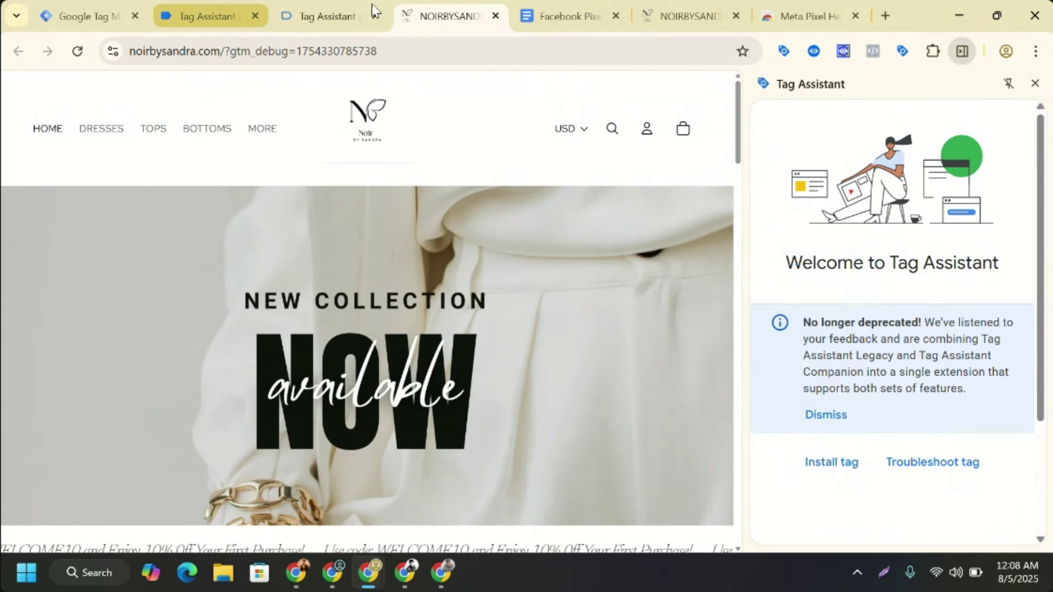
{"action": "left_click", "coordinate": [226, 20]}
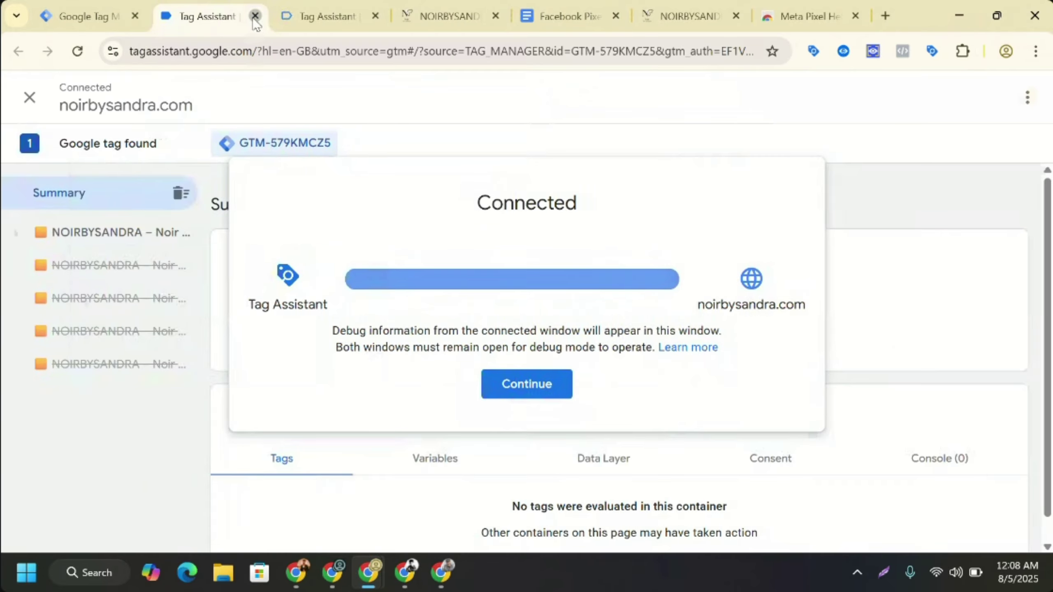
- Close both open Tag Assistant sessions and the noirbysandra.com debug store page
{"action": "left_click", "coordinate": [253, 16]}
{"action": "left_click", "coordinate": [600, 159]}
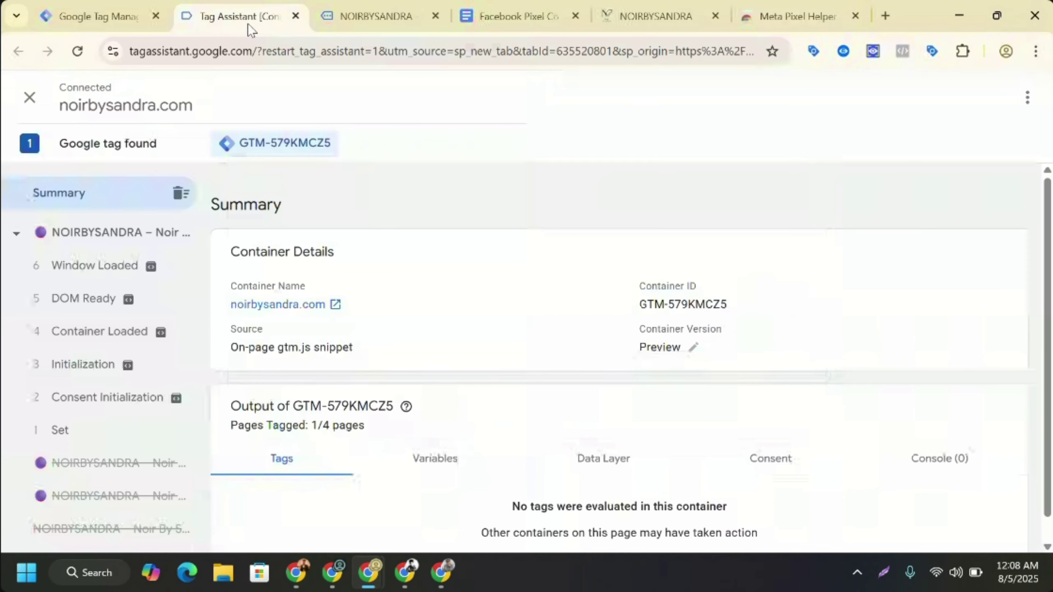
{"action": "left_click", "coordinate": [297, 15]}
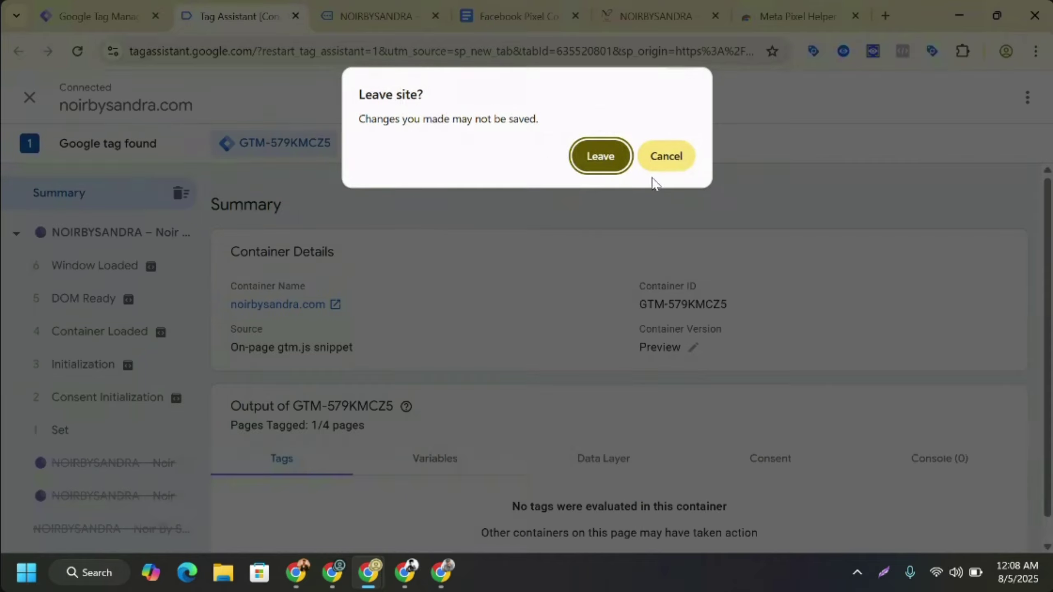
{"action": "left_click", "coordinate": [599, 159]}
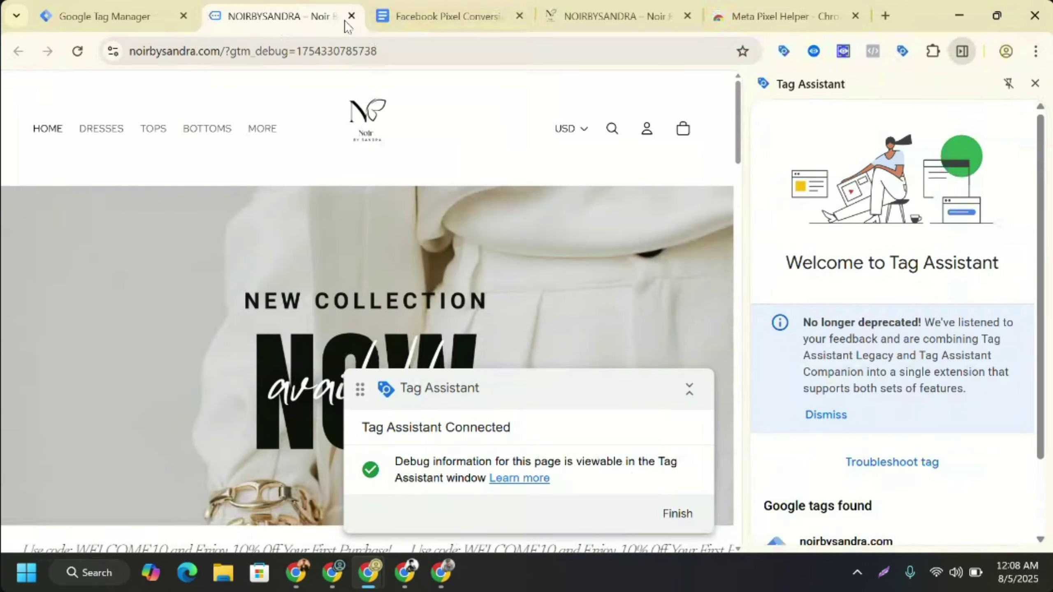
{"action": "left_click", "coordinate": [351, 16]}
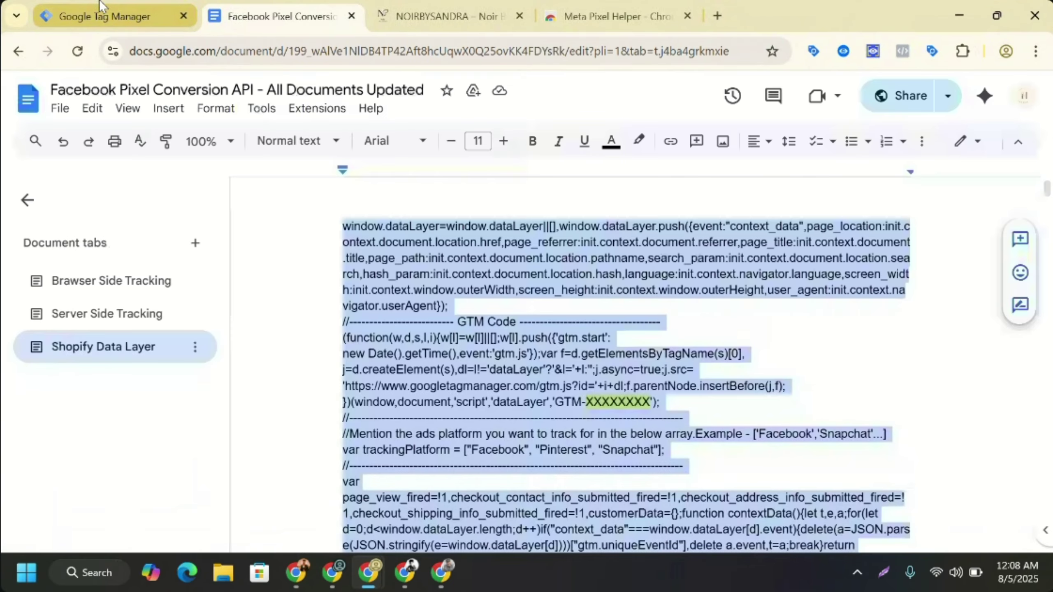
- Publish the noirbysandra.com container in Google Tag Manager as a new version without a name or description
{"action": "left_click", "coordinate": [100, 9]}
{"action": "left_click", "coordinate": [796, 203]}
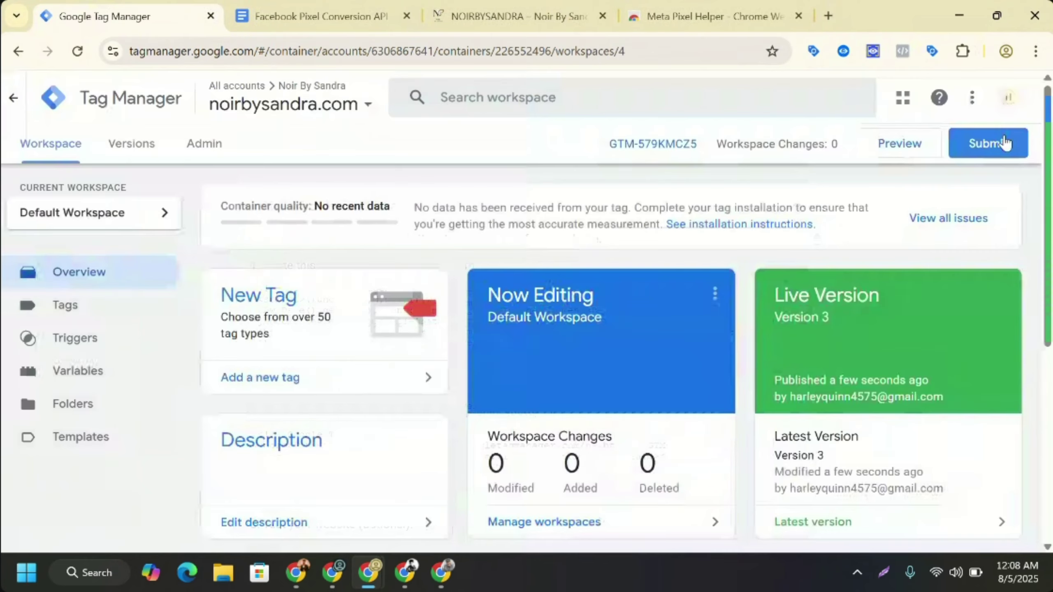
{"action": "left_click", "coordinate": [1003, 142]}
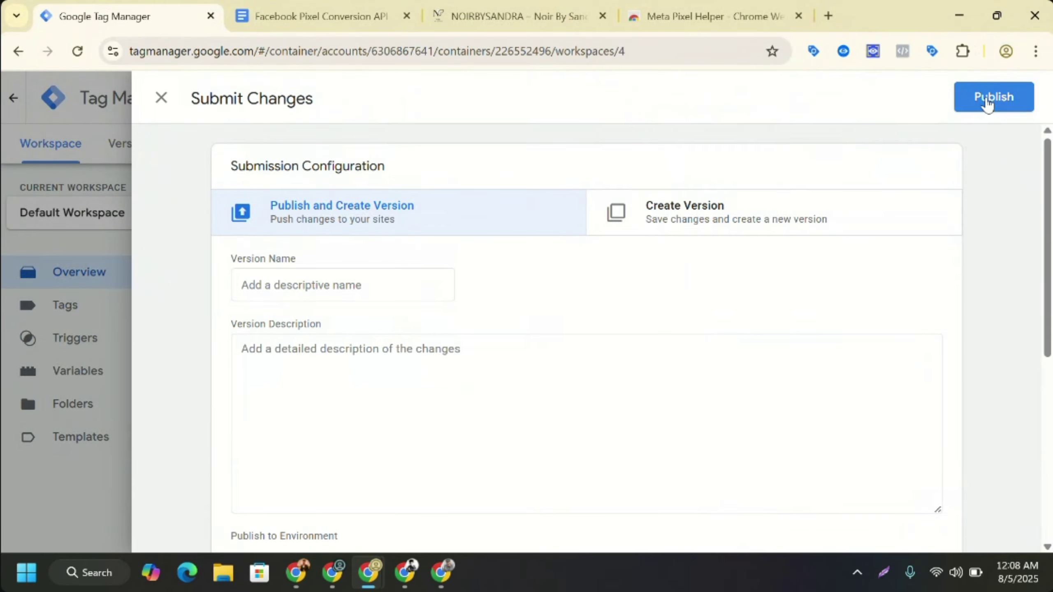
{"action": "left_click", "coordinate": [994, 97]}
{"action": "left_click", "coordinate": [732, 513]}
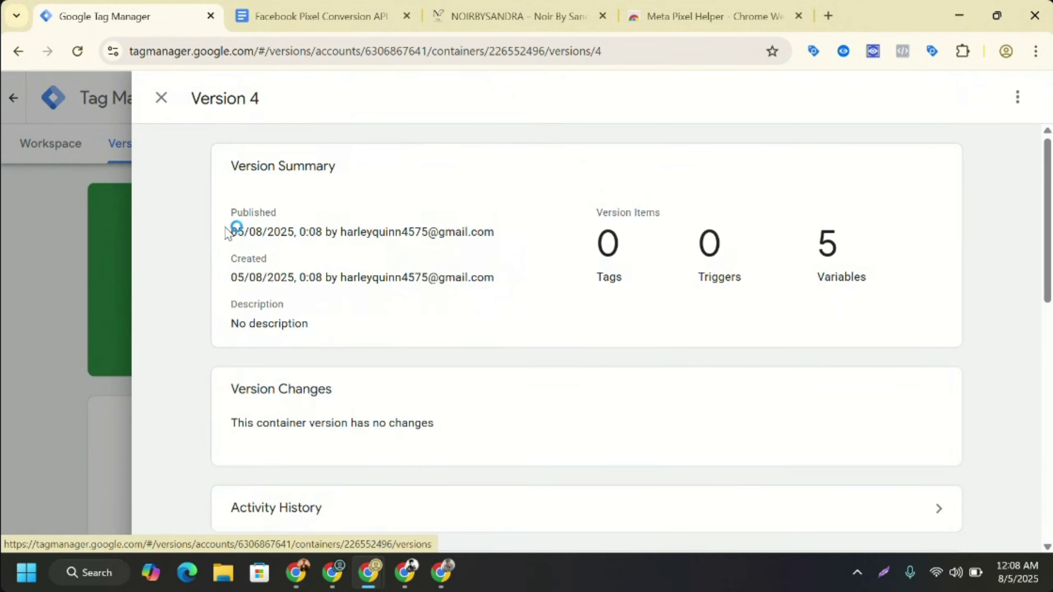
- Close the version summary, reopen the noirbysandra.com container from the accounts list and launch its preview mode
{"action": "left_click", "coordinate": [161, 99]}
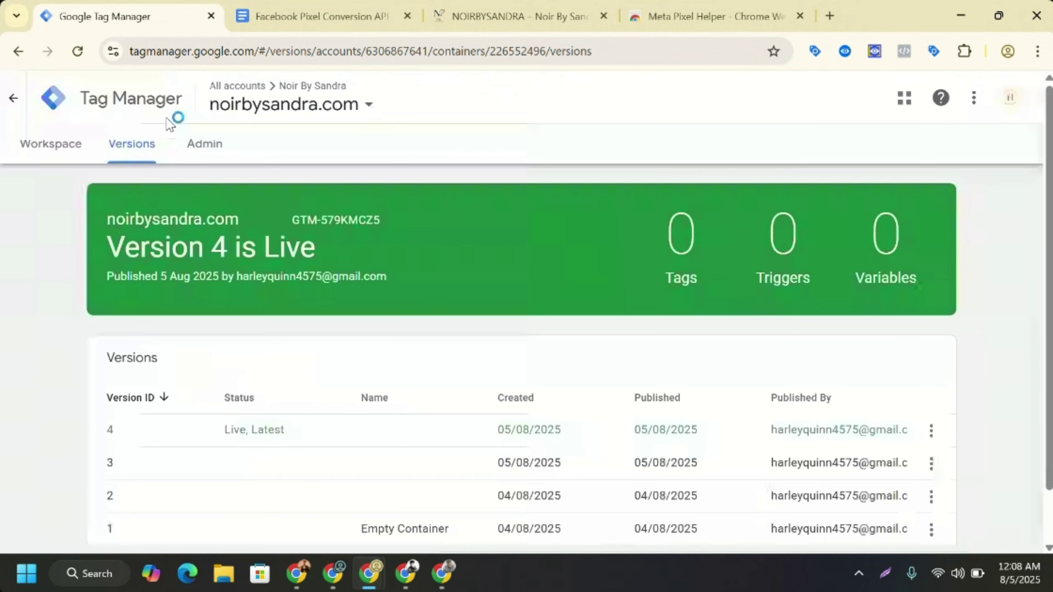
{"action": "left_click", "coordinate": [17, 100]}
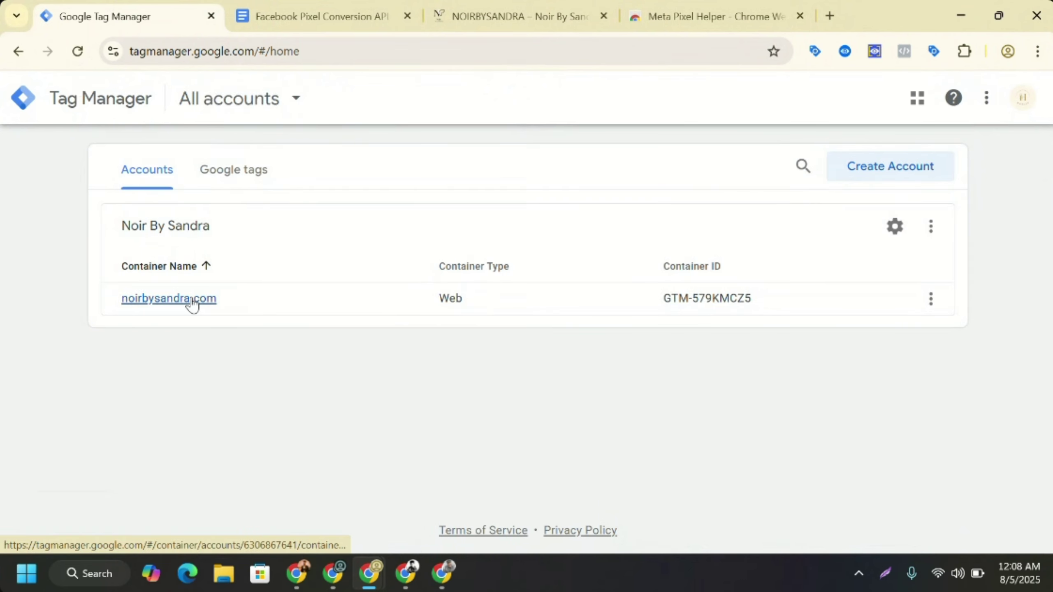
{"action": "left_click", "coordinate": [192, 303]}
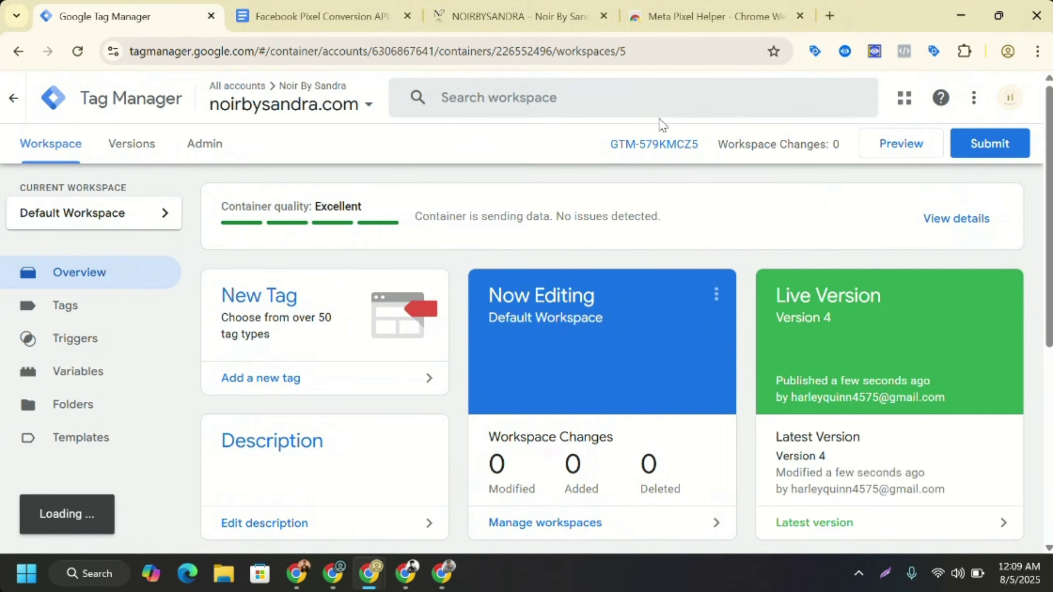
{"action": "left_click", "coordinate": [897, 149]}
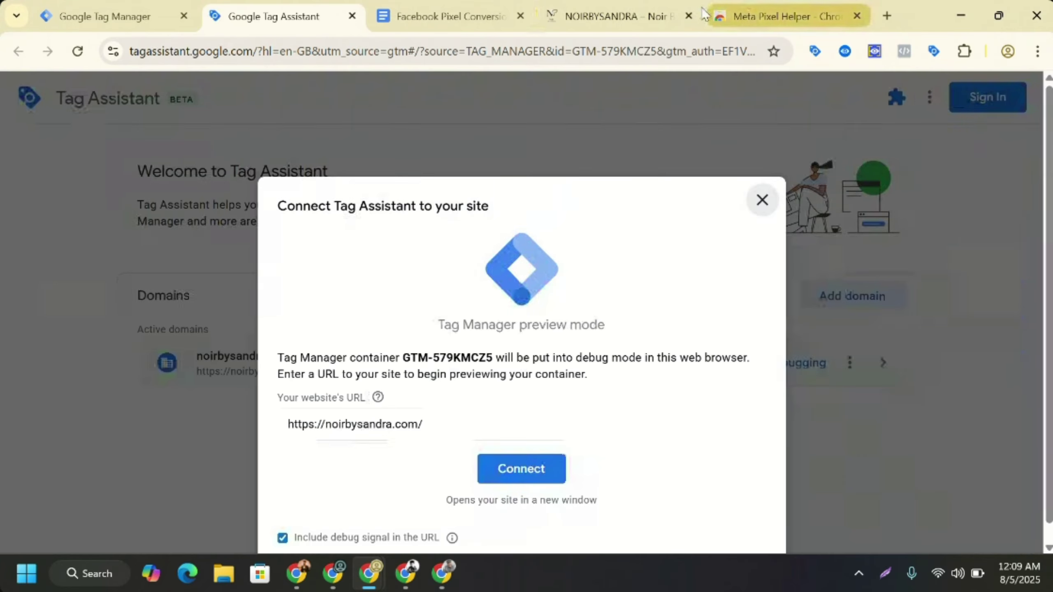
{"action": "left_click", "coordinate": [689, 24]}
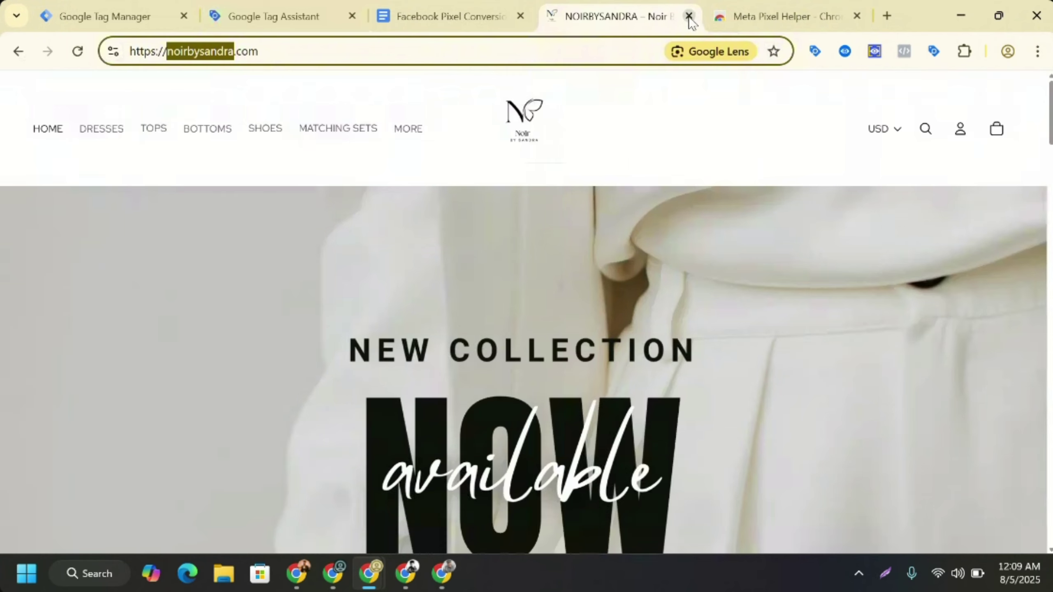
{"action": "left_click", "coordinate": [689, 17]}
{"action": "left_click", "coordinate": [282, 14]}
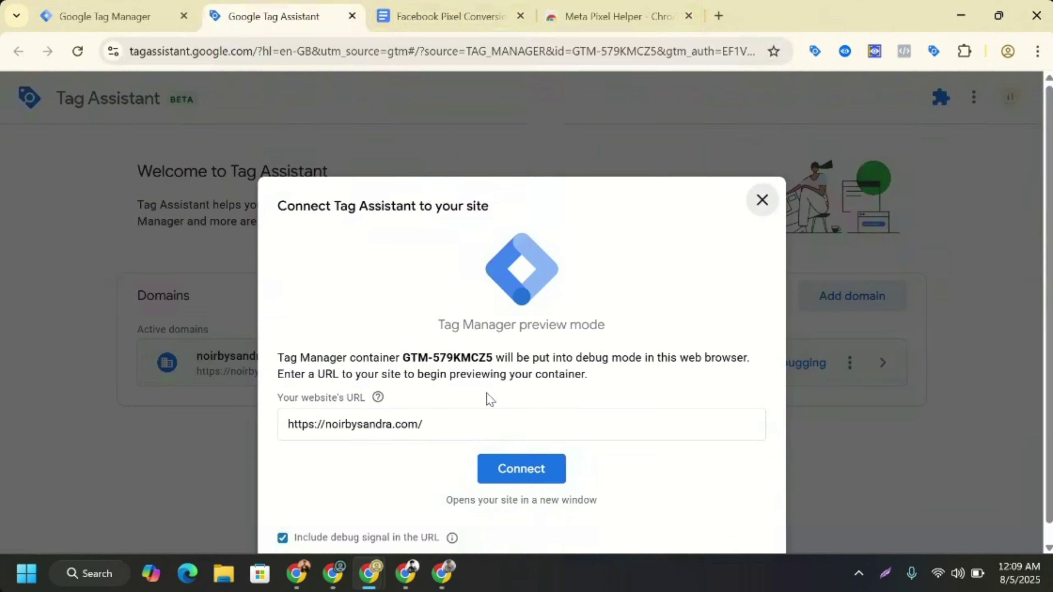
{"action": "left_click", "coordinate": [521, 468]}
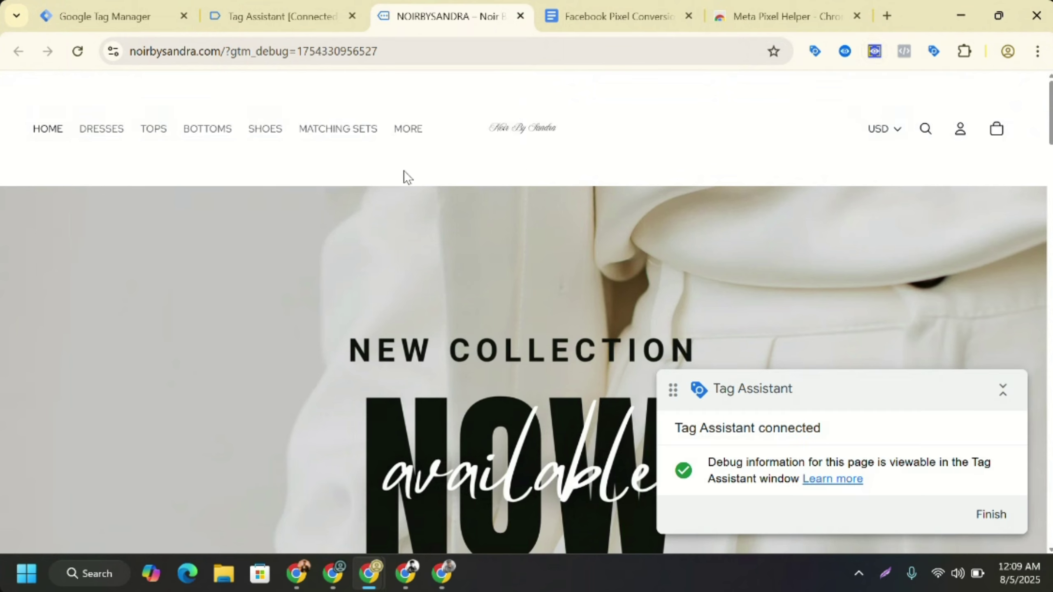
{"action": "left_click", "coordinate": [259, 4]}
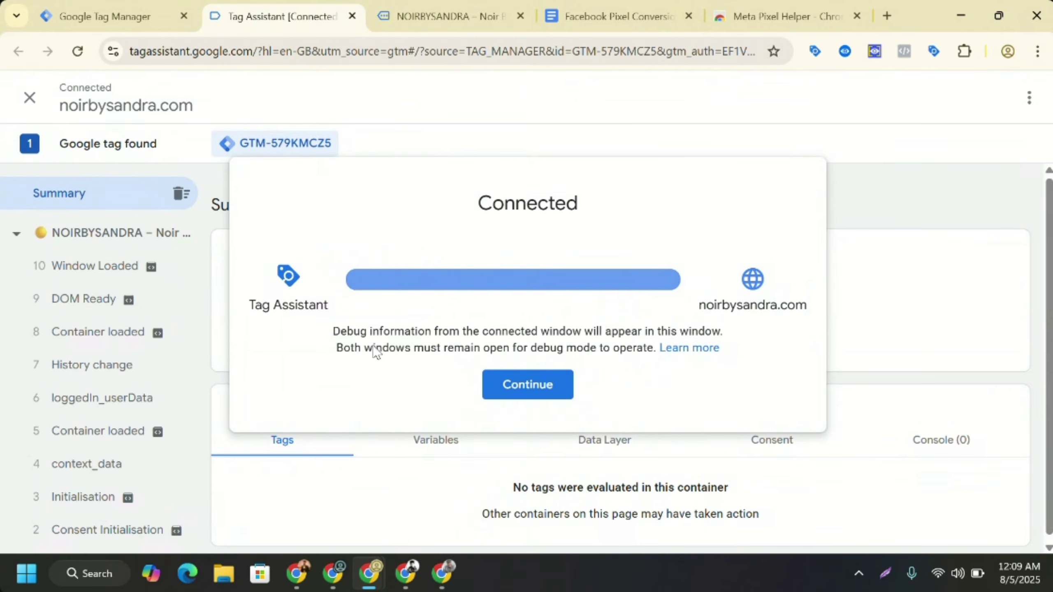
{"action": "left_click", "coordinate": [403, 5]}
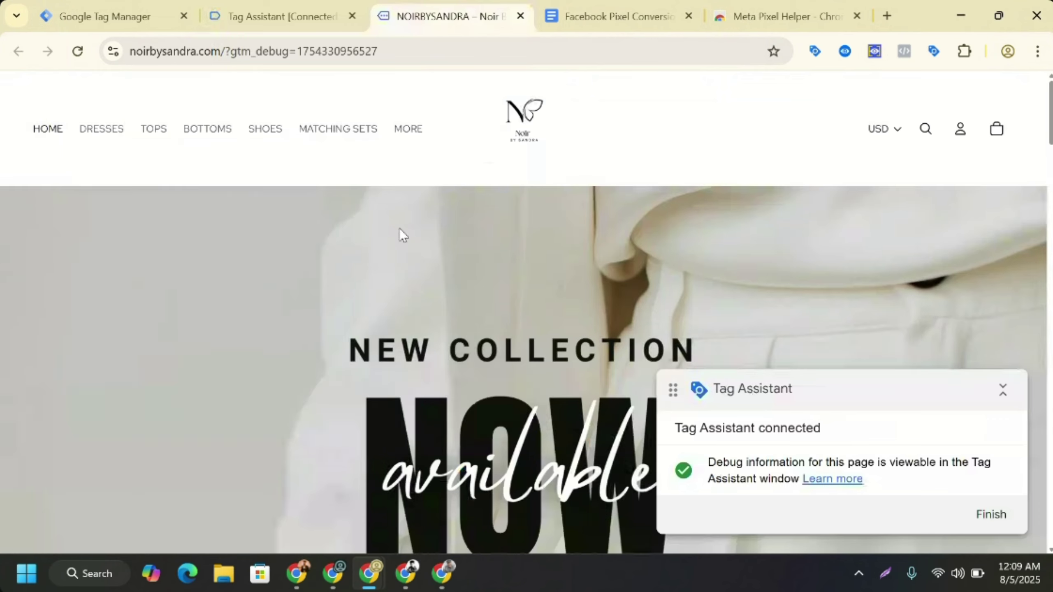
- From the debug store page, open the Noir Signature Linen Shorts Set and move the Tag Assistant badge away from the product options
{"action": "mouse_move", "coordinate": [117, 137]}
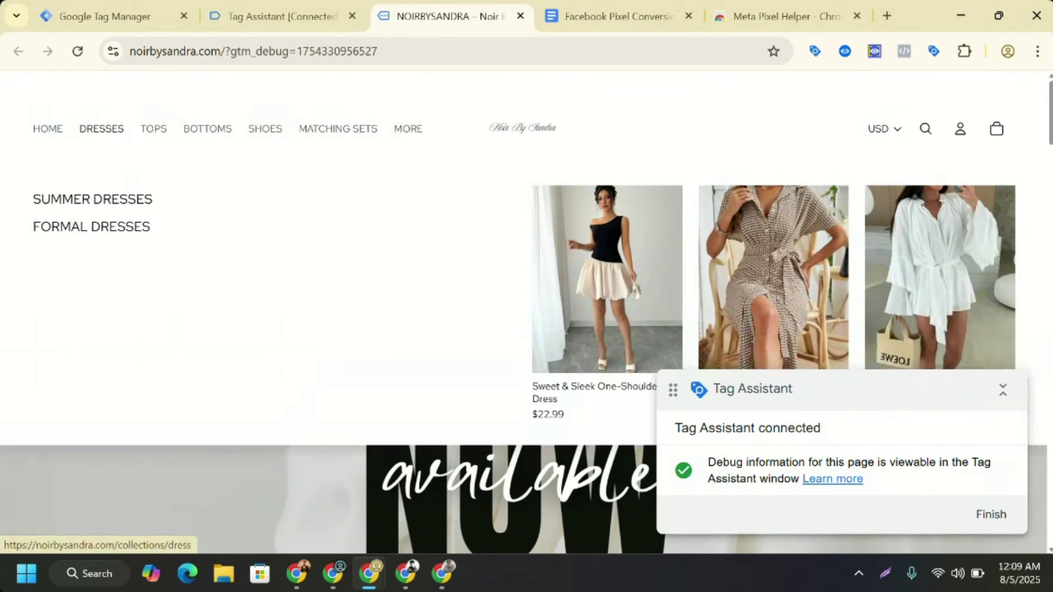
{"action": "scroll", "coordinate": [646, 287], "scroll_direction": "down", "scroll_amount": 7}
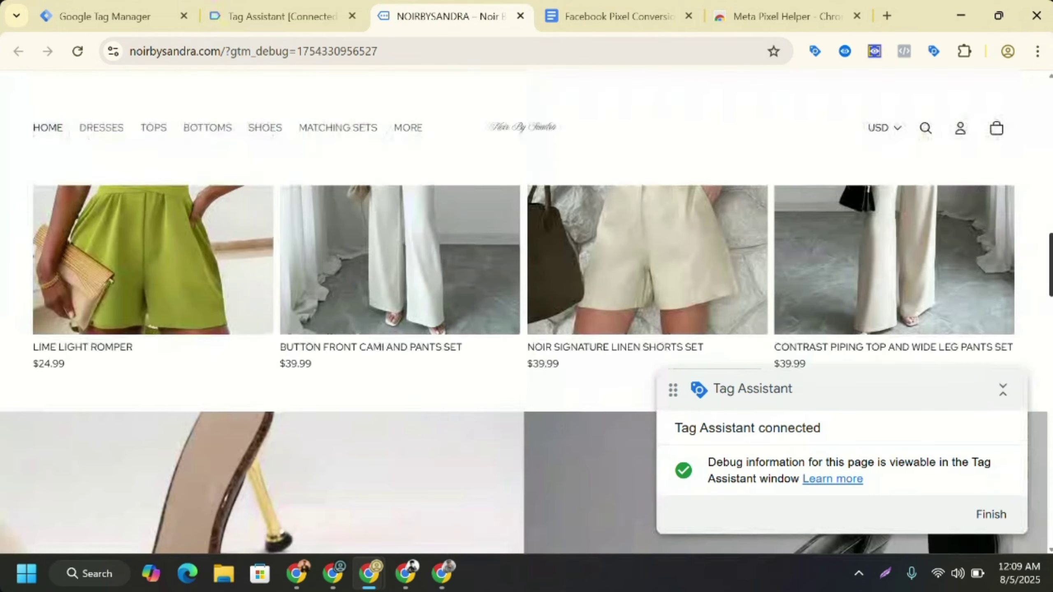
{"action": "left_click", "coordinate": [647, 287]}
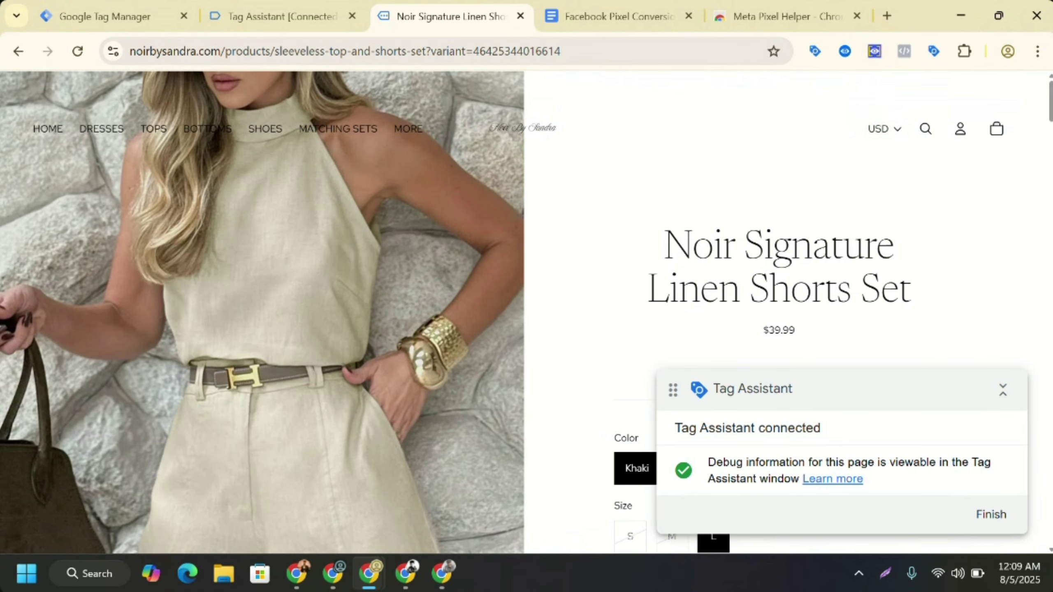
{"action": "scroll", "coordinate": [263, 311], "scroll_direction": "down", "scroll_amount": 5}
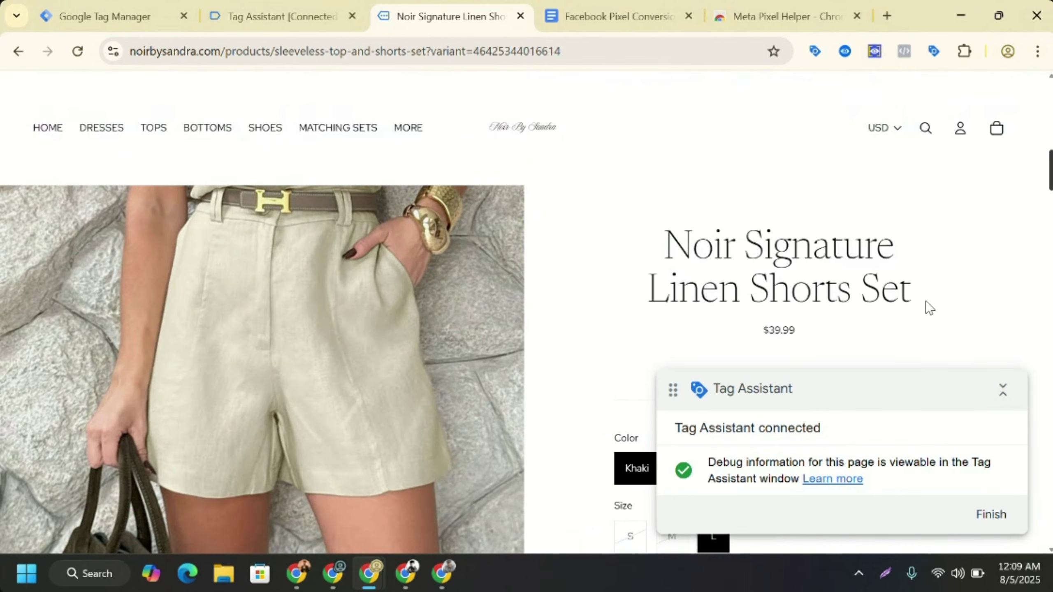
{"action": "left_click_drag", "start_coordinate": [910, 390], "coordinate": [368, 369]}
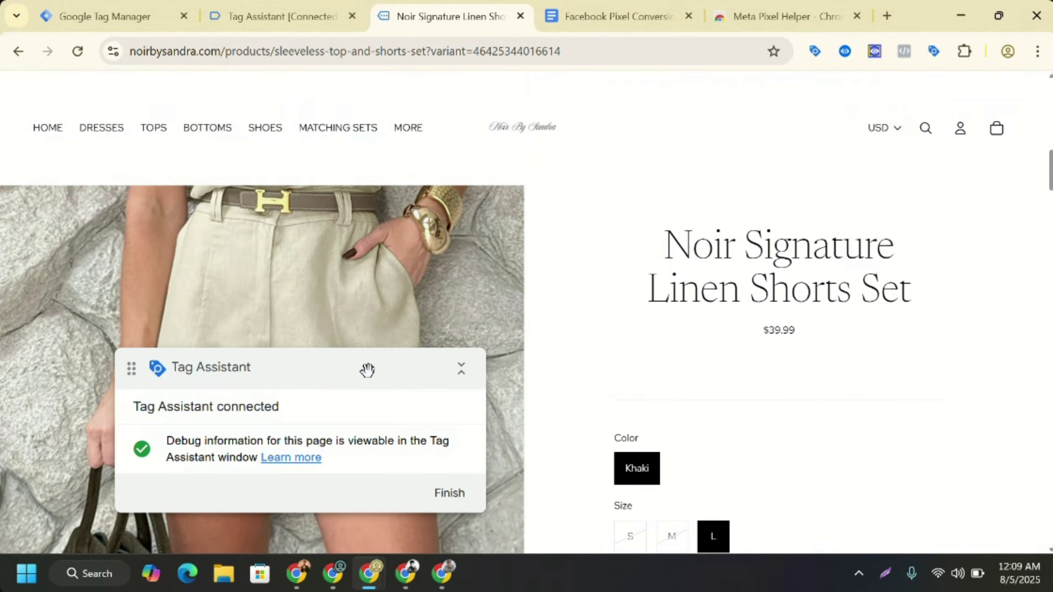
- Choose size L for the Noir Signature Linen Shorts Set in Khaki and add it to the cart
{"action": "left_click_drag", "start_coordinate": [1050, 174], "coordinate": [1040, 392]}
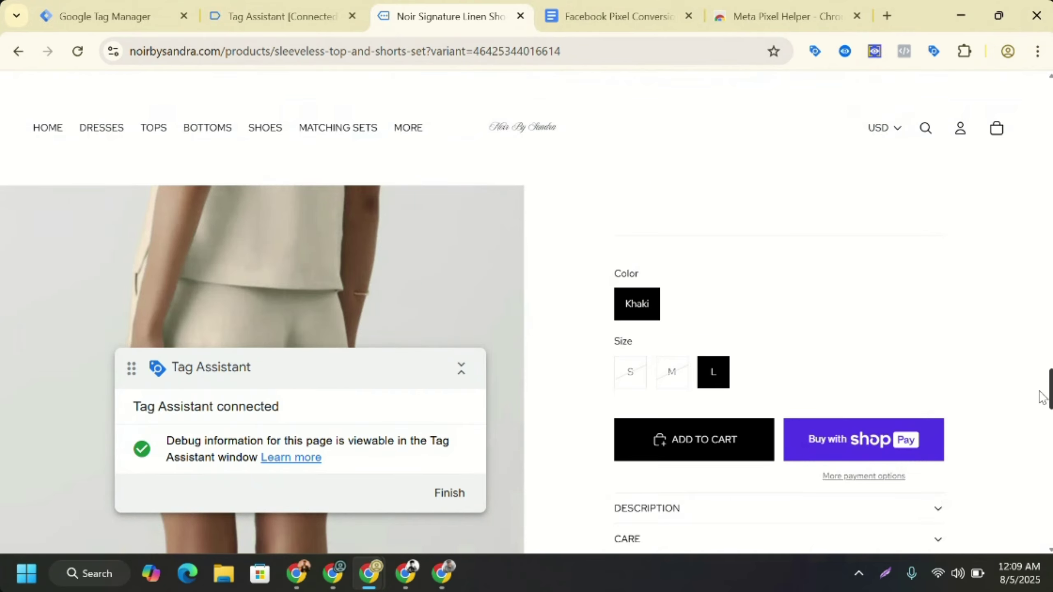
{"action": "left_click", "coordinate": [671, 375]}
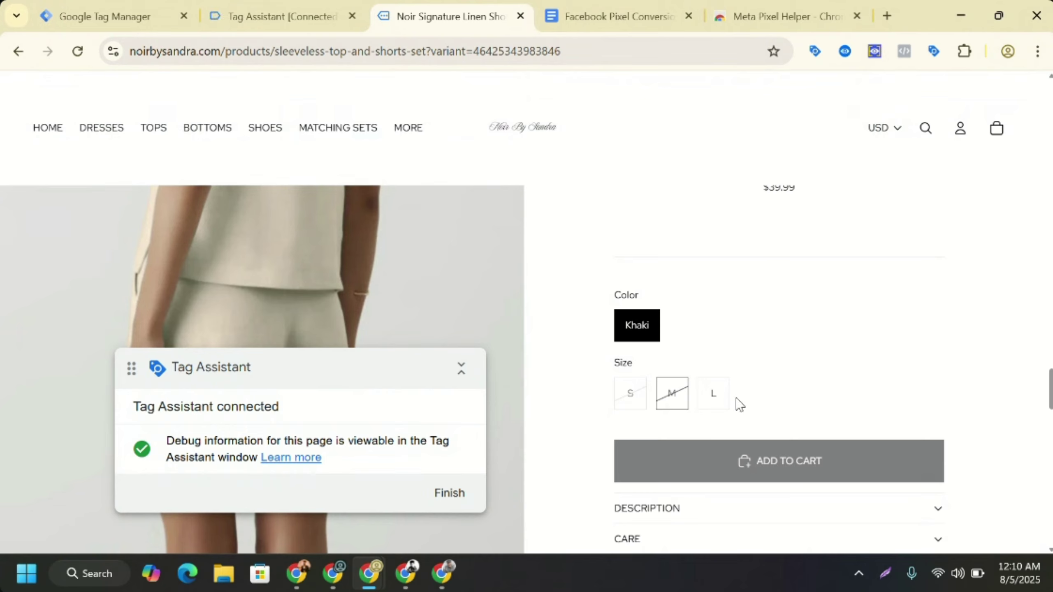
{"action": "left_click", "coordinate": [724, 405]}
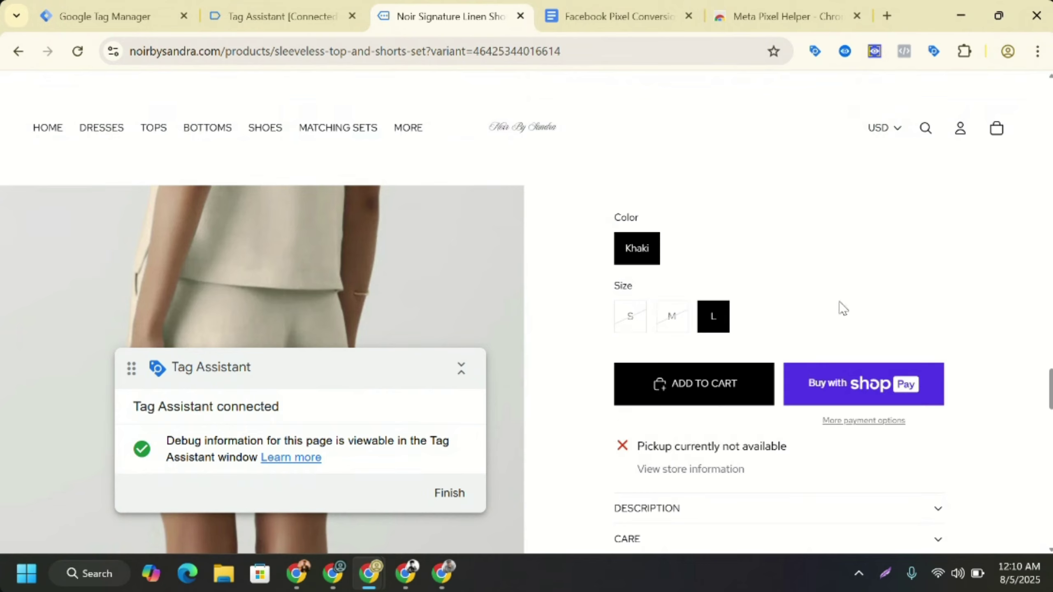
{"action": "left_click", "coordinate": [720, 389]}
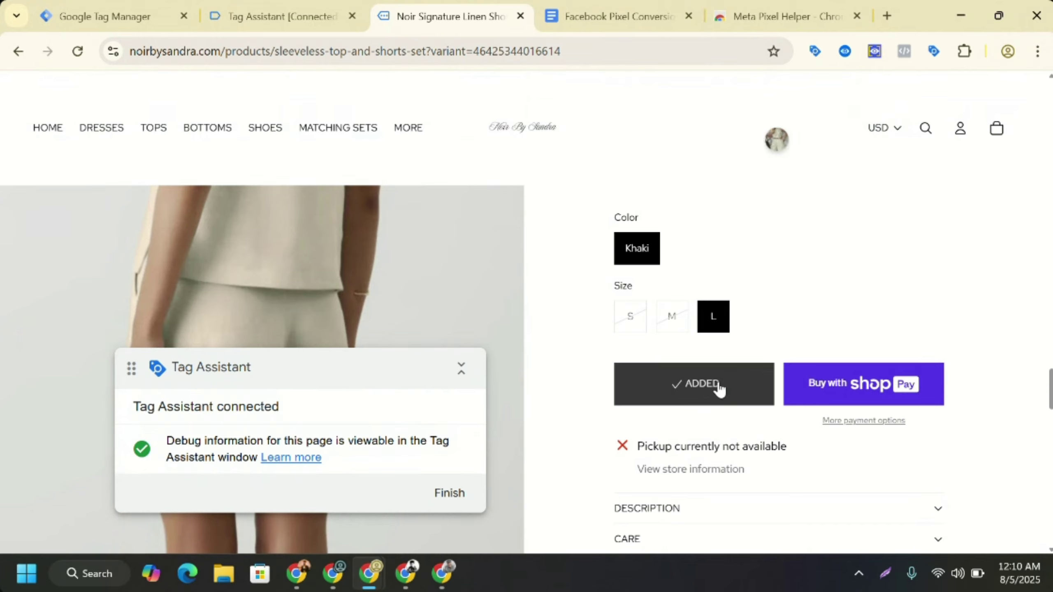
- Proceed from the cart to checkout and look over the contact and delivery form
{"action": "left_click", "coordinate": [997, 130]}
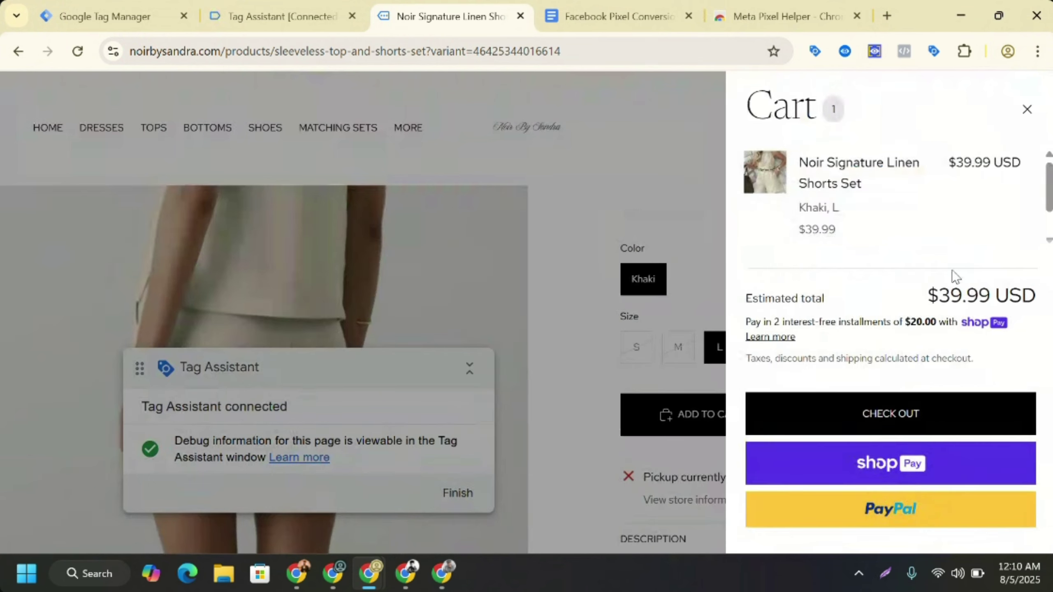
{"action": "left_click", "coordinate": [895, 411]}
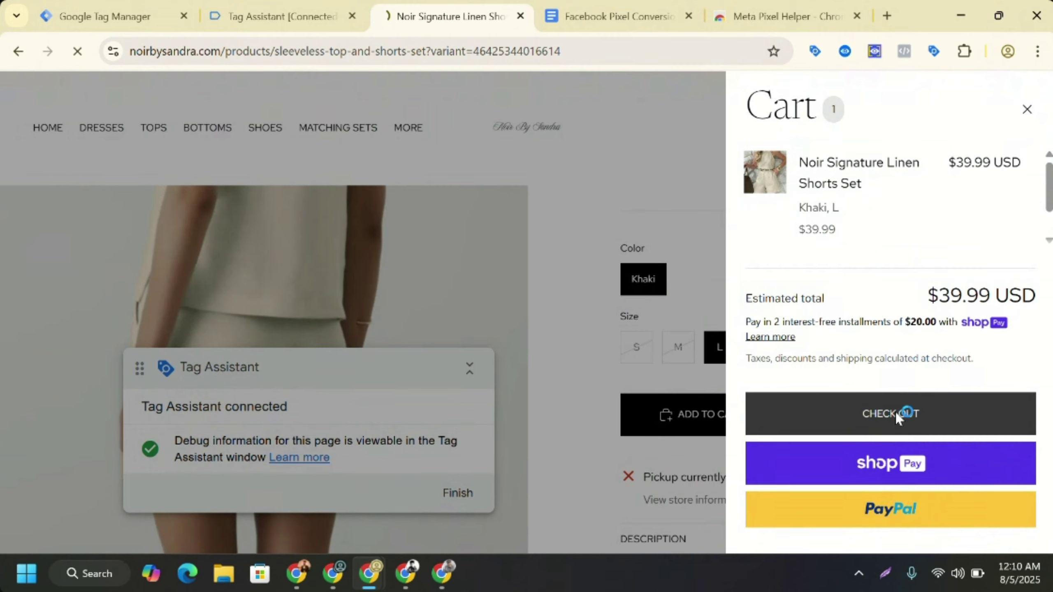
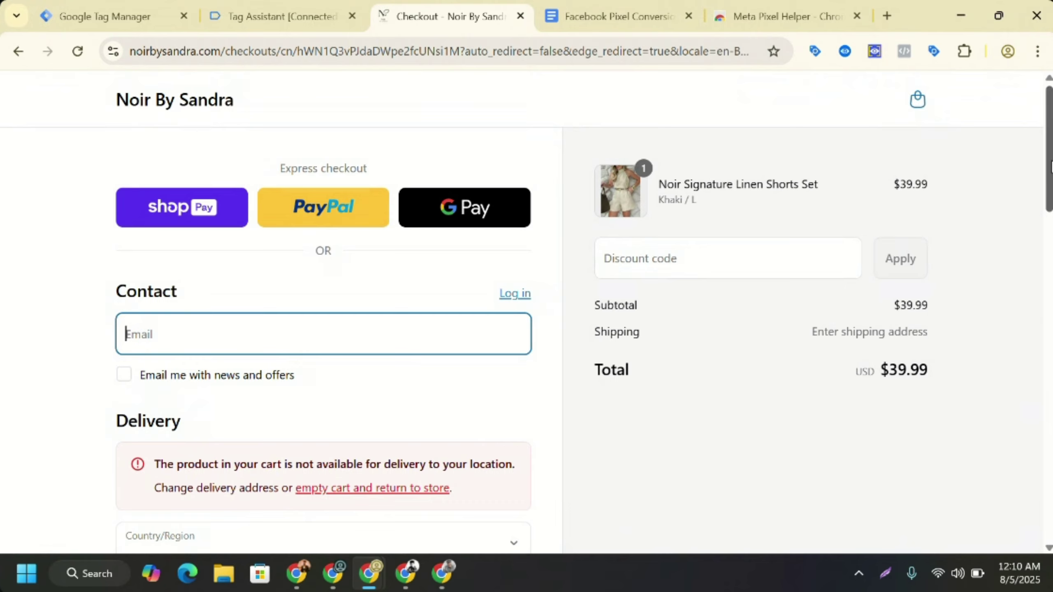
{"action": "left_click_drag", "start_coordinate": [1051, 166], "coordinate": [1044, 216]}
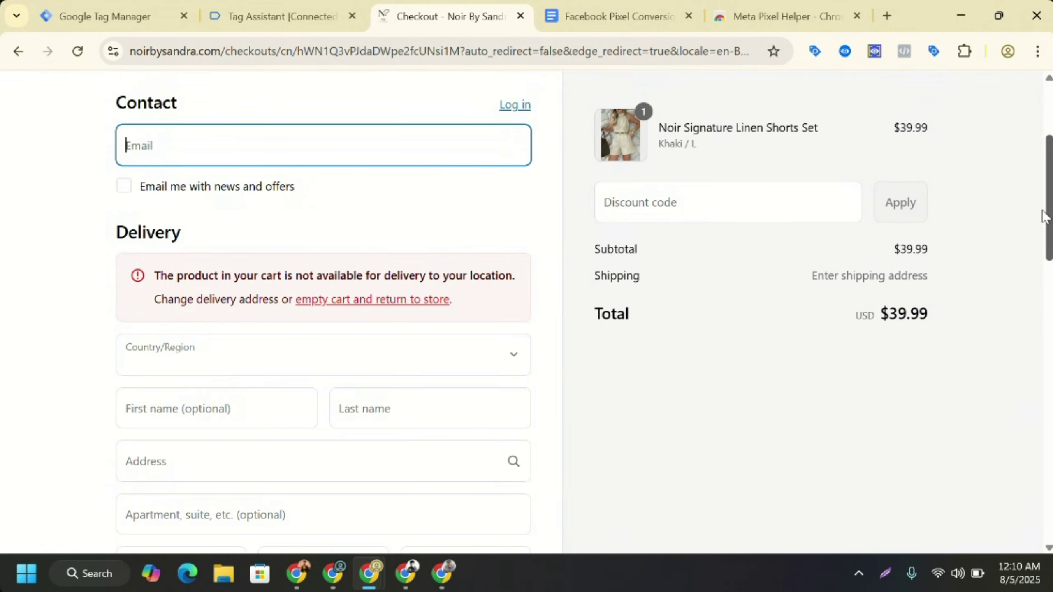
{"action": "left_click_drag", "start_coordinate": [1044, 216], "coordinate": [1047, 174]}
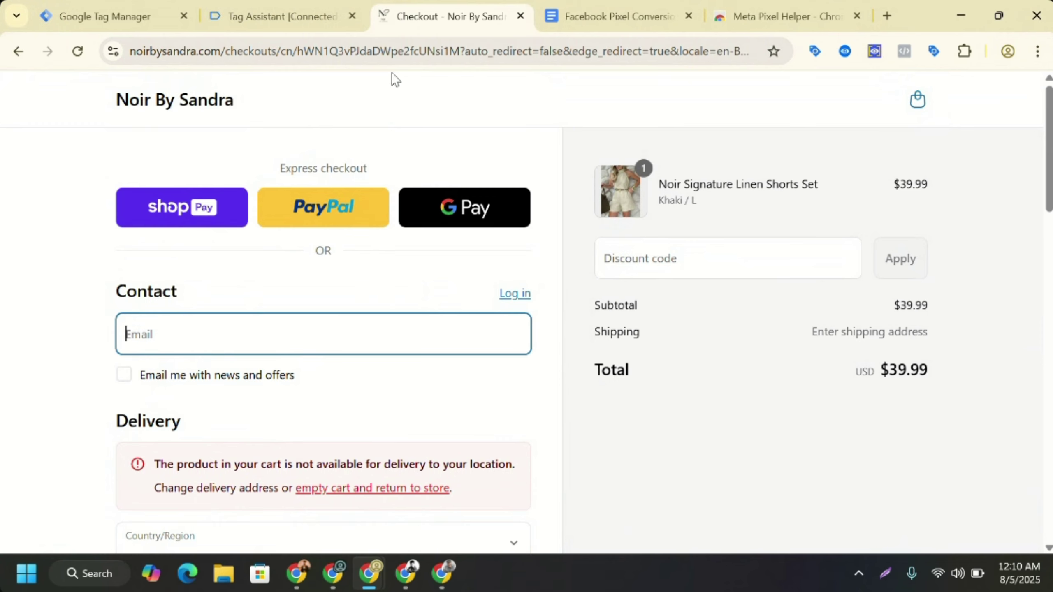
- Review the events in the Tag Assistant preview session and examine ga4_begin_checkout on the checkout page with DataLayer Checker Plus
{"action": "left_click", "coordinate": [271, 23]}
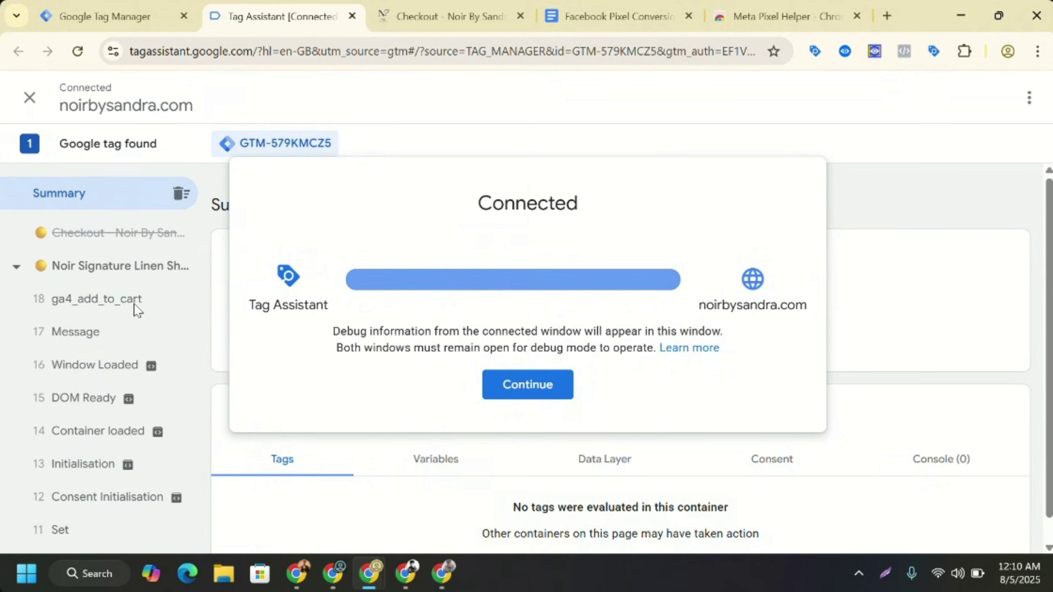
{"action": "left_click", "coordinate": [420, 12]}
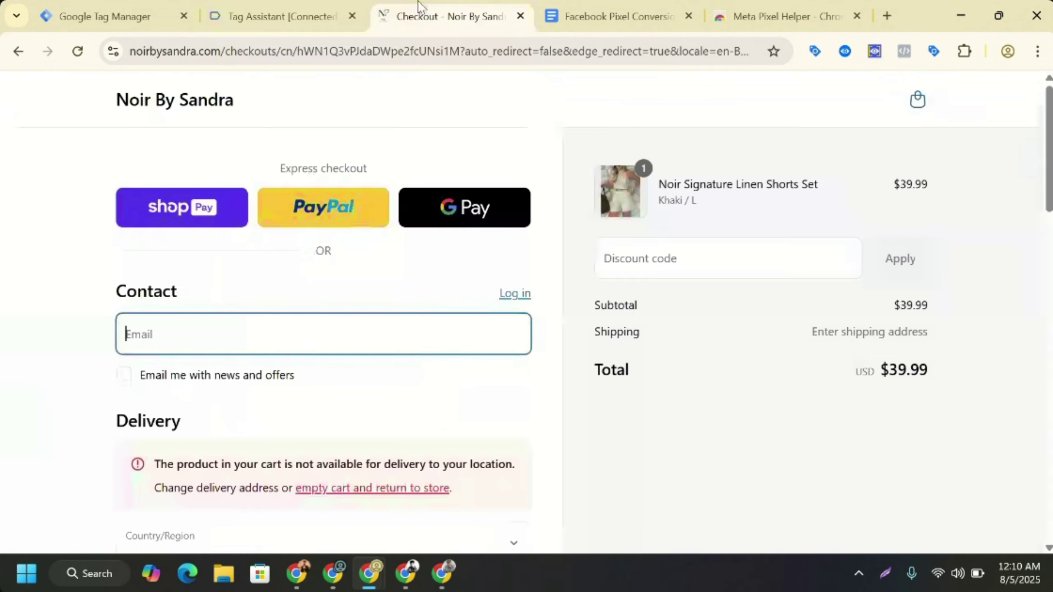
{"action": "left_click", "coordinate": [875, 51]}
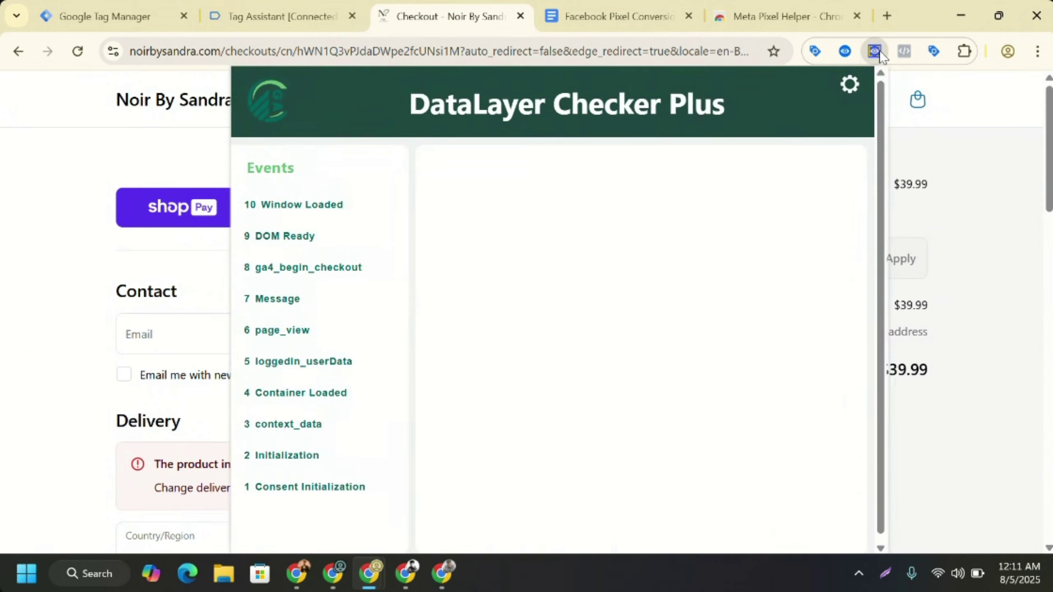
{"action": "left_click", "coordinate": [313, 280]}
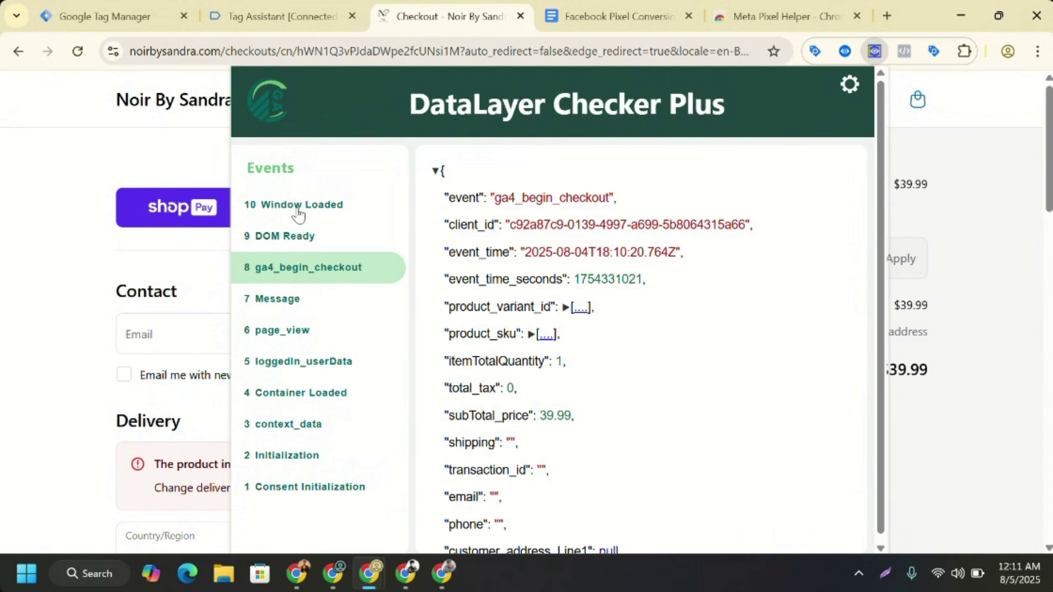
- Glance at the Tag Assistant extension and examine the event list of the connected preview session
{"action": "left_click", "coordinate": [935, 56]}
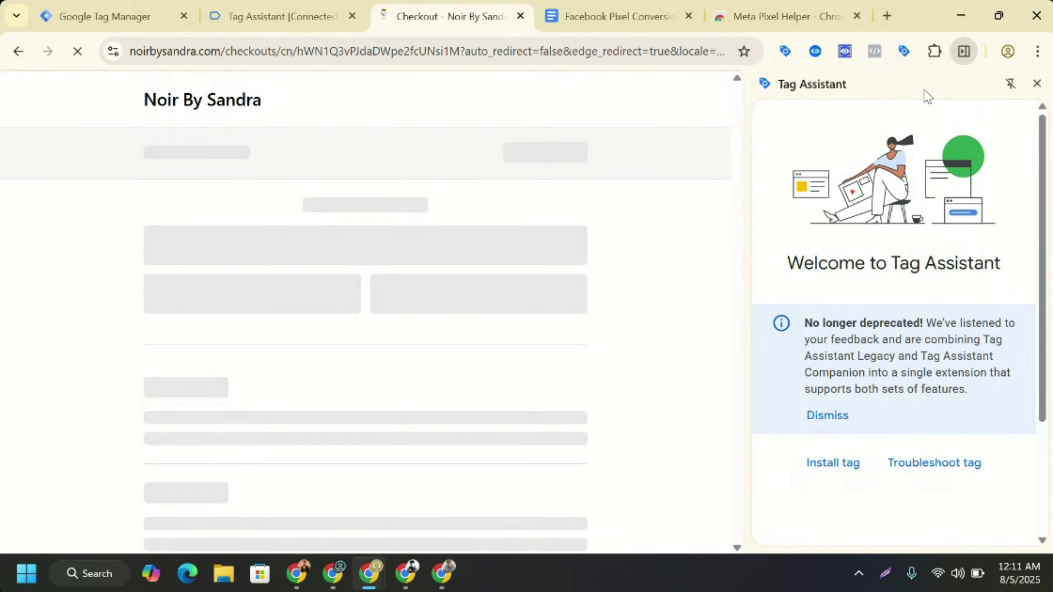
{"action": "left_click", "coordinate": [1037, 84]}
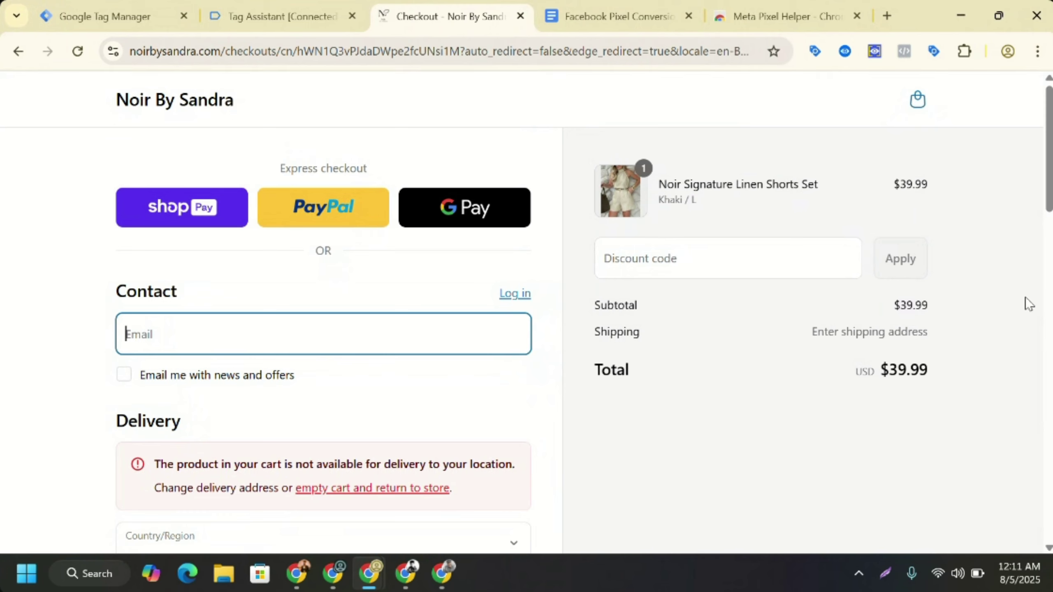
{"action": "mouse_move", "coordinate": [1050, 191]}
{"action": "left_mouse_down"}
{"action": "mouse_move", "coordinate": [1051, 514]}
{"action": "mouse_move", "coordinate": [1051, 192]}
{"action": "left_mouse_up"}
{"action": "left_click", "coordinate": [271, 6]}
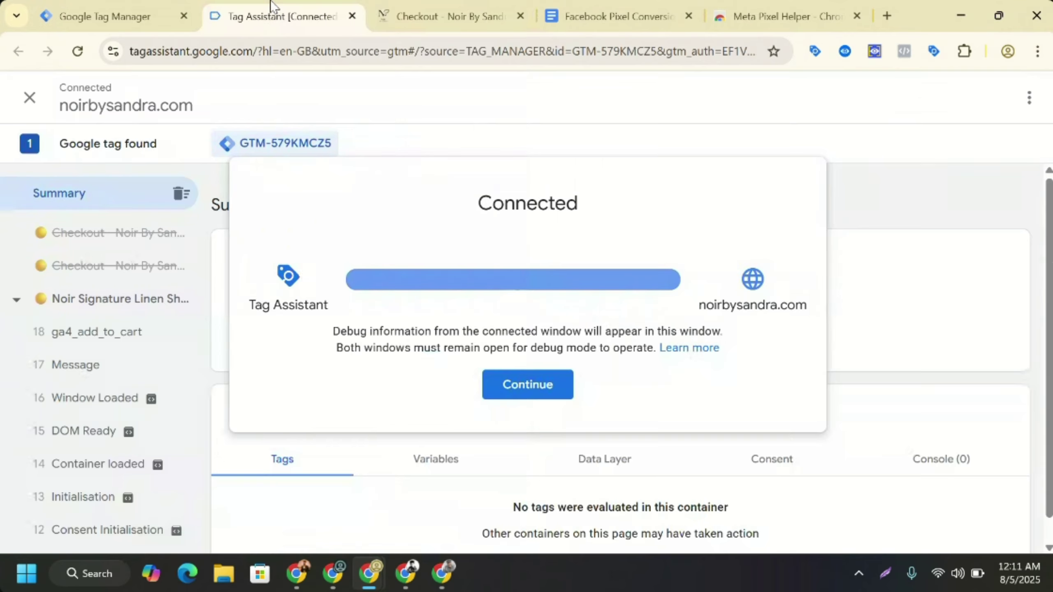
{"action": "left_click", "coordinate": [532, 390]}
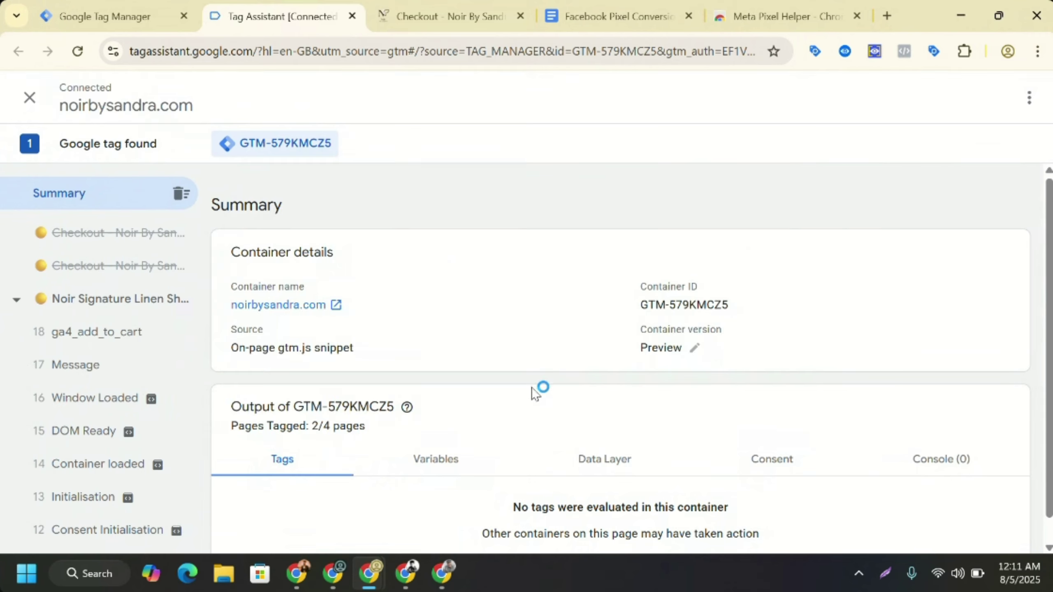
- Close the existing Tag Assistant preview and store checkout pages and return to the Google Tag Manager workspace
{"action": "left_click", "coordinate": [352, 15]}
{"action": "left_click", "coordinate": [606, 155]}
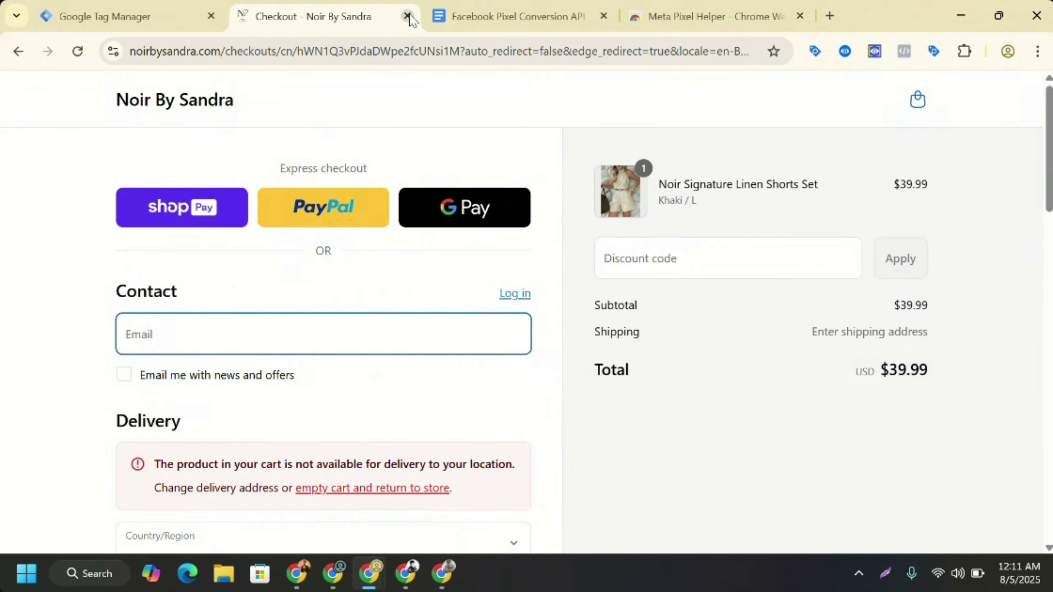
{"action": "left_click", "coordinate": [409, 16]}
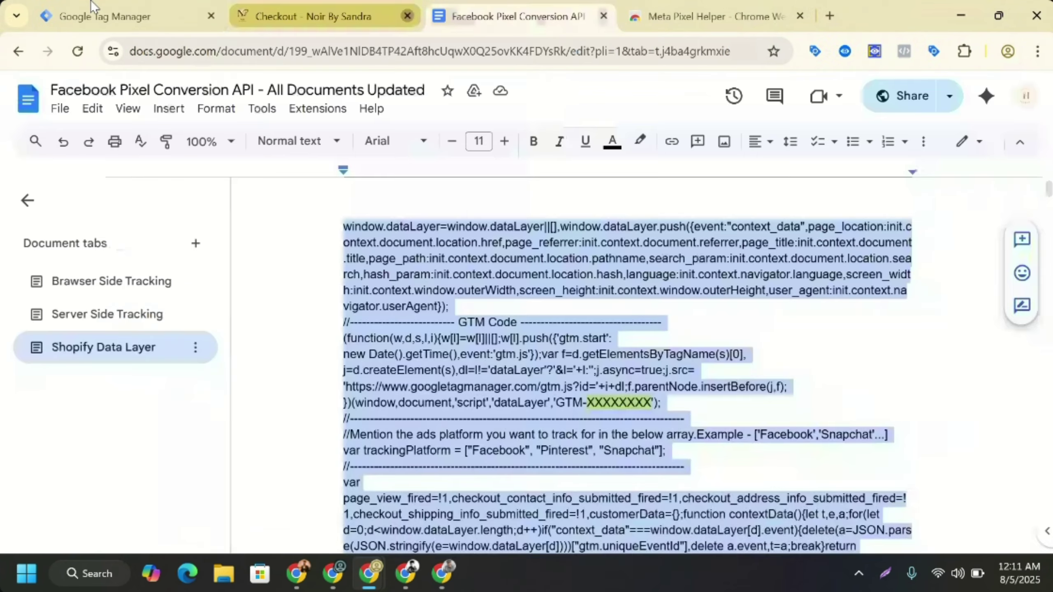
{"action": "left_click", "coordinate": [90, 5]}
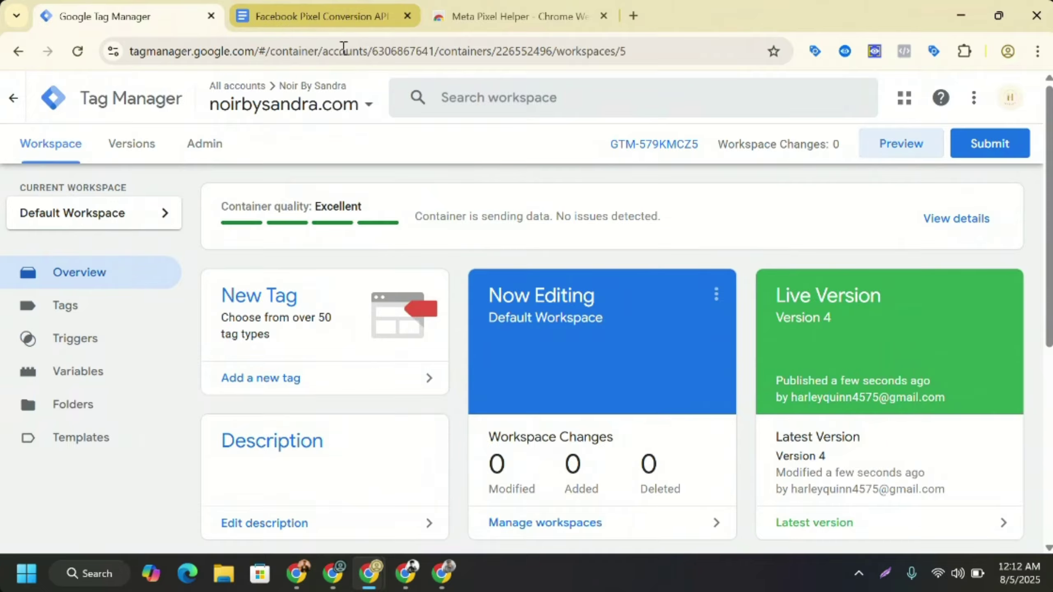
- Consult the Facebook Pixel Conversion API document, clear the code selection and go to its Brawser Side Tracking section
{"action": "left_click", "coordinate": [343, 19]}
{"action": "left_click", "coordinate": [377, 238]}
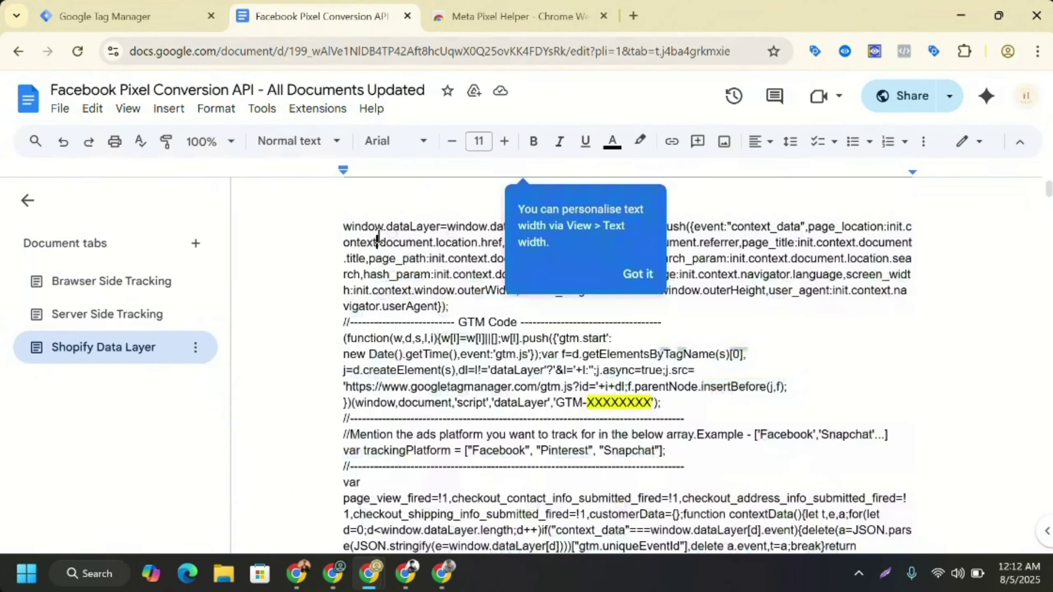
{"action": "left_click", "coordinate": [83, 286]}
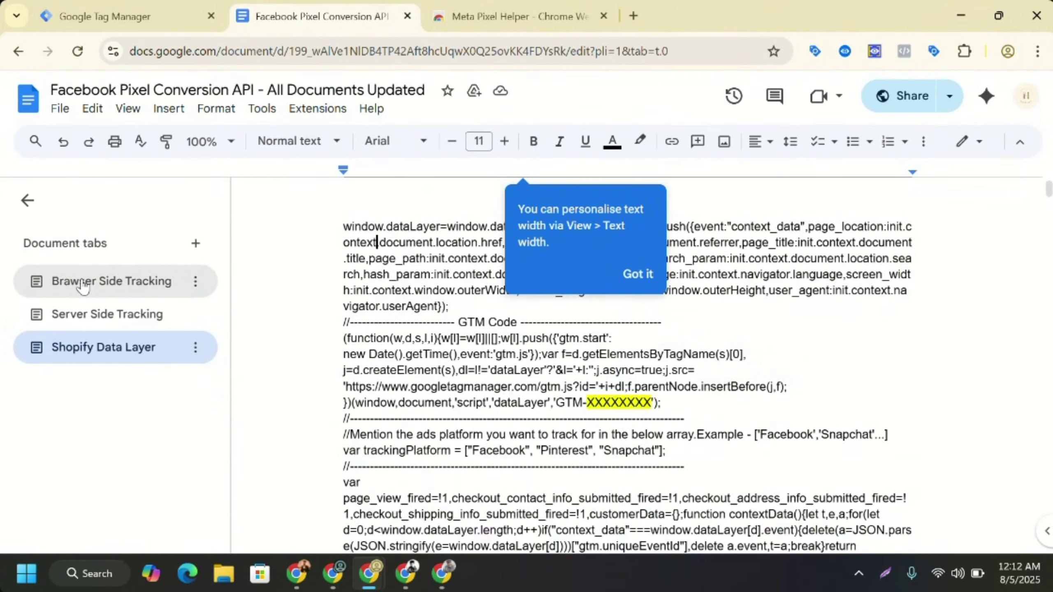
{"action": "left_click", "coordinate": [72, 9]}
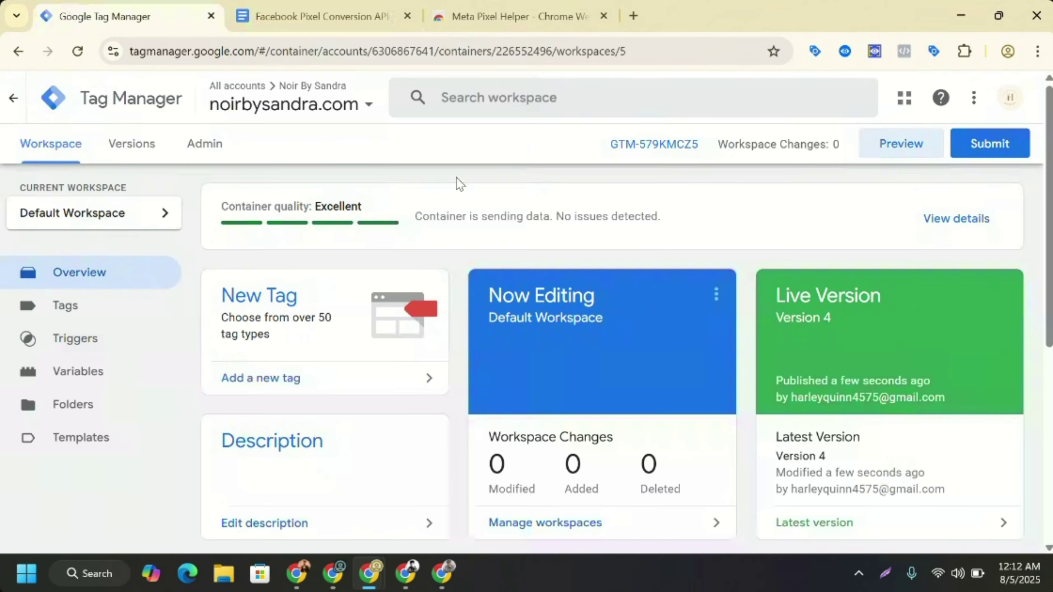
{"action": "left_click", "coordinate": [924, 146]}
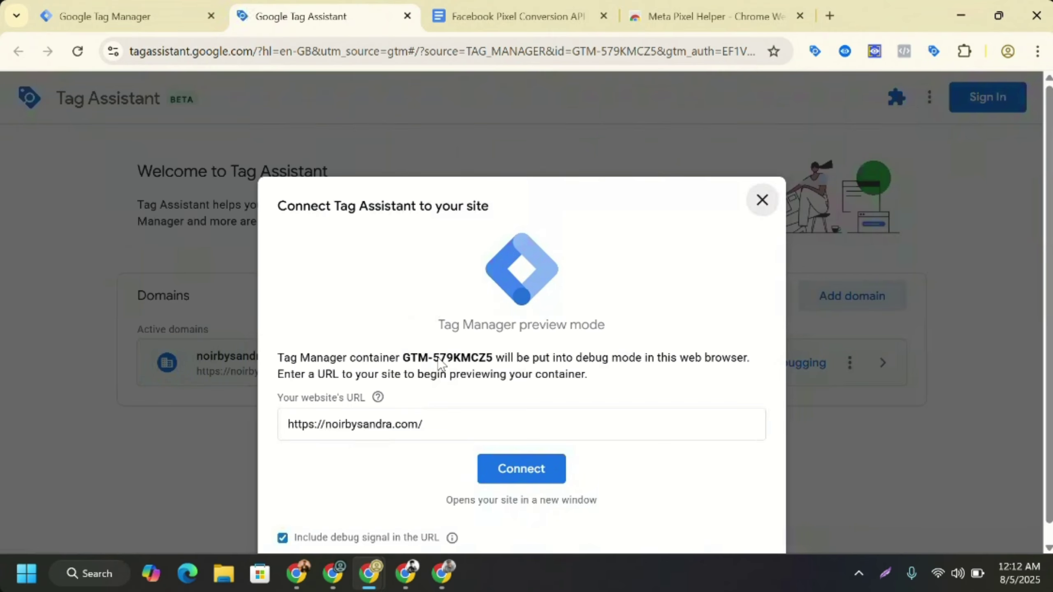
{"action": "left_click", "coordinate": [519, 470]}
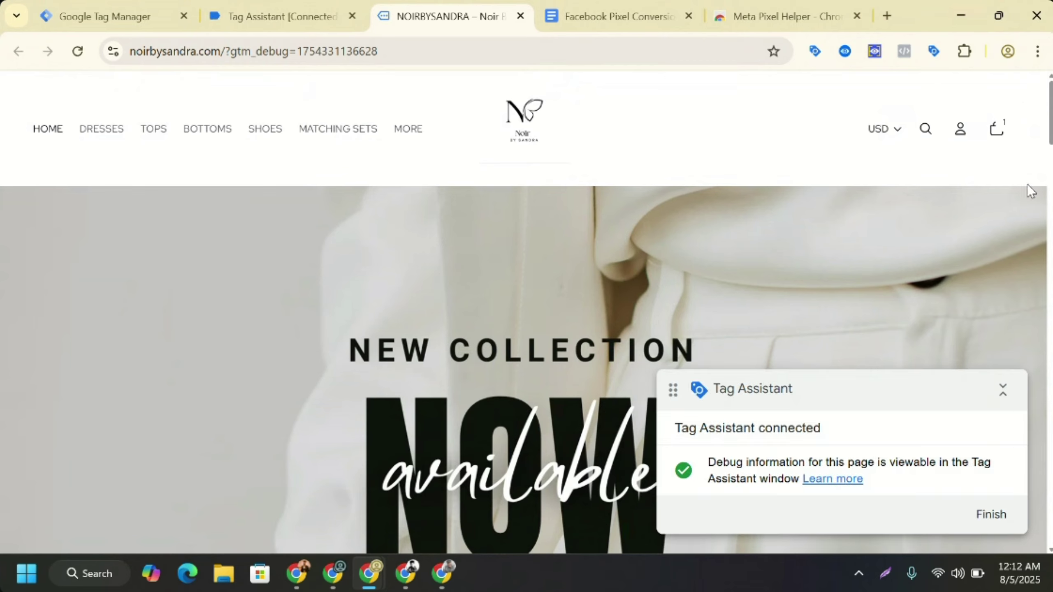
- Open the Lime Light Romper on the debug store page and add it in Yellow-Green, size S, to the cart
{"action": "left_click_drag", "start_coordinate": [1050, 143], "coordinate": [1028, 249]}
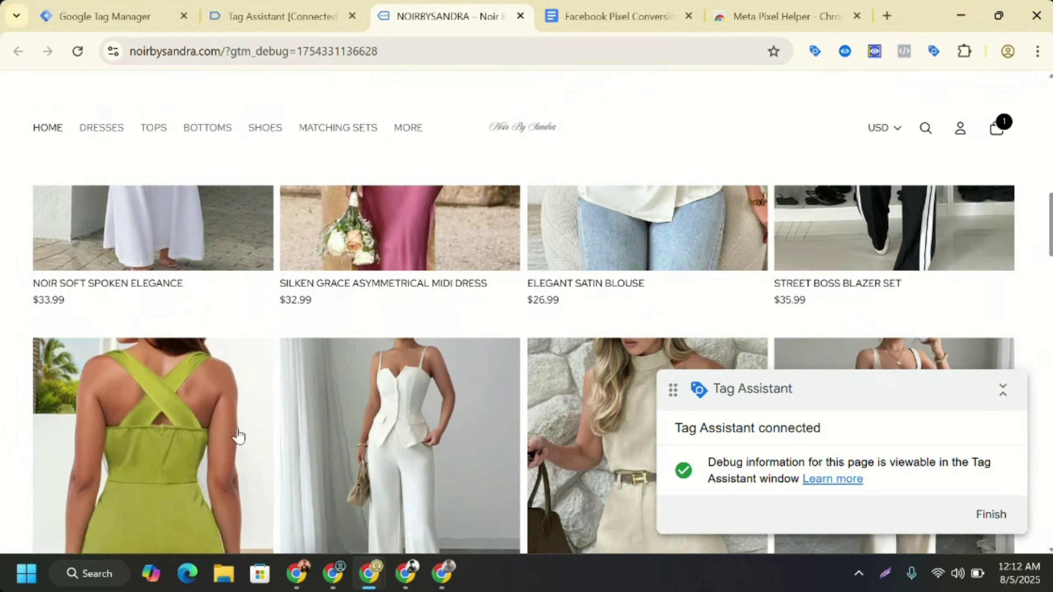
{"action": "left_click", "coordinate": [238, 433]}
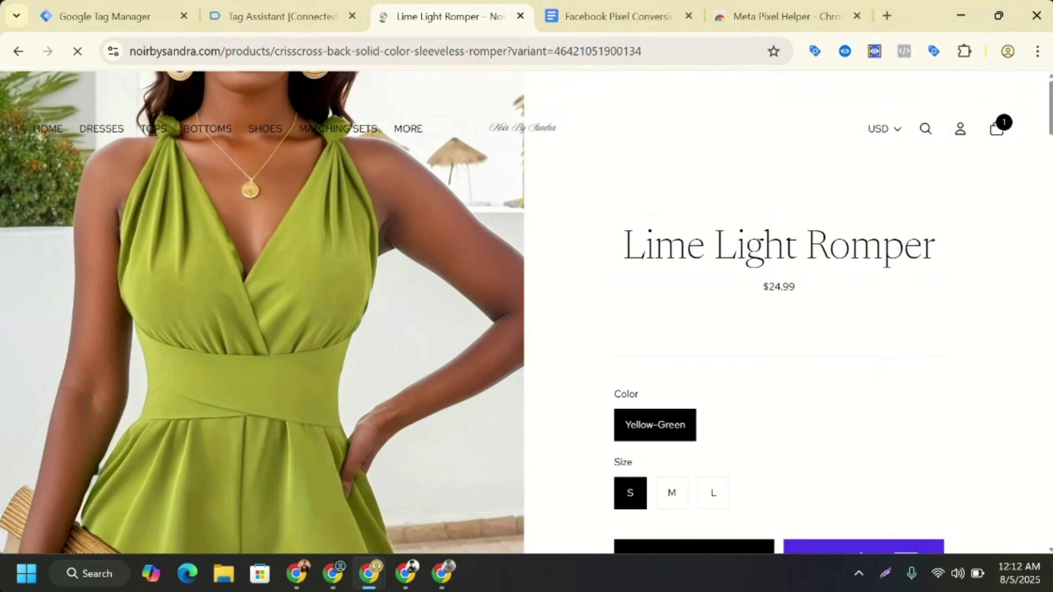
{"action": "scroll", "coordinate": [263, 311], "scroll_direction": "down", "scroll_amount": 10}
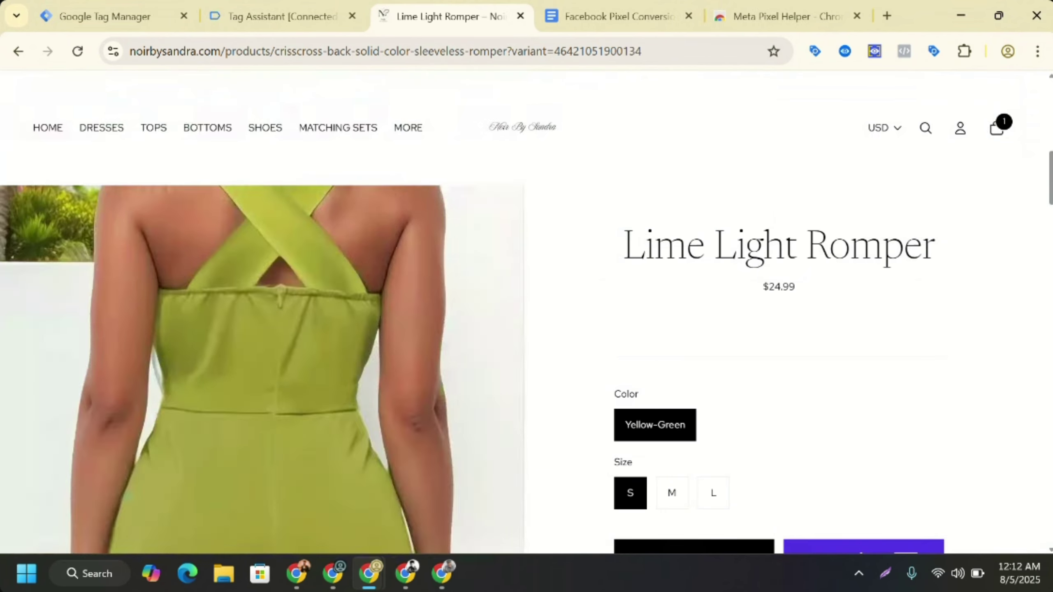
{"action": "scroll", "coordinate": [263, 369], "scroll_direction": "down", "scroll_amount": 10}
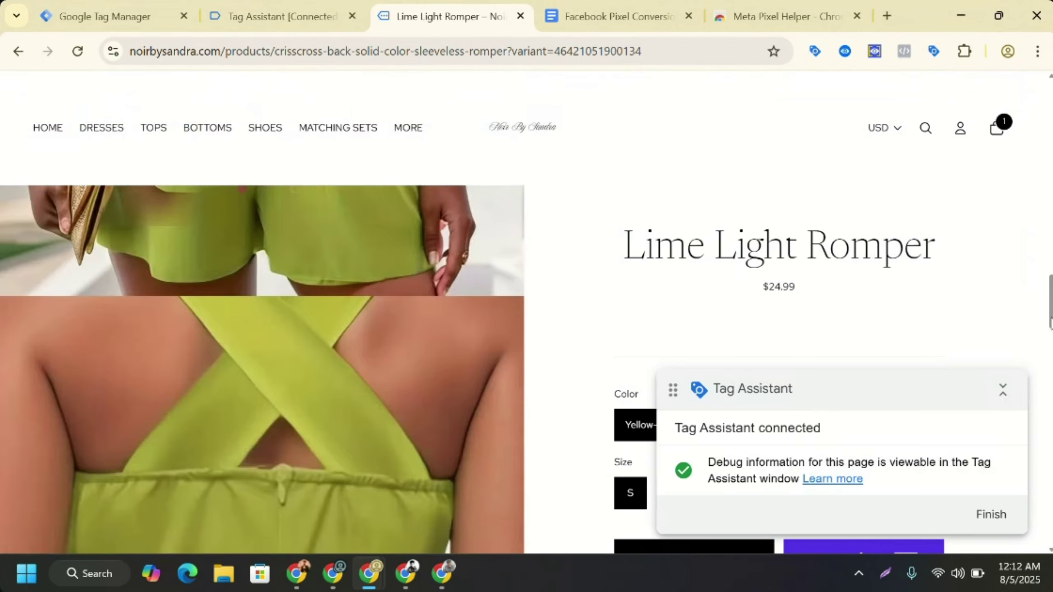
{"action": "scroll", "coordinate": [263, 369], "scroll_direction": "down", "scroll_amount": 6}
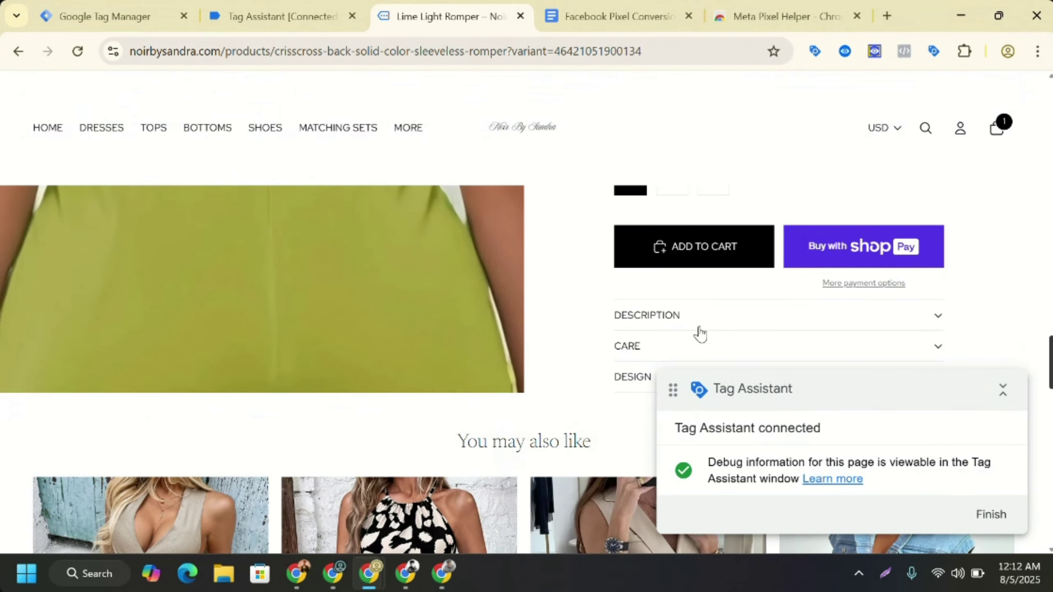
{"action": "left_click", "coordinate": [709, 249]}
- Proceed from the cart to checkout and view the checkout events in the Tag Assistant preview session
{"action": "left_click", "coordinate": [997, 132]}
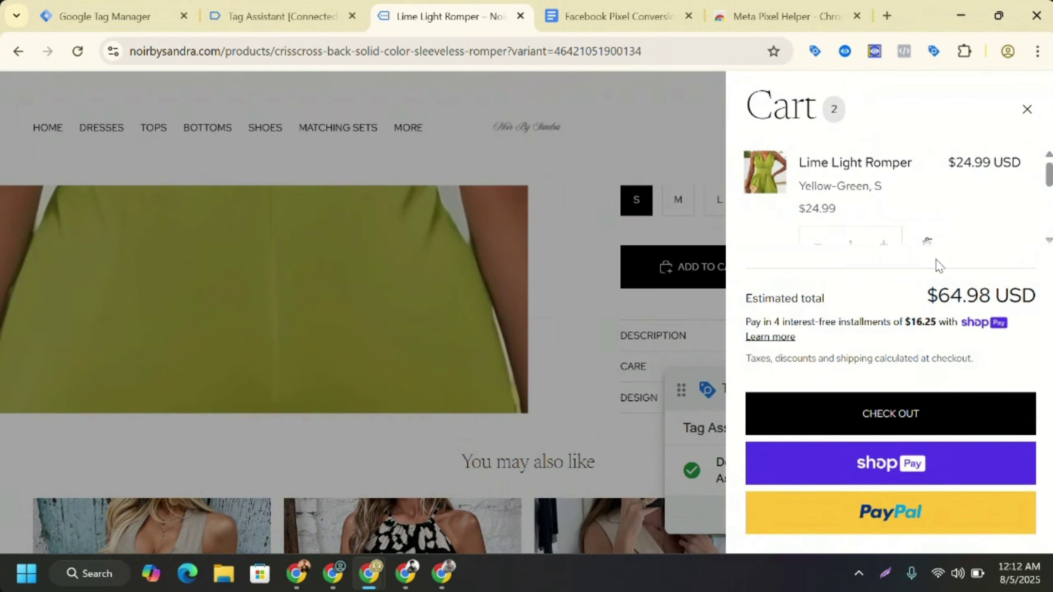
{"action": "left_click", "coordinate": [942, 418]}
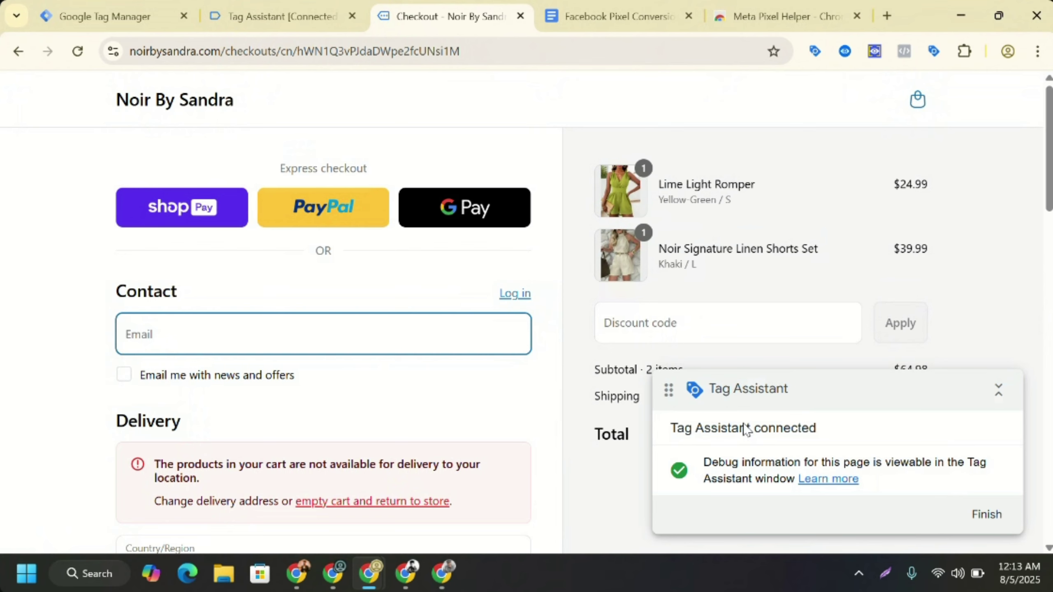
{"action": "left_click", "coordinate": [258, 27]}
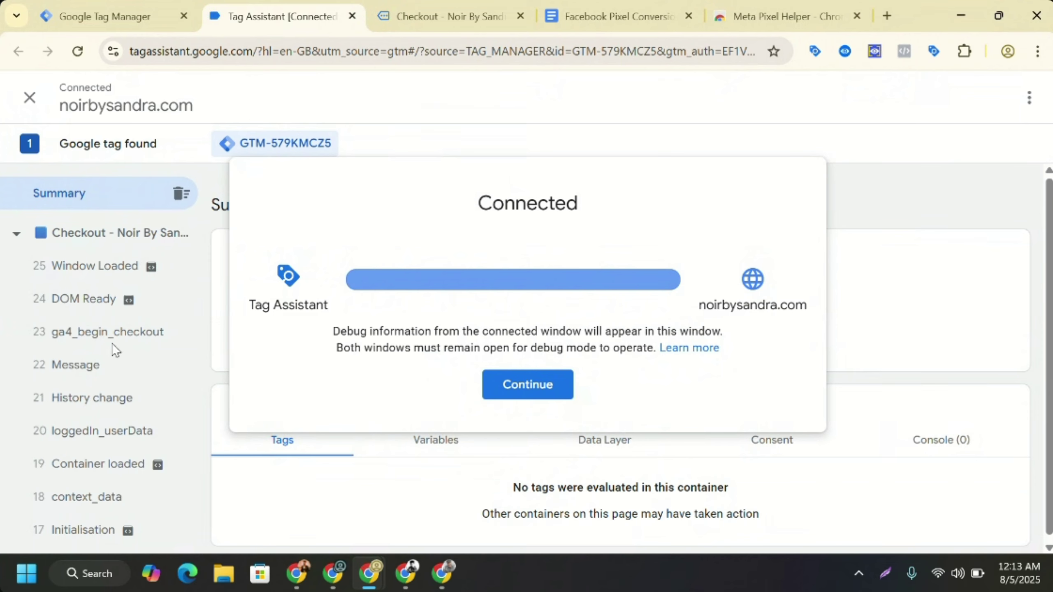
- Look over the checkout page, including the contact, payment and discount code fields
{"action": "left_click", "coordinate": [427, 15]}
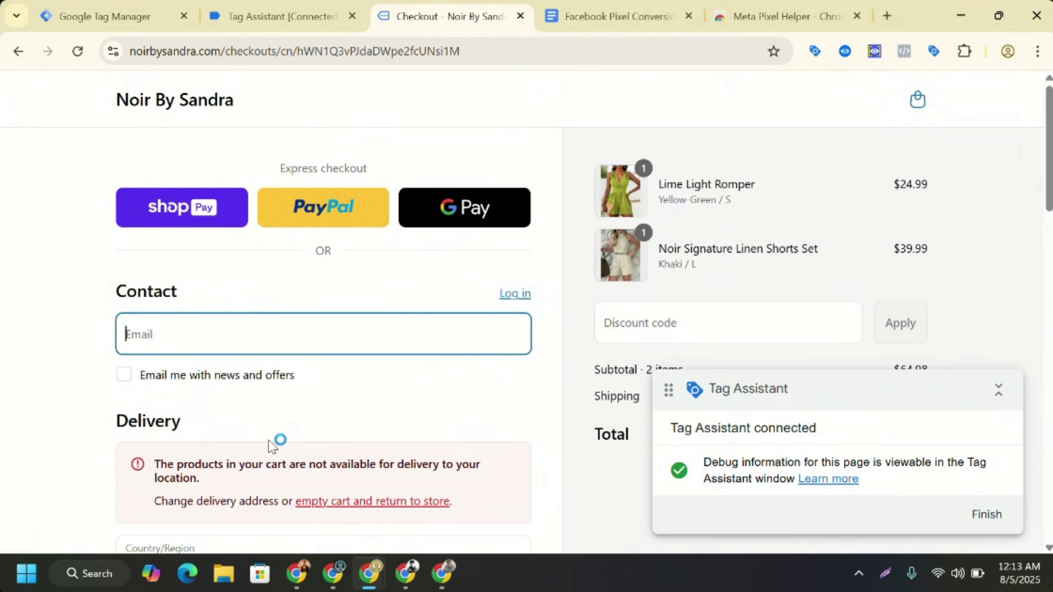
{"action": "left_click_drag", "start_coordinate": [1048, 125], "coordinate": [1042, 498]}
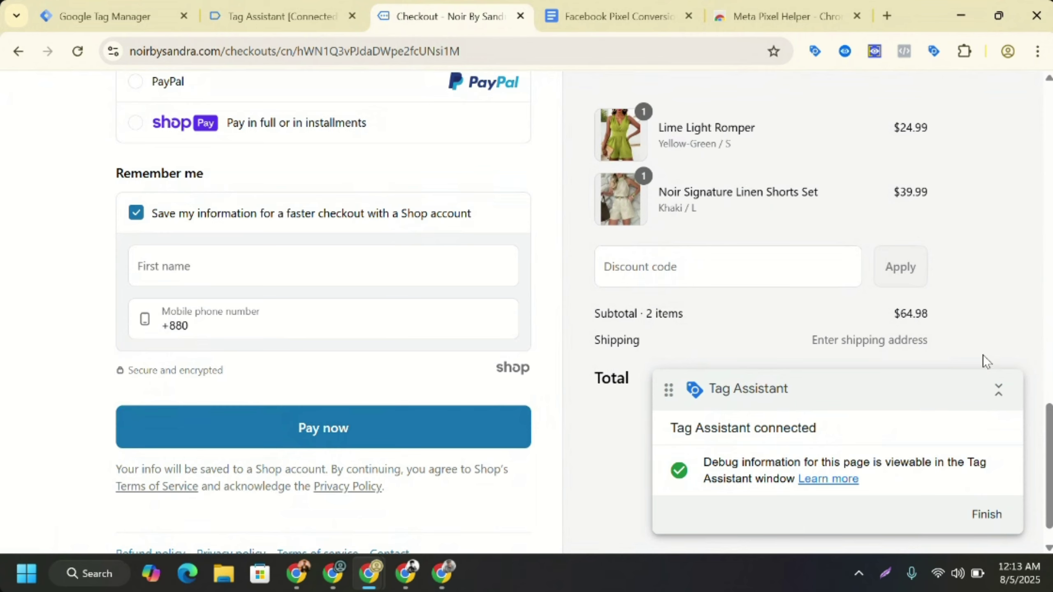
{"action": "left_click_drag", "start_coordinate": [1040, 436], "coordinate": [1044, 349]}
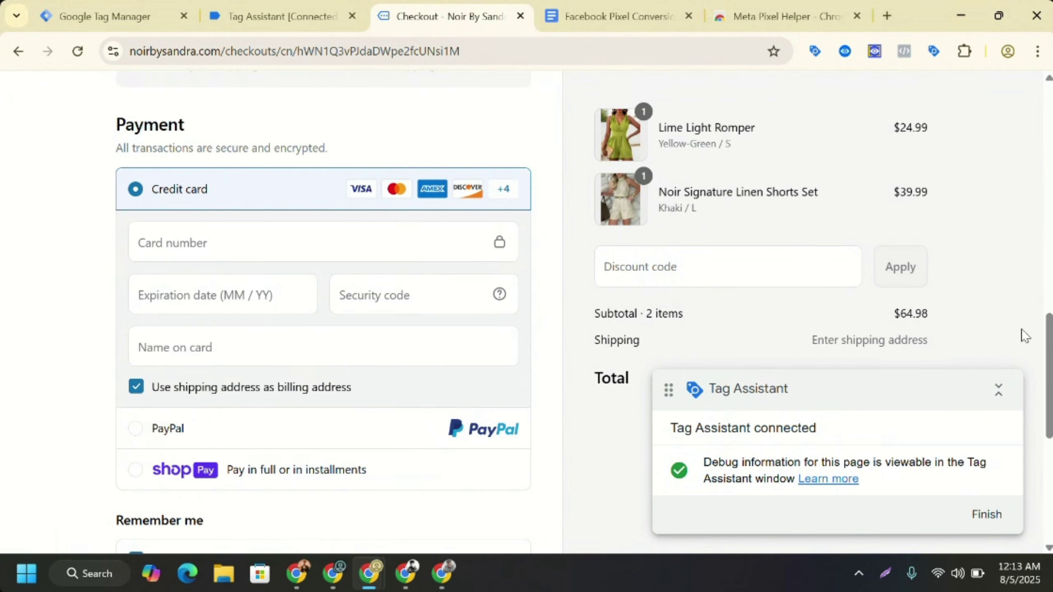
{"action": "left_click", "coordinate": [705, 271]}
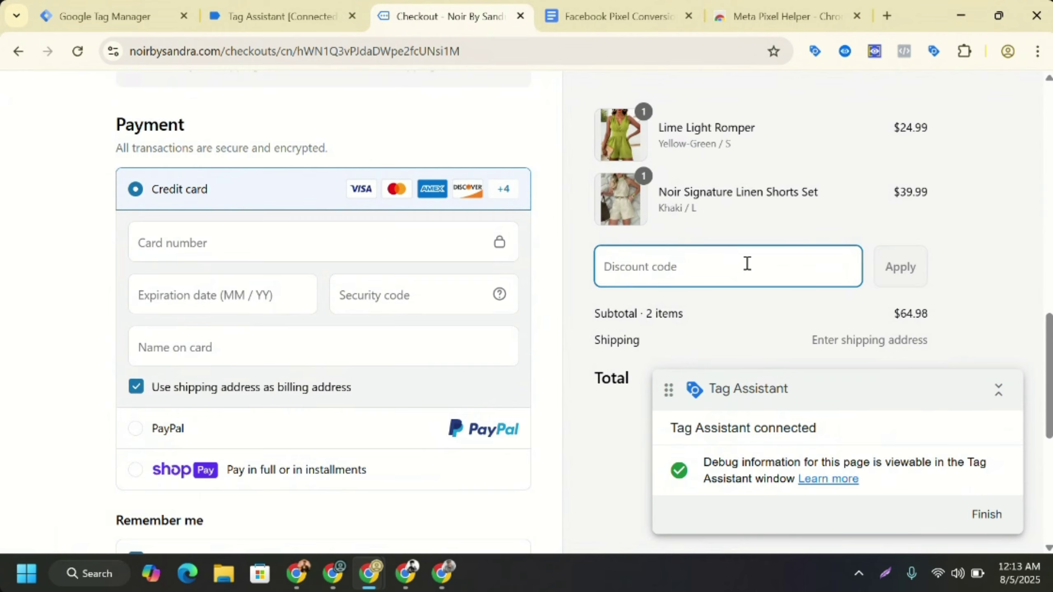
{"action": "left_click_drag", "start_coordinate": [1046, 338], "coordinate": [1028, 101]}
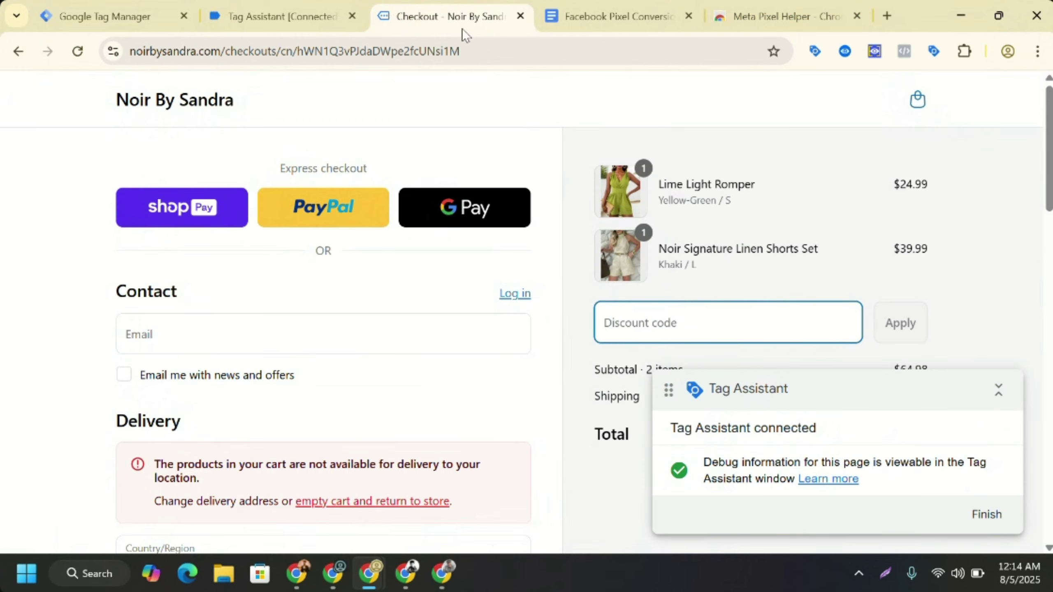
- Dismiss the connection notice in Tag Assistant and review the container summary and recorded checkout events
{"action": "left_click", "coordinate": [269, 6]}
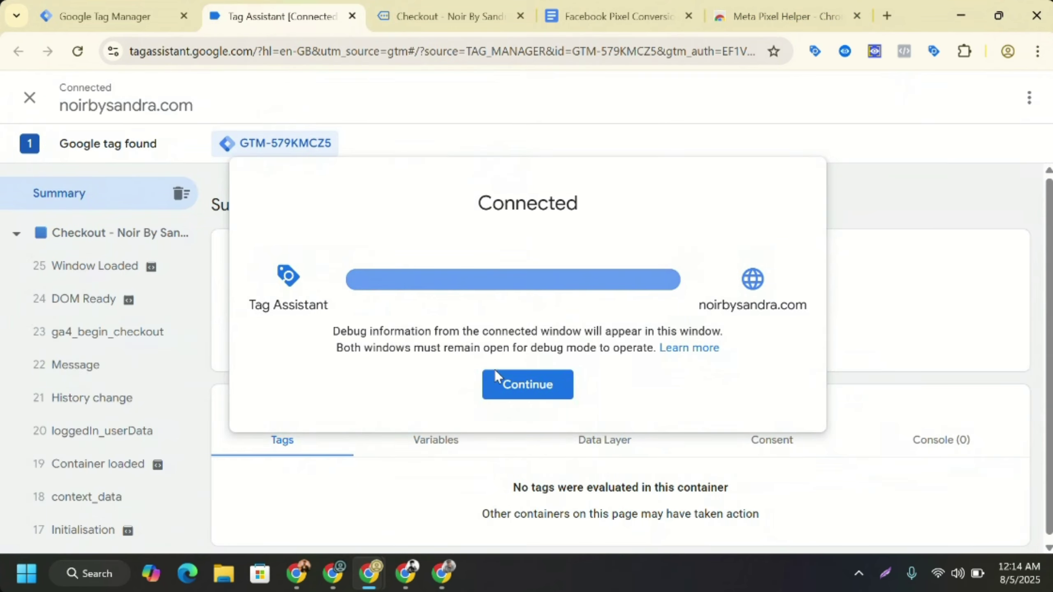
{"action": "left_click", "coordinate": [501, 383]}
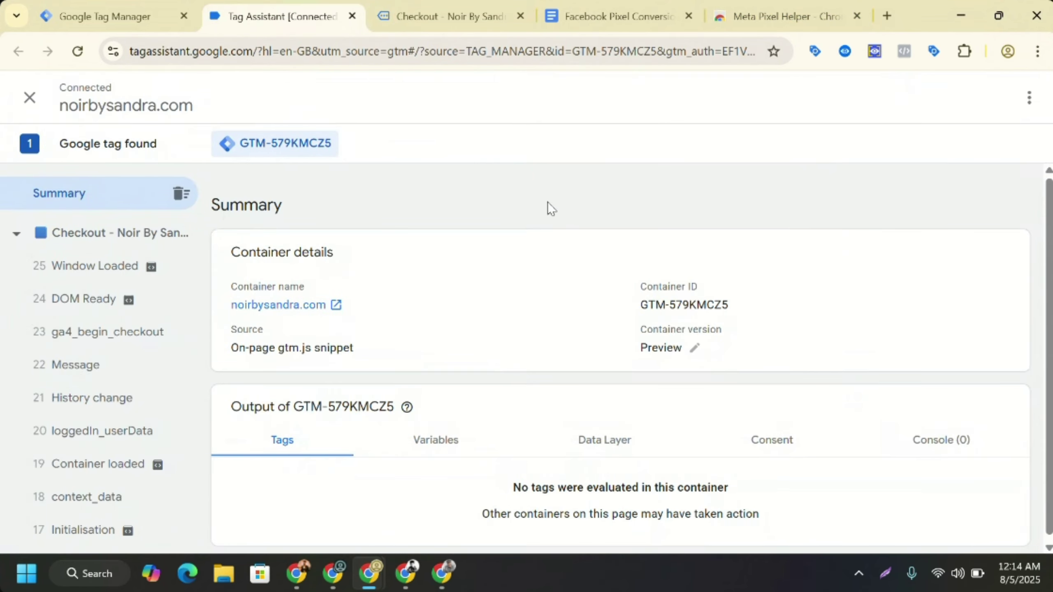
{"action": "left_click_drag", "start_coordinate": [1051, 245], "coordinate": [1051, 289]}
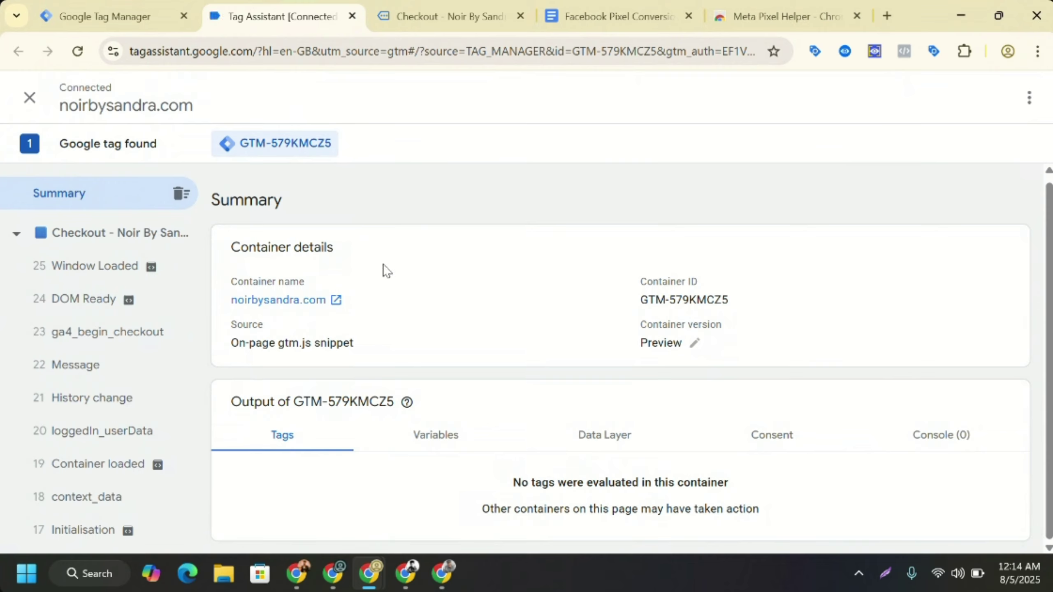
{"action": "left_click_drag", "start_coordinate": [195, 271], "coordinate": [194, 245]}
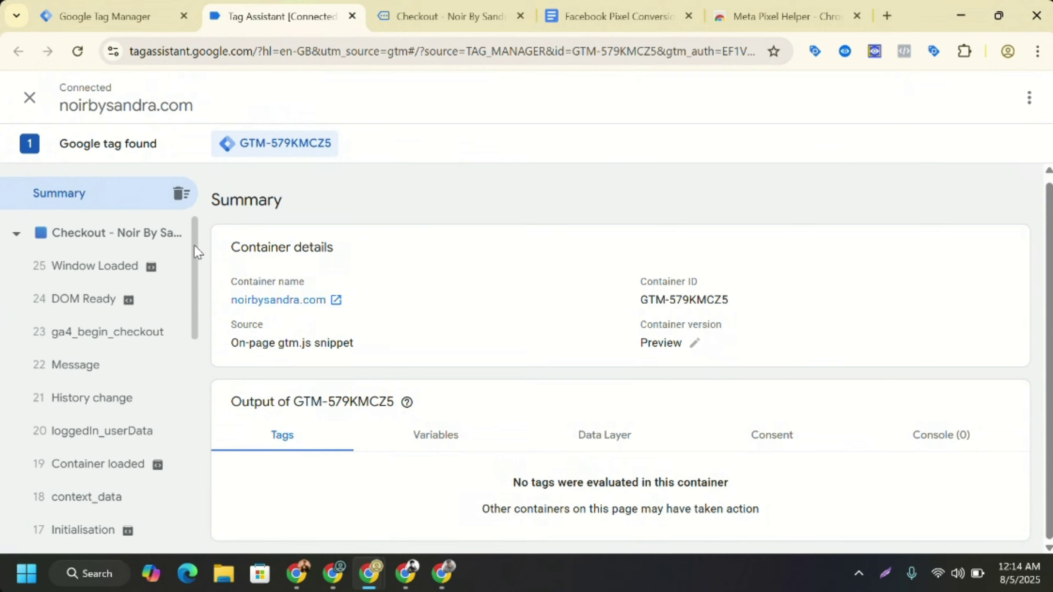
{"action": "scroll", "coordinate": [195, 245], "scroll_direction": "down", "scroll_amount": 1}
{"action": "scroll", "coordinate": [195, 247], "scroll_direction": "up", "scroll_amount": 1}
- Switch to the Shopify admin and look over the pixels listed in the Customer events settings
{"action": "left_click", "coordinate": [334, 574]}
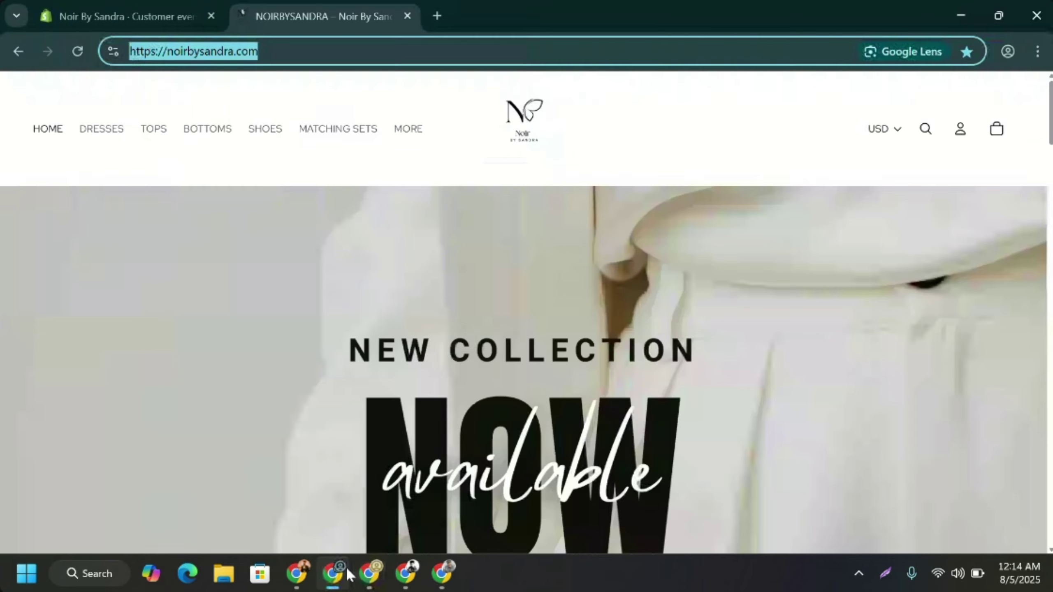
{"action": "left_click", "coordinate": [50, 12]}
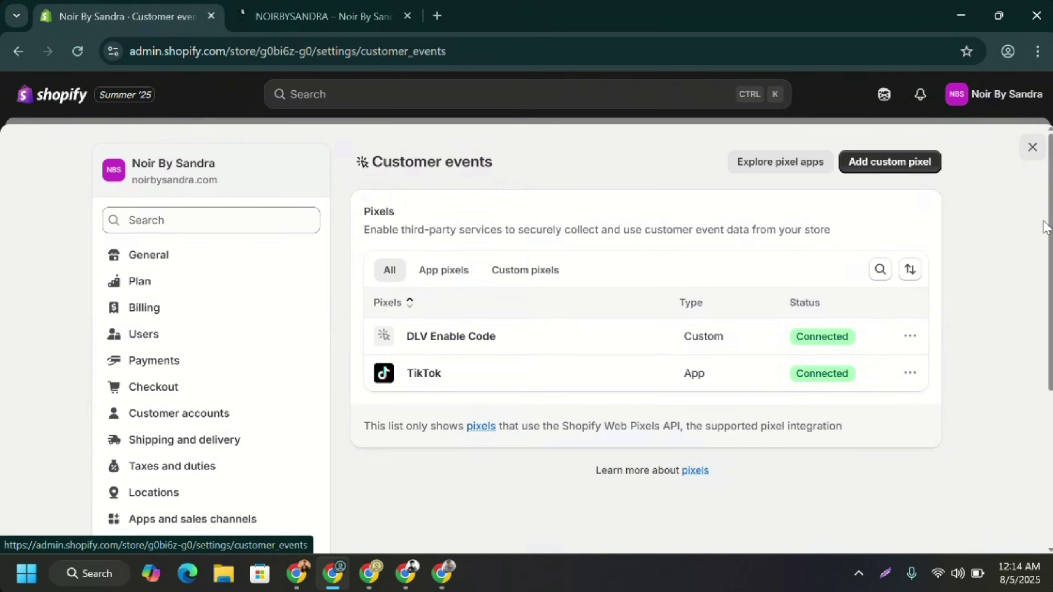
{"action": "left_click_drag", "start_coordinate": [1052, 214], "coordinate": [1040, 411]}
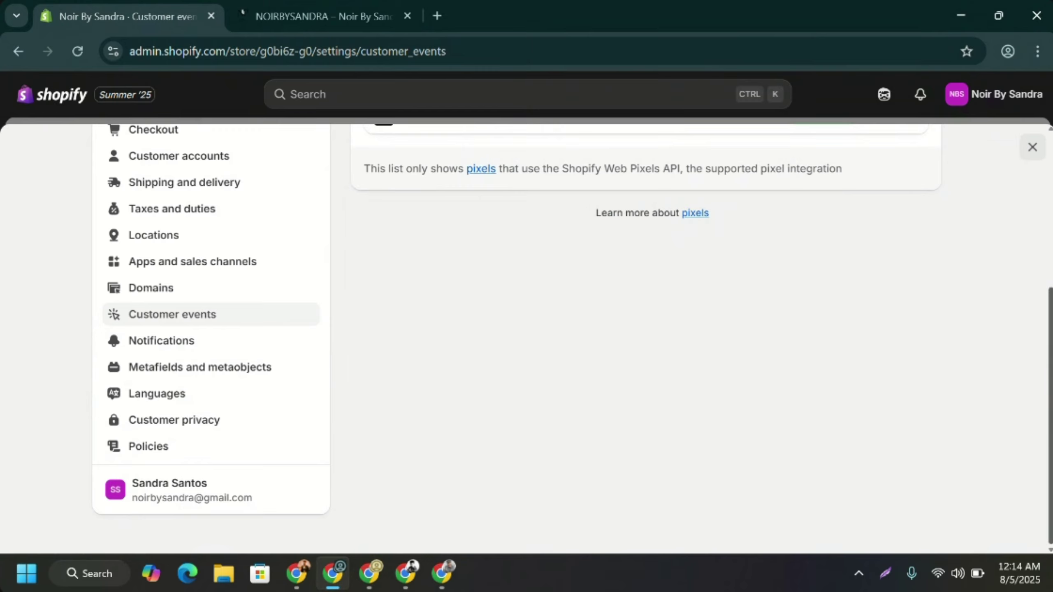
{"action": "scroll", "coordinate": [573, 336], "scroll_direction": "up", "scroll_amount": 5}
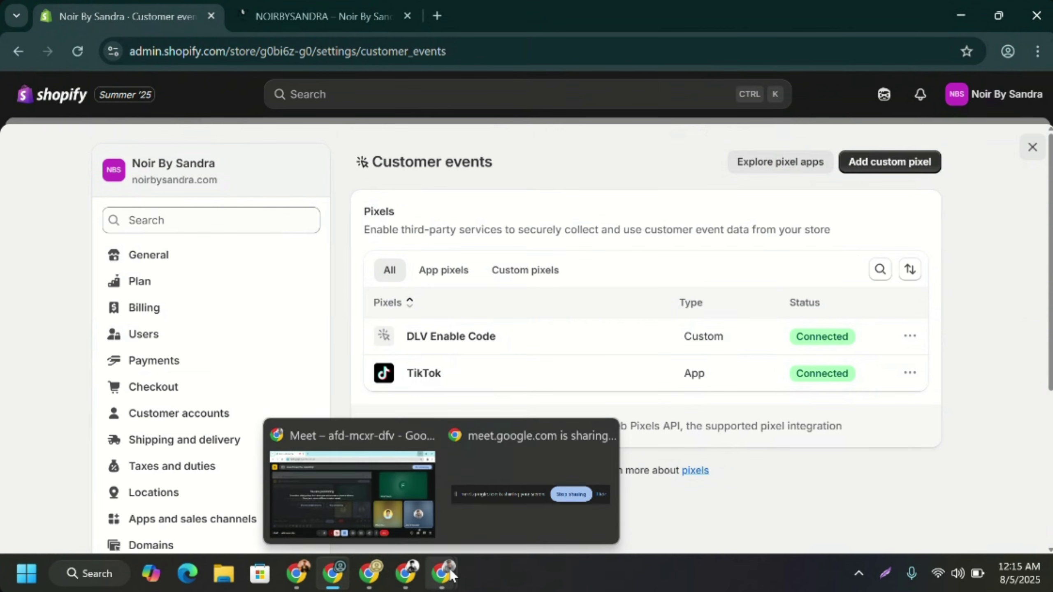
- Return to Google Tag Manager and open the Community Template Gallery for importing a tag template
{"action": "left_click", "coordinate": [380, 585]}
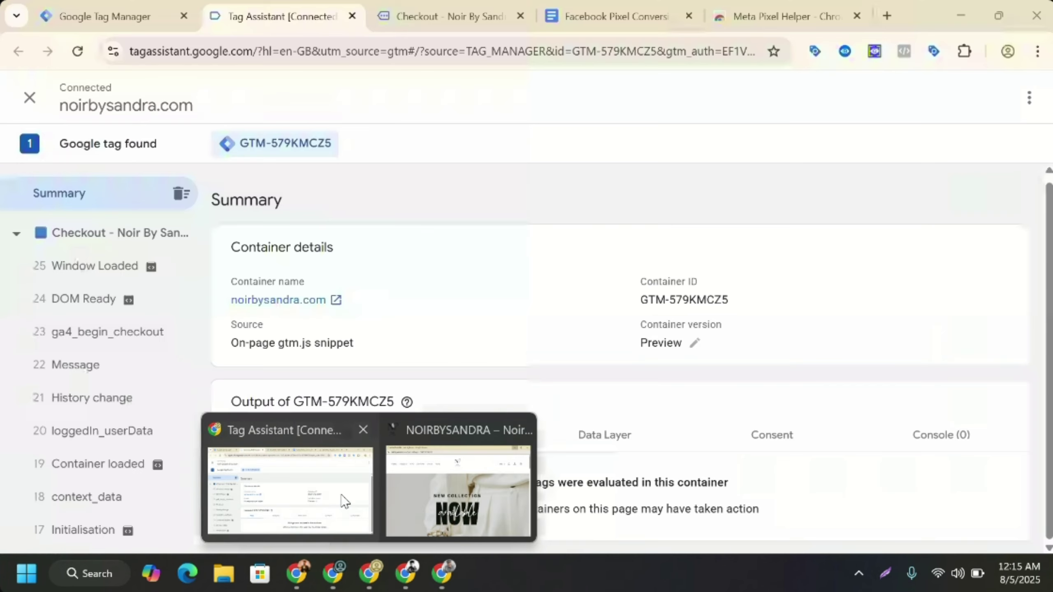
{"action": "left_click", "coordinate": [299, 490]}
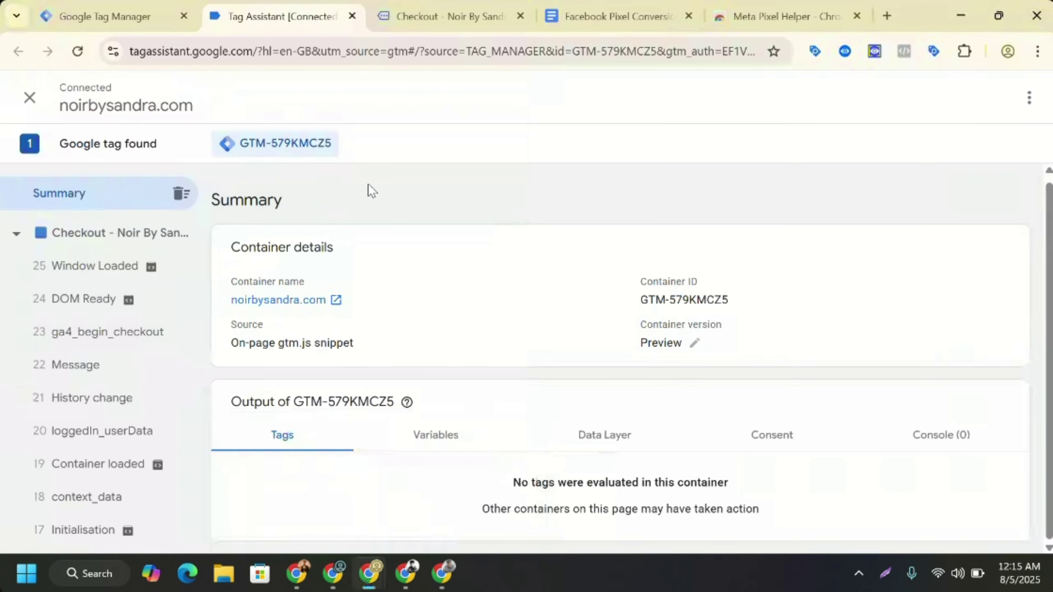
{"action": "left_click", "coordinate": [106, 6]}
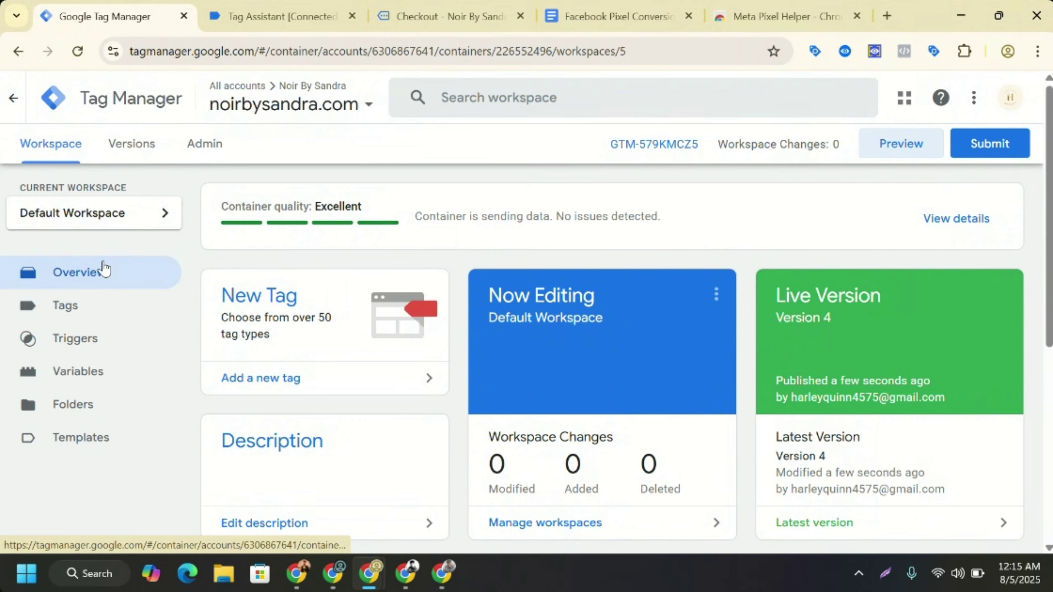
{"action": "left_click", "coordinate": [96, 446]}
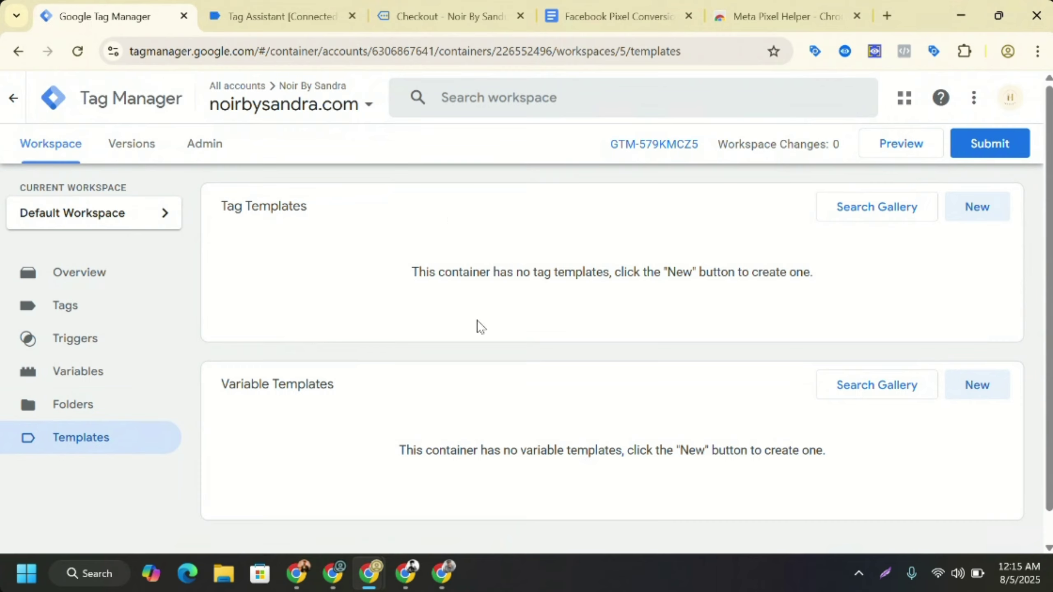
{"action": "left_click", "coordinate": [848, 211]}
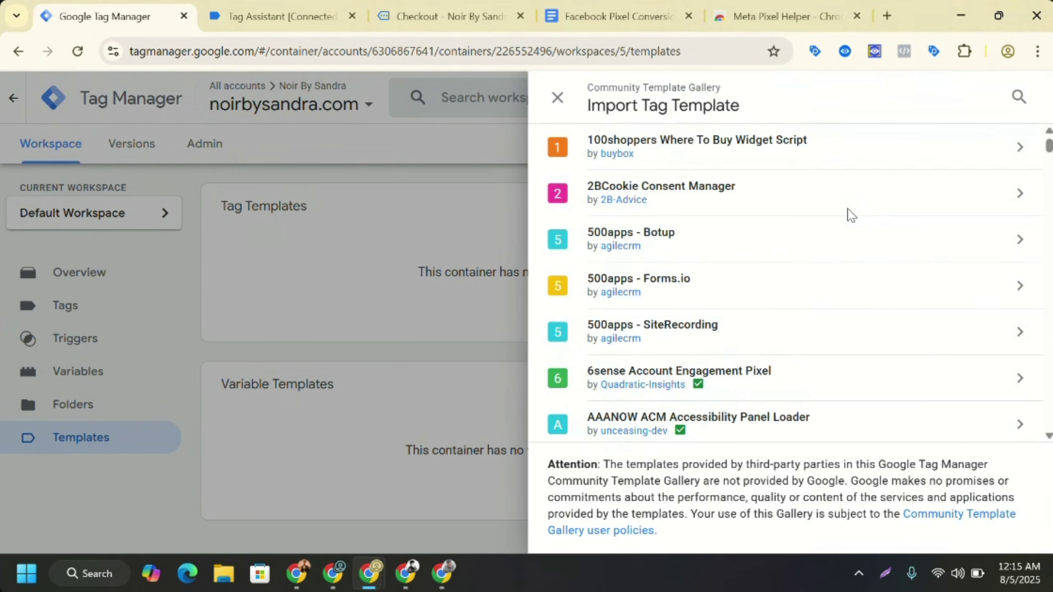
- Find the Facebook Pixel template by facebookarchive in the community gallery, add it to the workspace, and check its template details
{"action": "left_click", "coordinate": [1019, 97]}
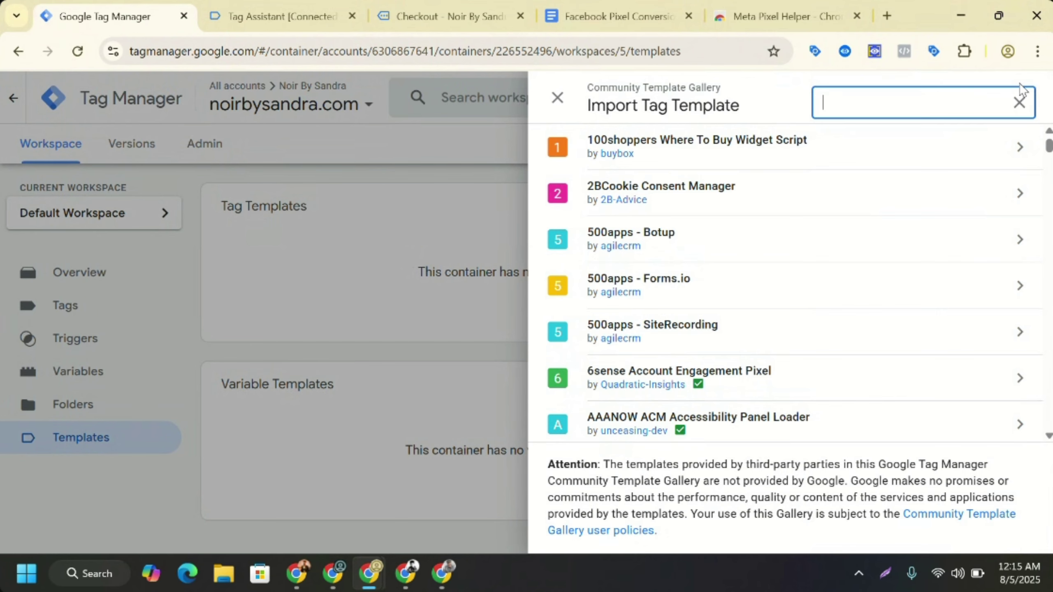
{"action": "type", "text": "faceb"}
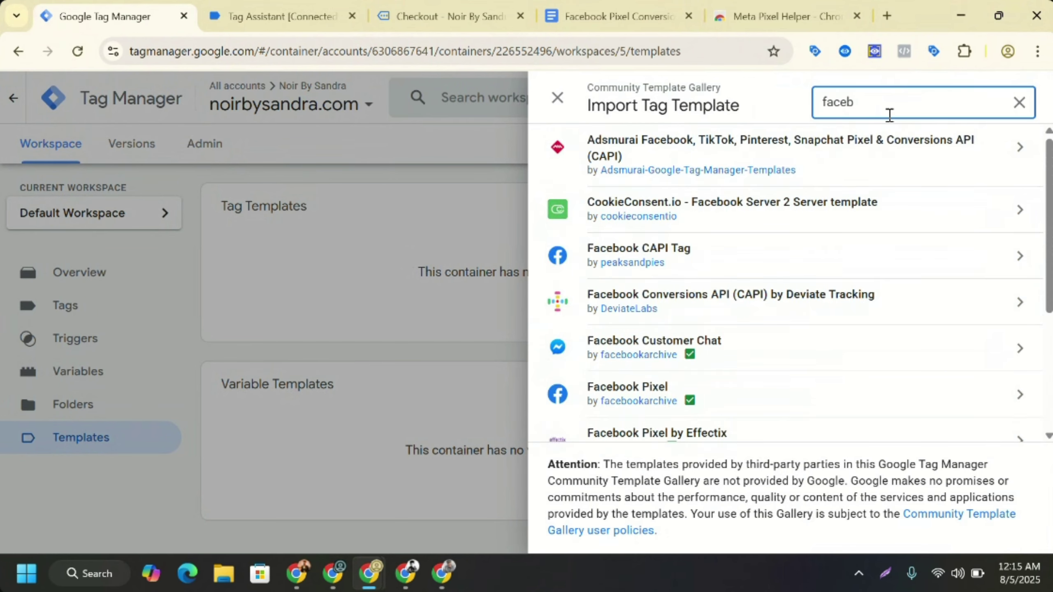
{"action": "type", "text": "ook"}
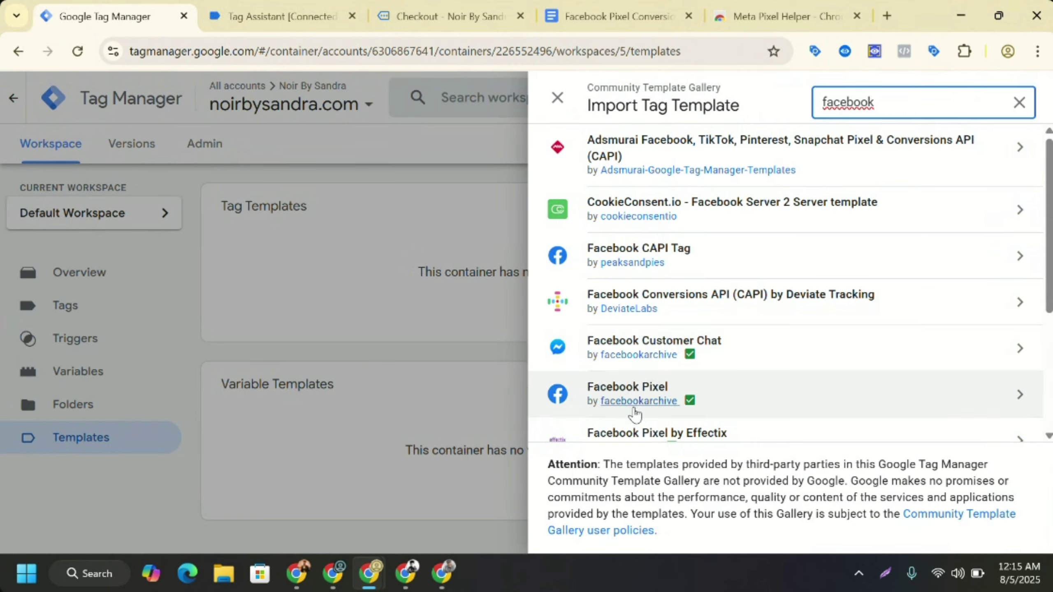
{"action": "left_click", "coordinate": [641, 391]}
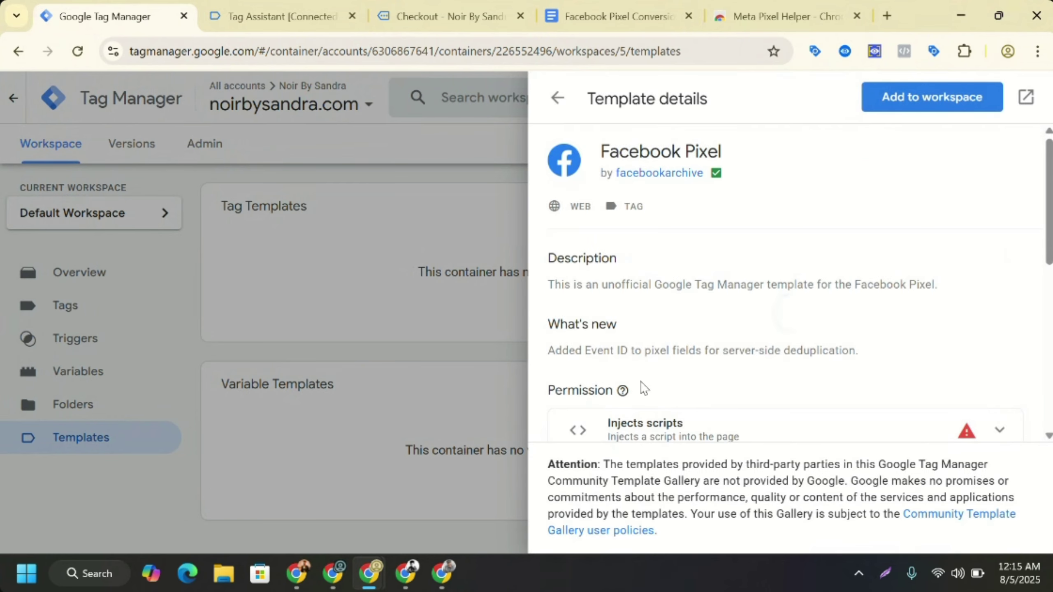
{"action": "left_click", "coordinate": [963, 109]}
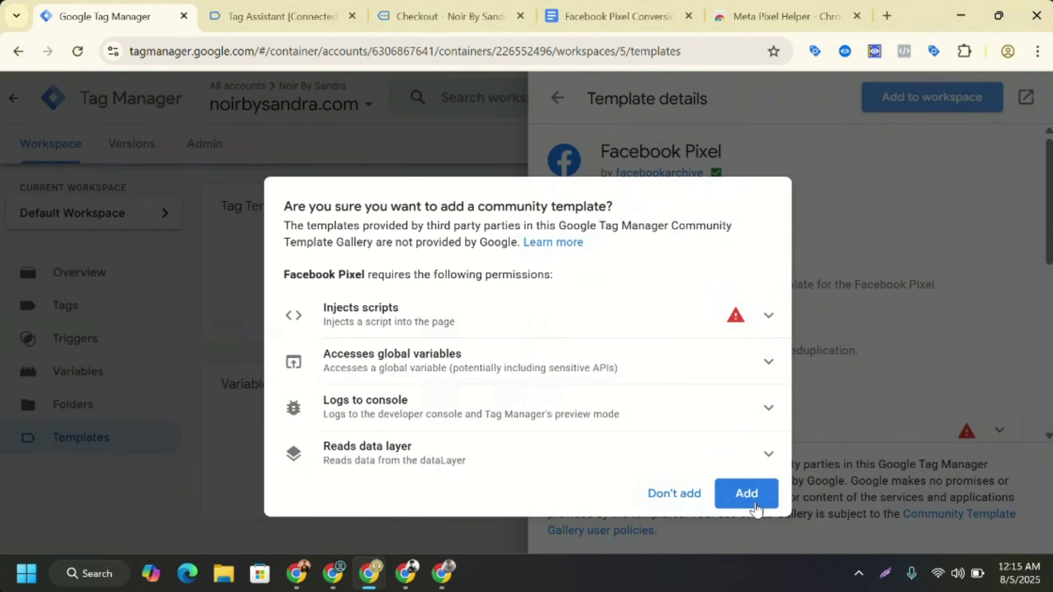
{"action": "left_click", "coordinate": [750, 495]}
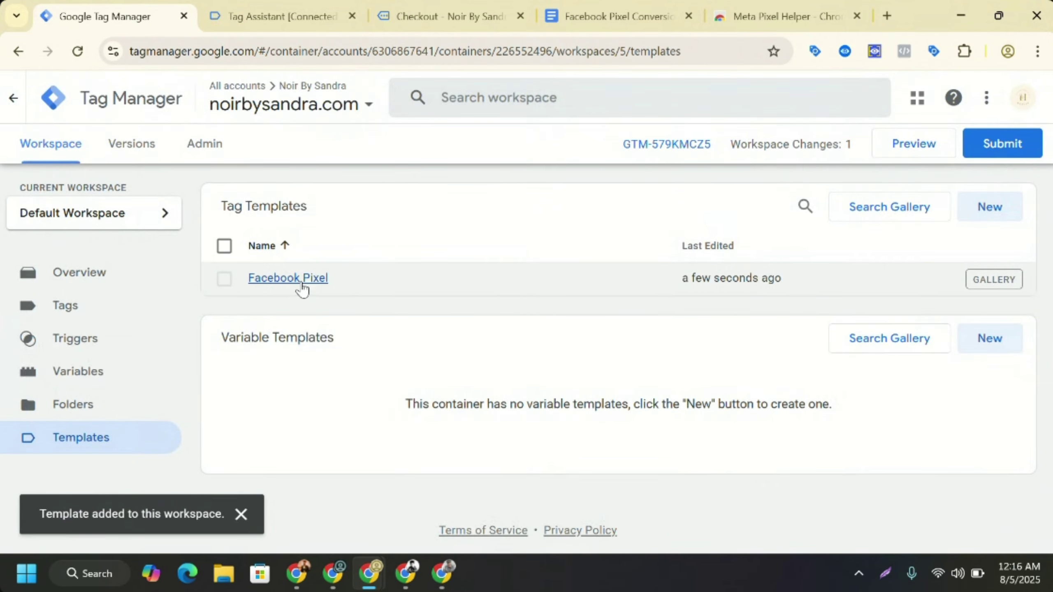
{"action": "left_click", "coordinate": [299, 282]}
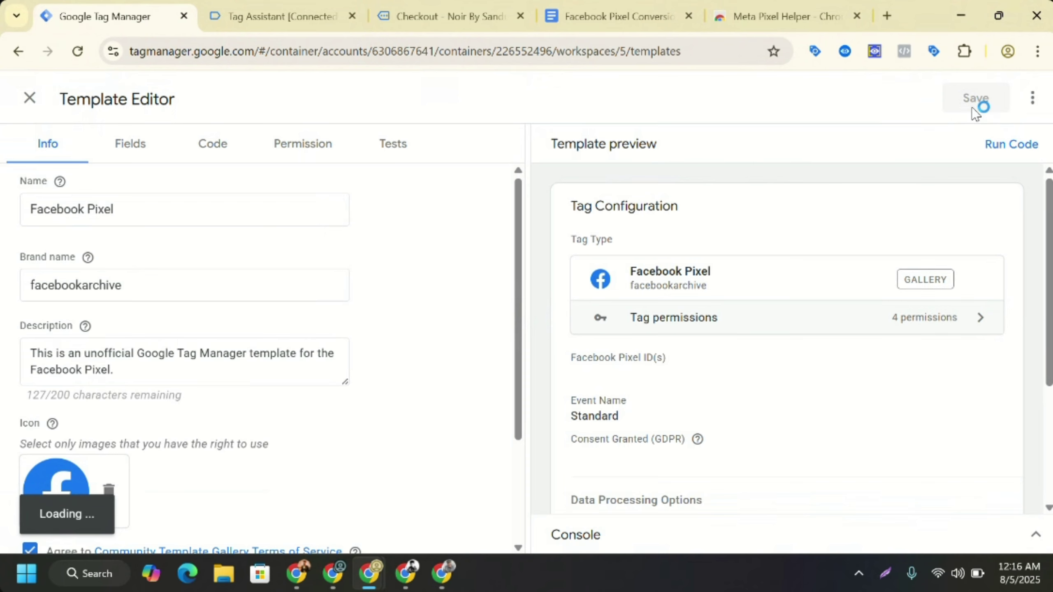
{"action": "left_click", "coordinate": [30, 100]}
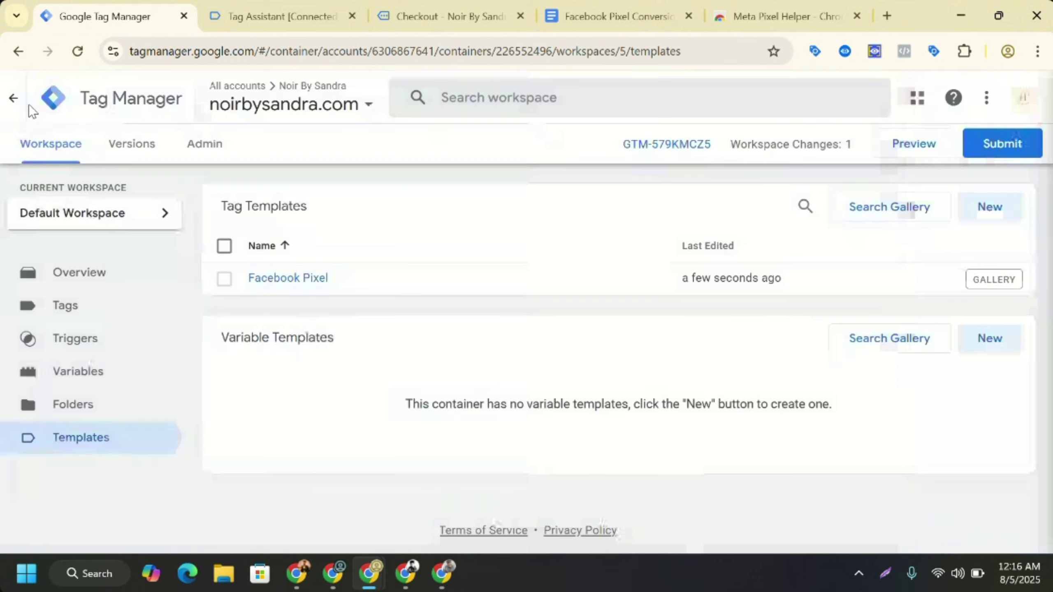
- Create a new tag and choose Facebook Pixel as its tag type
{"action": "left_click", "coordinate": [66, 306]}
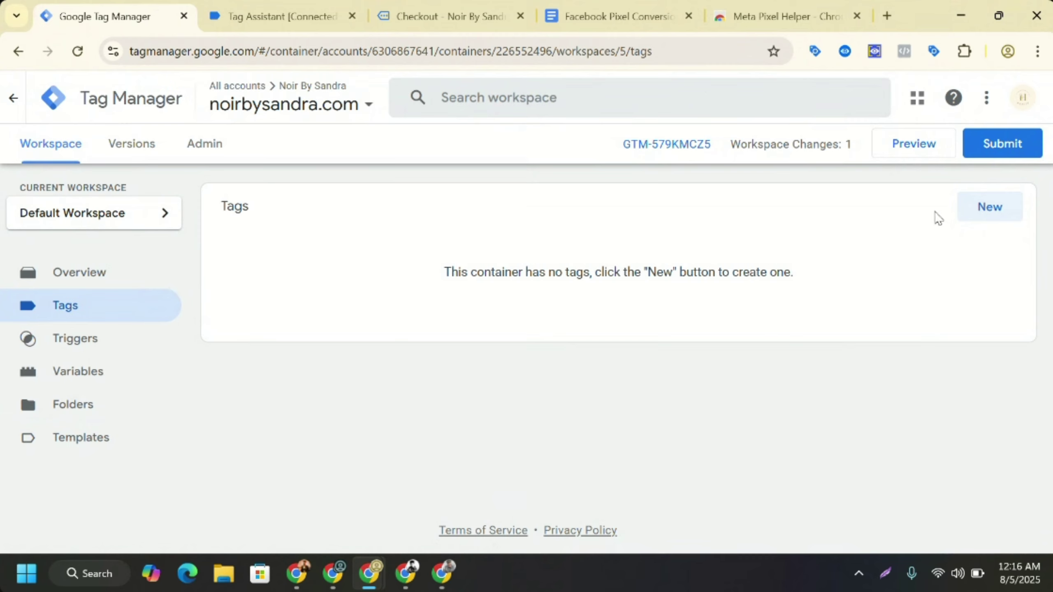
{"action": "left_click", "coordinate": [975, 215]}
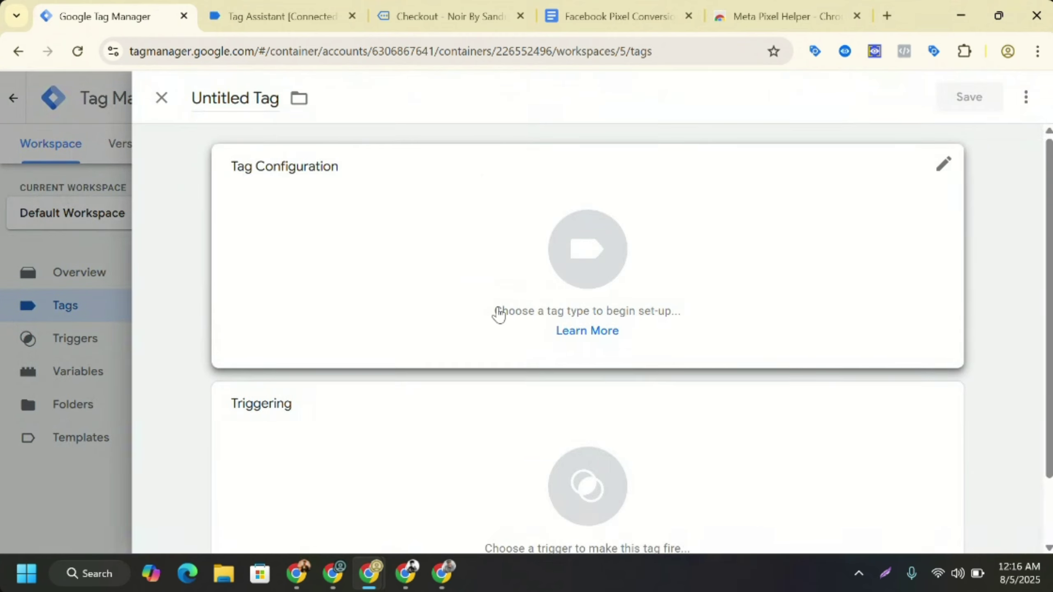
{"action": "left_click", "coordinate": [499, 314]}
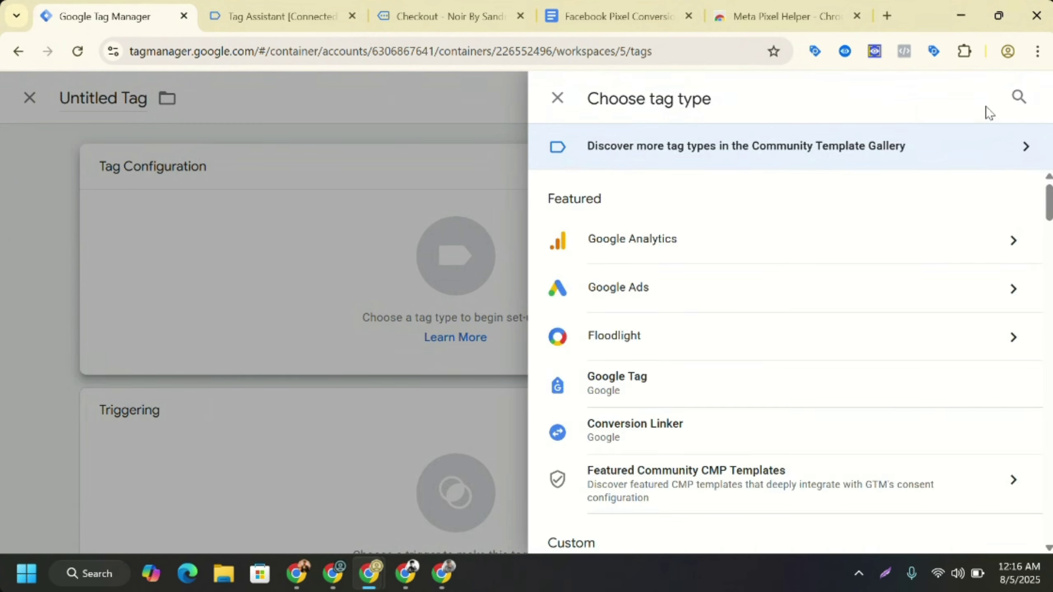
{"action": "left_click", "coordinate": [1018, 98]}
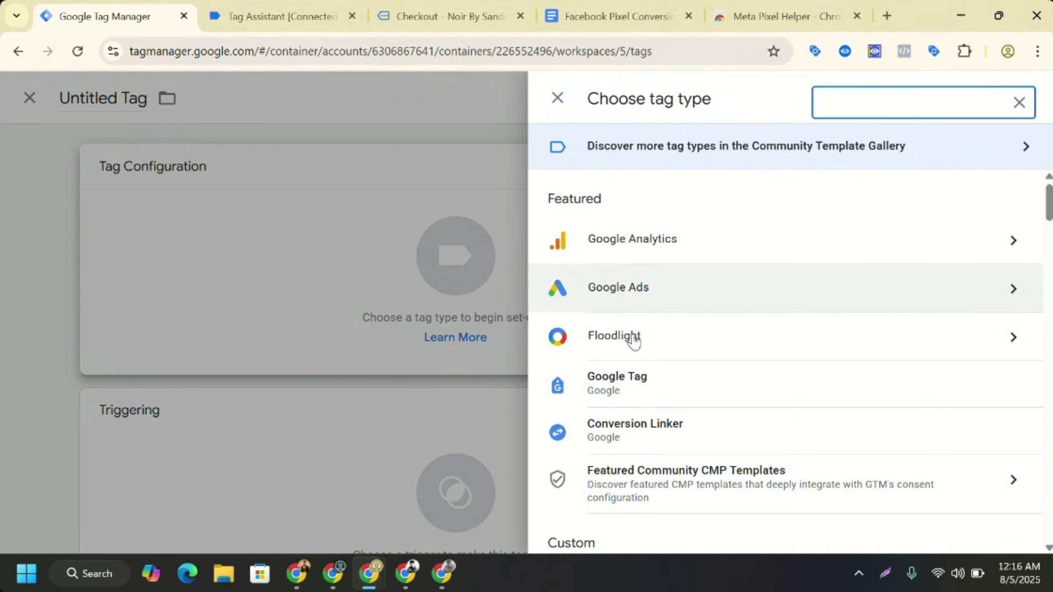
{"action": "scroll", "coordinate": [646, 373], "scroll_direction": "down", "scroll_amount": 5}
{"action": "left_click", "coordinate": [645, 440]}
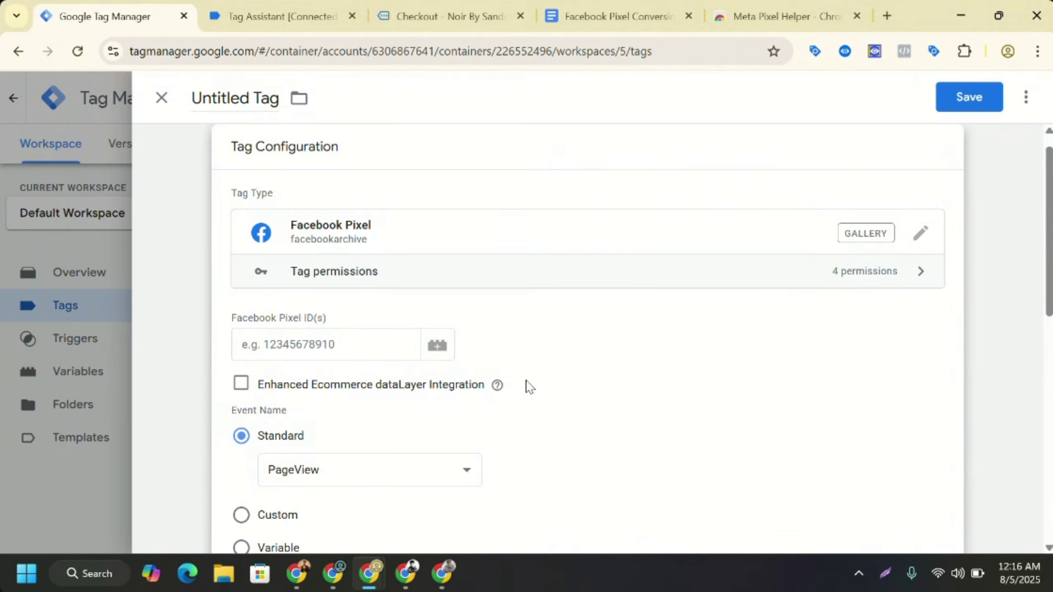
- Start a new variable of type Constant for the tag's Facebook Pixel ID
{"action": "left_click", "coordinate": [427, 356]}
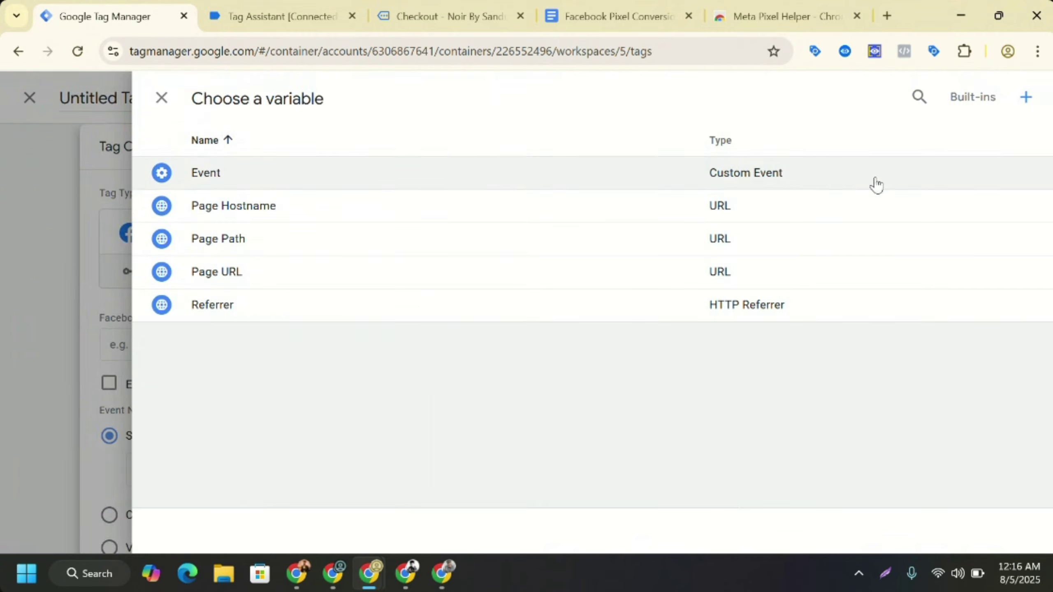
{"action": "left_click", "coordinate": [1012, 101]}
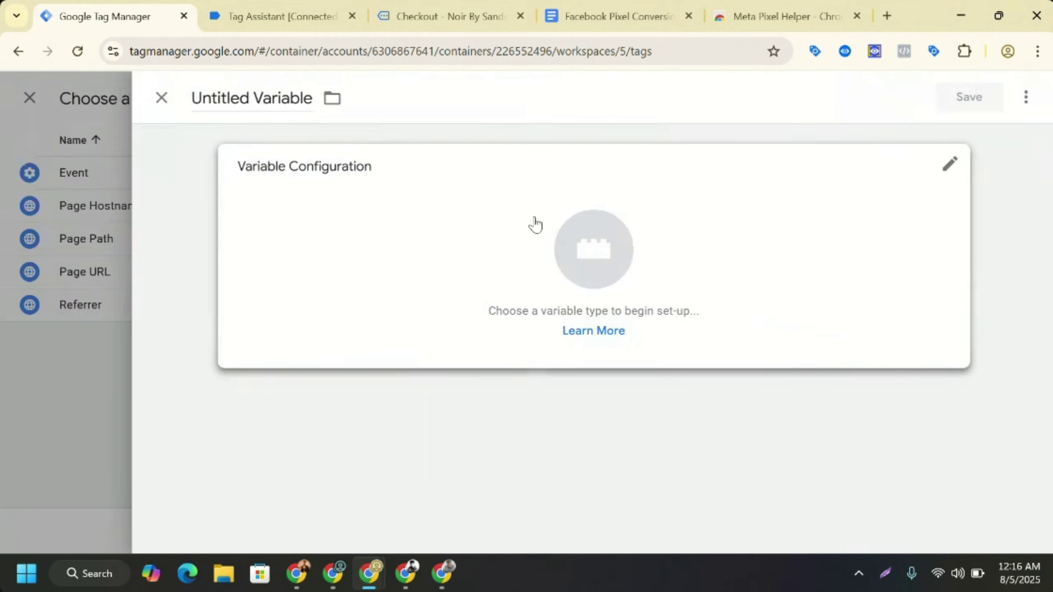
{"action": "left_click", "coordinate": [596, 252]}
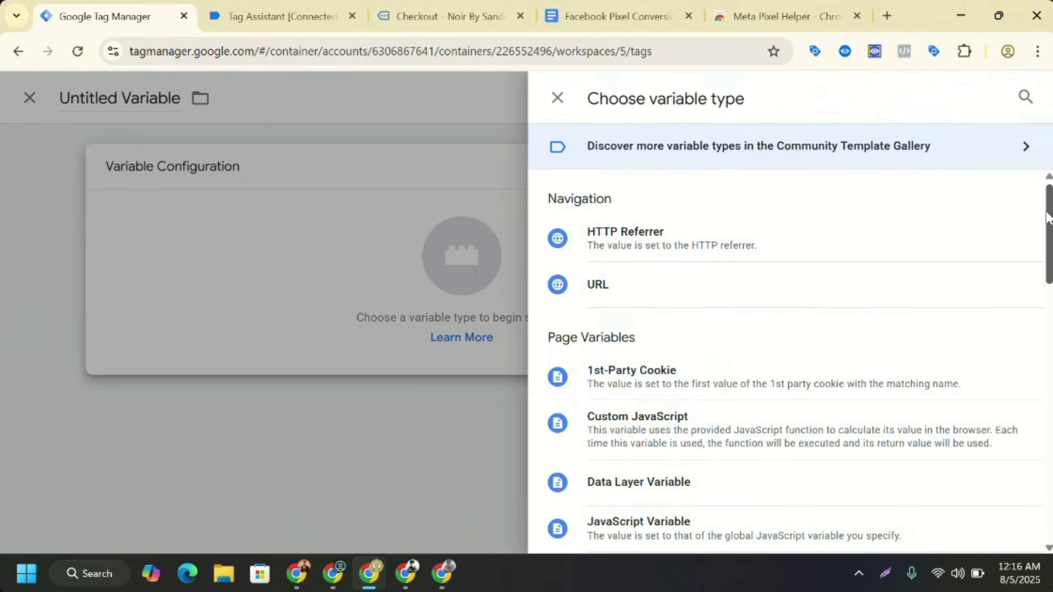
{"action": "left_click_drag", "start_coordinate": [1048, 226], "coordinate": [1041, 315]}
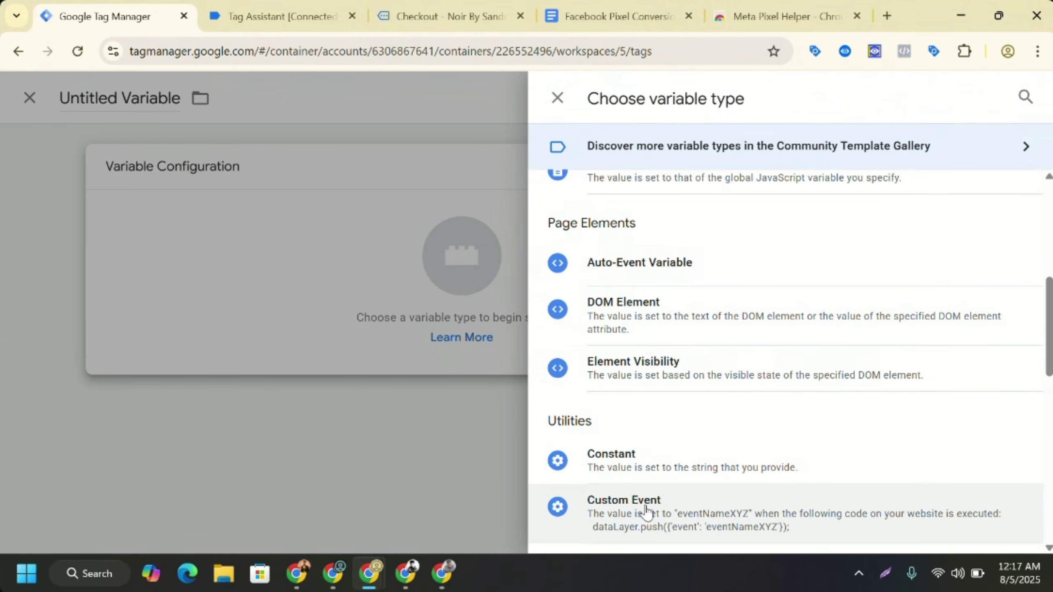
{"action": "left_click", "coordinate": [620, 460]}
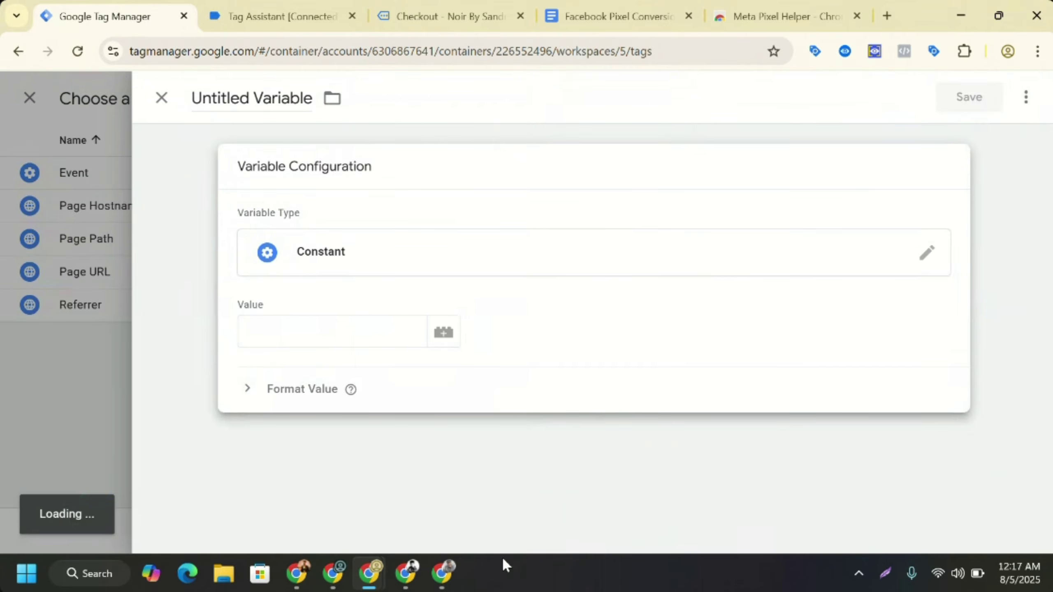
- Switch to Meta Events Manager and copy the dataset ID from the Noir by Sandra Pixel's settings
{"action": "mouse_move", "coordinate": [449, 575]}
{"action": "left_click", "coordinate": [406, 574]}
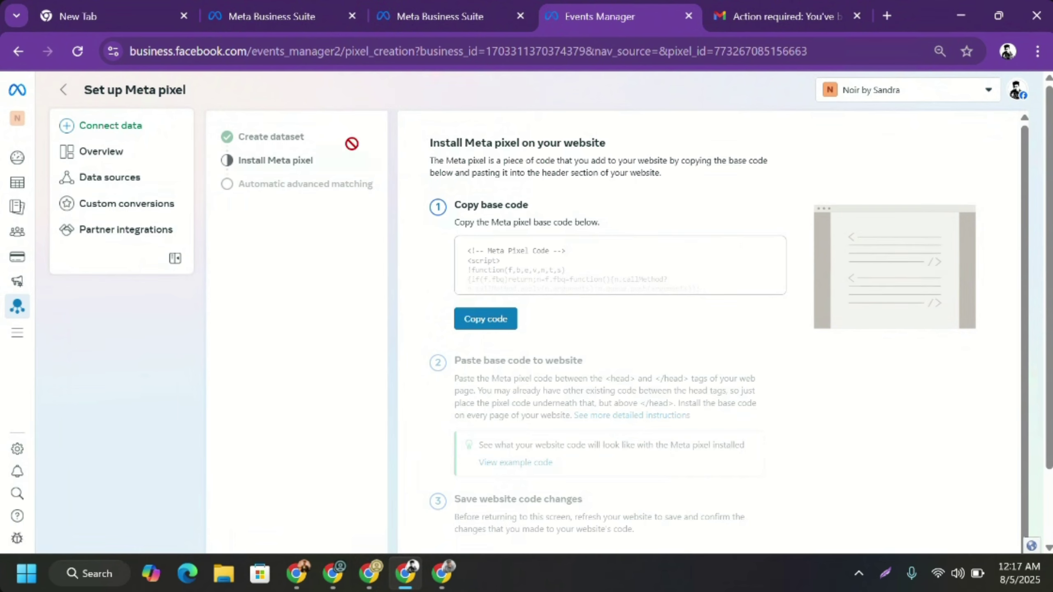
{"action": "left_click", "coordinate": [63, 89]}
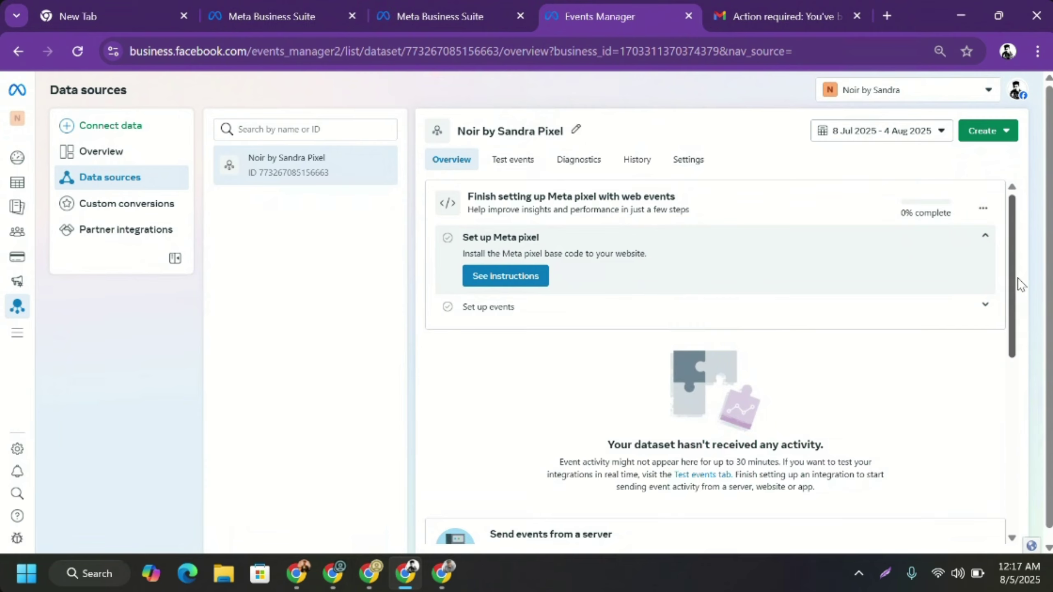
{"action": "left_click", "coordinate": [689, 157]}
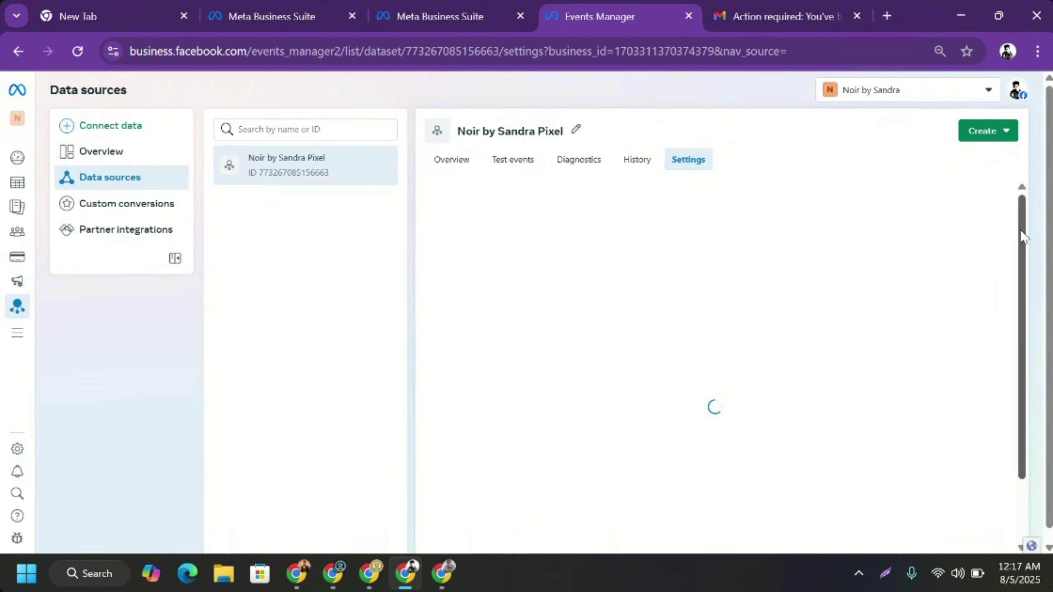
{"action": "scroll", "coordinate": [1024, 260], "scroll_direction": "down", "scroll_amount": 1}
{"action": "left_click_drag", "start_coordinate": [1023, 260], "coordinate": [1030, 363]}
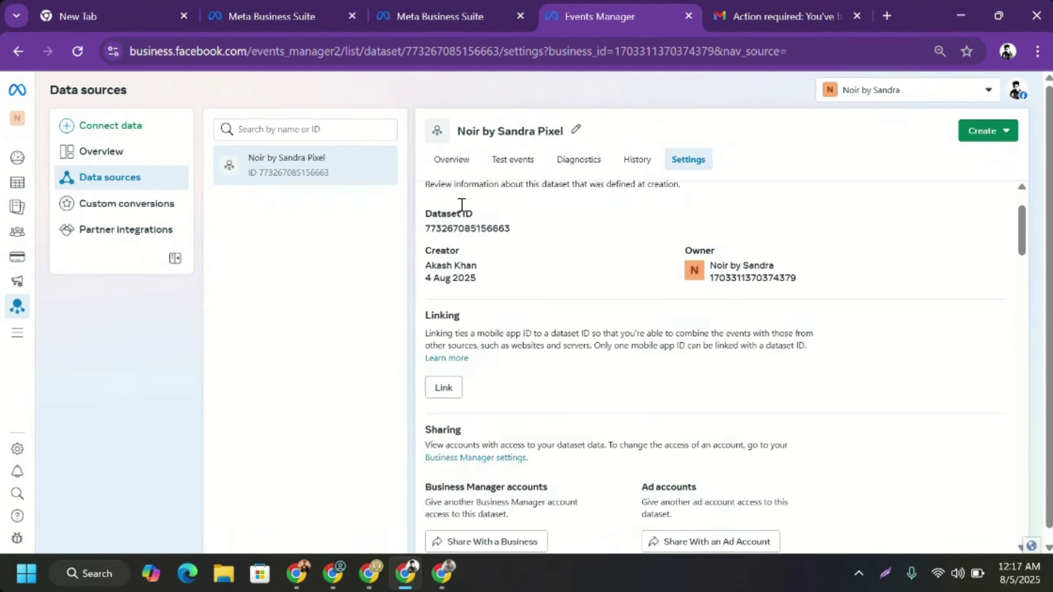
{"action": "left_click", "coordinate": [467, 230]}
- Turn on automatic website matching and automatic event tracking without code for the pixel, and return to its overview
{"action": "left_click_drag", "start_coordinate": [1021, 249], "coordinate": [1021, 358]}
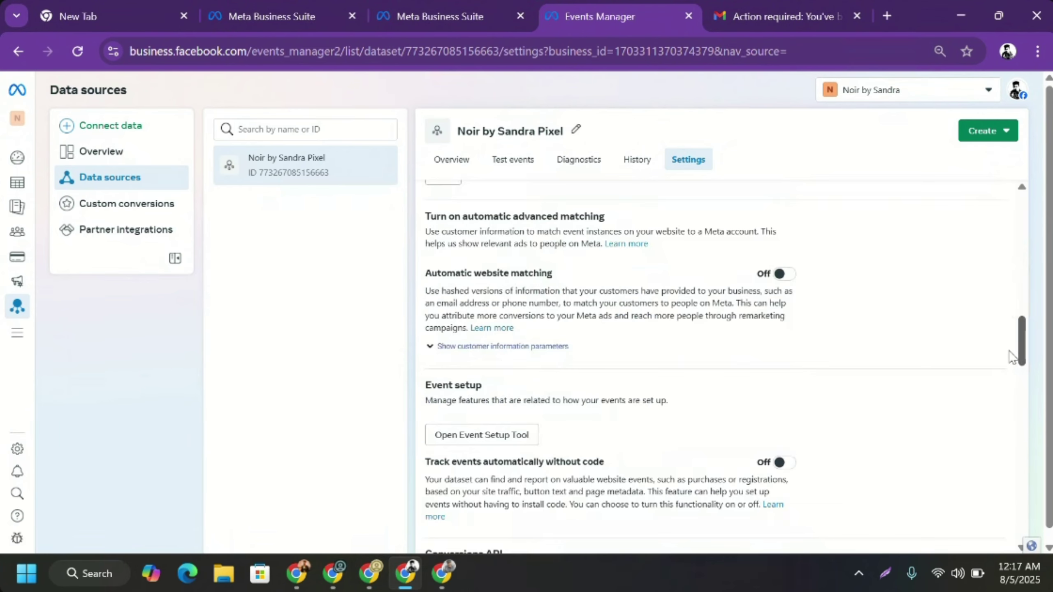
{"action": "left_click", "coordinate": [789, 463]}
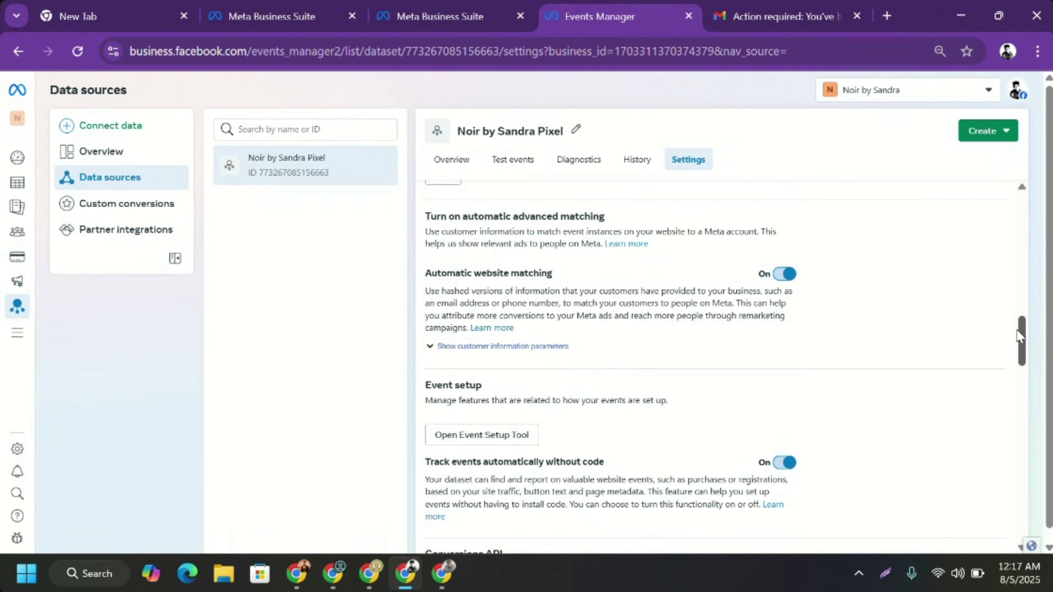
{"action": "left_click_drag", "start_coordinate": [1019, 336], "coordinate": [1001, 534]}
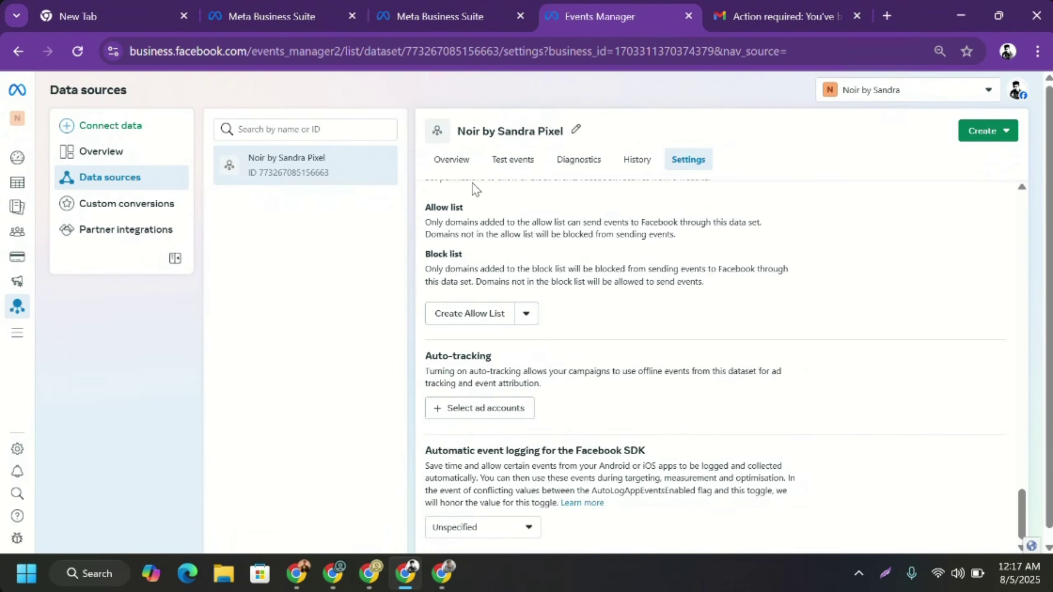
{"action": "left_click", "coordinate": [466, 167]}
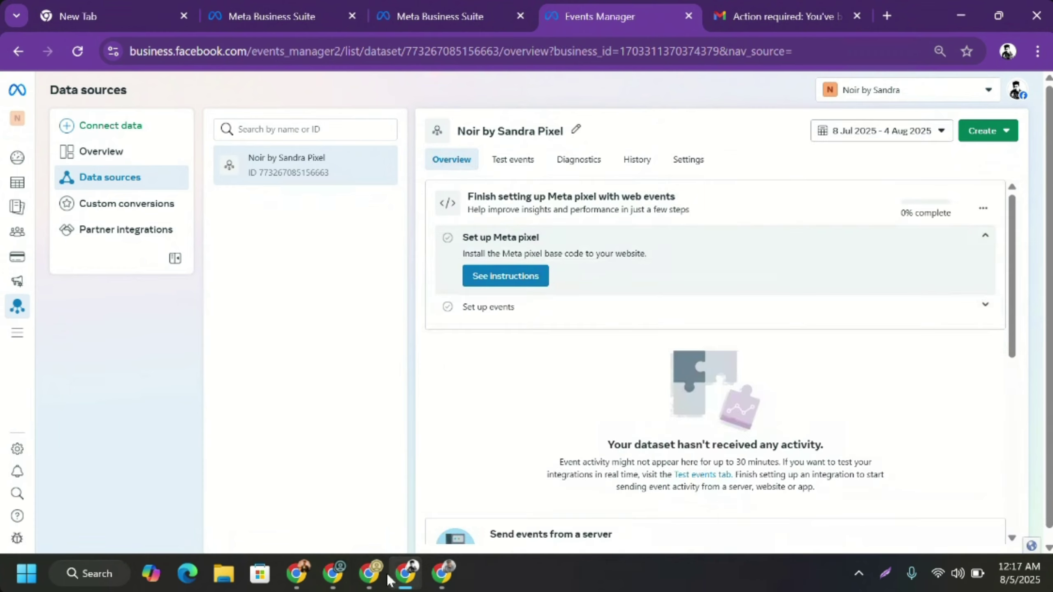
- Close the Noir By Sandra store window and paste the copied dataset ID as the constant variable's value in Google Tag Manager
{"action": "mouse_move", "coordinate": [369, 575]}
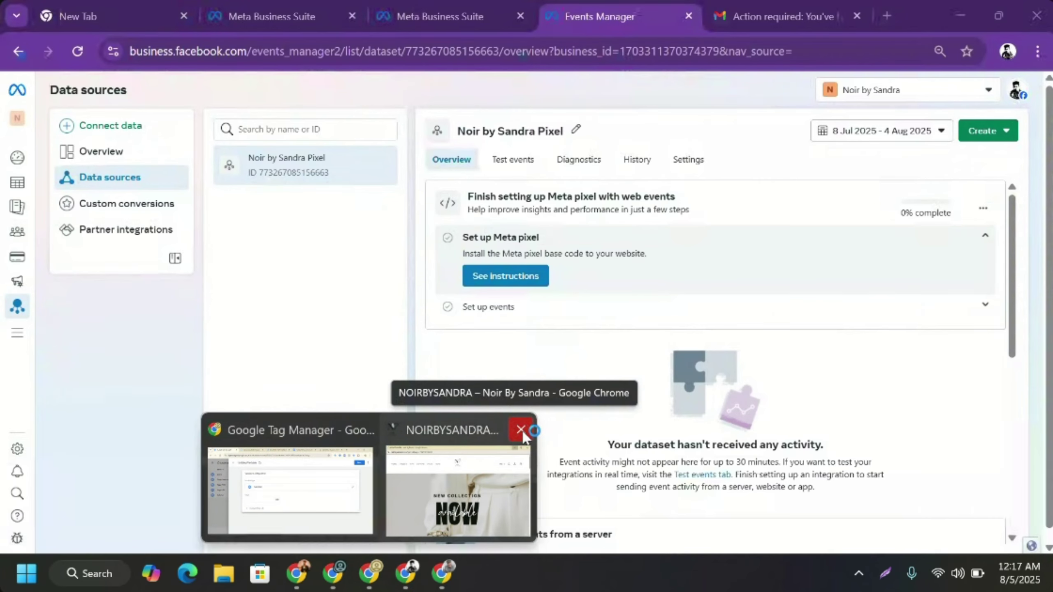
{"action": "left_click", "coordinate": [521, 430]}
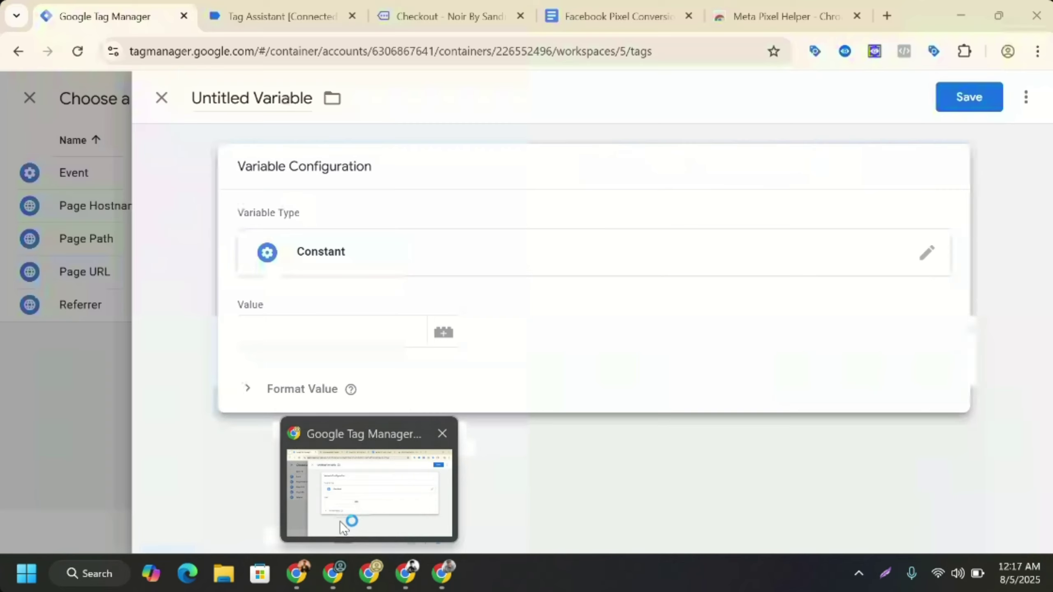
{"action": "left_click", "coordinate": [339, 521]}
{"action": "left_click", "coordinate": [323, 324]}
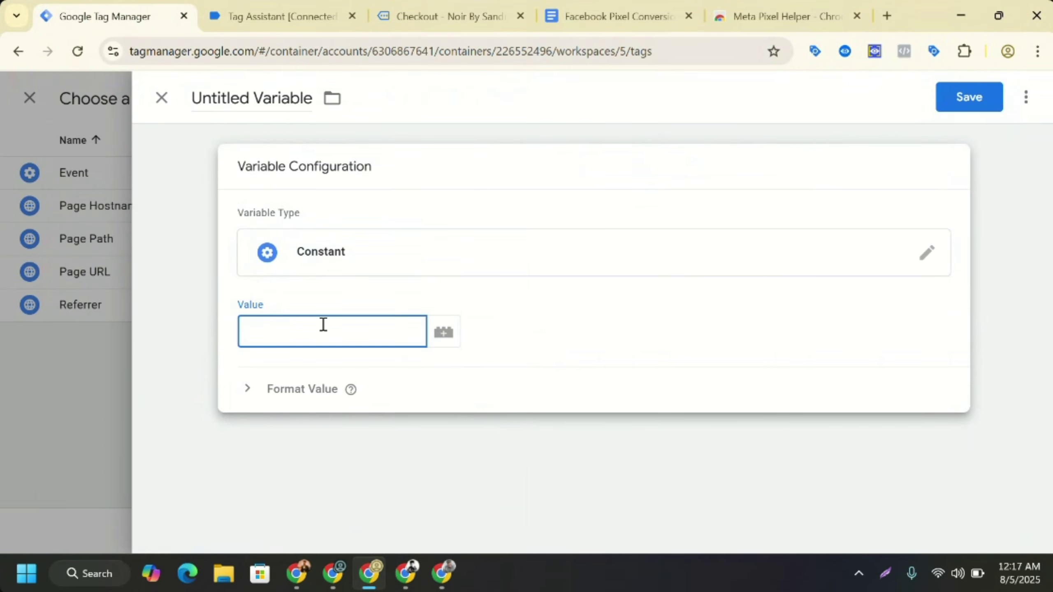
{"action": "key", "text": "ctrl+v"}
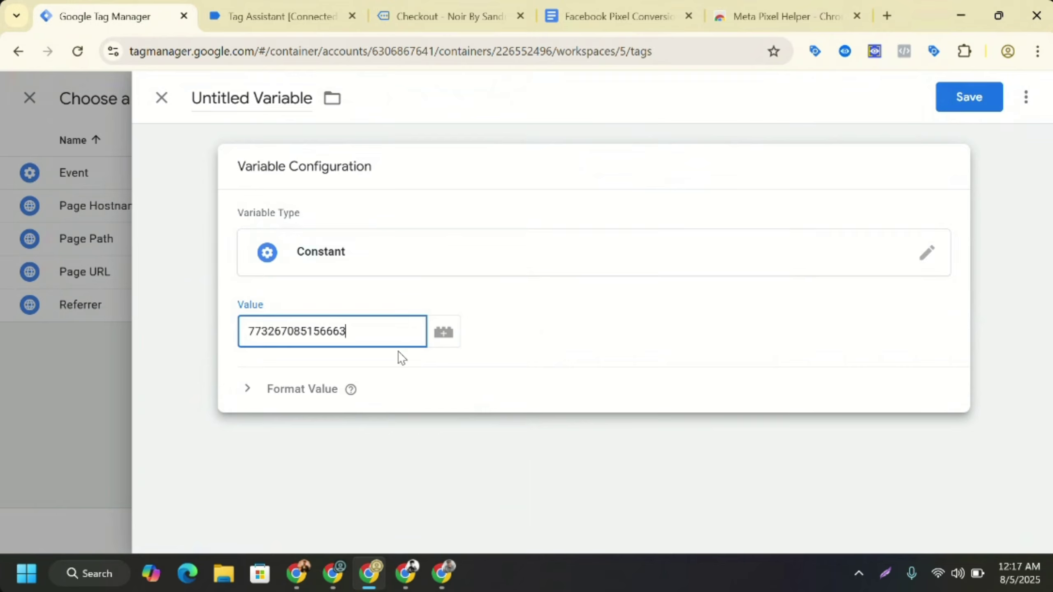
- Name the constant variable "FB Pixel id" and save it into the tag's pixel ID field
{"action": "triple_click", "coordinate": [252, 98]}
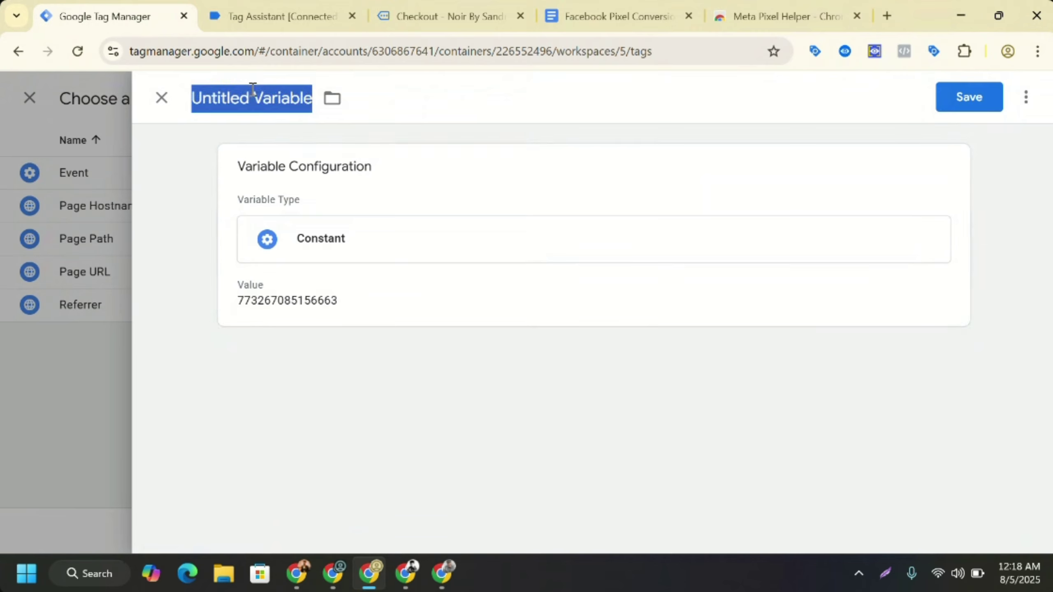
{"action": "key", "text": "BackSpace"}
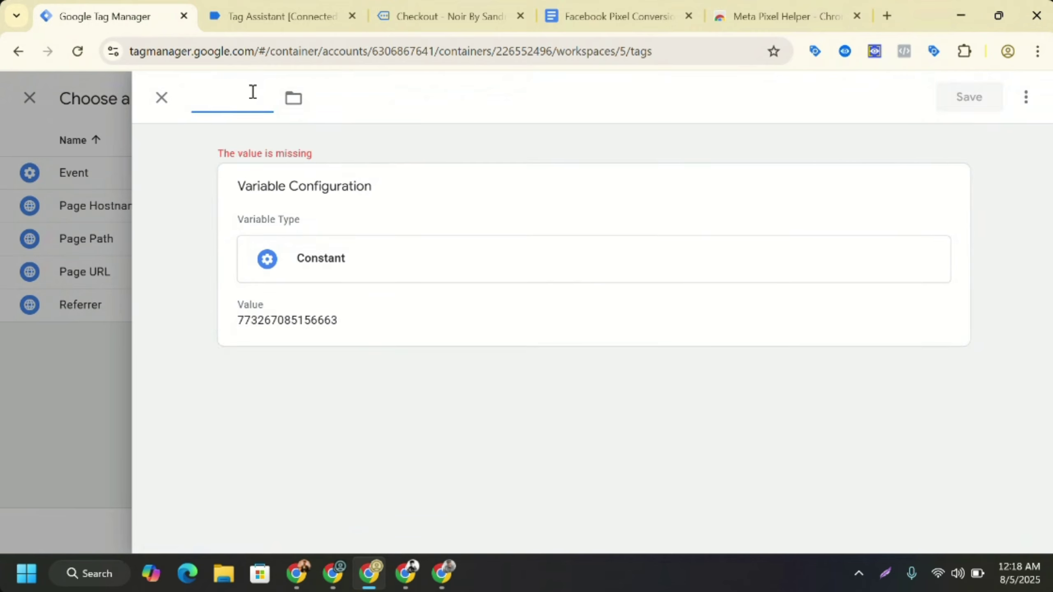
{"action": "type", "text": "F"}
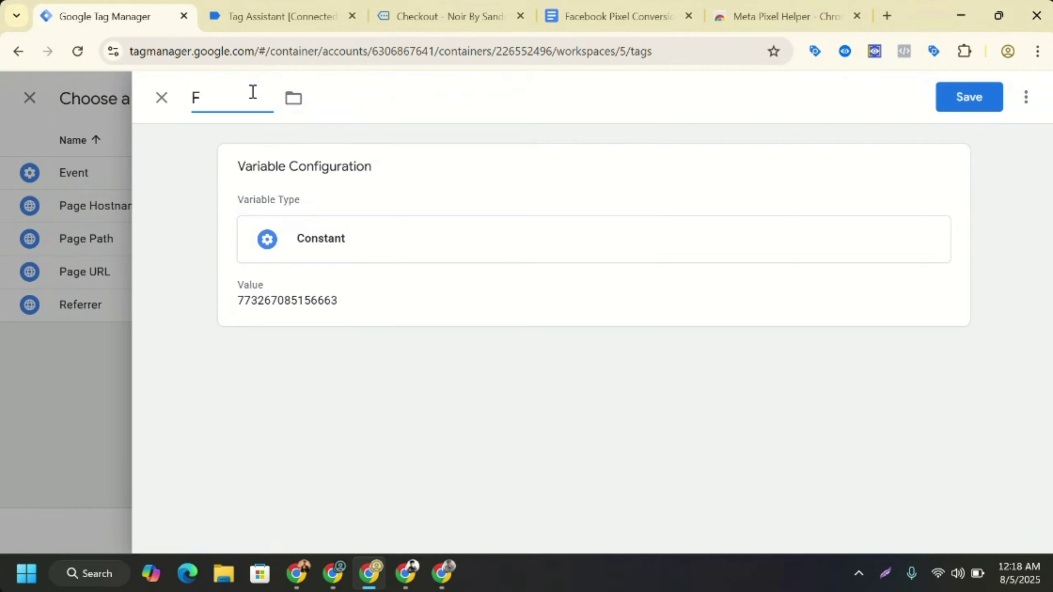
{"action": "type", "text": "B"}
{"action": "type", "text": " Pixel"}
{"action": "type", "text": " Id"}
{"action": "type", "text": "d"}
{"action": "left_click", "coordinate": [954, 98]}
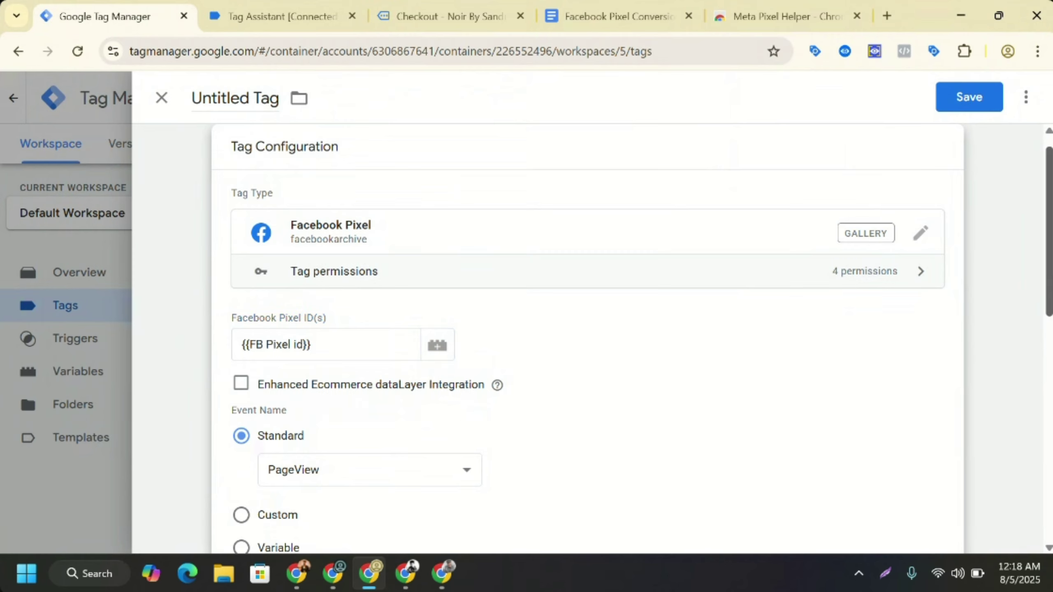
- Add the All Pages page view trigger as the Facebook Pixel tag's firing trigger
{"action": "left_click_drag", "start_coordinate": [1038, 231], "coordinate": [1010, 491]}
{"action": "left_click", "coordinate": [620, 460]}
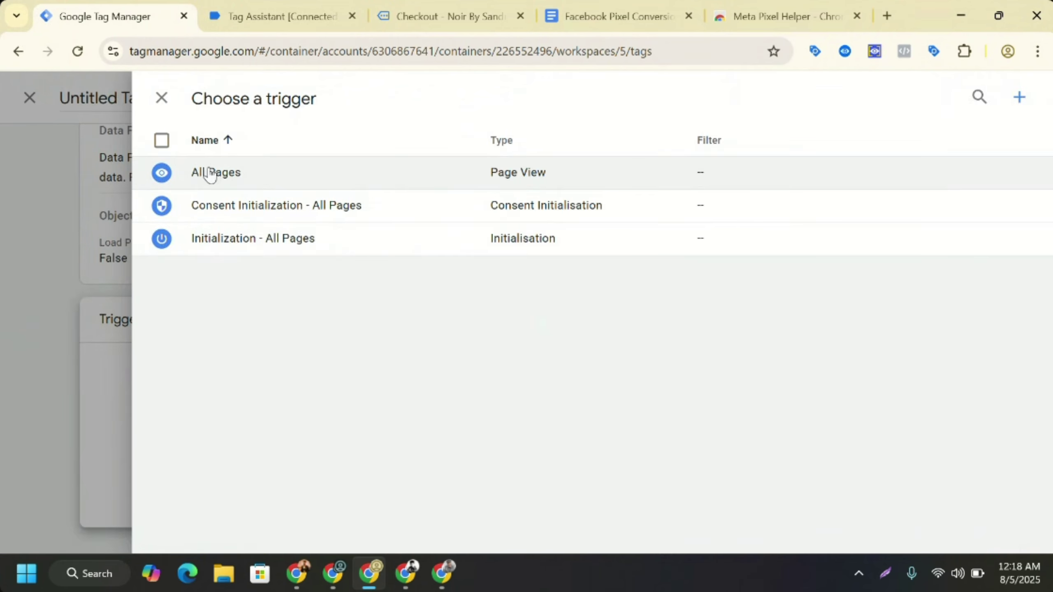
{"action": "left_click", "coordinate": [211, 172]}
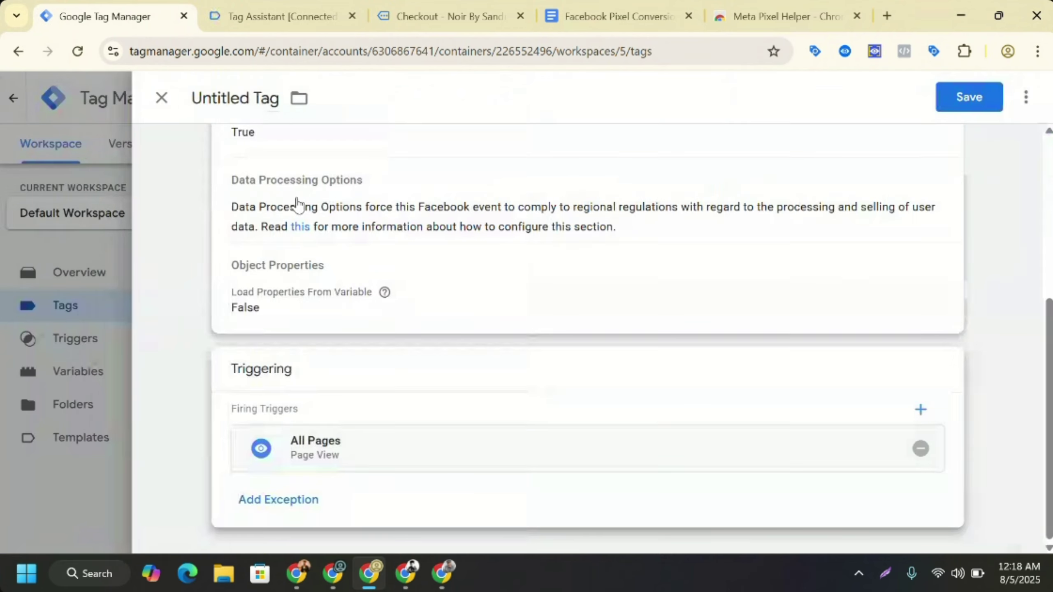
- Name the tag "FB Pixel All Pages" and save it
{"action": "left_click", "coordinate": [244, 98]}
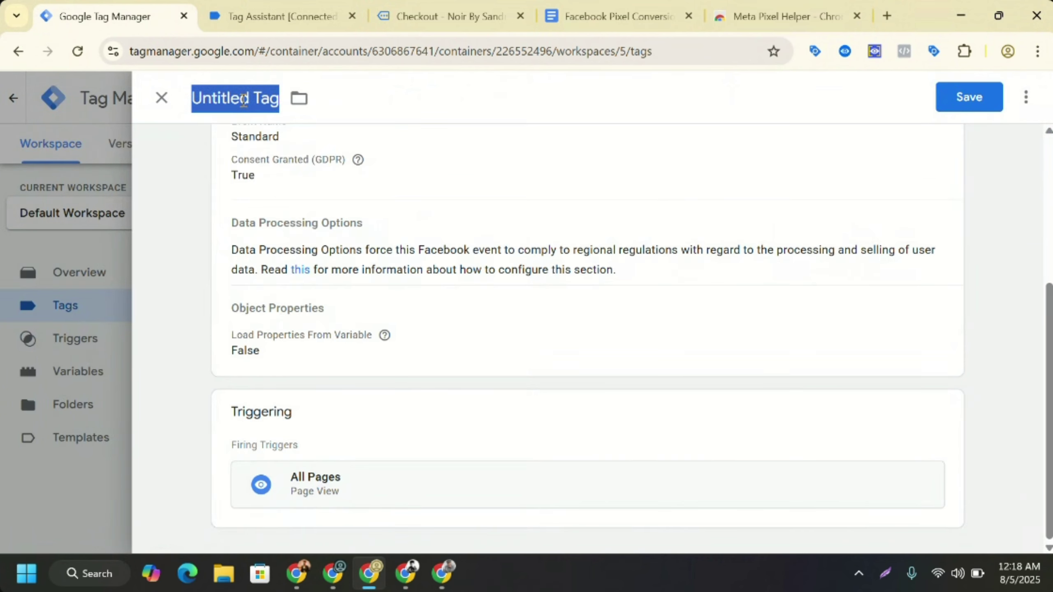
{"action": "type", "text": "FB"}
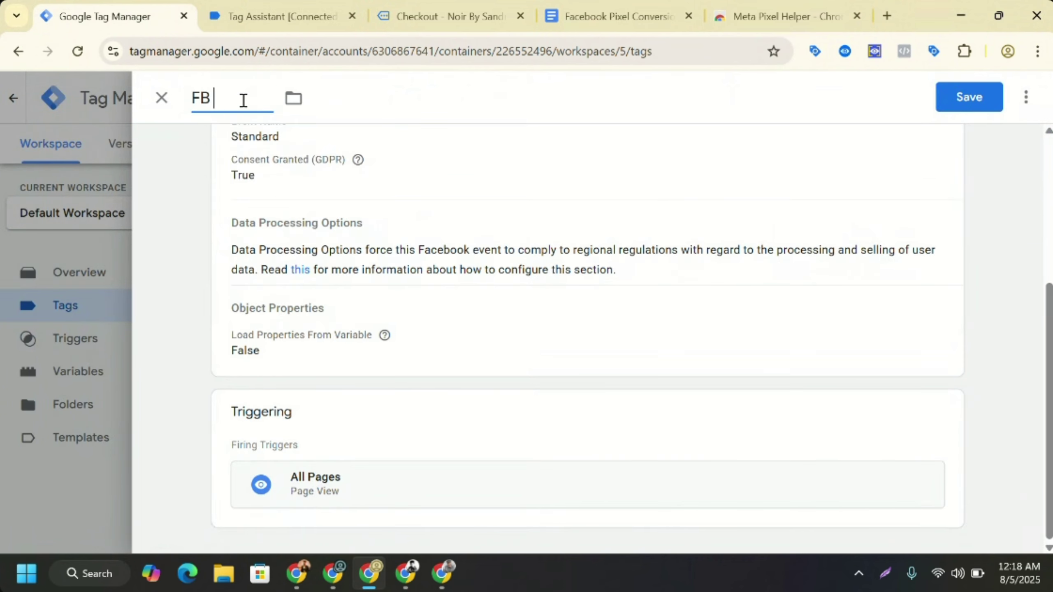
{"action": "type", "text": " Pixel all P"}
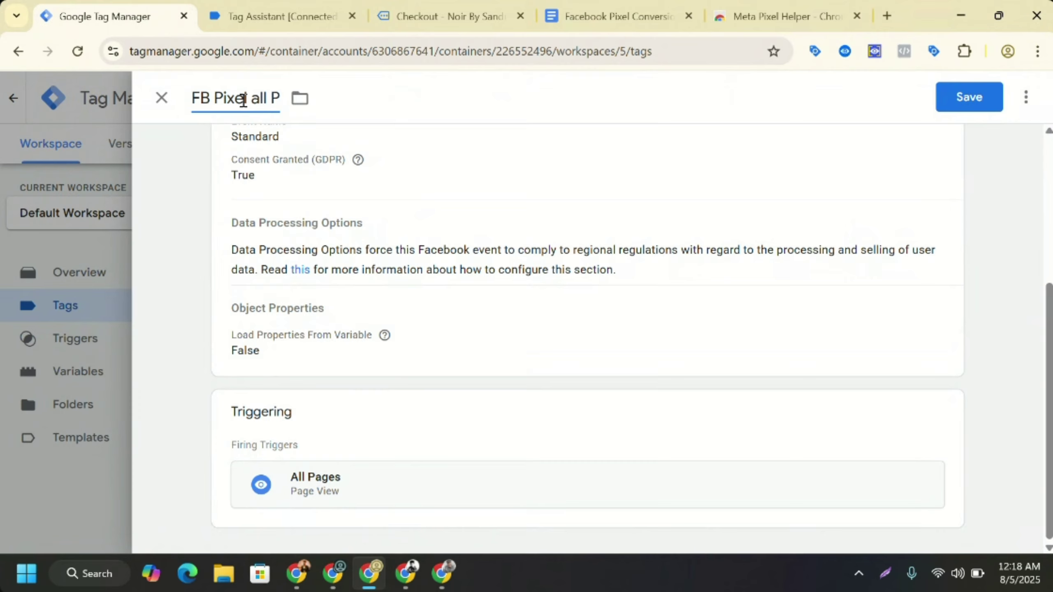
{"action": "type", "text": "age"}
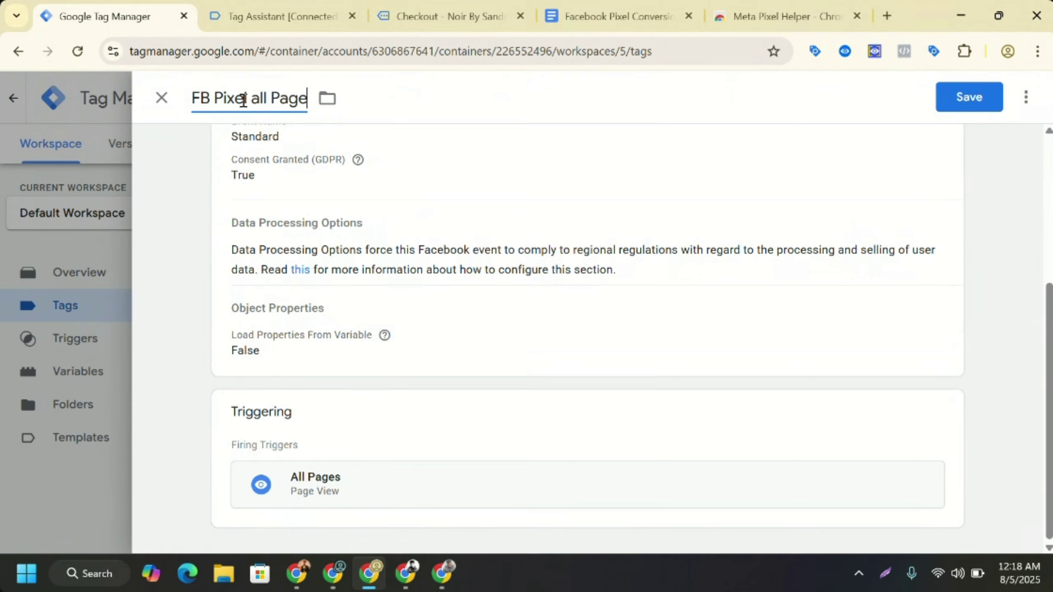
{"action": "type", "text": "s"}
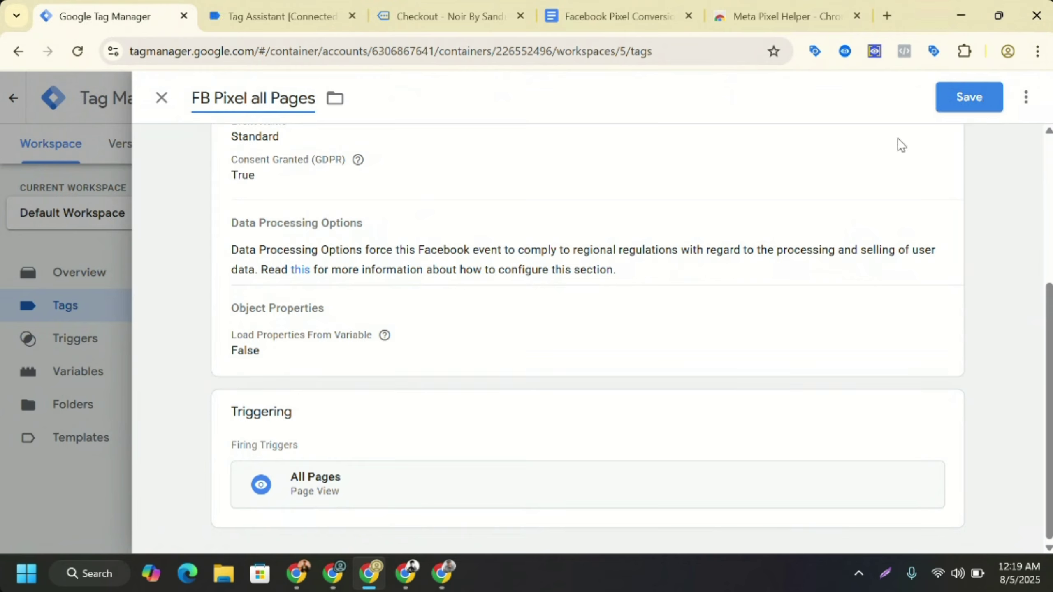
{"action": "left_click", "coordinate": [259, 101]}
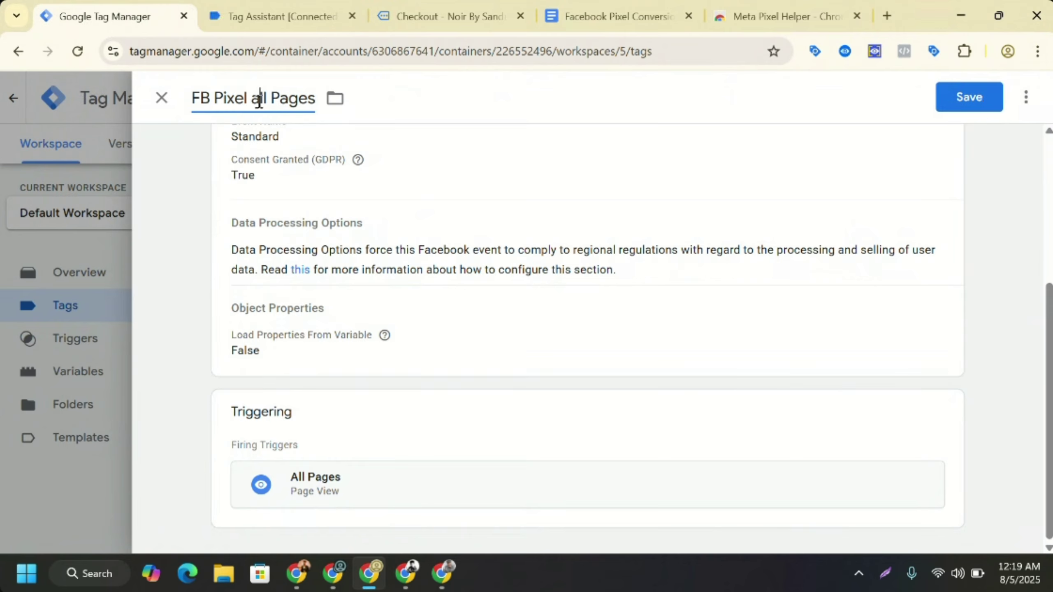
{"action": "key", "text": "BackSpace"}
{"action": "type", "text": "A"}
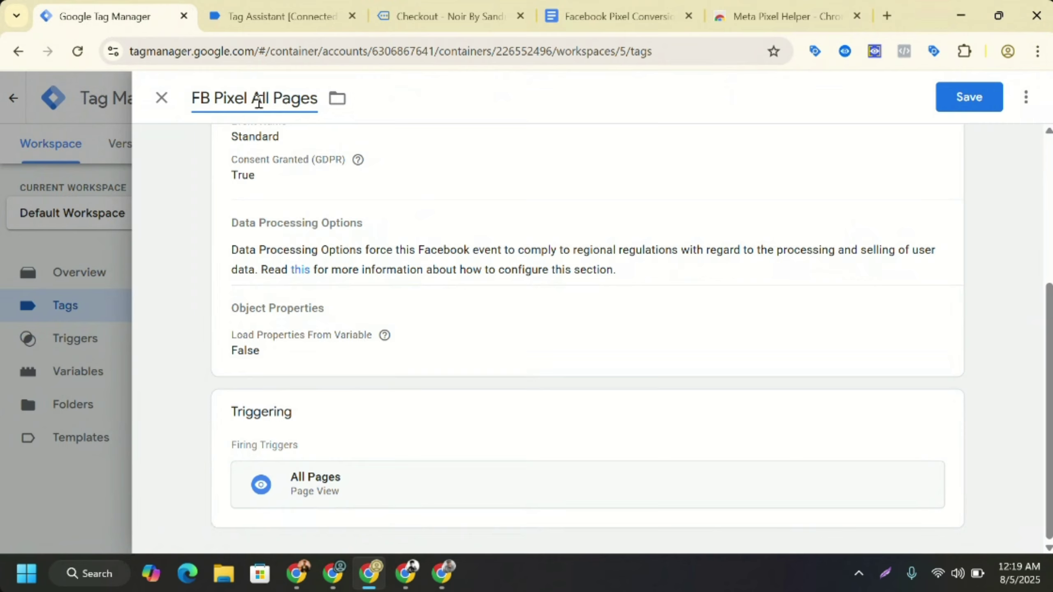
{"action": "left_click", "coordinate": [997, 98]}
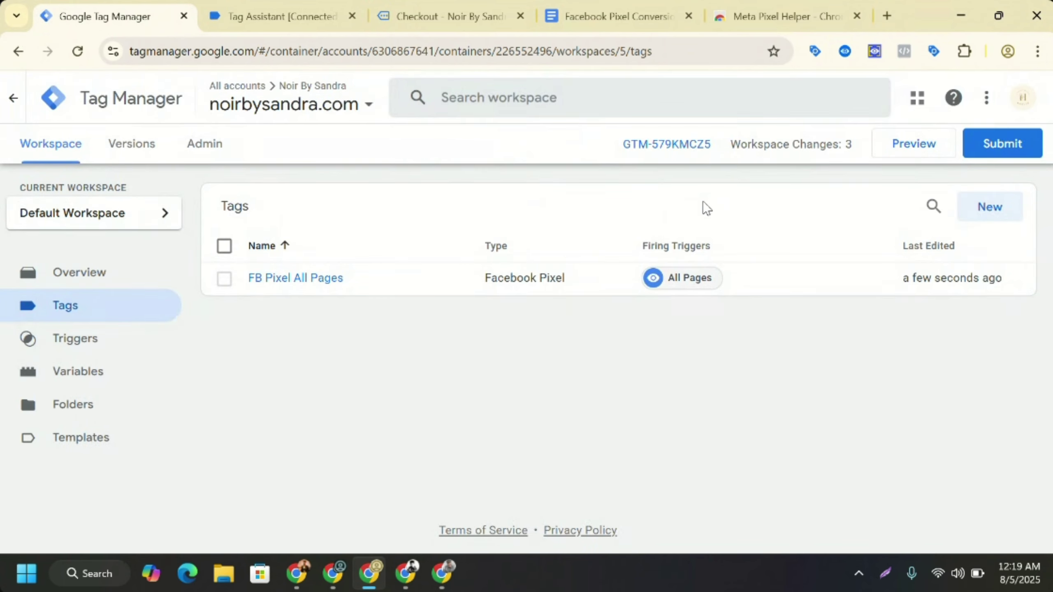
- Open the workspace's list of variables
{"action": "left_click", "coordinate": [1000, 154]}
{"action": "left_click", "coordinate": [160, 98]}
{"action": "left_click", "coordinate": [91, 375]}
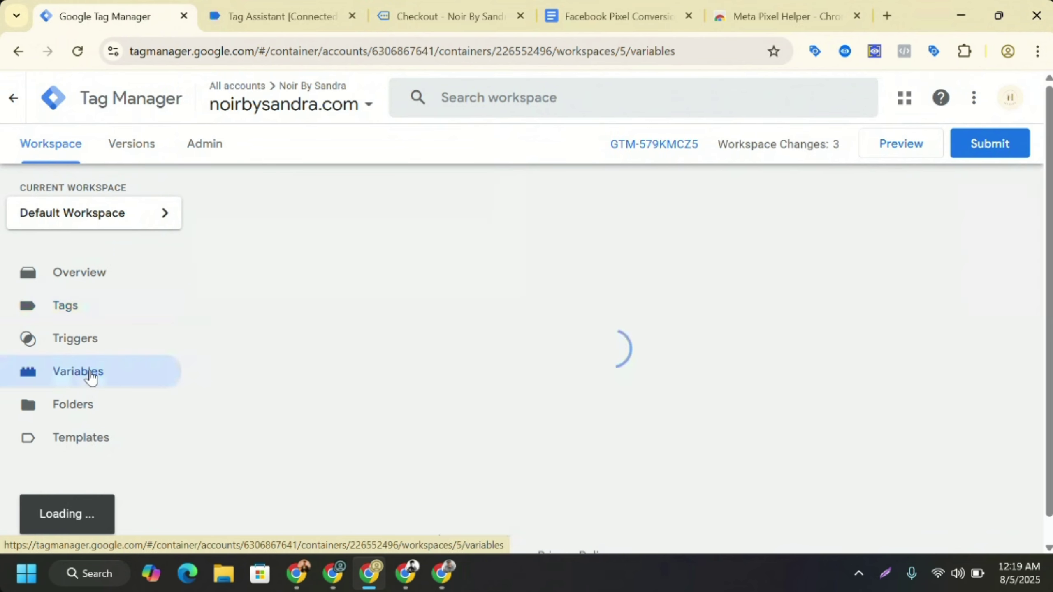
- Switch to the Facebook Pixel Conversion API document and review the browser-side event setup down to the view_item section
{"action": "left_click", "coordinate": [600, 6]}
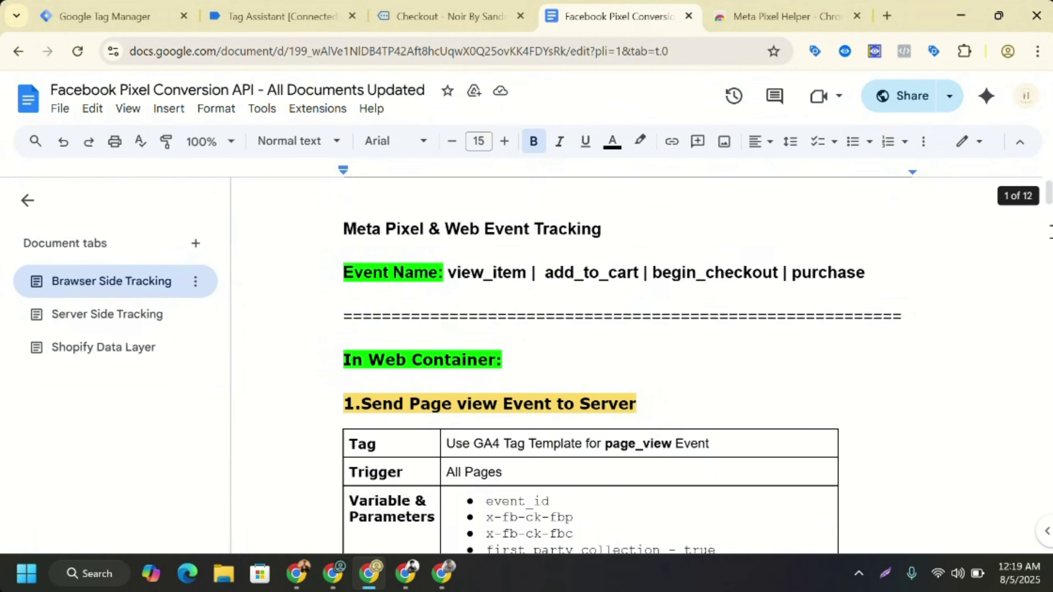
{"action": "scroll", "coordinate": [1049, 199], "scroll_direction": "down", "scroll_amount": 3}
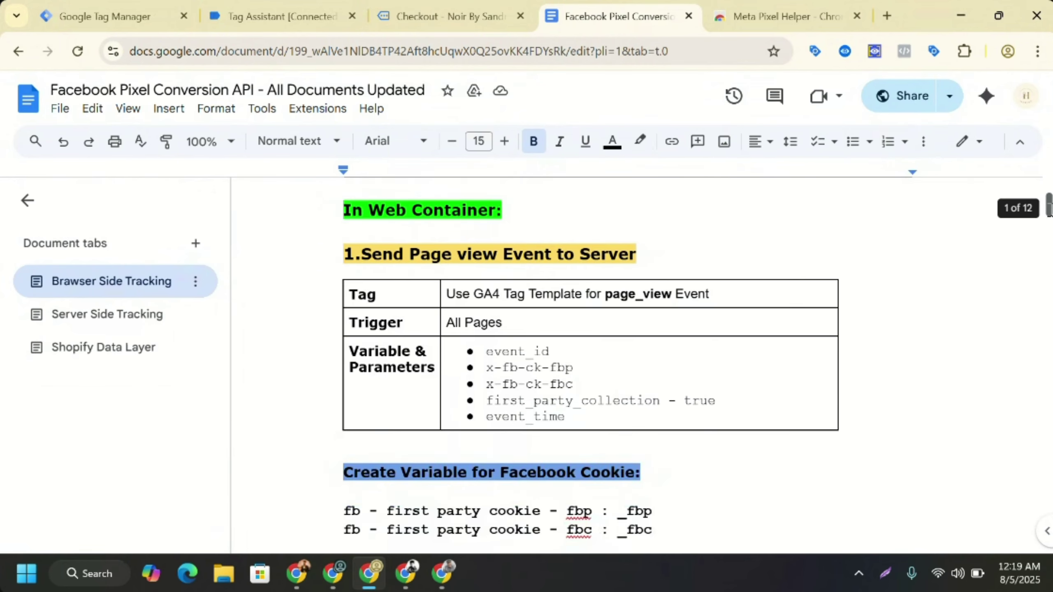
{"action": "scroll", "coordinate": [592, 365], "scroll_direction": "down", "scroll_amount": 2}
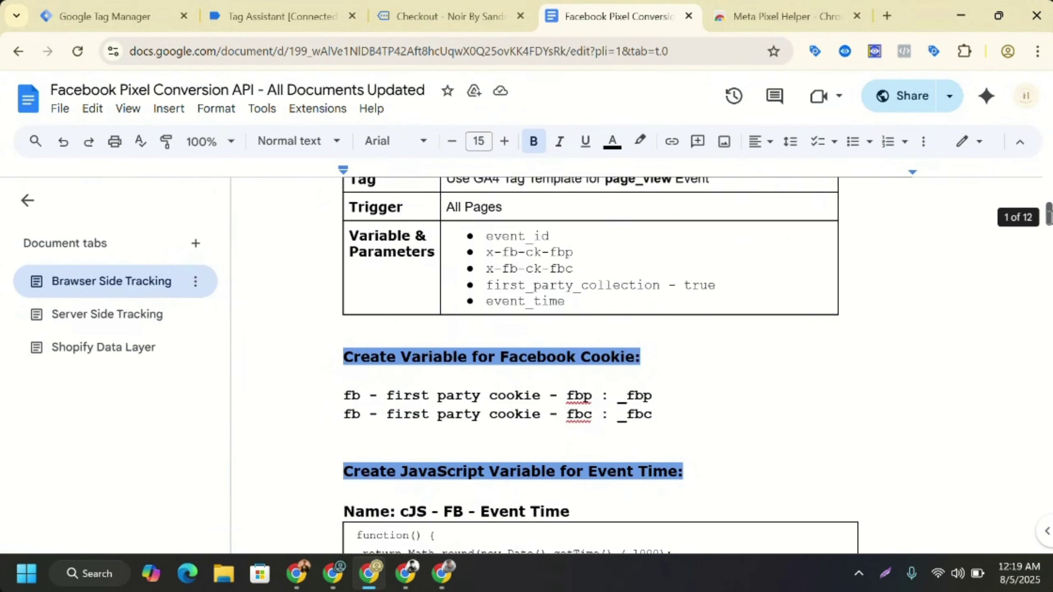
{"action": "scroll", "coordinate": [593, 365], "scroll_direction": "down", "scroll_amount": 1}
{"action": "scroll", "coordinate": [593, 365], "scroll_direction": "down", "scroll_amount": 9}
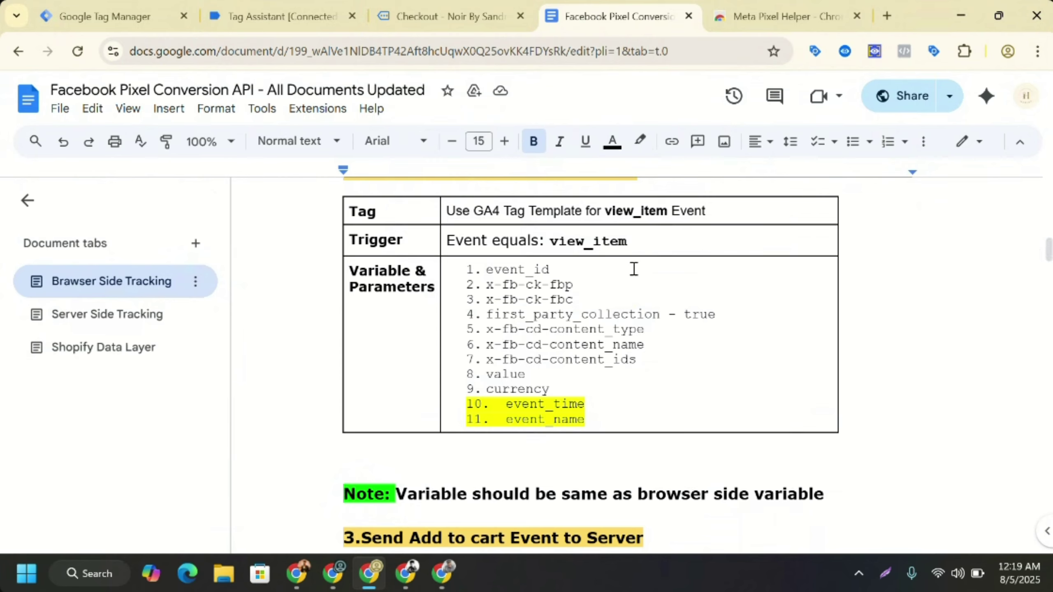
{"action": "left_click", "coordinate": [346, 580]}
{"action": "left_click", "coordinate": [369, 575]}
- Place the tracking document beside Google Tag Manager and close the Tag Assistant, store checkout and Meta Pixel Helper pages
{"action": "left_click_drag", "start_coordinate": [605, 9], "coordinate": [281, 6]}
{"action": "left_click", "coordinate": [439, 5]}
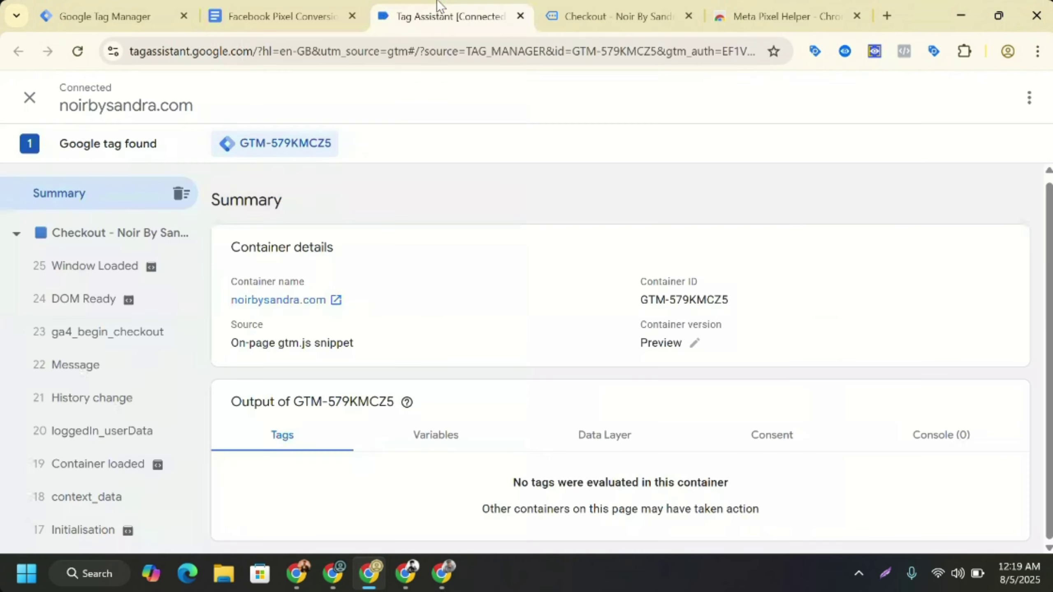
{"action": "left_click", "coordinate": [519, 17]}
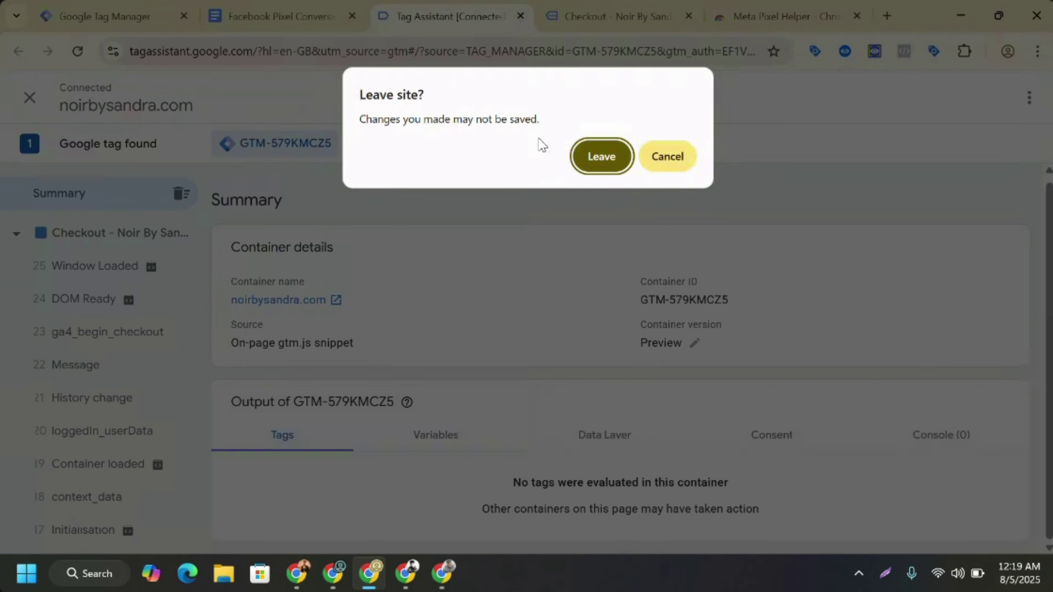
{"action": "left_click", "coordinate": [580, 158]}
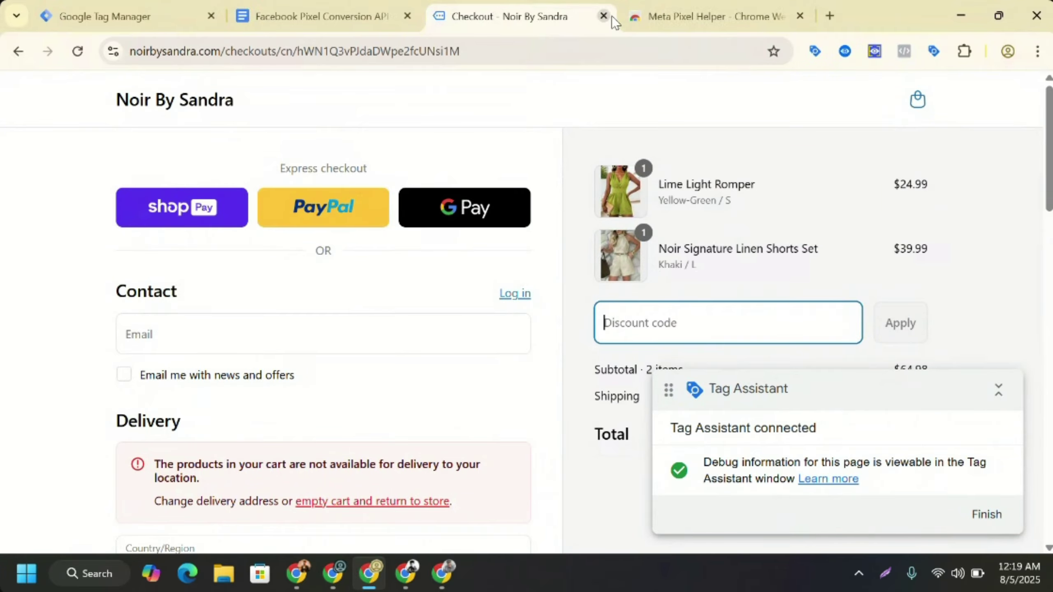
{"action": "left_click", "coordinate": [603, 15]}
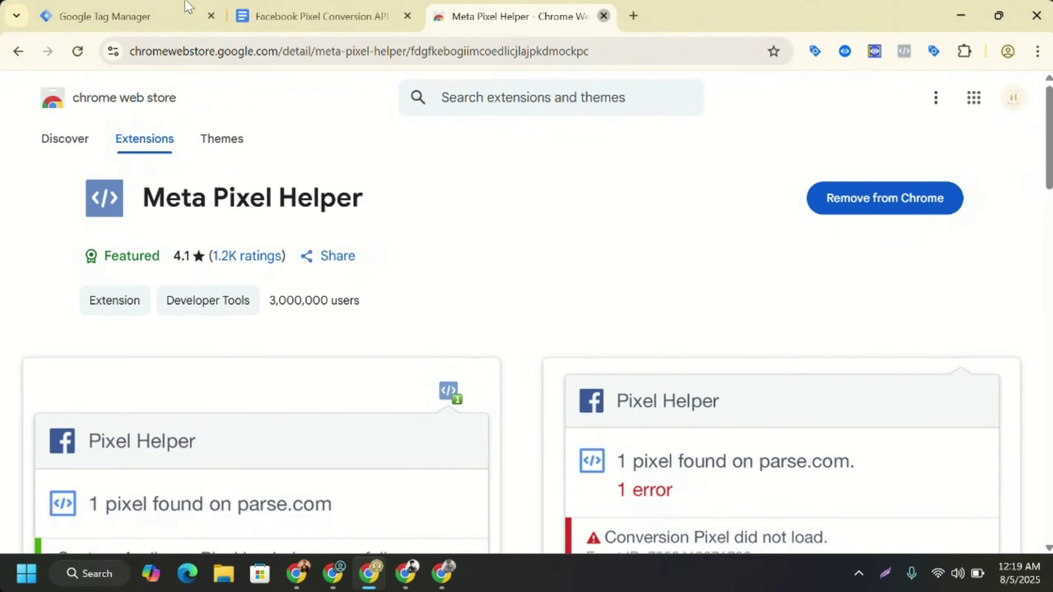
{"action": "key", "text": "ctrl+w"}
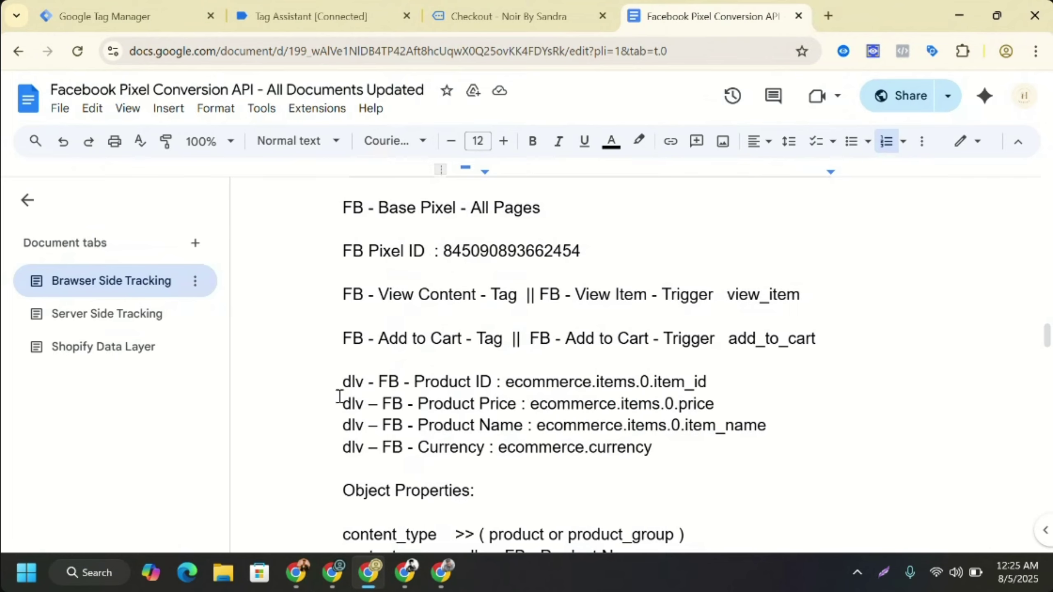
- Copy the Product ID data layer path "ecommerce.items.0.item_id" from the Facebook Pixel Conversion API document
{"action": "left_click", "coordinate": [341, 382]}
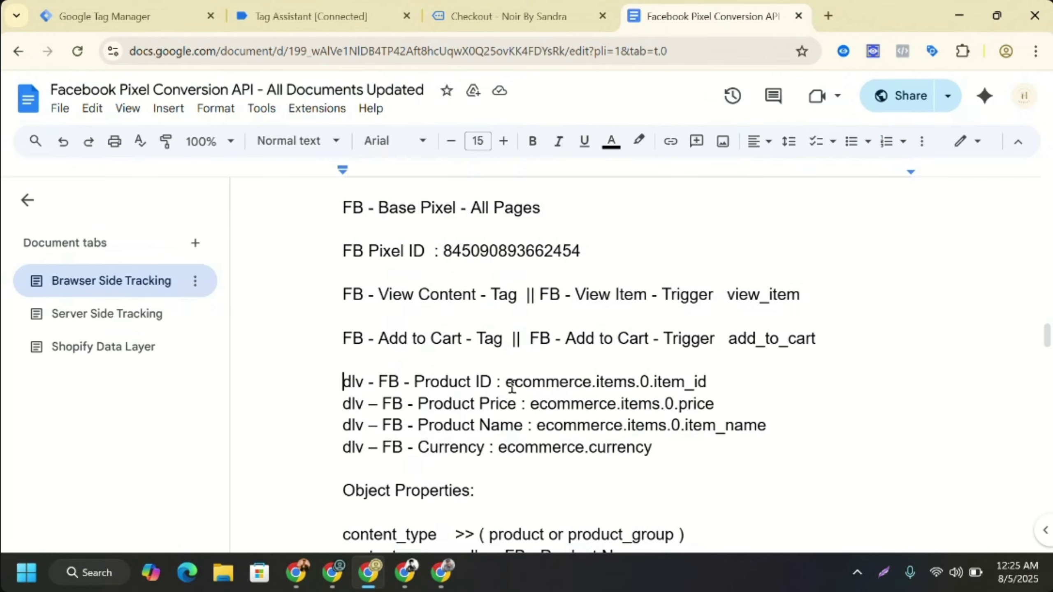
{"action": "left_click_drag", "start_coordinate": [506, 382], "coordinate": [630, 381]}
{"action": "left_click", "coordinate": [716, 381]}
{"action": "left_click_drag", "start_coordinate": [708, 382], "coordinate": [508, 385]}
{"action": "right_click", "coordinate": [547, 389]}
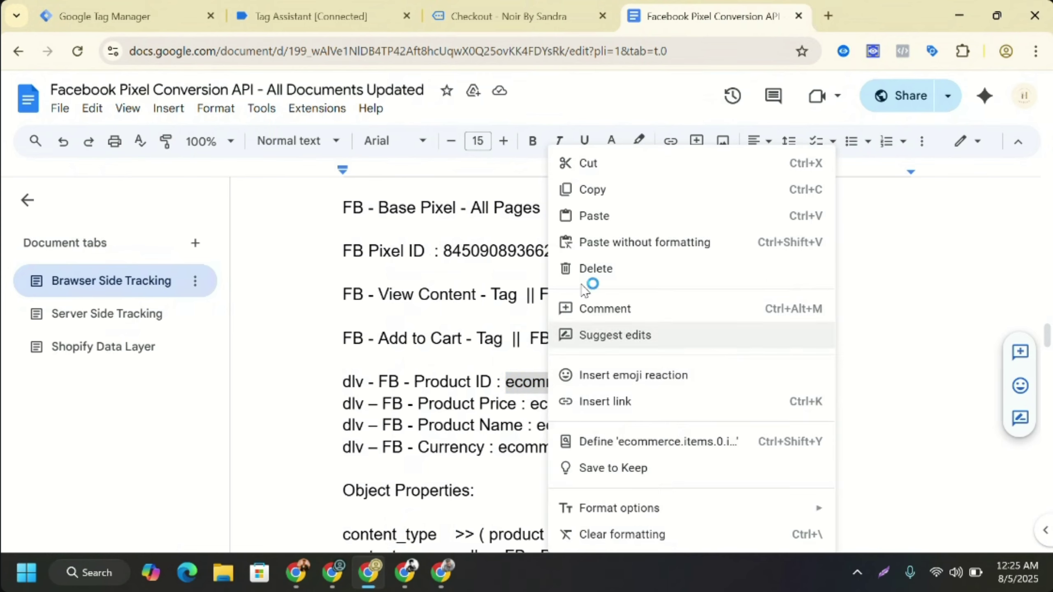
{"action": "left_click", "coordinate": [593, 194]}
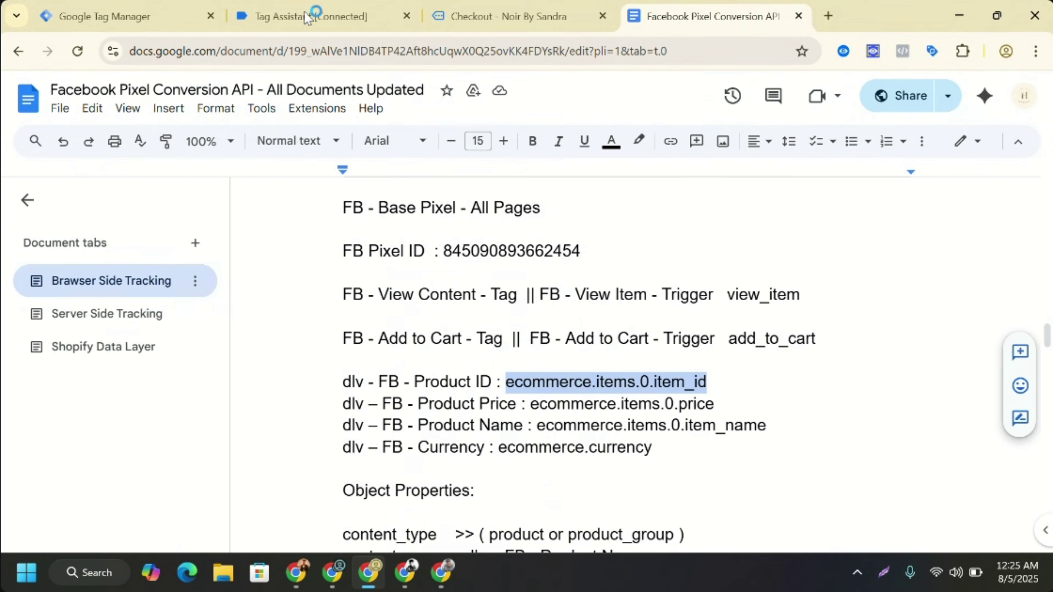
- In Google Tag Manager, create a user-defined Data Layer Variable with ecommerce.items.0.item_id as its data layer variable name
{"action": "left_click", "coordinate": [153, 12]}
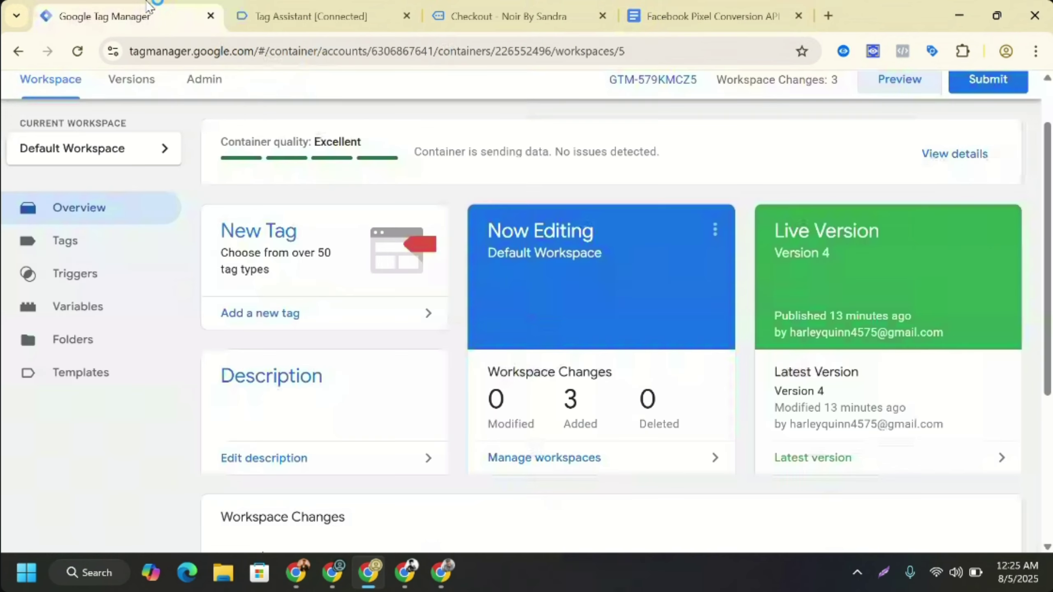
{"action": "left_click", "coordinate": [86, 319]}
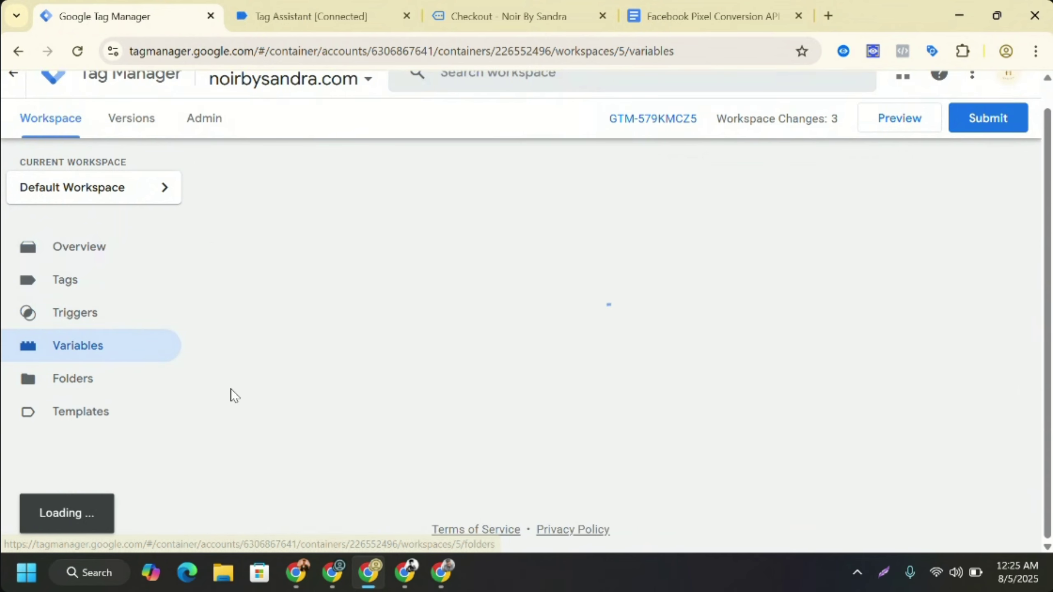
{"action": "scroll", "coordinate": [231, 389], "scroll_direction": "down", "scroll_amount": 1}
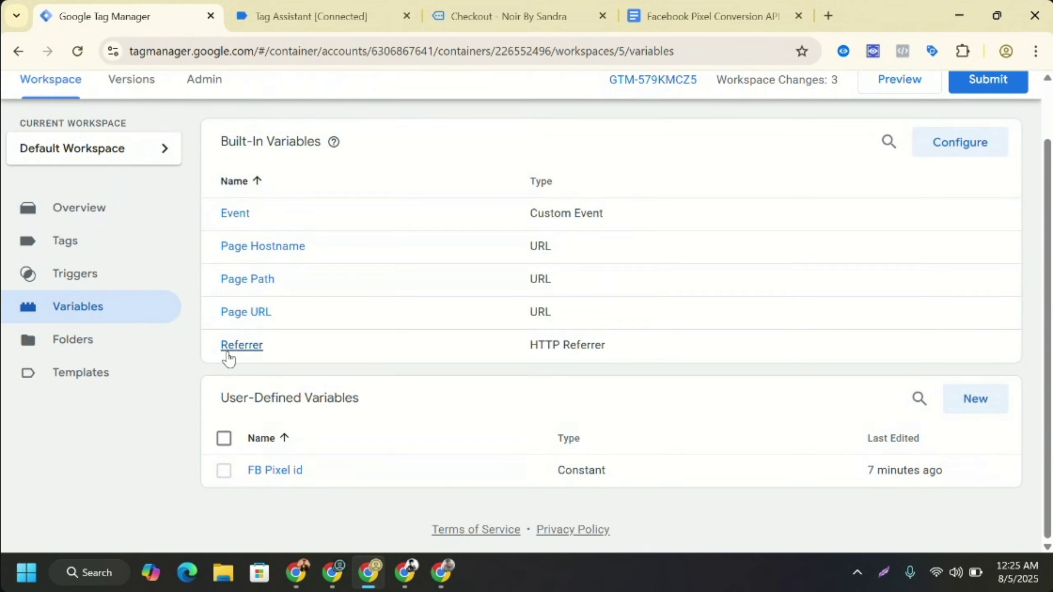
{"action": "left_click", "coordinate": [975, 398]}
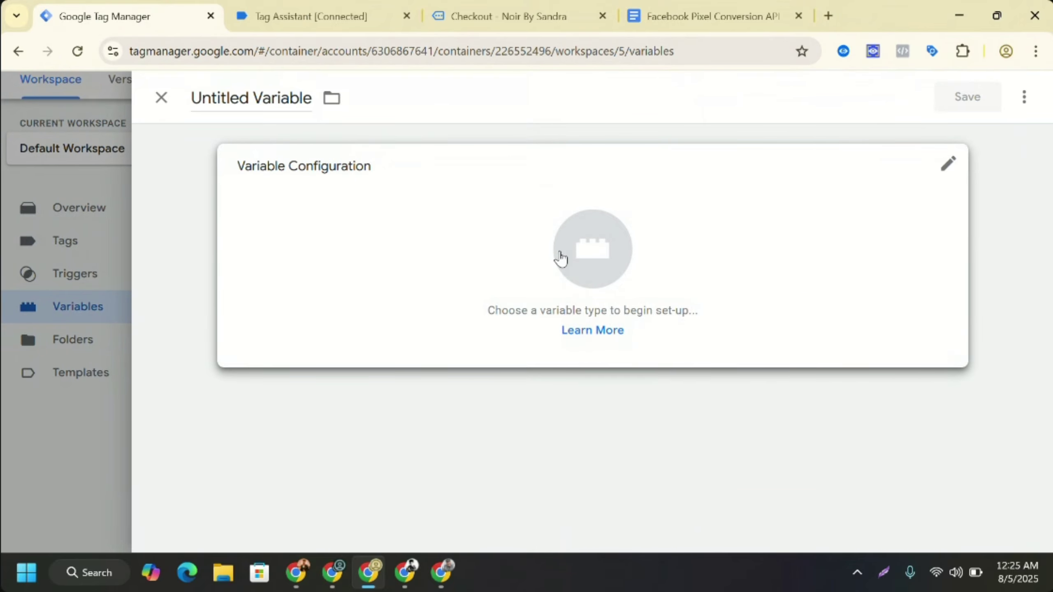
{"action": "left_click", "coordinate": [558, 254]}
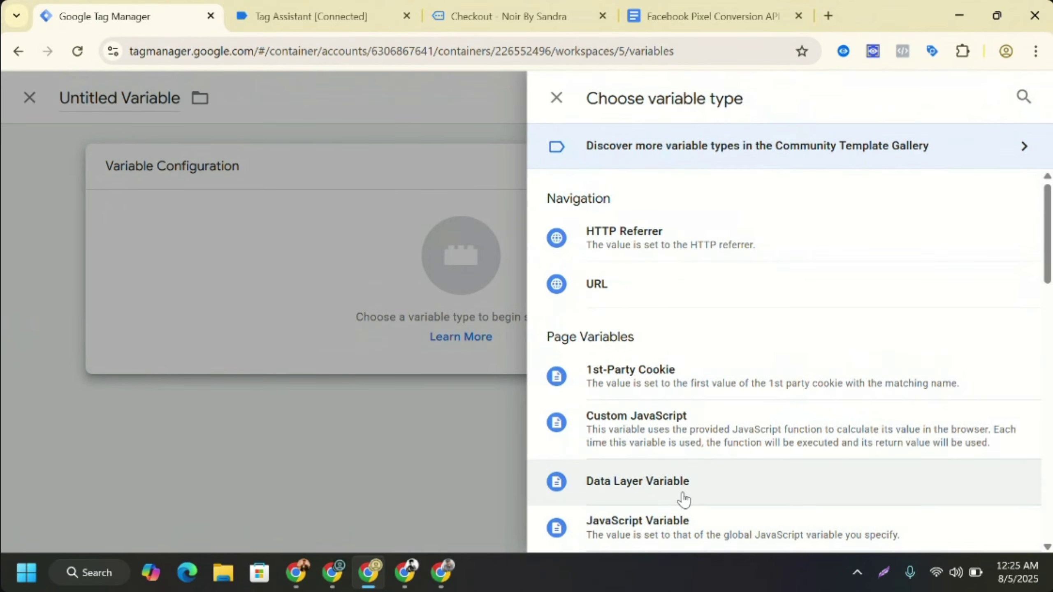
{"action": "left_click", "coordinate": [680, 490]}
{"action": "left_click", "coordinate": [287, 329]}
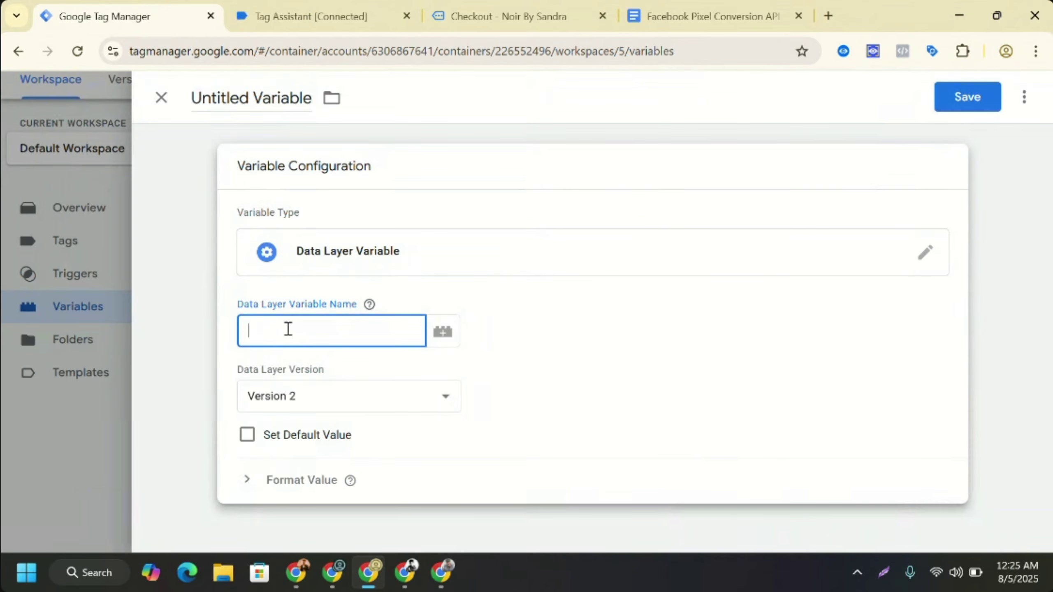
{"action": "key", "text": "ctrl+v"}
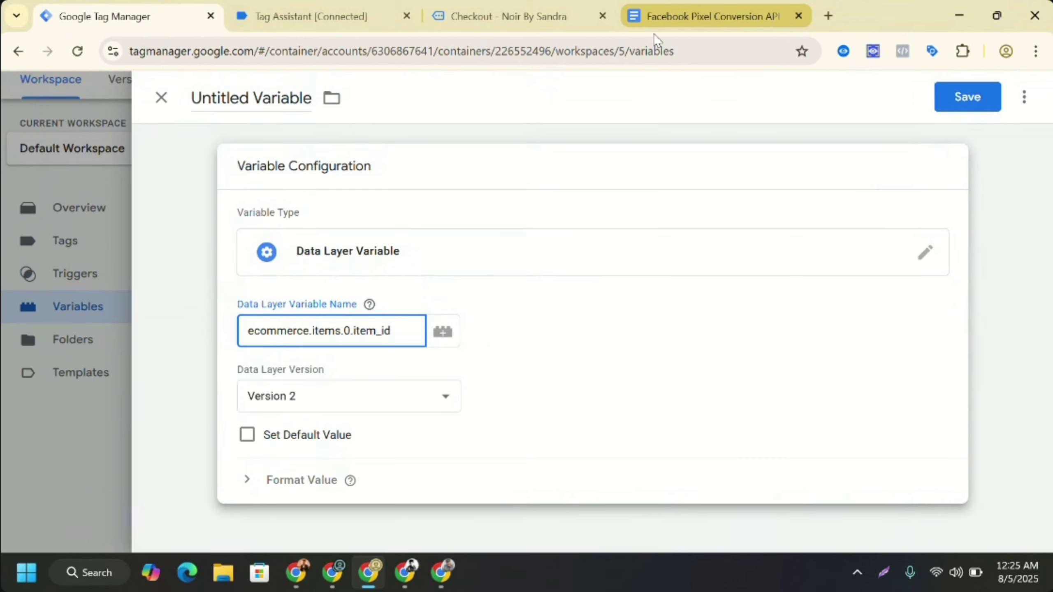
- Copy "dlv - FB - Product ID" from the tracking document and paste it as the untitled variable's name in Google Tag Manager
{"action": "key", "text": "ctrl+shift+Tab"}
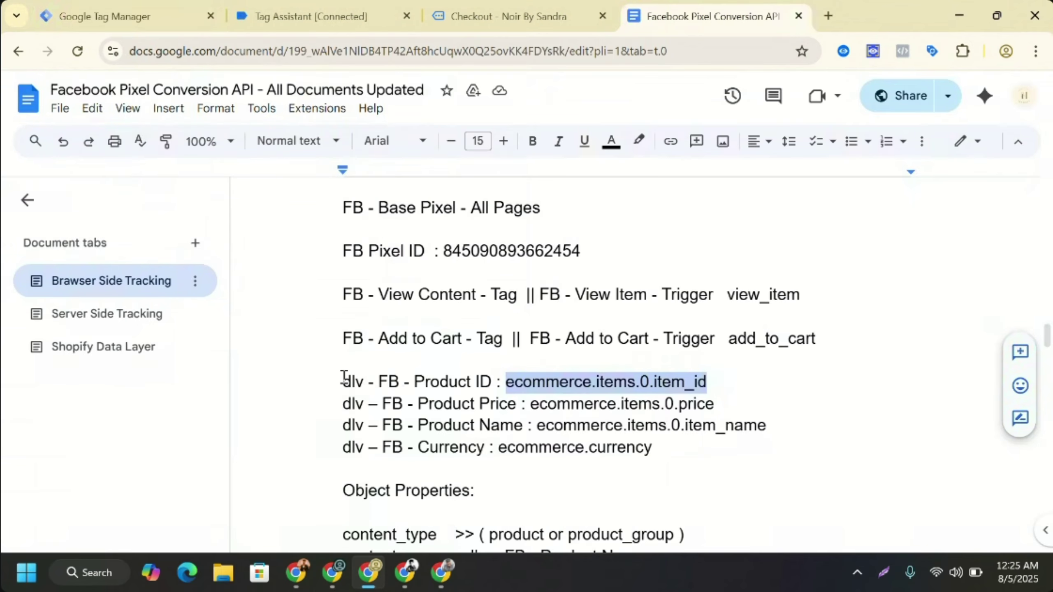
{"action": "left_click_drag", "start_coordinate": [345, 378], "coordinate": [491, 376]}
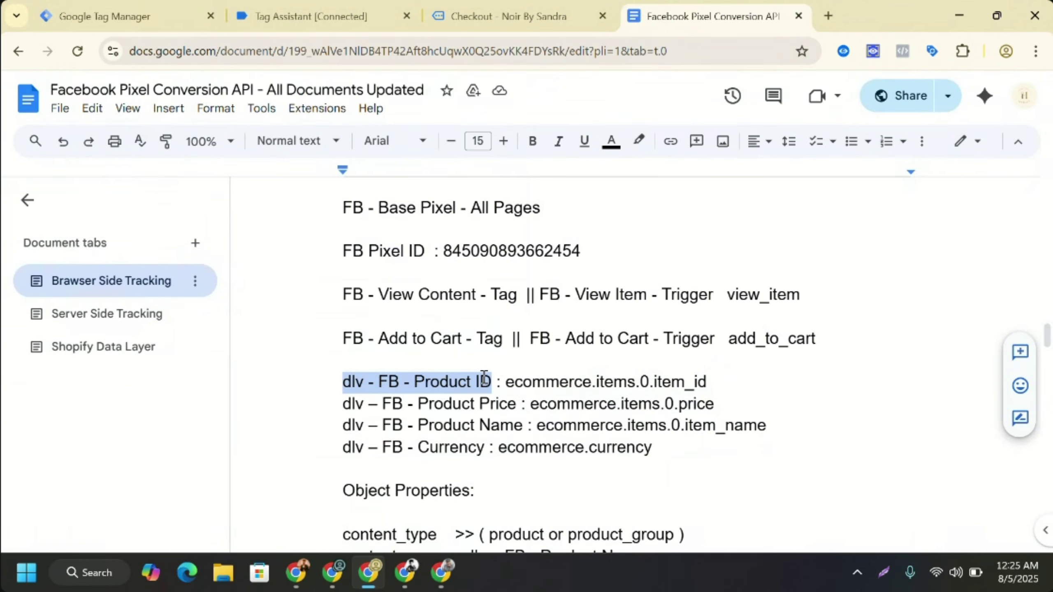
{"action": "right_click", "coordinate": [484, 379]}
{"action": "left_click", "coordinate": [505, 200]}
{"action": "left_click", "coordinate": [150, 12]}
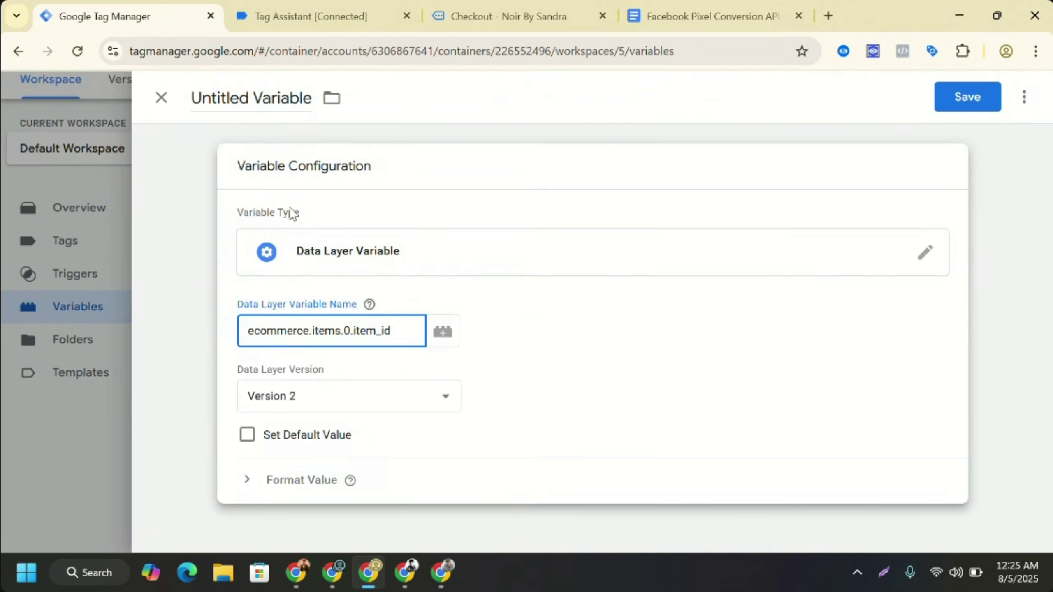
{"action": "left_click", "coordinate": [251, 97]}
{"action": "triple_click", "coordinate": [248, 98]}
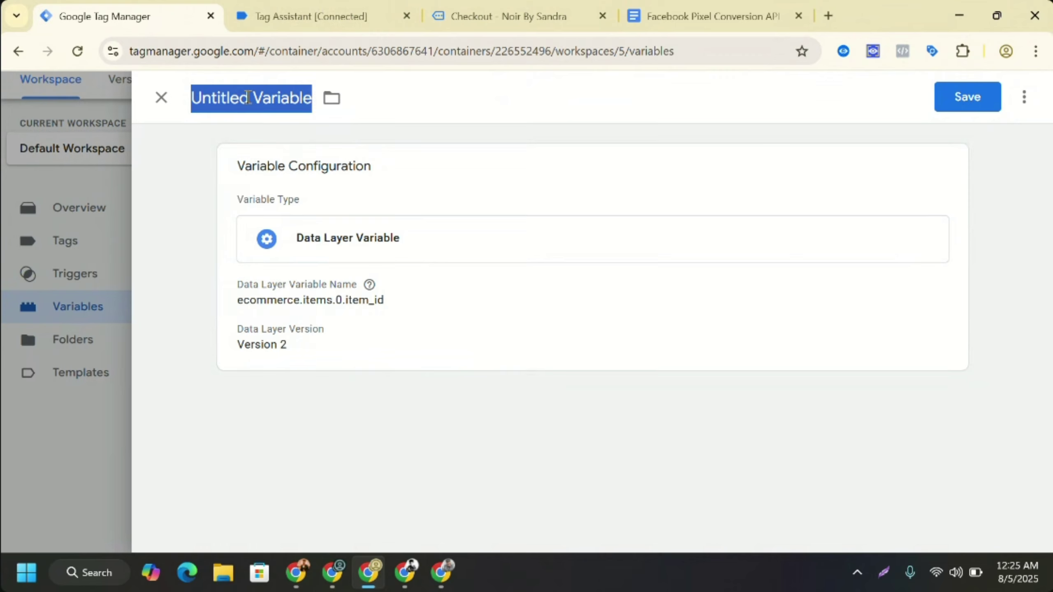
{"action": "key", "text": "ctrl+v"}
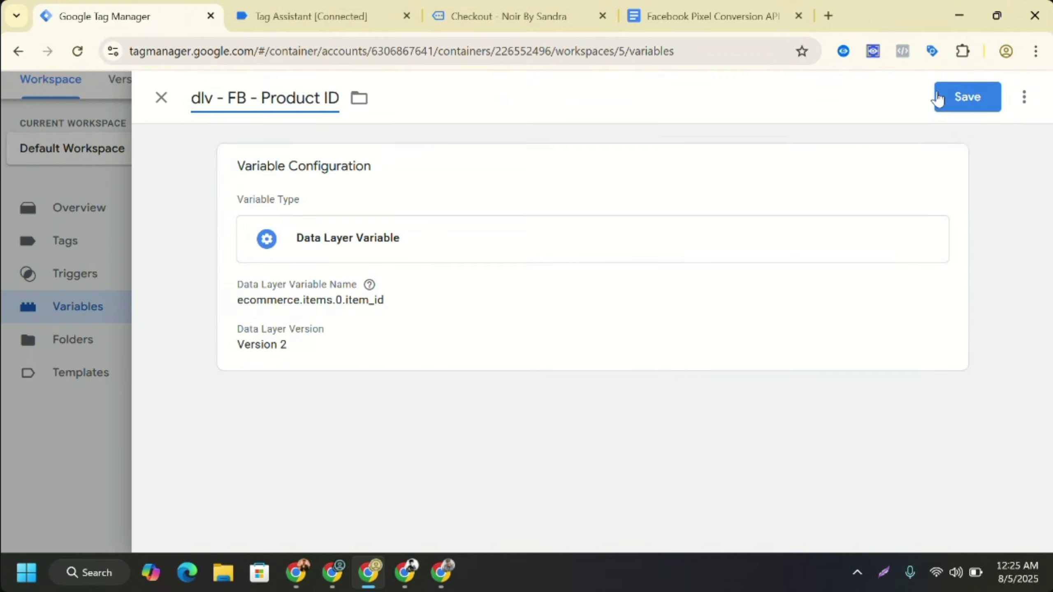
- Save the Product ID variable and start another user-defined variable, opening its variable type choices
{"action": "left_click", "coordinate": [961, 100]}
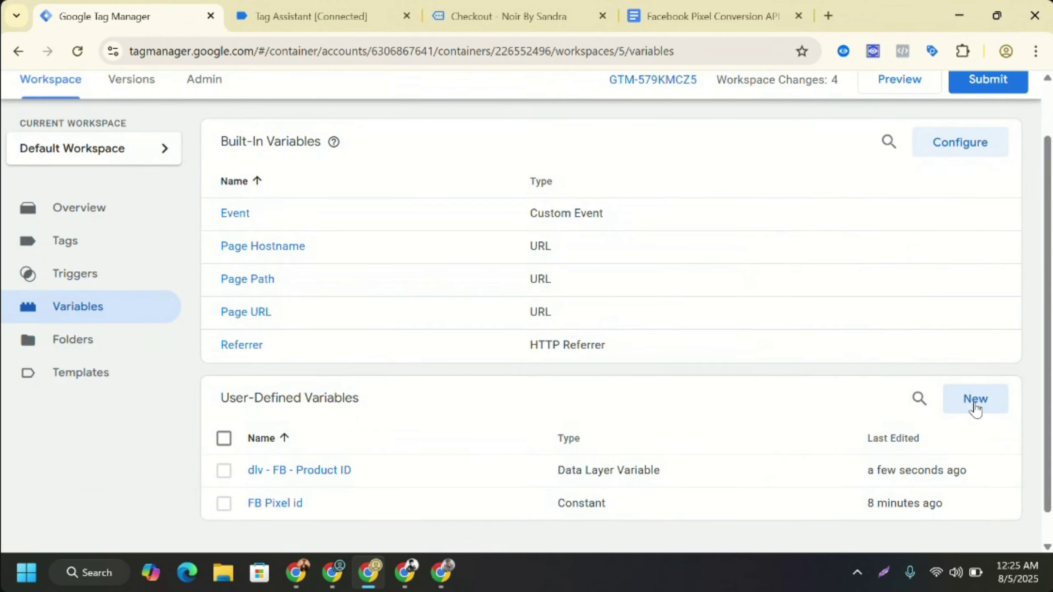
{"action": "left_click", "coordinate": [974, 403]}
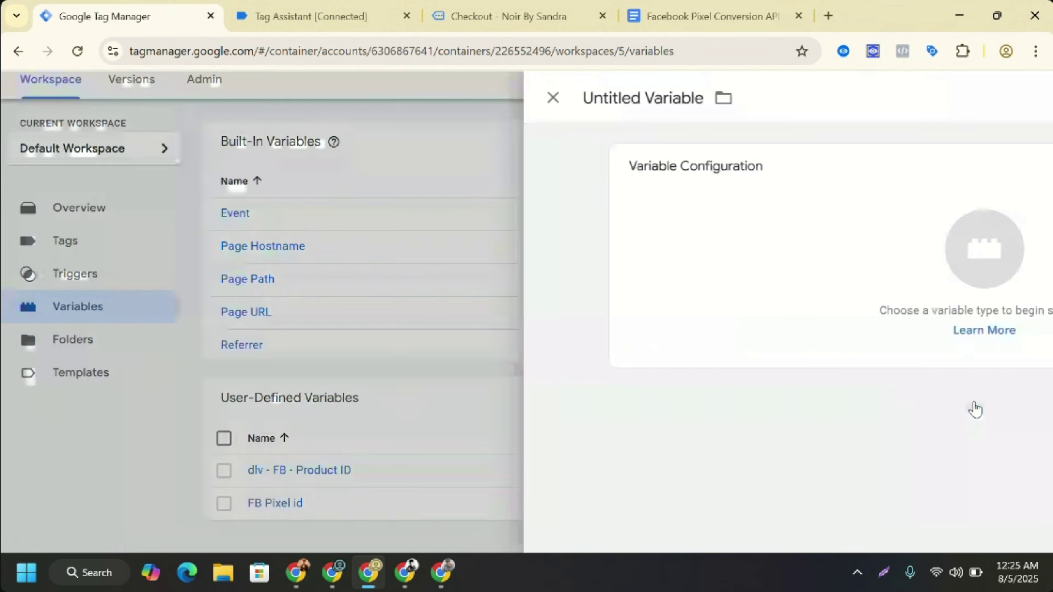
{"action": "left_click", "coordinate": [597, 275]}
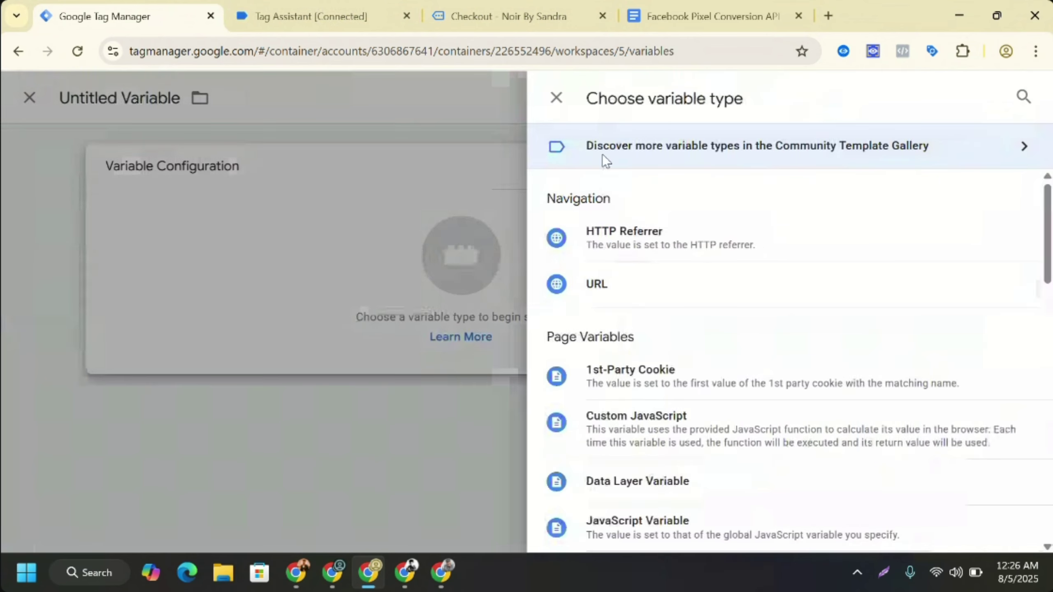
- Copy "ecommerce.items.0.price" from the tracking document and use it as the data layer variable name of a Data Layer Variable in Google Tag Manager
{"action": "left_click", "coordinate": [738, 6]}
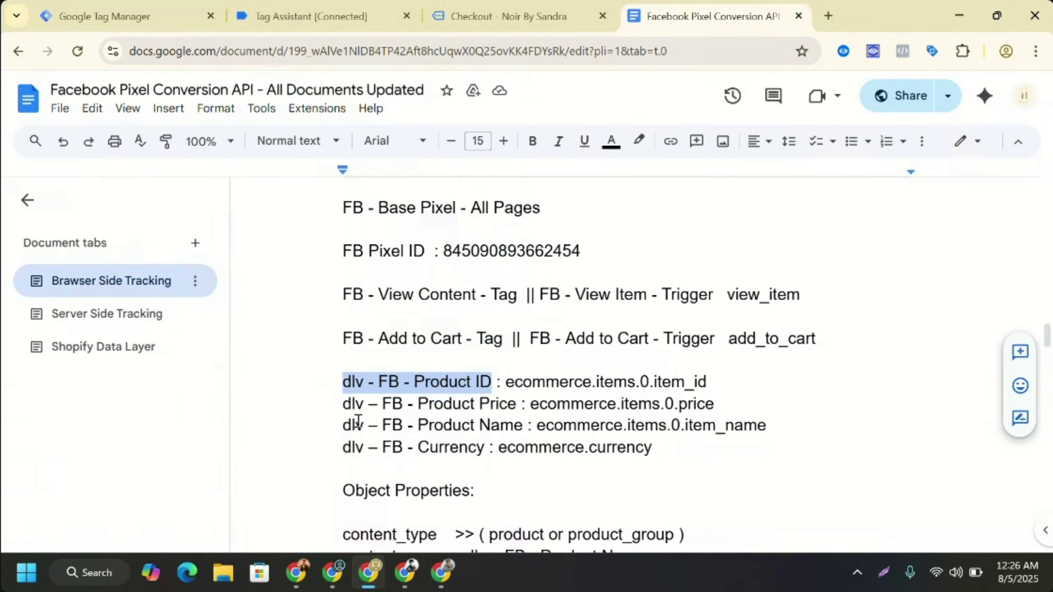
{"action": "left_click_drag", "start_coordinate": [530, 404], "coordinate": [715, 402]}
{"action": "key", "text": "ctrl+c"}
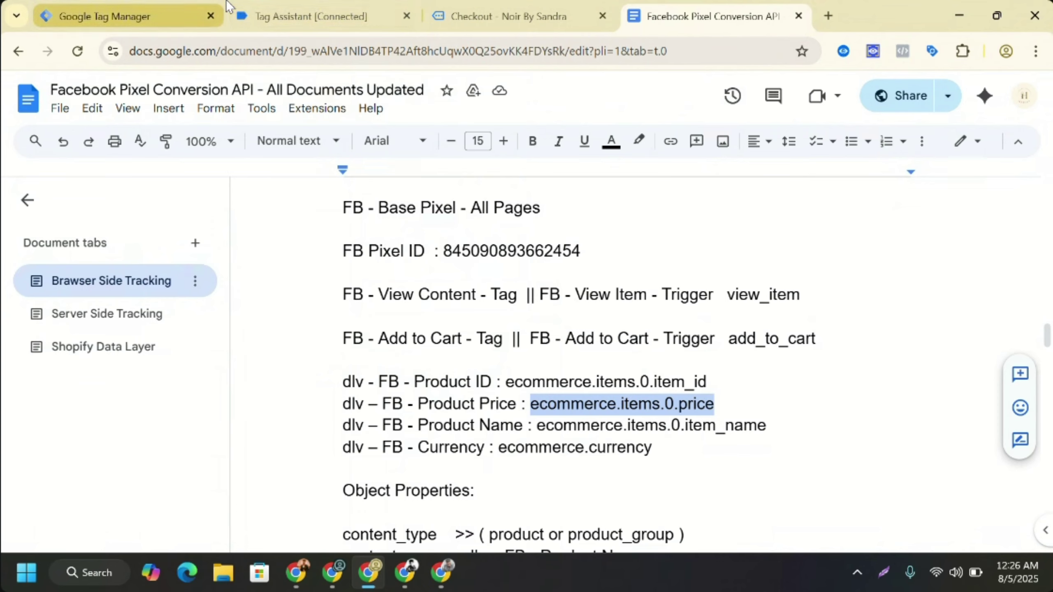
{"action": "left_click", "coordinate": [104, 16]}
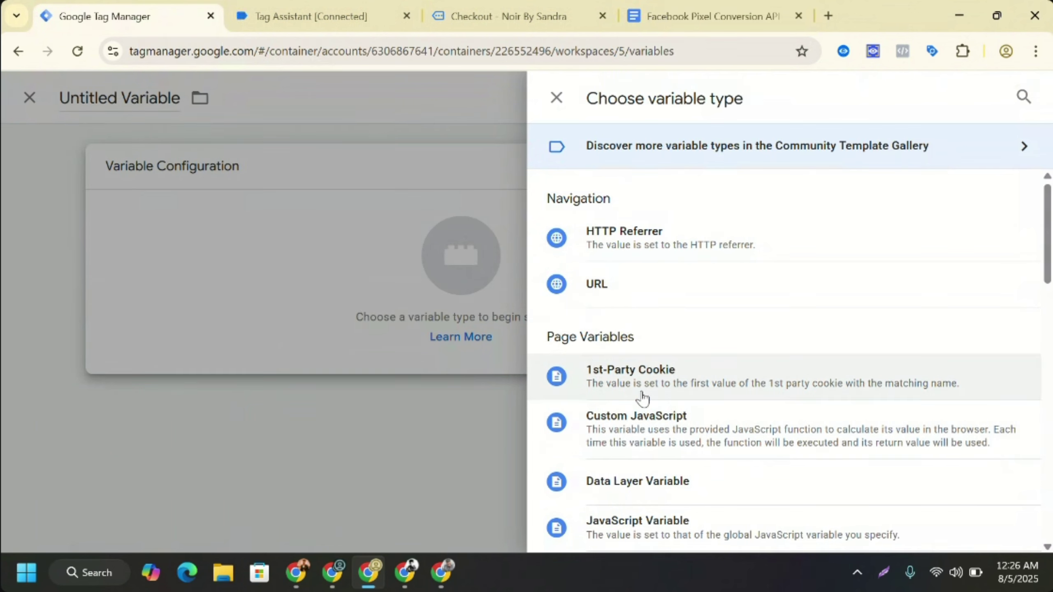
{"action": "left_click", "coordinate": [648, 480]}
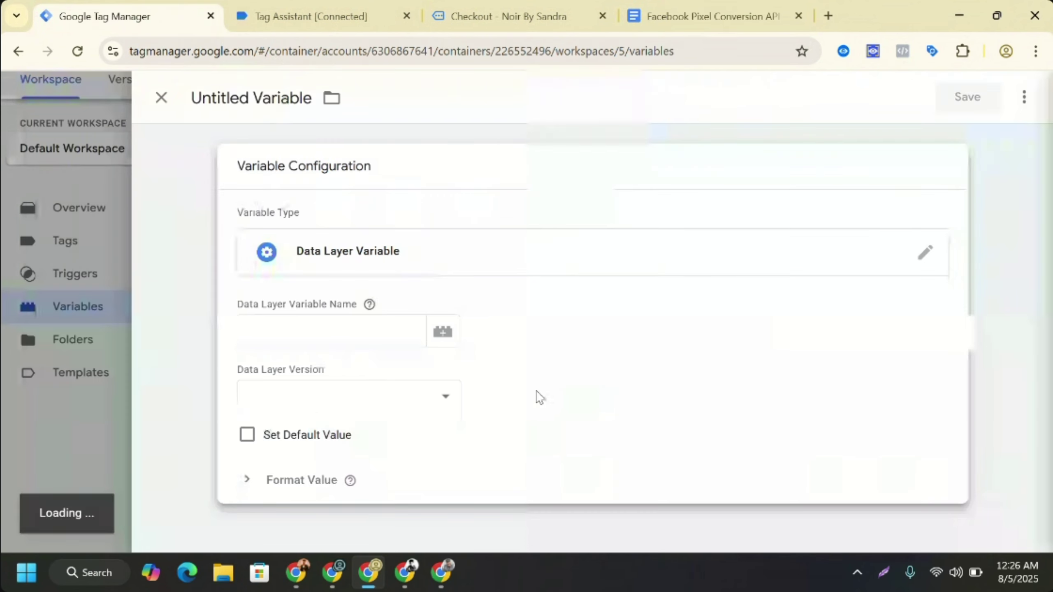
{"action": "left_click", "coordinate": [293, 334]}
{"action": "key", "text": "ctrl+v"}
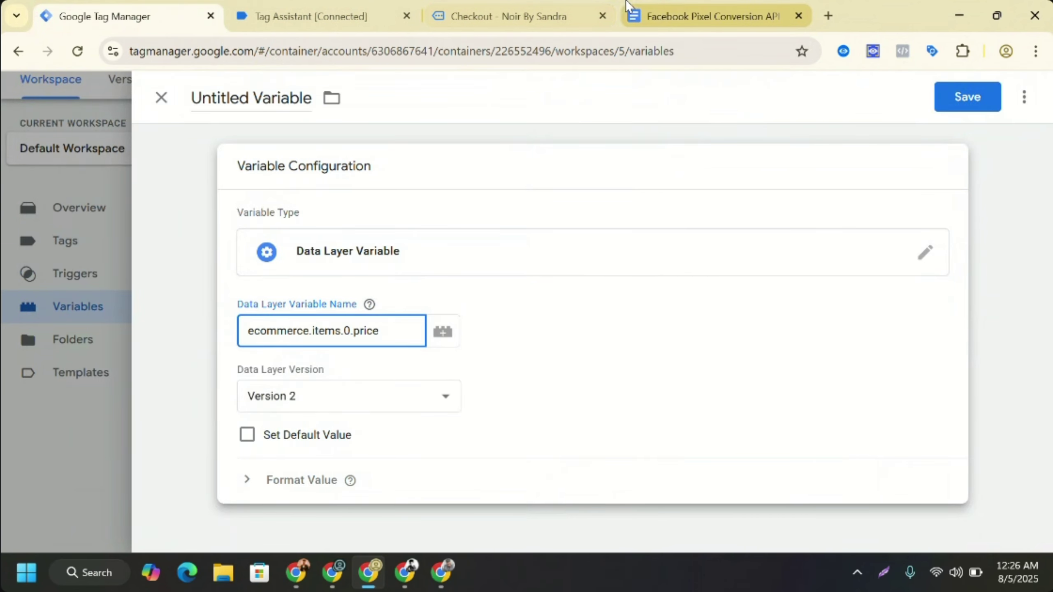
- Copy "dlv – FB - Product Price" from the tracking document and paste it as the untitled variable's name in Google Tag Manager
{"action": "left_click", "coordinate": [663, 9]}
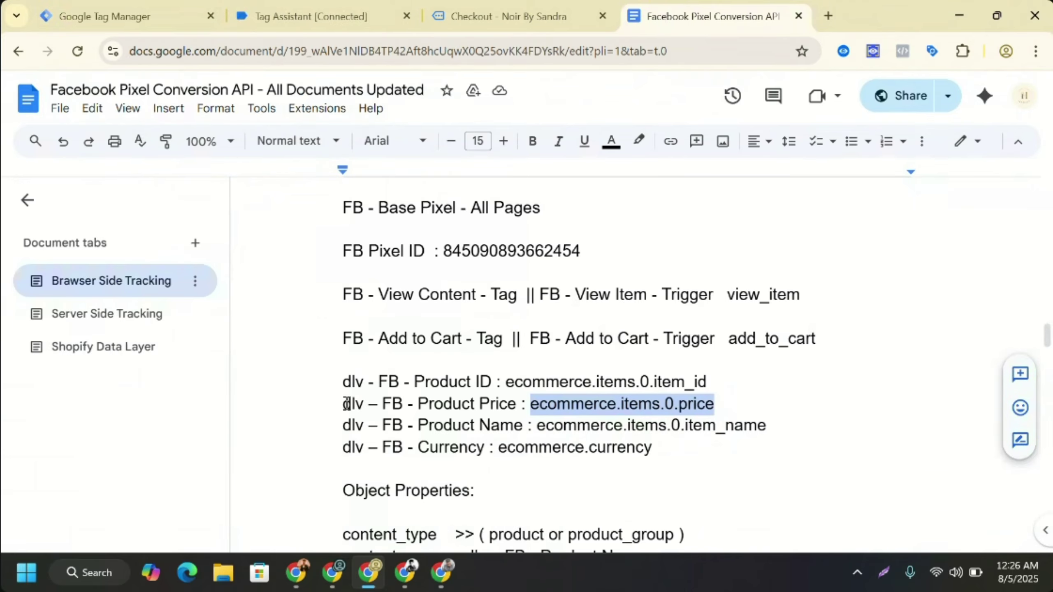
{"action": "left_click_drag", "start_coordinate": [348, 404], "coordinate": [516, 401]}
{"action": "key", "text": "ctrl+c"}
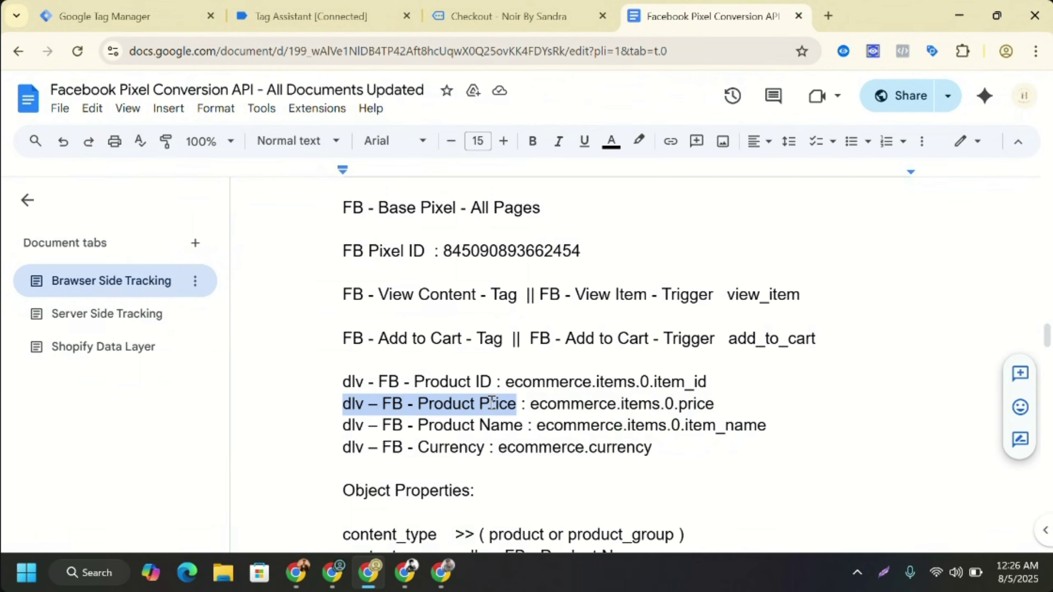
{"action": "left_click", "coordinate": [116, 13]}
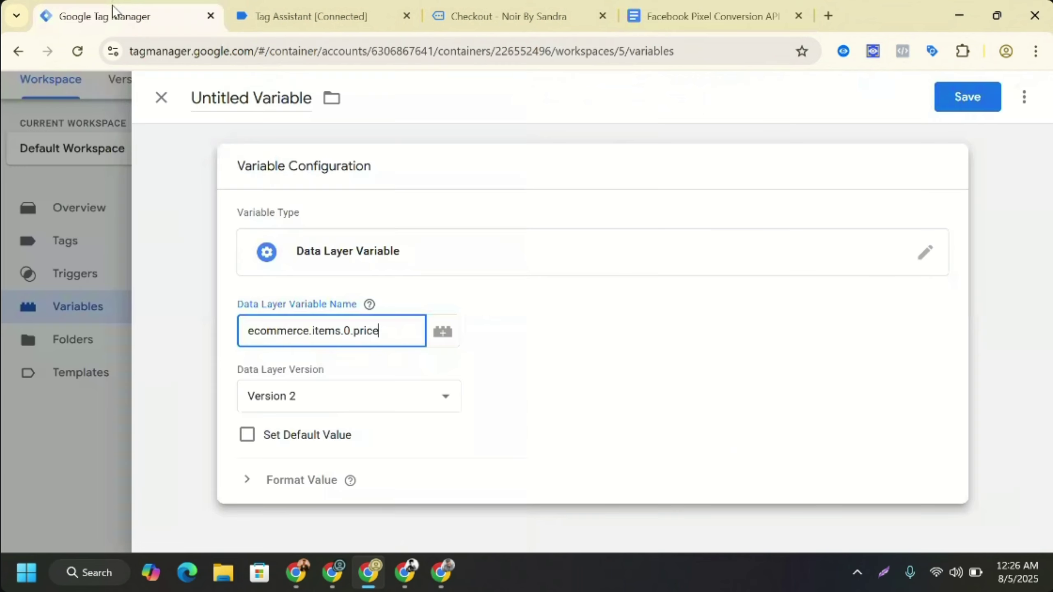
{"action": "triple_click", "coordinate": [267, 97]}
{"action": "key", "text": "ctrl+v"}
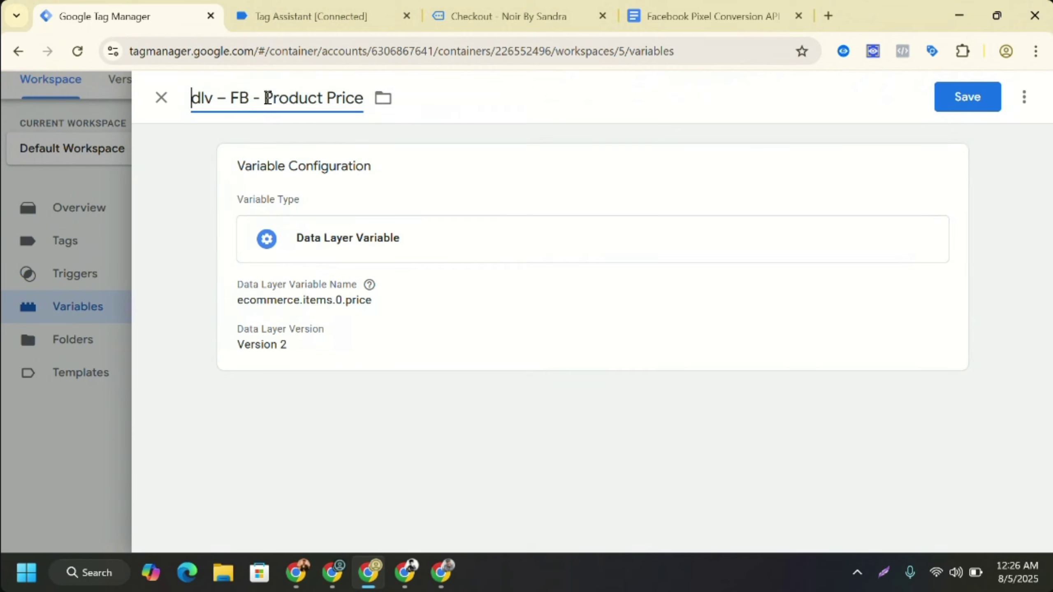
- Copy the Product Name path "ecommerce.items.0.item_name" from the tracking document, and save the Product Price variable in Google Tag Manager
{"action": "left_click", "coordinate": [677, 6]}
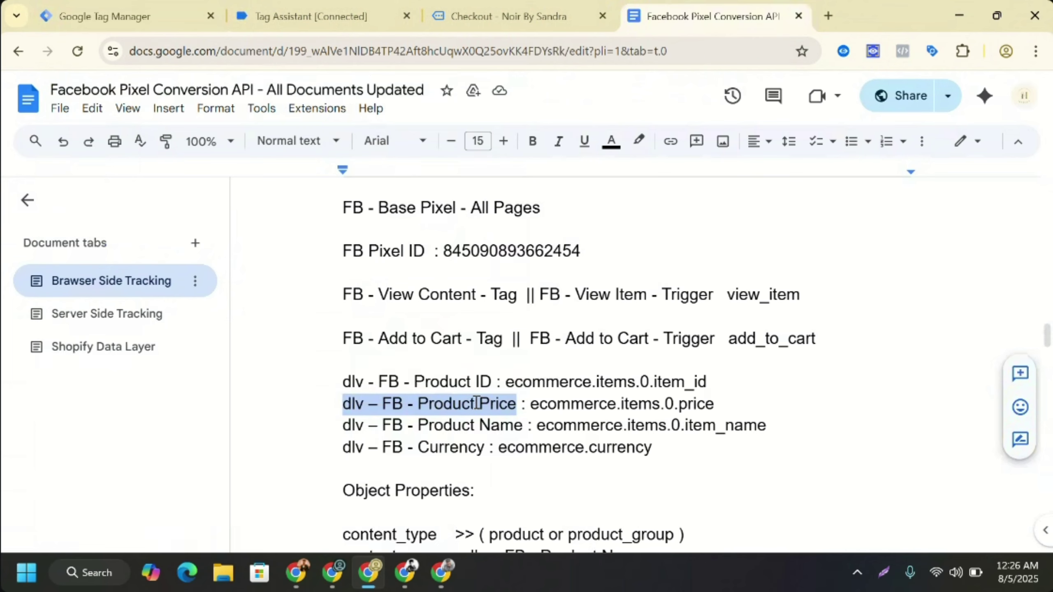
{"action": "left_click_drag", "start_coordinate": [538, 427], "coordinate": [766, 427]}
{"action": "key", "text": "ctrl+c"}
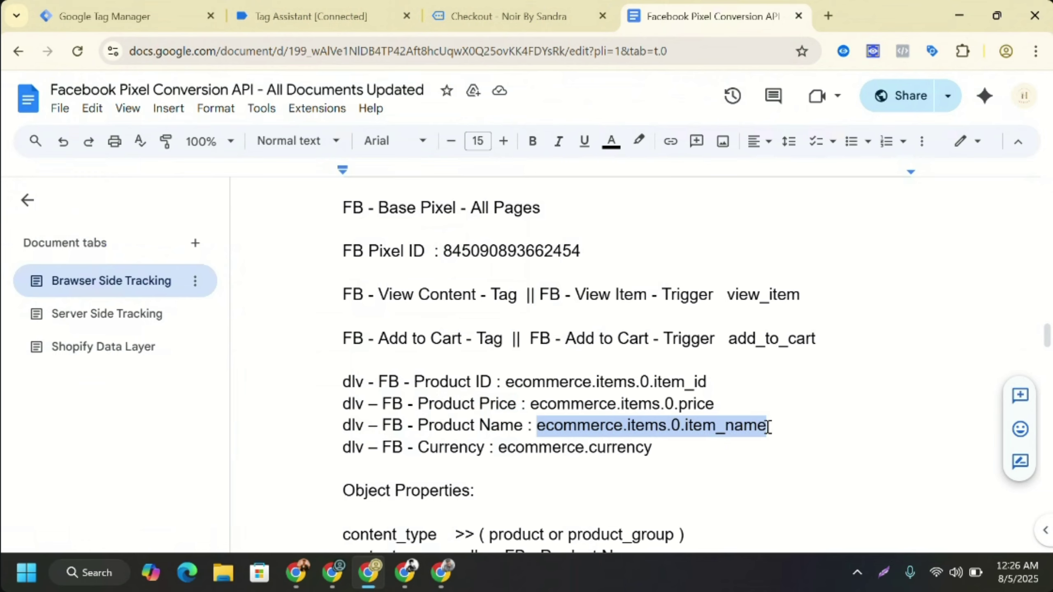
{"action": "left_click", "coordinate": [141, 4]}
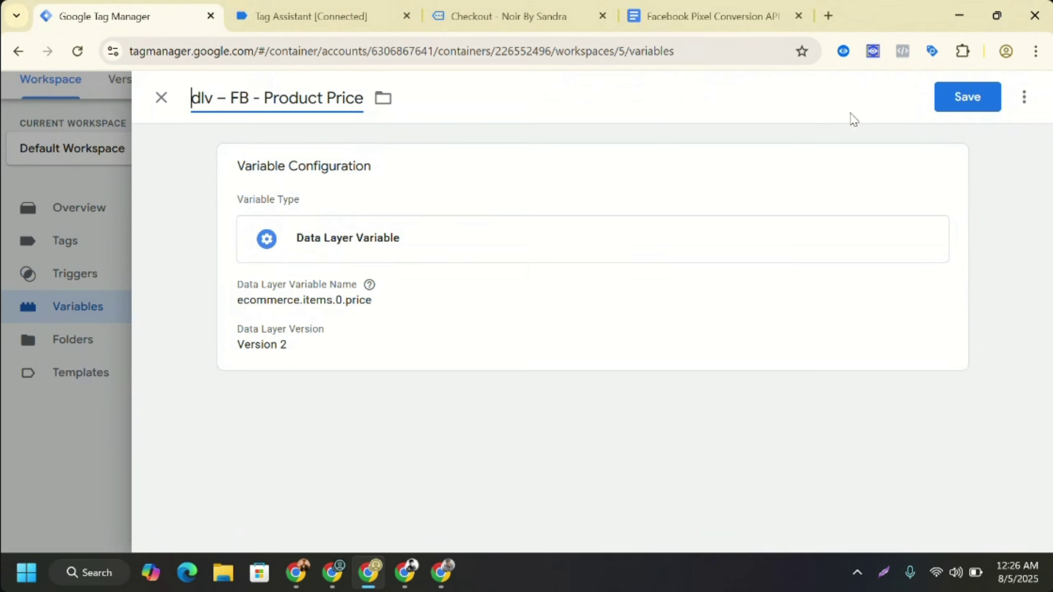
{"action": "left_click", "coordinate": [938, 106]}
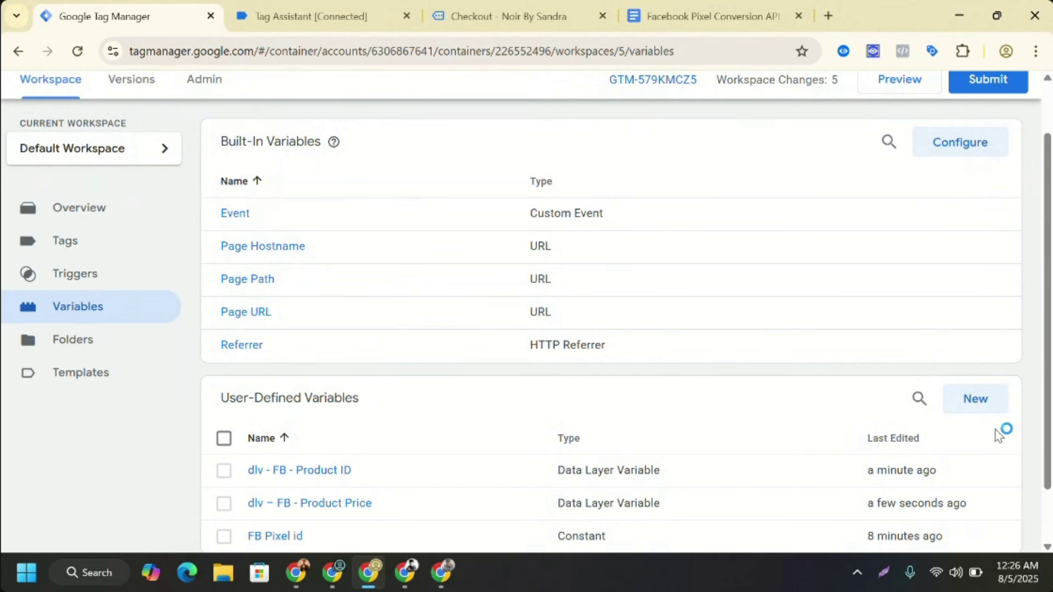
- Create a user-defined Data Layer Variable with ecommerce.items.0.item_name as its data layer variable name
{"action": "left_click", "coordinate": [986, 401]}
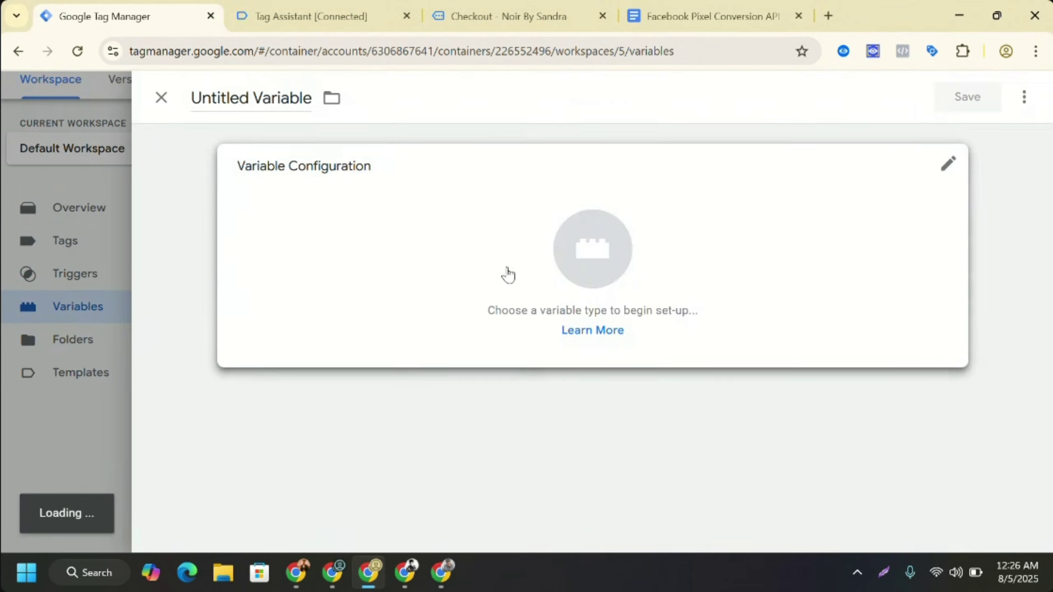
{"action": "left_click", "coordinate": [507, 268]}
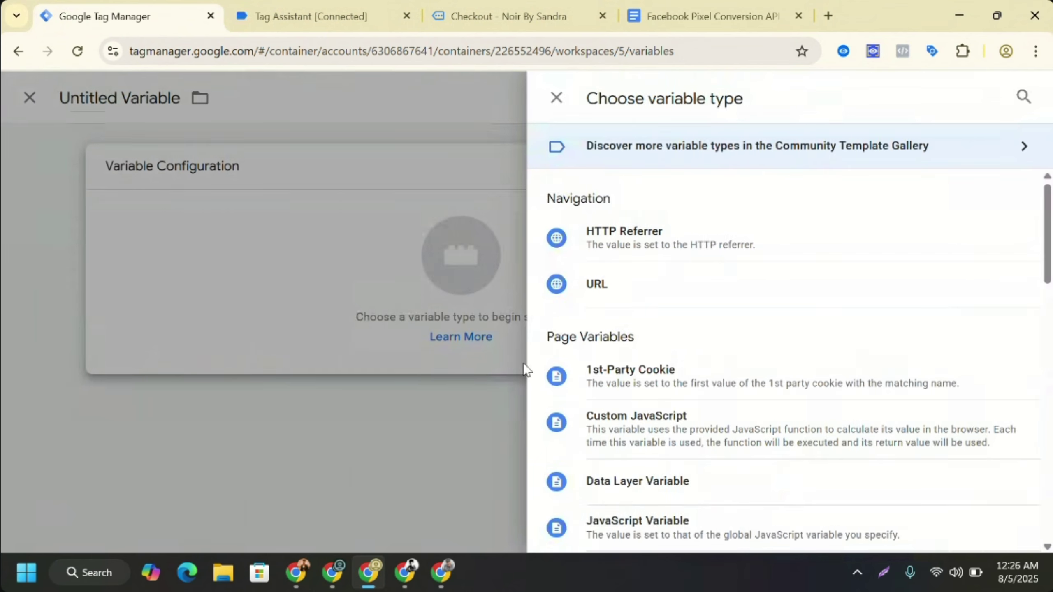
{"action": "left_click", "coordinate": [665, 490]}
{"action": "left_click", "coordinate": [280, 331]}
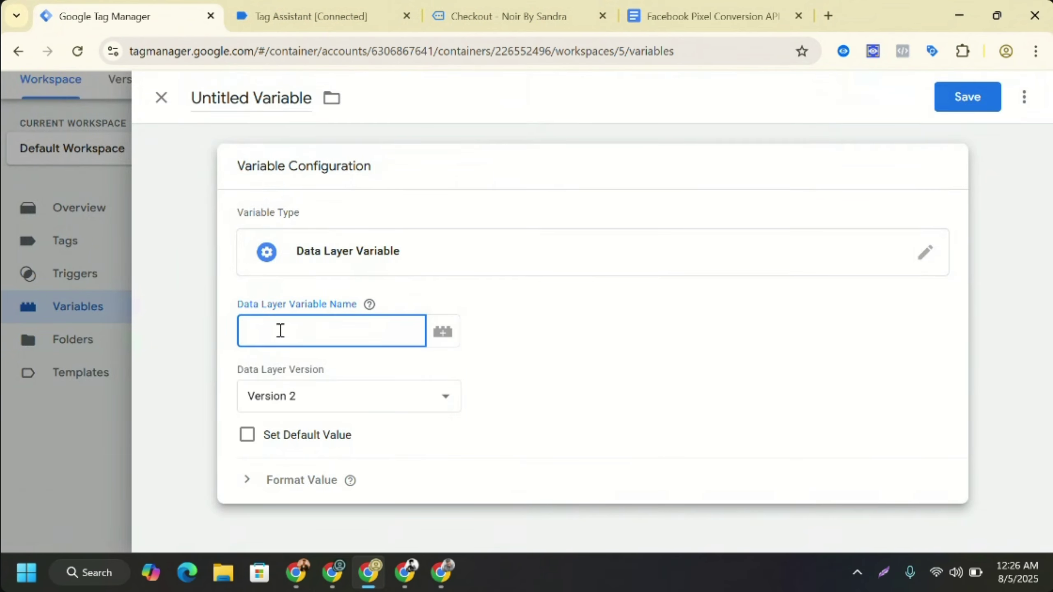
{"action": "key", "text": "ctrl+v"}
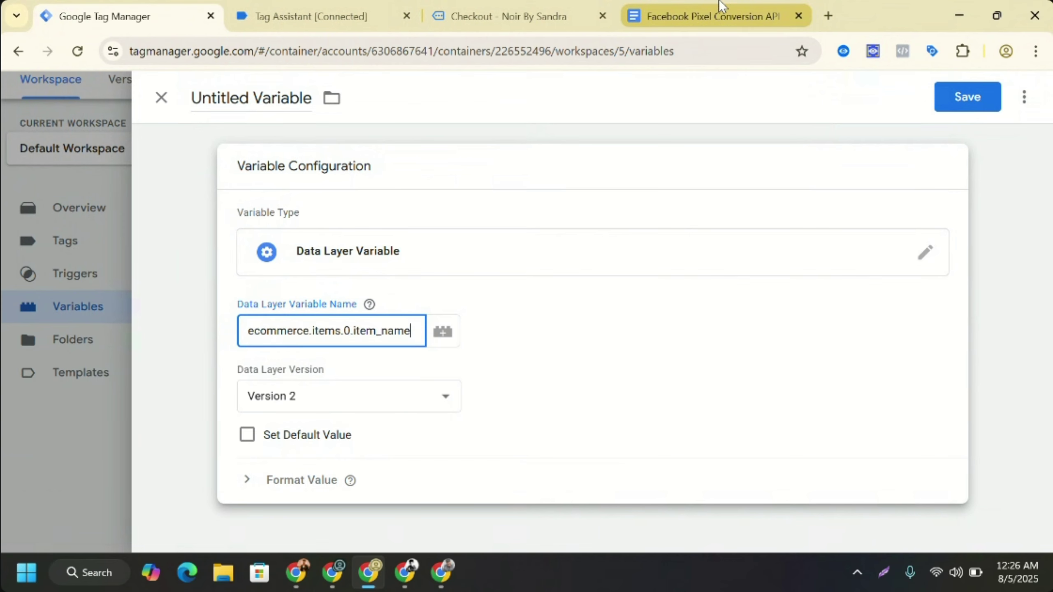
- Name the untitled variable "dlv – FB - Product Name", copied from the tracking document, and save it in Google Tag Manager
{"action": "left_click", "coordinate": [720, 5]}
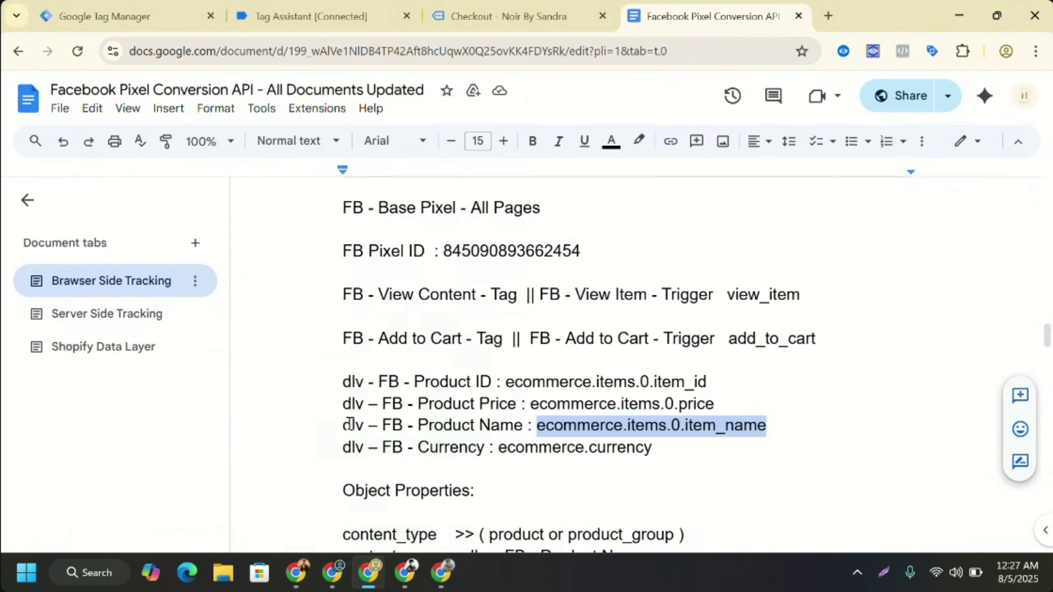
{"action": "left_click_drag", "start_coordinate": [345, 426], "coordinate": [526, 428]}
{"action": "key", "text": "ctrl+c"}
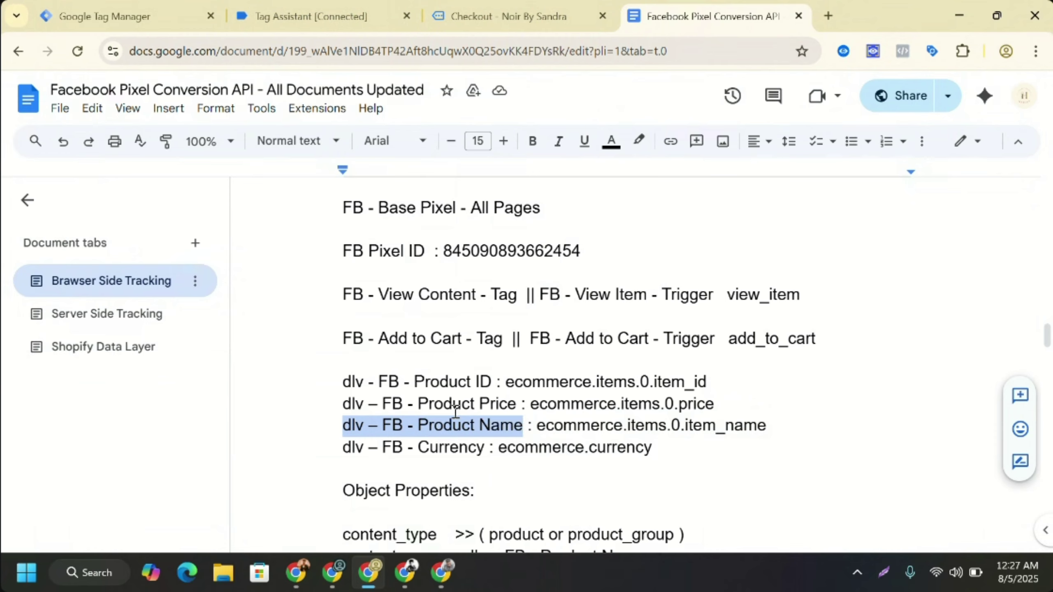
{"action": "left_click", "coordinate": [115, 10]}
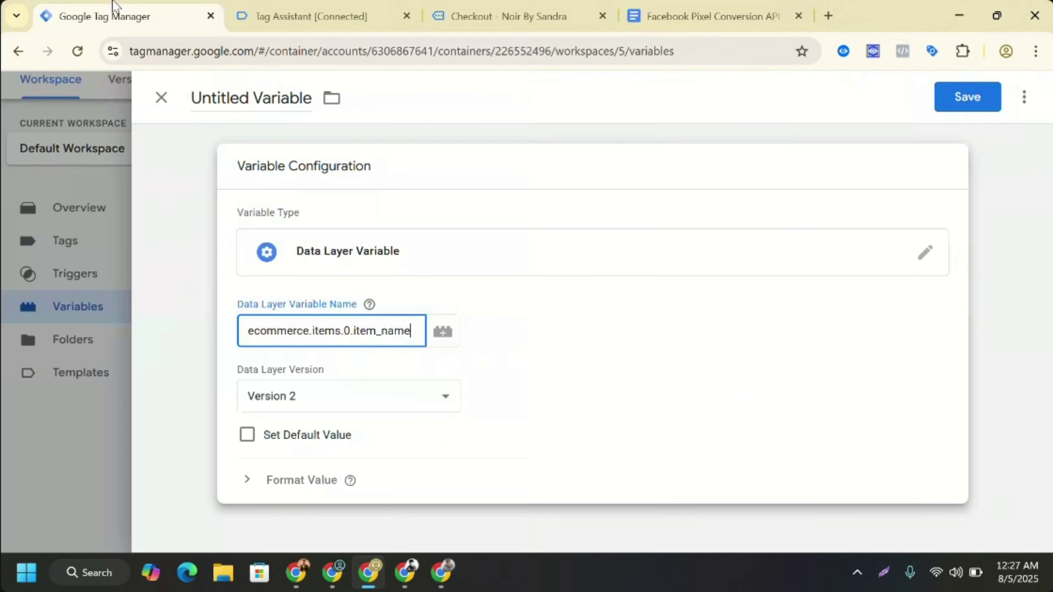
{"action": "left_click", "coordinate": [250, 93]}
{"action": "key", "text": "ctrl+a"}
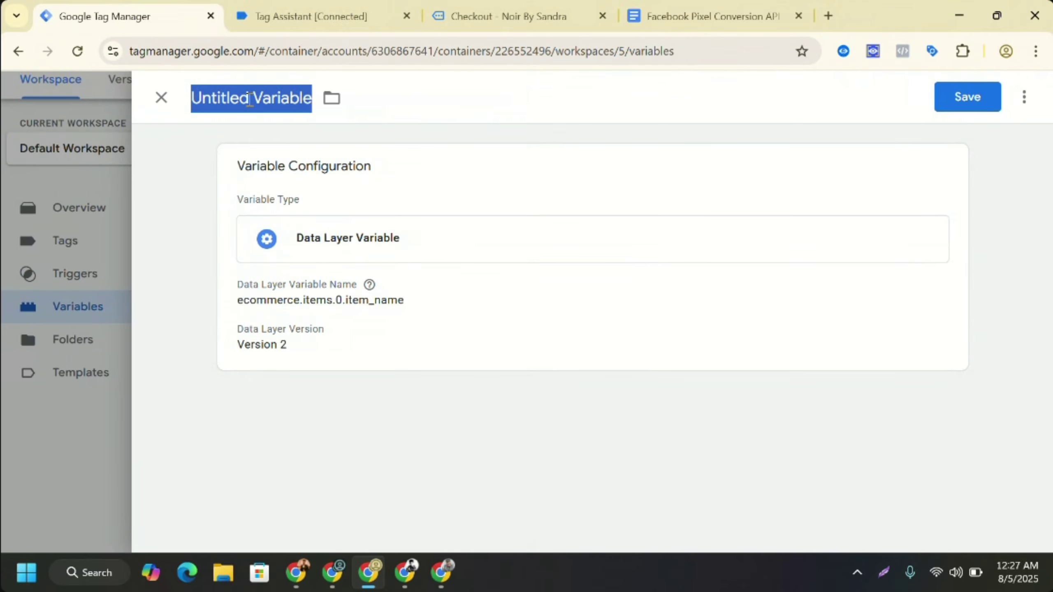
{"action": "key", "text": "ctrl+v"}
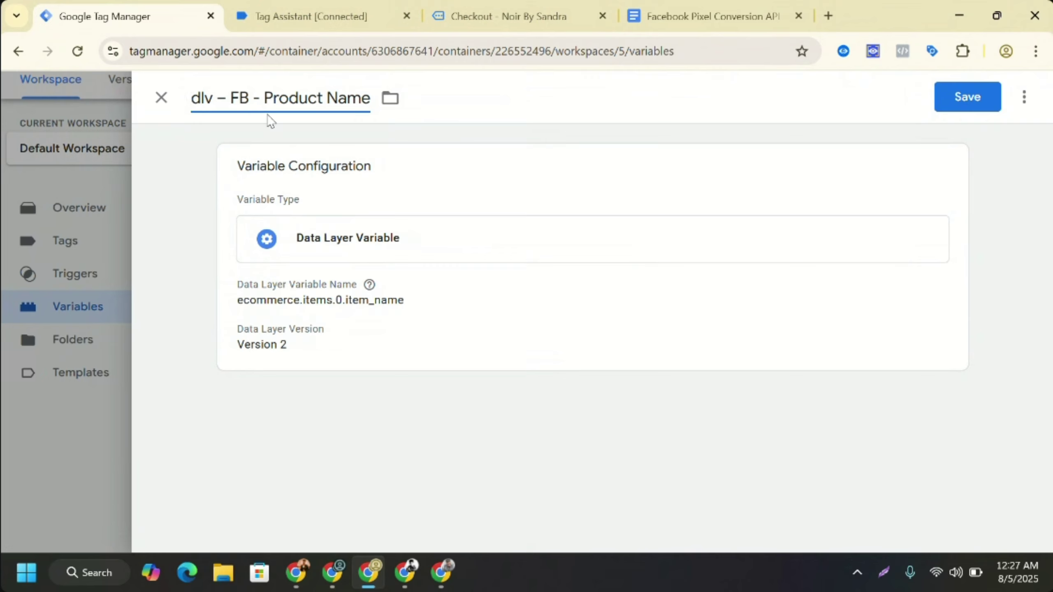
{"action": "left_click", "coordinate": [952, 108]}
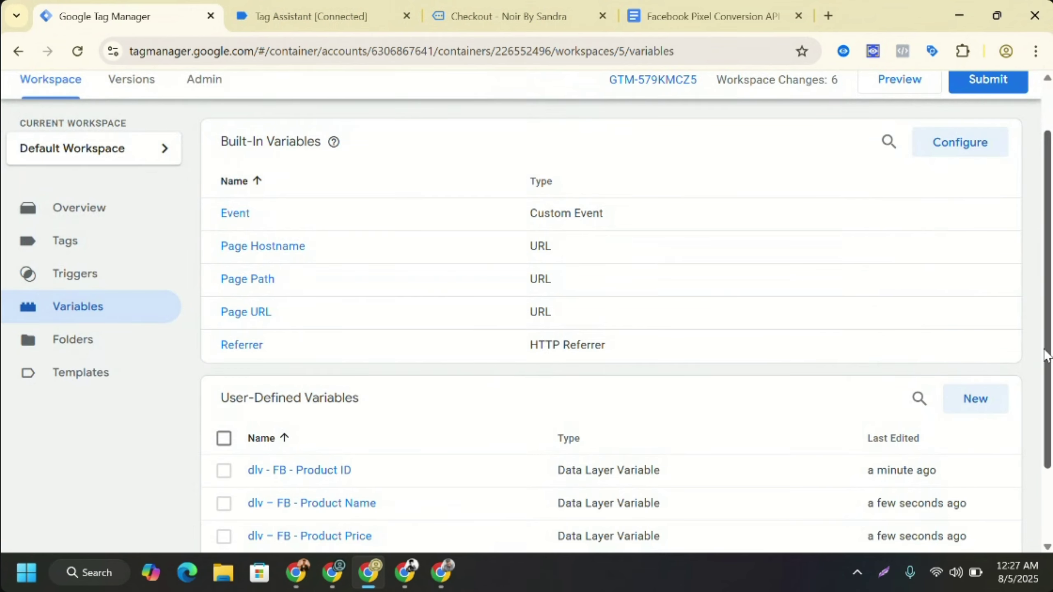
- Start another user-defined variable and copy the name "dlv – FB - Currency" from the tracking document
{"action": "left_click_drag", "start_coordinate": [1046, 355], "coordinate": [1046, 424]}
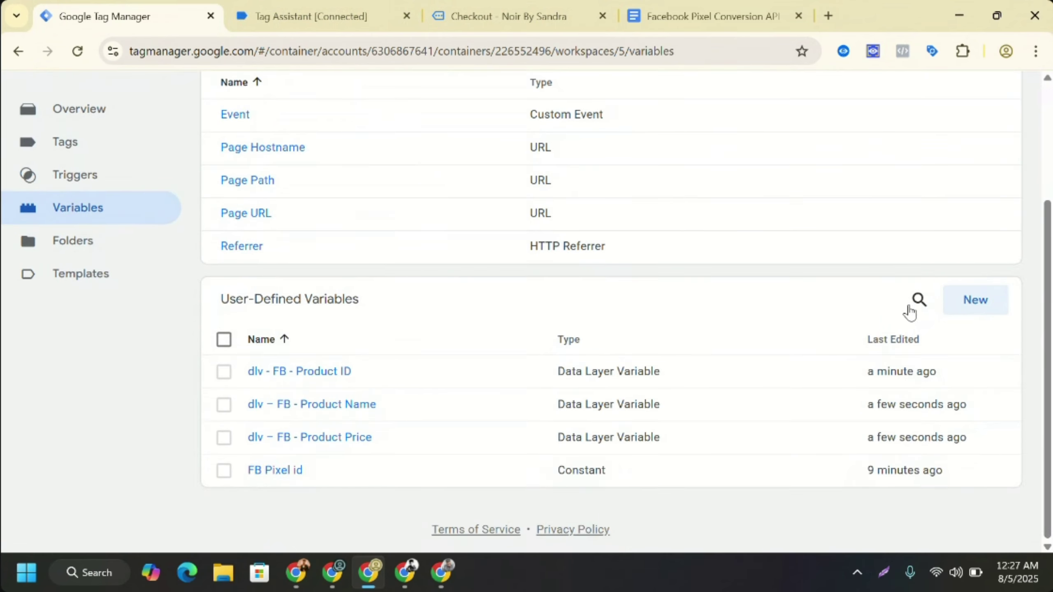
{"action": "left_click", "coordinate": [965, 307]}
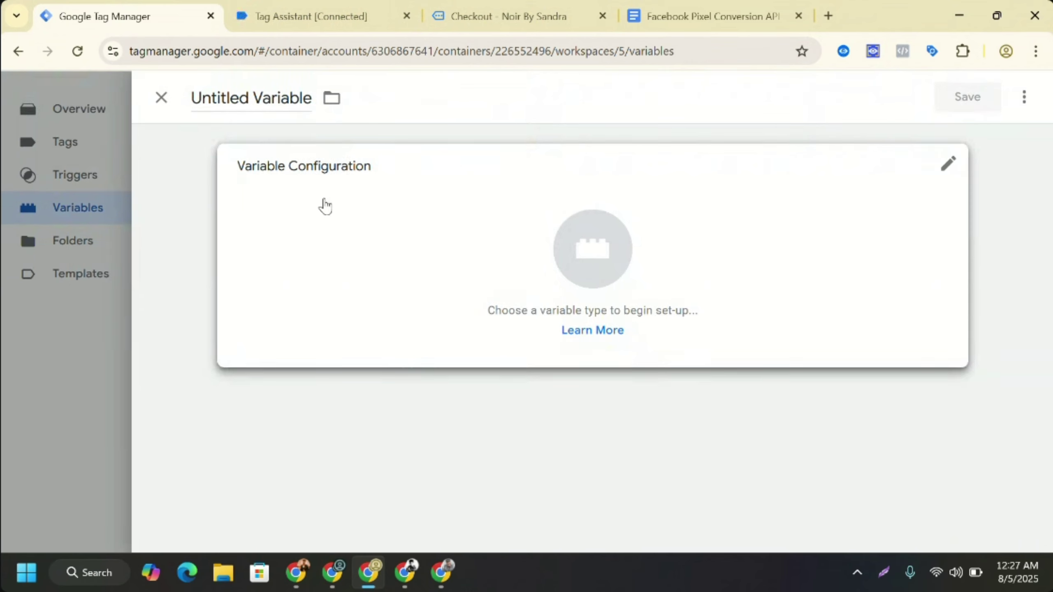
{"action": "left_click", "coordinate": [725, 6]}
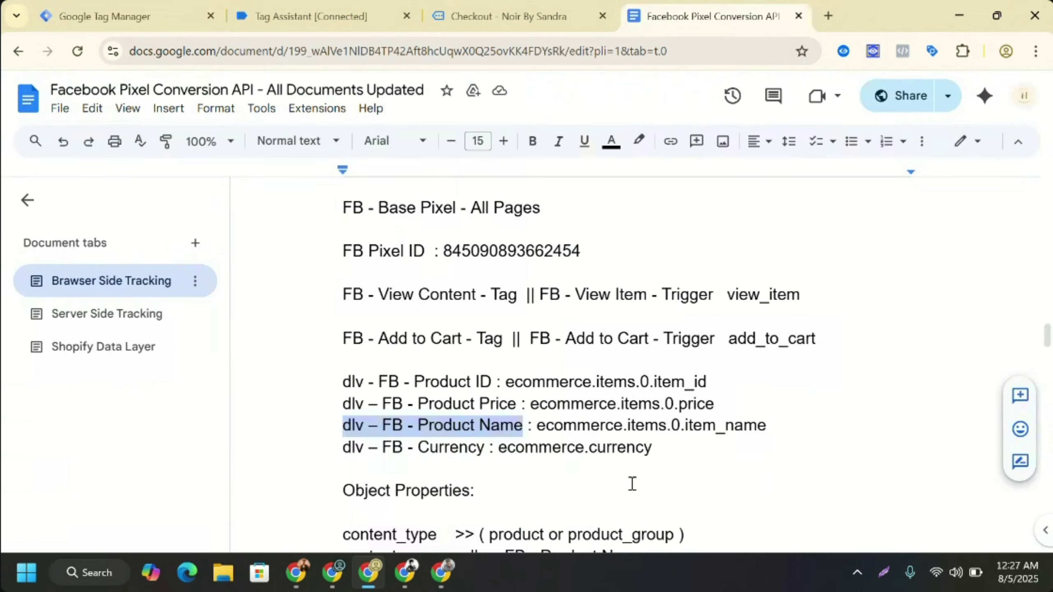
{"action": "left_click_drag", "start_coordinate": [485, 454], "coordinate": [346, 452]}
{"action": "right_click", "coordinate": [365, 459]}
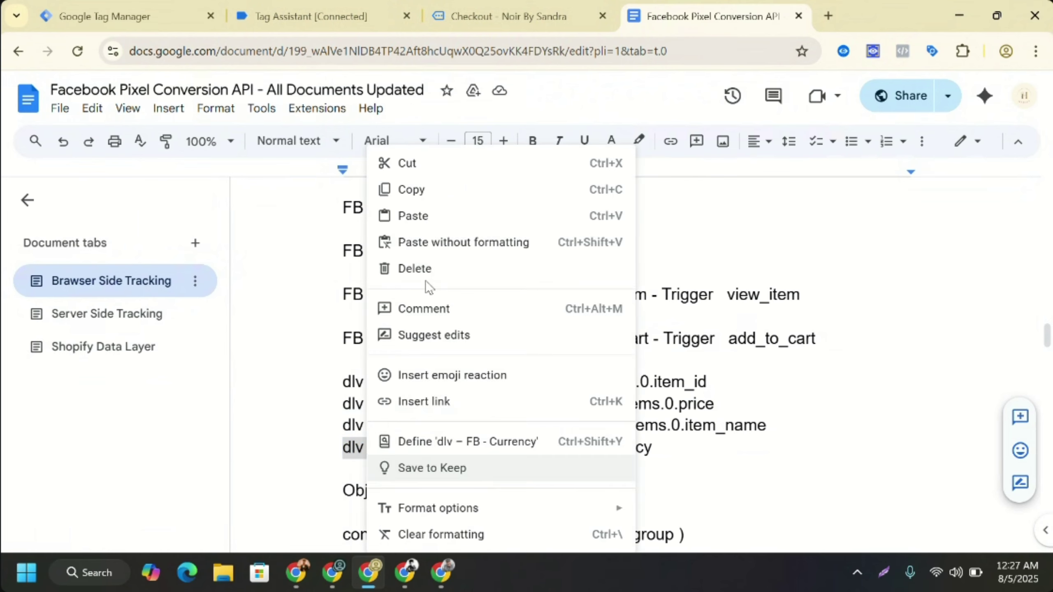
{"action": "left_click", "coordinate": [409, 190]}
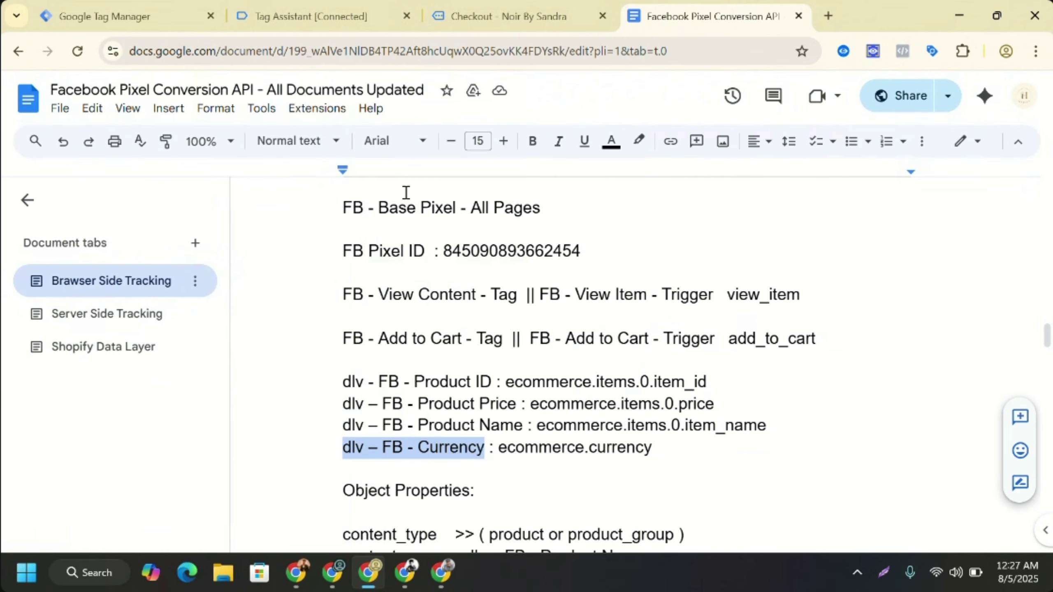
- Set the untitled variable's type to Data Layer Variable in Google Tag Manager
{"action": "left_click", "coordinate": [176, 5]}
{"action": "left_click", "coordinate": [672, 285]}
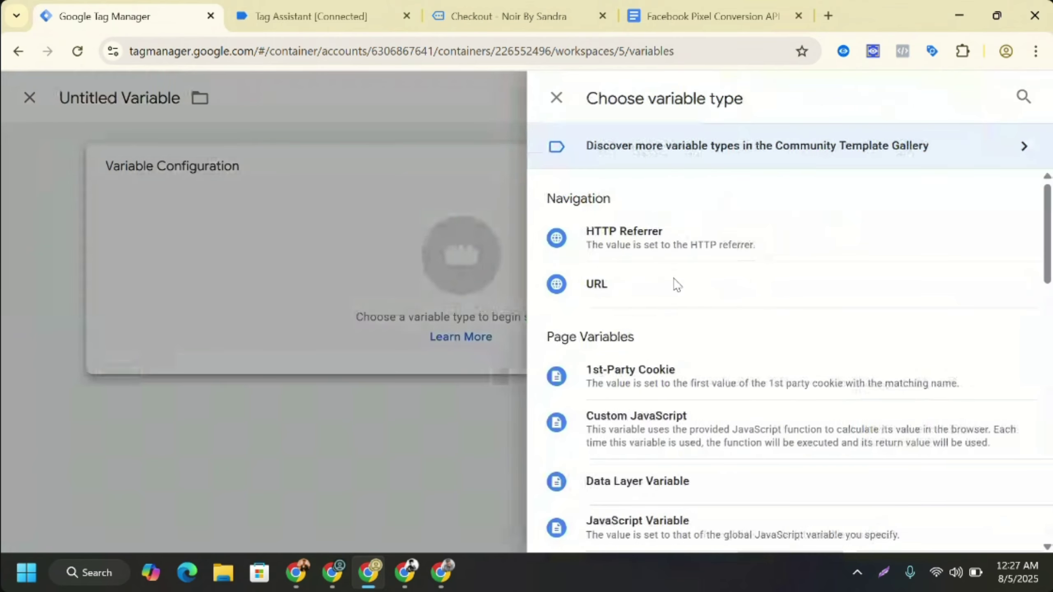
{"action": "left_click", "coordinate": [654, 496]}
{"action": "left_click", "coordinate": [335, 319]}
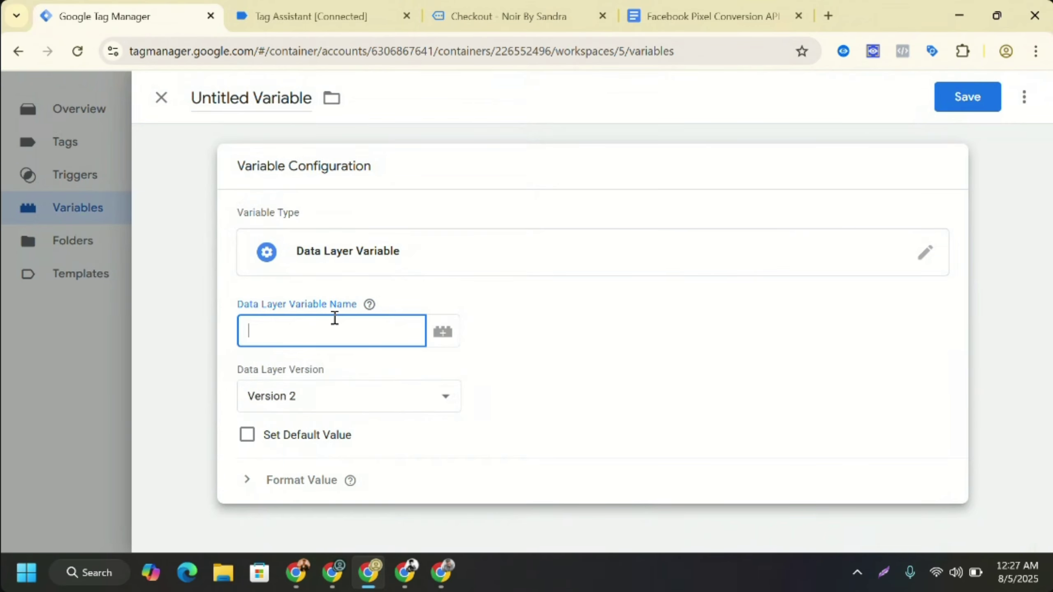
{"action": "key", "text": "ctrl+v"}
{"action": "double_click", "coordinate": [344, 327]}
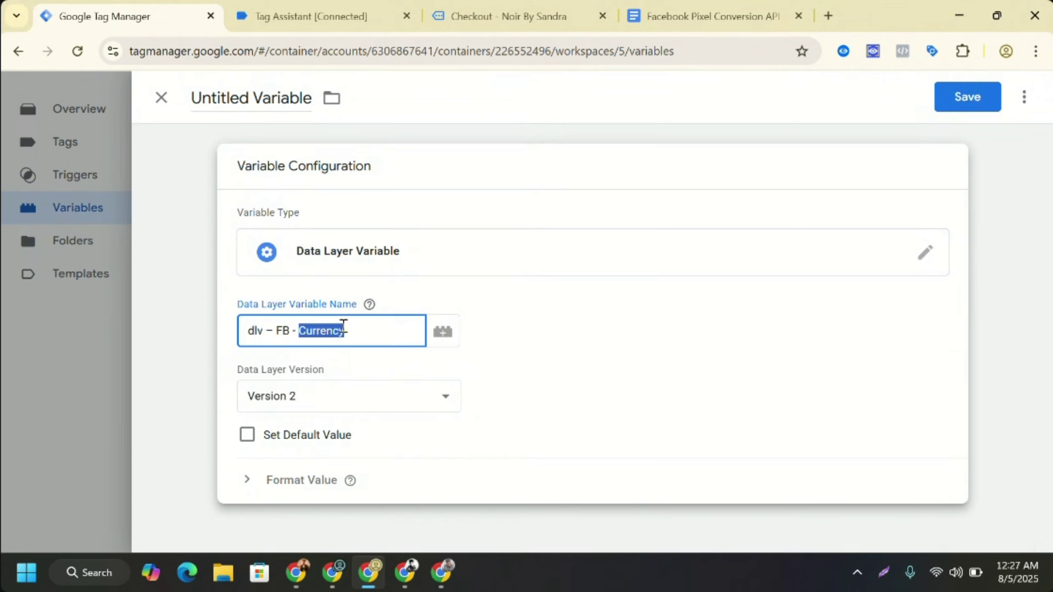
{"action": "key", "text": "ctrl+a"}
{"action": "key", "text": "BackSpace"}
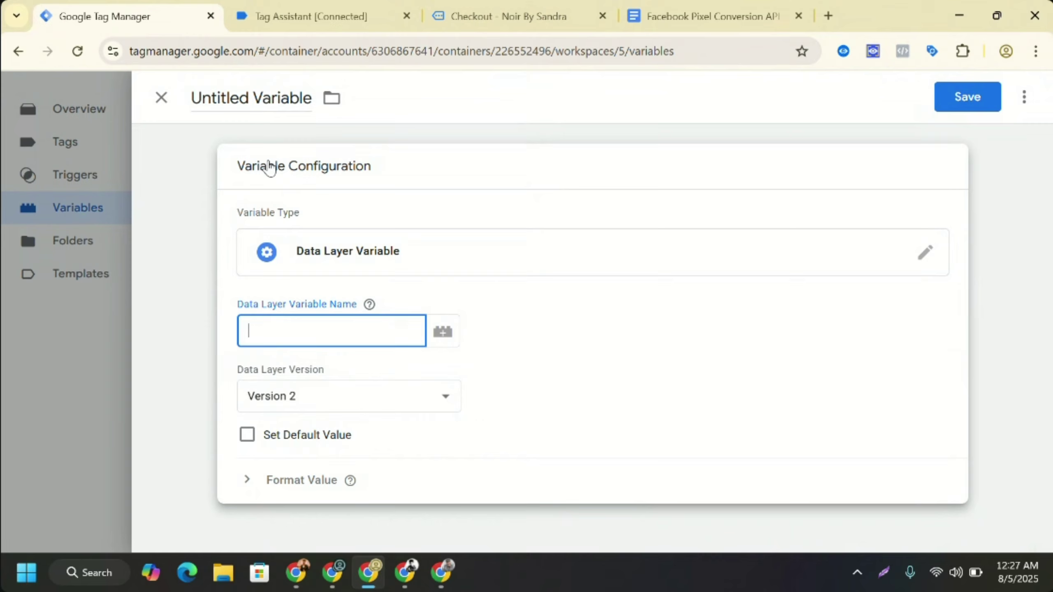
- Name the untitled variable "dlv – FB - Currency" using the copied text
{"action": "double_click", "coordinate": [257, 101]}
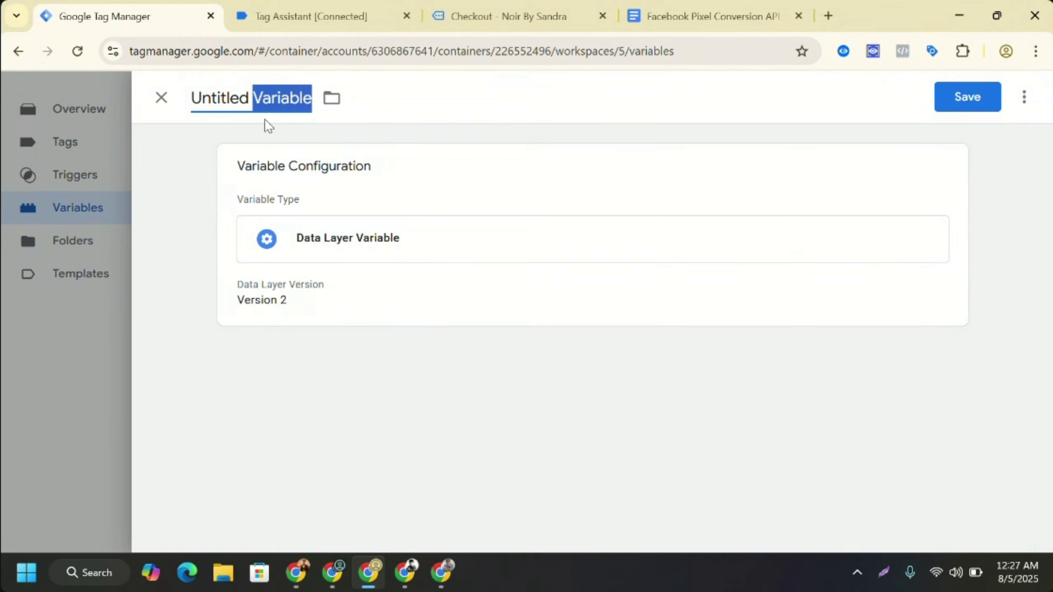
{"action": "triple_click", "coordinate": [249, 99]}
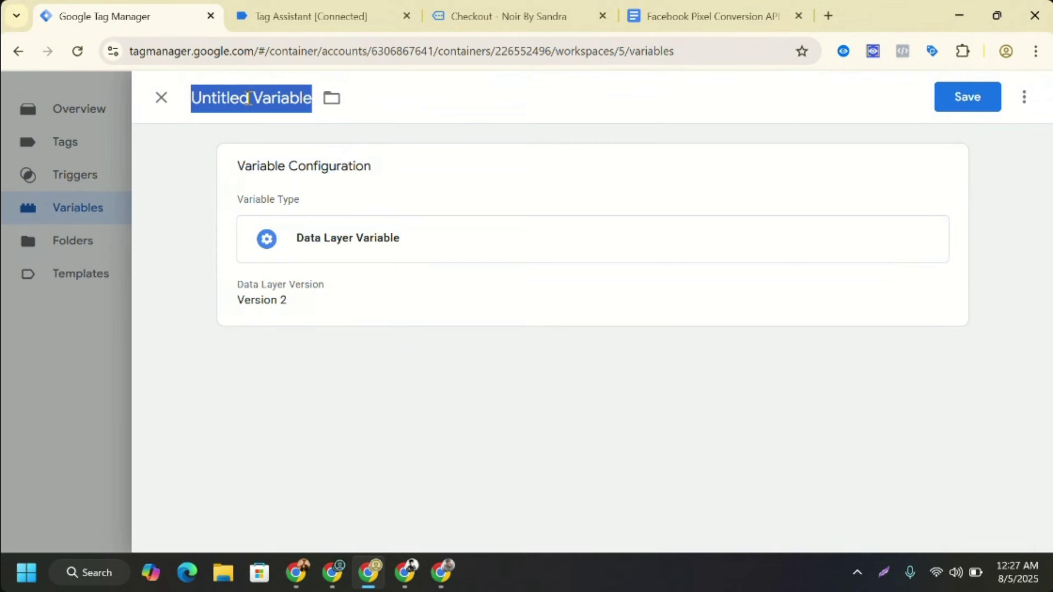
{"action": "key", "text": "ctrl+v"}
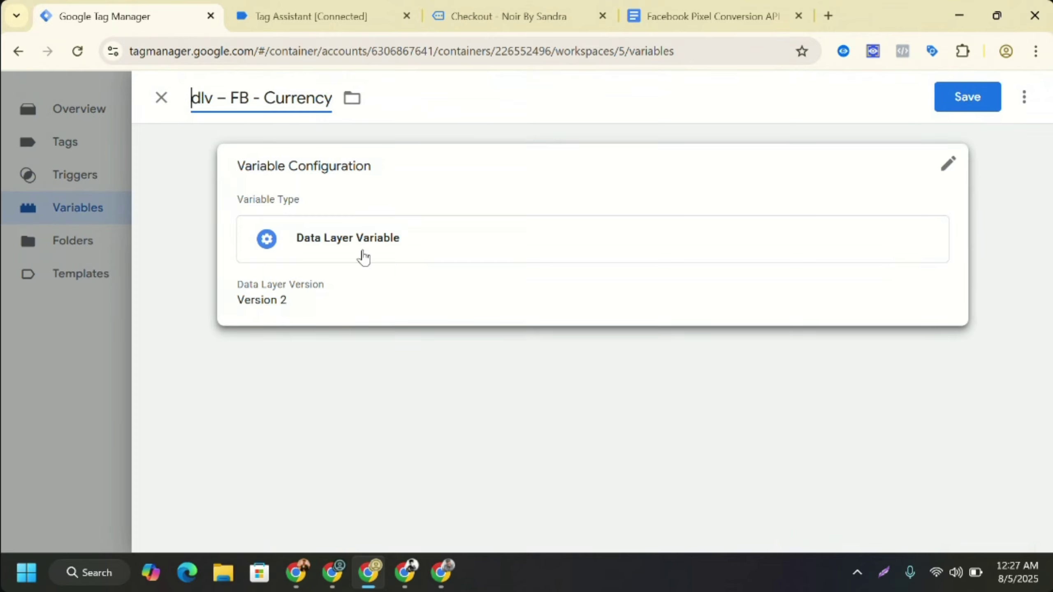
{"action": "left_click", "coordinate": [161, 100]}
{"action": "left_click", "coordinate": [546, 293]}
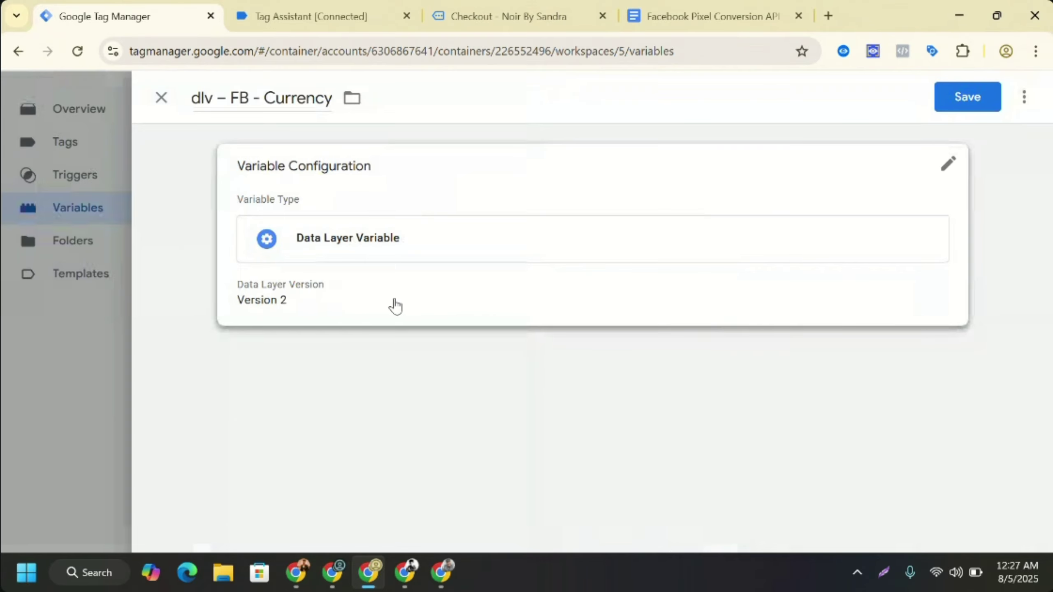
- Set the Currency variable's data layer variable name to ecommerce.currency, copied from the Google Docs tracking document, and save it in Google Tag Manager
{"action": "left_click", "coordinate": [396, 306]}
{"action": "left_click", "coordinate": [335, 342]}
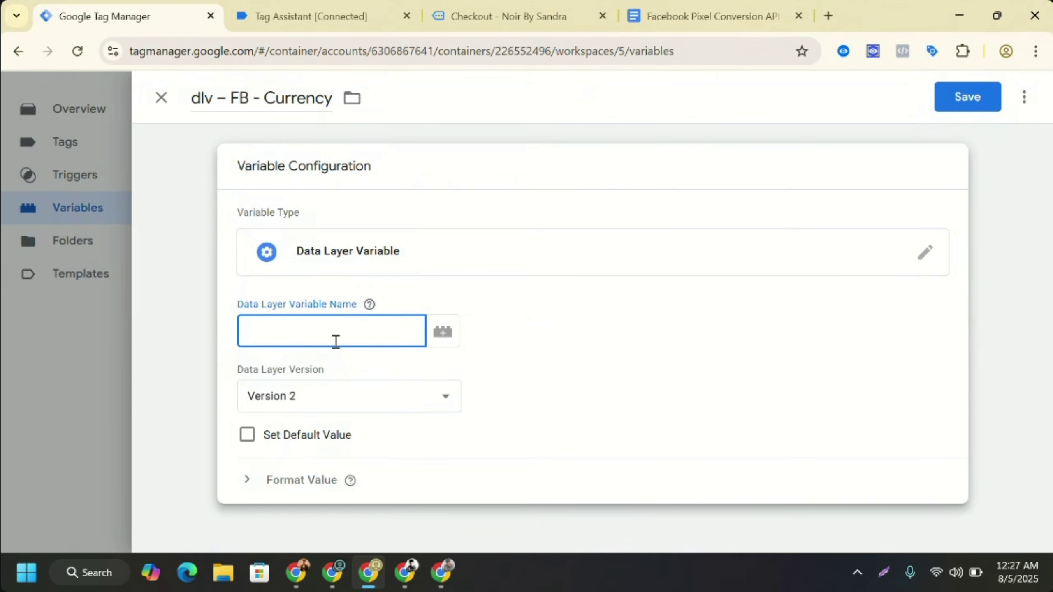
{"action": "left_click", "coordinate": [370, 304]}
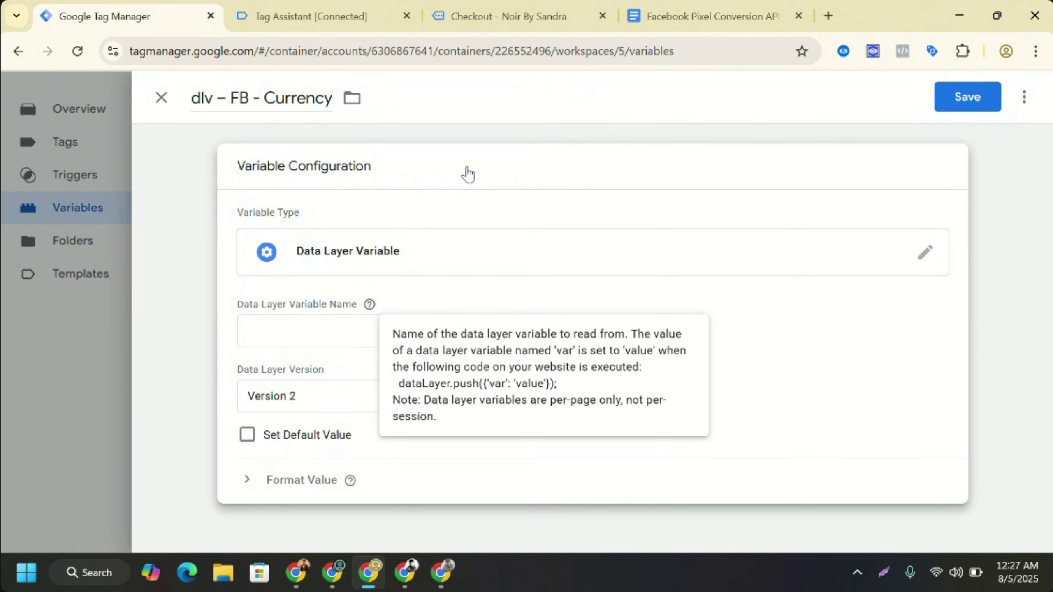
{"action": "left_click", "coordinate": [740, 6]}
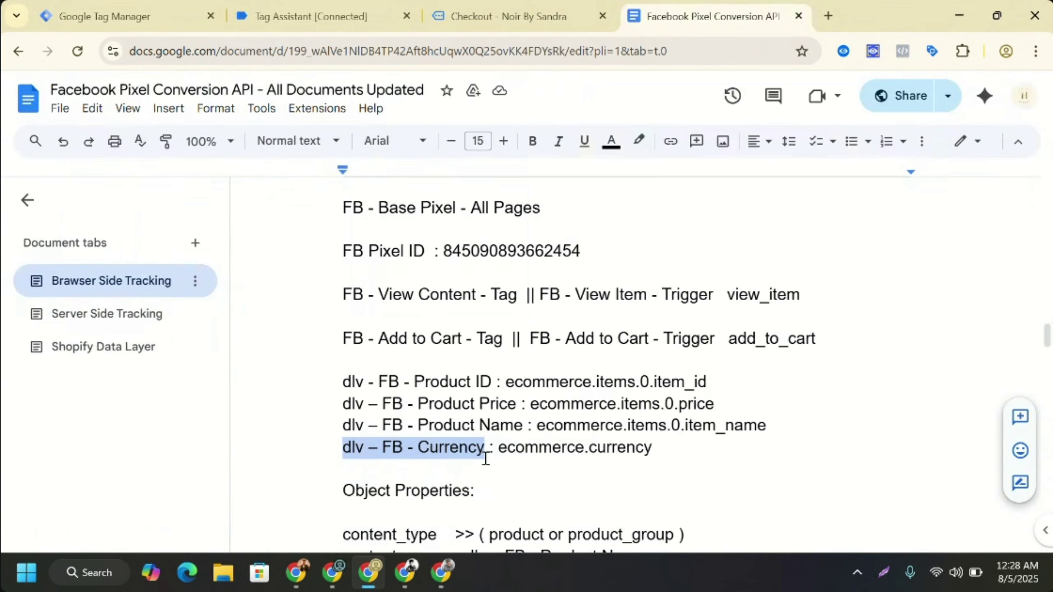
{"action": "left_click_drag", "start_coordinate": [500, 445], "coordinate": [652, 450]}
{"action": "key", "text": "ctrl+c"}
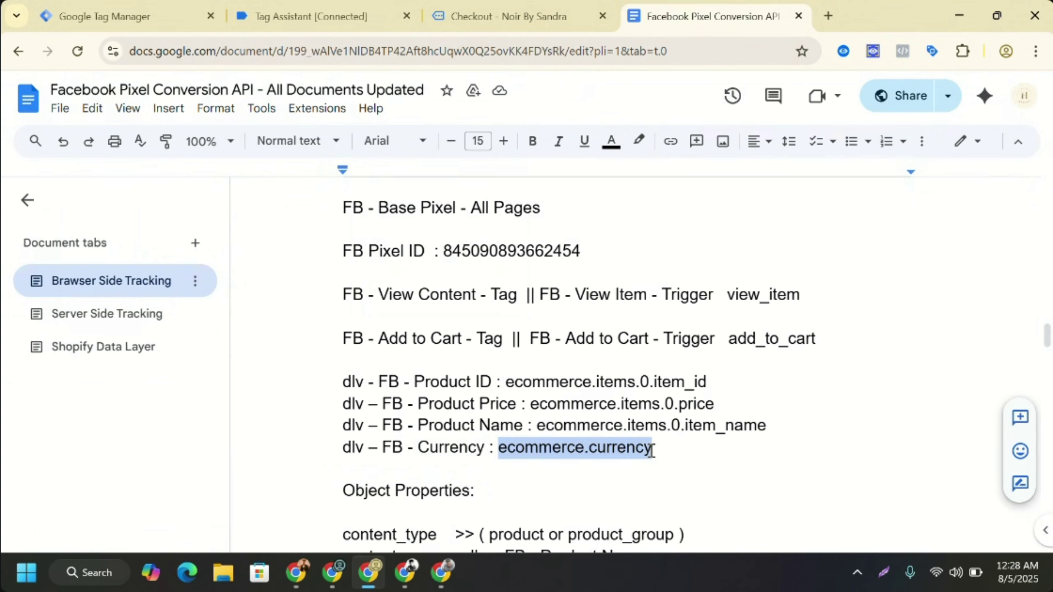
{"action": "left_click", "coordinate": [177, 9]}
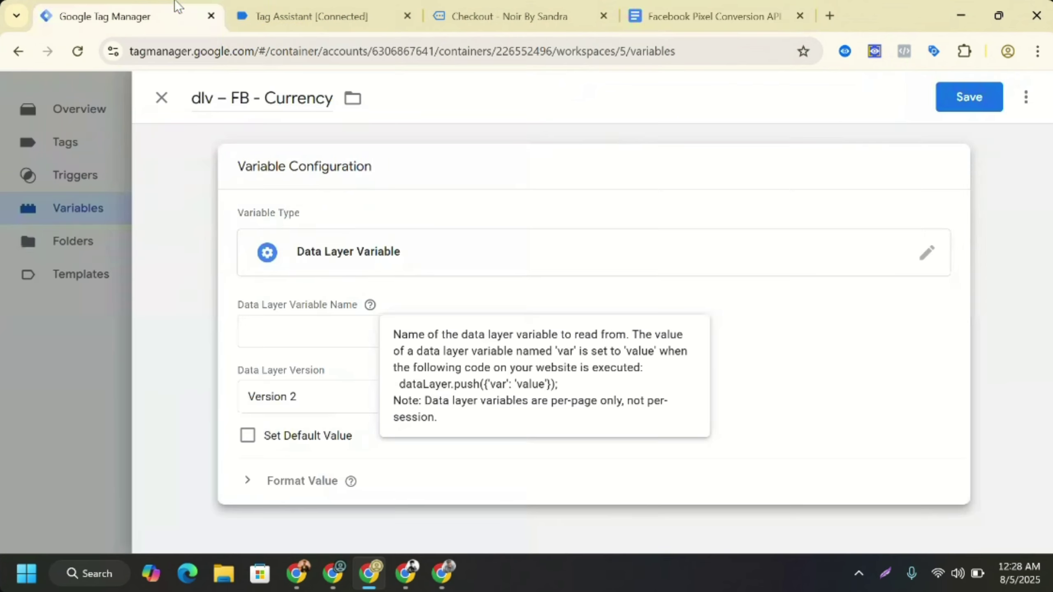
{"action": "left_click", "coordinate": [284, 339]}
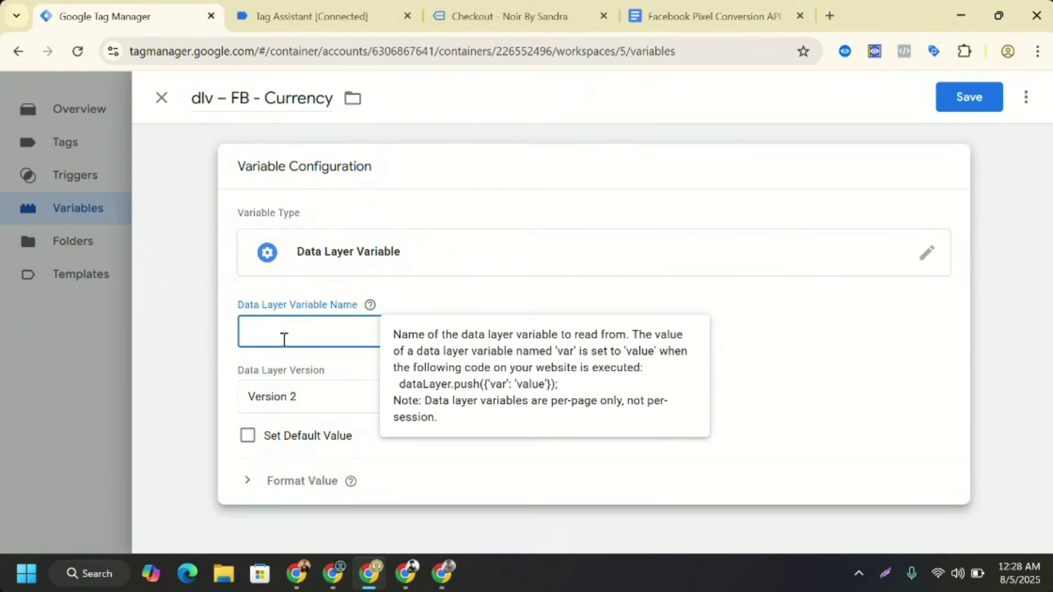
{"action": "key", "text": "ctrl+v"}
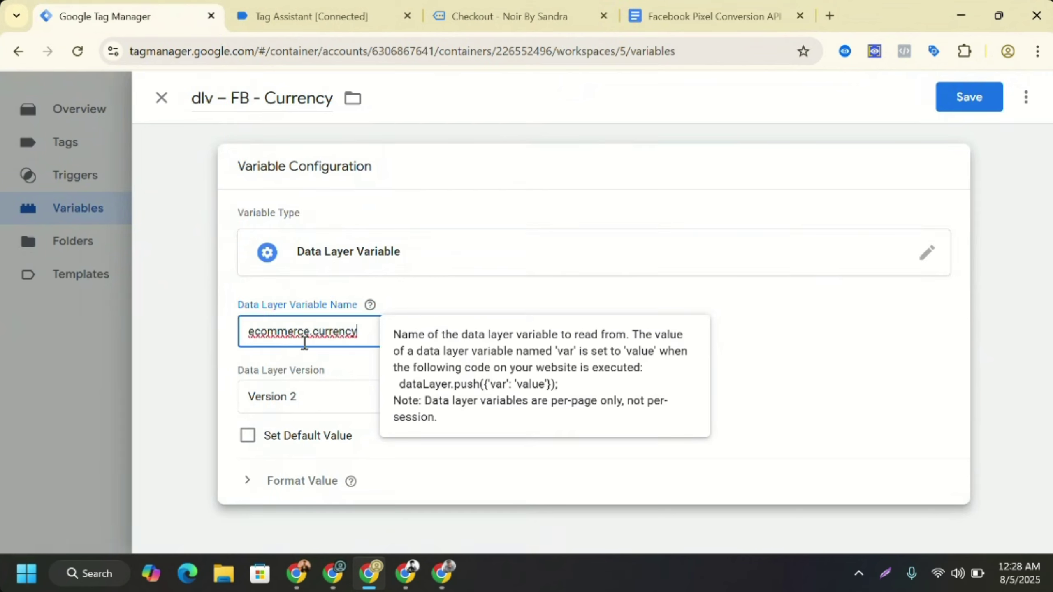
{"action": "left_click", "coordinate": [974, 105]}
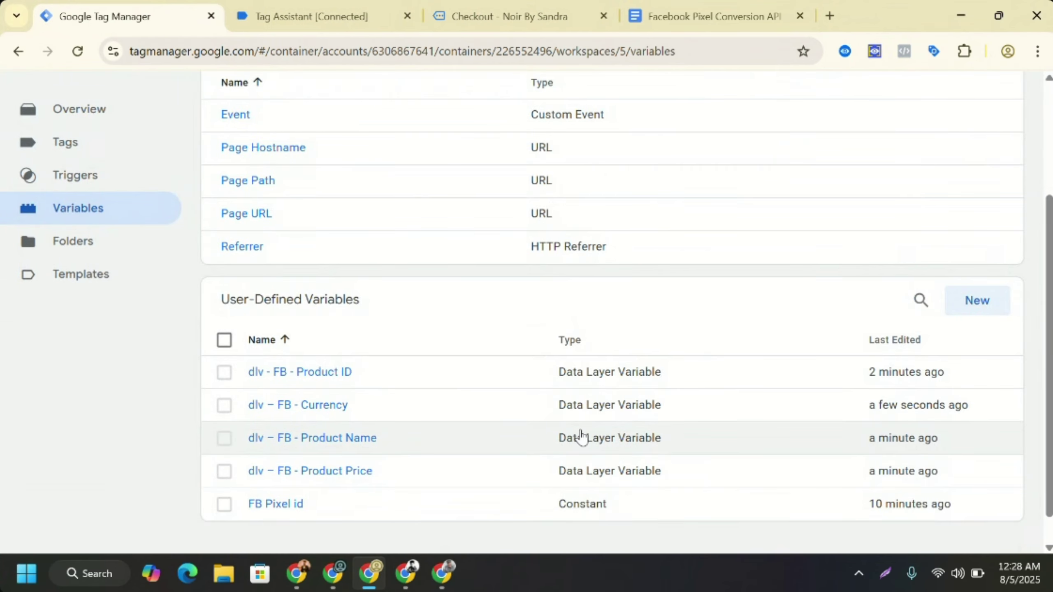
{"action": "scroll", "coordinate": [616, 369], "scroll_direction": "down", "scroll_amount": 1}
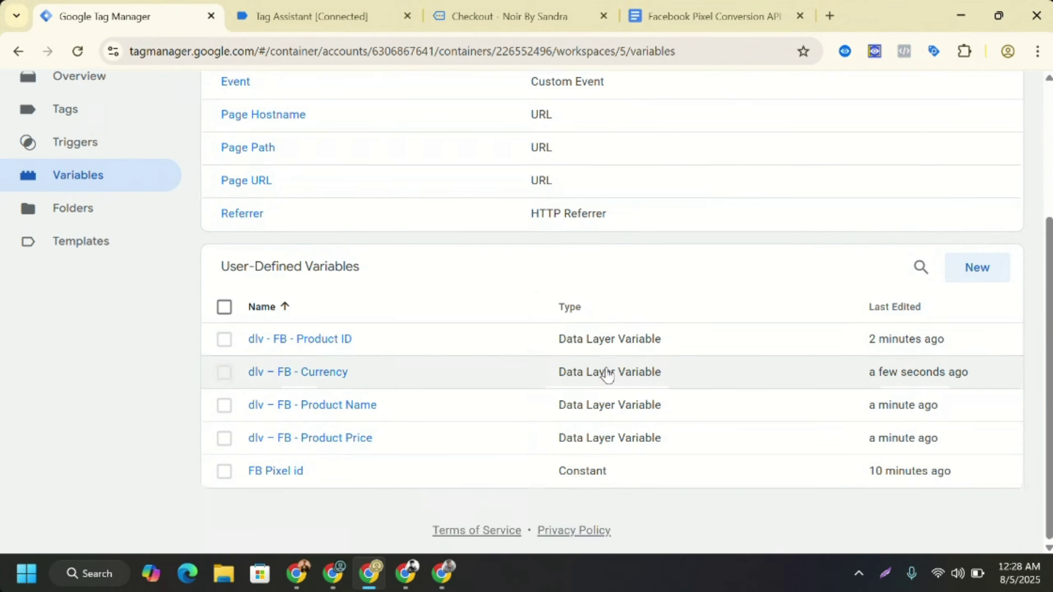
{"action": "left_click", "coordinate": [223, 340]}
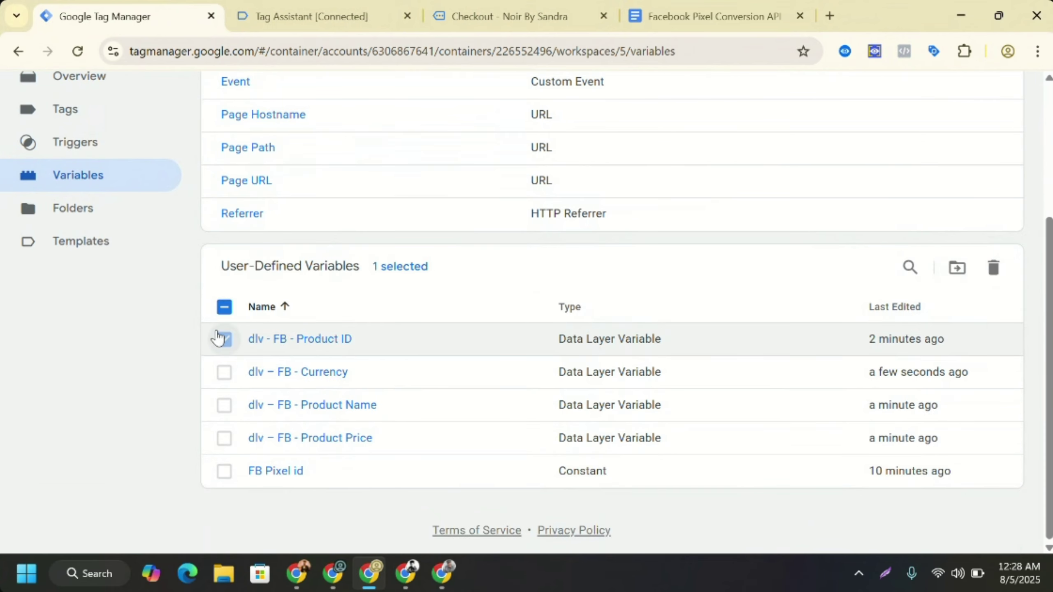
{"action": "left_click", "coordinate": [224, 373]}
{"action": "left_click", "coordinate": [224, 406]}
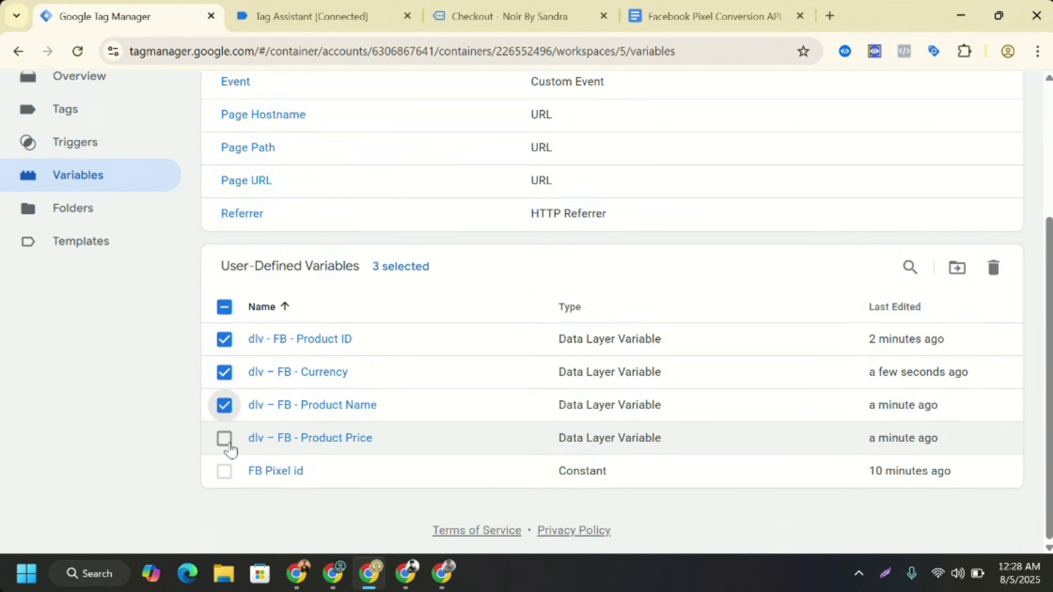
{"action": "left_click", "coordinate": [224, 439]}
{"action": "left_click", "coordinate": [226, 473]}
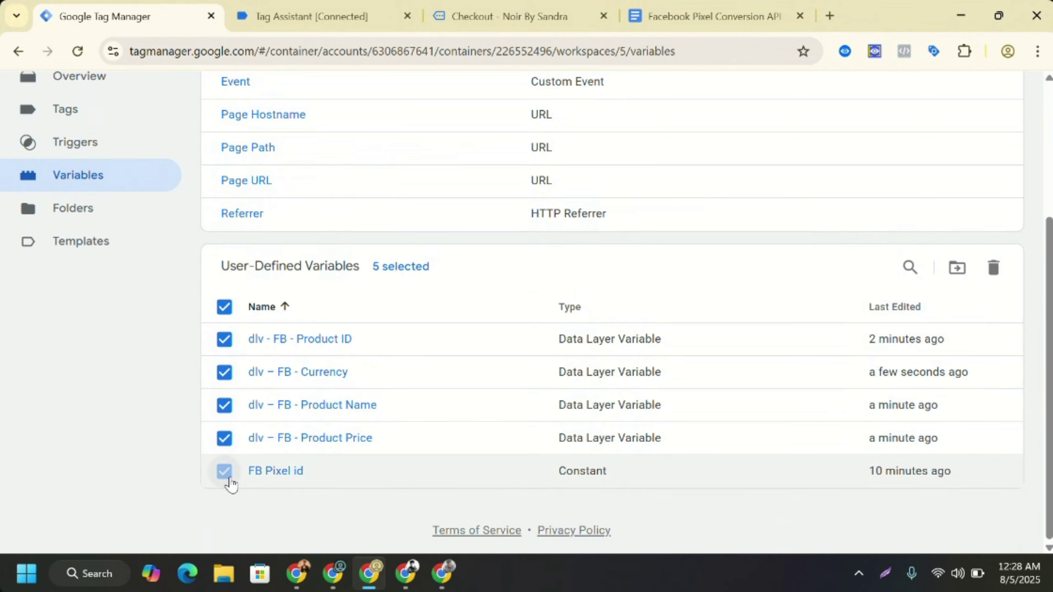
{"action": "scroll", "coordinate": [1049, 262], "scroll_direction": "up", "scroll_amount": 5}
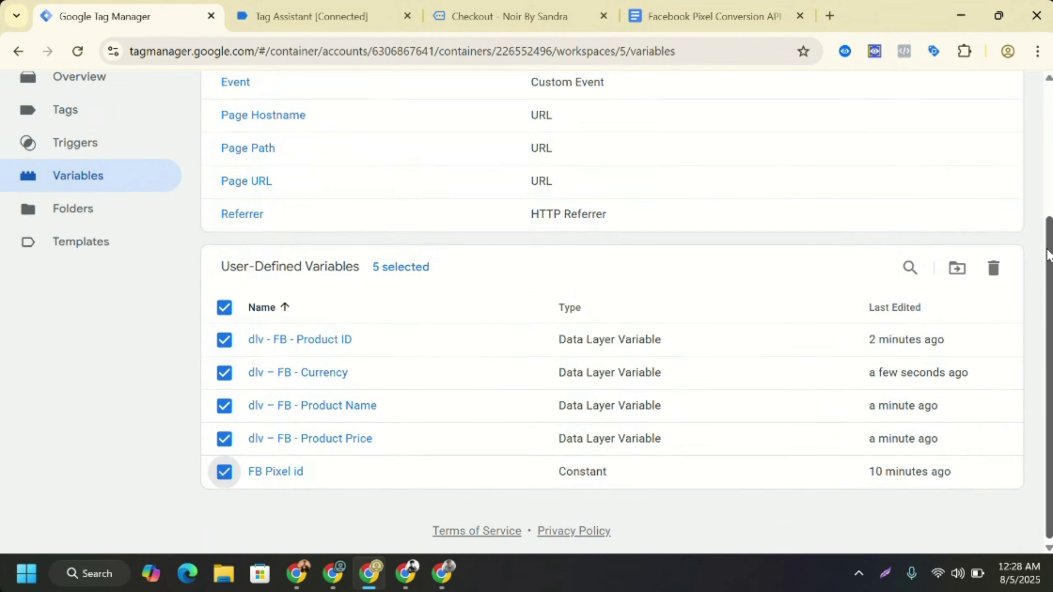
{"action": "left_click", "coordinate": [990, 135]}
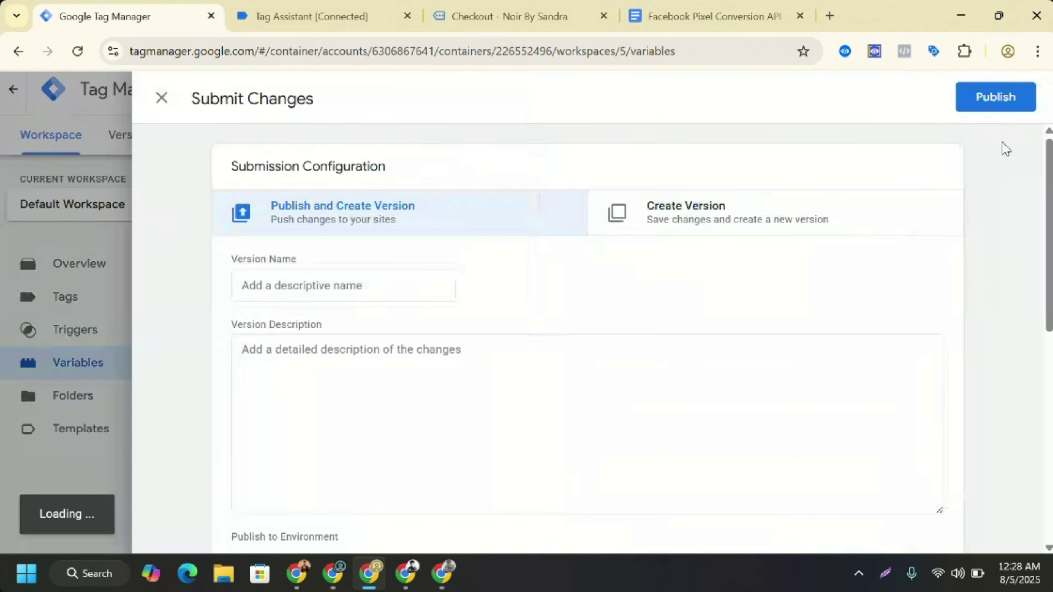
{"action": "left_click", "coordinate": [1020, 95]}
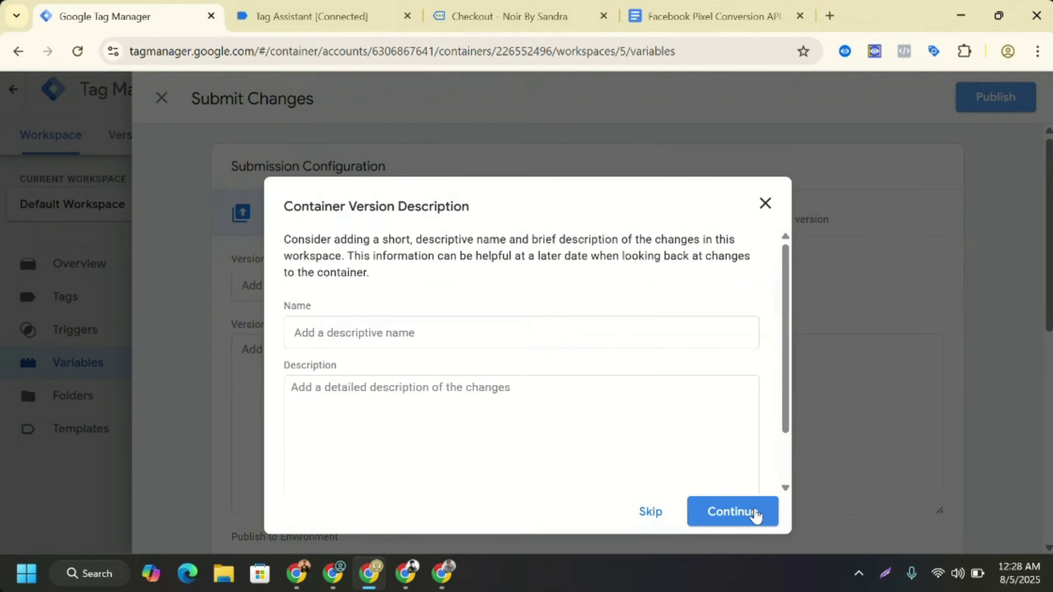
{"action": "left_click", "coordinate": [765, 204]}
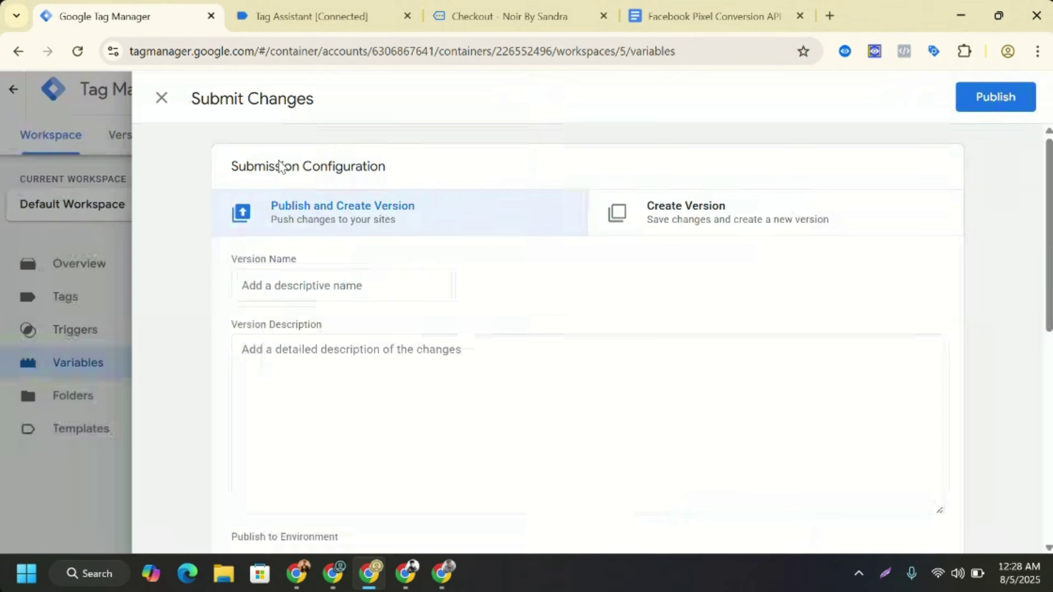
{"action": "left_click", "coordinate": [160, 100]}
{"action": "left_click", "coordinate": [231, 501]}
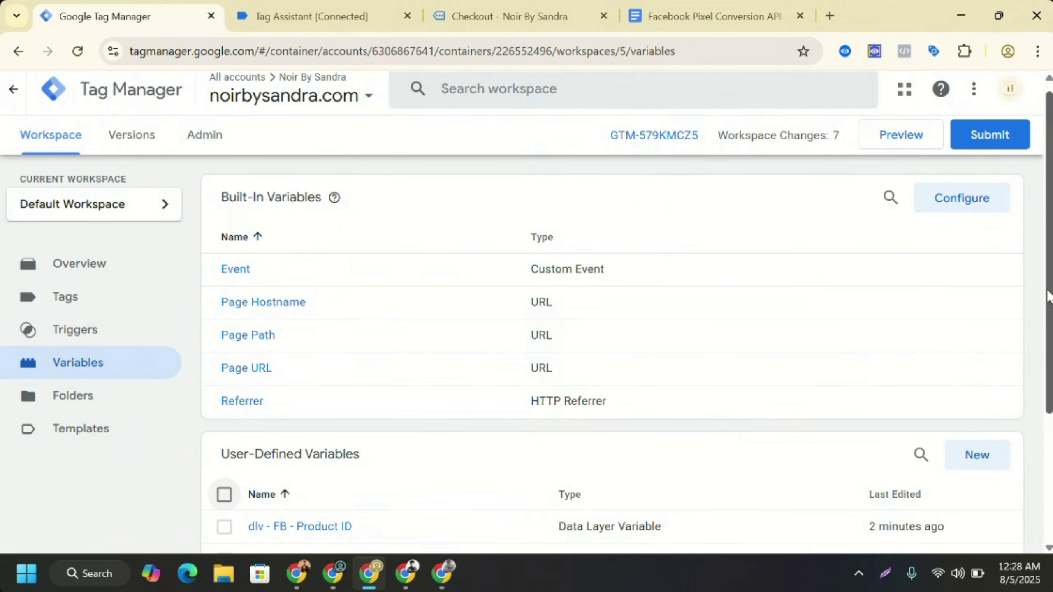
- Start a new user-defined variable and copy ecommerce.value from the Purchase value line of the Google Docs tracking document
{"action": "scroll", "coordinate": [1048, 291], "scroll_direction": "down", "scroll_amount": 4}
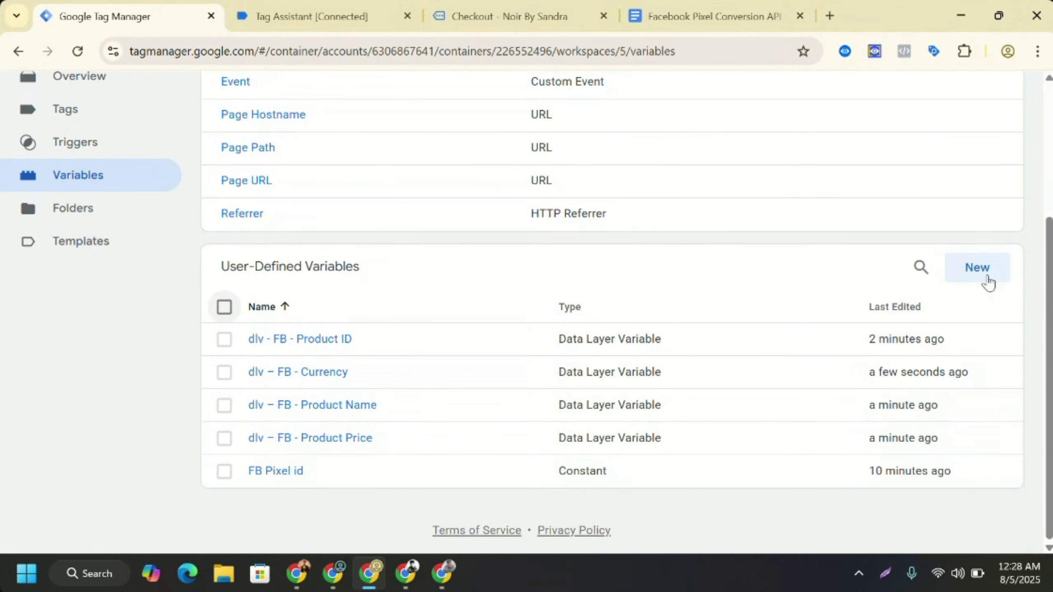
{"action": "left_click", "coordinate": [985, 277]}
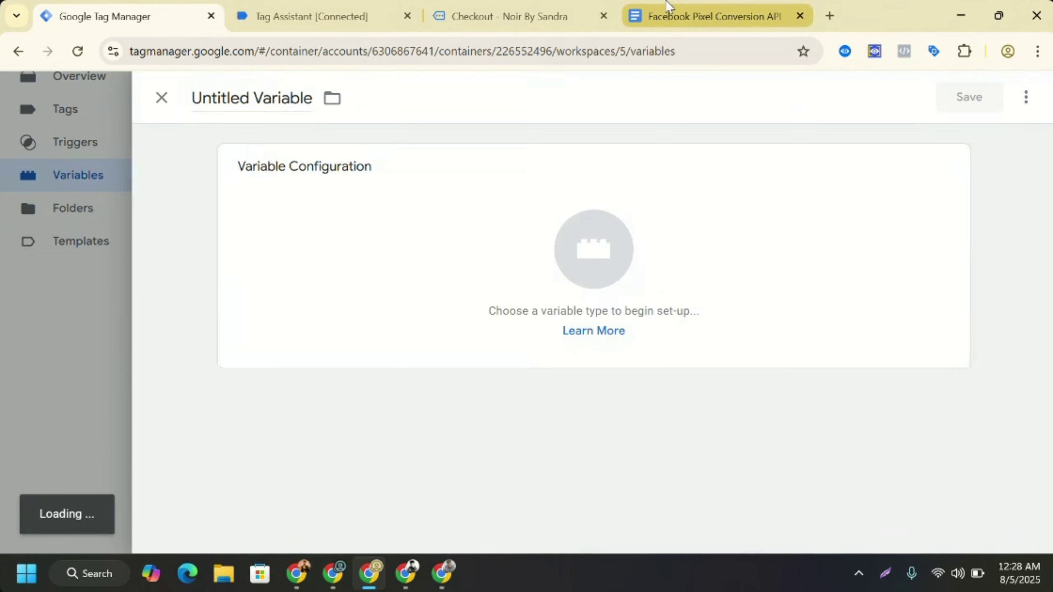
{"action": "left_click", "coordinate": [666, 7]}
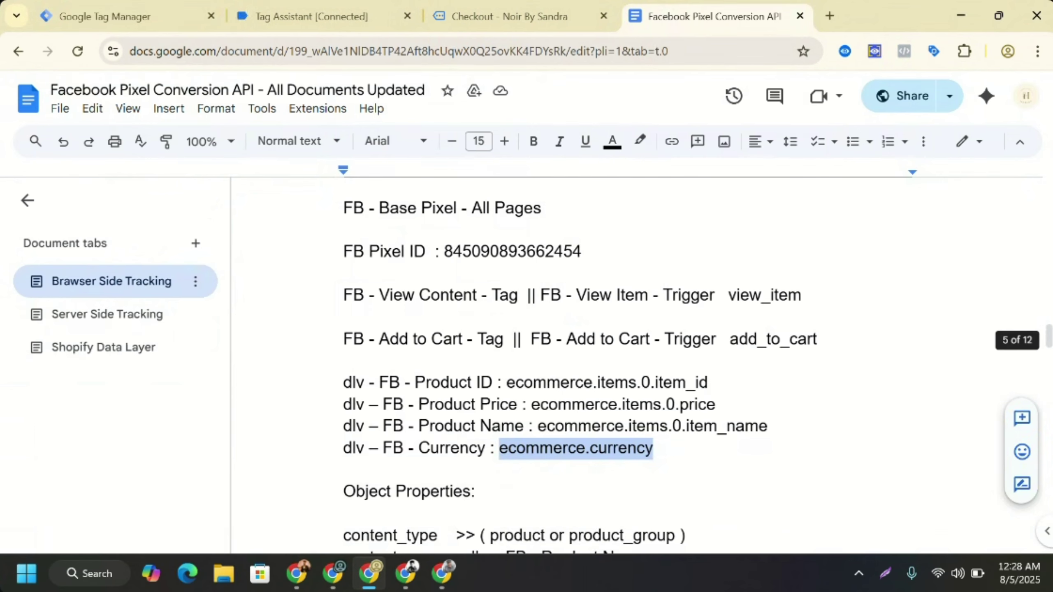
{"action": "scroll", "coordinate": [1049, 334], "scroll_direction": "down", "scroll_amount": 1}
{"action": "scroll", "coordinate": [1045, 349], "scroll_direction": "down", "scroll_amount": 8}
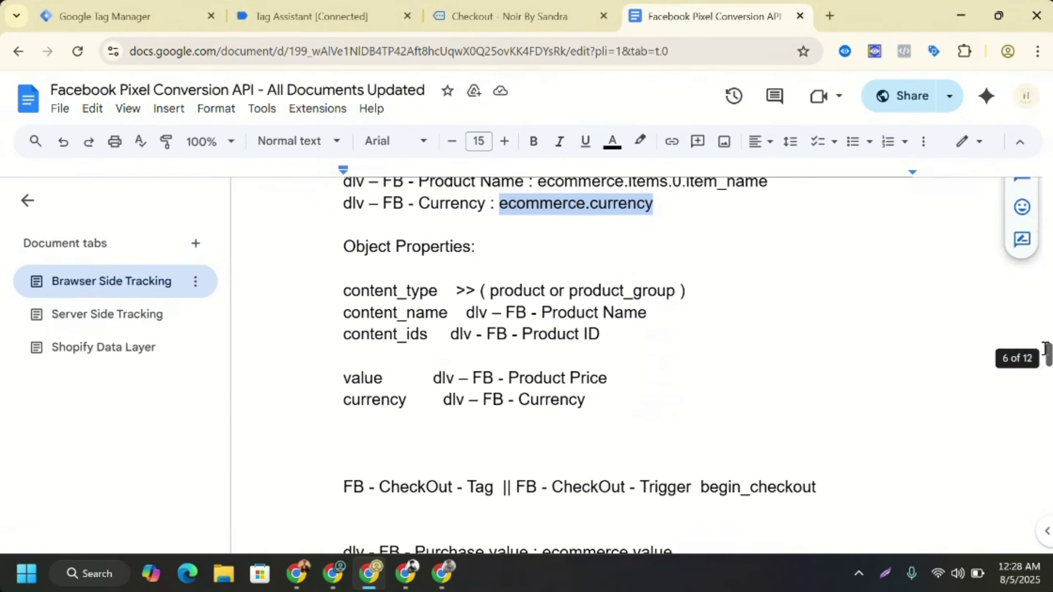
{"action": "scroll", "coordinate": [1045, 357], "scroll_direction": "down", "scroll_amount": 5}
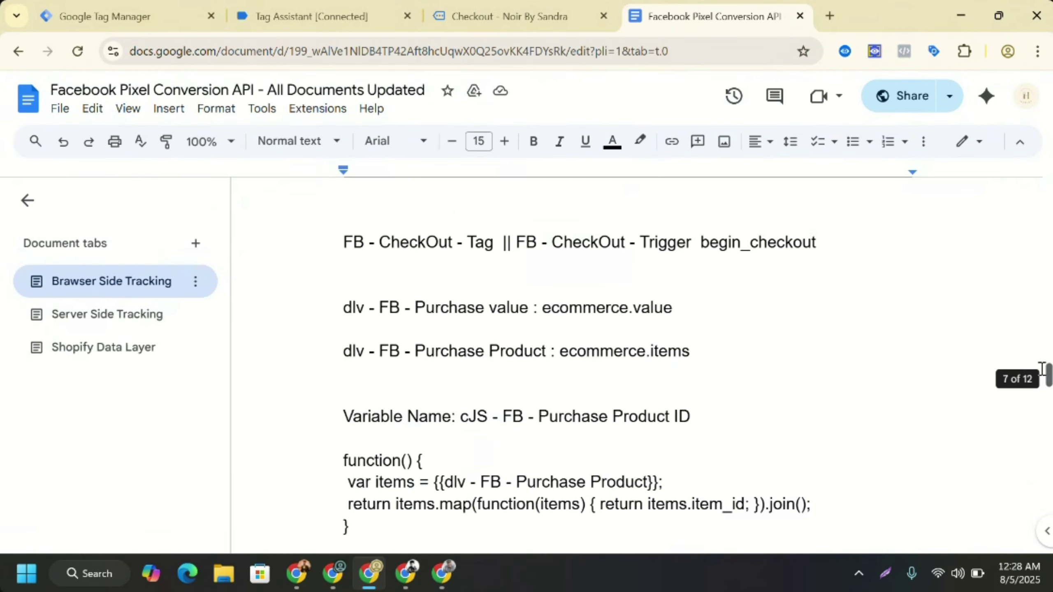
{"action": "scroll", "coordinate": [1039, 369], "scroll_direction": "up", "scroll_amount": 3}
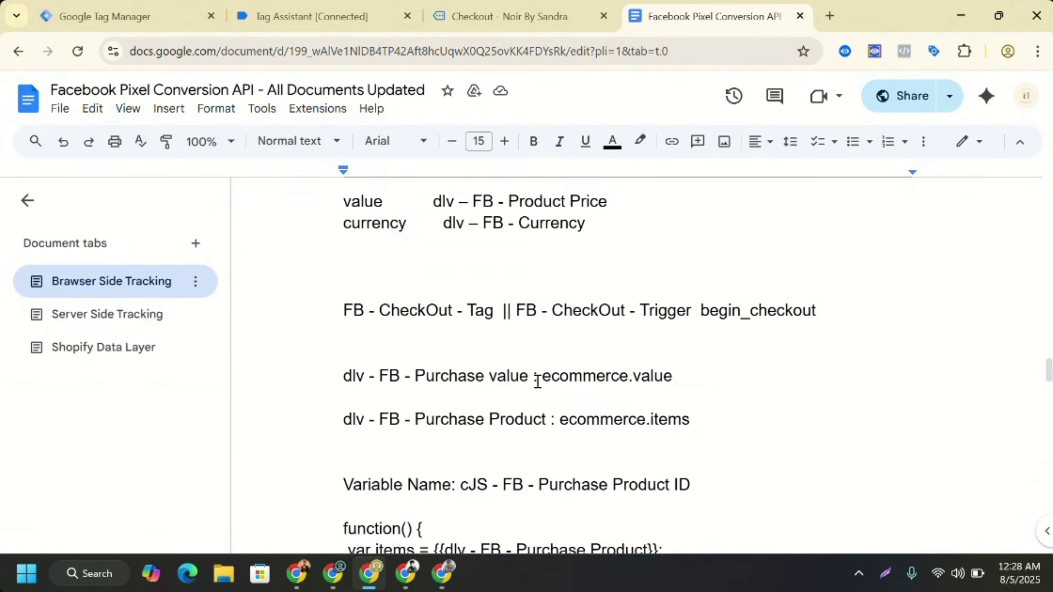
{"action": "left_click_drag", "start_coordinate": [552, 380], "coordinate": [673, 388]}
{"action": "key", "text": "ctrl+c"}
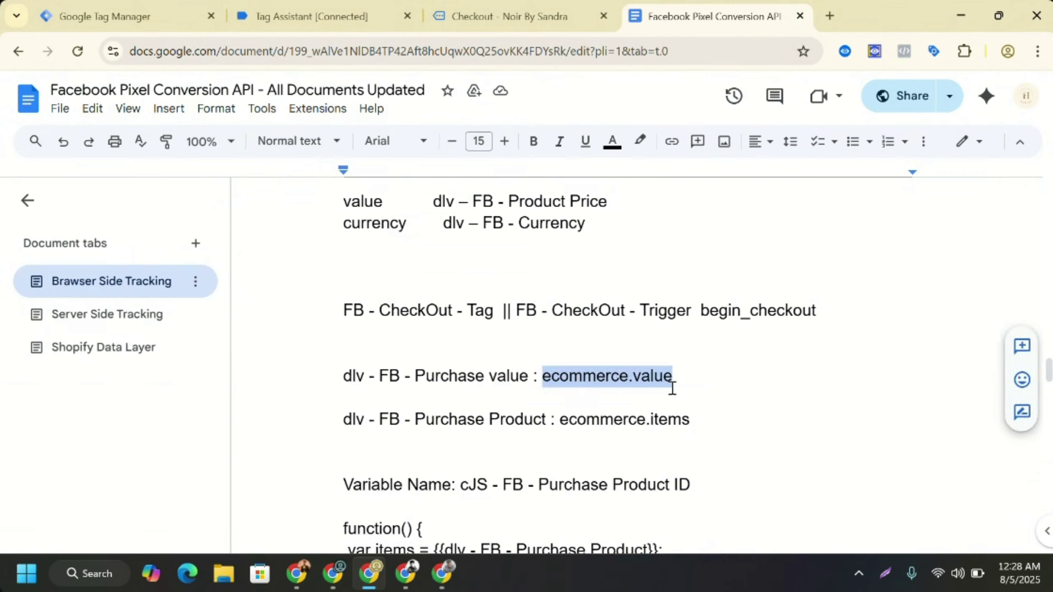
- In Google Tag Manager, make the untitled variable a Data Layer Variable with ecommerce.value as its data layer variable name
{"action": "left_click", "coordinate": [148, 9]}
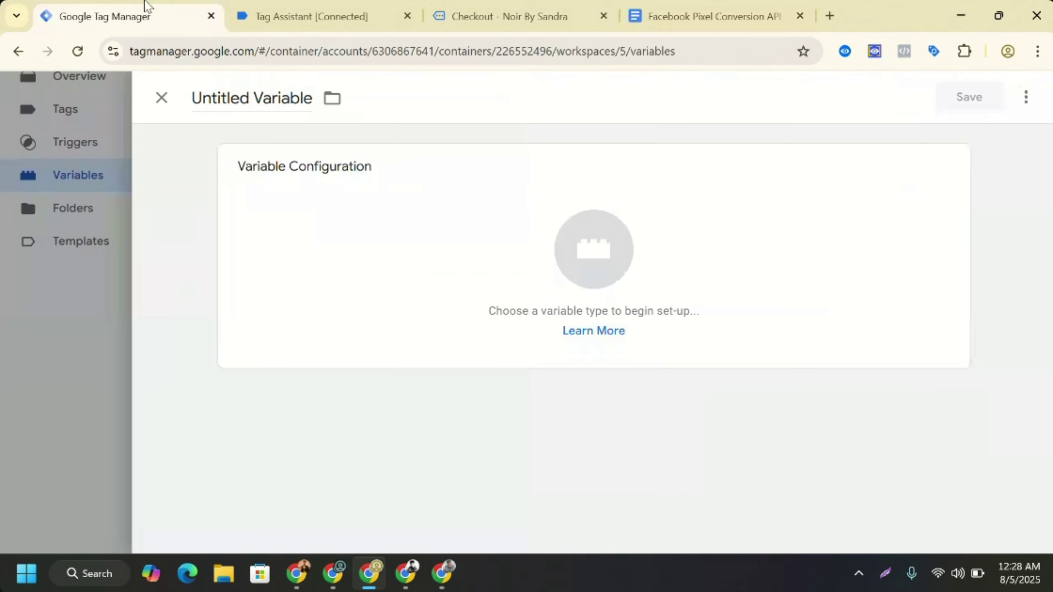
{"action": "left_click", "coordinate": [425, 271]}
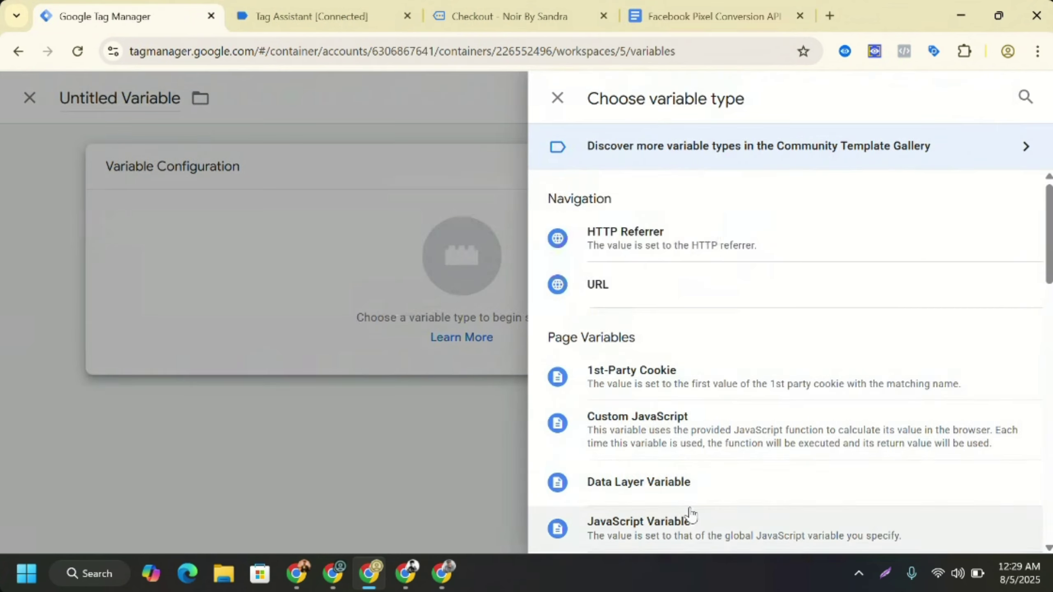
{"action": "left_click", "coordinate": [667, 487]}
{"action": "left_click", "coordinate": [289, 327]}
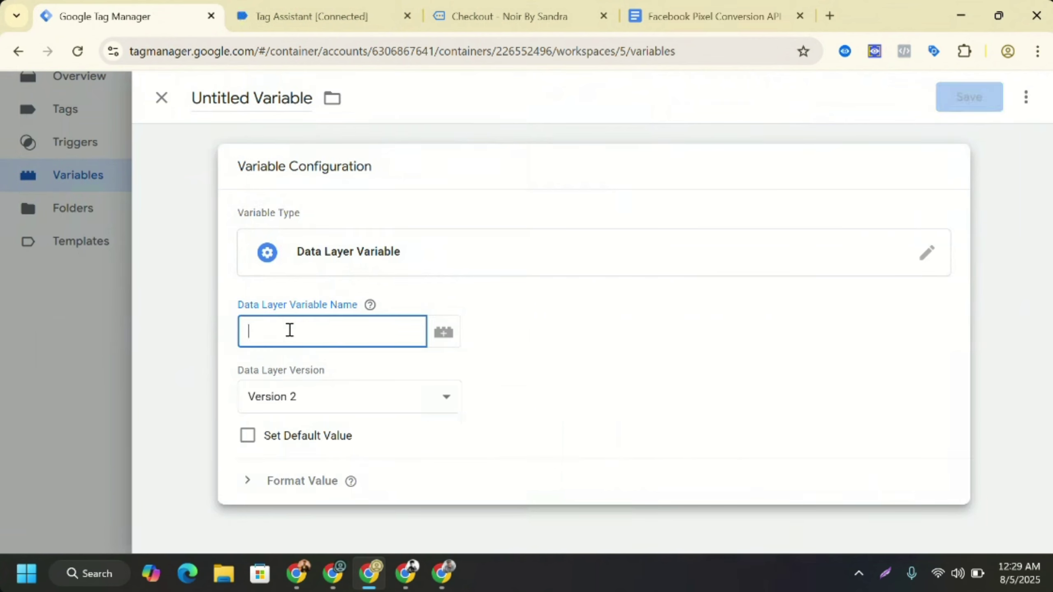
{"action": "key", "text": "ctrl+v"}
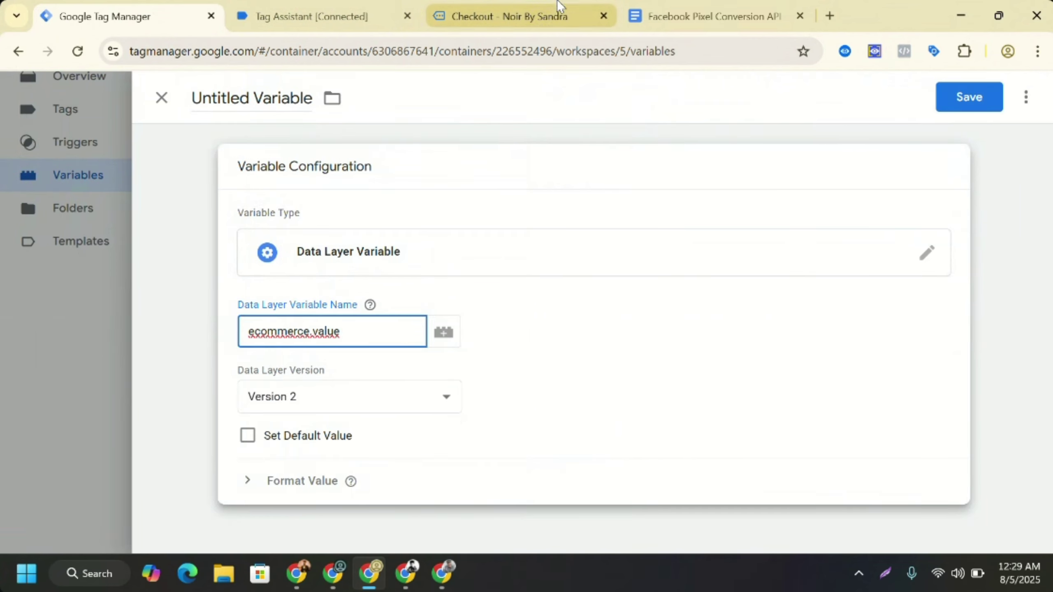
- Name the untitled variable "dlv - FB - Purchase value", copying the name from the Google Docs tracking document into Google Tag Manager
{"action": "left_click", "coordinate": [665, 3]}
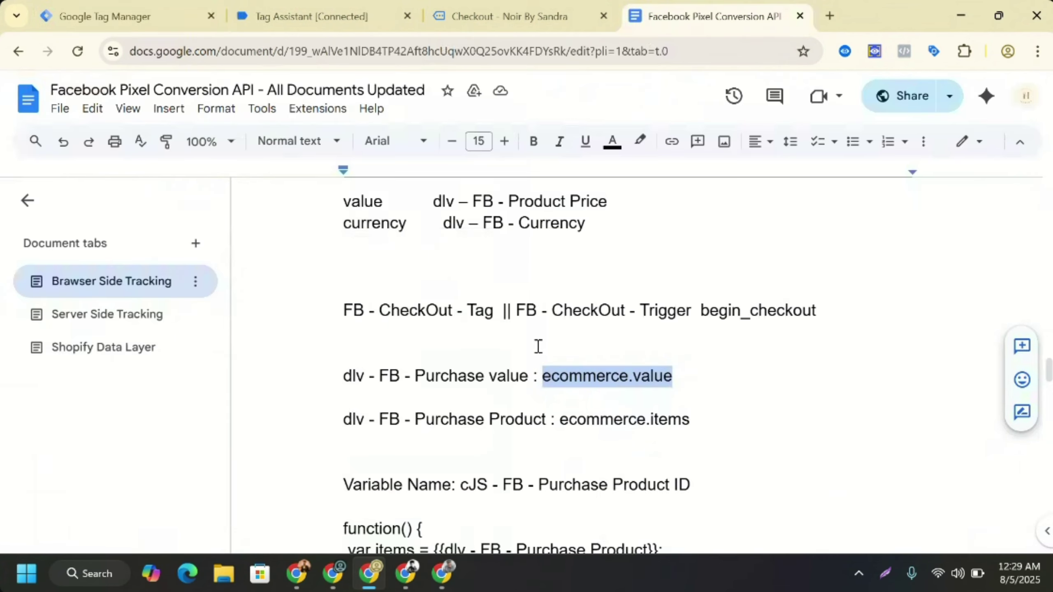
{"action": "left_click_drag", "start_coordinate": [344, 378], "coordinate": [529, 384]}
{"action": "right_click", "coordinate": [514, 381]}
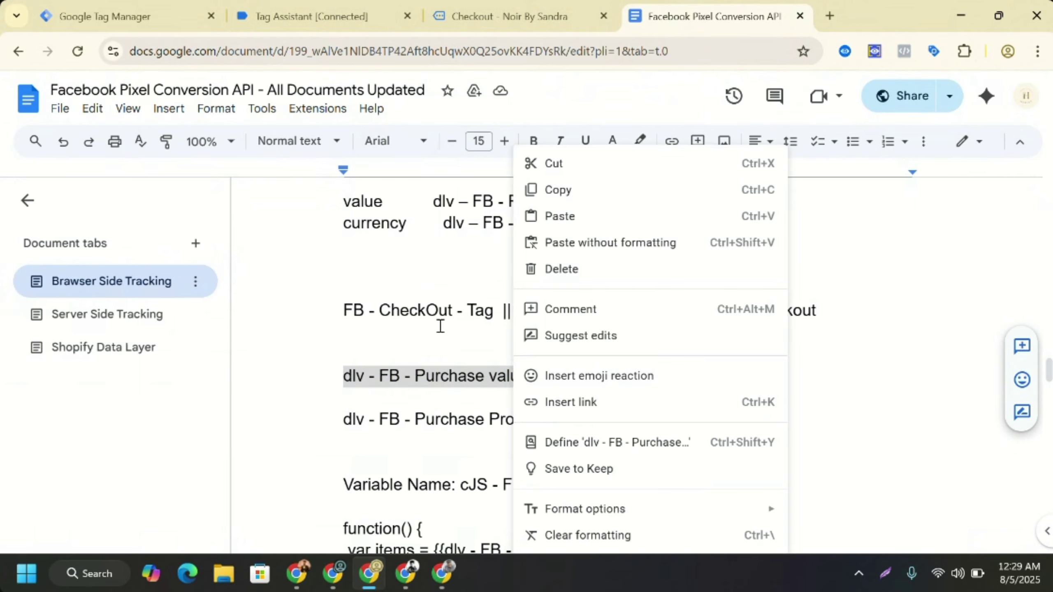
{"action": "left_click", "coordinate": [555, 197]}
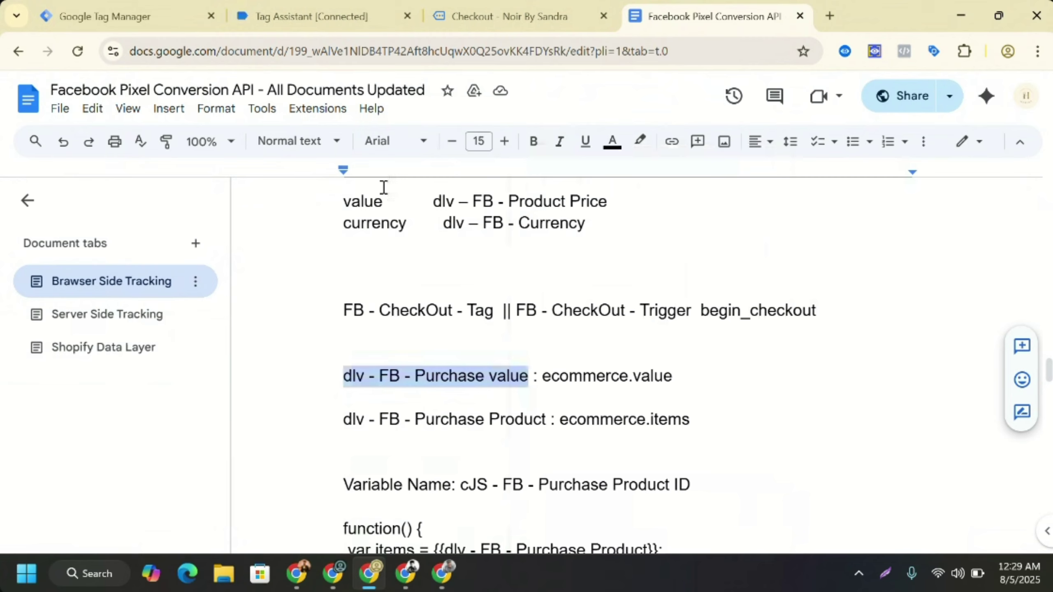
{"action": "left_click", "coordinate": [120, 4]}
{"action": "left_click", "coordinate": [262, 89]}
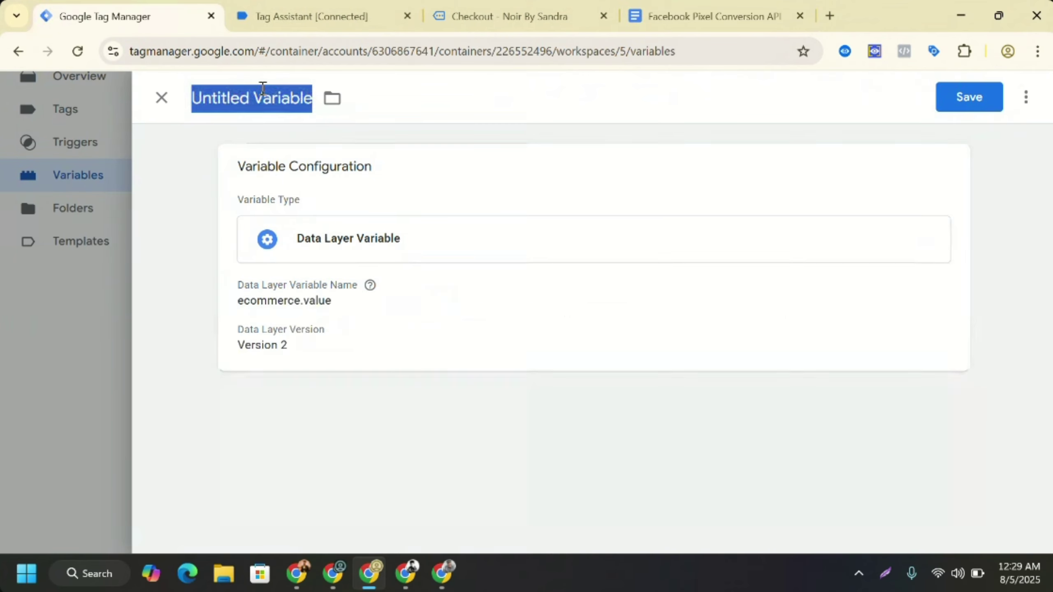
{"action": "key", "text": "ctrl+v"}
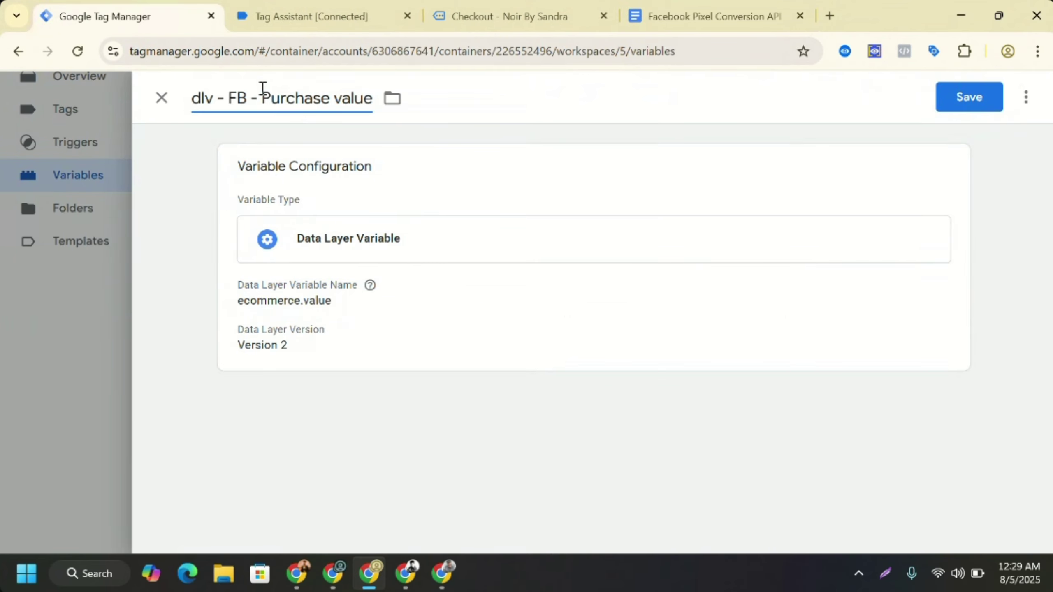
- Copy ecommerce.items from the Purchase Product line in Google Docs, and save the Purchase value variable in Google Tag Manager
{"action": "left_click", "coordinate": [735, 6]}
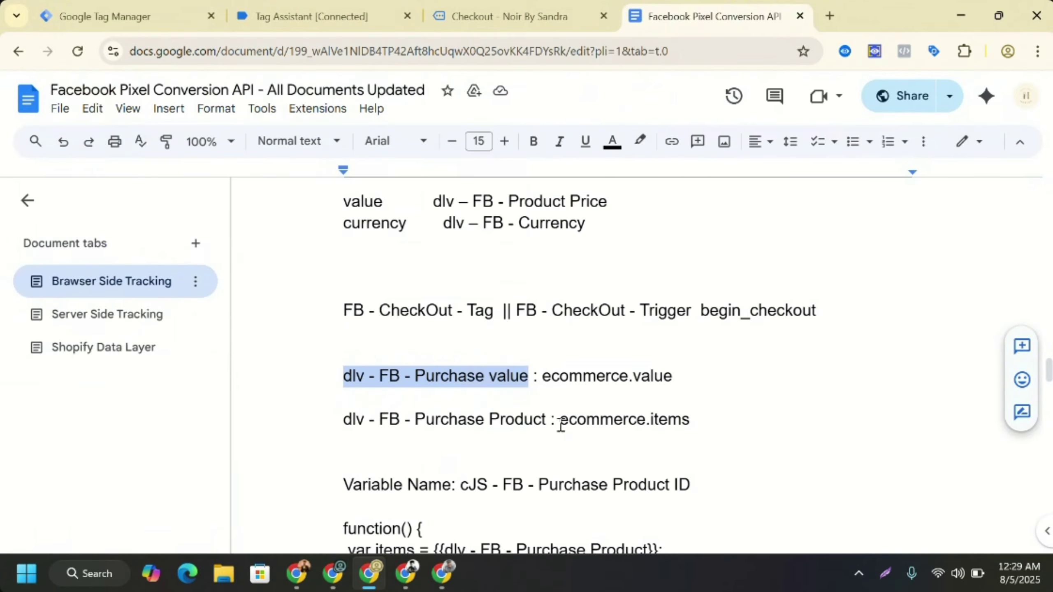
{"action": "left_click_drag", "start_coordinate": [560, 421], "coordinate": [691, 420]}
{"action": "right_click", "coordinate": [665, 420]}
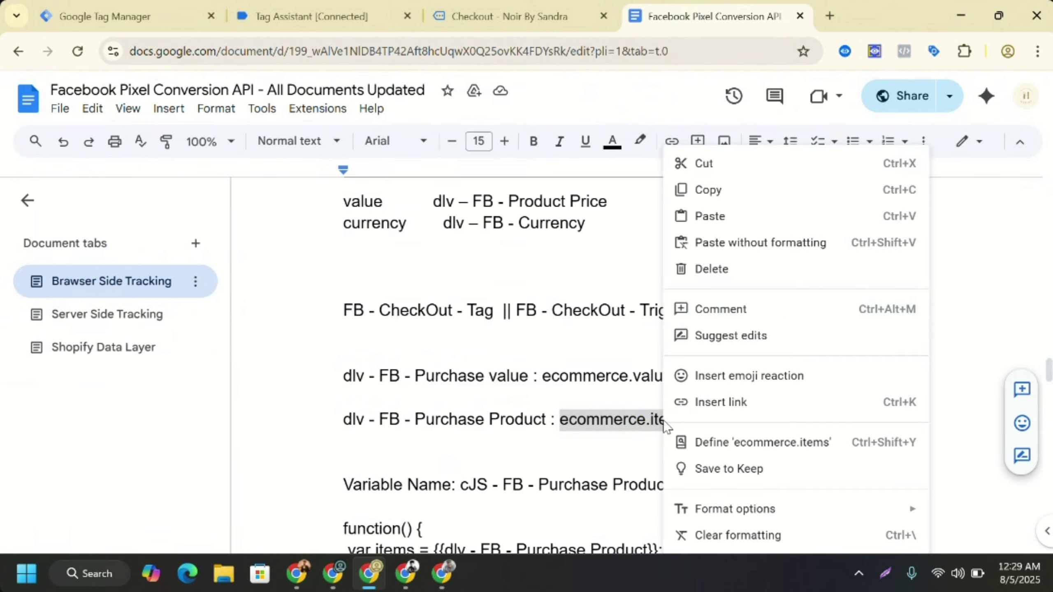
{"action": "left_click", "coordinate": [704, 192]}
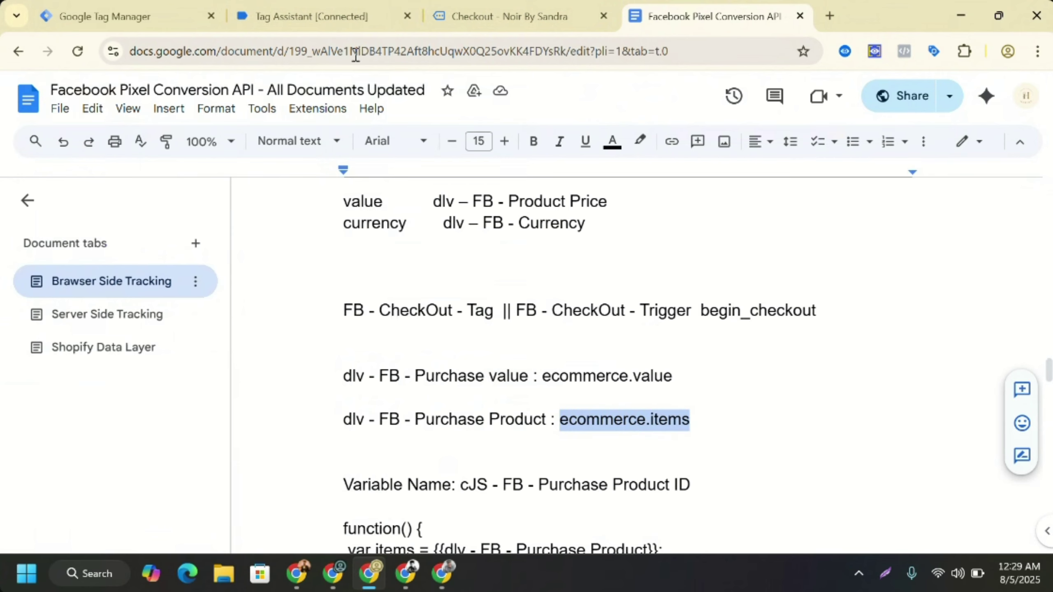
{"action": "left_click", "coordinate": [157, 13]}
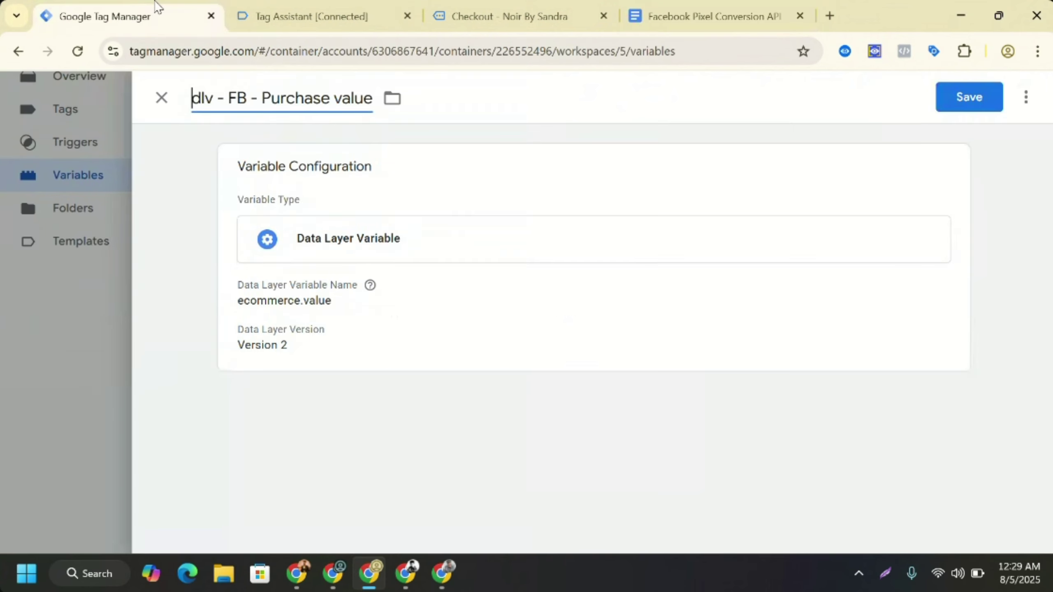
{"action": "left_click", "coordinate": [970, 100]}
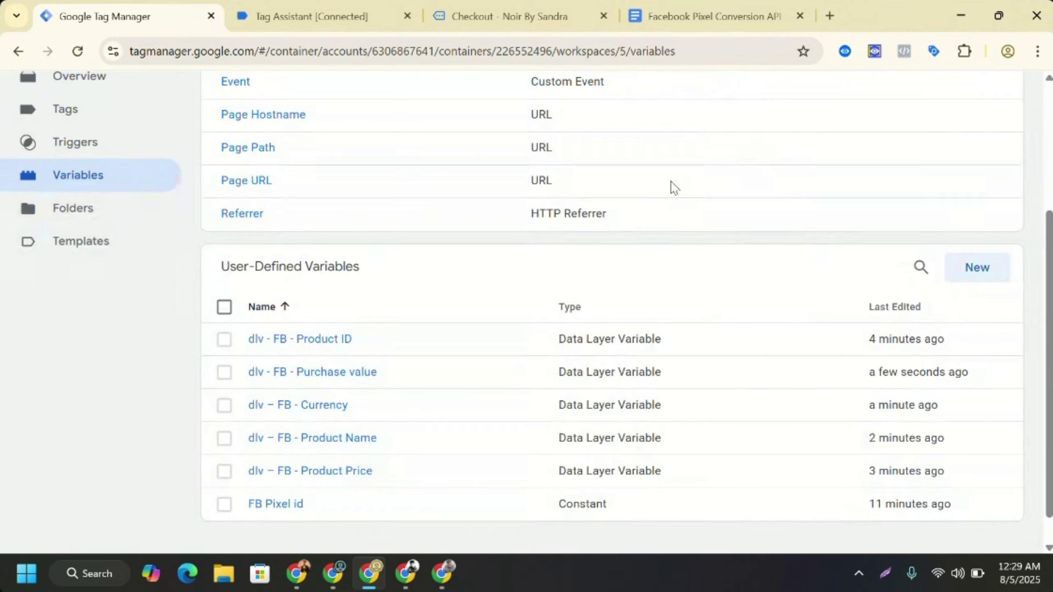
- Create a new user-defined Data Layer Variable with ecommerce.items as its data layer variable name
{"action": "left_click", "coordinate": [972, 283]}
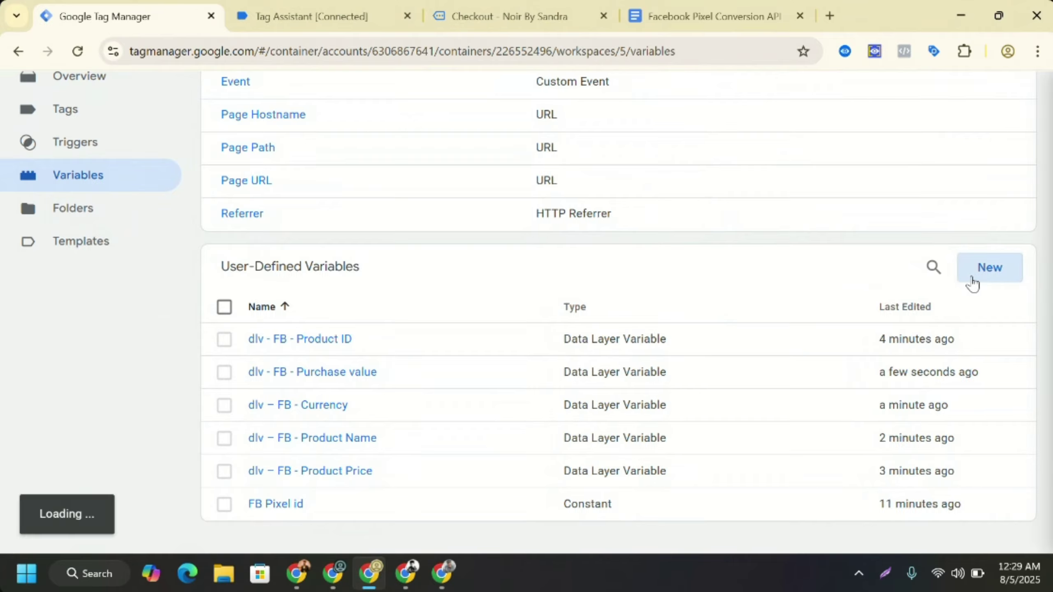
{"action": "left_click", "coordinate": [457, 236]}
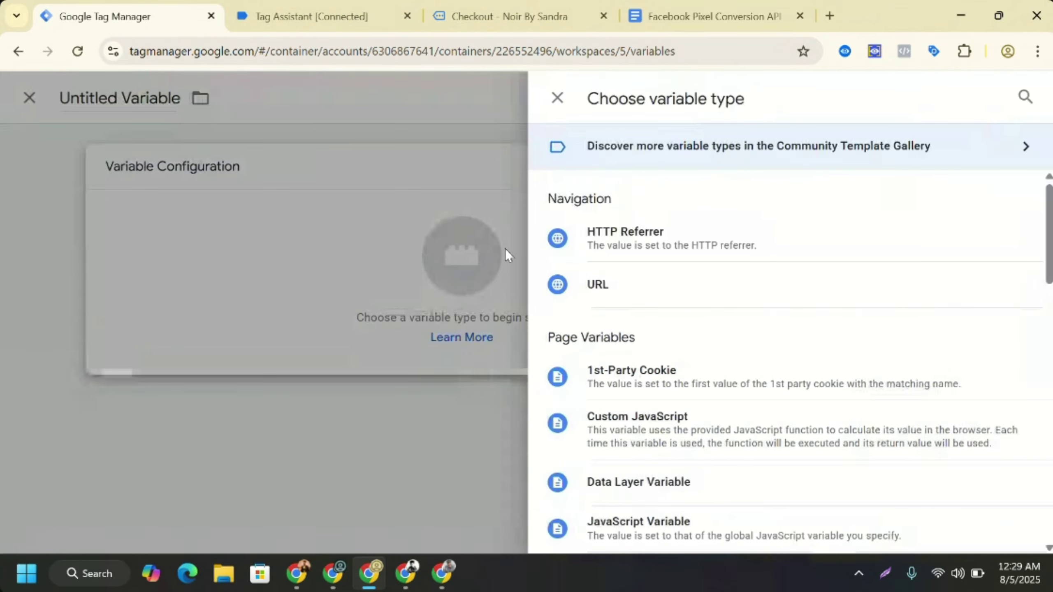
{"action": "left_click", "coordinate": [677, 490]}
{"action": "left_click", "coordinate": [312, 332]}
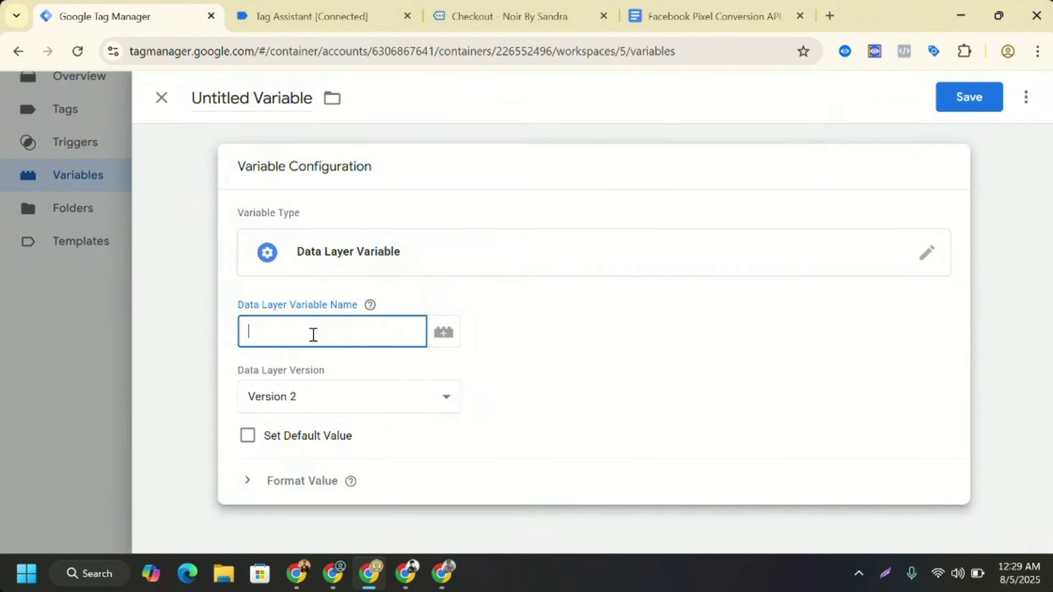
{"action": "left_click", "coordinate": [685, 6]}
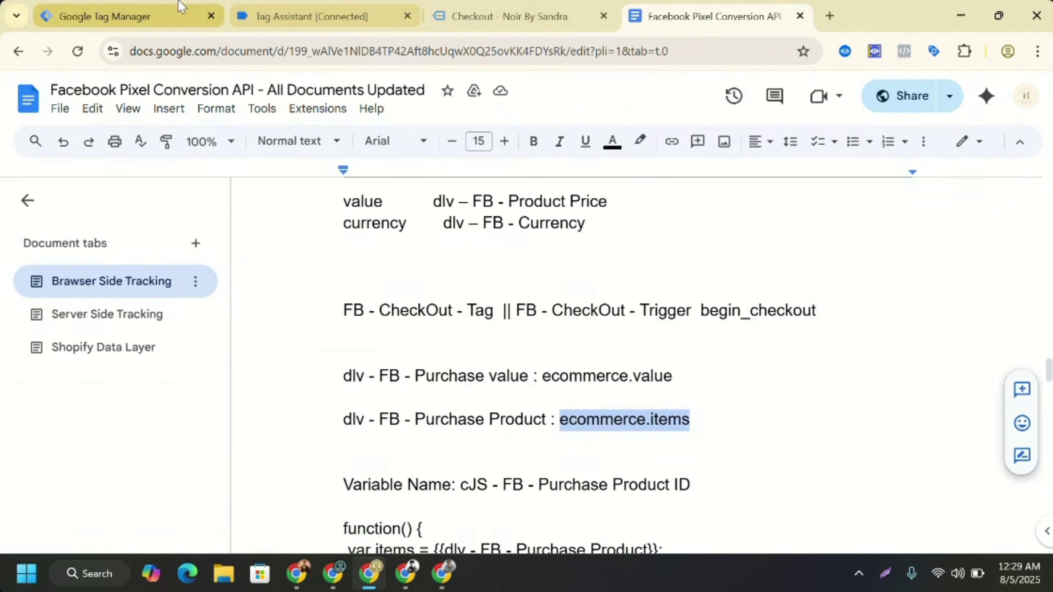
{"action": "left_click", "coordinate": [181, 17]}
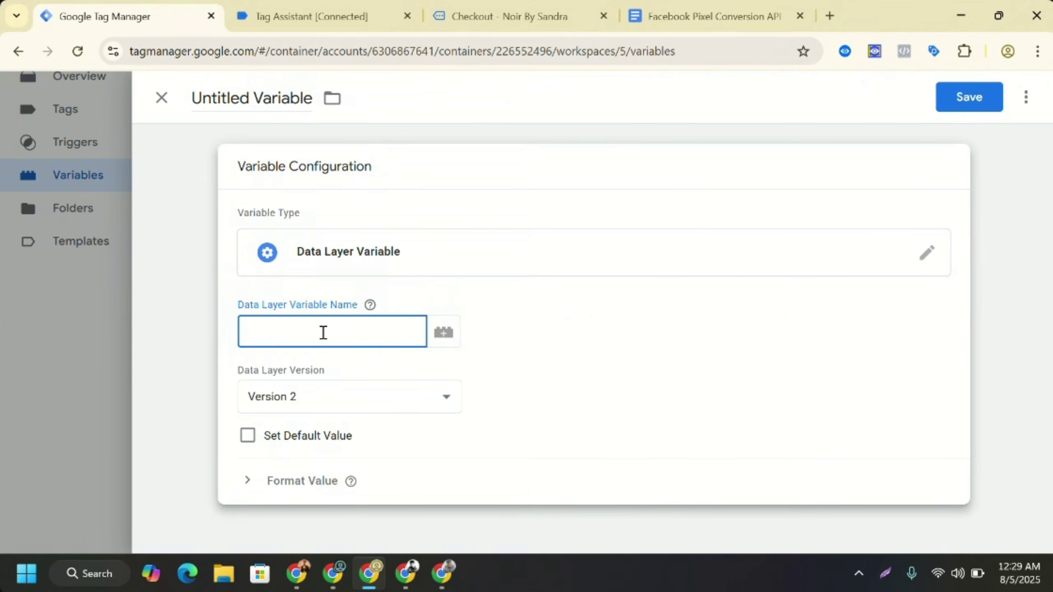
{"action": "type", "text": "ecommerce.items"}
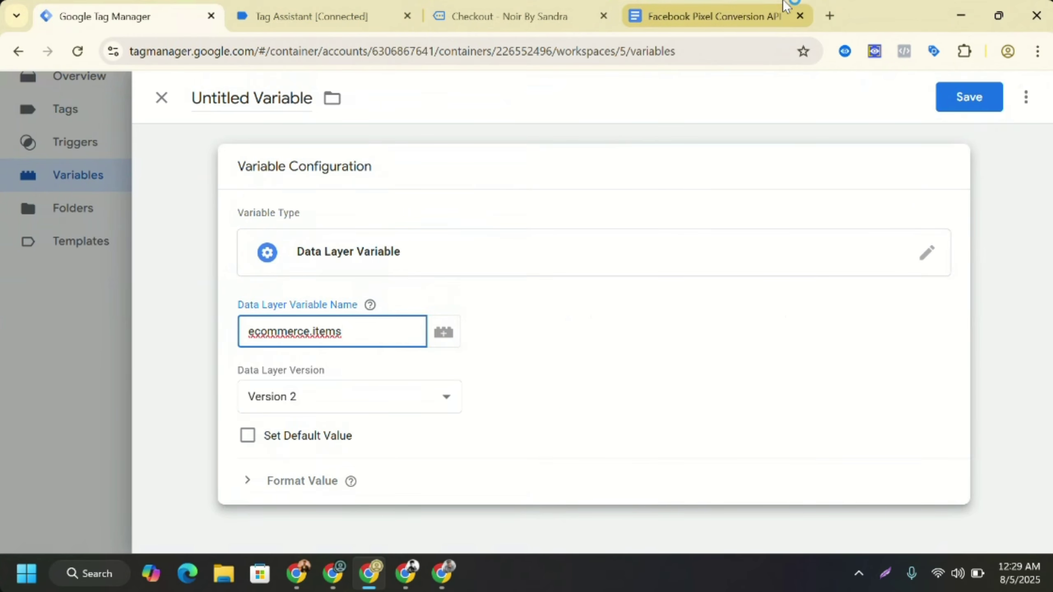
- Copy the variable name "dlv - FB - Purchase Product" from the Google Docs tracking document
{"action": "left_click", "coordinate": [741, 7]}
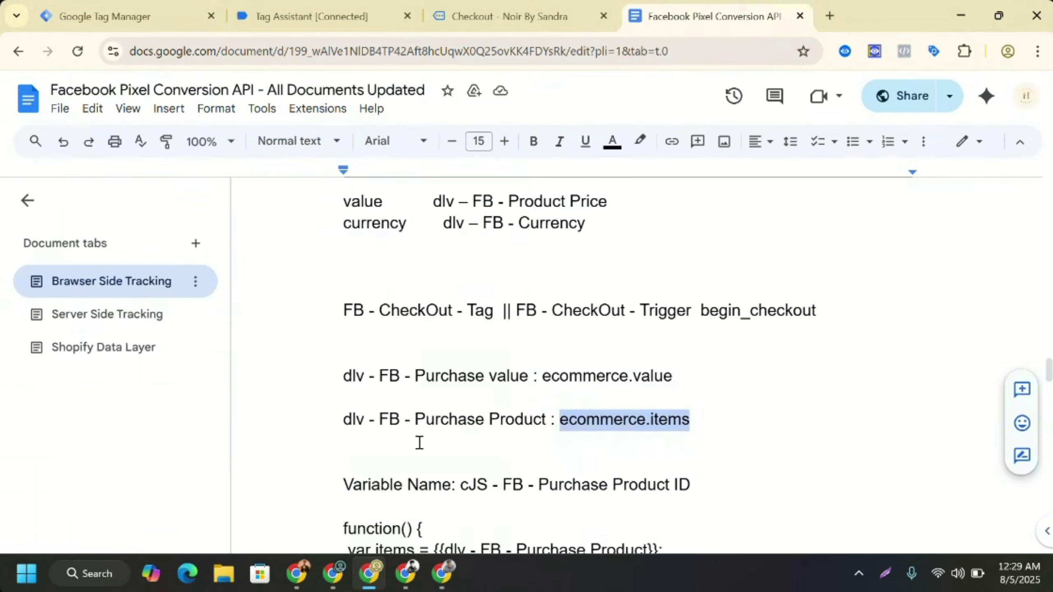
{"action": "left_click_drag", "start_coordinate": [343, 419], "coordinate": [548, 424]}
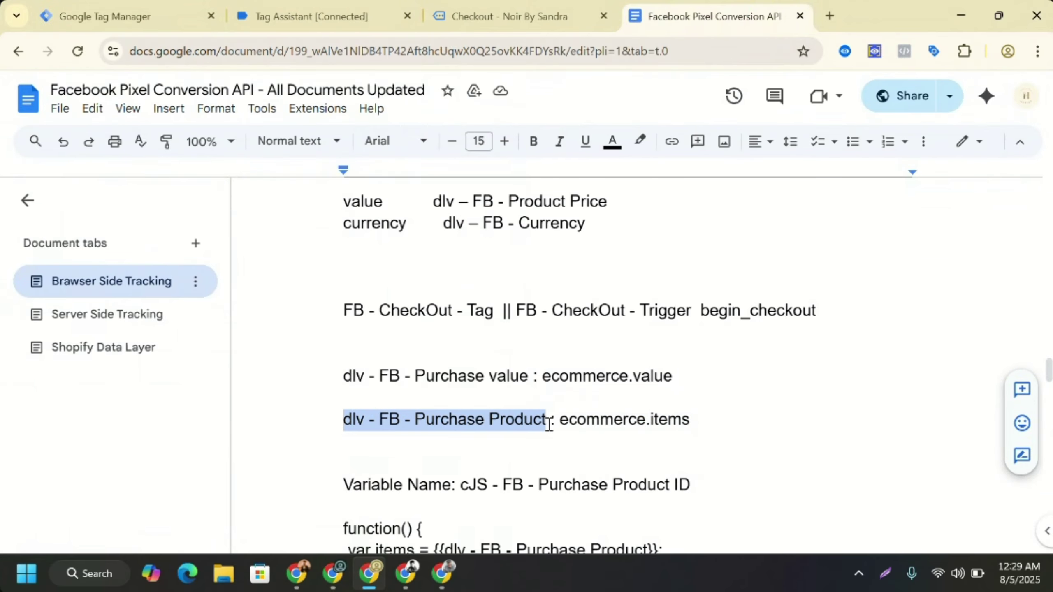
{"action": "key", "text": "ctrl+c"}
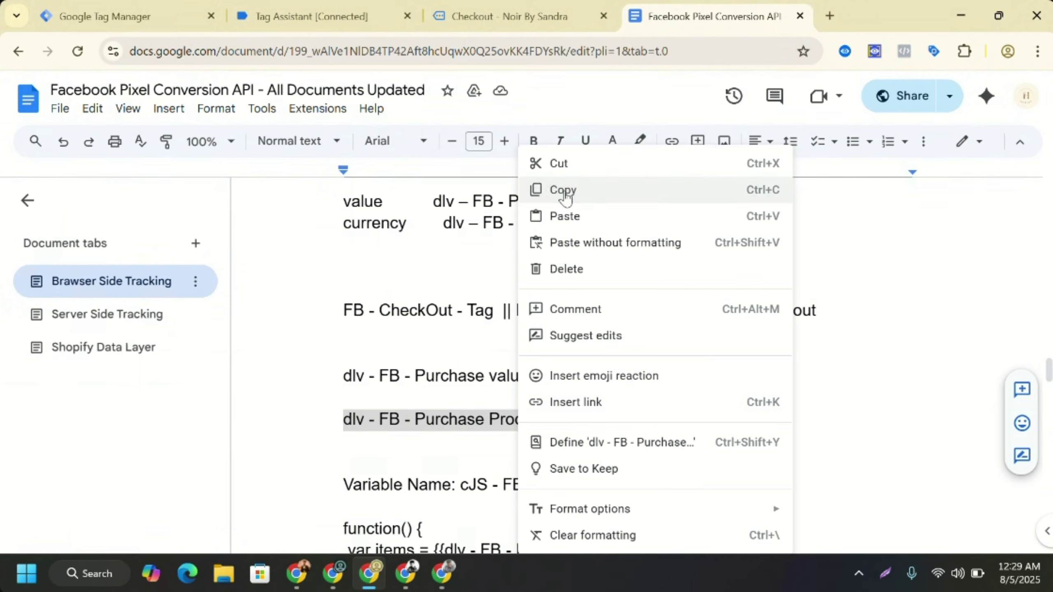
{"action": "left_click", "coordinate": [563, 192]}
{"action": "left_click", "coordinate": [729, 408]}
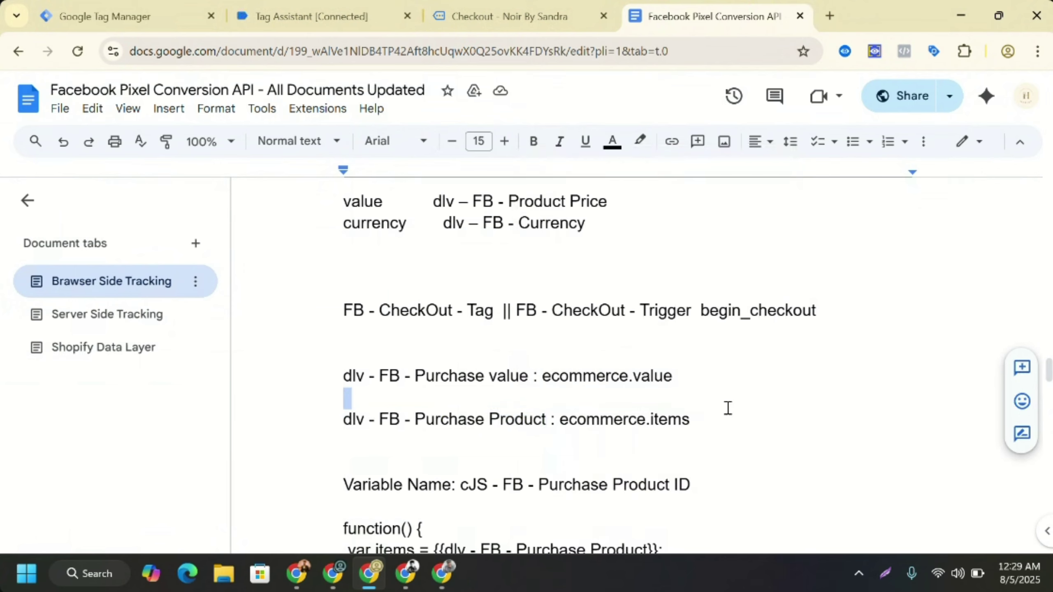
{"action": "left_click", "coordinate": [391, 390]}
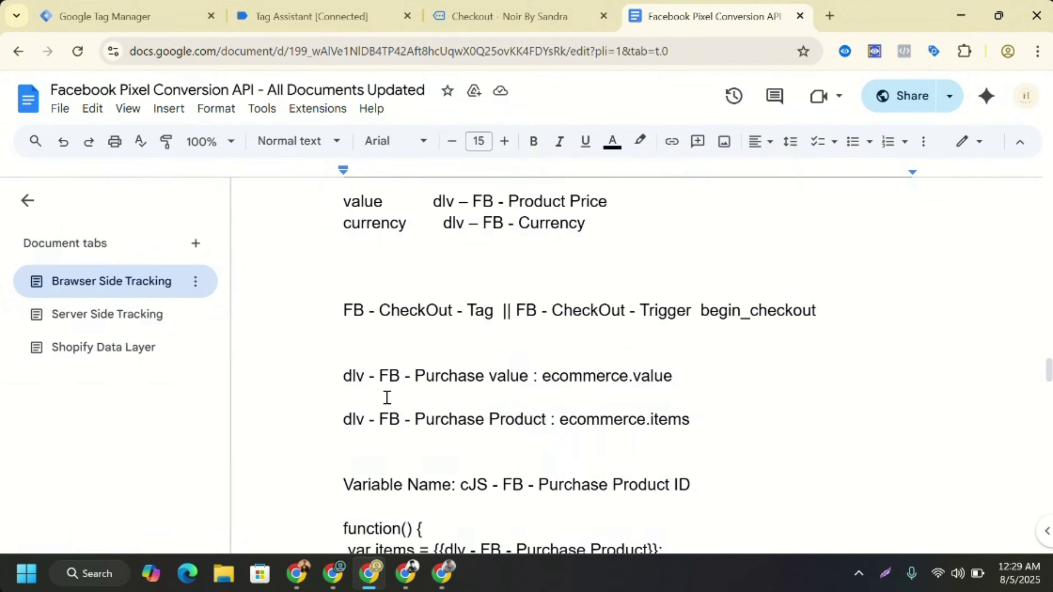
- In Google Tag Manager, name the untitled variable "dlv - FB - Purchase Product" using the copied text and save it
{"action": "left_click", "coordinate": [125, 6]}
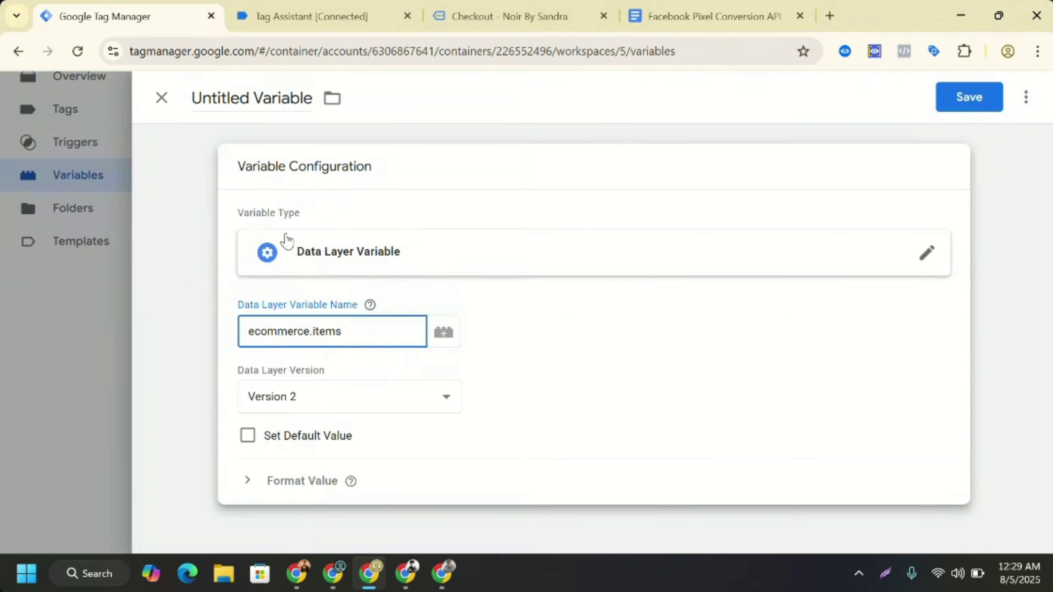
{"action": "double_click", "coordinate": [265, 99]}
{"action": "triple_click", "coordinate": [266, 104]}
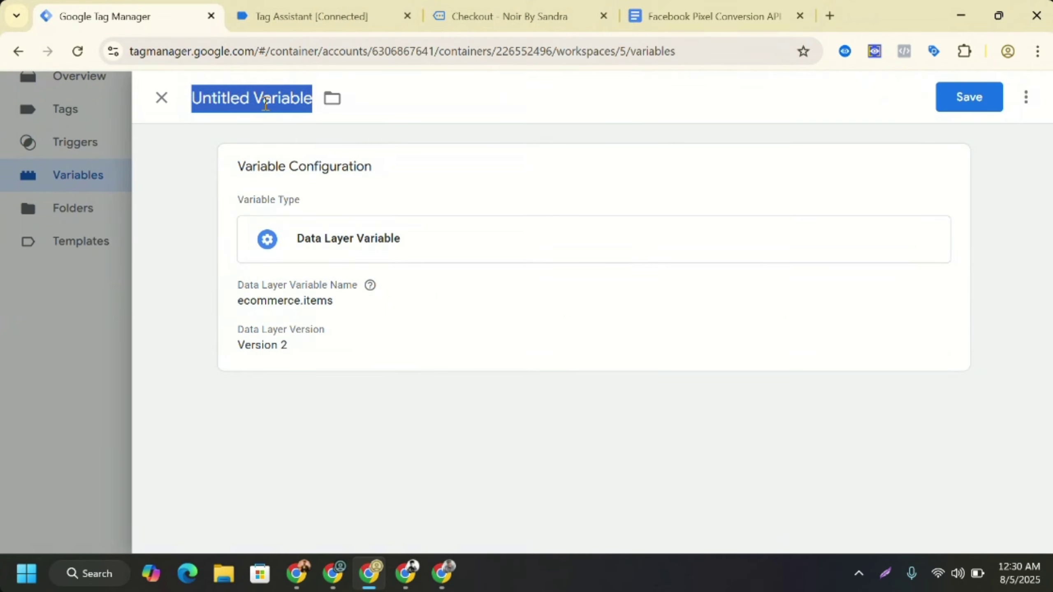
{"action": "key", "text": "ctrl+v"}
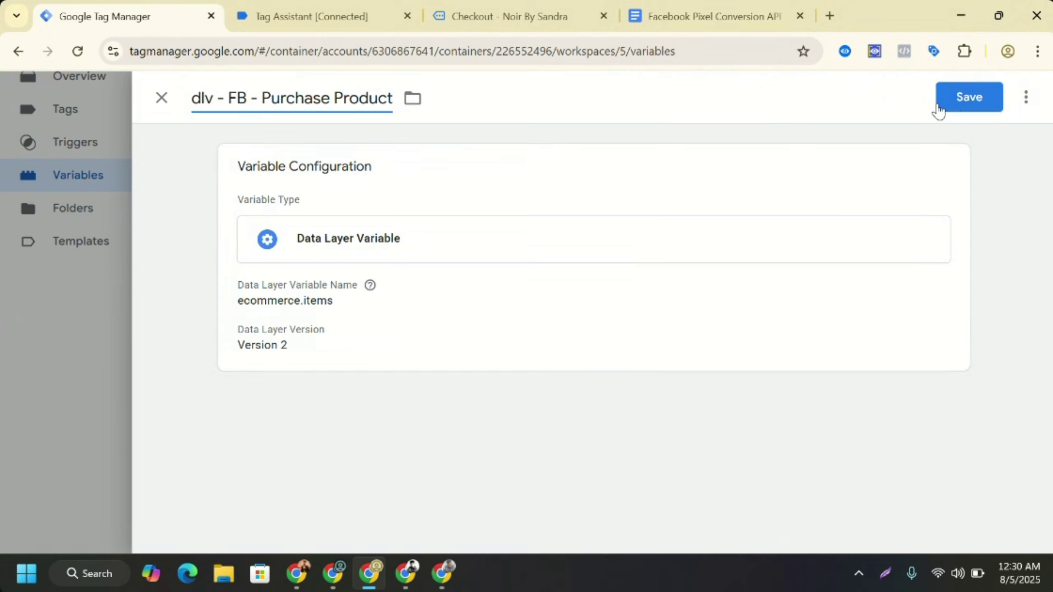
{"action": "left_click", "coordinate": [970, 104]}
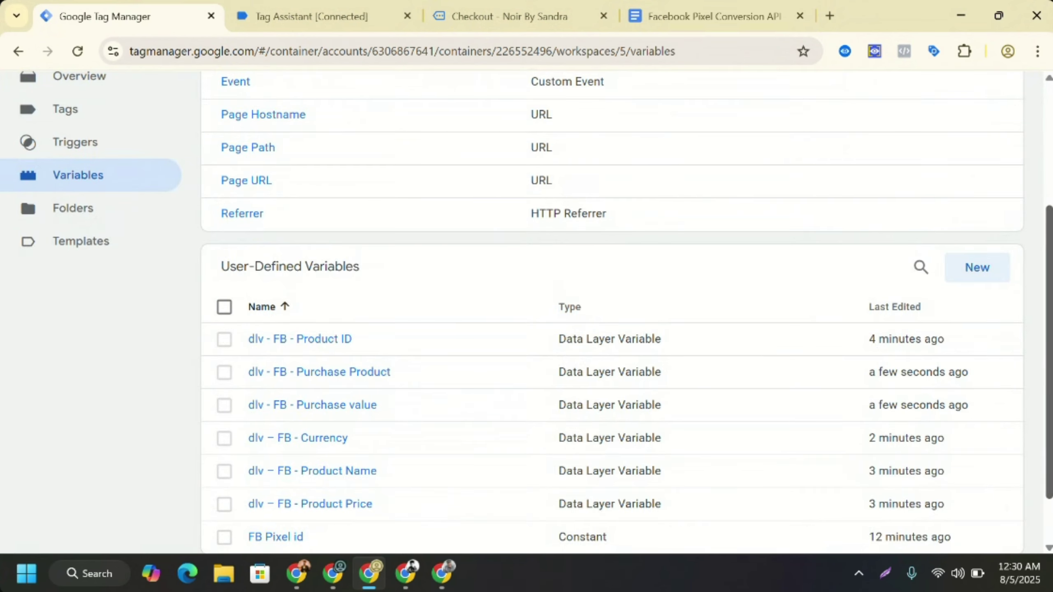
- Copy the variable name "cJS - FB - Purchase Product ID" from the Google Docs tracking document
{"action": "scroll", "coordinate": [526, 311], "scroll_direction": "down", "scroll_amount": 5}
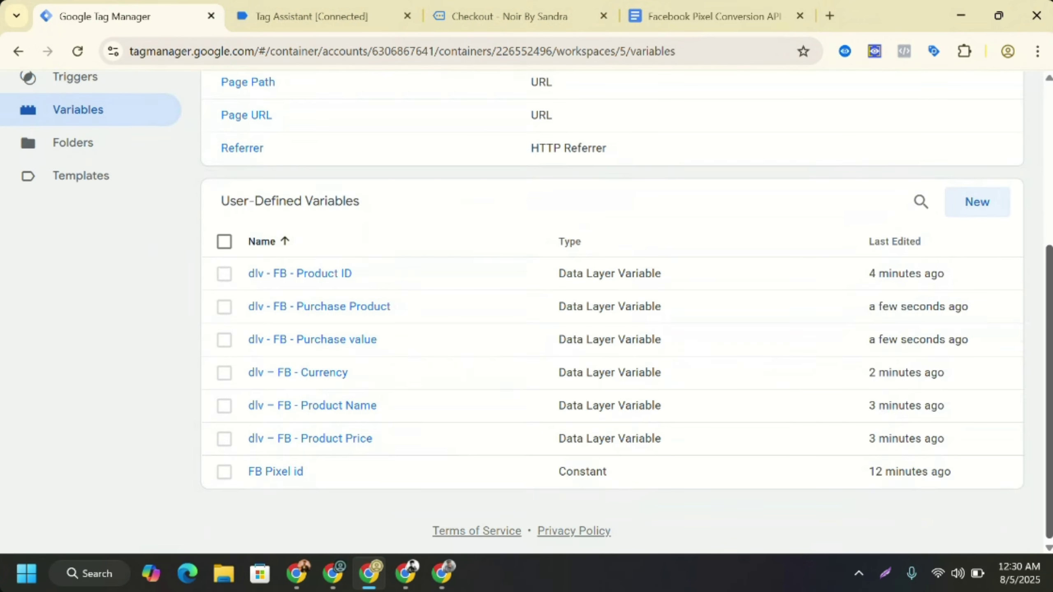
{"action": "left_click", "coordinate": [682, 8]}
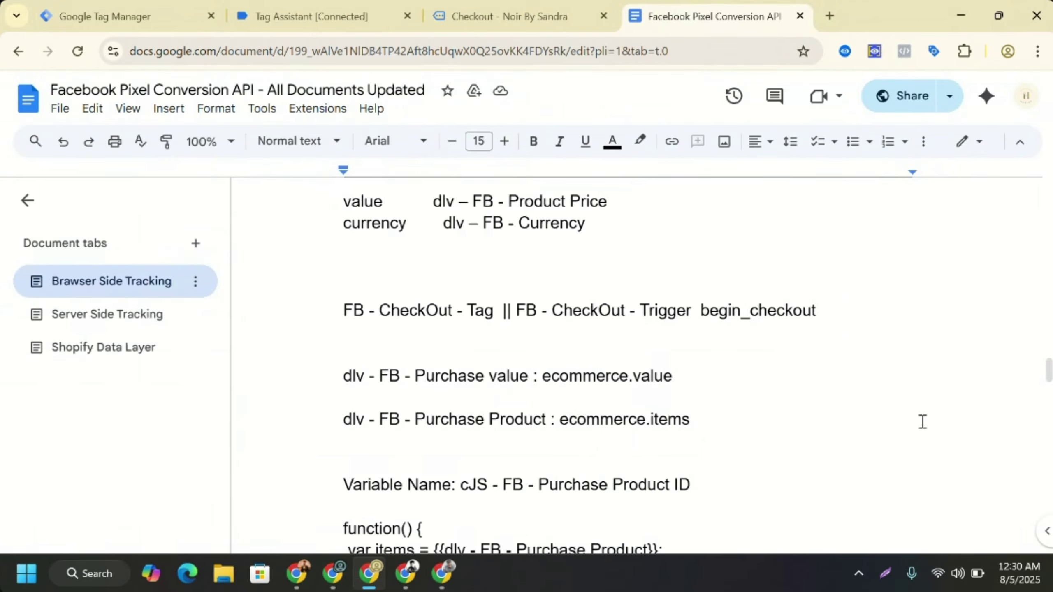
{"action": "left_click_drag", "start_coordinate": [1049, 370], "coordinate": [1049, 386]}
{"action": "left_click_drag", "start_coordinate": [465, 290], "coordinate": [684, 293]}
{"action": "right_click", "coordinate": [683, 294]}
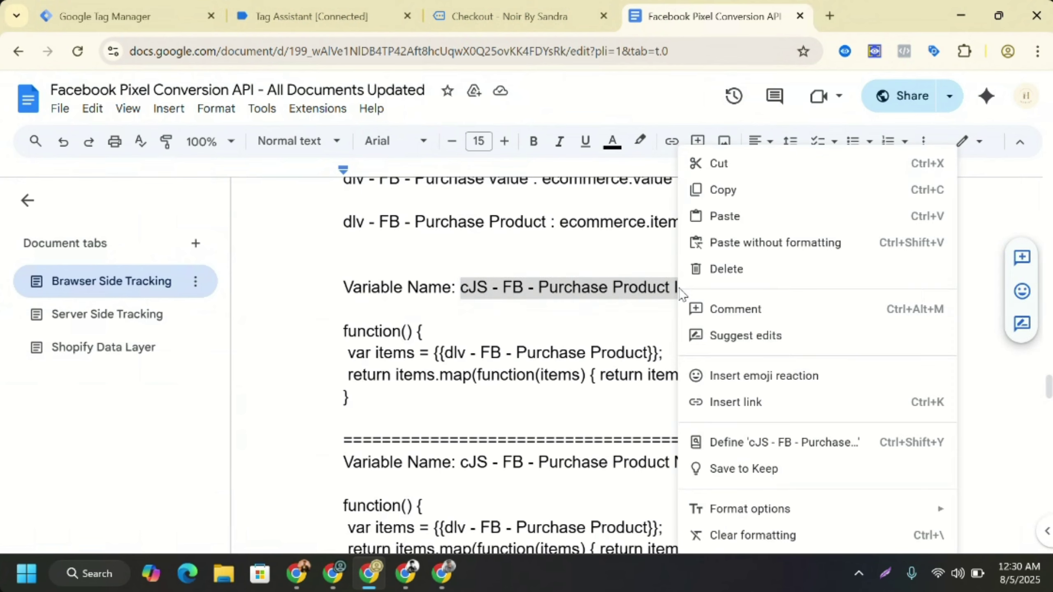
{"action": "left_click", "coordinate": [730, 190]}
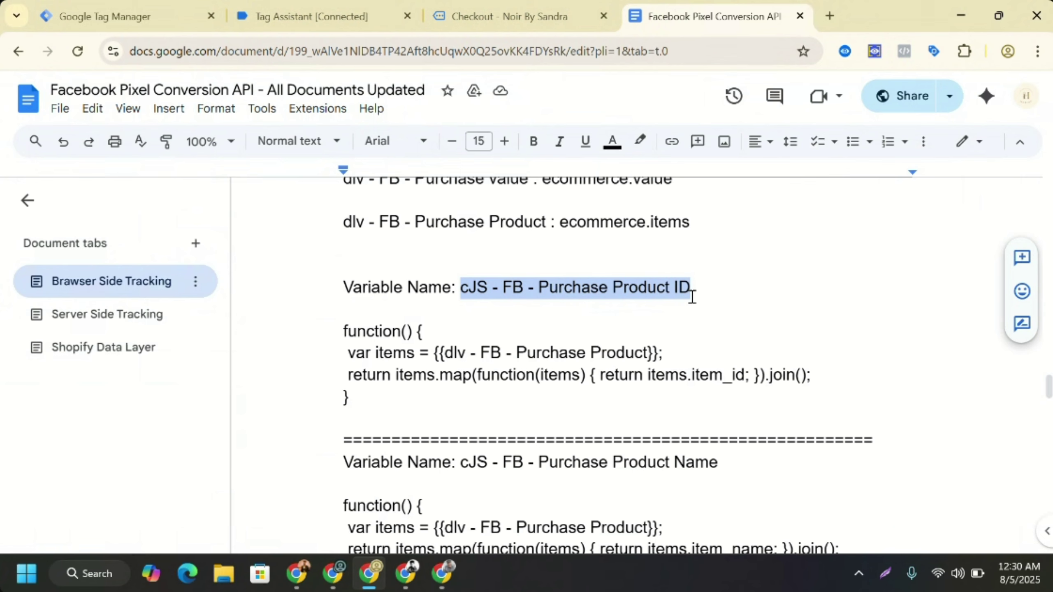
- In Google Tag Manager, start a new Custom JavaScript variable named "cJS - FB - Purchase Product ID" and open its configuration for editing
{"action": "left_click", "coordinate": [124, 8]}
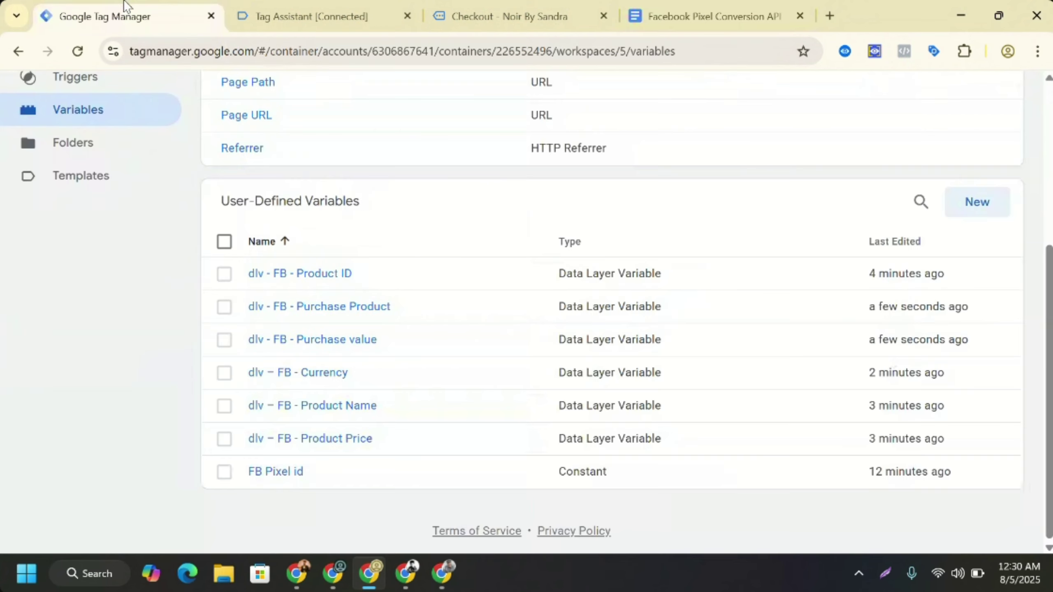
{"action": "left_click", "coordinate": [983, 202]}
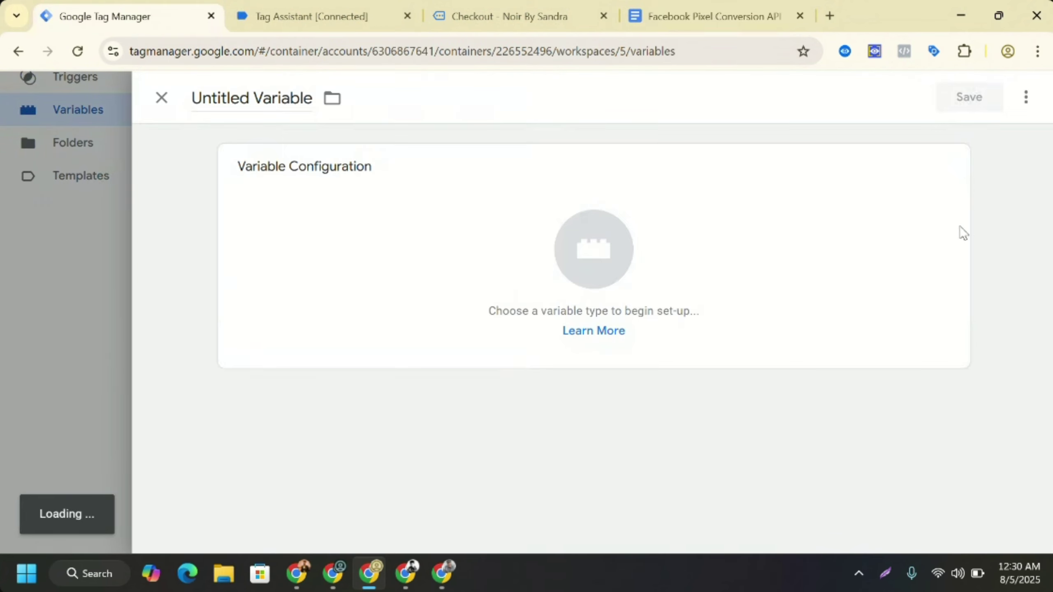
{"action": "left_click", "coordinate": [574, 283]}
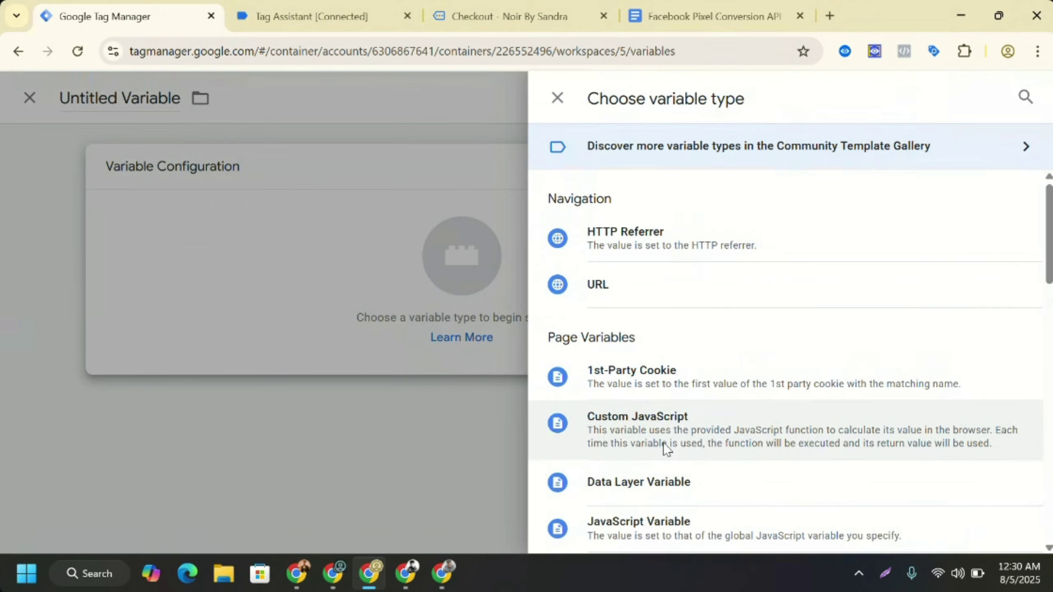
{"action": "left_click", "coordinate": [663, 443]}
{"action": "triple_click", "coordinate": [257, 97]}
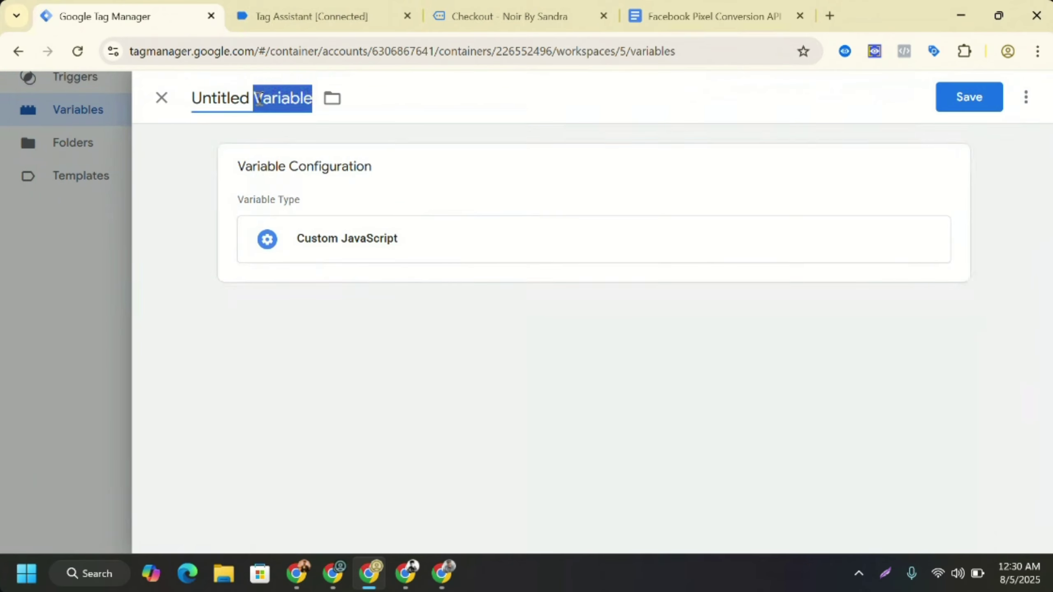
{"action": "key", "text": "ctrl+v"}
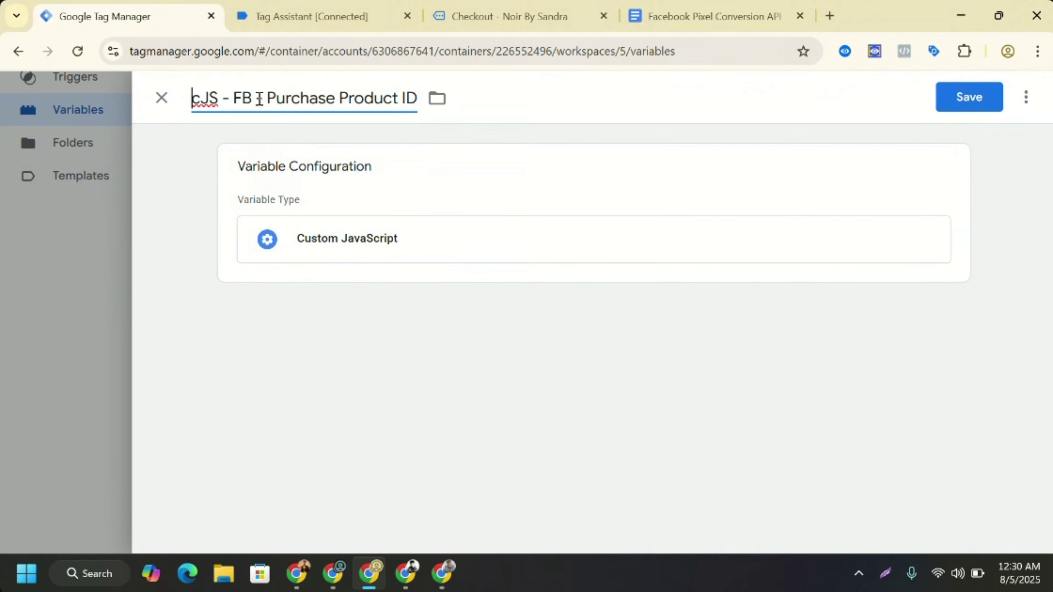
{"action": "left_click", "coordinate": [428, 255]}
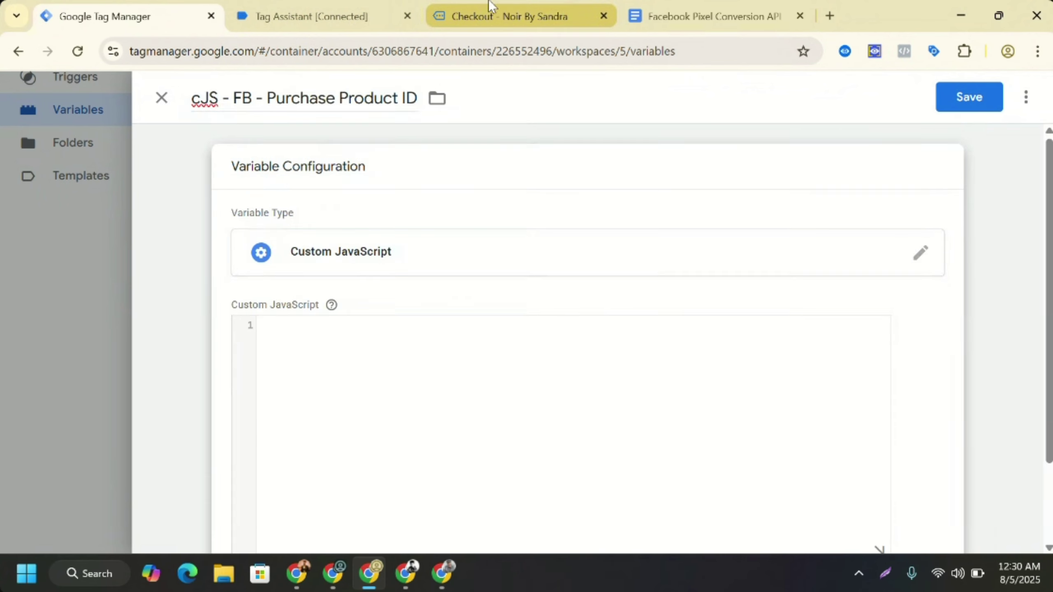
- Copy the Custom JavaScript function returning items.item_id for "cJS - FB - Purchase Product ID" from the Google Docs tracking document
{"action": "left_click", "coordinate": [659, 3]}
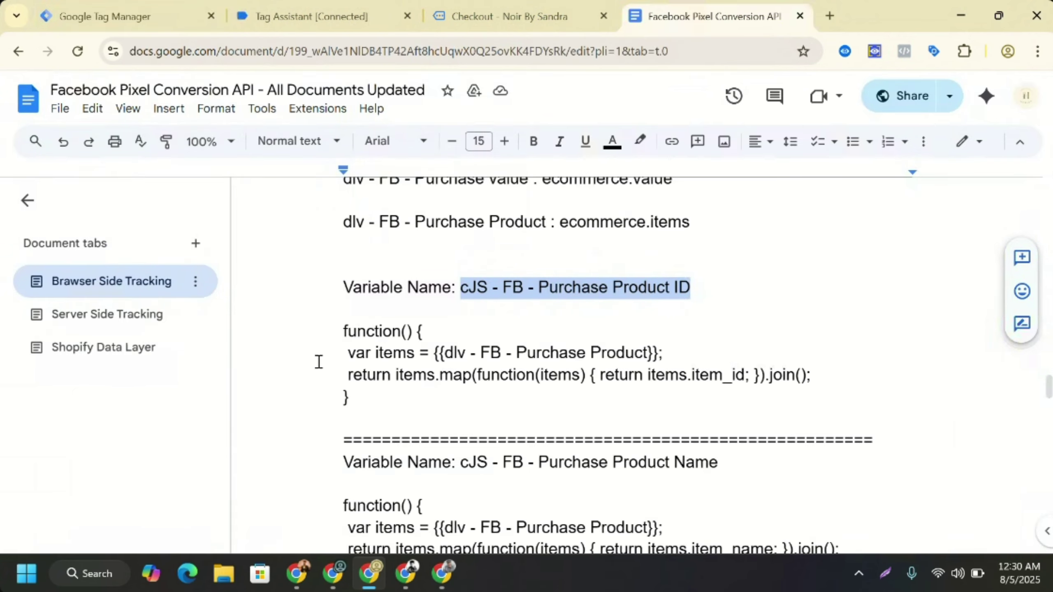
{"action": "left_click_drag", "start_coordinate": [344, 331], "coordinate": [383, 397]}
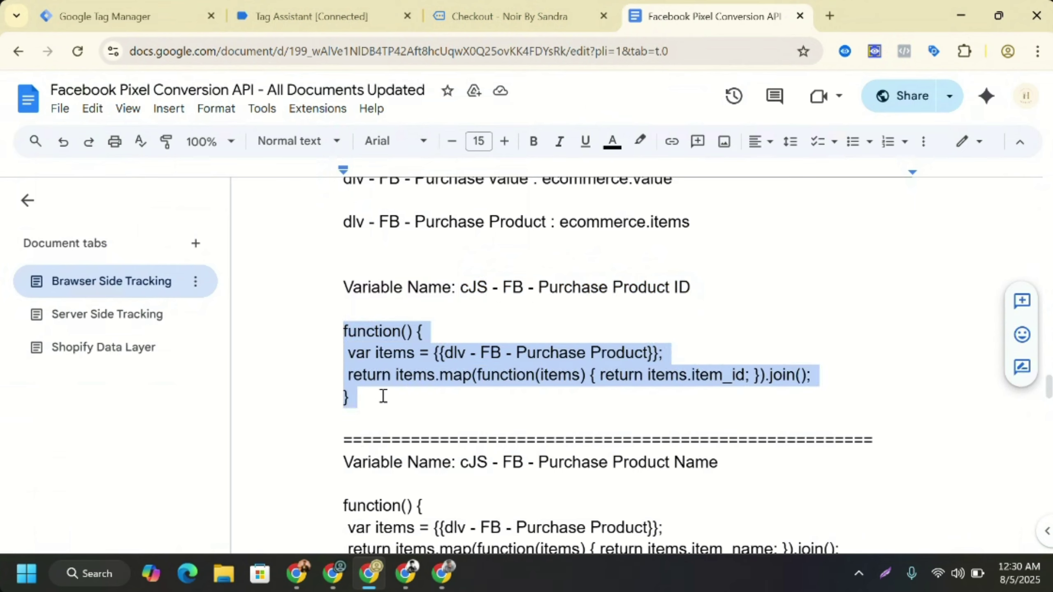
{"action": "left_click", "coordinate": [373, 396]}
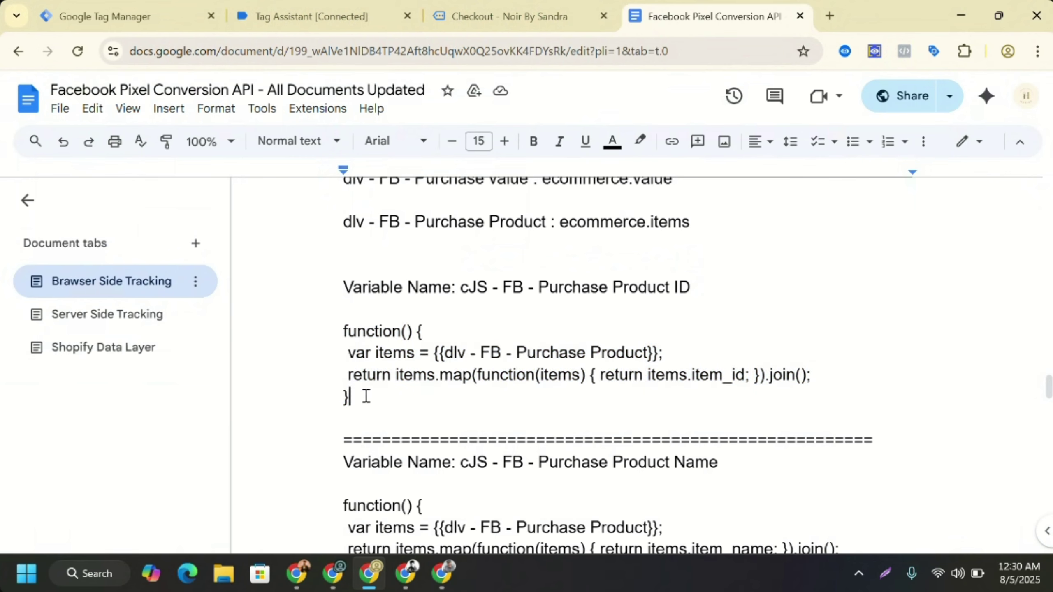
{"action": "left_click_drag", "start_coordinate": [349, 396], "coordinate": [344, 341]}
{"action": "right_click", "coordinate": [345, 341]}
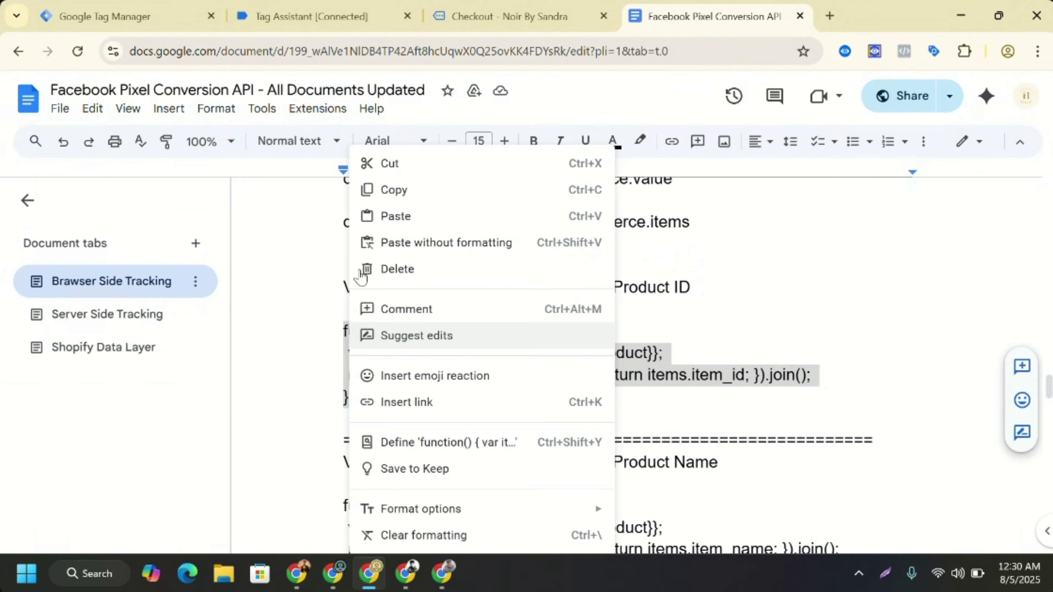
{"action": "left_click", "coordinate": [375, 192]}
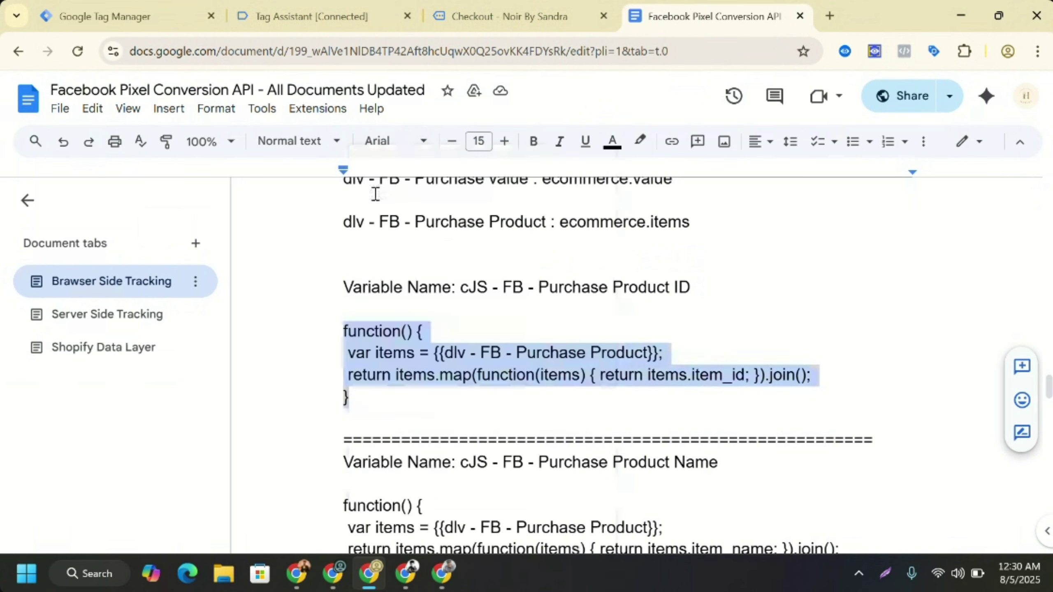
- In Google Tag Manager, paste the copied item_id function into the "cJS - FB - Purchase Product ID" variable and save it
{"action": "left_click", "coordinate": [160, 10]}
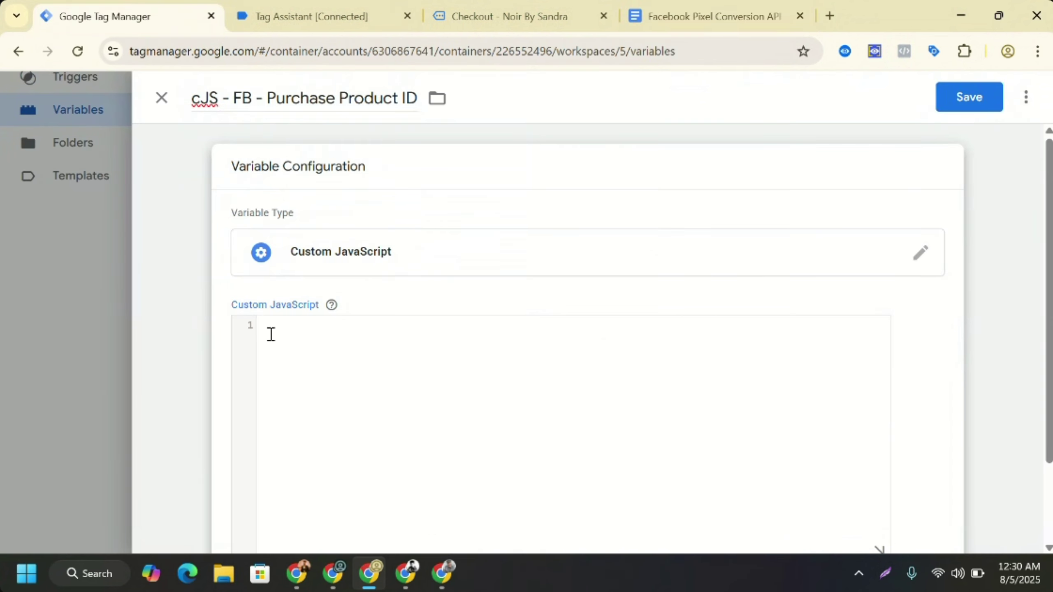
{"action": "key", "text": "ctrl+v"}
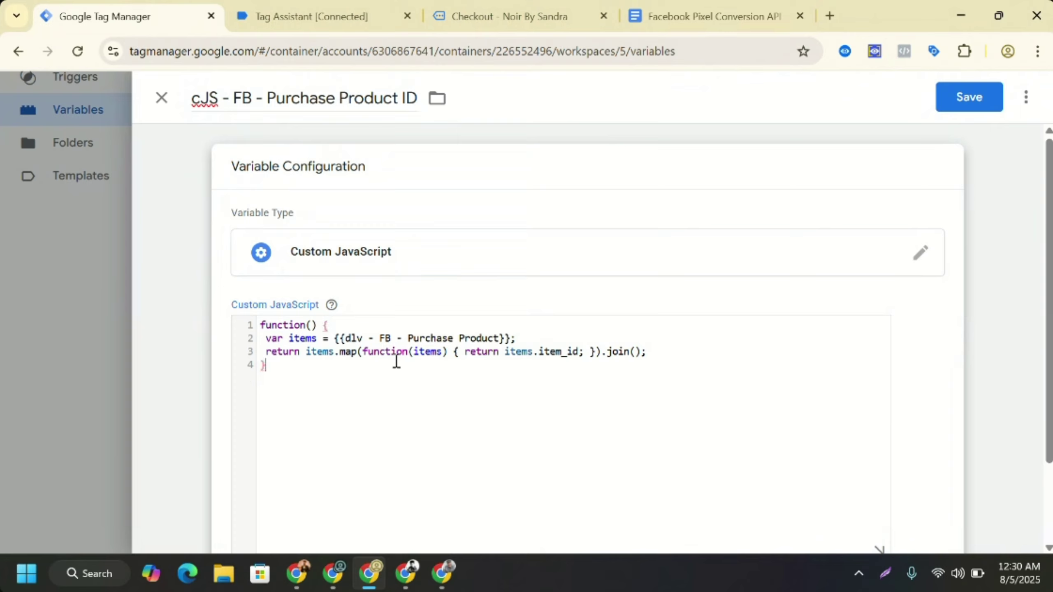
{"action": "left_click", "coordinate": [941, 104]}
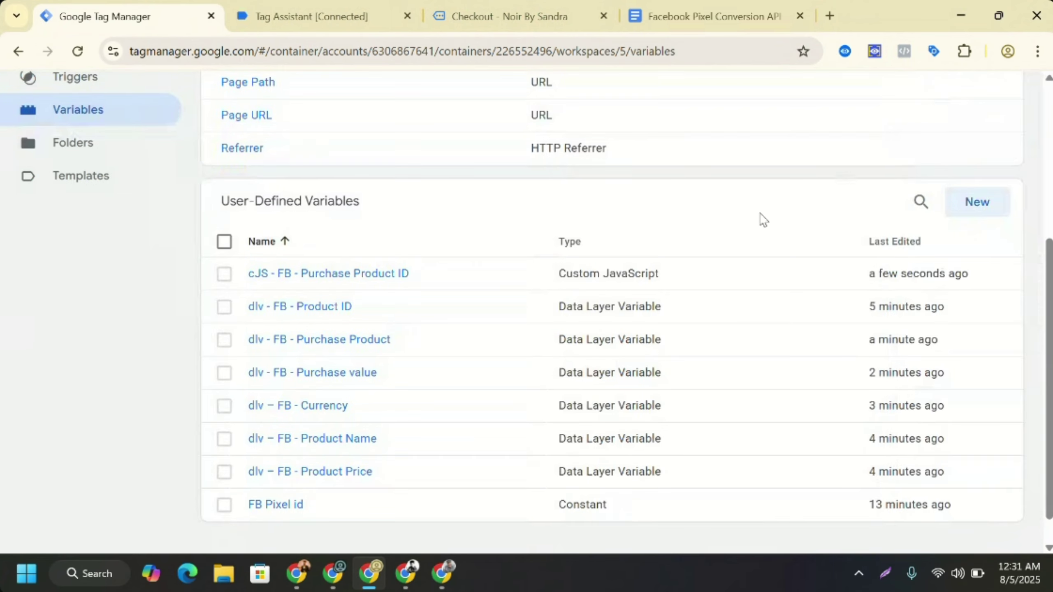
- Start a new user-defined variable, and copy the name "cJS - FB - Purchase Product Name" from the Google Docs tracking document
{"action": "left_click", "coordinate": [978, 201]}
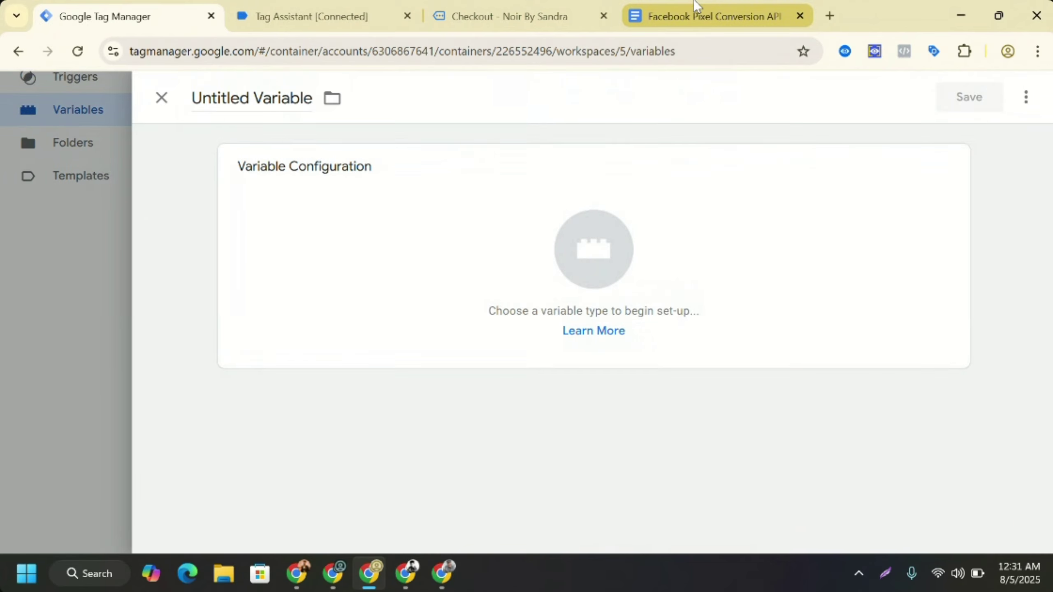
{"action": "left_click", "coordinate": [695, 6]}
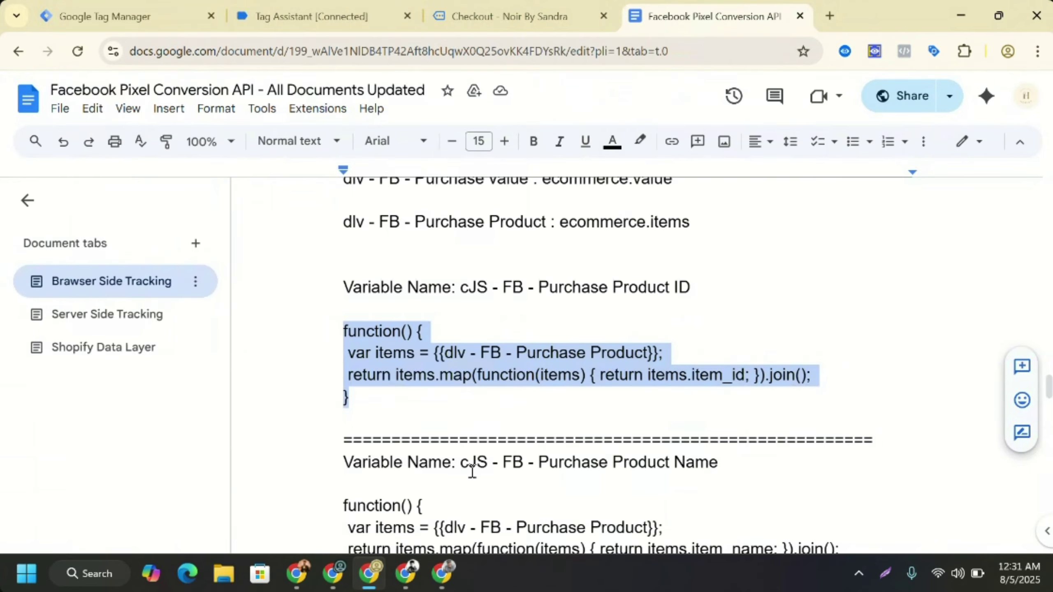
{"action": "left_click", "coordinate": [459, 463]}
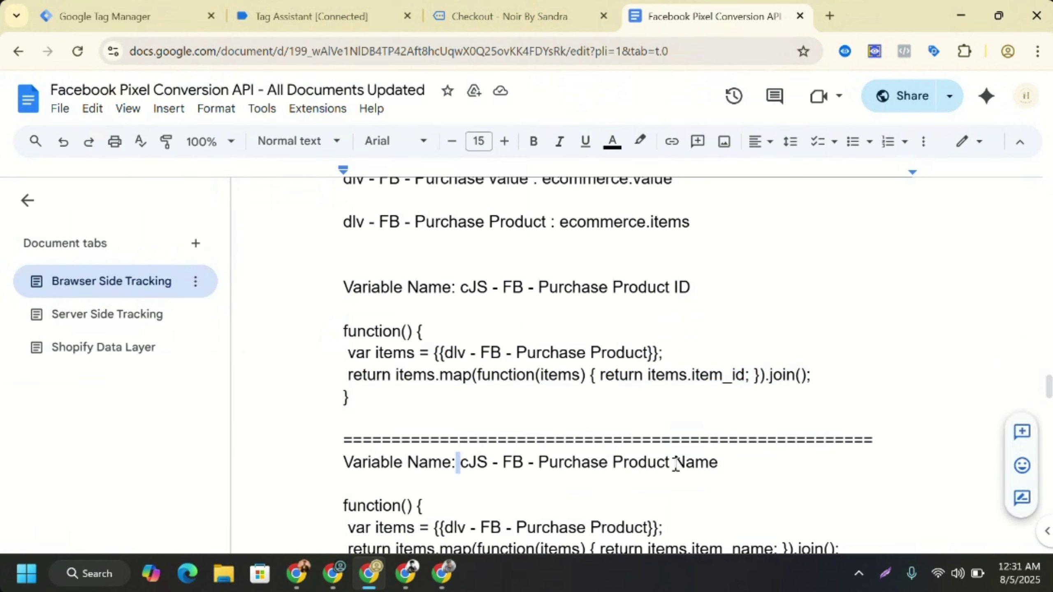
{"action": "left_click_drag", "start_coordinate": [721, 461], "coordinate": [464, 460]}
{"action": "key", "text": "ctrl+c"}
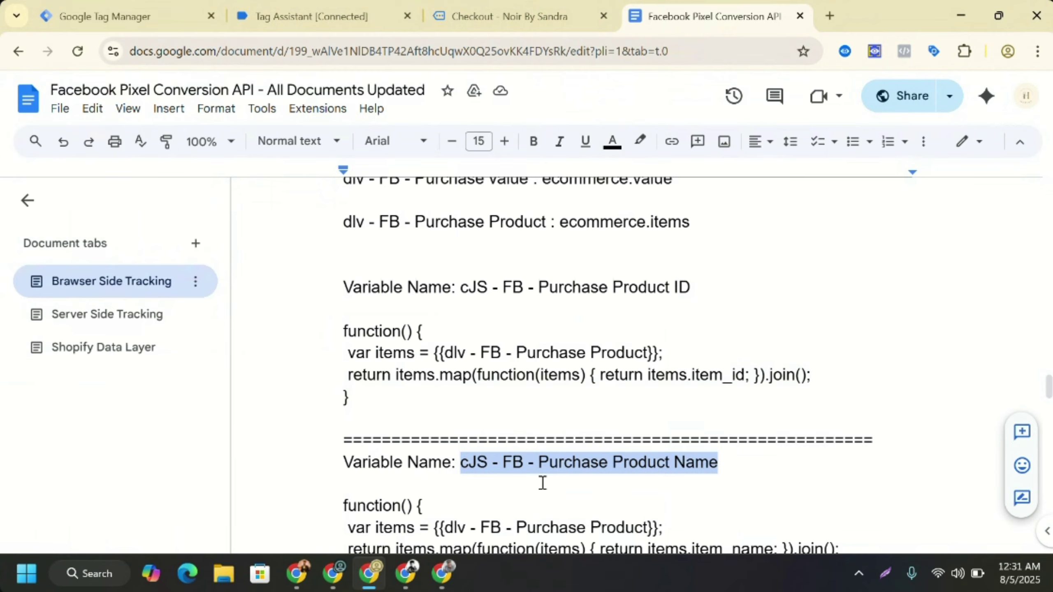
- In Google Tag Manager, name the untitled variable "cJS - FB - Purchase Product Name" using the copied text
{"action": "left_click", "coordinate": [161, 9]}
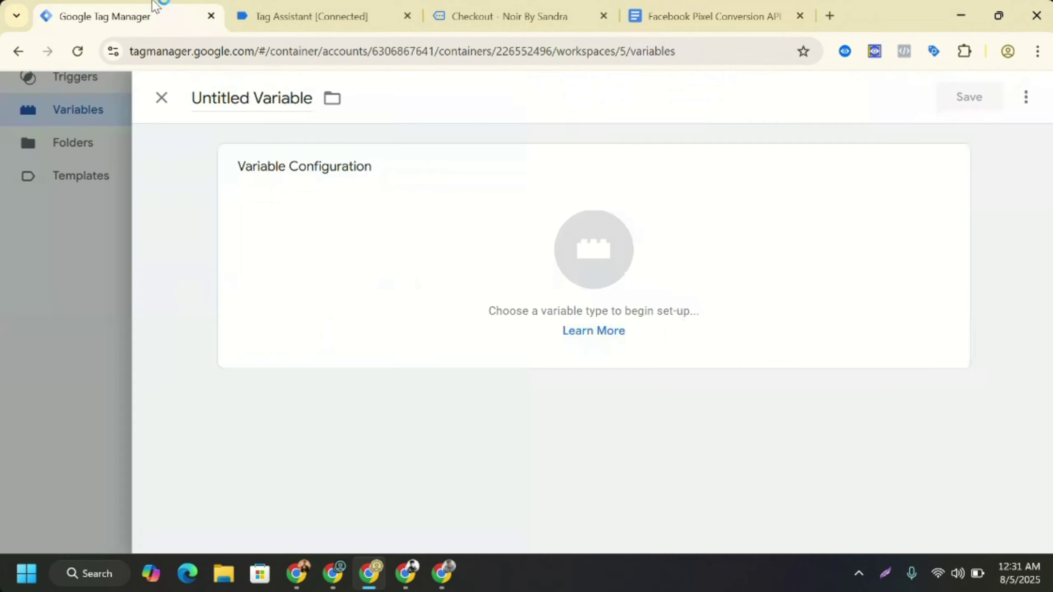
{"action": "left_click", "coordinate": [394, 213]}
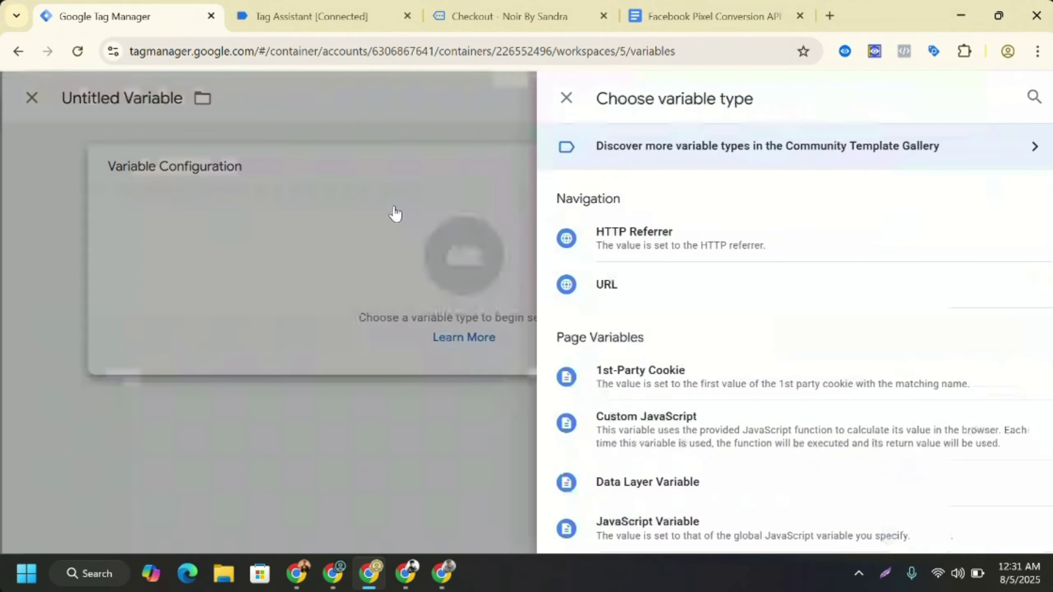
{"action": "left_click", "coordinate": [81, 145]}
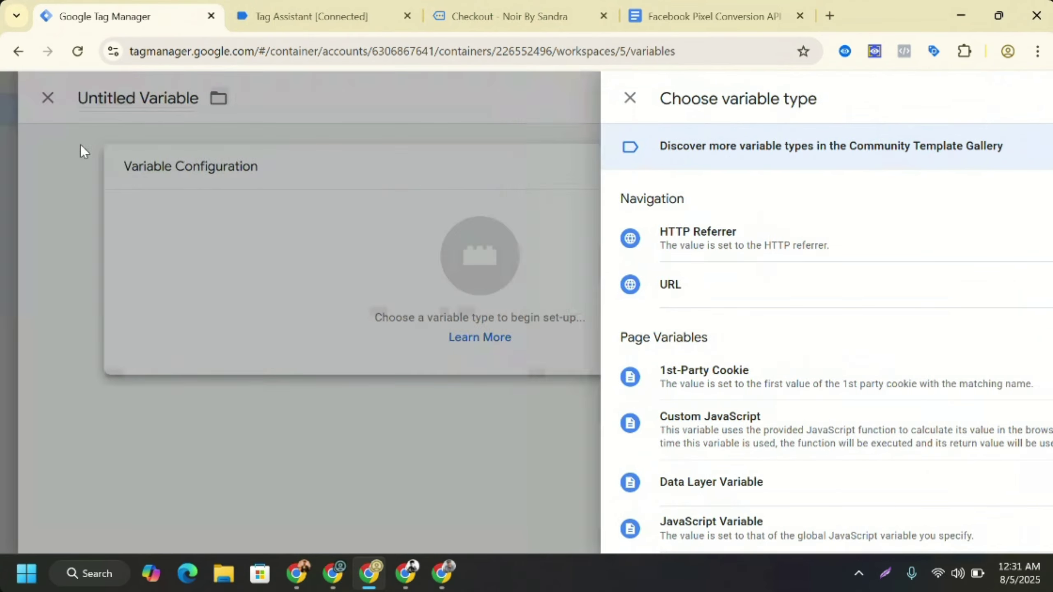
{"action": "double_click", "coordinate": [226, 102]}
{"action": "triple_click", "coordinate": [226, 102]}
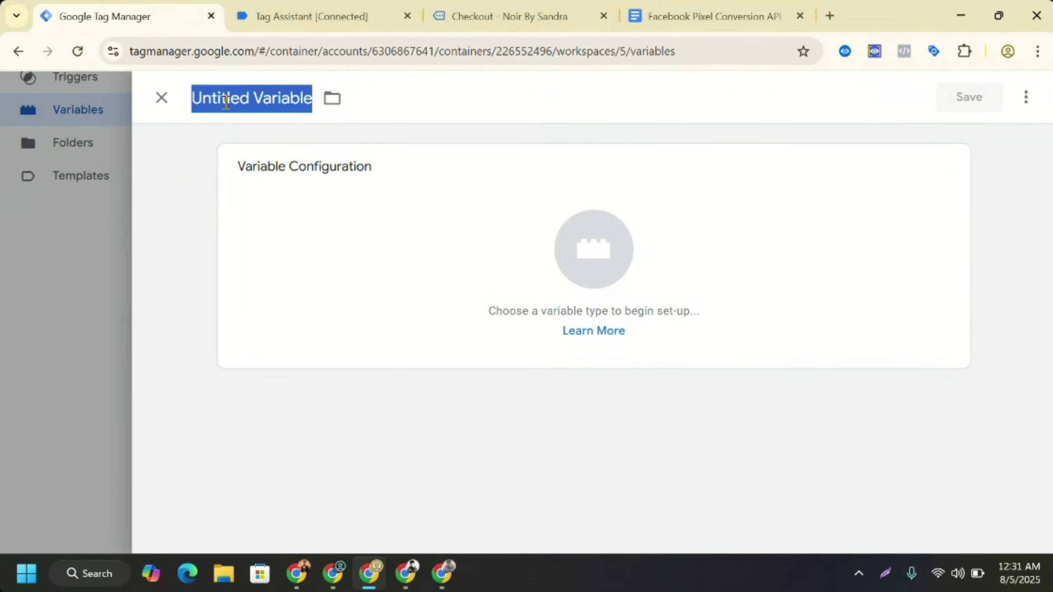
{"action": "key", "text": "ctrl+v"}
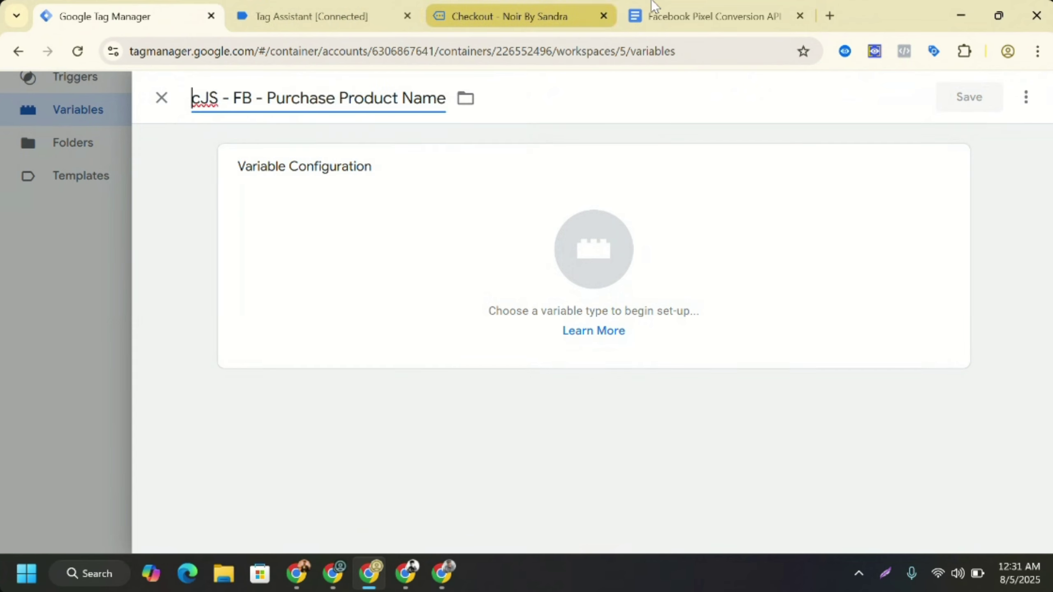
- Copy the Custom JavaScript function returning items.item_name for "cJS - FB - Purchase Product Name" from the Google Docs tracking document
{"action": "left_click", "coordinate": [660, 4]}
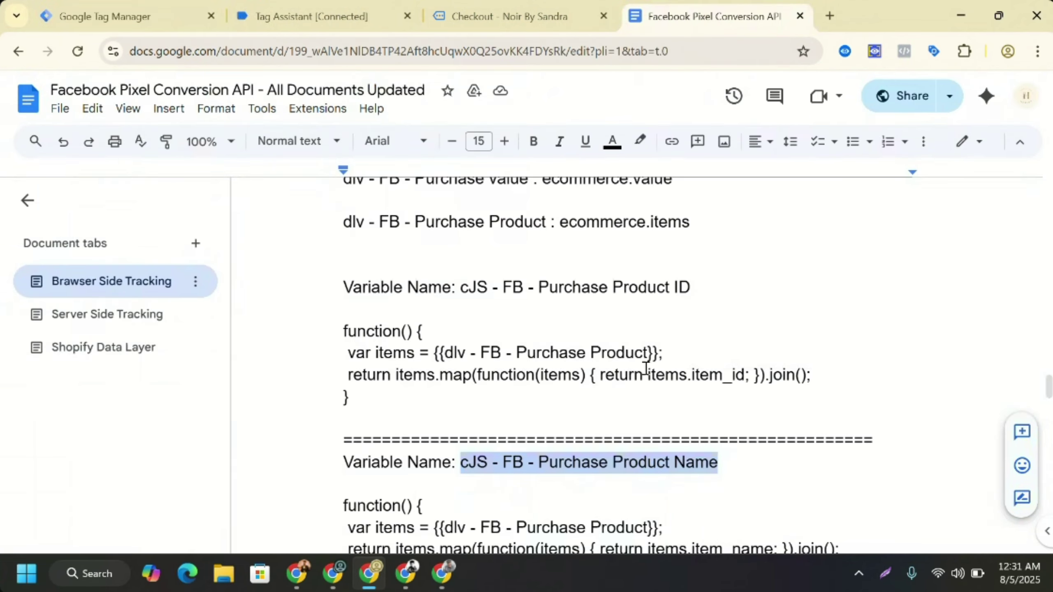
{"action": "scroll", "coordinate": [1049, 390], "scroll_direction": "down", "scroll_amount": 3}
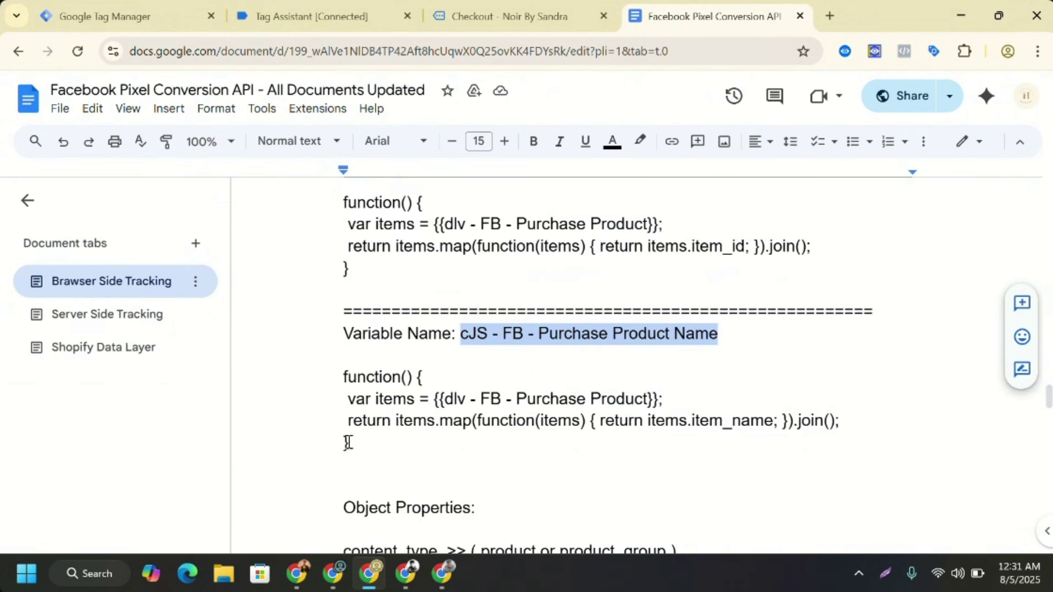
{"action": "left_click_drag", "start_coordinate": [348, 442], "coordinate": [339, 381]}
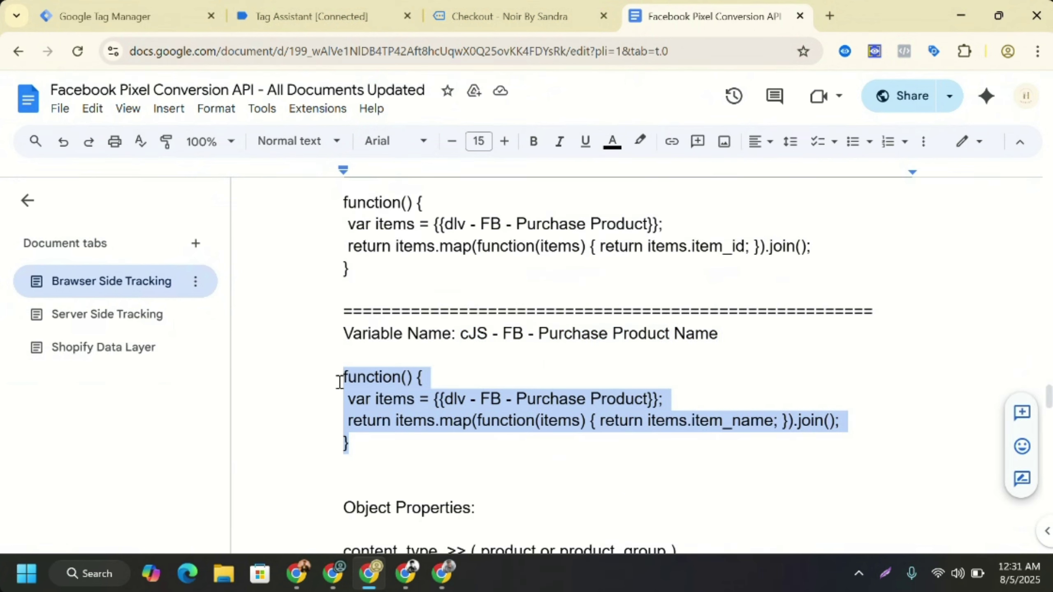
{"action": "right_click", "coordinate": [362, 379]}
{"action": "left_click", "coordinate": [408, 188]}
- In Google Tag Manager, make the variable a Custom JavaScript type, paste the item_name function without a trailing blank line, and save it
{"action": "left_click", "coordinate": [111, 15]}
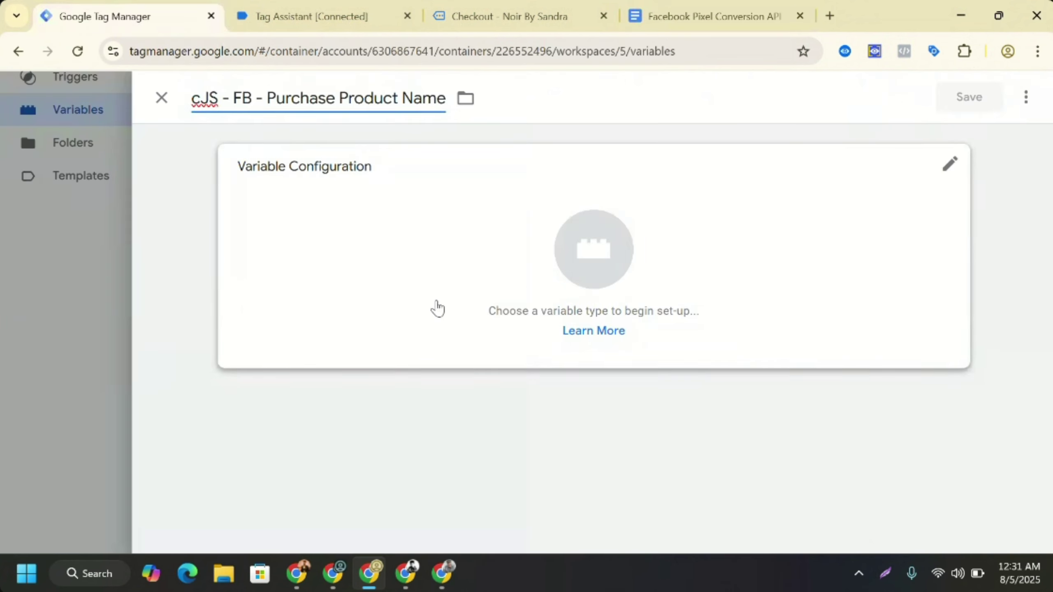
{"action": "left_click", "coordinate": [535, 279]}
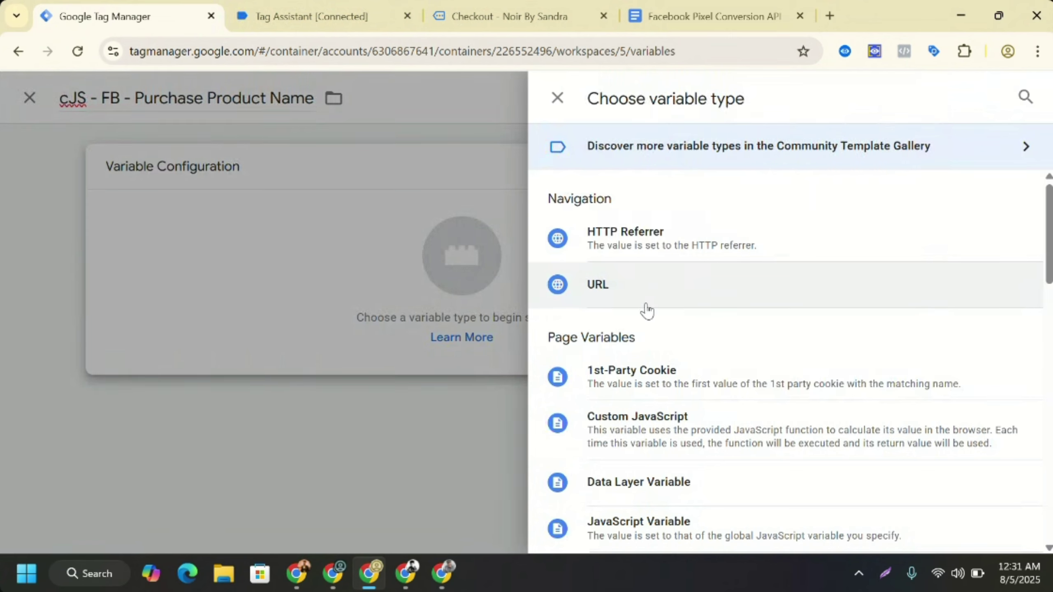
{"action": "left_click", "coordinate": [650, 450]}
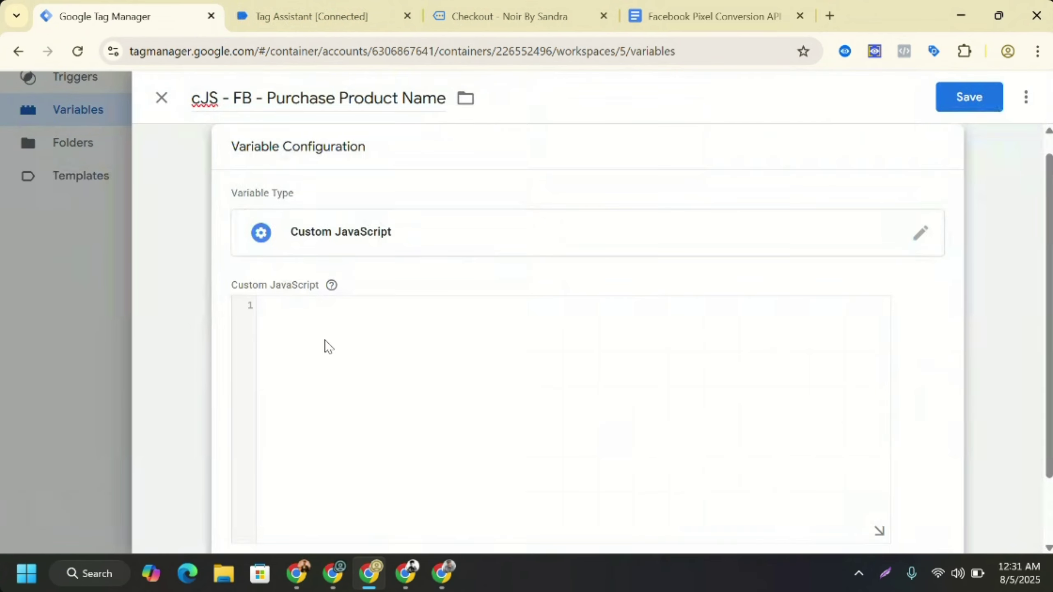
{"action": "key", "text": "ctrl+v"}
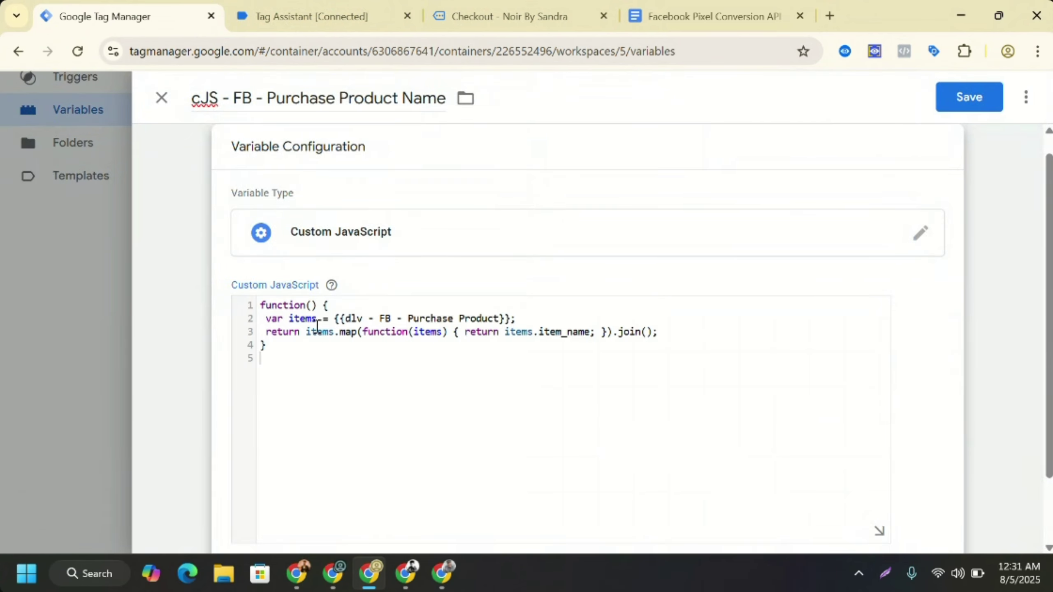
{"action": "key", "text": "BackSpace"}
{"action": "left_click", "coordinate": [978, 100]}
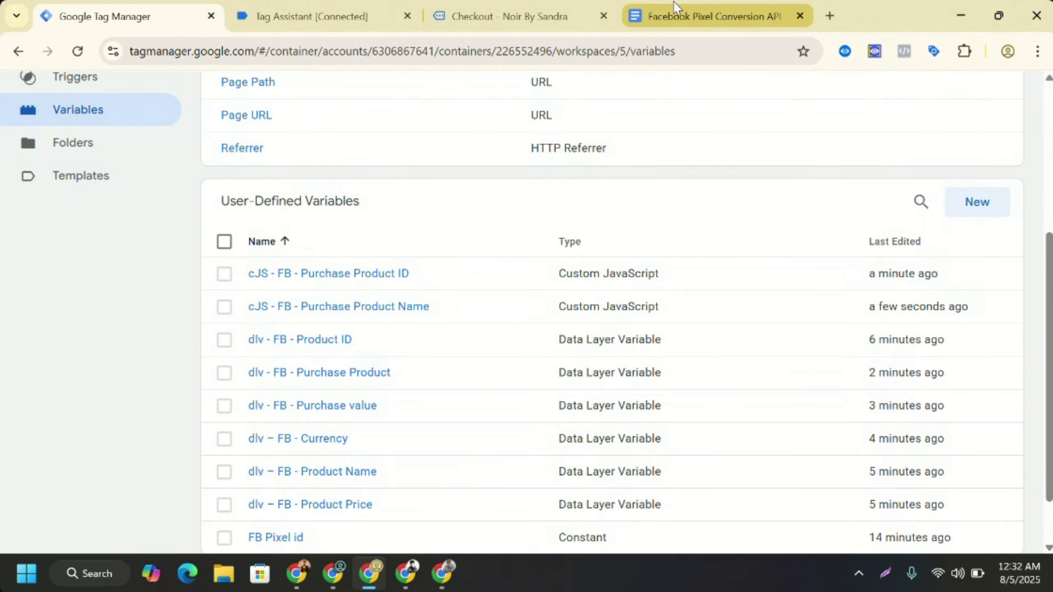
- Review the tag, trigger and variable notes in the Google Docs tracking document, and check the user-defined variables in Google Tag Manager against them
{"action": "left_click", "coordinate": [674, 3]}
{"action": "left_click", "coordinate": [395, 347]}
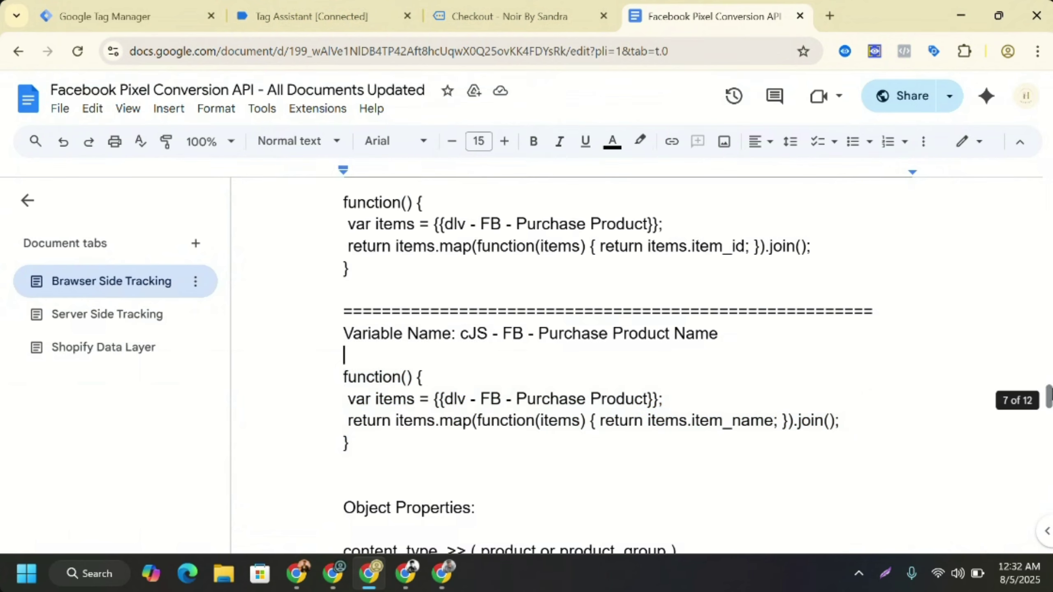
{"action": "left_click_drag", "start_coordinate": [1049, 398], "coordinate": [1023, 343]}
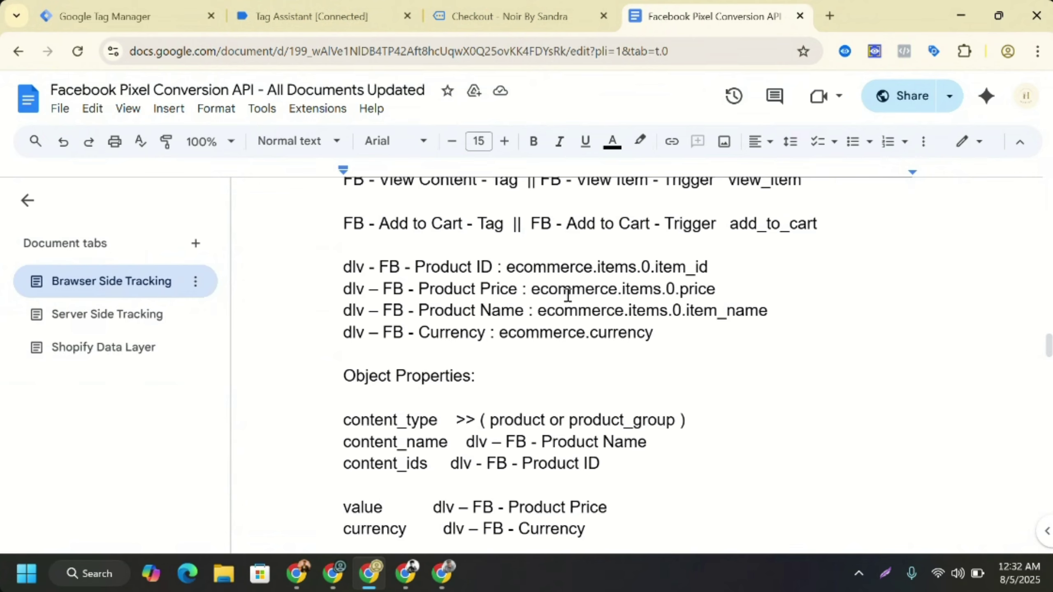
{"action": "left_click", "coordinate": [152, 6]}
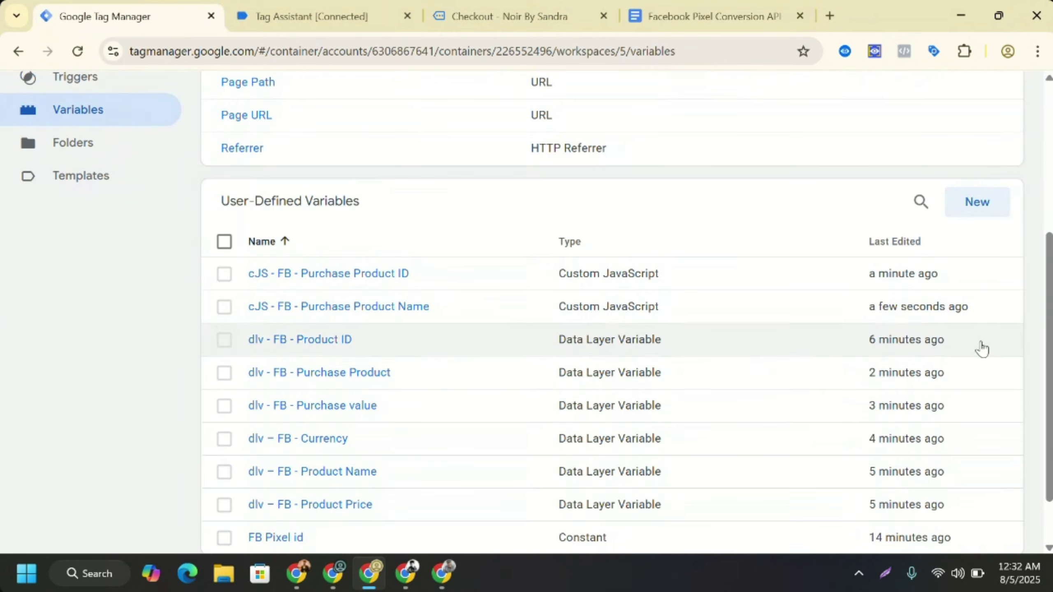
{"action": "scroll", "coordinate": [980, 348], "scroll_direction": "down", "scroll_amount": 2}
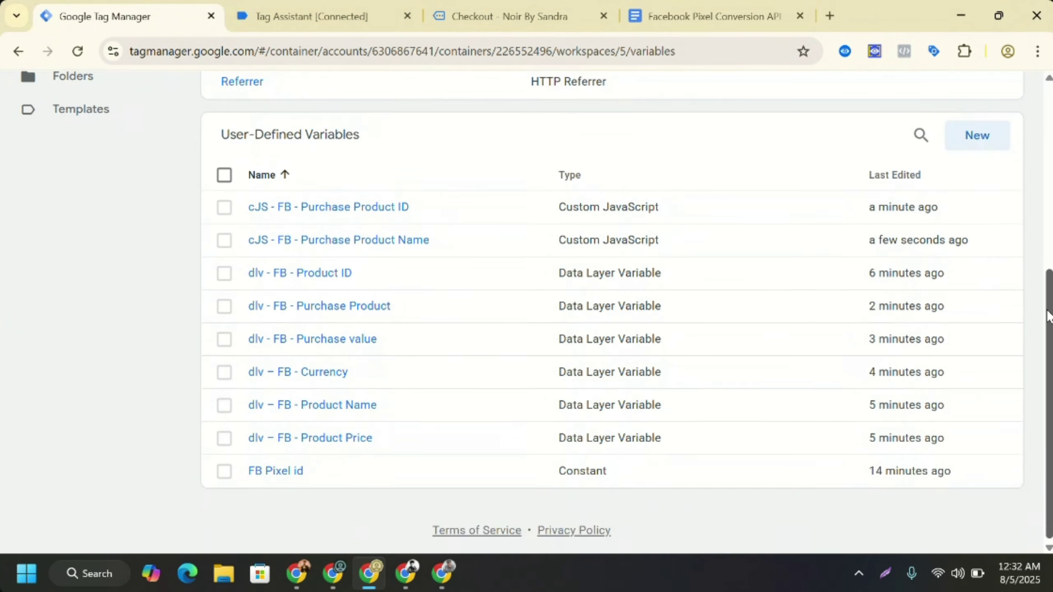
{"action": "scroll", "coordinate": [1049, 317], "scroll_direction": "up", "scroll_amount": 4}
{"action": "scroll", "coordinate": [1051, 336], "scroll_direction": "down", "scroll_amount": 4}
{"action": "scroll", "coordinate": [1051, 338], "scroll_direction": "up", "scroll_amount": 7}
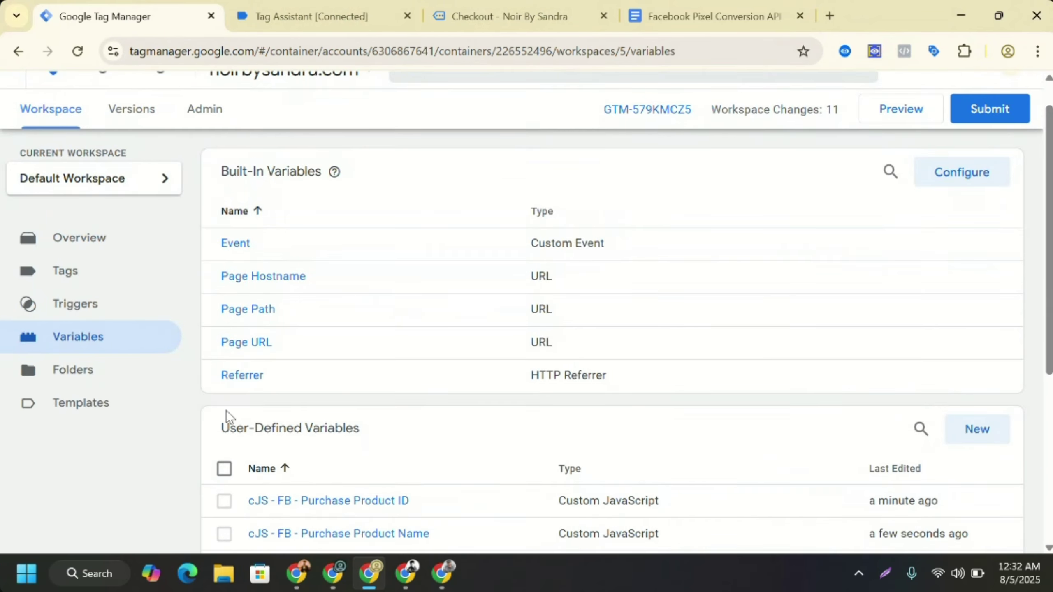
- Create a new tag and choose Facebook Pixel as its tag type
{"action": "left_click", "coordinate": [66, 272]}
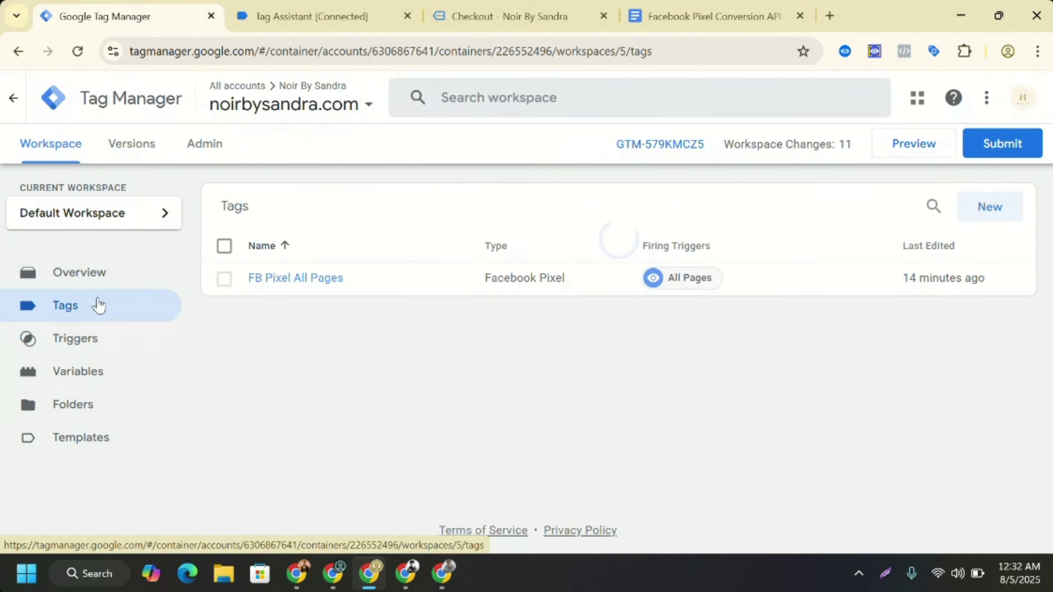
{"action": "left_click", "coordinate": [999, 209]}
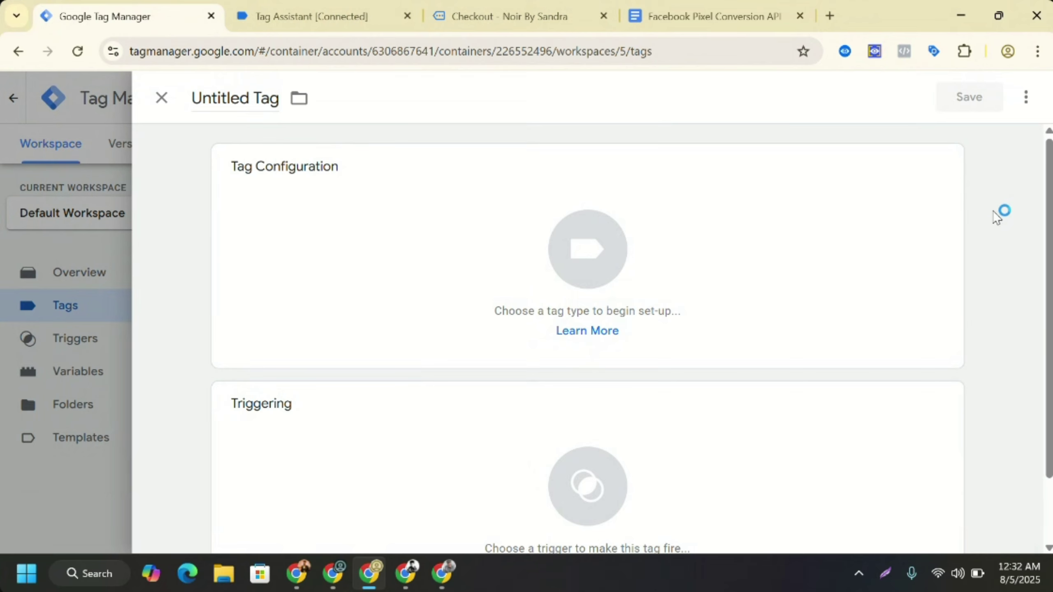
{"action": "left_click", "coordinate": [344, 293]}
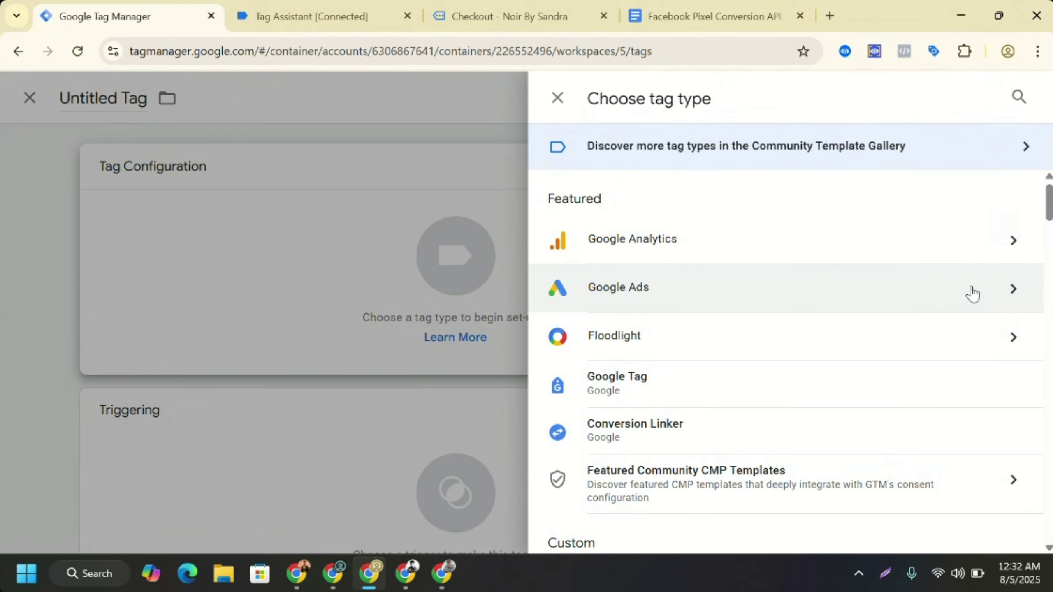
{"action": "scroll", "coordinate": [1047, 241], "scroll_direction": "down", "scroll_amount": 5}
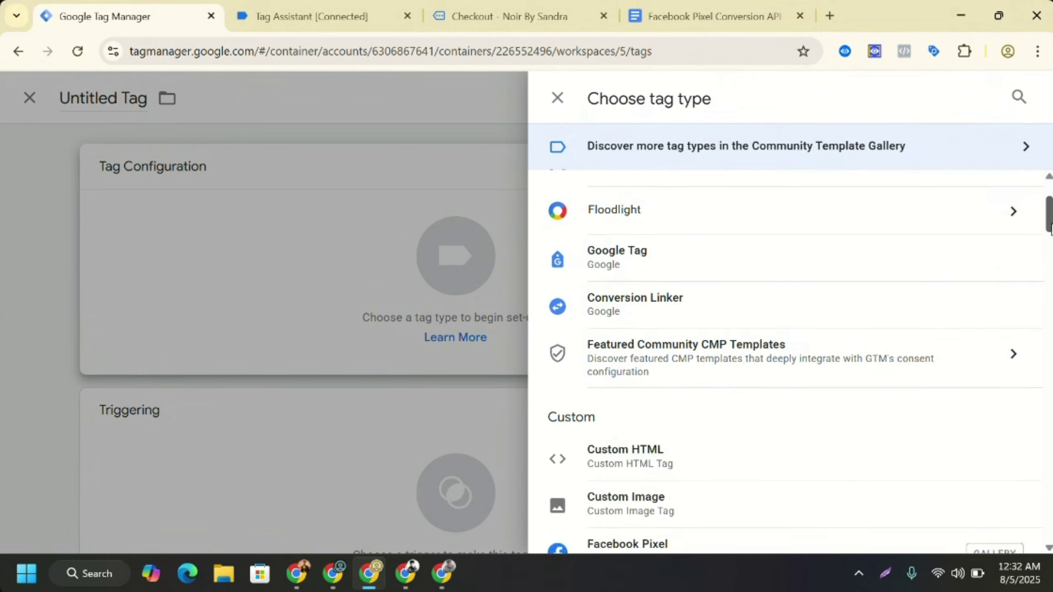
{"action": "left_click_drag", "start_coordinate": [1050, 249], "coordinate": [1049, 253]}
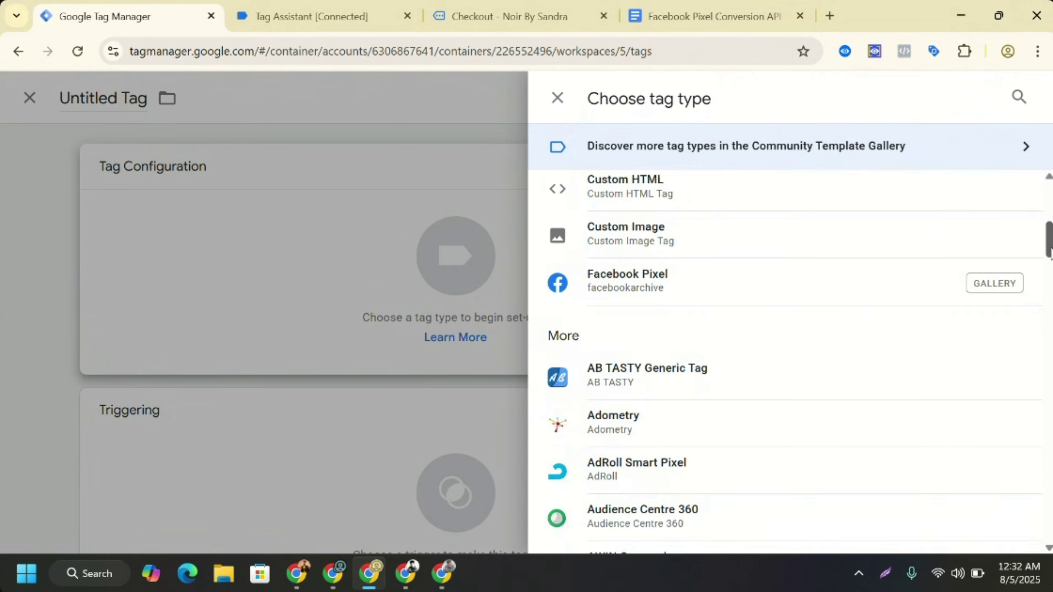
{"action": "left_click", "coordinate": [716, 314]}
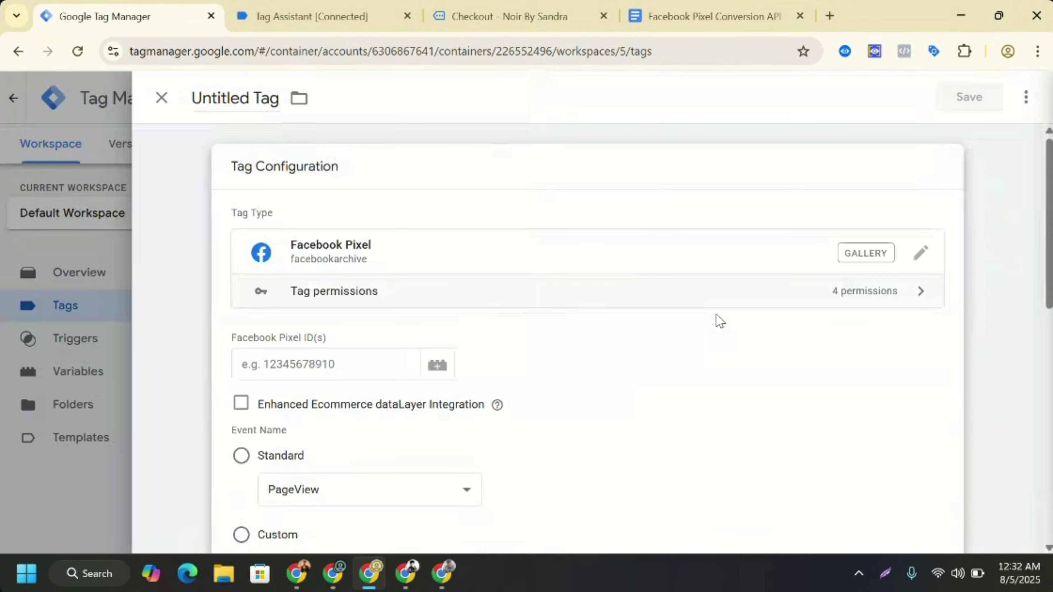
- Set the tag's Facebook Pixel ID to the {{FB Pixel id}} variable and its standard event to ViewContent
{"action": "scroll", "coordinate": [315, 376], "scroll_direction": "down", "scroll_amount": 1}
{"action": "left_click", "coordinate": [344, 345]}
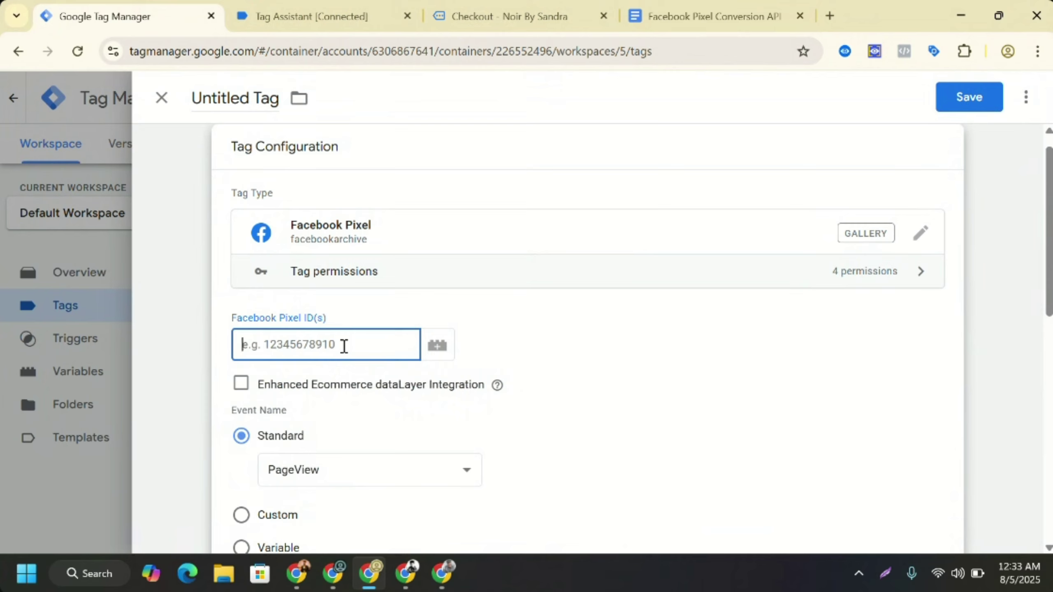
{"action": "type", "text": "{{"}
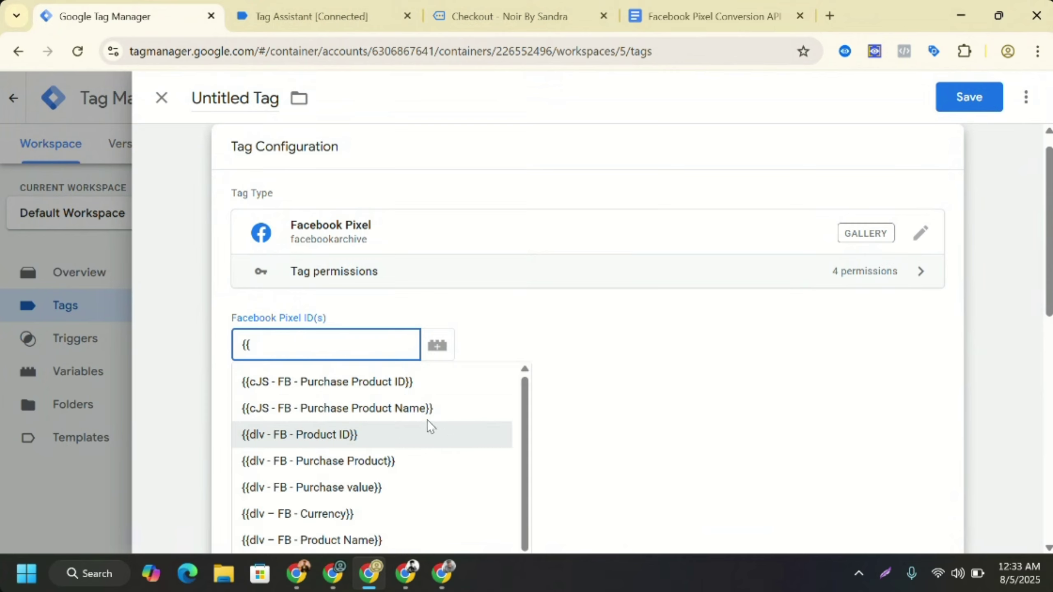
{"action": "type", "text": "pi"}
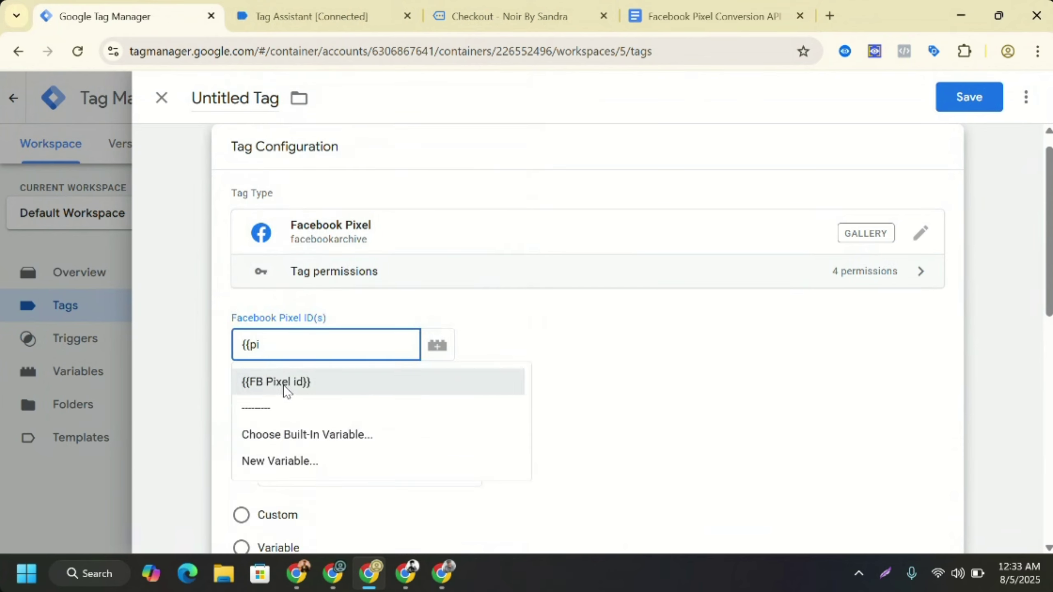
{"action": "left_click", "coordinate": [286, 383]}
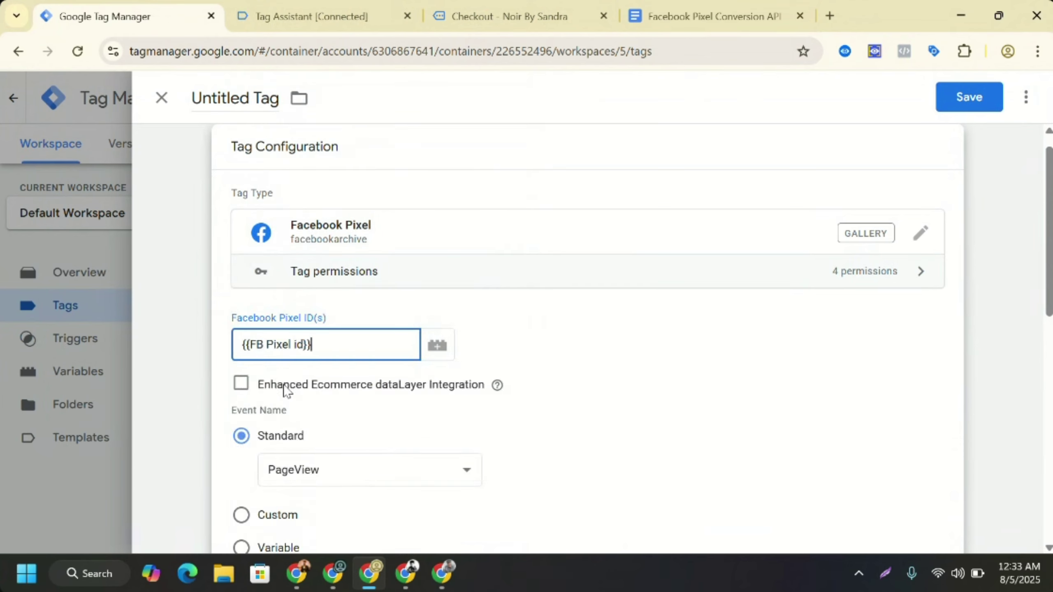
{"action": "left_click", "coordinate": [365, 472]}
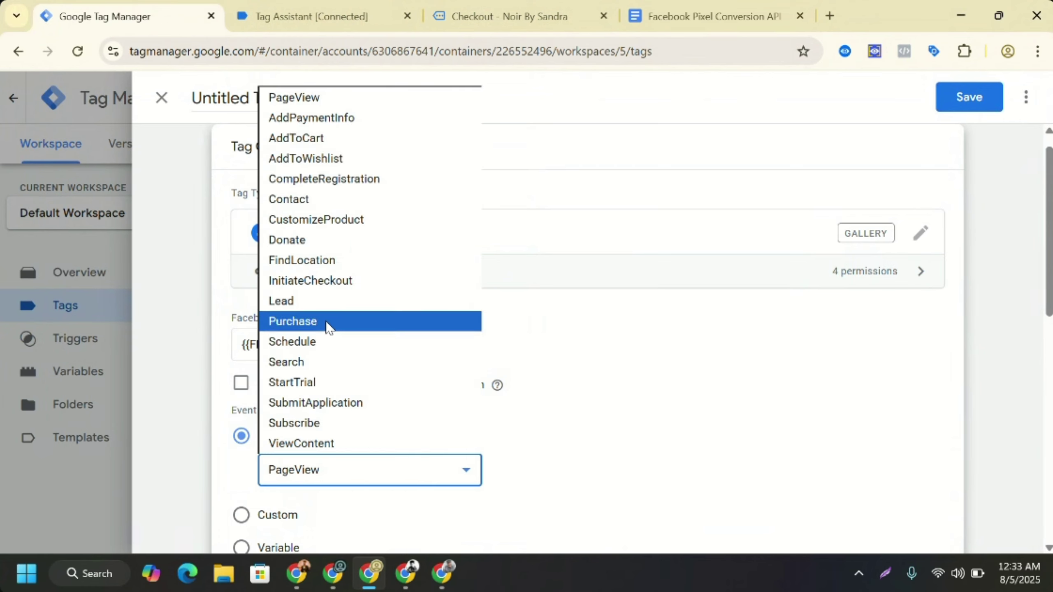
{"action": "left_click", "coordinate": [315, 443]}
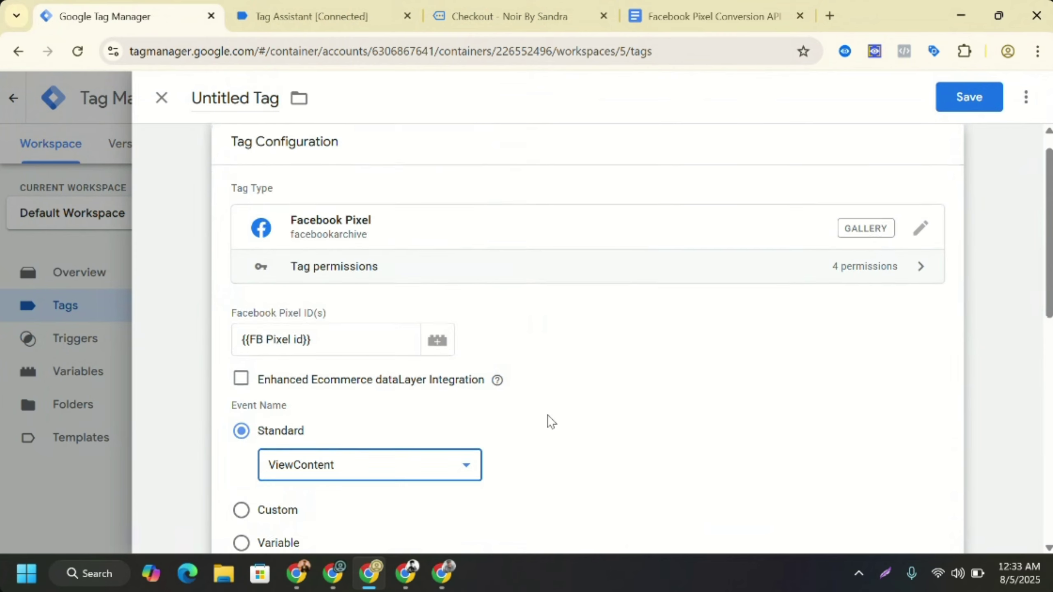
- Expand the ViewContent tag's object properties and add three empty property rows
{"action": "scroll", "coordinate": [548, 420], "scroll_direction": "down", "scroll_amount": 5}
{"action": "scroll", "coordinate": [549, 422], "scroll_direction": "up", "scroll_amount": 6}
{"action": "scroll", "coordinate": [548, 415], "scroll_direction": "down", "scroll_amount": 6}
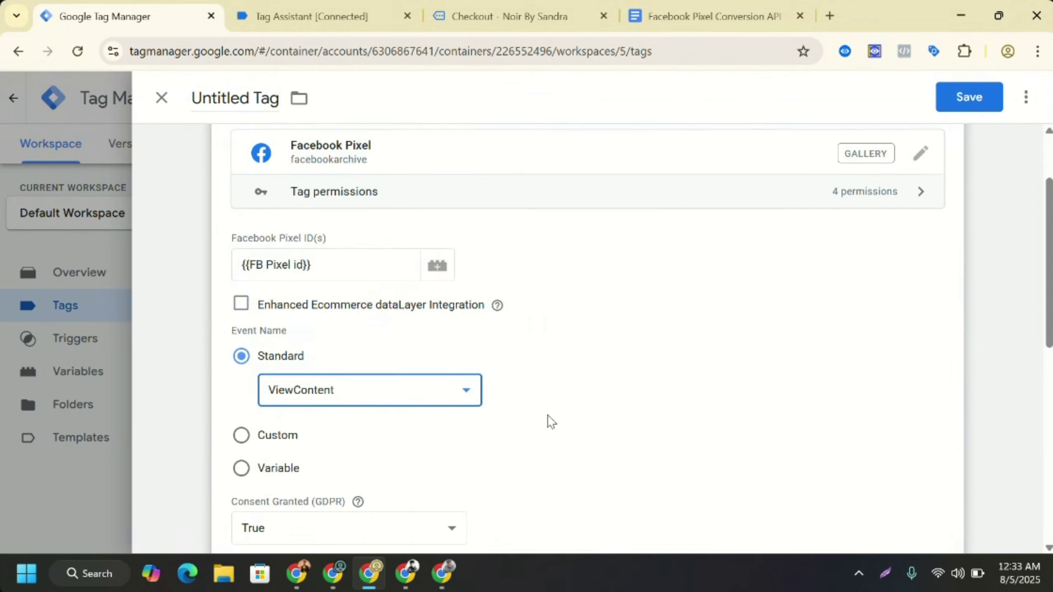
{"action": "scroll", "coordinate": [541, 344], "scroll_direction": "down", "scroll_amount": 1}
{"action": "scroll", "coordinate": [539, 345], "scroll_direction": "down", "scroll_amount": 5}
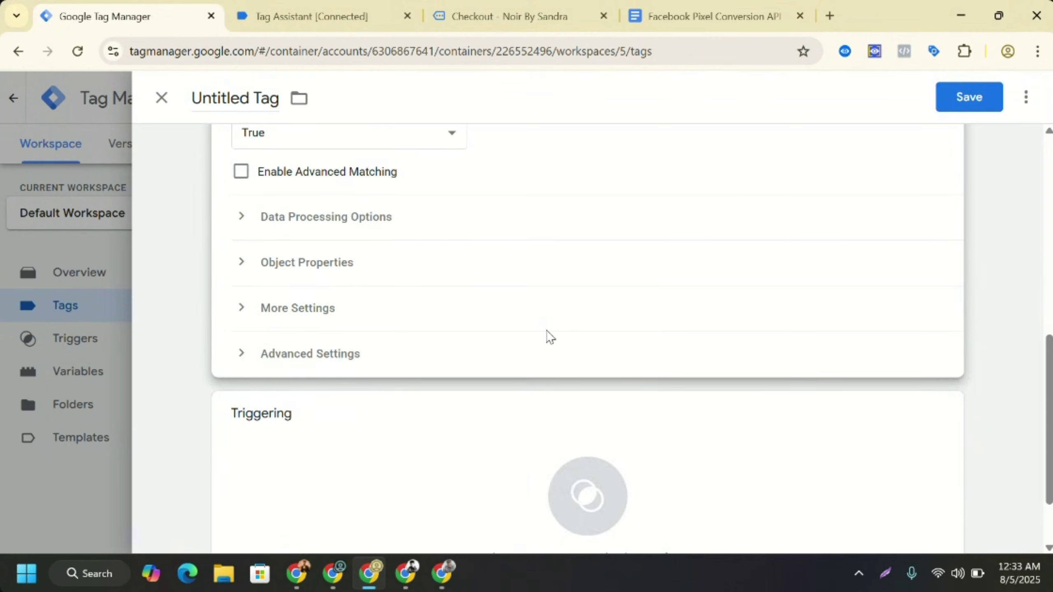
{"action": "left_click", "coordinate": [273, 268]}
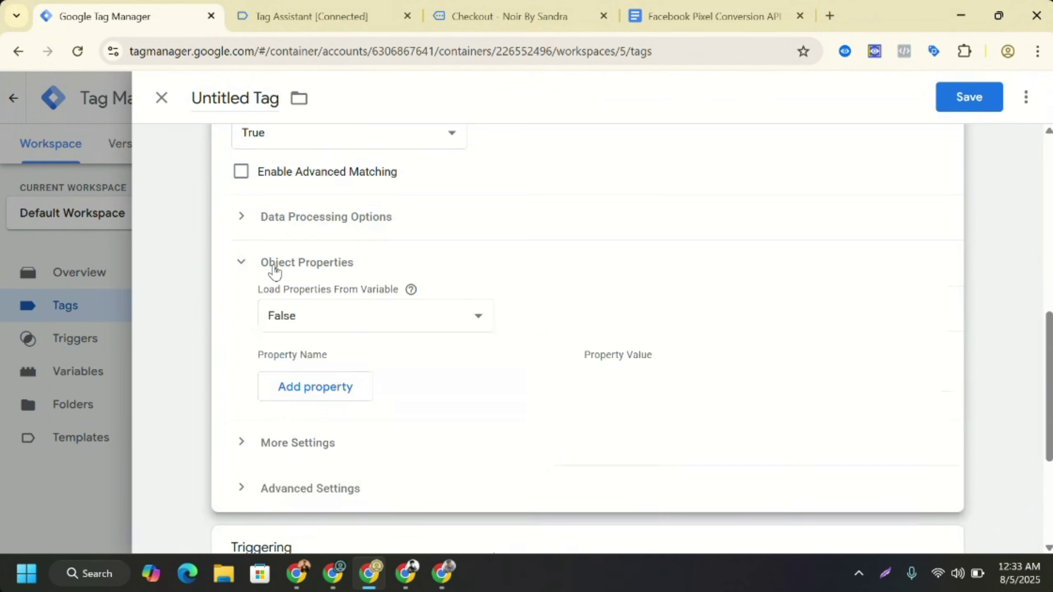
{"action": "left_click", "coordinate": [349, 393]}
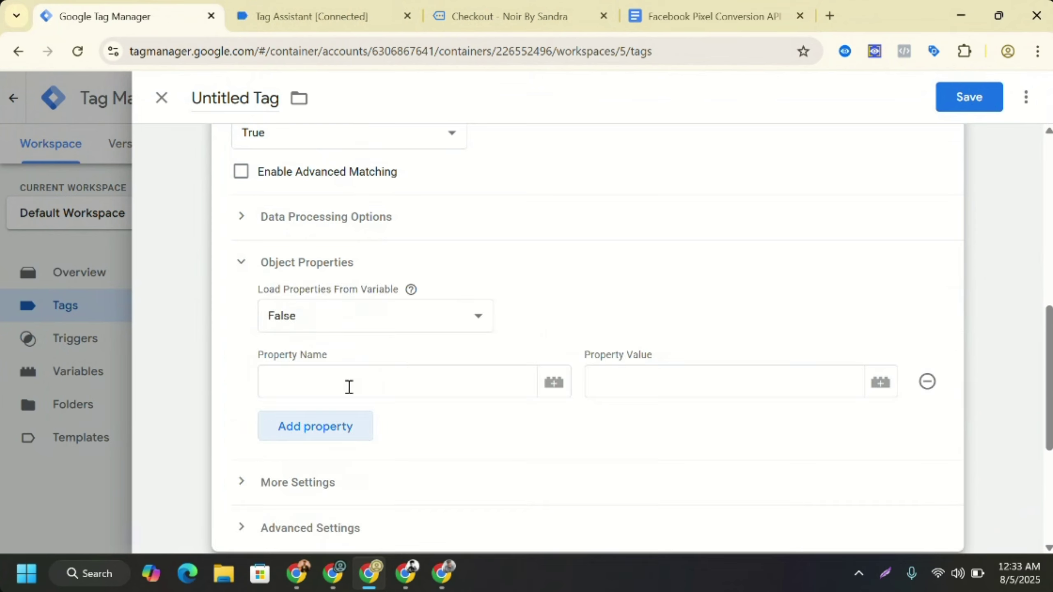
{"action": "left_click", "coordinate": [336, 429]}
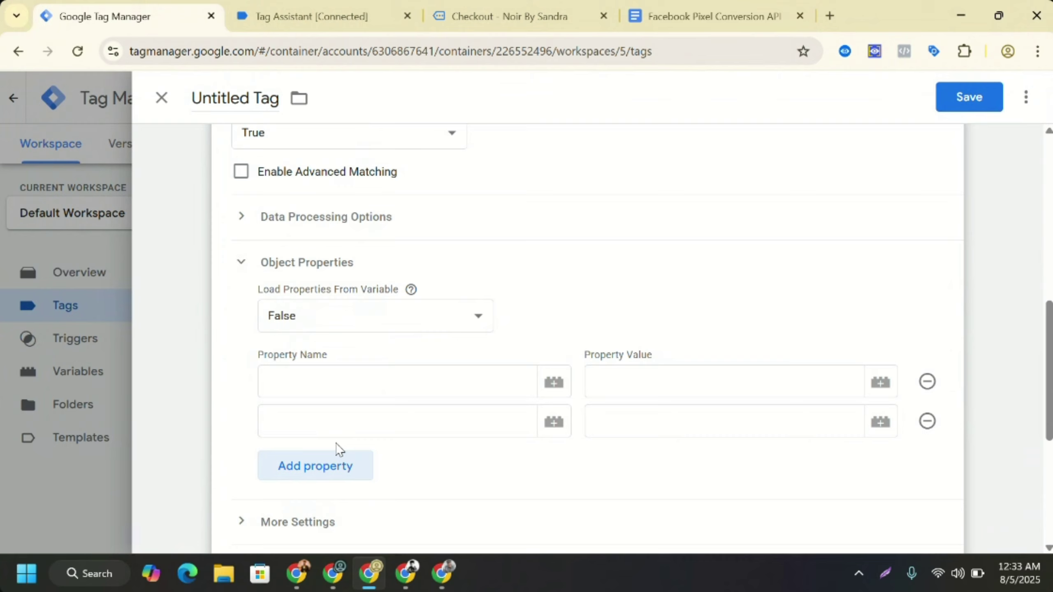
{"action": "left_click", "coordinate": [336, 480]}
{"action": "left_click", "coordinate": [339, 397]}
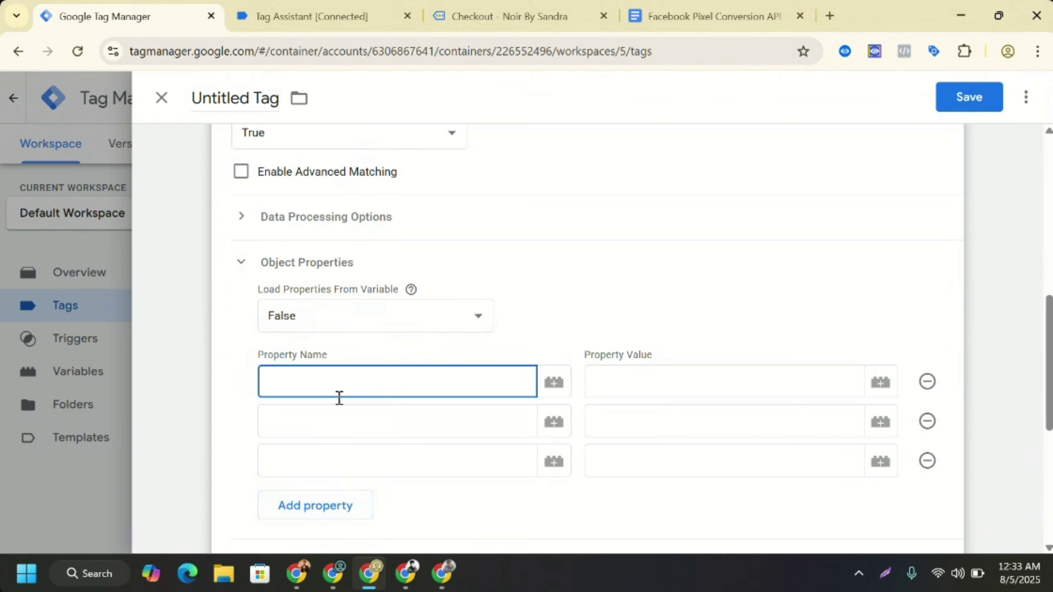
{"action": "type", "text": "{{"}
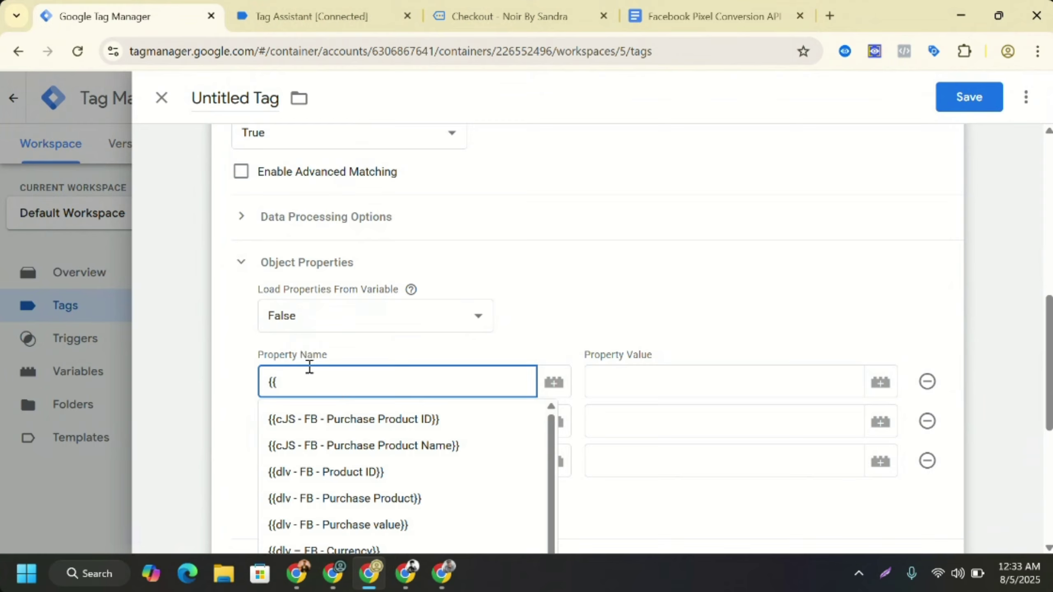
{"action": "key", "text": "BackSpace"}
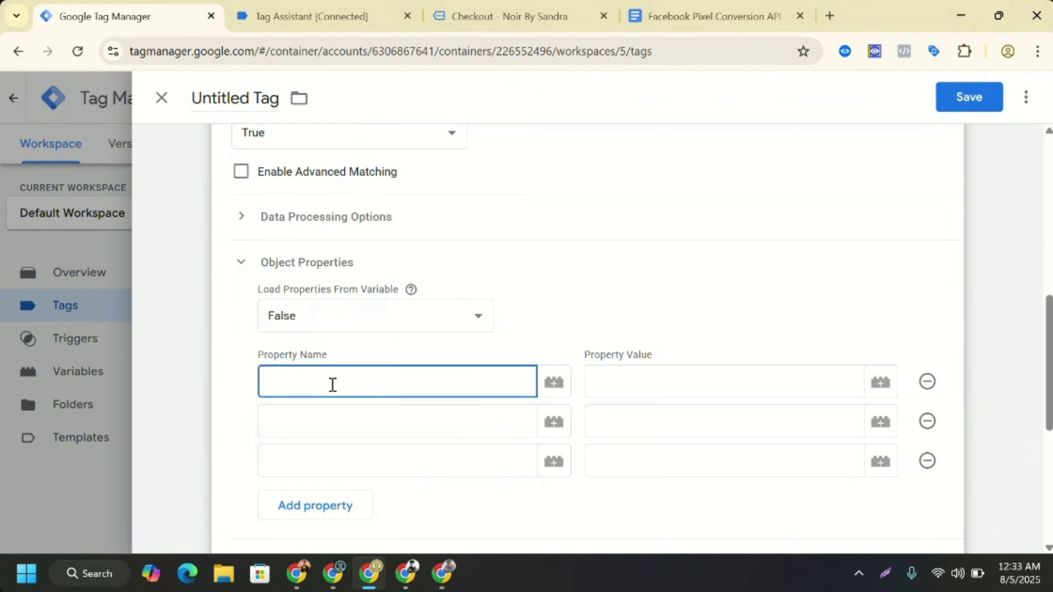
- Switch to the Google Docs tracking document and look up the event parameters and the object properties for the View Content tag
{"action": "left_click", "coordinate": [716, 1]}
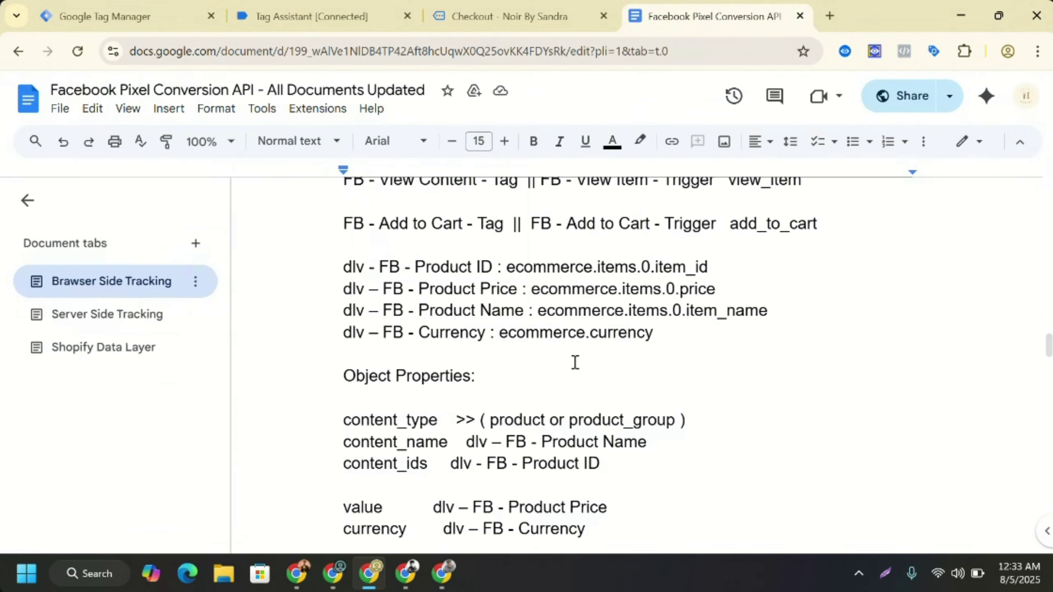
{"action": "left_click_drag", "start_coordinate": [1048, 349], "coordinate": [1047, 209]}
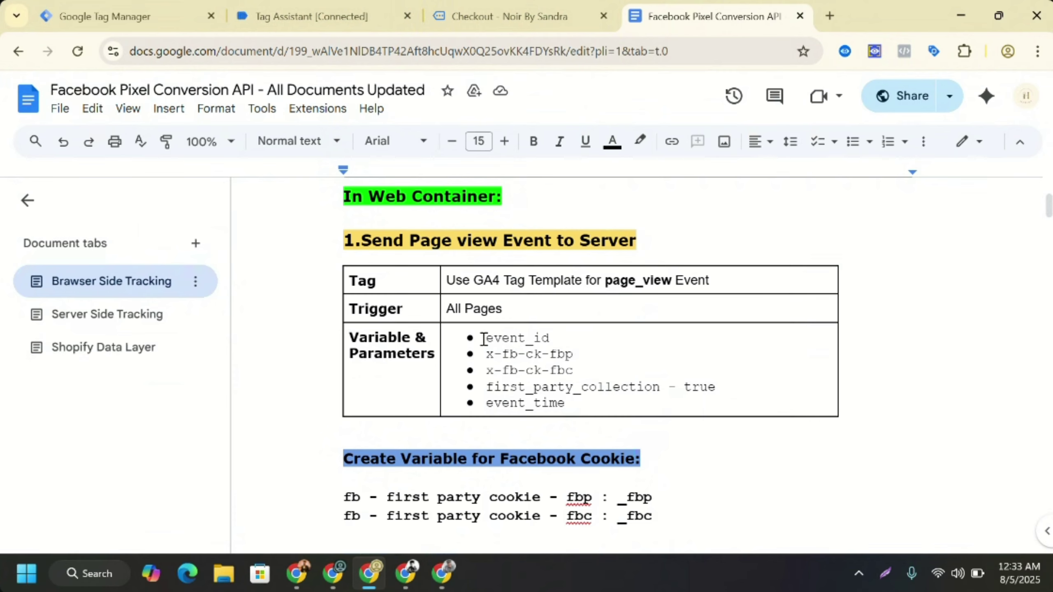
{"action": "left_click_drag", "start_coordinate": [489, 335], "coordinate": [556, 339]}
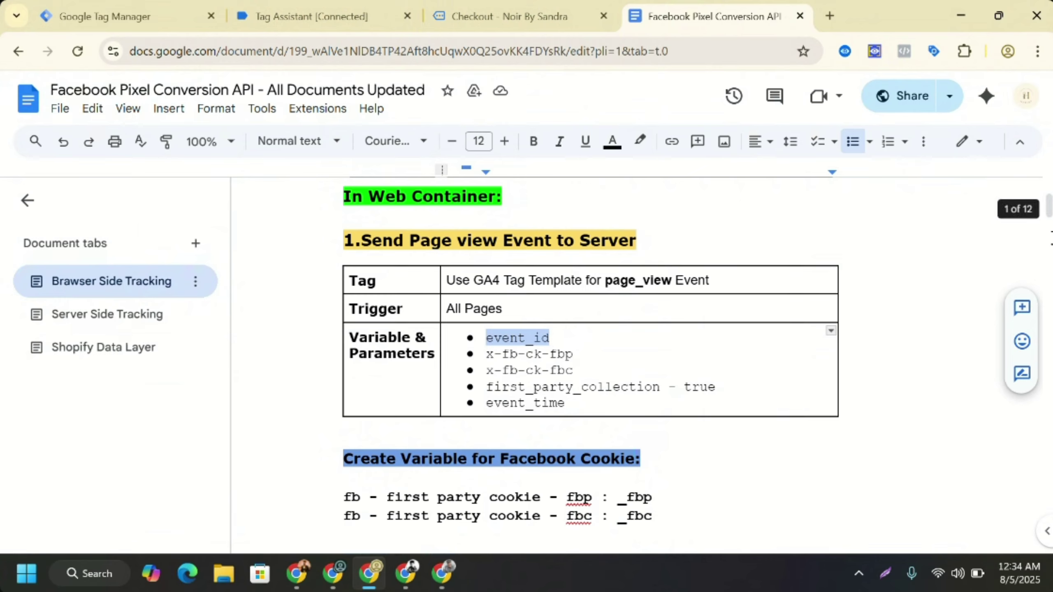
{"action": "scroll", "coordinate": [1049, 207], "scroll_direction": "down", "scroll_amount": 4}
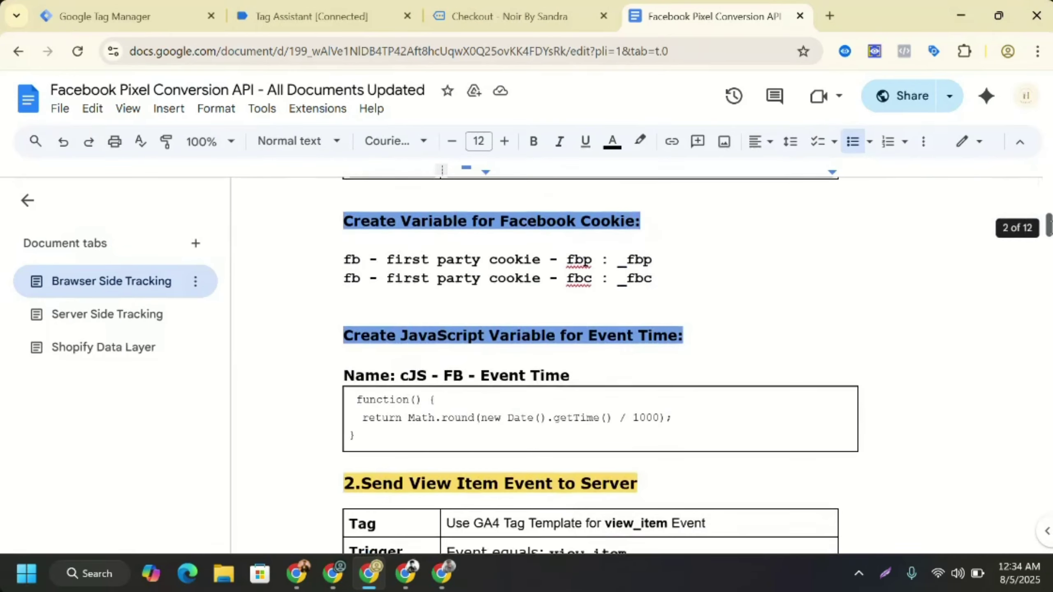
{"action": "scroll", "coordinate": [1049, 232], "scroll_direction": "down", "scroll_amount": 6}
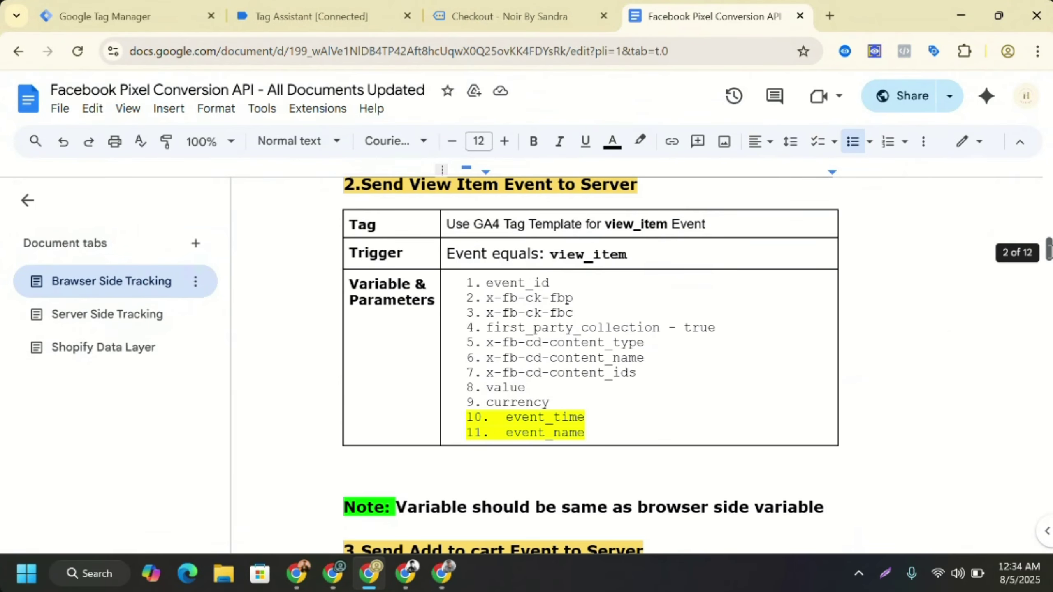
{"action": "scroll", "coordinate": [1049, 270], "scroll_direction": "down", "scroll_amount": 12}
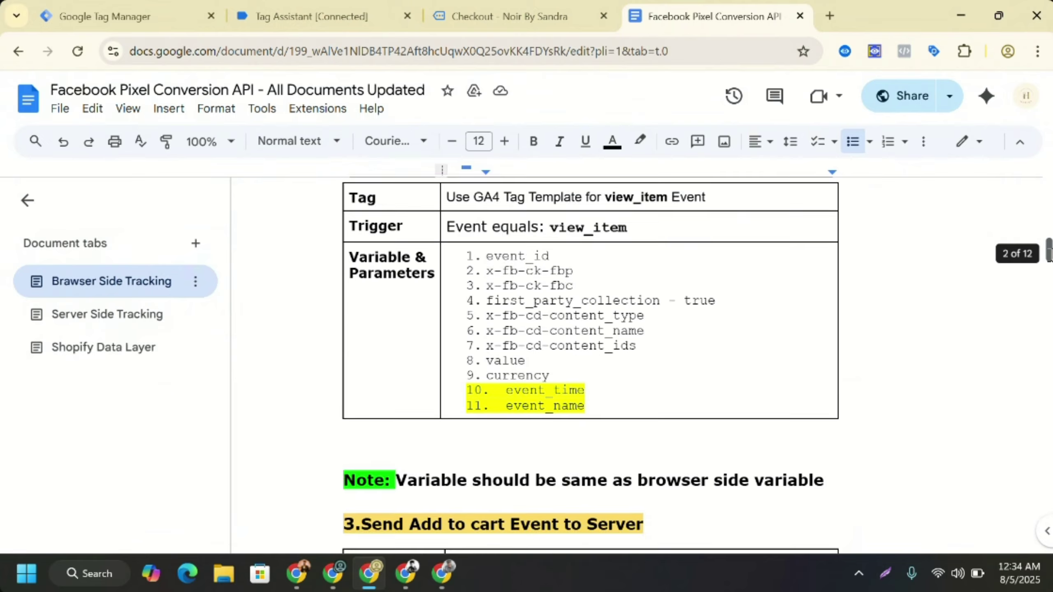
{"action": "left_click_drag", "start_coordinate": [1049, 297], "coordinate": [1036, 342]}
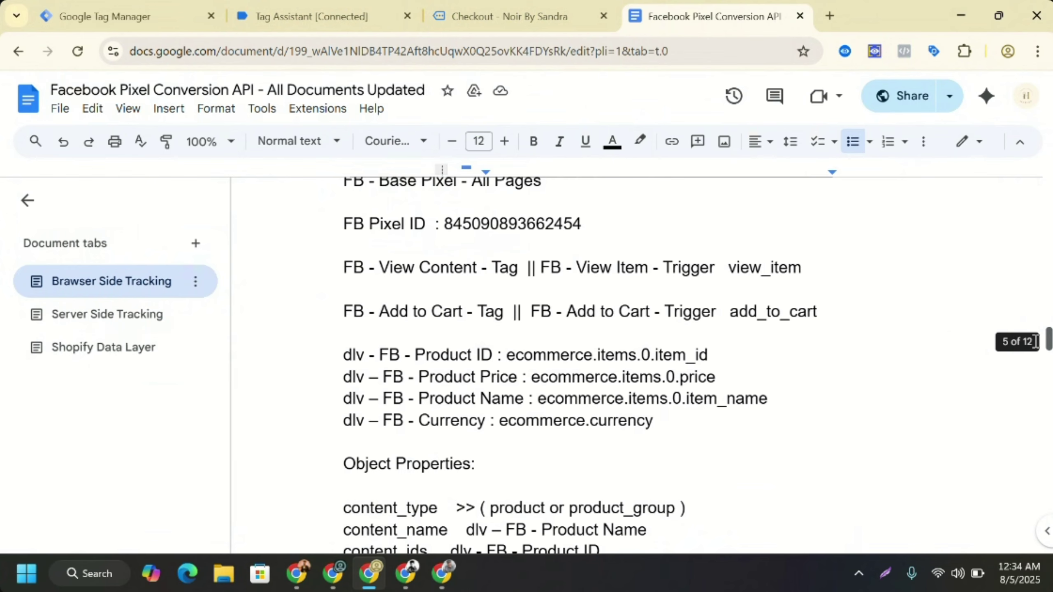
{"action": "left_click_drag", "start_coordinate": [1034, 342], "coordinate": [1034, 364]}
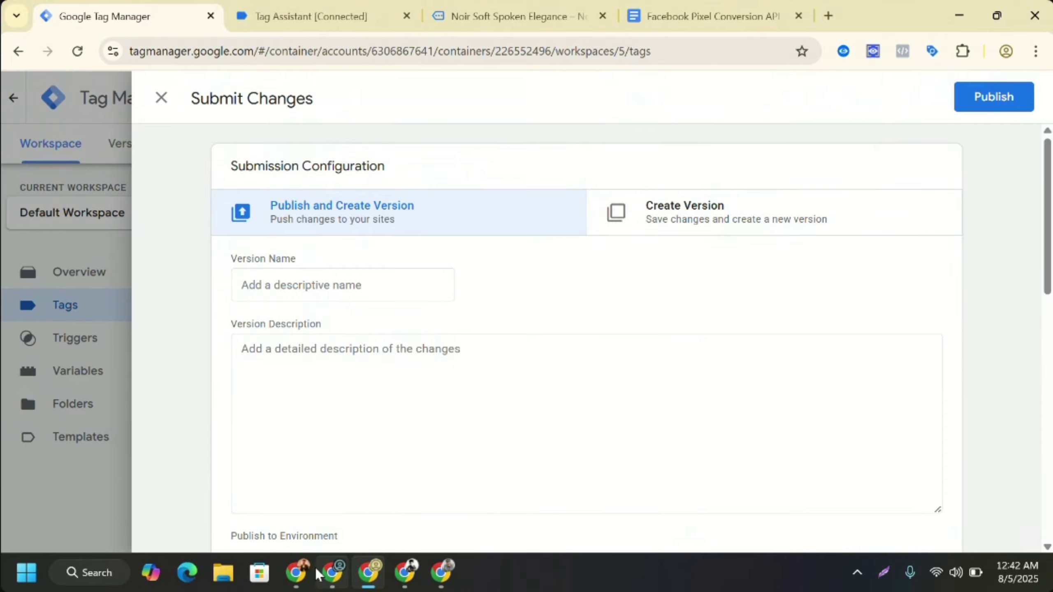
{"action": "left_click", "coordinate": [316, 574]}
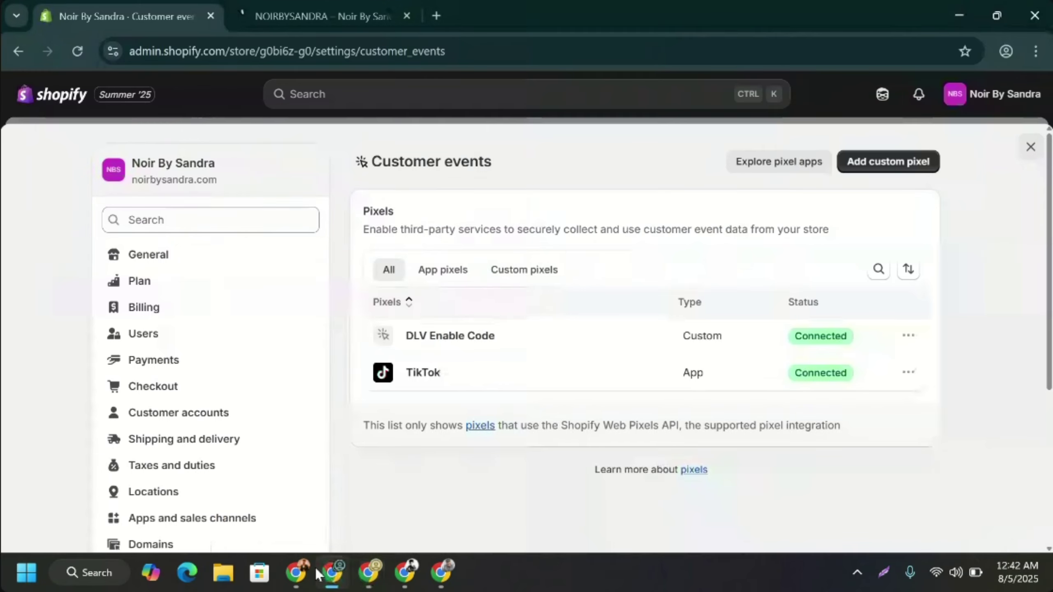
{"action": "left_click", "coordinate": [409, 577]}
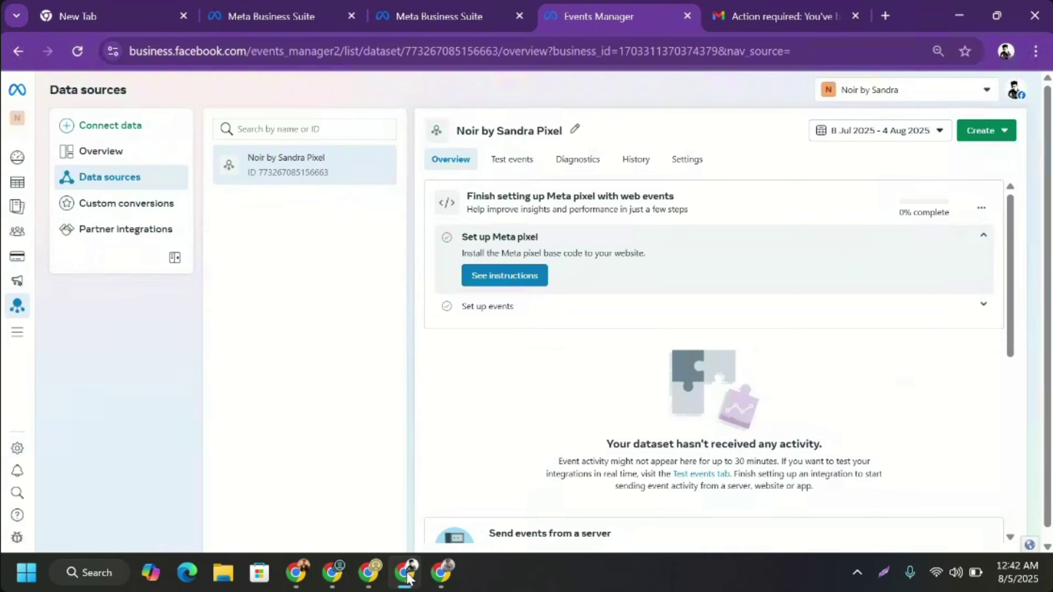
{"action": "mouse_move", "coordinate": [441, 575]}
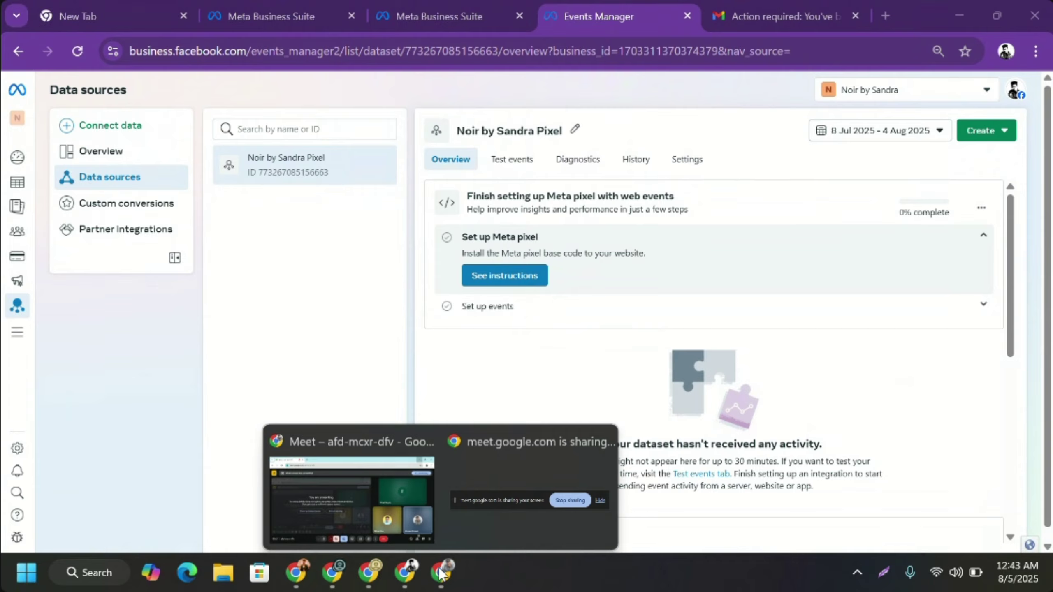
{"action": "left_click", "coordinate": [363, 481]}
- Return to Google Tag Manager and publish the workspace changes as a new container version without a name or description
{"action": "left_click", "coordinate": [368, 574]}
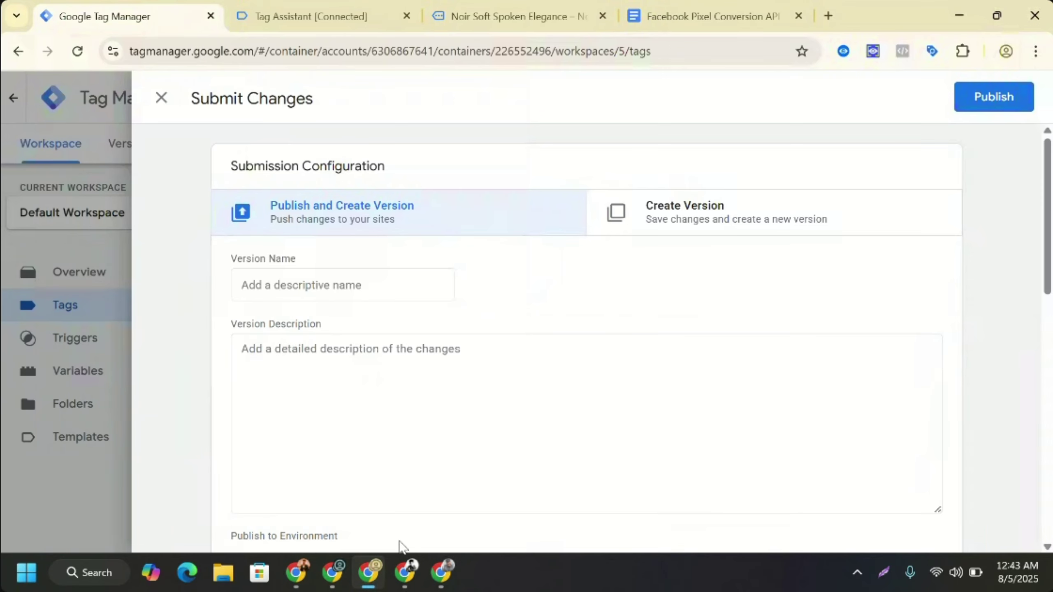
{"action": "left_click", "coordinate": [992, 100]}
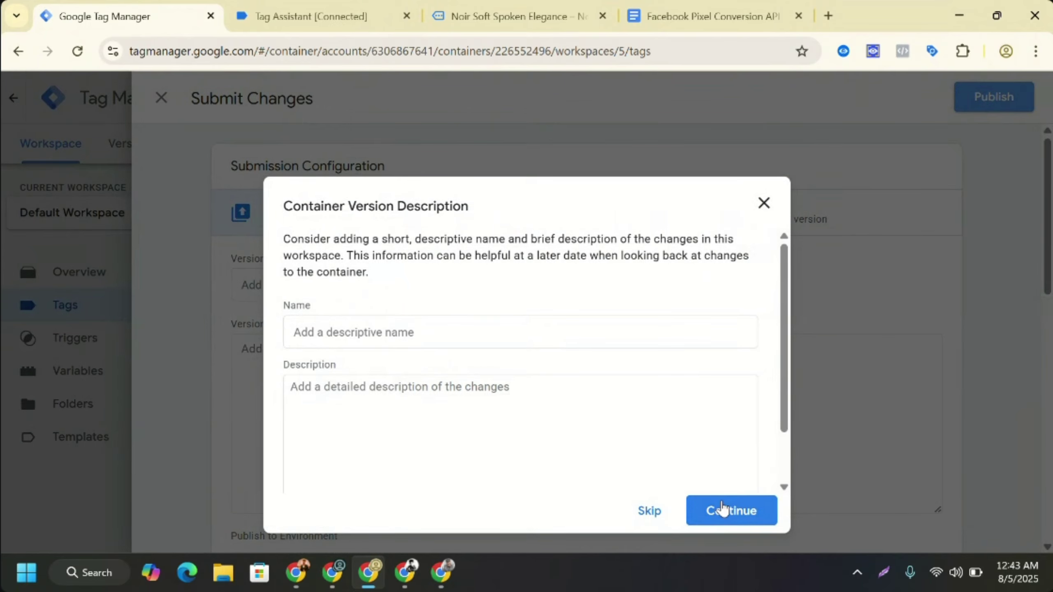
{"action": "left_click", "coordinate": [722, 508]}
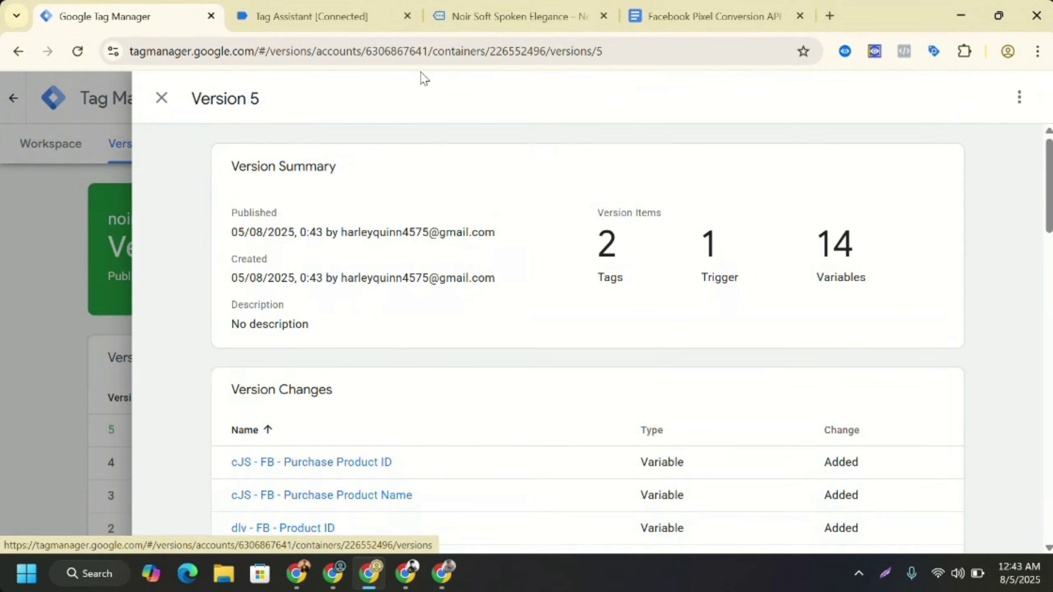
- Close the old Tag Assistant preview session and its store page, returning to Google Tag Manager
{"action": "left_click", "coordinate": [406, 16]}
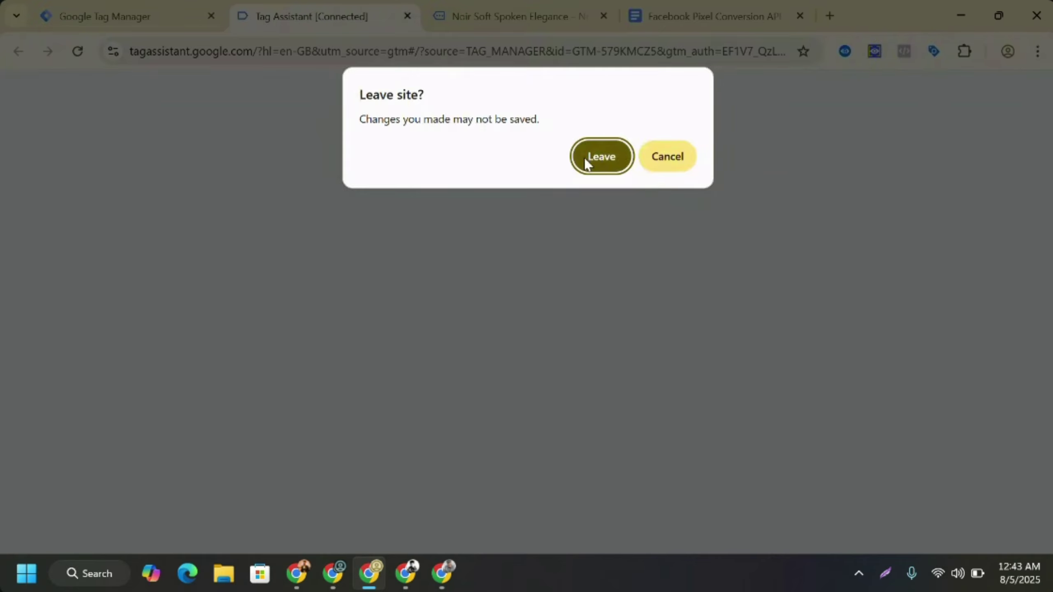
{"action": "left_click", "coordinate": [586, 160]}
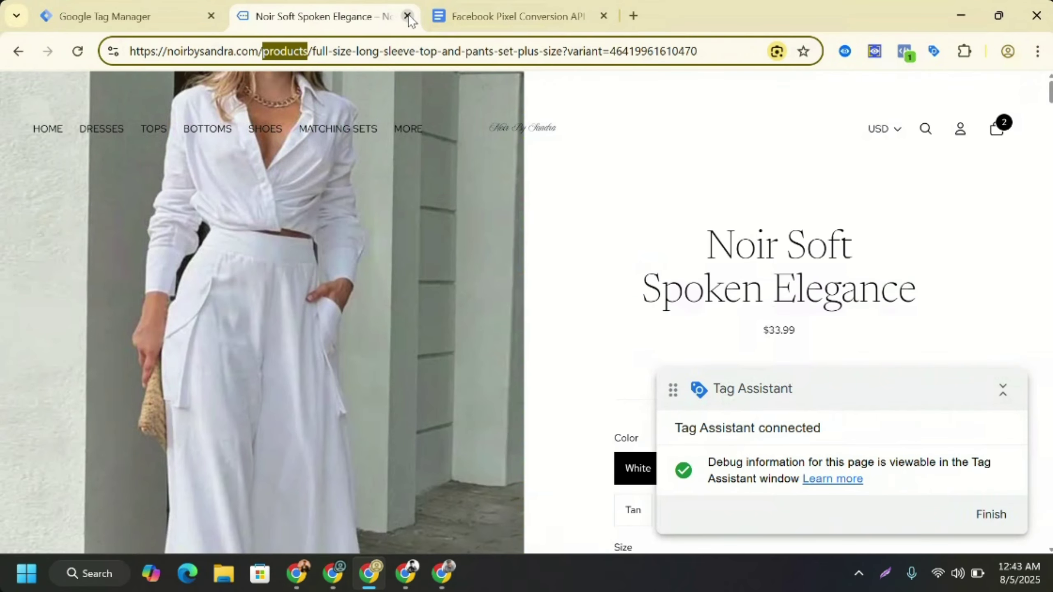
{"action": "key", "text": "ctrl+w"}
{"action": "left_click", "coordinate": [137, 10]}
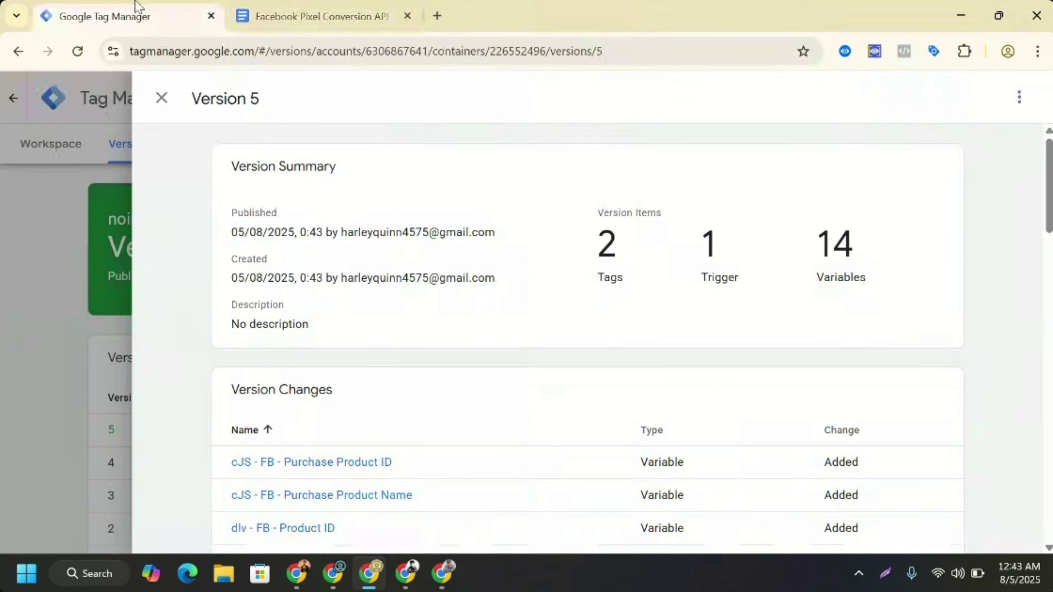
{"action": "left_click", "coordinate": [167, 97]}
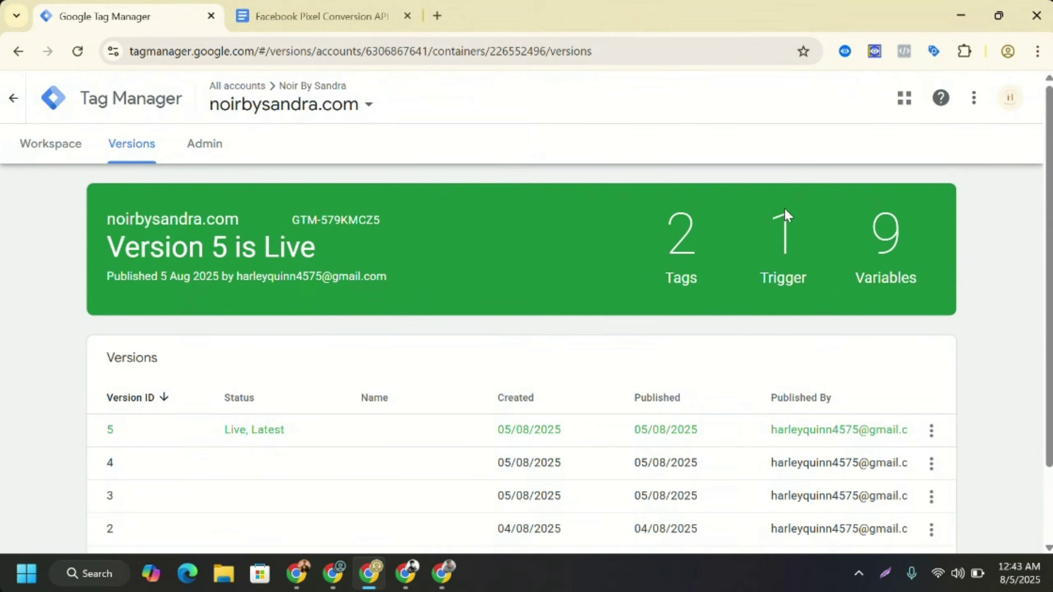
{"action": "left_click", "coordinate": [46, 146]}
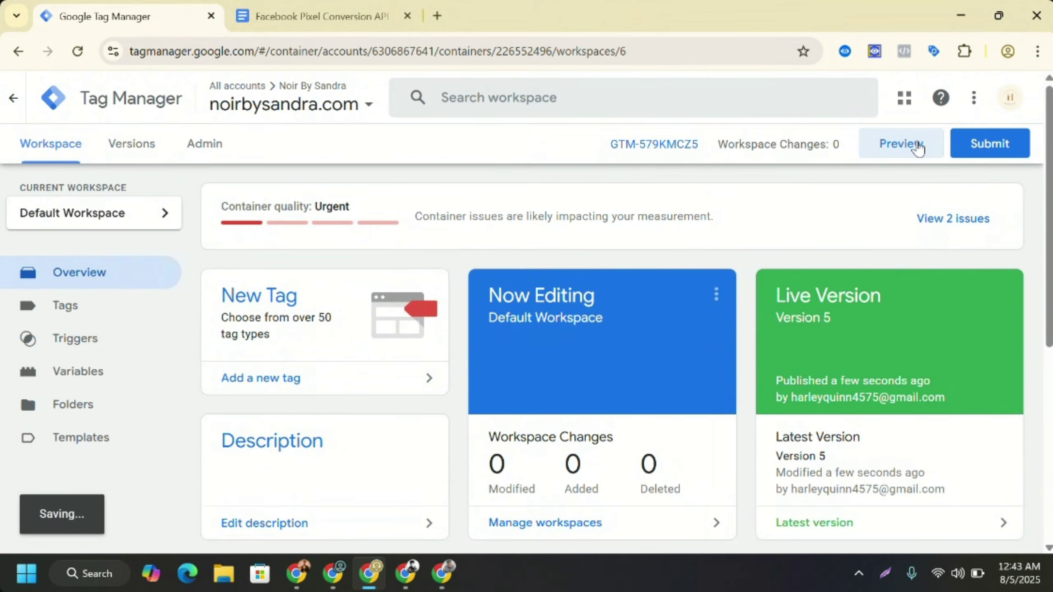
{"action": "left_click", "coordinate": [918, 145]}
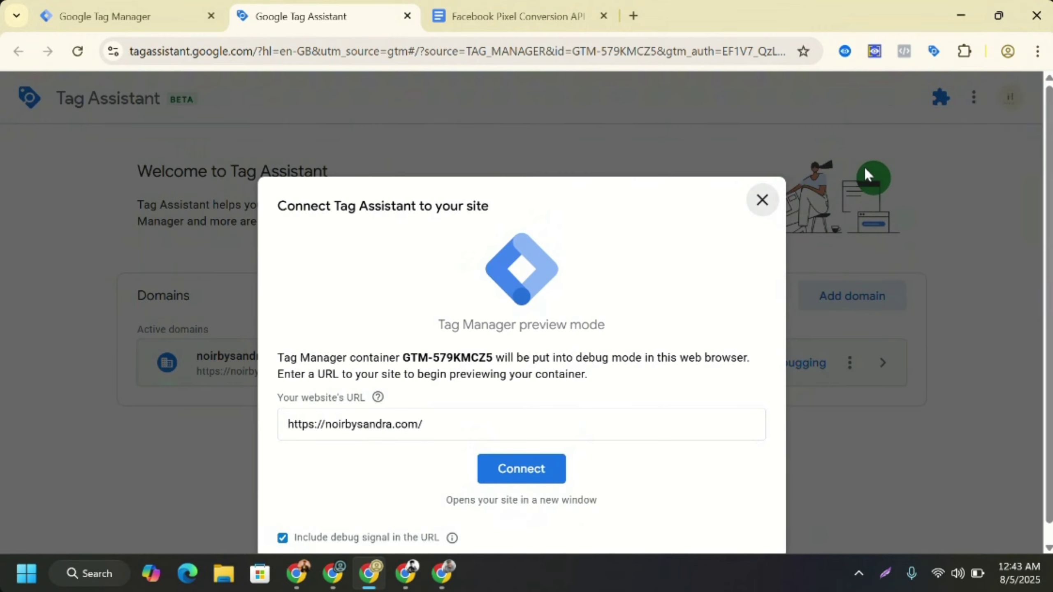
{"action": "left_click", "coordinate": [532, 467]}
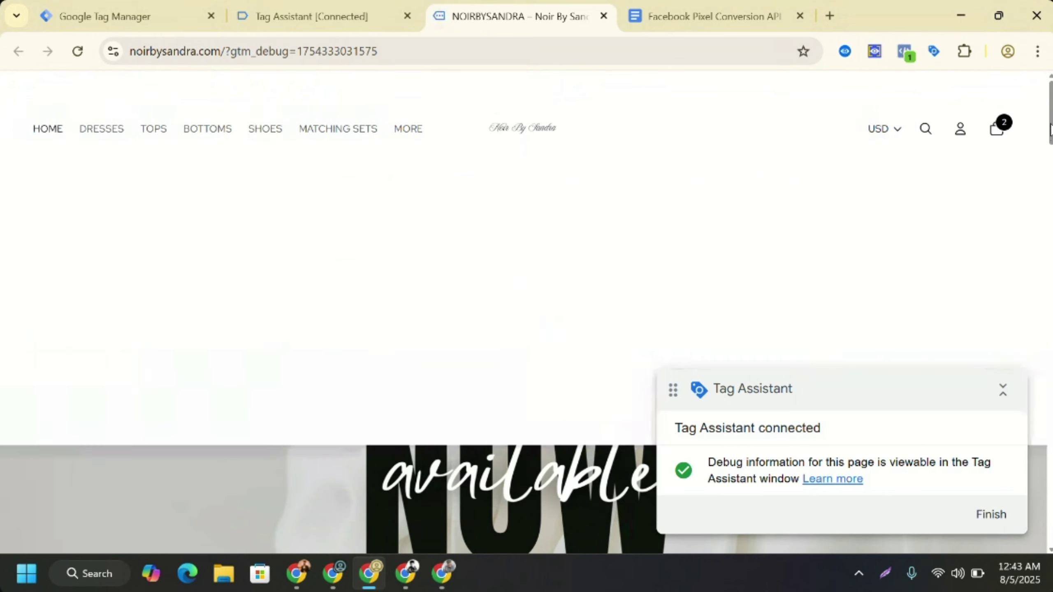
- Open the Noir Soft Spoken Elegance product page from the store's home page
{"action": "scroll", "coordinate": [1050, 144], "scroll_direction": "down", "scroll_amount": 3}
{"action": "scroll", "coordinate": [1050, 144], "scroll_direction": "down", "scroll_amount": 8}
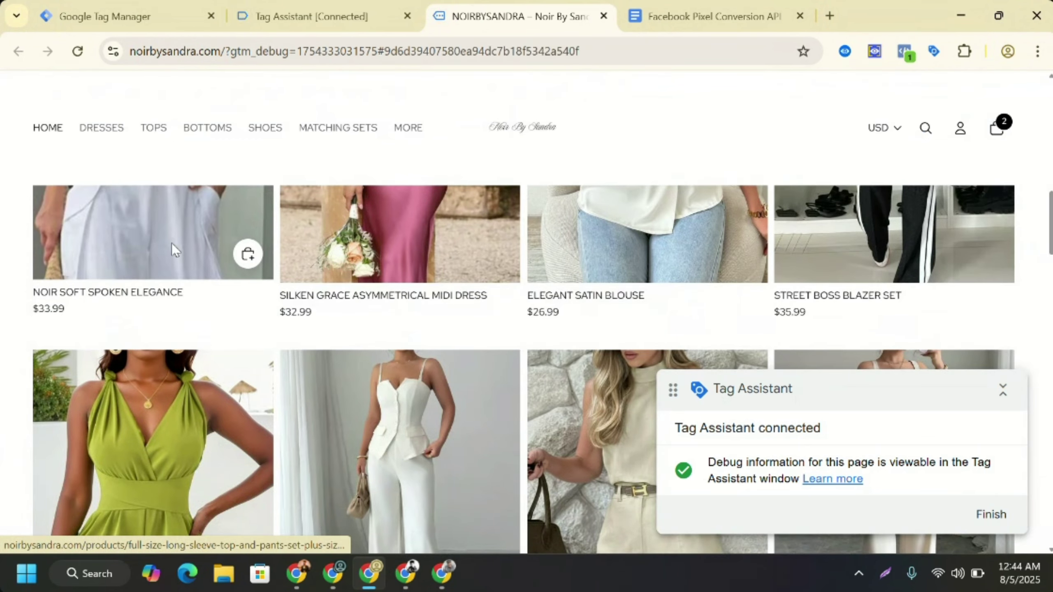
{"action": "left_click", "coordinate": [172, 245]}
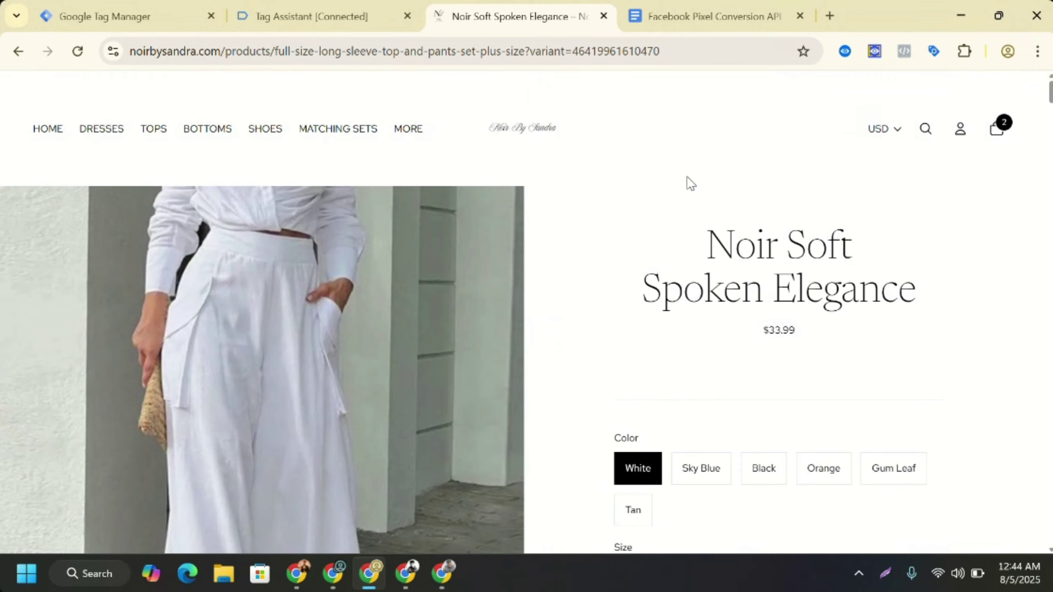
- Open the Tag Assistant extension on the product page and check the debug session's event list
{"action": "left_click", "coordinate": [934, 52]}
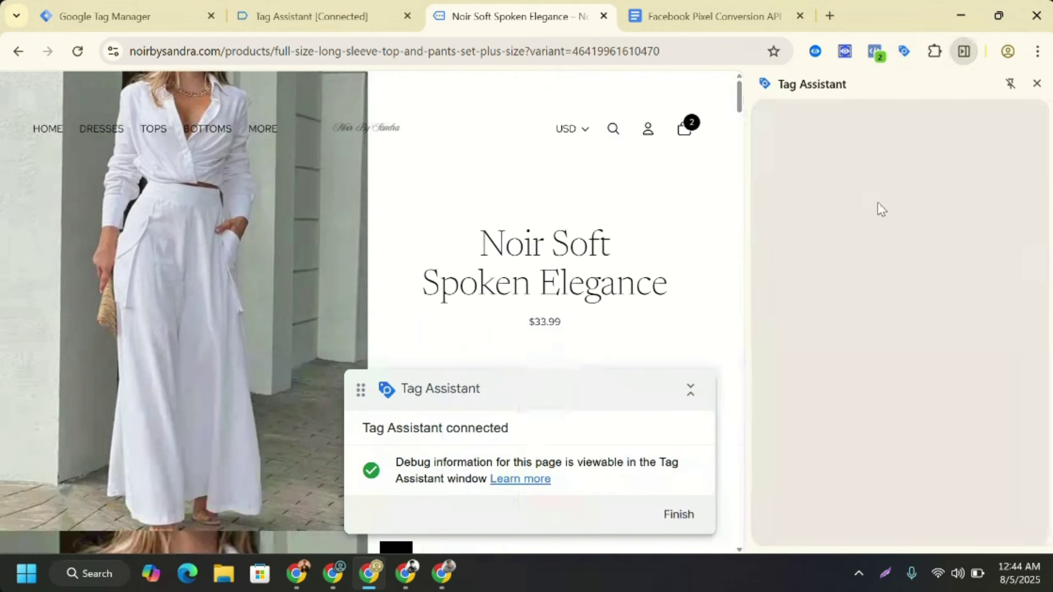
{"action": "left_click", "coordinate": [282, 2]}
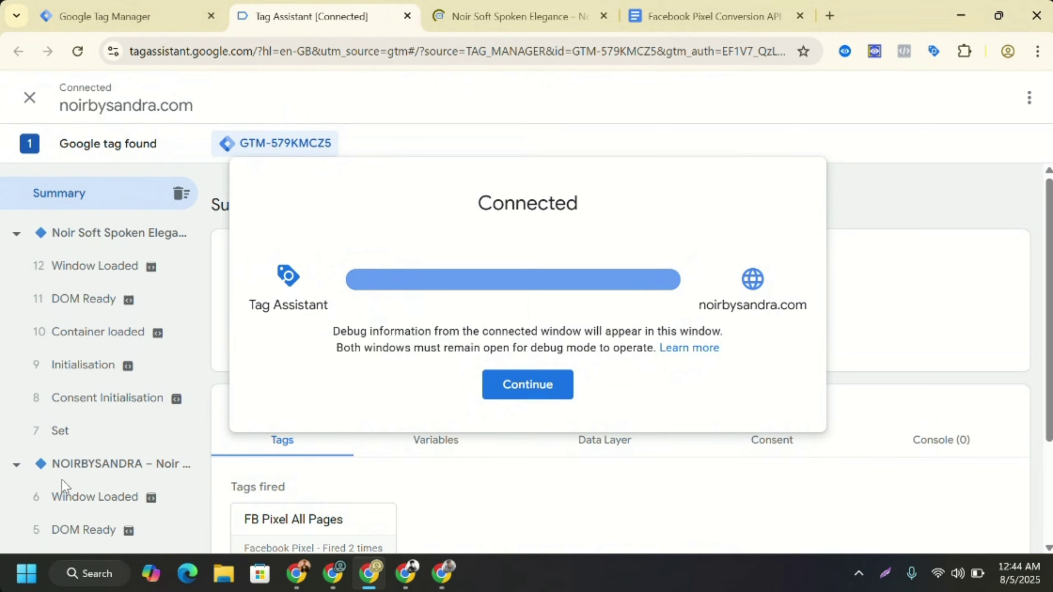
{"action": "left_click", "coordinate": [562, 6]}
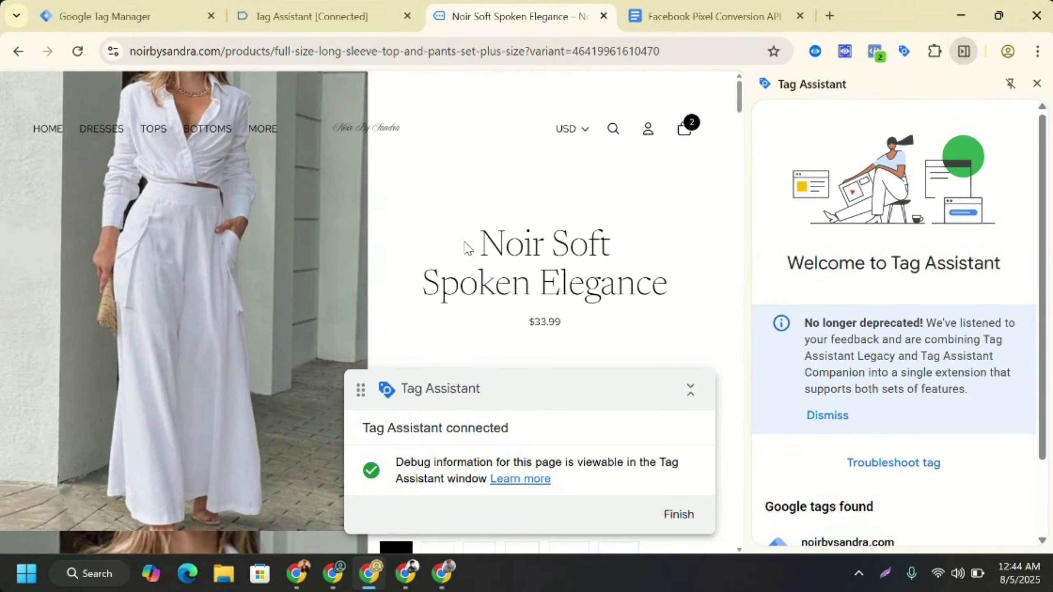
- Continue past the connection notice in Tag Assistant and examine the logged events and the fired and unfired tags
{"action": "left_click", "coordinate": [309, 12]}
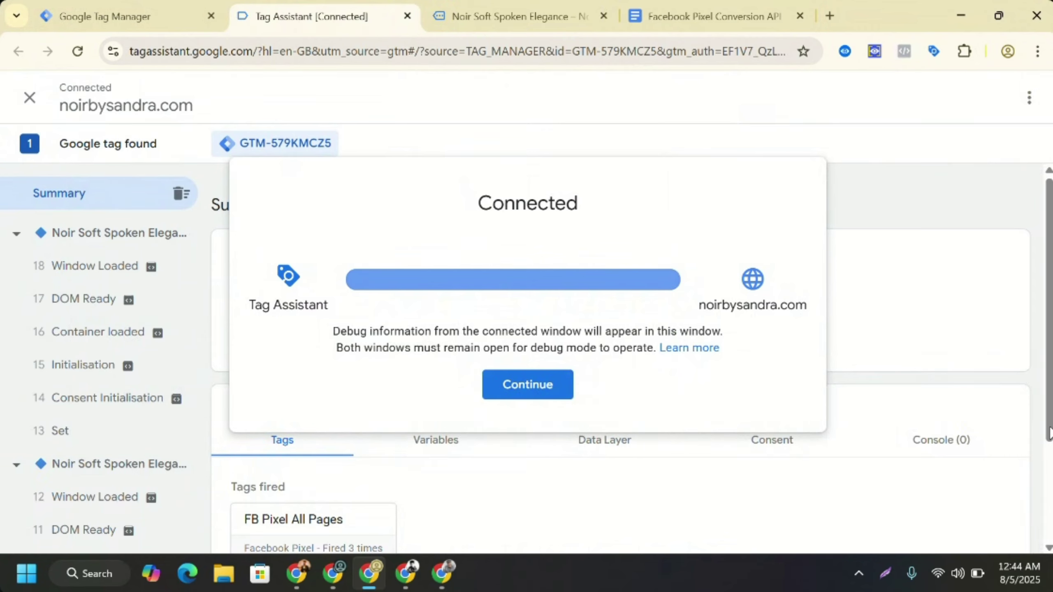
{"action": "left_click", "coordinate": [527, 385]}
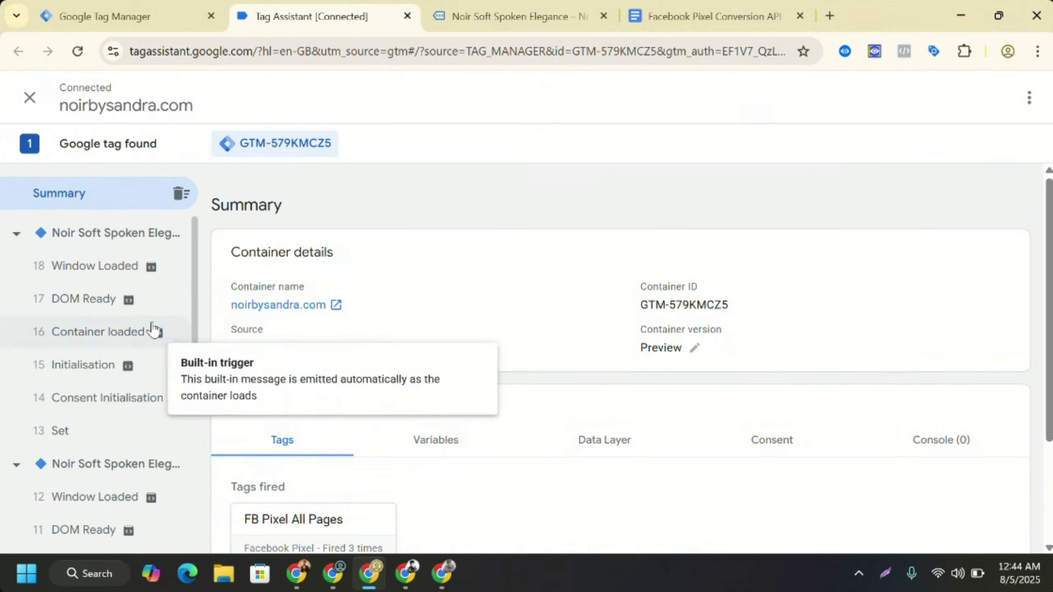
{"action": "scroll", "coordinate": [73, 357], "scroll_direction": "down", "scroll_amount": 5}
{"action": "scroll", "coordinate": [73, 357], "scroll_direction": "down", "scroll_amount": 3}
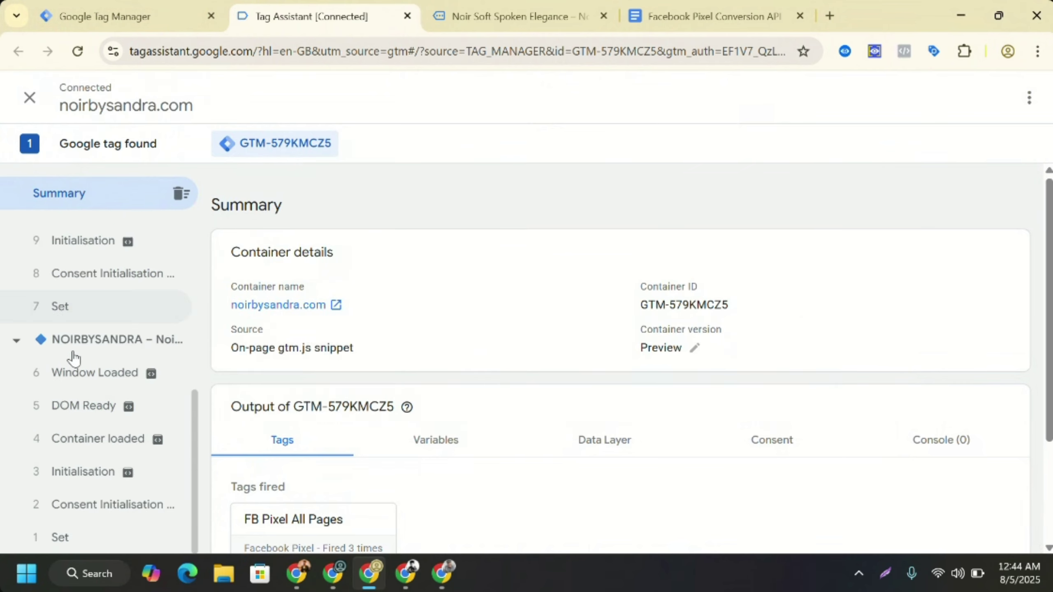
{"action": "scroll", "coordinate": [73, 358], "scroll_direction": "up", "scroll_amount": 8}
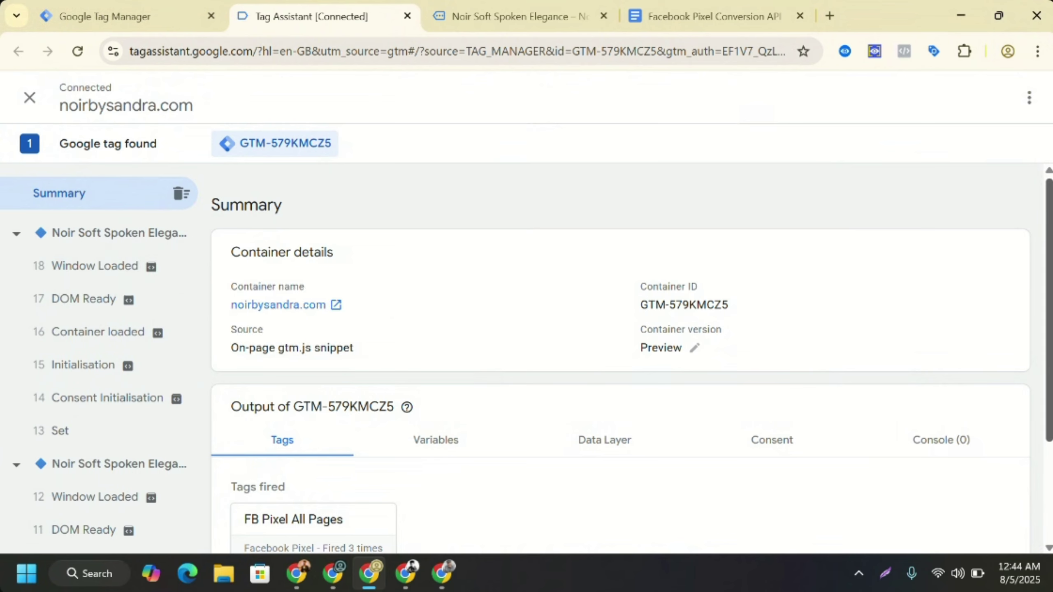
{"action": "left_click_drag", "start_coordinate": [1051, 365], "coordinate": [1022, 477]}
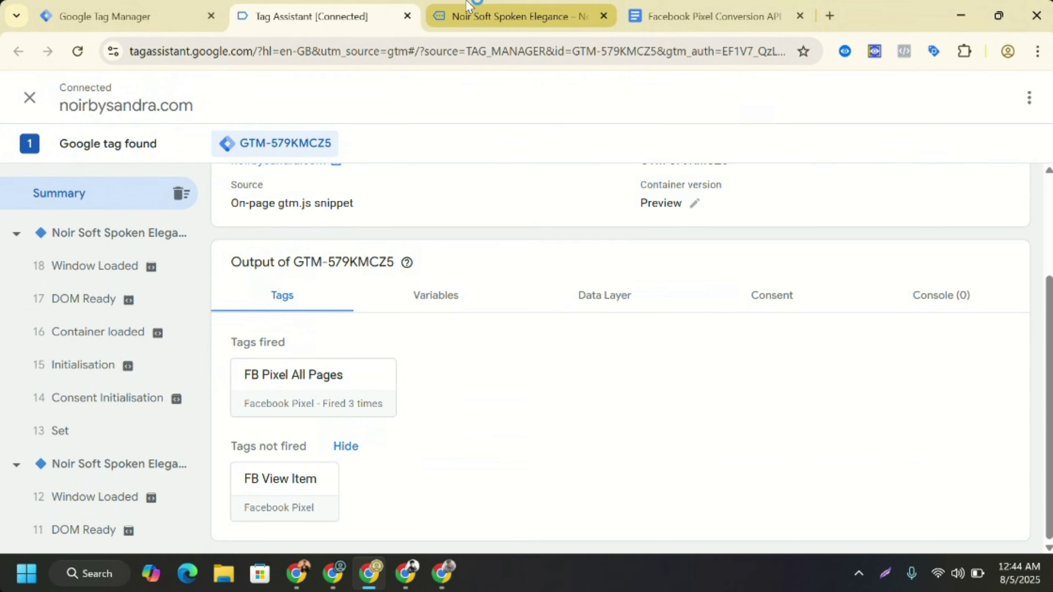
- Troubleshoot the tag from the product page's Tag Assistant extension and check the refreshed event list
{"action": "left_click", "coordinate": [472, 16]}
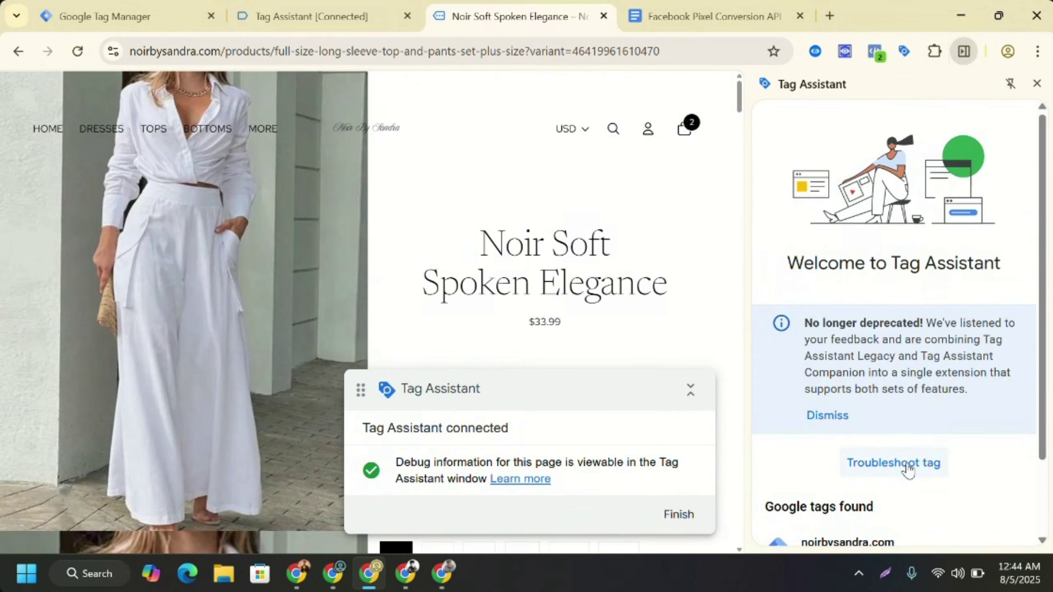
{"action": "left_click", "coordinate": [907, 462]}
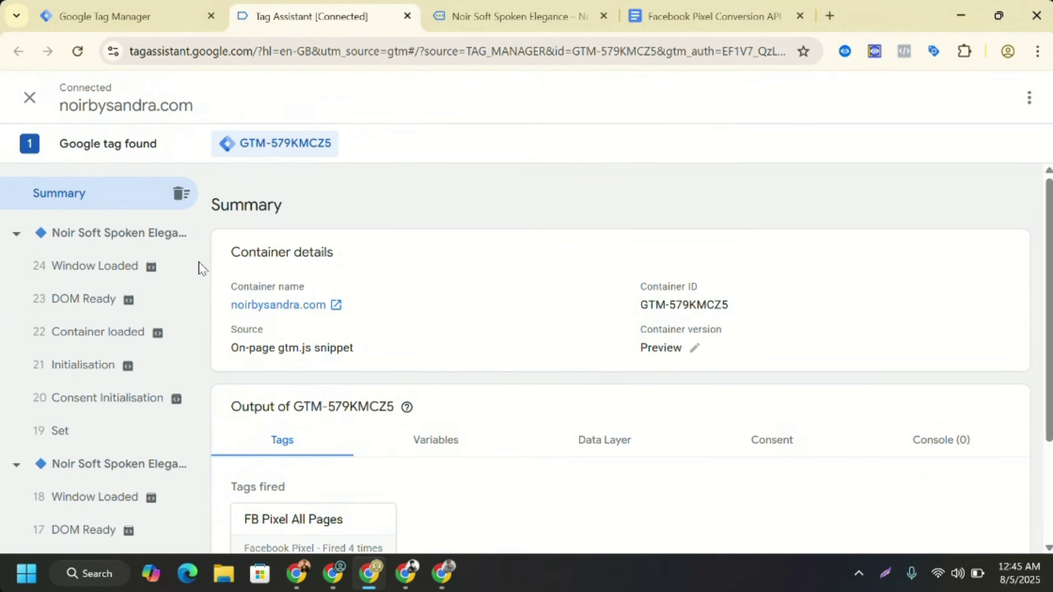
{"action": "left_click_drag", "start_coordinate": [194, 260], "coordinate": [201, 209]}
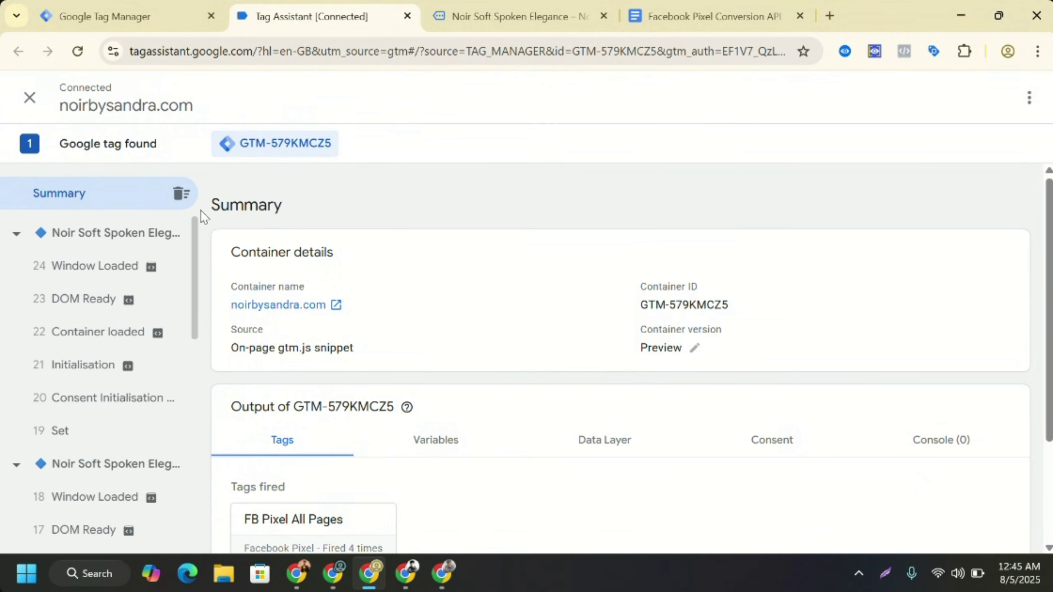
- Inspect the product page with Meta Pixel Helper and read the PageView event's warning details
{"action": "left_click", "coordinate": [525, 5]}
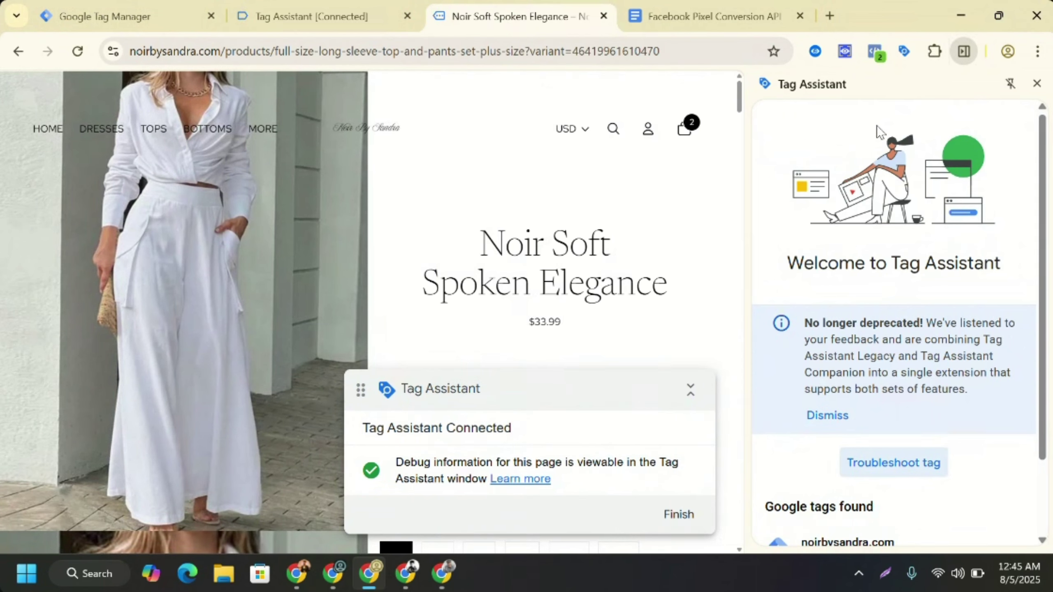
{"action": "left_click", "coordinate": [875, 53]}
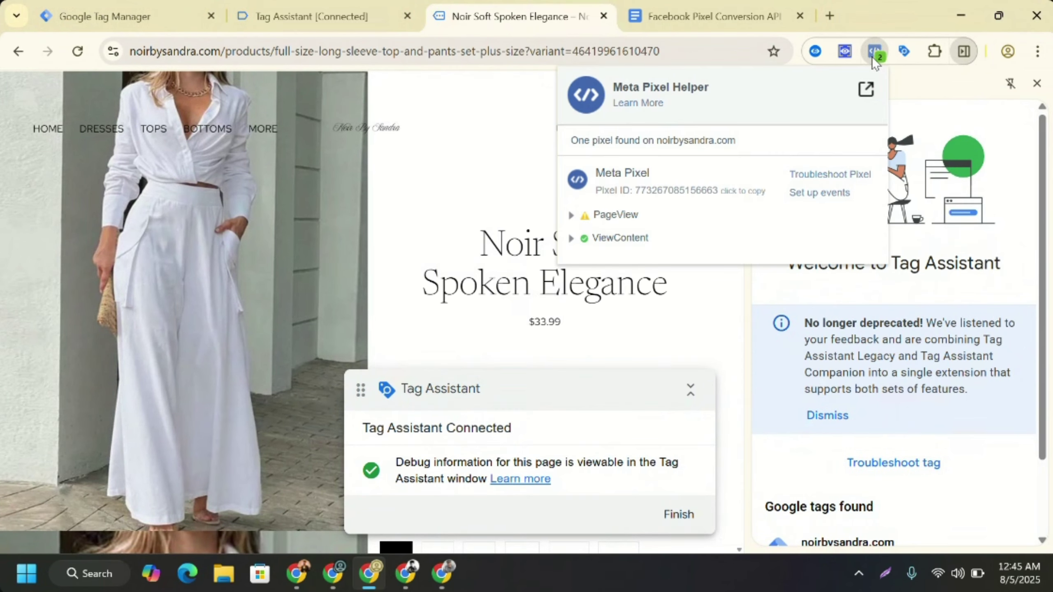
{"action": "left_click", "coordinate": [584, 218]}
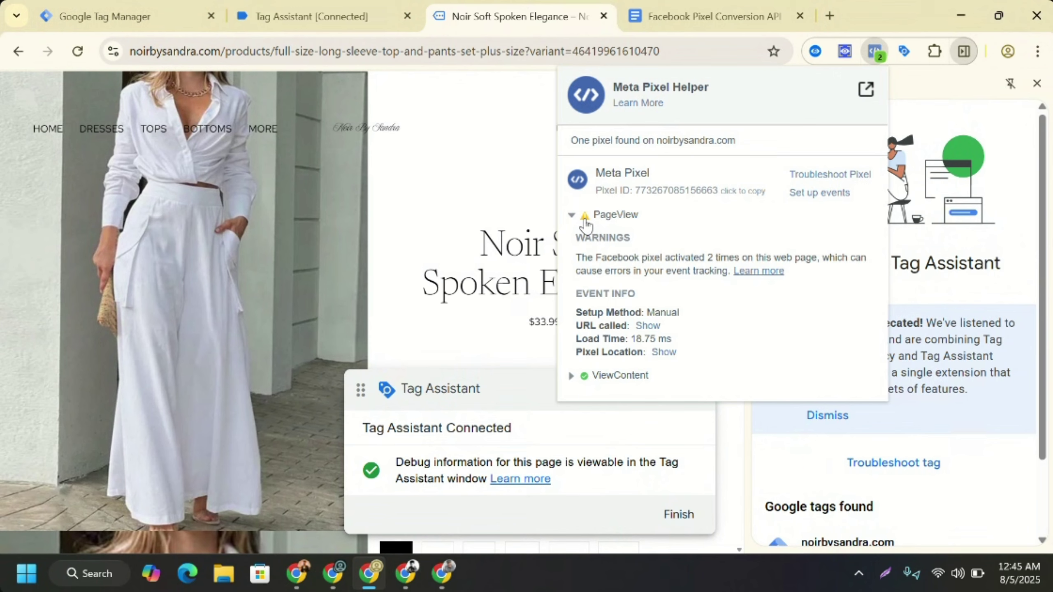
{"action": "left_click", "coordinate": [622, 220]}
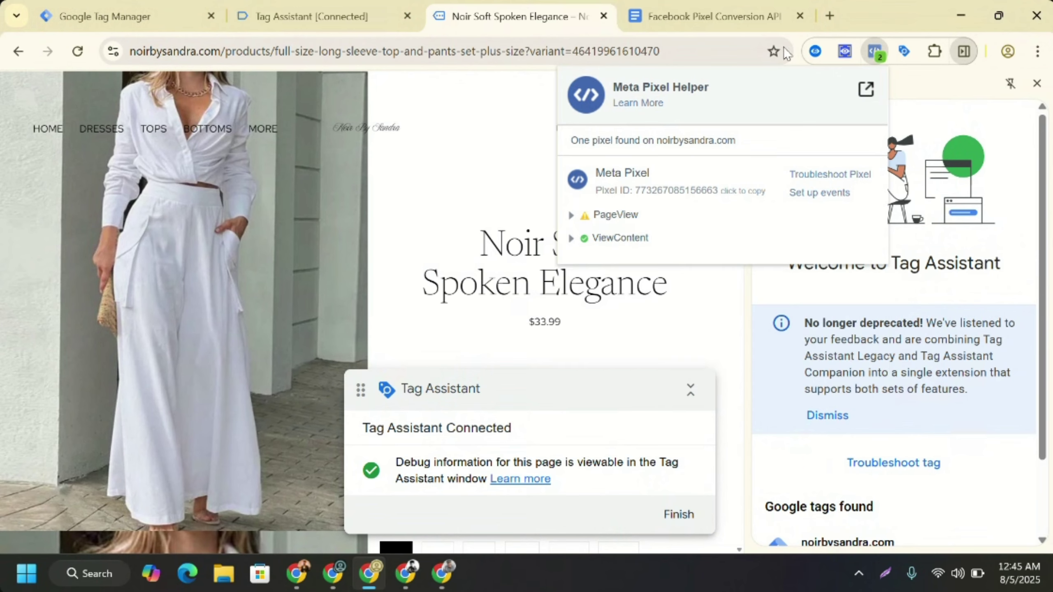
- Examine the product page's data layer with DataLayer Checker Plus and datalayer checker, including the ga4_view_item event
{"action": "left_click", "coordinate": [846, 56]}
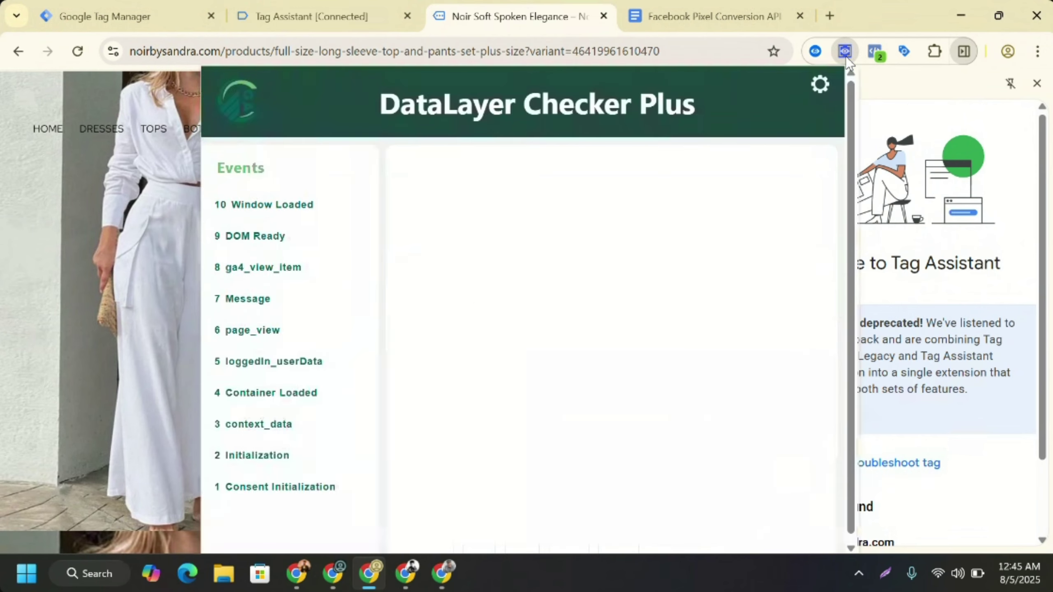
{"action": "left_click", "coordinate": [266, 269]}
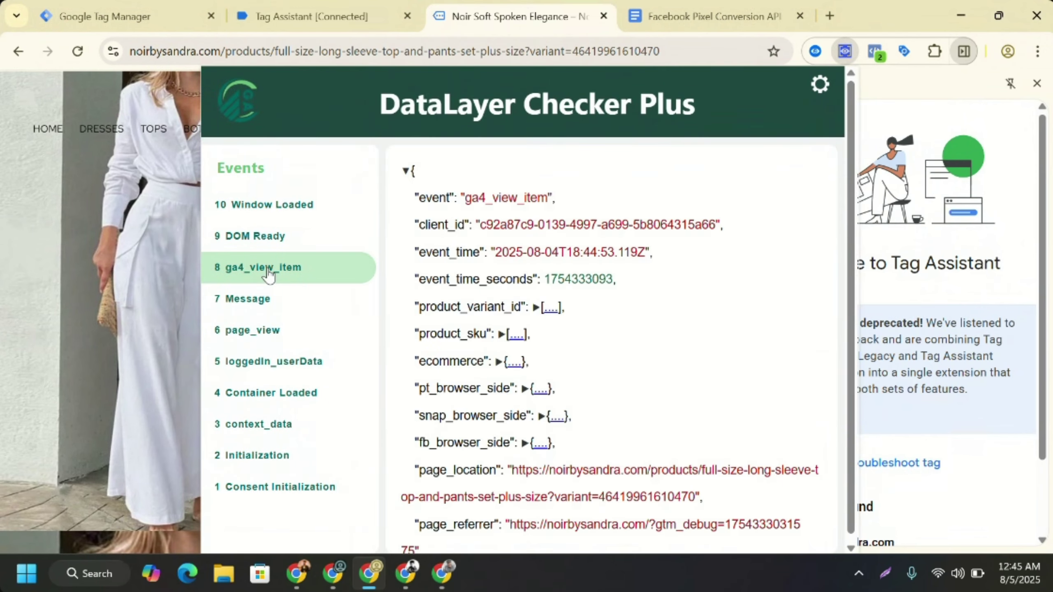
{"action": "left_click", "coordinate": [816, 50]}
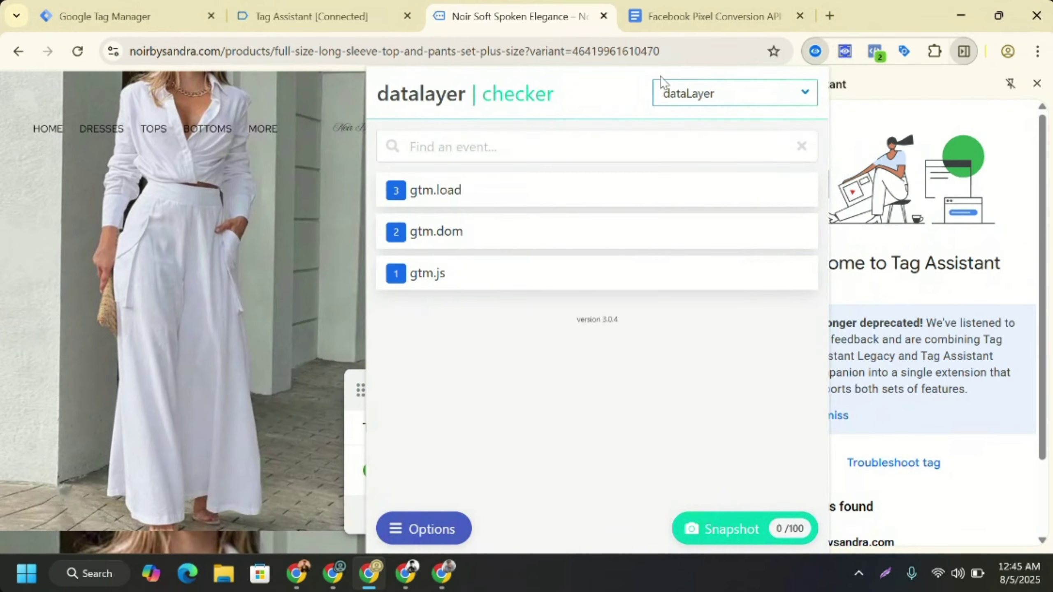
{"action": "left_click", "coordinate": [489, 141]}
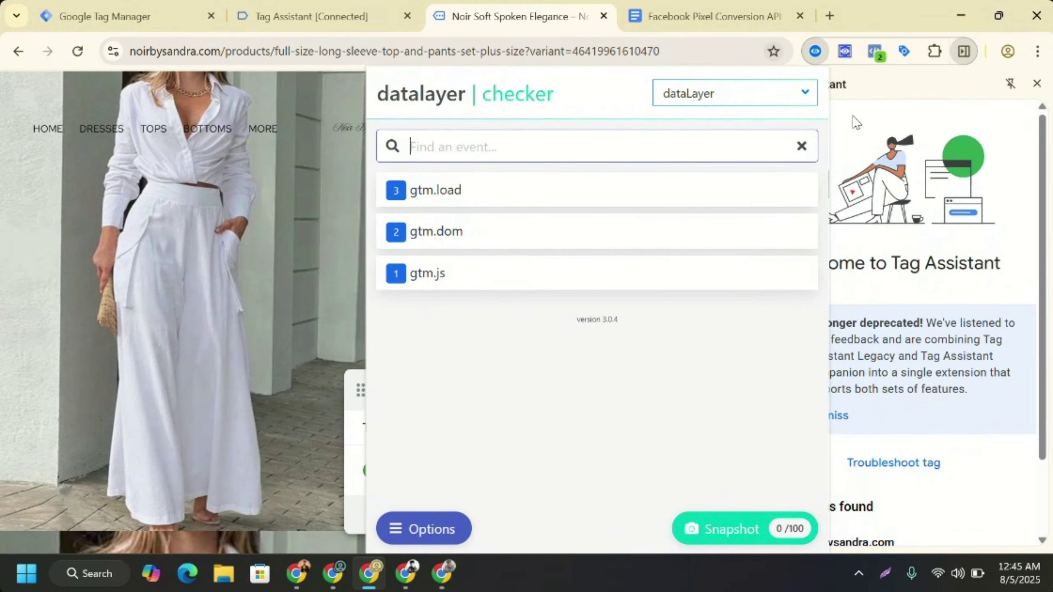
{"action": "left_click", "coordinate": [847, 52]}
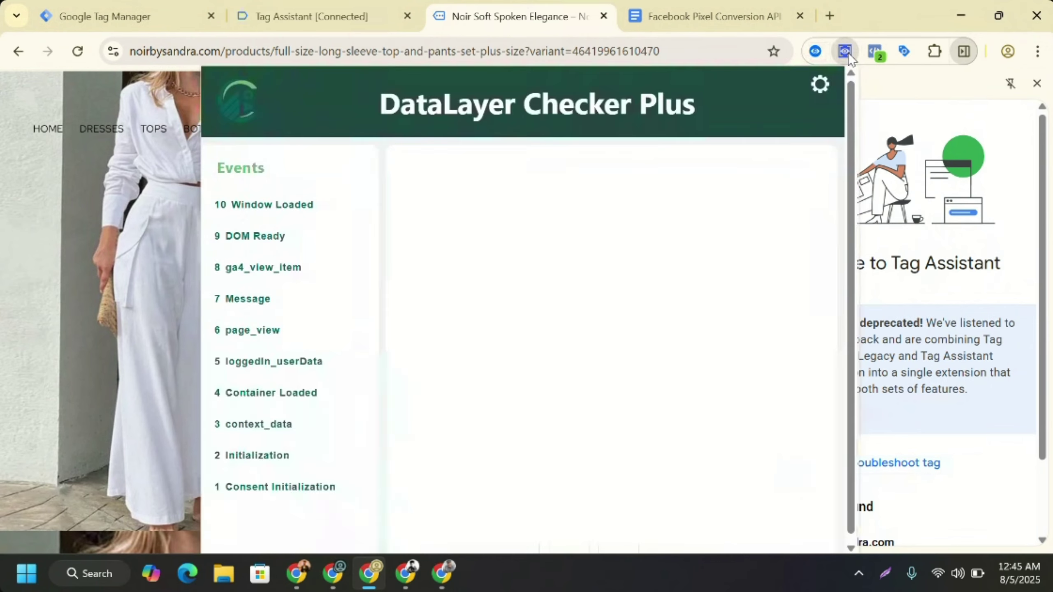
- Troubleshoot the tag again from the Tag Assistant extension and open the FB View Item tag's details
{"action": "left_click", "coordinate": [897, 51]}
{"action": "scroll", "coordinate": [1038, 447], "scroll_direction": "down", "scroll_amount": 2}
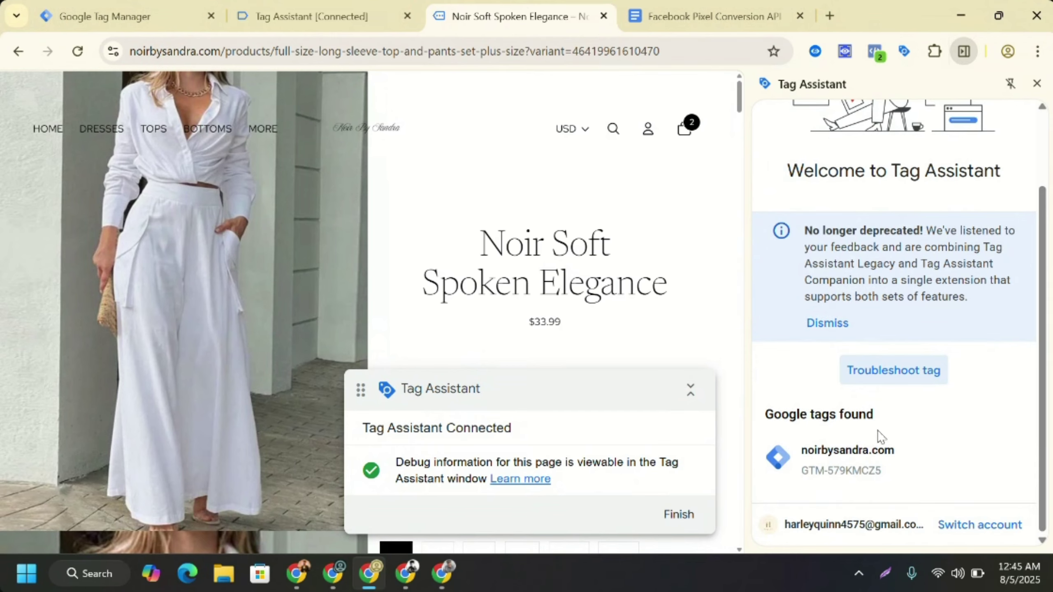
{"action": "left_click", "coordinate": [924, 381]}
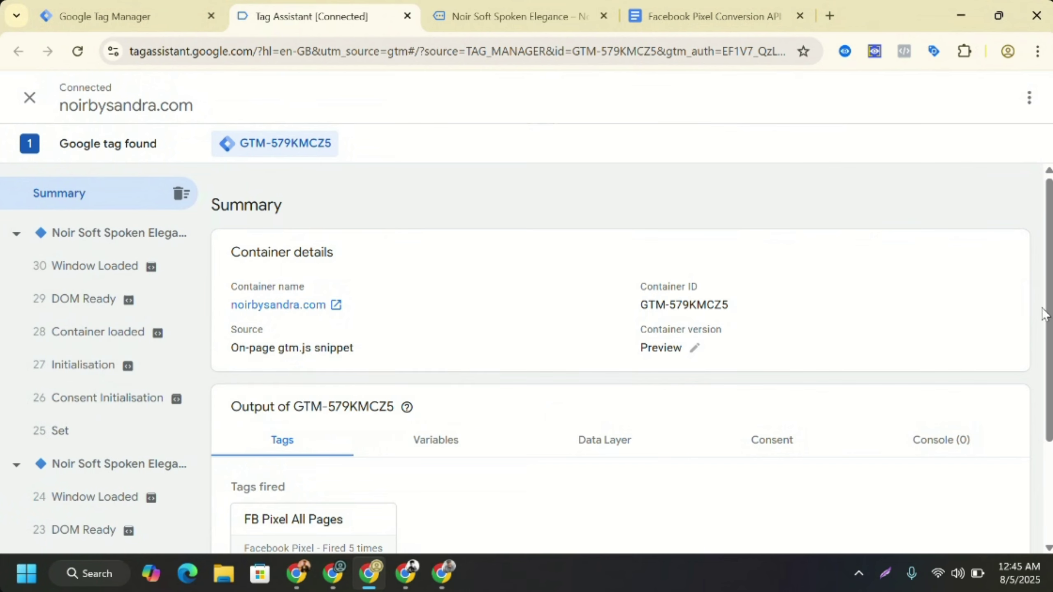
{"action": "left_click_drag", "start_coordinate": [1043, 314], "coordinate": [1032, 425]}
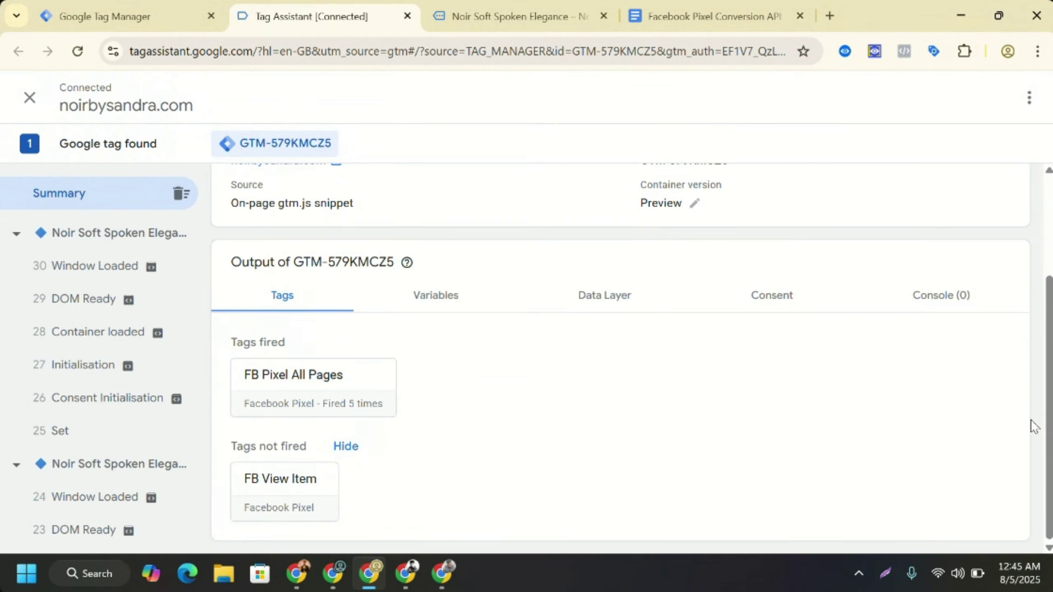
{"action": "left_click", "coordinate": [276, 496]}
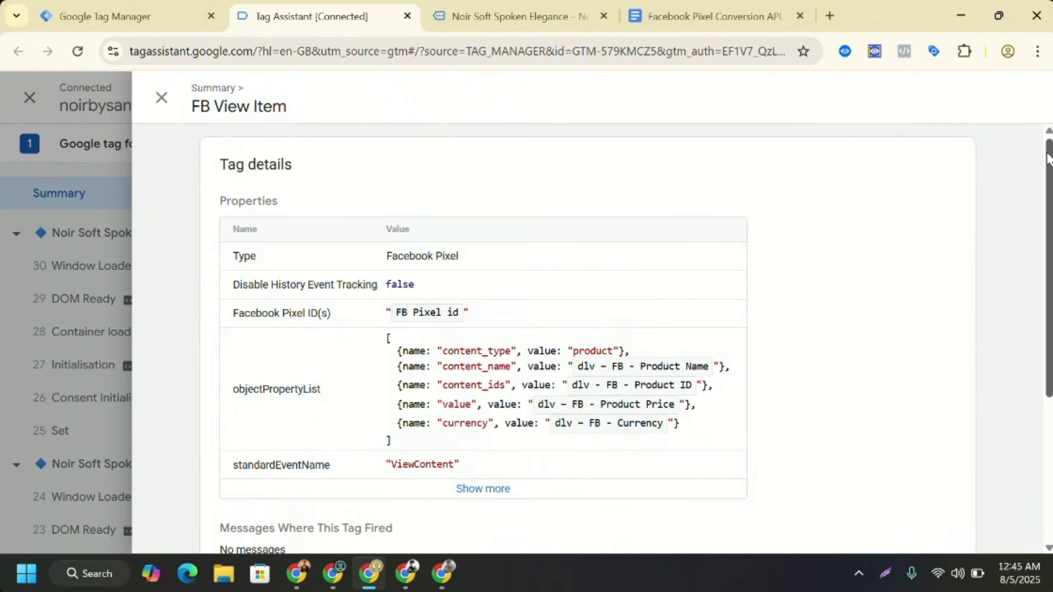
- Examine the FB View Item tag's full properties, messages and firing trigger in Tag Assistant, including the collapsed properties, then close the tag details
{"action": "left_click_drag", "start_coordinate": [1048, 157], "coordinate": [1049, 317]}
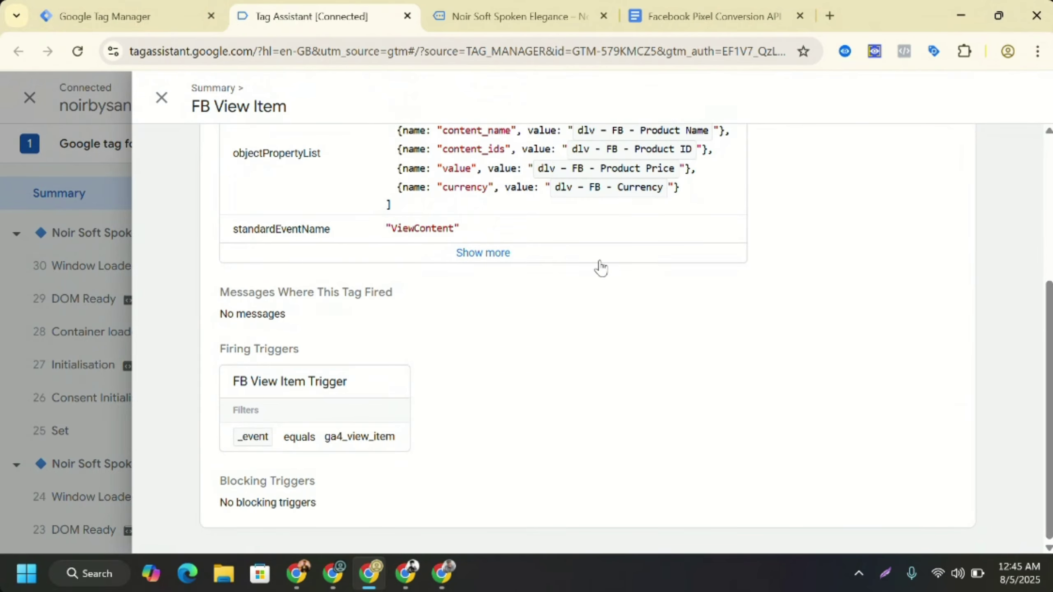
{"action": "left_click", "coordinate": [483, 253]}
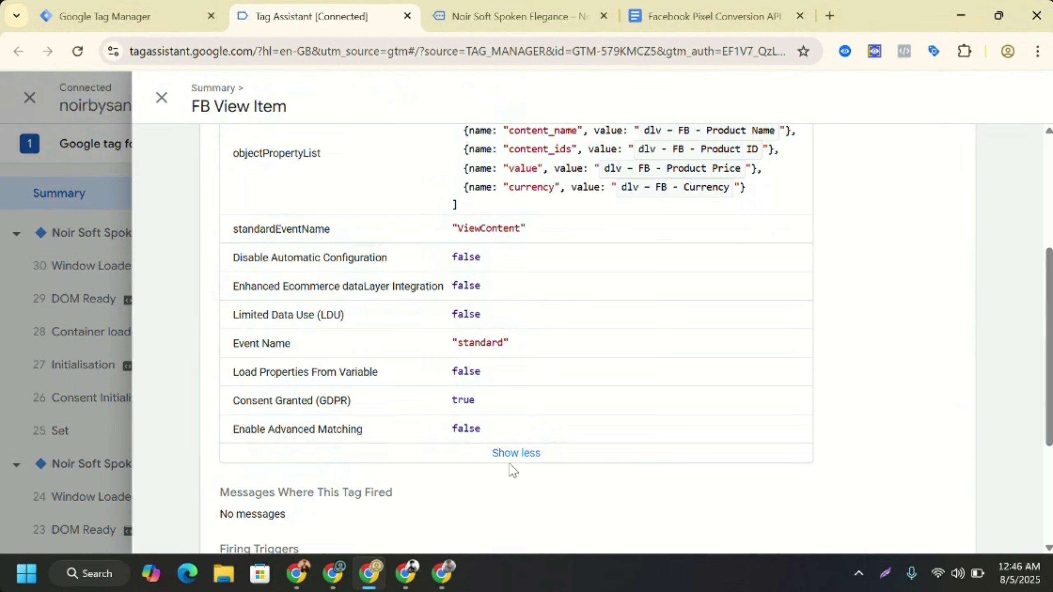
{"action": "scroll", "coordinate": [1049, 255], "scroll_direction": "up", "scroll_amount": 5}
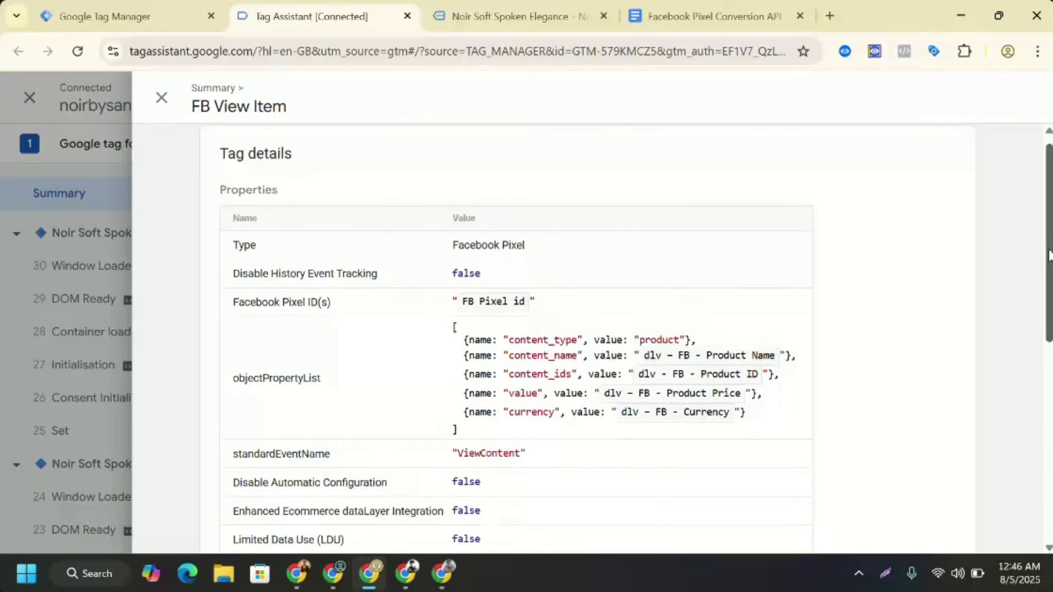
{"action": "scroll", "coordinate": [1049, 255], "scroll_direction": "down", "scroll_amount": 1}
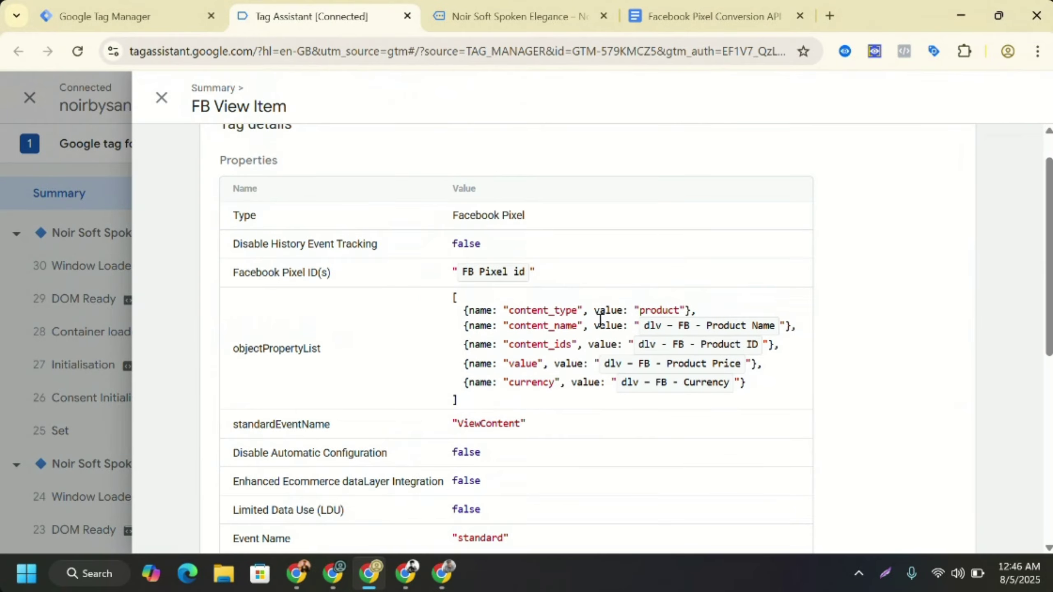
{"action": "scroll", "coordinate": [440, 423], "scroll_direction": "down", "scroll_amount": 7}
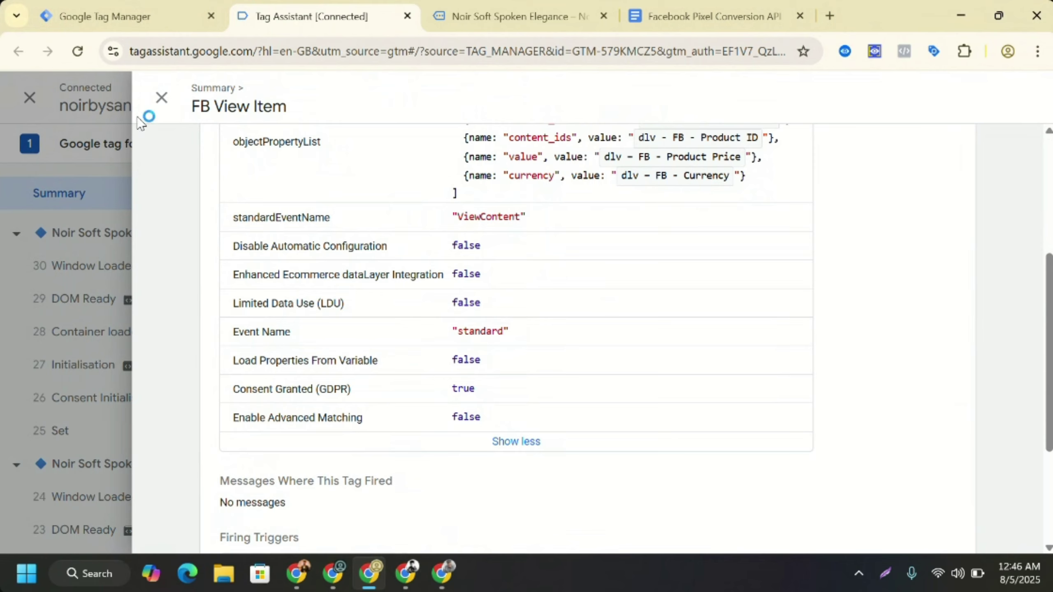
{"action": "left_click", "coordinate": [158, 104]}
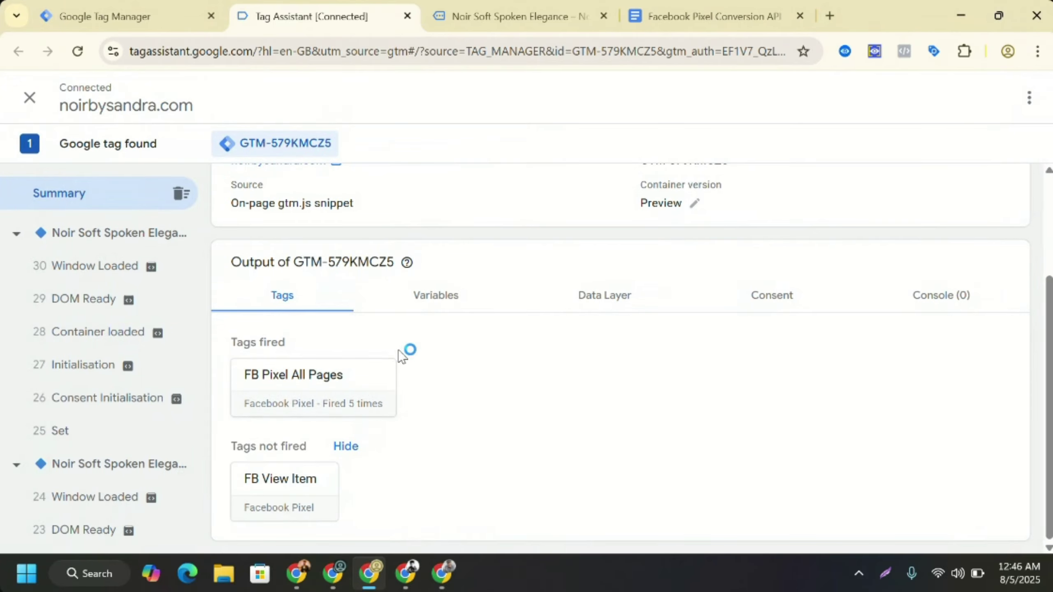
{"action": "mouse_move", "coordinate": [441, 575]}
{"action": "left_click", "coordinate": [425, 484]}
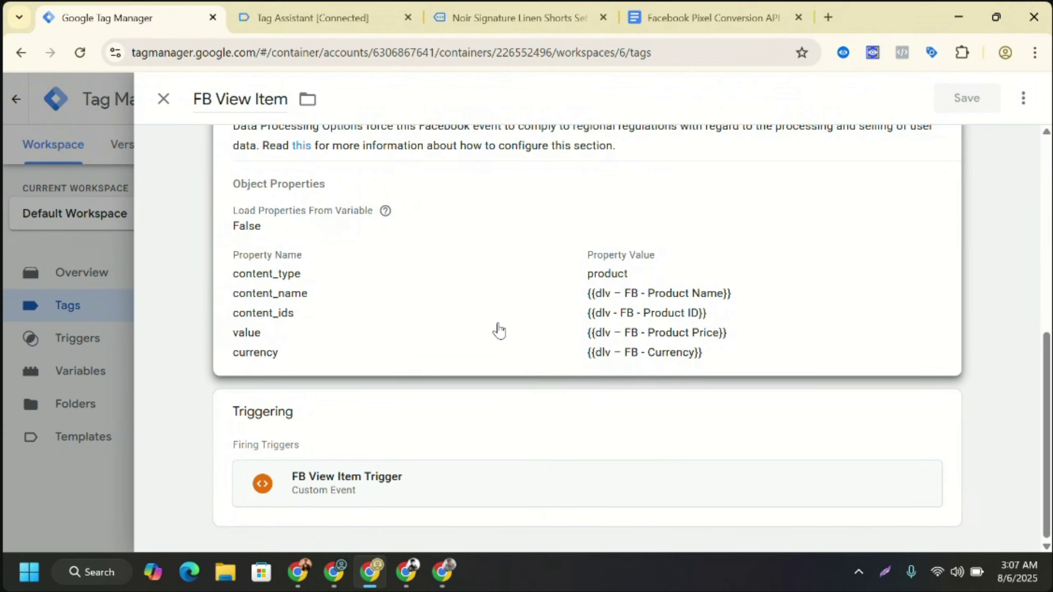
- Open the FB View Item tag's configuration for editing in Google Tag Manager and expand its Object Properties
{"action": "left_click", "coordinate": [448, 279]}
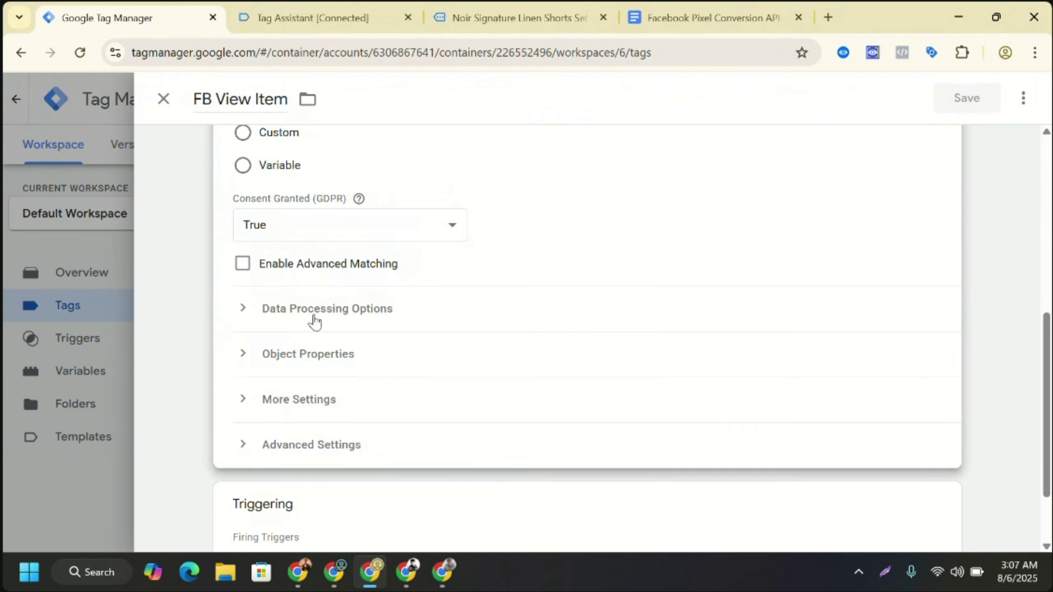
{"action": "left_click", "coordinate": [286, 355]}
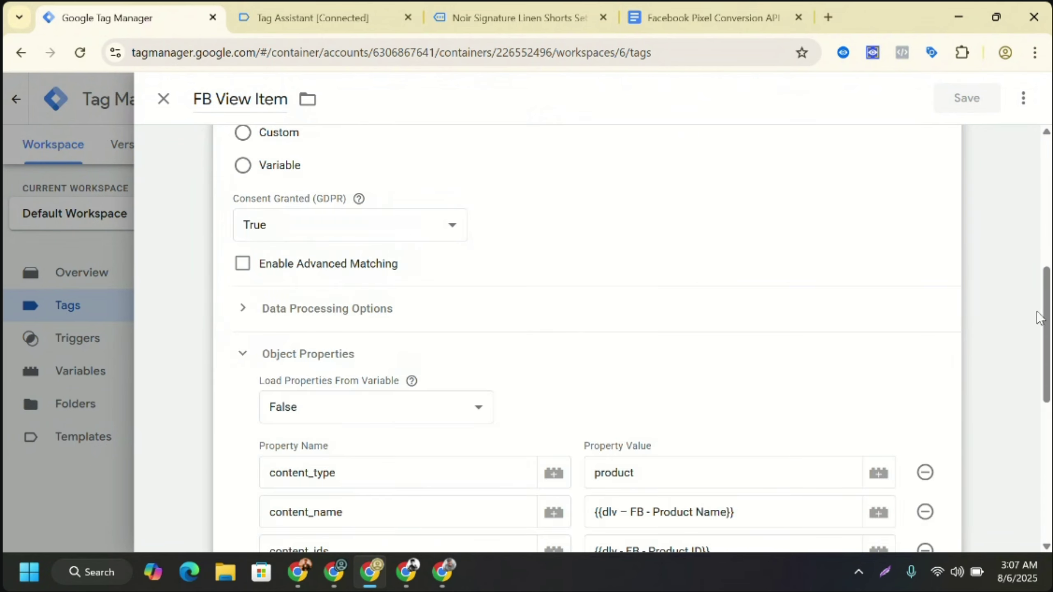
{"action": "left_click_drag", "start_coordinate": [1043, 319], "coordinate": [1043, 376]}
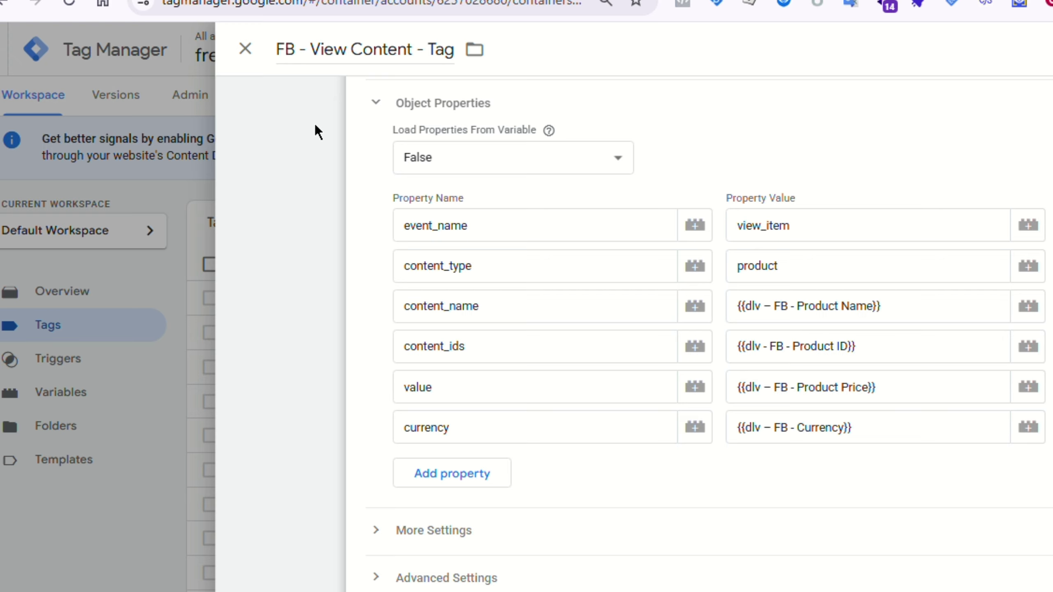
- Close the FB - View Content - Tag and examine the Object Properties of the FB - Add to Cart - Tag
{"action": "left_click", "coordinate": [247, 49]}
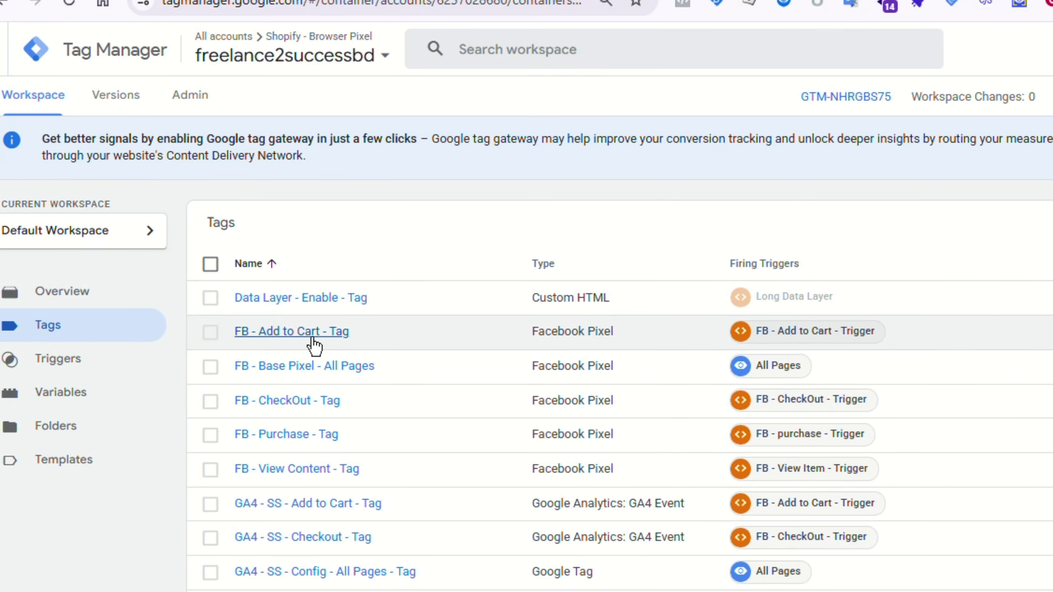
{"action": "left_click", "coordinate": [314, 336]}
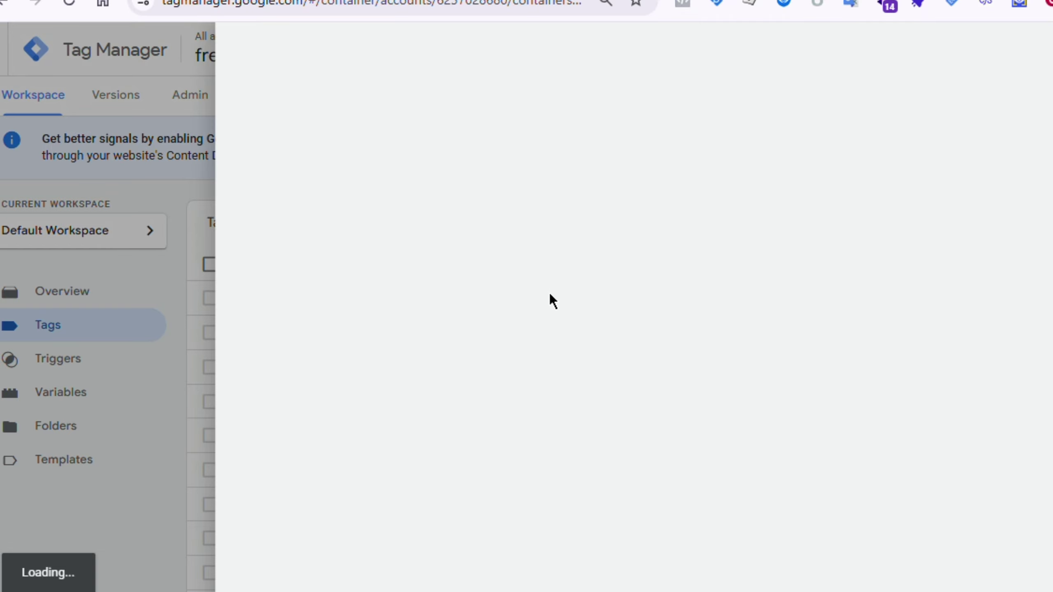
{"action": "scroll", "coordinate": [514, 343], "scroll_direction": "down", "scroll_amount": 3}
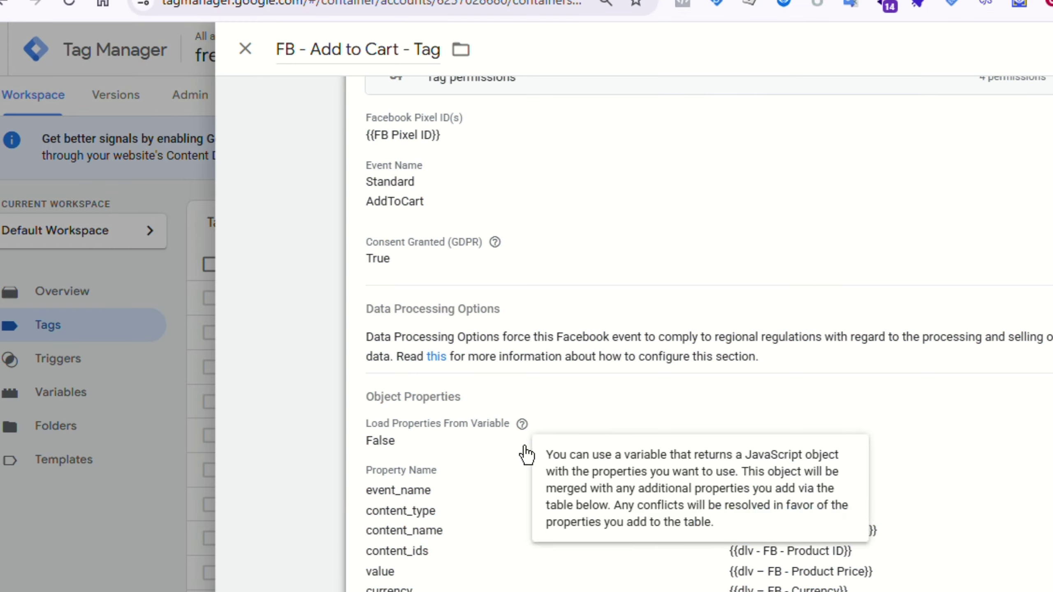
{"action": "left_click", "coordinate": [476, 484]}
{"action": "scroll", "coordinate": [485, 464], "scroll_direction": "down", "scroll_amount": 3}
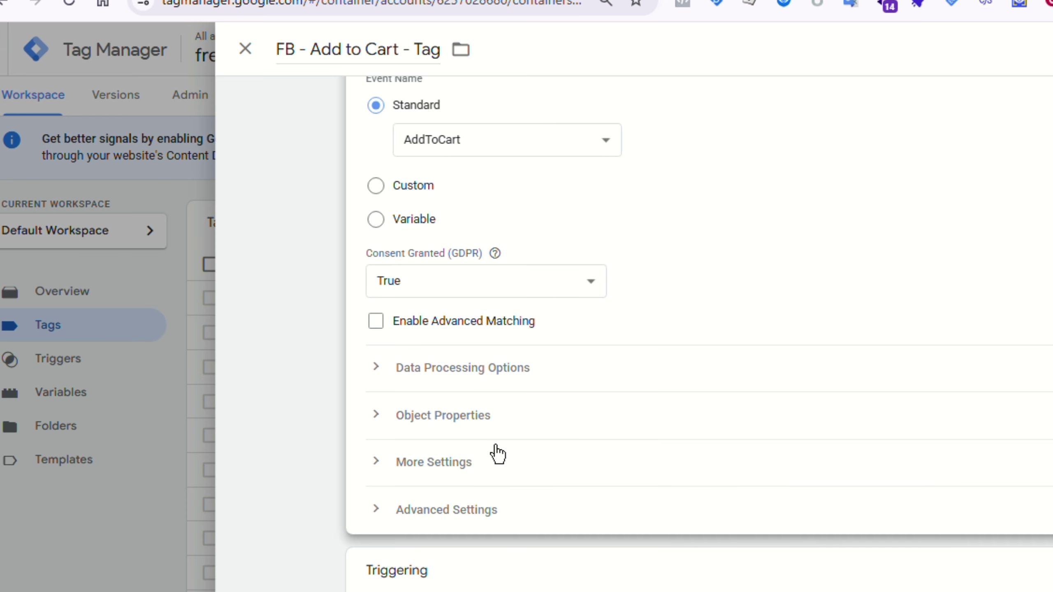
{"action": "left_click", "coordinate": [448, 413]}
{"action": "scroll", "coordinate": [470, 414], "scroll_direction": "down", "scroll_amount": 3}
{"action": "scroll", "coordinate": [470, 414], "scroll_direction": "down", "scroll_amount": 3}
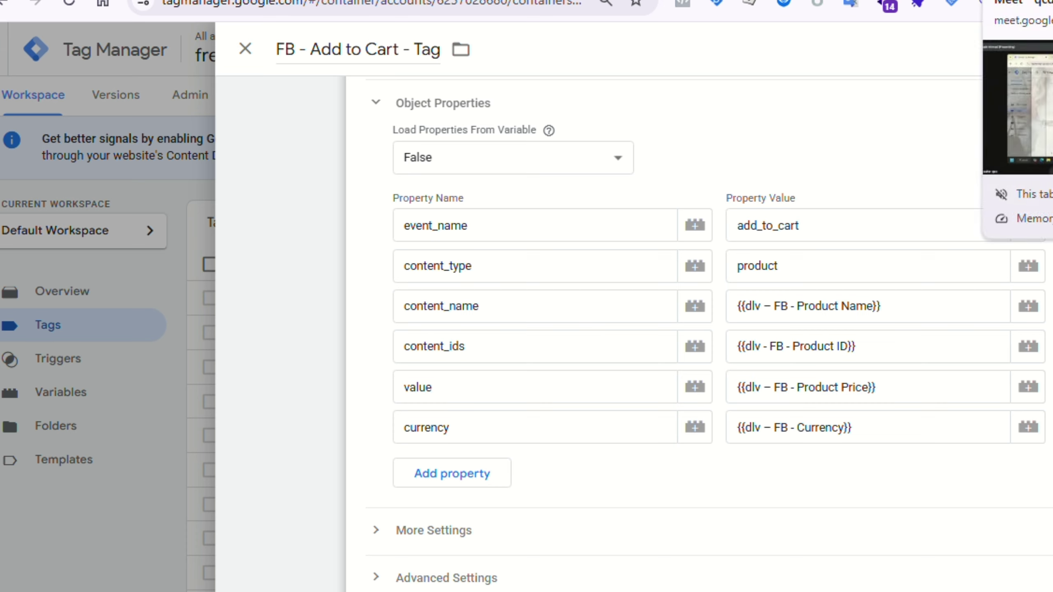
- Switch to the Google Meet call and show the shared presentation in full screen
{"action": "left_click", "coordinate": [1015, 2]}
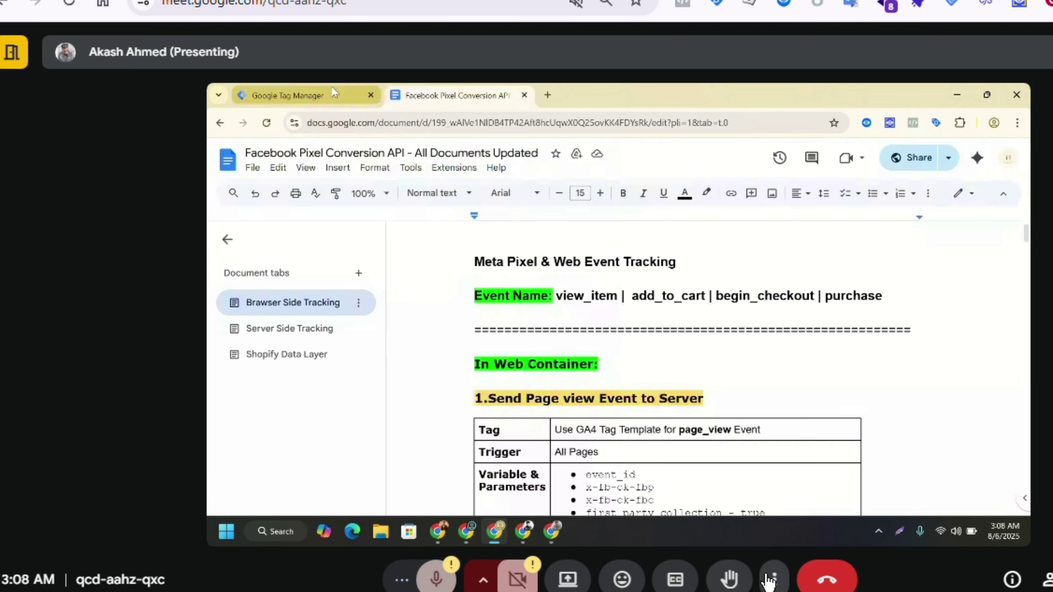
{"action": "left_click", "coordinate": [772, 579]}
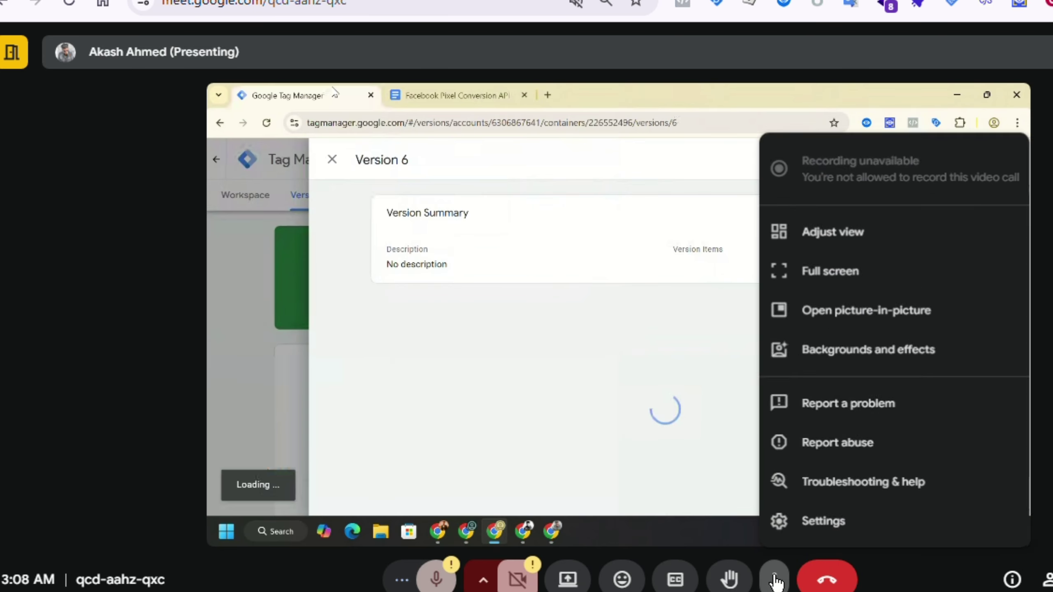
{"action": "left_click", "coordinate": [825, 263]}
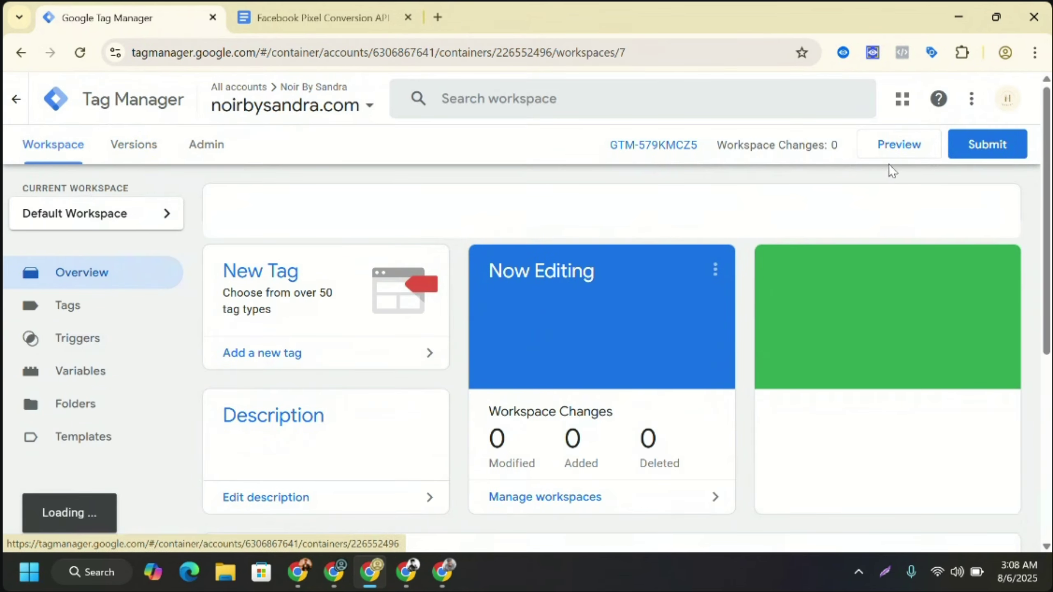
{"action": "left_click", "coordinate": [892, 145]}
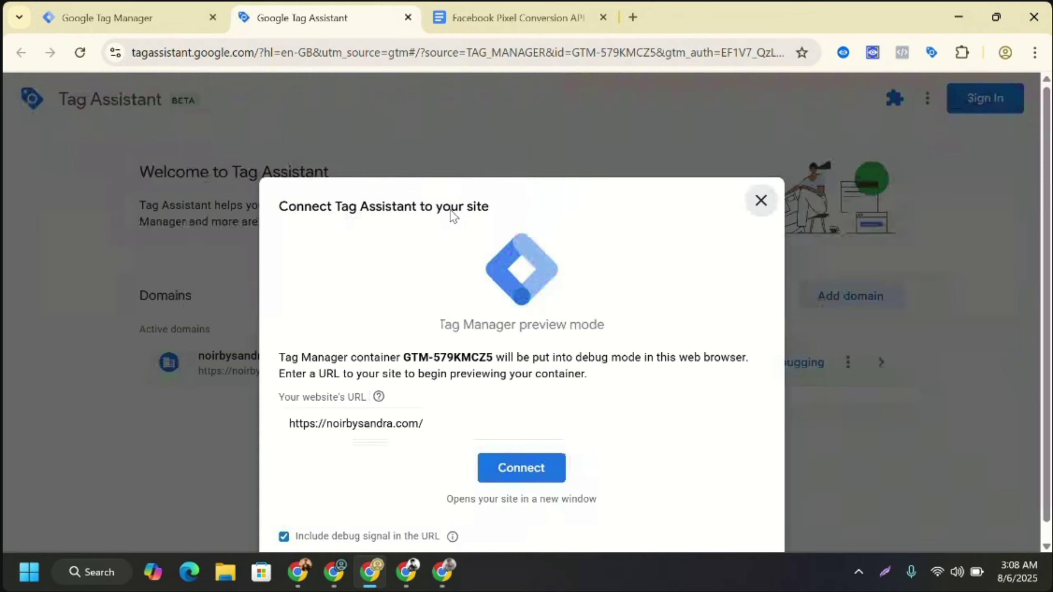
{"action": "left_click", "coordinate": [519, 473]}
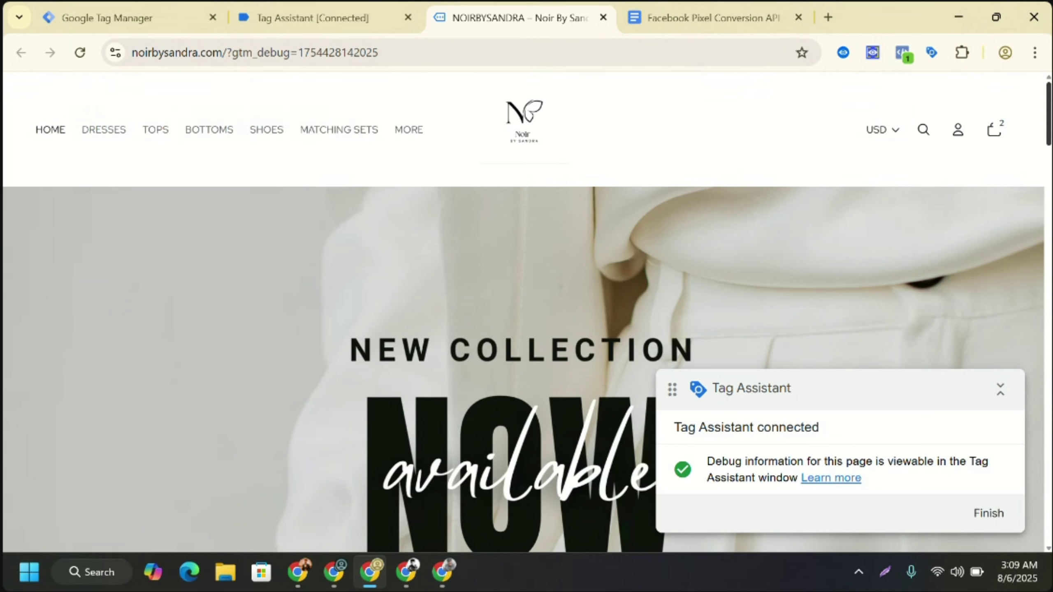
{"action": "scroll", "coordinate": [982, 231], "scroll_direction": "down", "scroll_amount": 10}
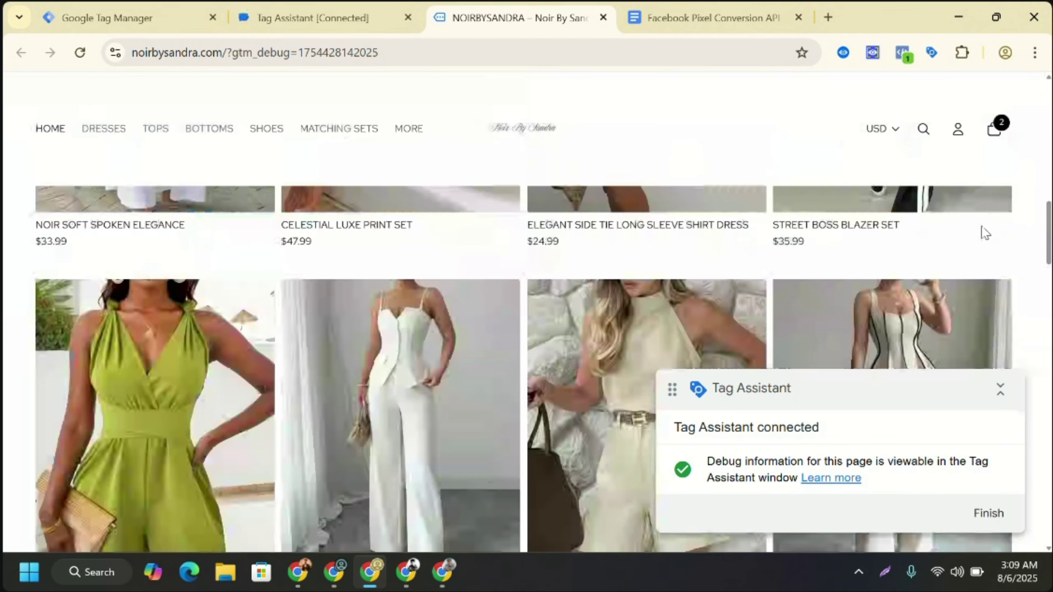
{"action": "left_click", "coordinate": [382, 382]}
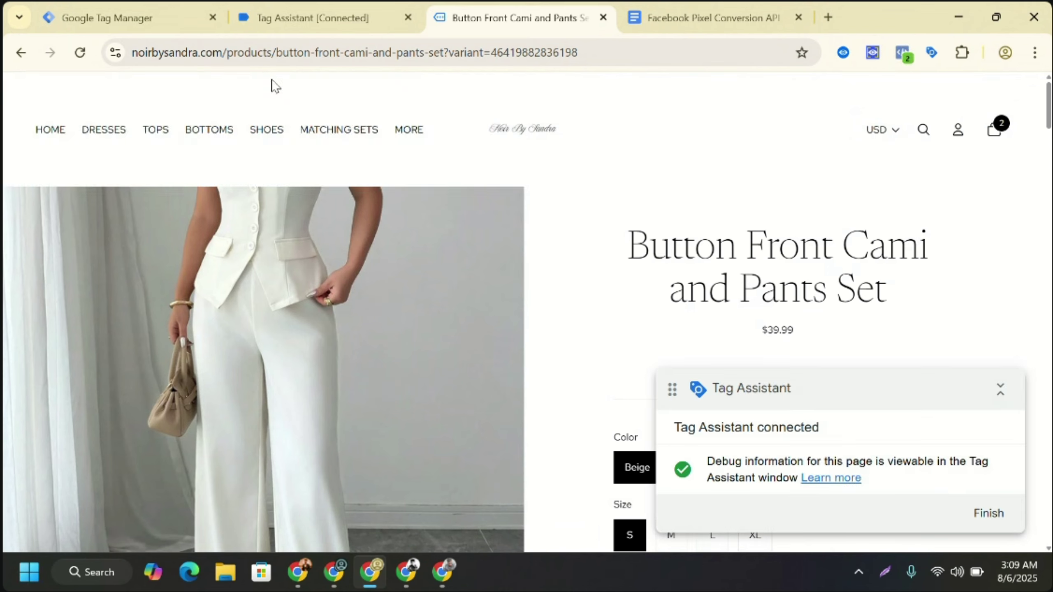
- Continue into the connected Tag Assistant session and check the summary for fired and unfired tags
{"action": "left_click", "coordinate": [286, 15]}
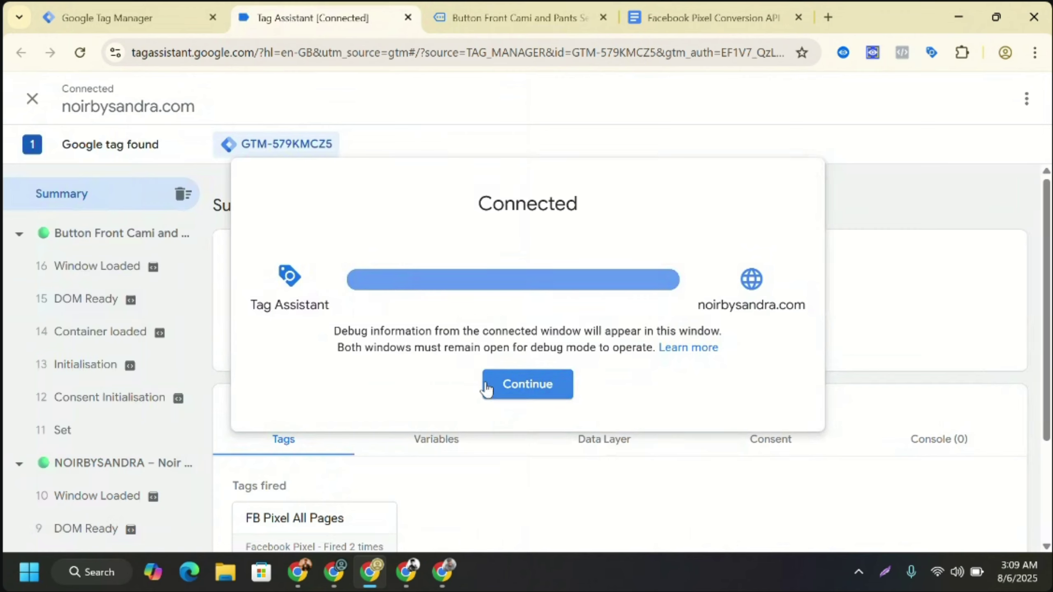
{"action": "left_click", "coordinate": [517, 394]}
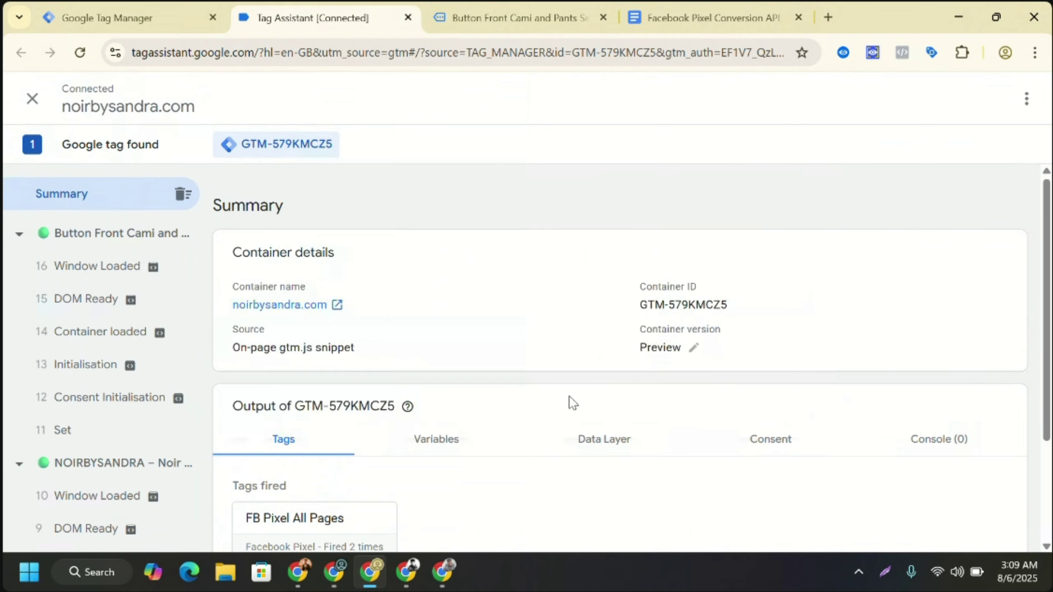
{"action": "scroll", "coordinate": [1047, 377], "scroll_direction": "down", "scroll_amount": 3}
{"action": "scroll", "coordinate": [1047, 378], "scroll_direction": "down", "scroll_amount": 2}
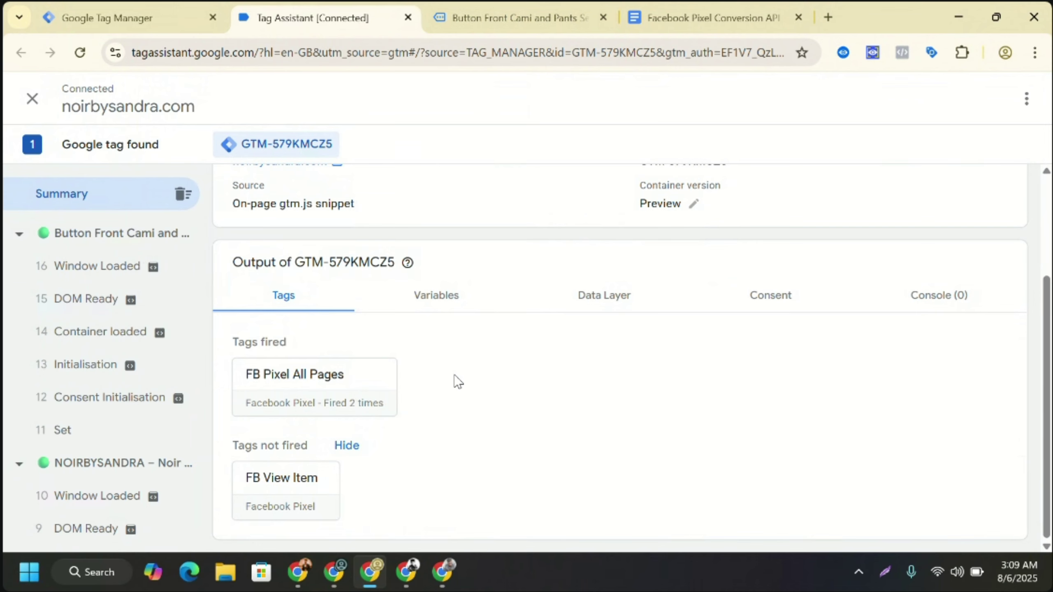
- Troubleshoot the tag on the product page with the Tag Assistant extension and recheck the fired tags in the session summary
{"action": "left_click", "coordinate": [513, 6]}
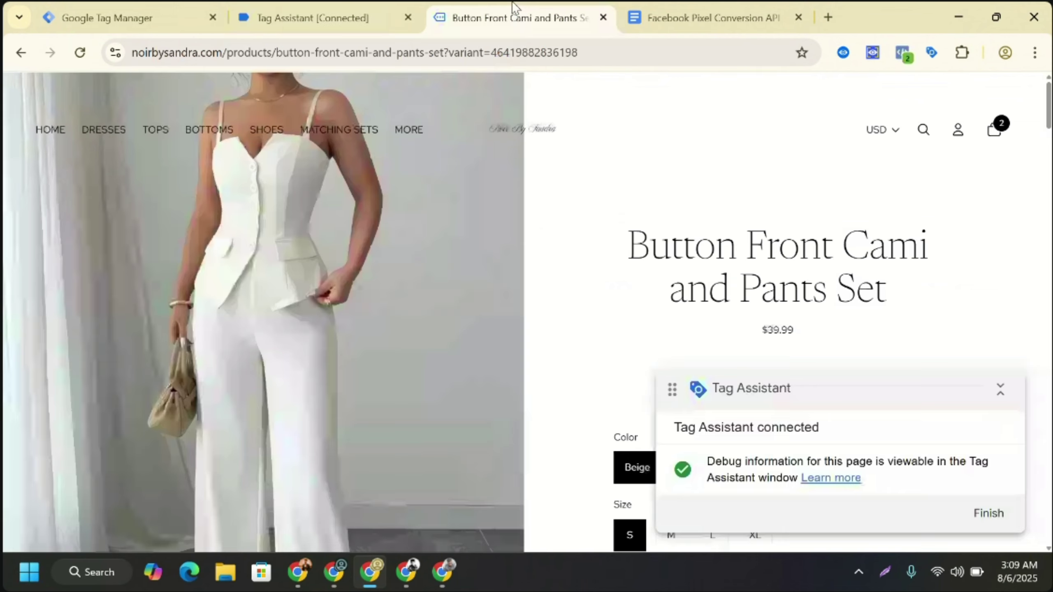
{"action": "left_click", "coordinate": [932, 52]}
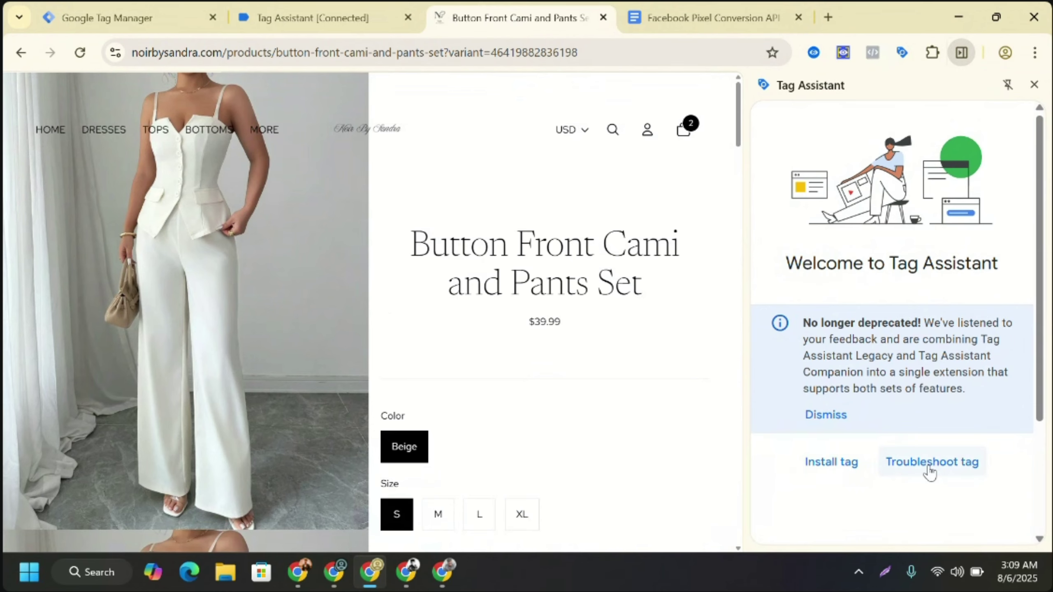
{"action": "left_click", "coordinate": [929, 469]}
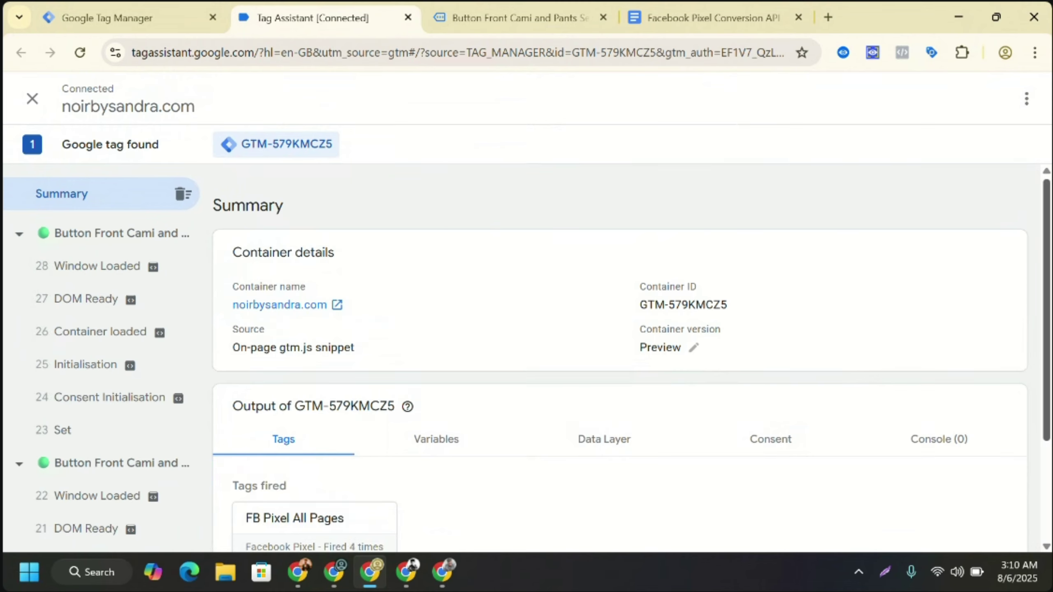
{"action": "scroll", "coordinate": [1039, 418], "scroll_direction": "down", "scroll_amount": 3}
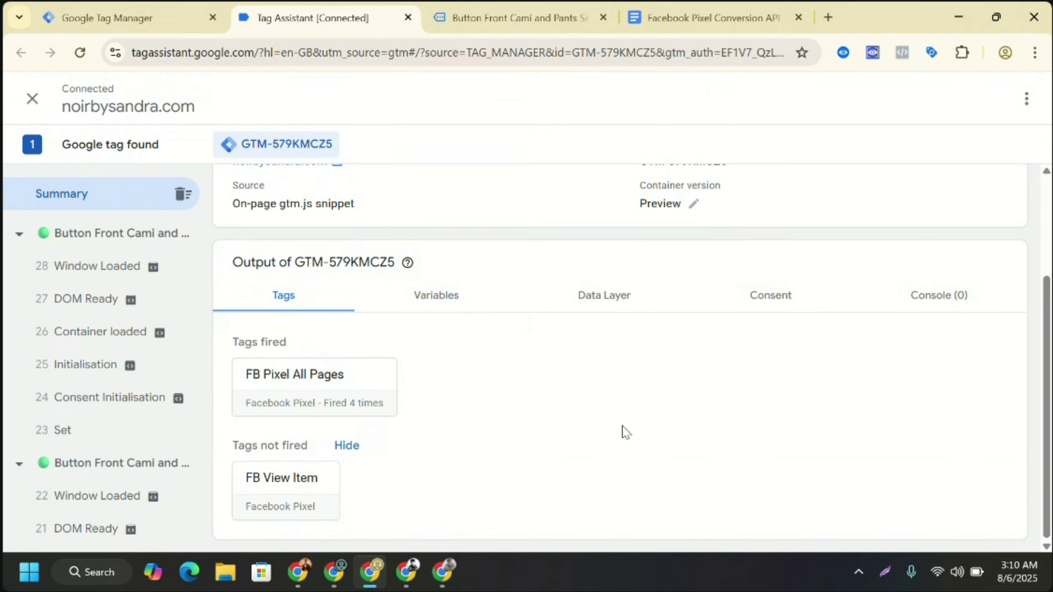
- Open the FB View Item tag from the Google Tag Manager tag list and review its object properties and firing trigger
{"action": "left_click", "coordinate": [132, 18]}
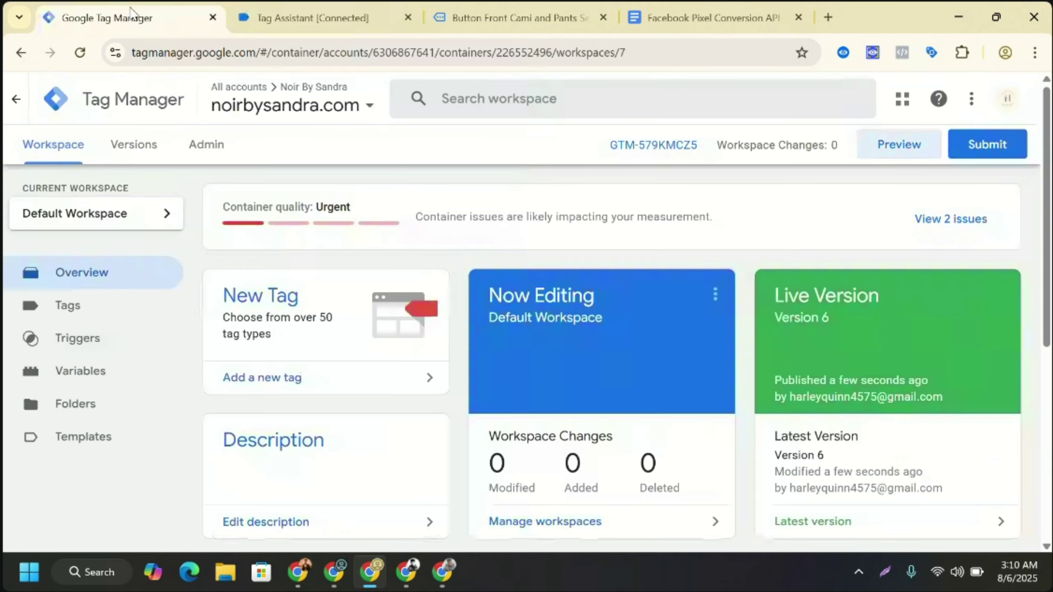
{"action": "left_click", "coordinate": [74, 311]}
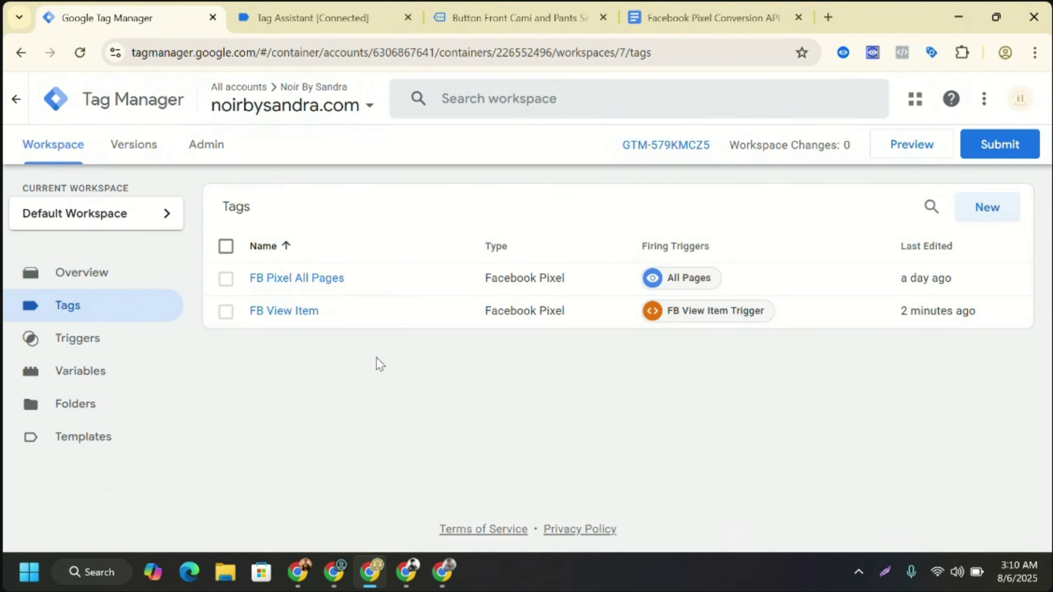
{"action": "left_click", "coordinate": [498, 326]}
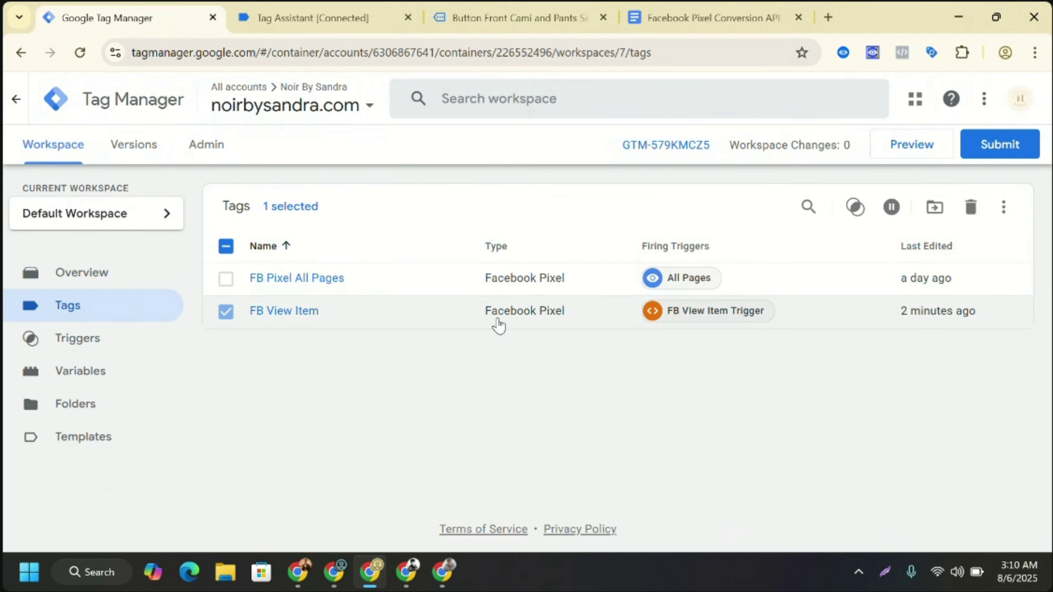
{"action": "left_click", "coordinate": [497, 315]}
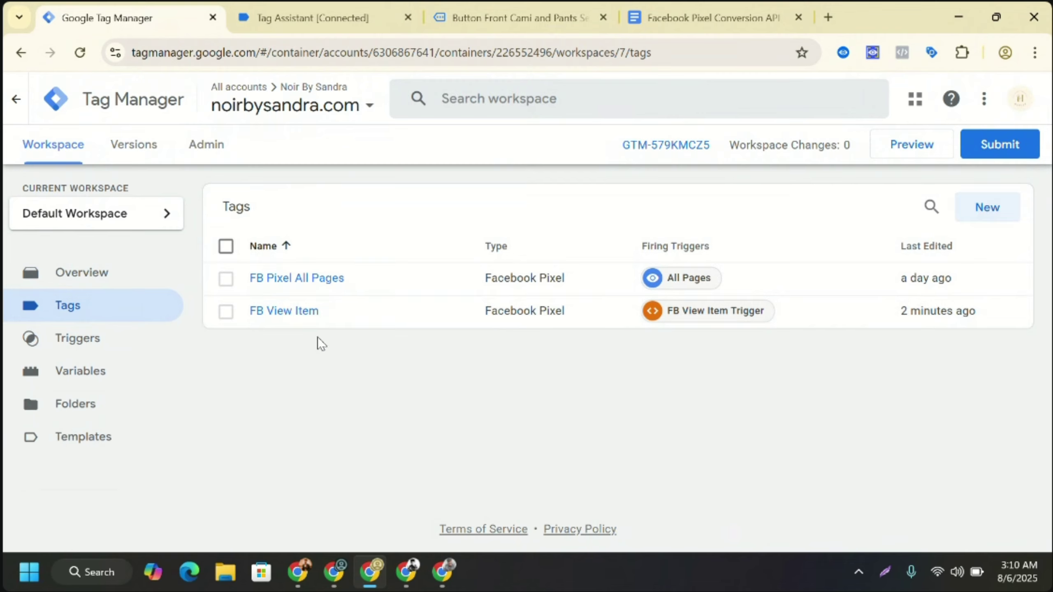
{"action": "left_click", "coordinate": [272, 317]}
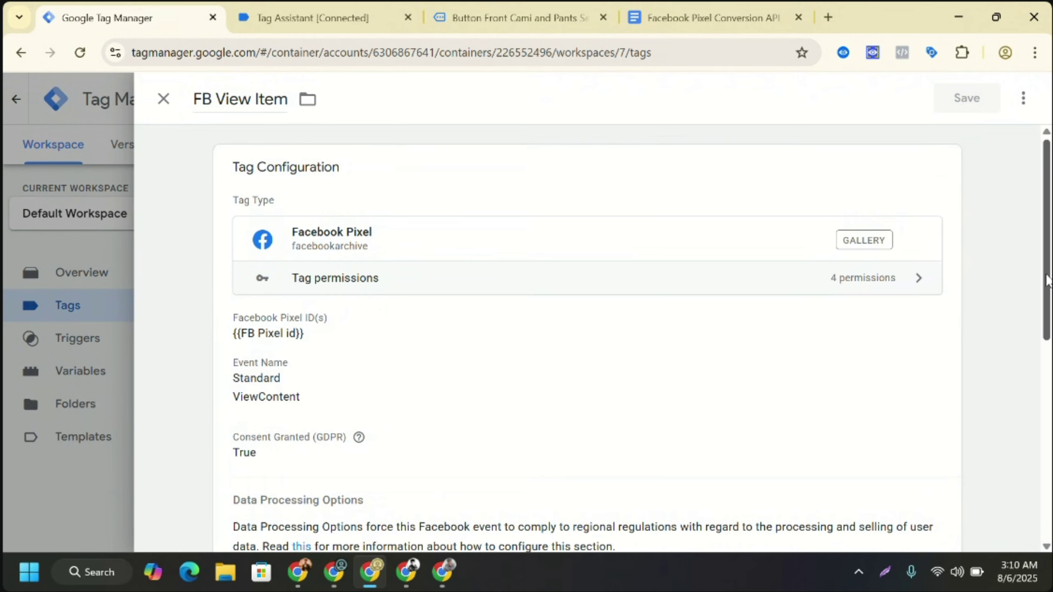
{"action": "left_click_drag", "start_coordinate": [1047, 280], "coordinate": [1045, 502]}
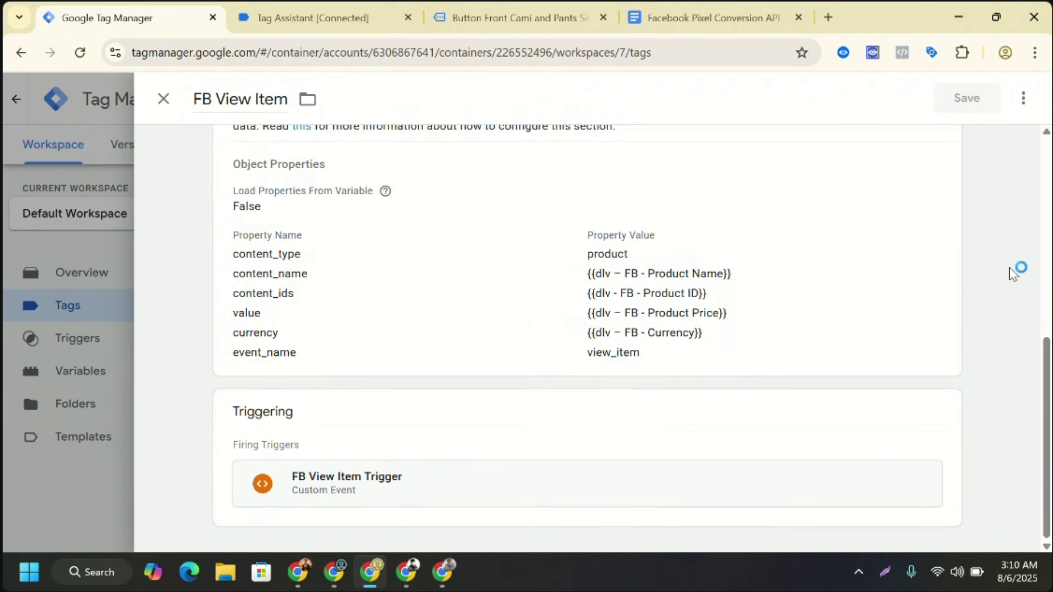
- Review the object properties and firing trigger of FB - Add to Cart - Tag in the freelance2successbd container, and close the tag
{"action": "left_click", "coordinate": [513, 494]}
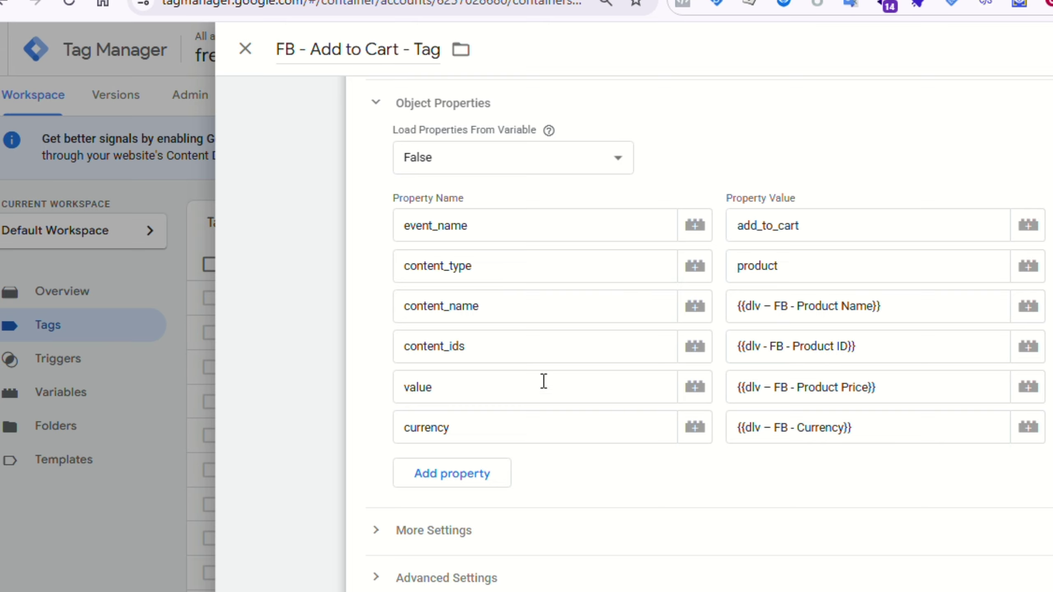
{"action": "scroll", "coordinate": [543, 381], "scroll_direction": "down", "scroll_amount": 4}
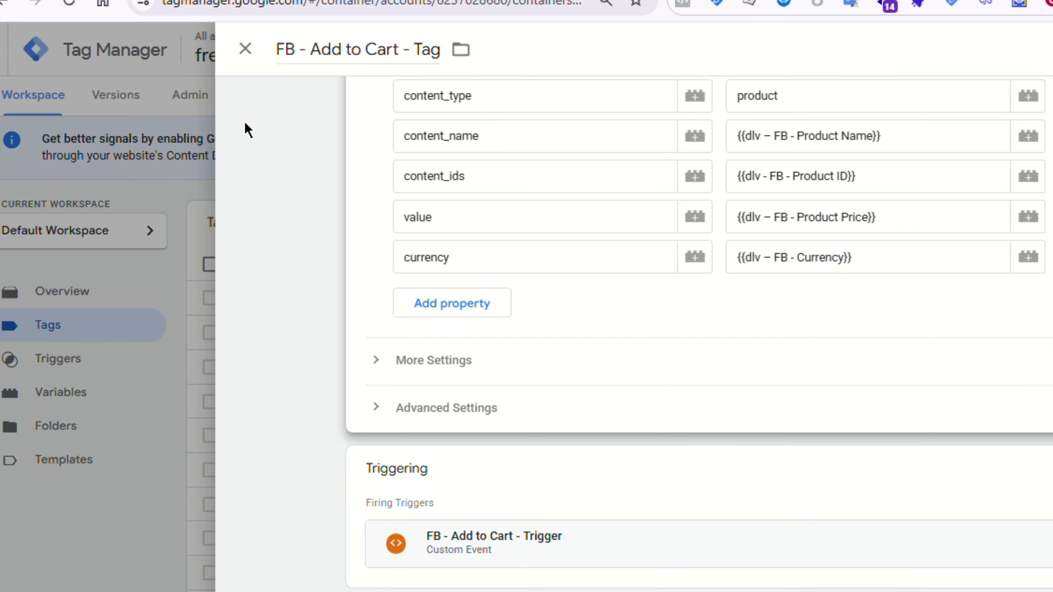
{"action": "left_click", "coordinate": [245, 49]}
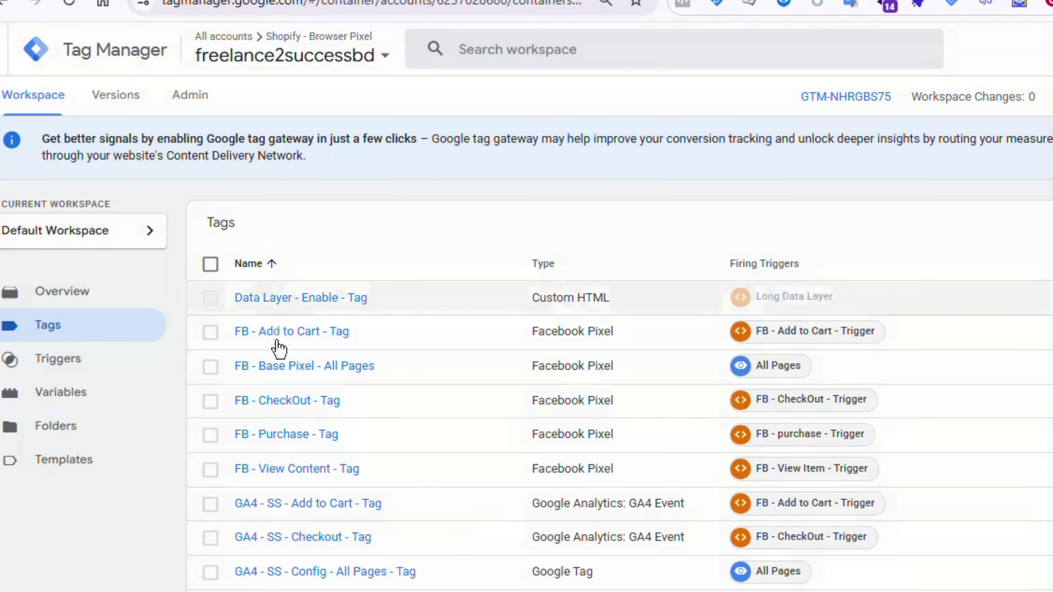
- Open FB - View Content - Tag, review its pixel ID, event and object properties, and open its FB - View Item - Trigger
{"action": "left_click", "coordinate": [321, 470]}
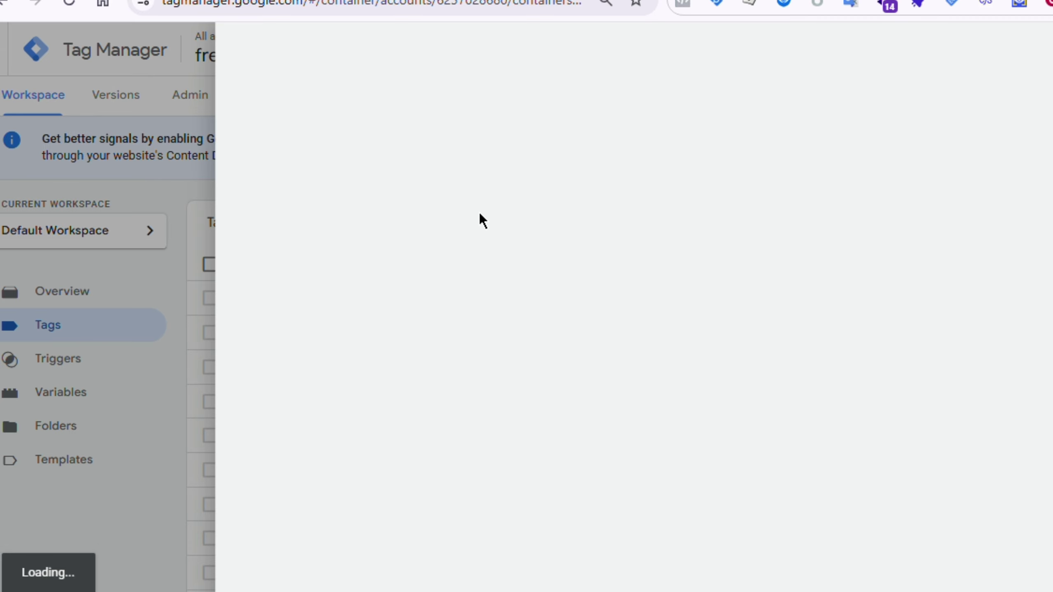
{"action": "scroll", "coordinate": [539, 414], "scroll_direction": "down", "scroll_amount": 6}
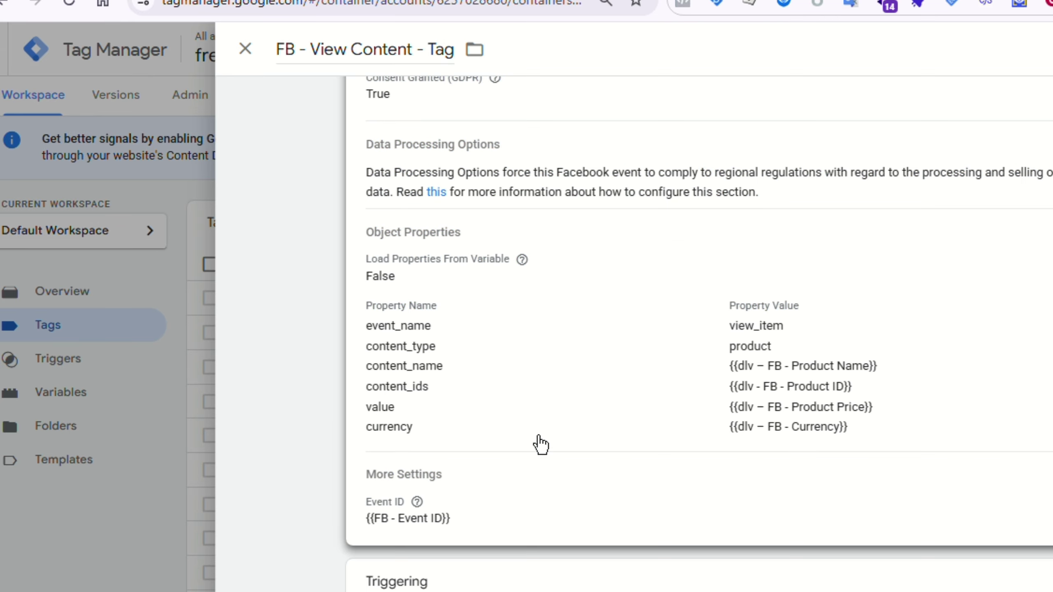
{"action": "left_click", "coordinate": [555, 408]}
{"action": "scroll", "coordinate": [548, 396], "scroll_direction": "down", "scroll_amount": 2}
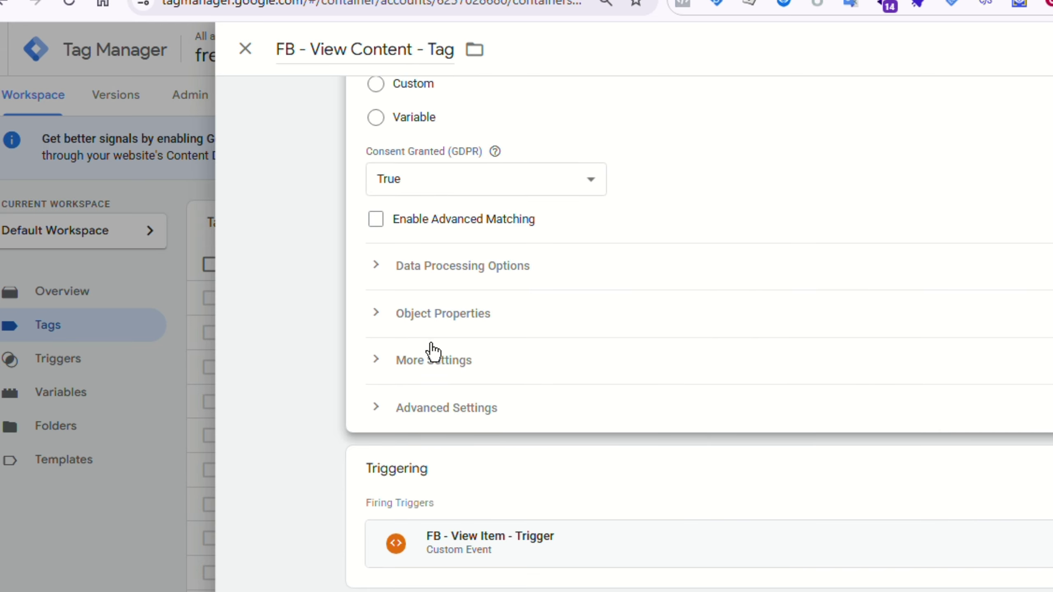
{"action": "scroll", "coordinate": [427, 302], "scroll_direction": "up", "scroll_amount": 6}
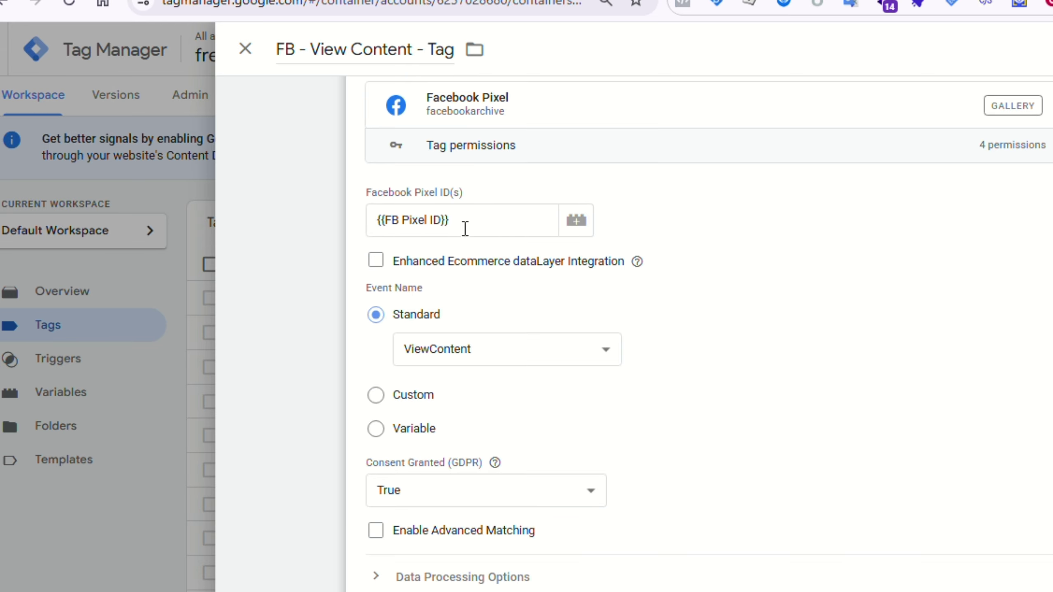
{"action": "scroll", "coordinate": [483, 266], "scroll_direction": "down", "scroll_amount": 6}
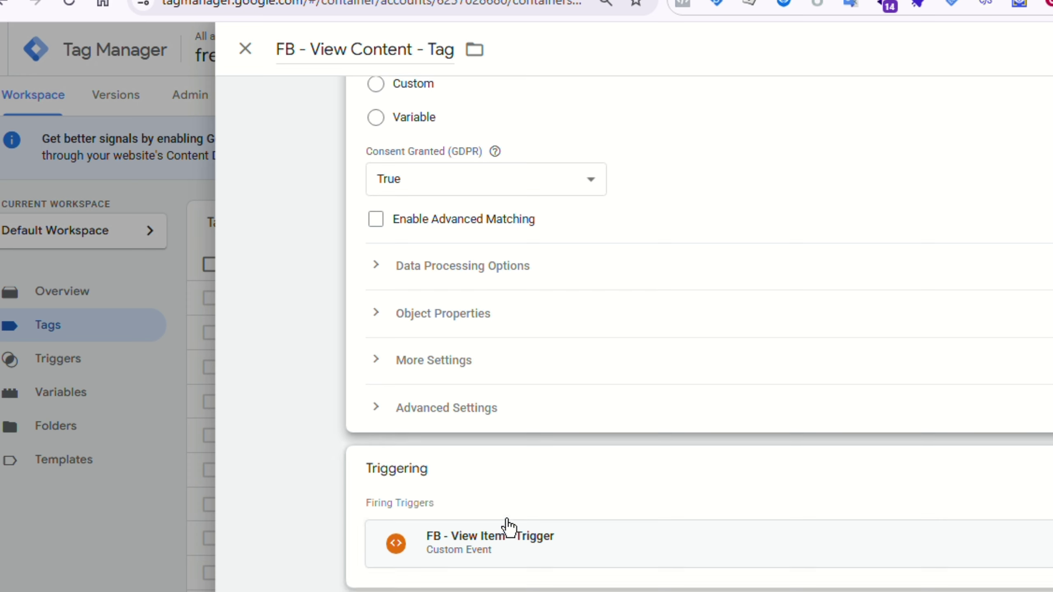
{"action": "left_click", "coordinate": [923, 477]}
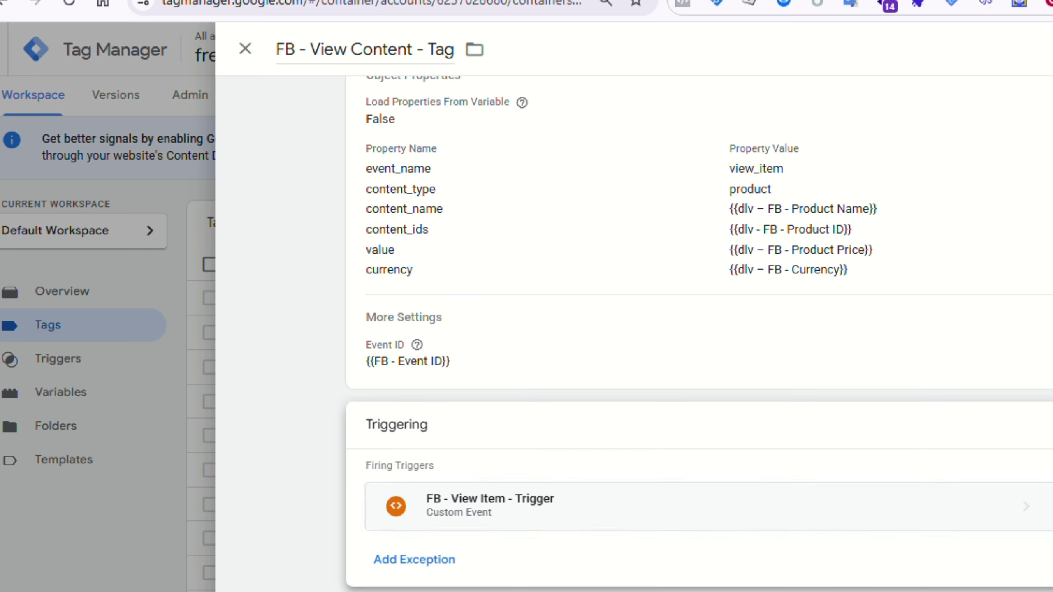
{"action": "left_click", "coordinate": [1026, 507]}
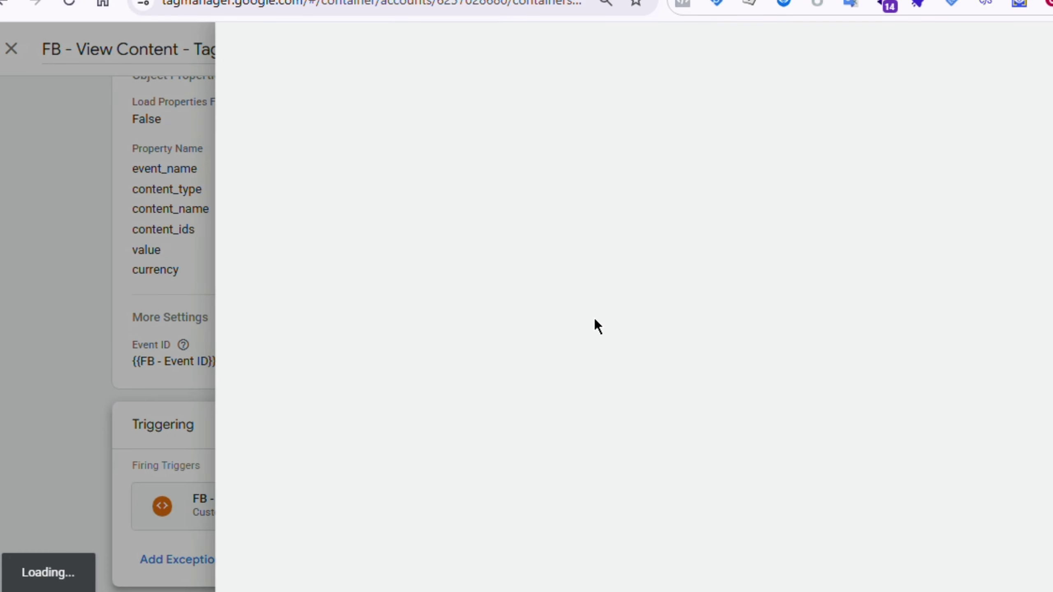
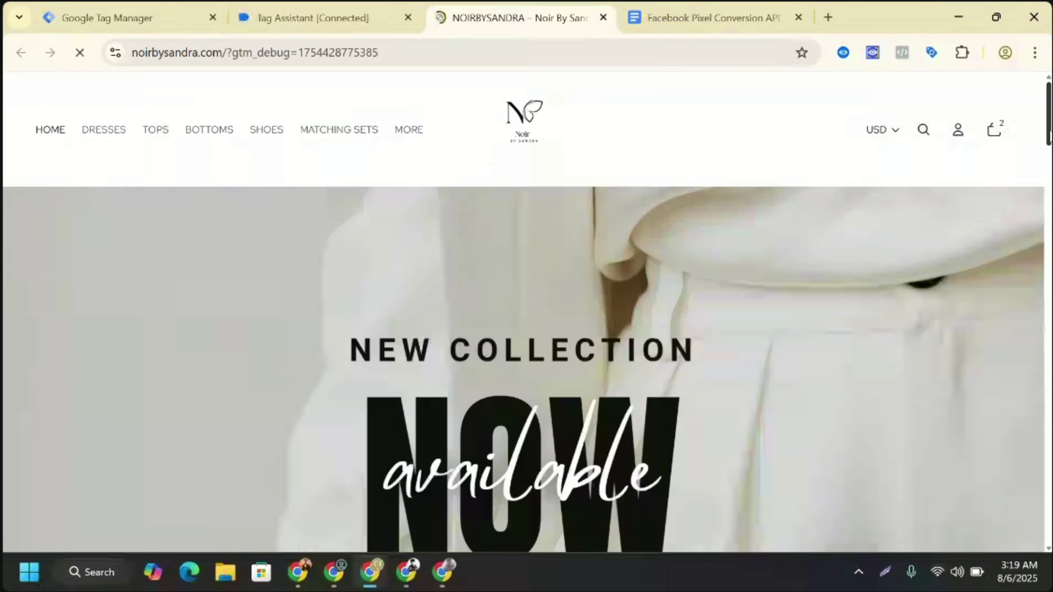
- Open the Lime Light Romper product page from the noirbysandra.com home page and check its pixel events with Meta Pixel Helper
{"action": "scroll", "coordinate": [526, 311], "scroll_direction": "down", "scroll_amount": 8}
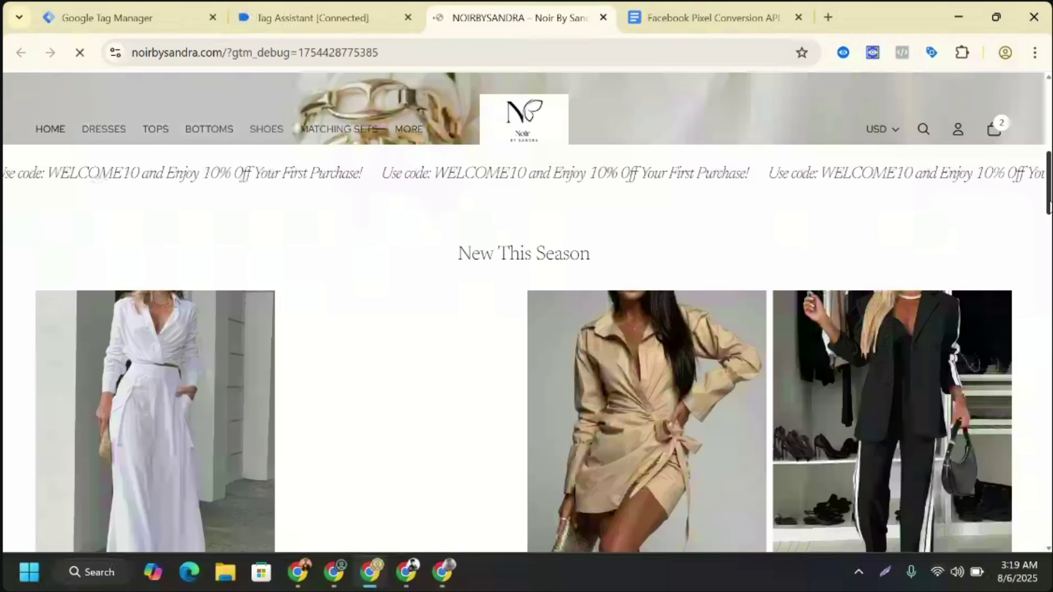
{"action": "scroll", "coordinate": [527, 311], "scroll_direction": "down", "scroll_amount": 10}
{"action": "scroll", "coordinate": [527, 311], "scroll_direction": "up", "scroll_amount": 5}
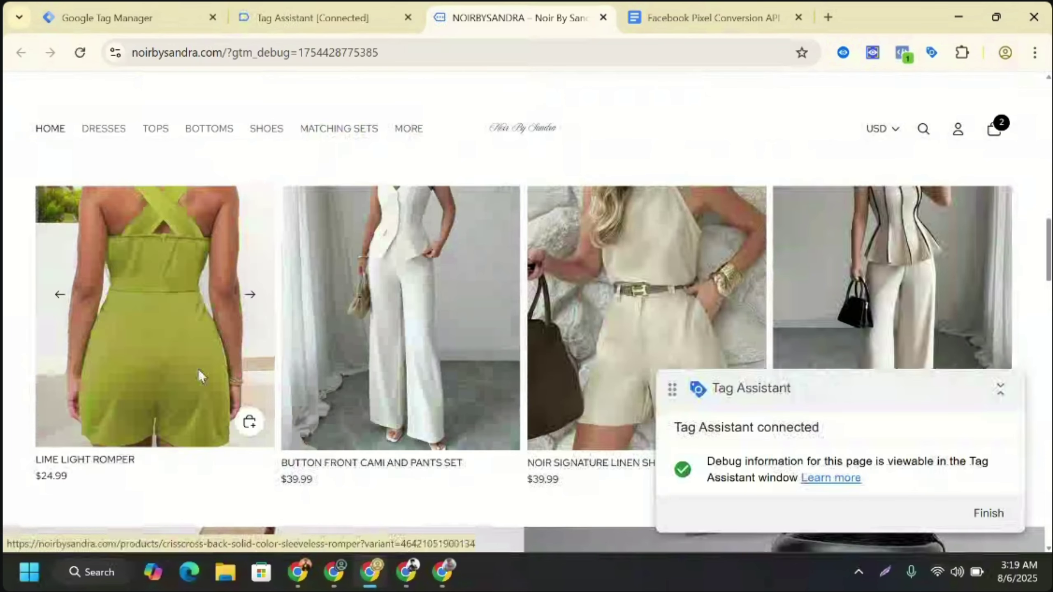
{"action": "left_click", "coordinate": [199, 368]}
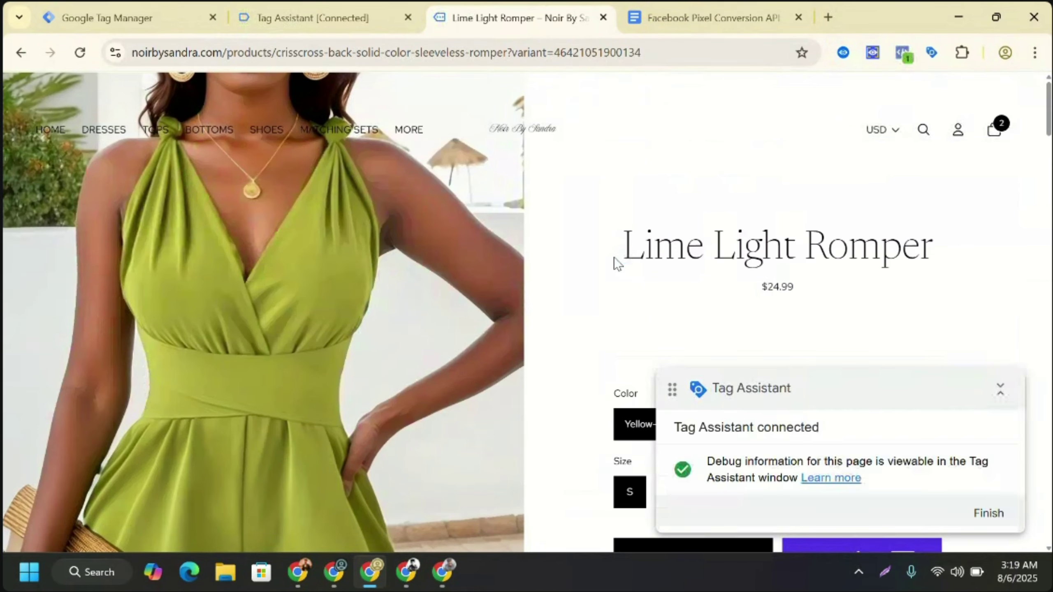
{"action": "left_click", "coordinate": [903, 53]}
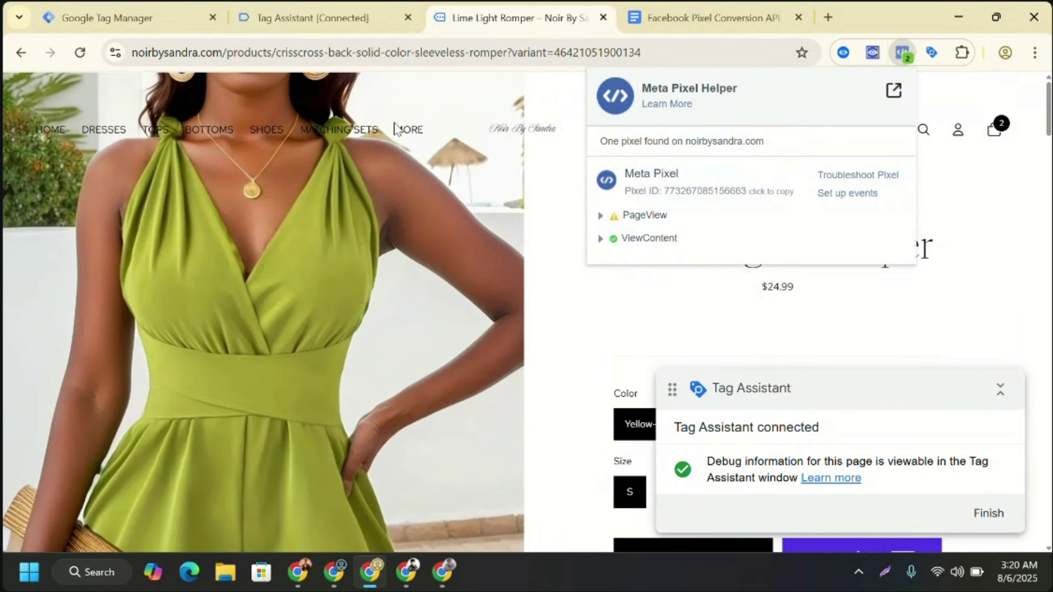
- Continue into the connected Tag Assistant session and review the fired and unfired tags in the summary
{"action": "left_click", "coordinate": [298, 6]}
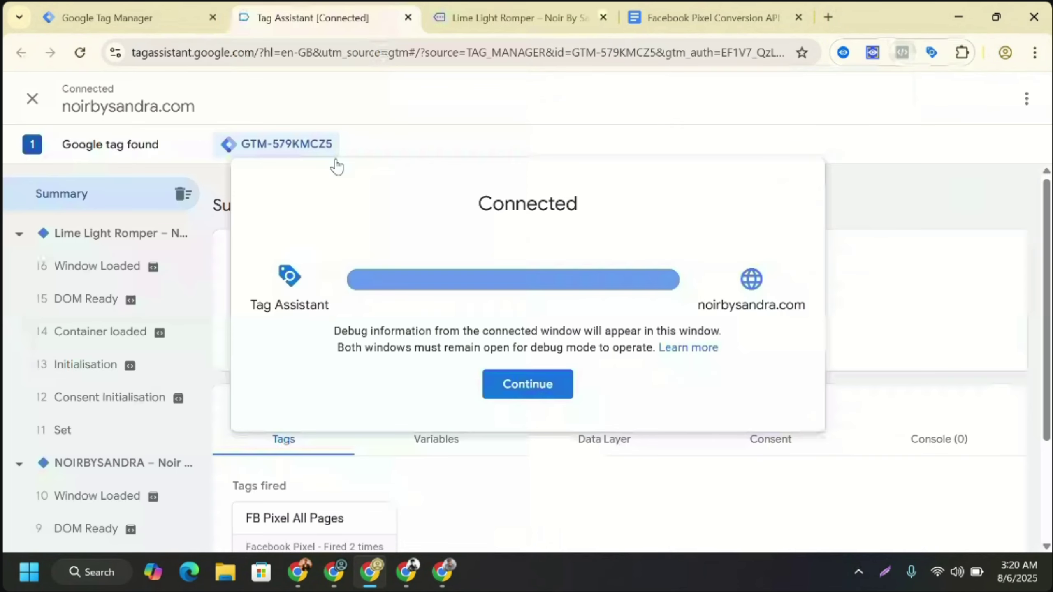
{"action": "left_click", "coordinate": [515, 398]}
{"action": "scroll", "coordinate": [906, 418], "scroll_direction": "down", "scroll_amount": 3}
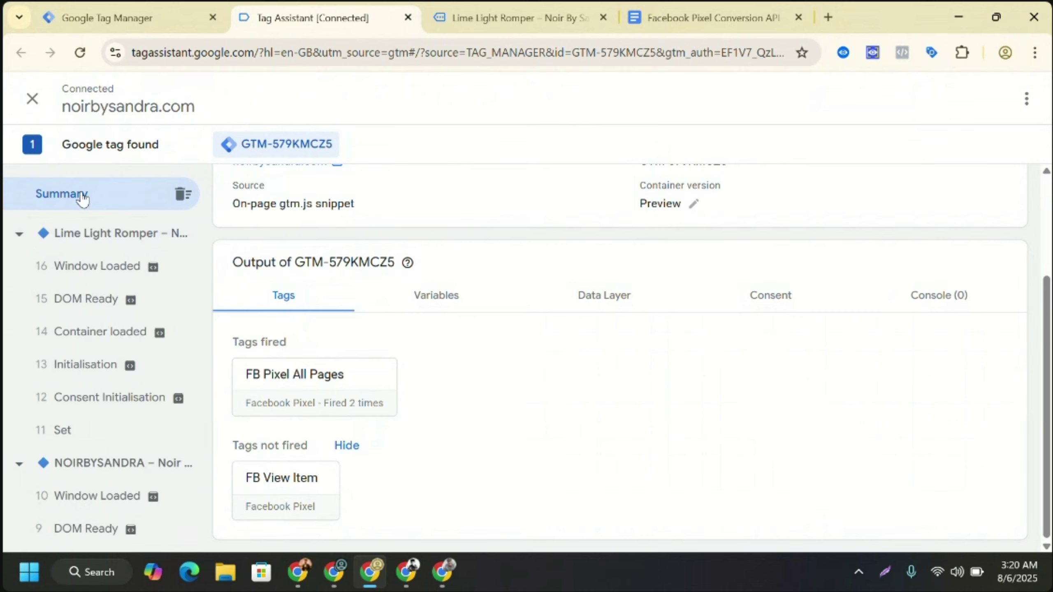
- Compare the fired tags for the Lime Light Romper page with those for its Window Loaded event
{"action": "left_click", "coordinate": [88, 248]}
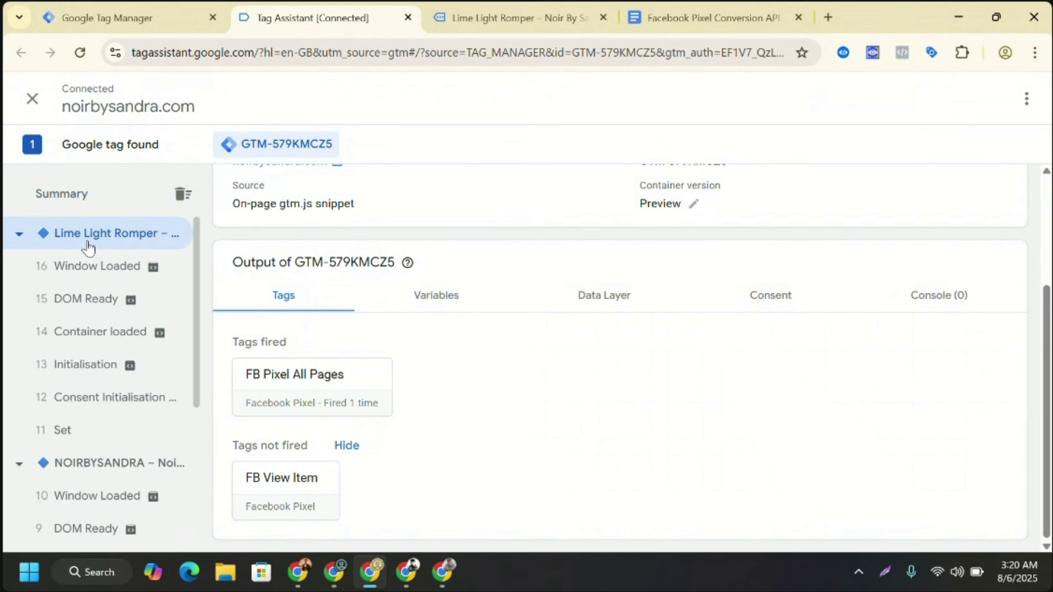
{"action": "left_click", "coordinate": [97, 267]}
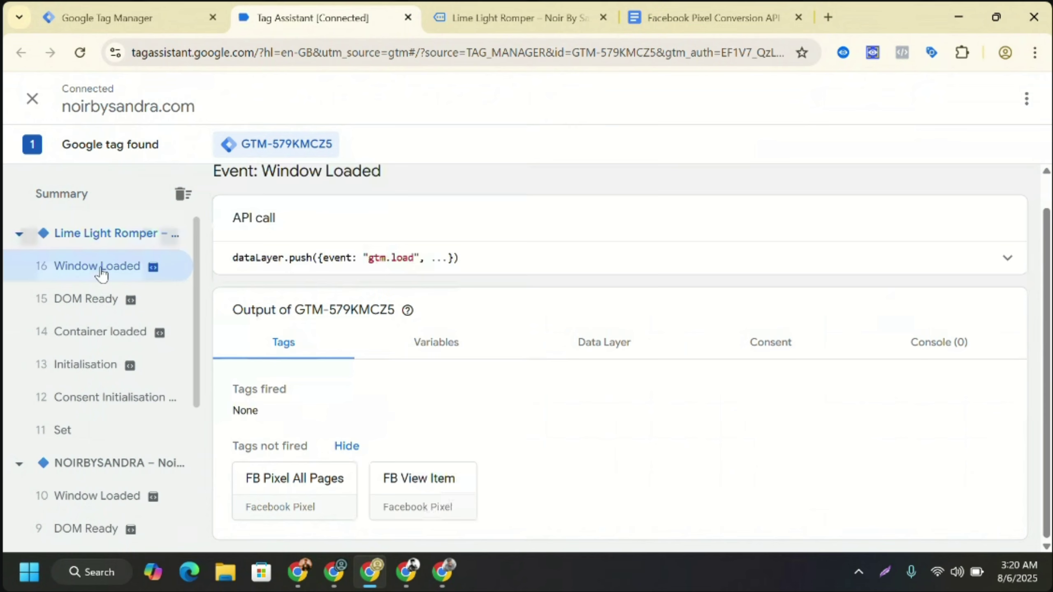
{"action": "left_click", "coordinate": [96, 247]}
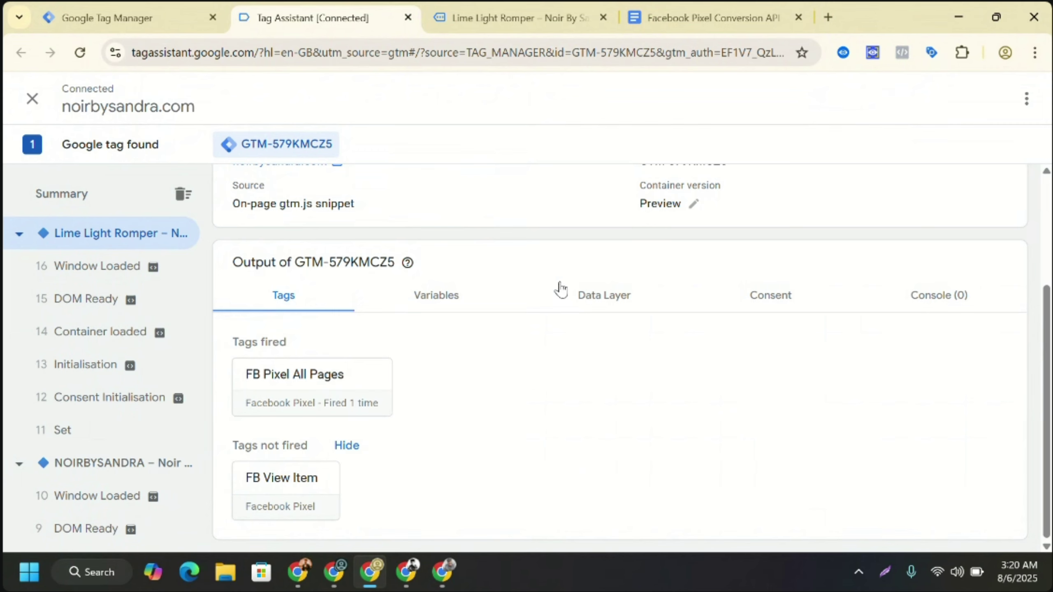
{"action": "scroll", "coordinate": [493, 245], "scroll_direction": "up", "scroll_amount": 2}
{"action": "scroll", "coordinate": [489, 259], "scroll_direction": "up", "scroll_amount": 2}
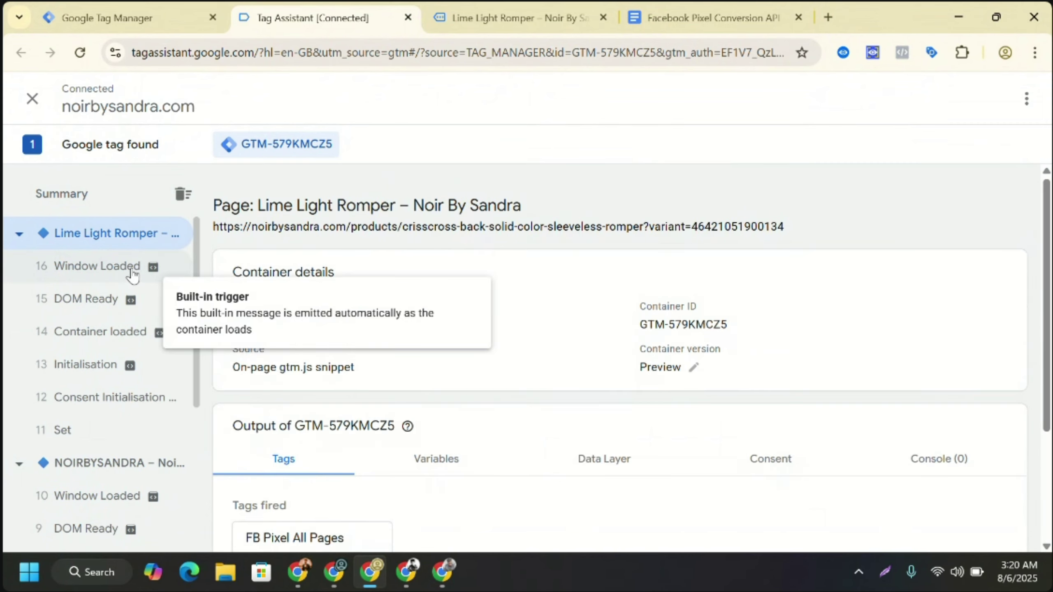
{"action": "left_click", "coordinate": [96, 269]}
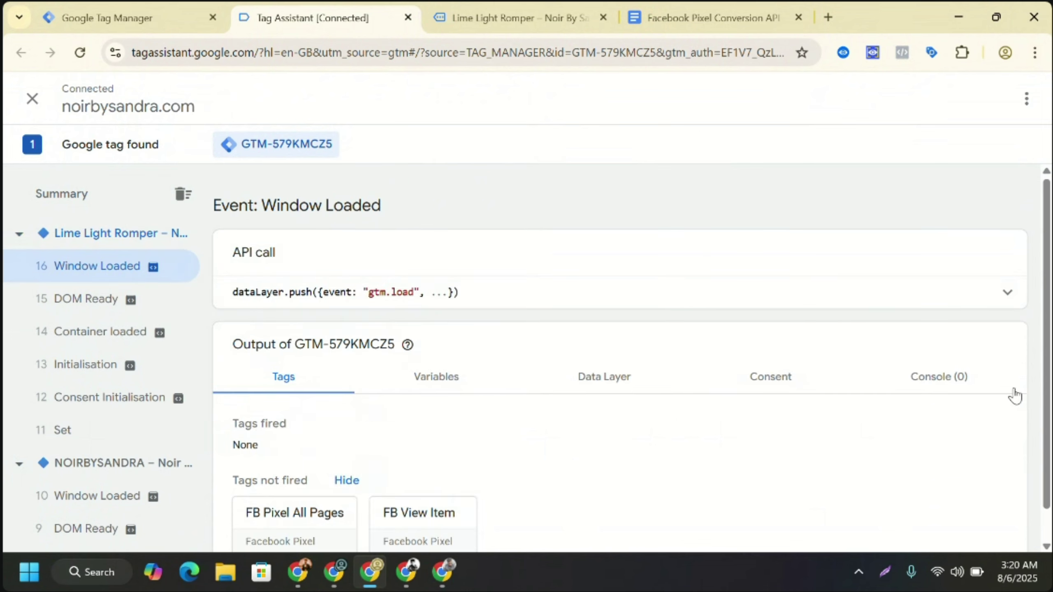
{"action": "scroll", "coordinate": [1049, 404], "scroll_direction": "down", "scroll_amount": 1}
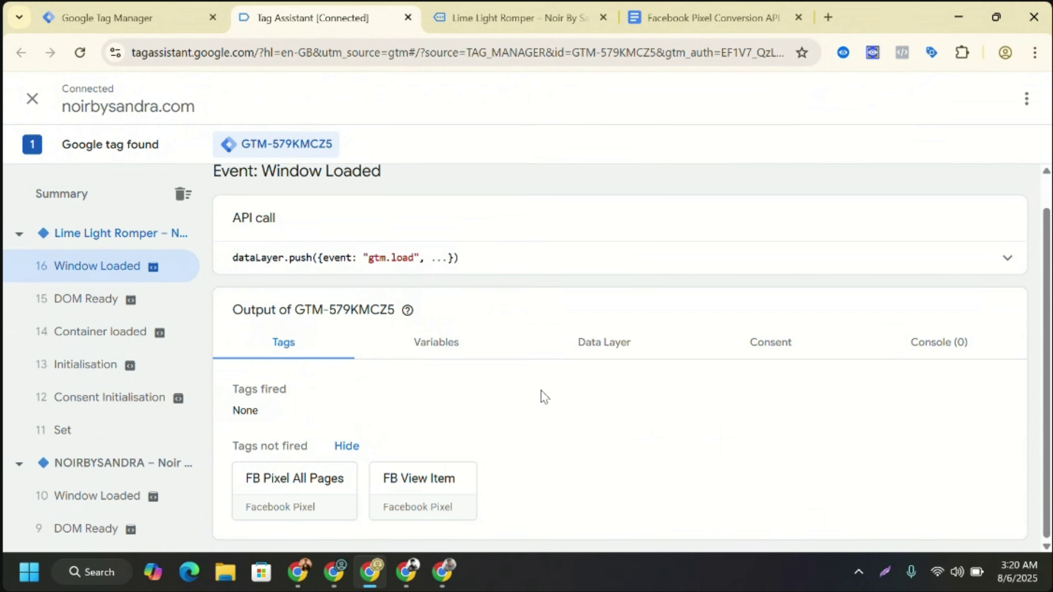
- Return to the noirbysandra.com container in Google Tag Manager and make a copy of the FB View Item tag
{"action": "left_click", "coordinate": [85, 19]}
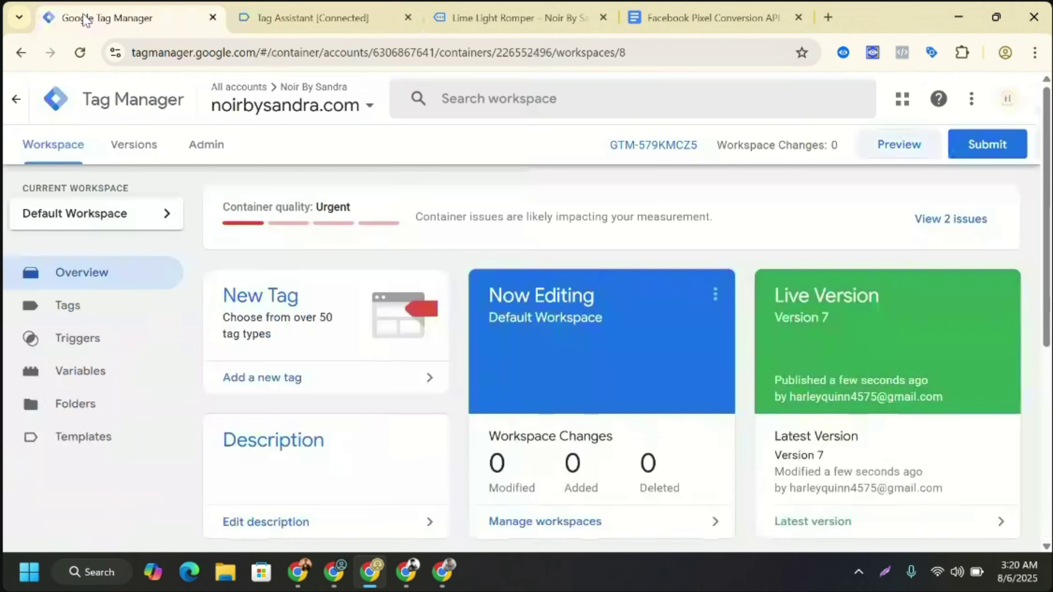
{"action": "left_click", "coordinate": [78, 318]}
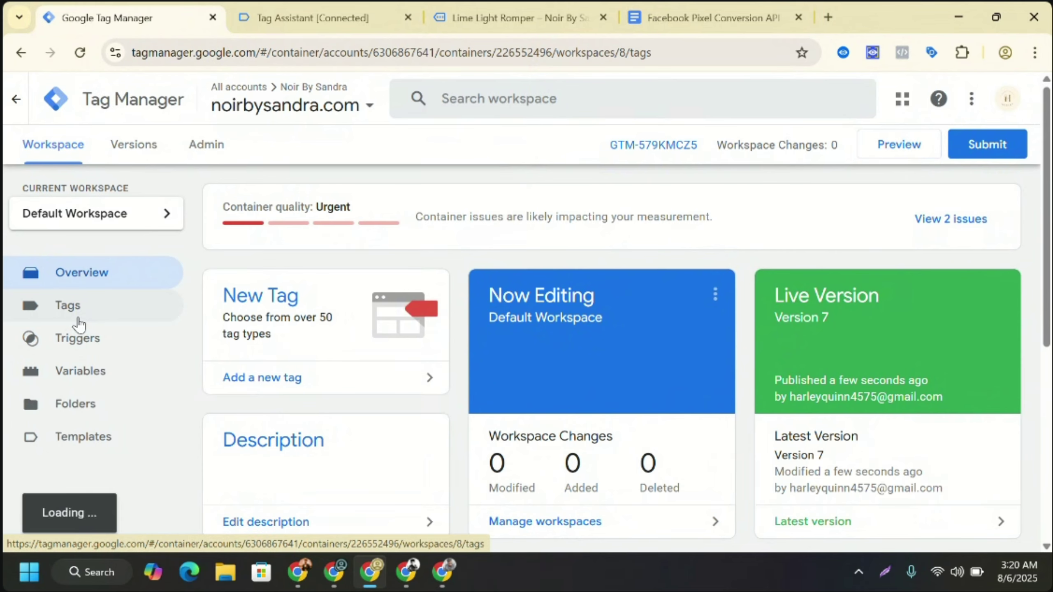
{"action": "left_click", "coordinate": [69, 313]}
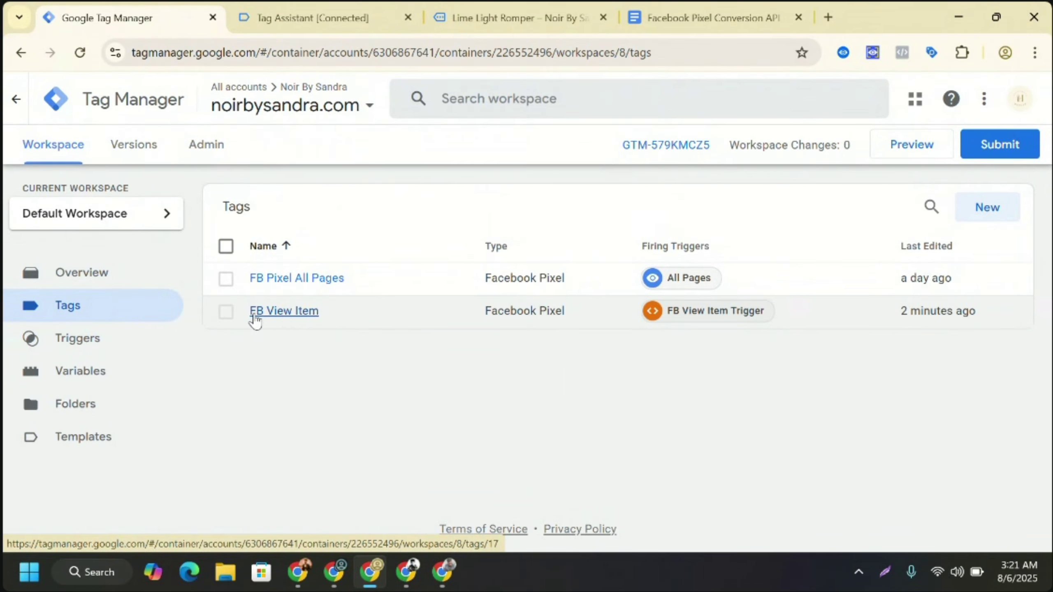
{"action": "left_click", "coordinate": [226, 311]}
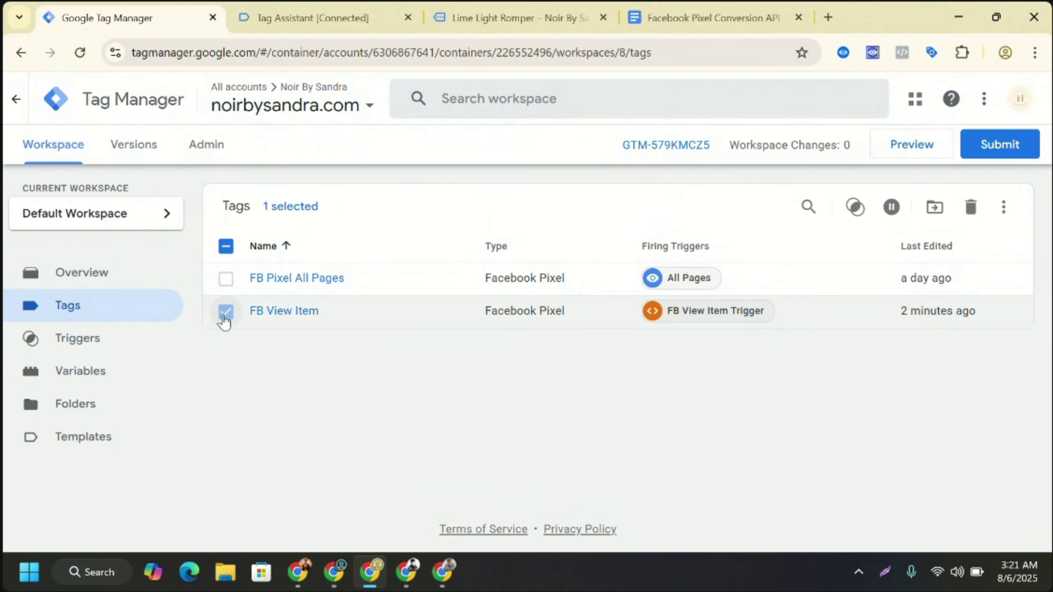
{"action": "left_click", "coordinate": [274, 319]}
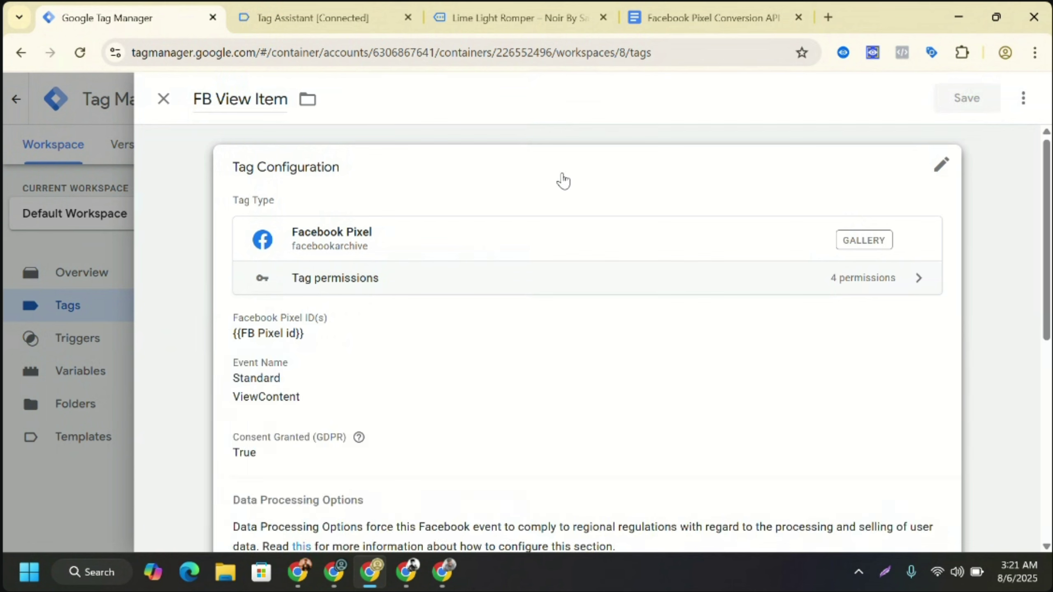
{"action": "left_click", "coordinate": [1023, 99]}
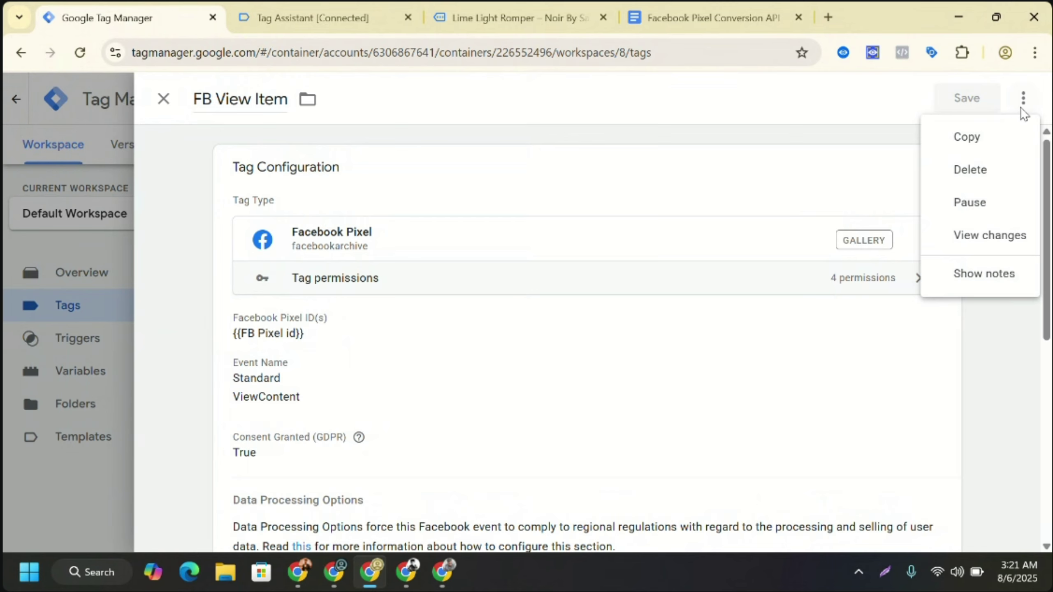
{"action": "left_click", "coordinate": [987, 139]}
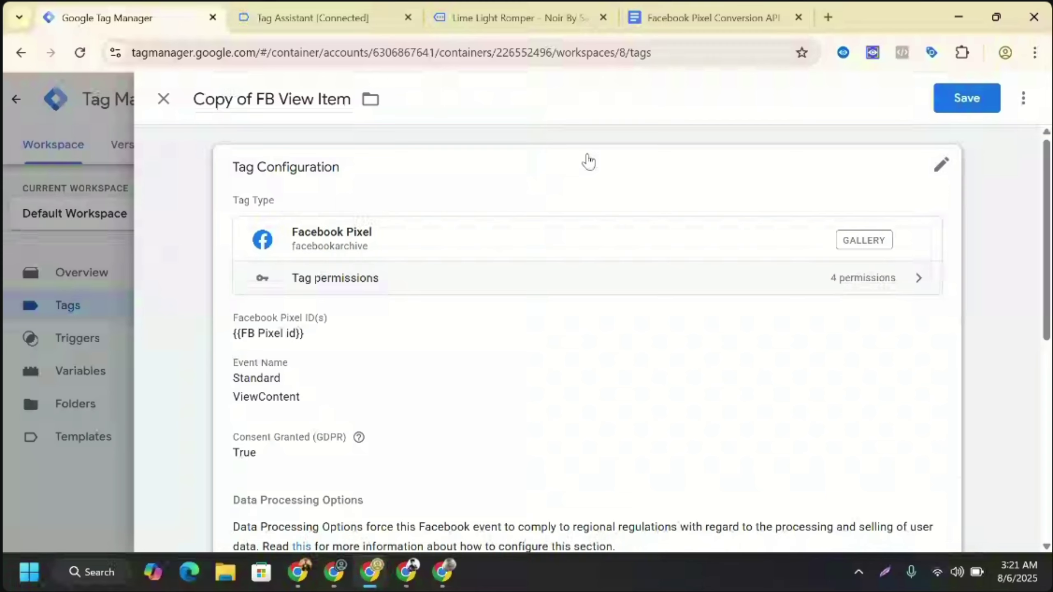
- Set the copied tag's standard event name to AddToCart
{"action": "left_click", "coordinate": [286, 399]}
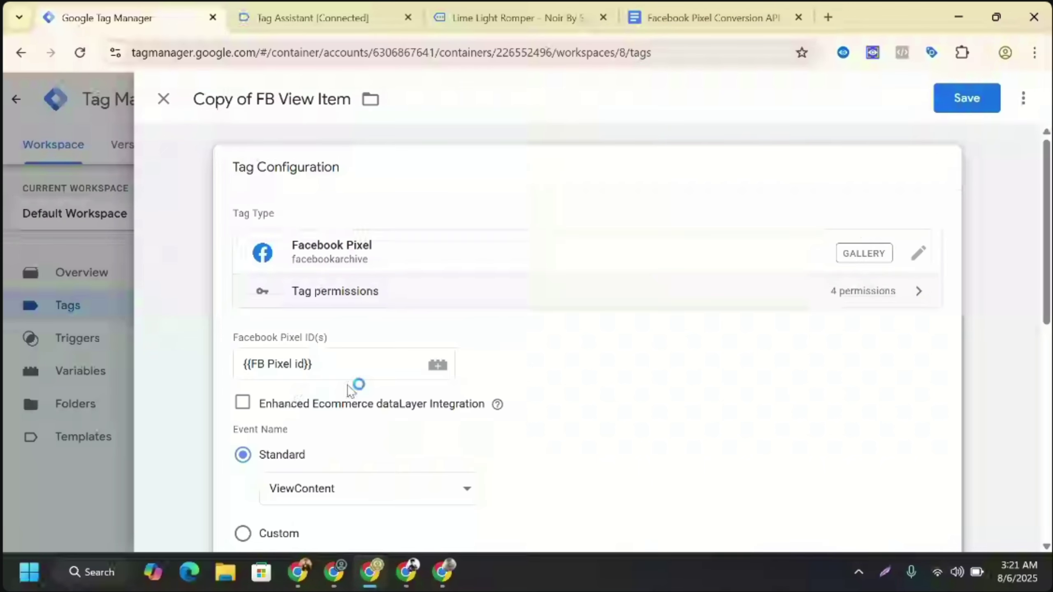
{"action": "left_click", "coordinate": [339, 493]}
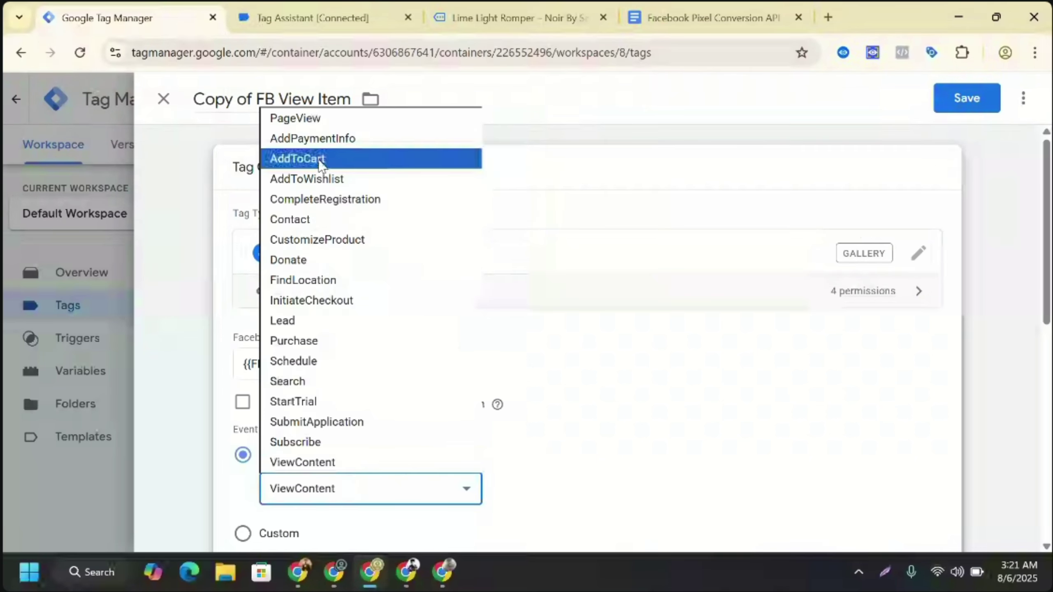
{"action": "left_click", "coordinate": [292, 160]}
- Open the copied tag's FB View Item Trigger and bring up its custom event configuration for editing
{"action": "scroll", "coordinate": [1048, 261], "scroll_direction": "down", "scroll_amount": 1}
{"action": "left_click_drag", "start_coordinate": [1048, 262], "coordinate": [1029, 439]}
{"action": "scroll", "coordinate": [611, 503], "scroll_direction": "down", "scroll_amount": 1}
{"action": "left_click", "coordinate": [610, 503]}
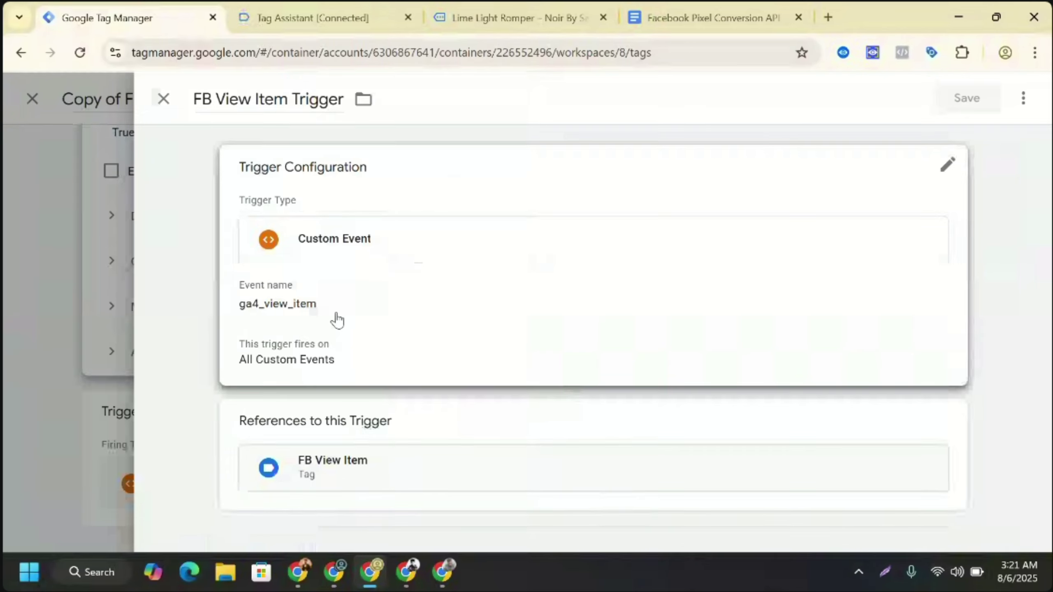
{"action": "left_click", "coordinate": [336, 318]}
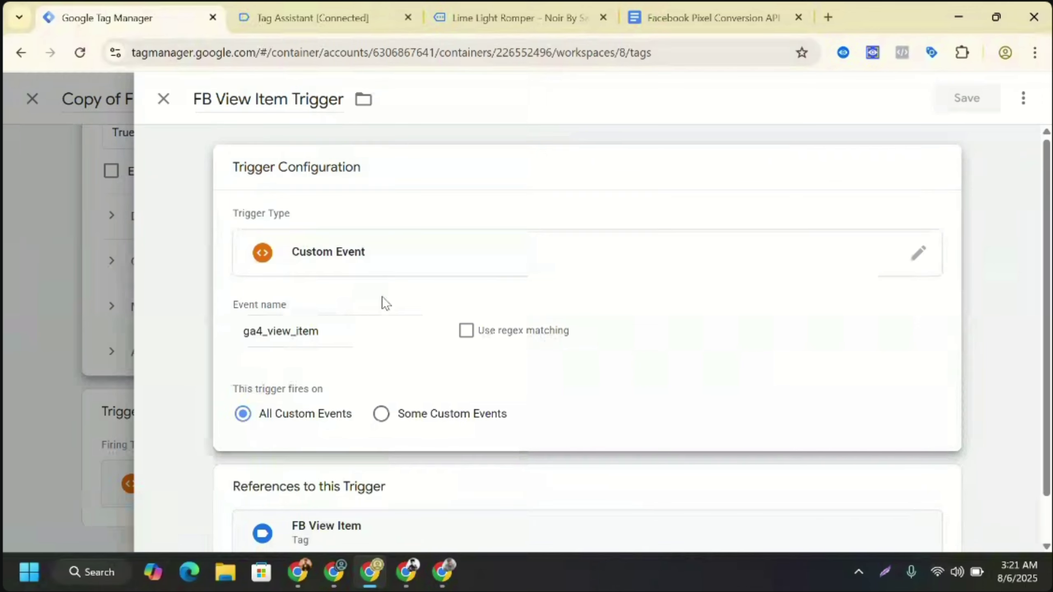
- On the store's Lime Light Romper page, add the romper to the cart and open the cart
{"action": "left_click", "coordinate": [340, 6]}
{"action": "left_click", "coordinate": [487, 7]}
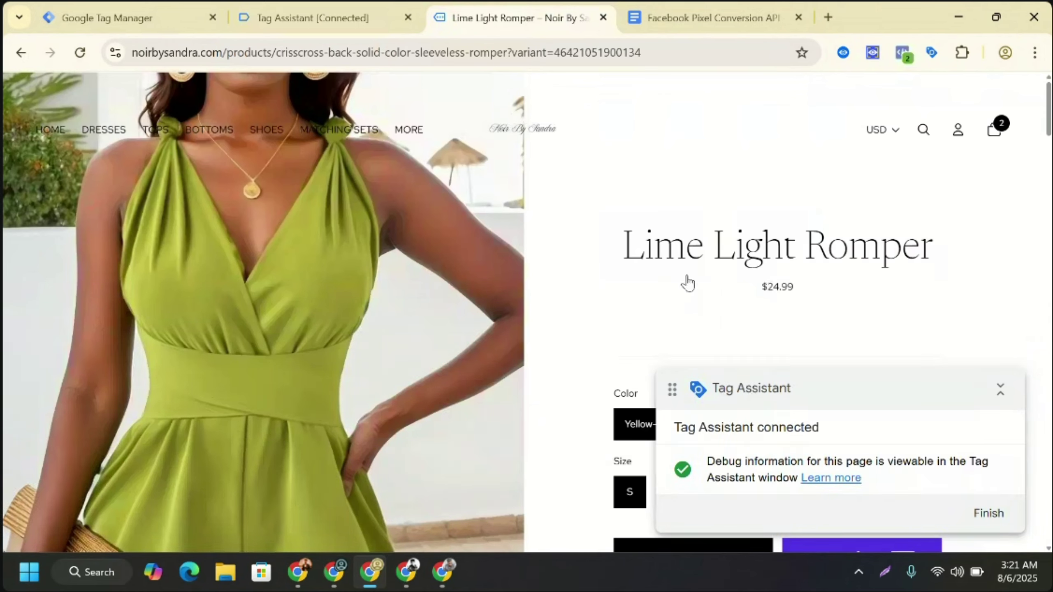
{"action": "left_click_drag", "start_coordinate": [1049, 137], "coordinate": [1049, 295]}
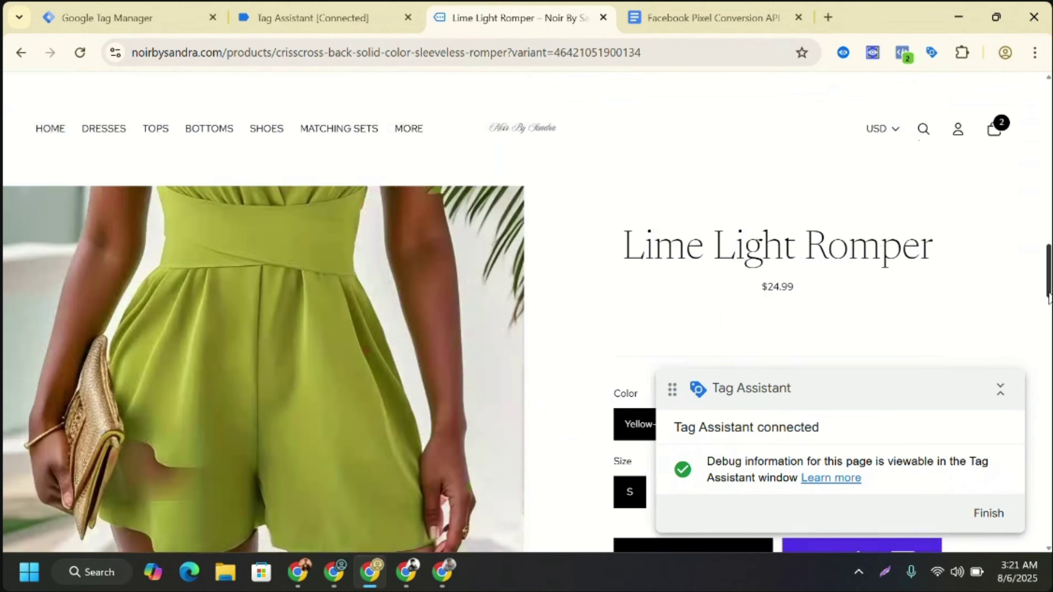
{"action": "left_click_drag", "start_coordinate": [1049, 296], "coordinate": [1049, 364]}
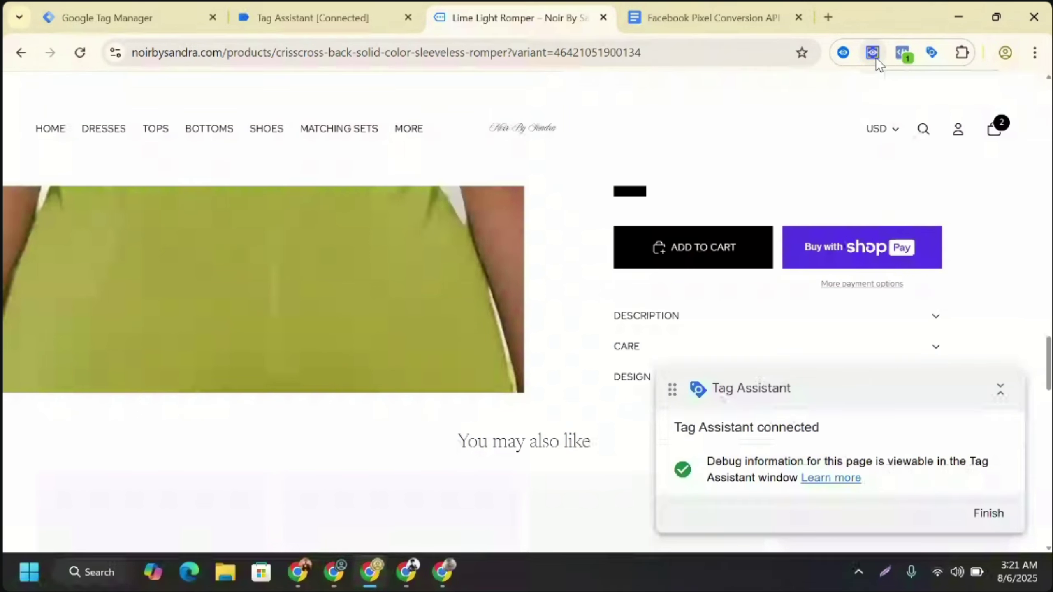
{"action": "left_click", "coordinate": [873, 53]}
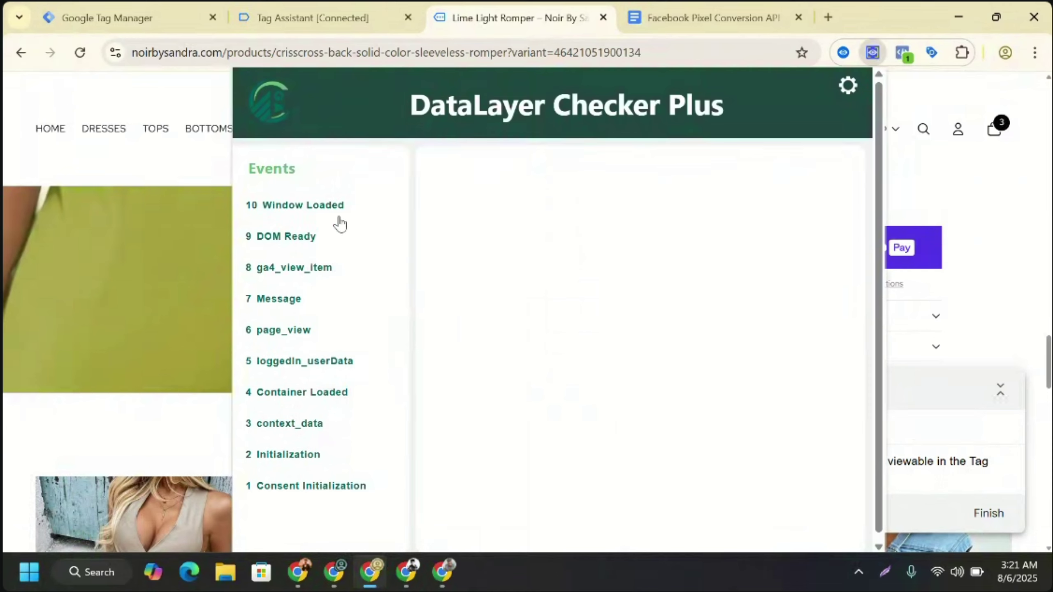
{"action": "left_click", "coordinate": [994, 137]}
{"action": "left_click", "coordinate": [993, 135]}
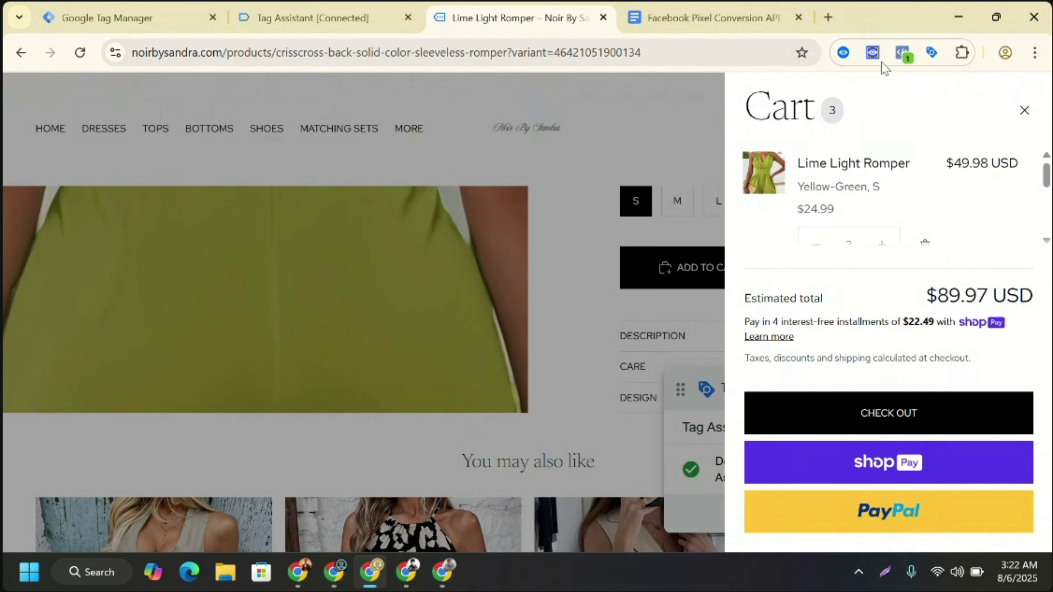
- Open the ga4_add_to_cart event in DataLayer Checker Plus and copy its event name
{"action": "left_click", "coordinate": [873, 53]}
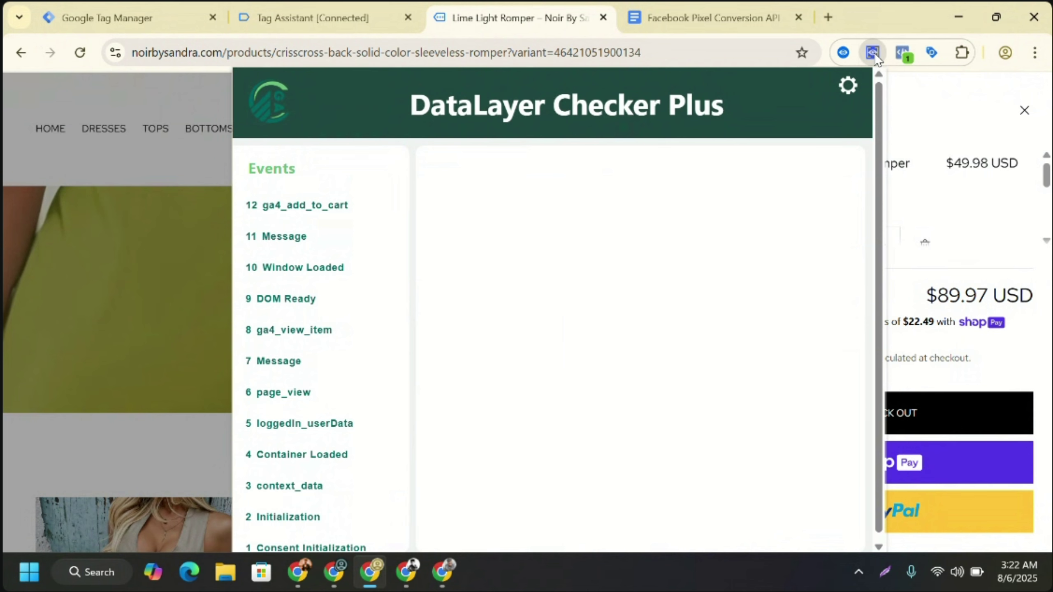
{"action": "left_click", "coordinate": [307, 209]}
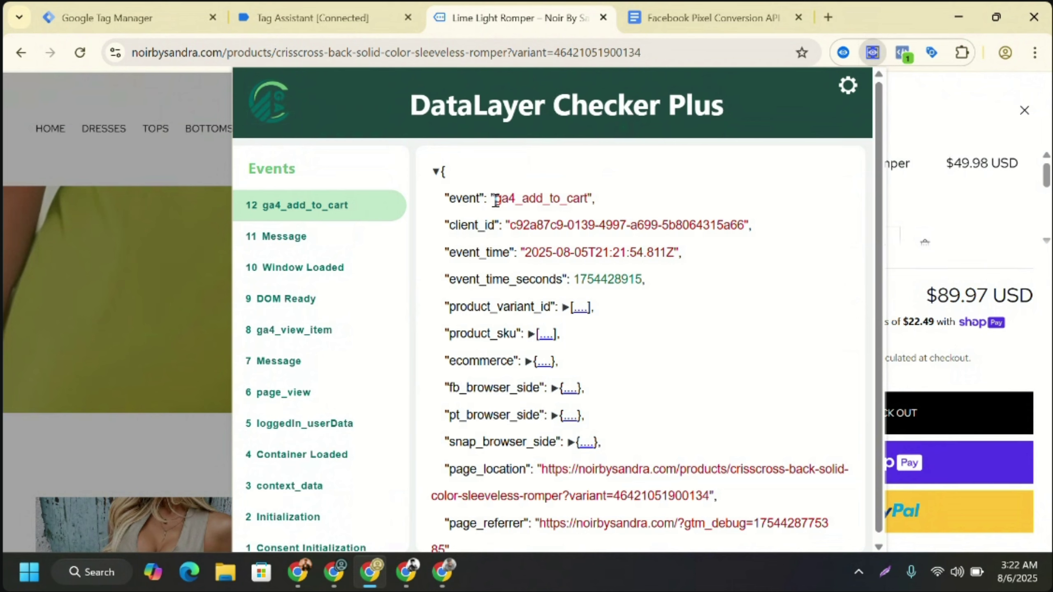
{"action": "double_click", "coordinate": [535, 203]}
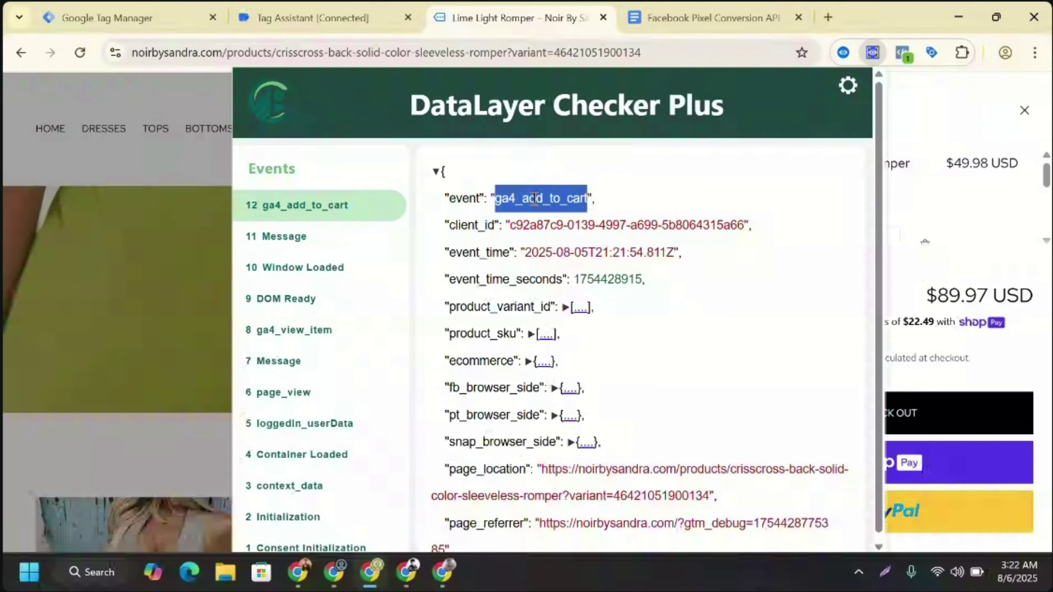
{"action": "right_click", "coordinate": [534, 202]}
{"action": "left_click", "coordinate": [566, 218]}
- Return to the FB View Item Trigger in Tag Manager and replace its event name with the copied ga4_add_to_cart
{"action": "left_click", "coordinate": [270, 11]}
{"action": "left_click", "coordinate": [42, 8]}
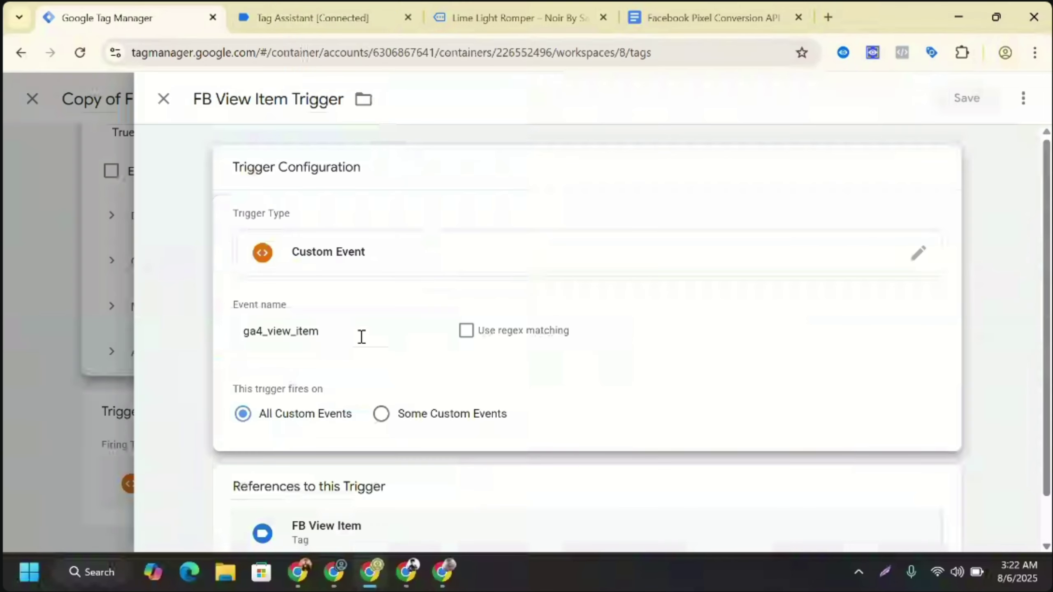
{"action": "left_click", "coordinate": [370, 338]}
{"action": "double_click", "coordinate": [370, 339]}
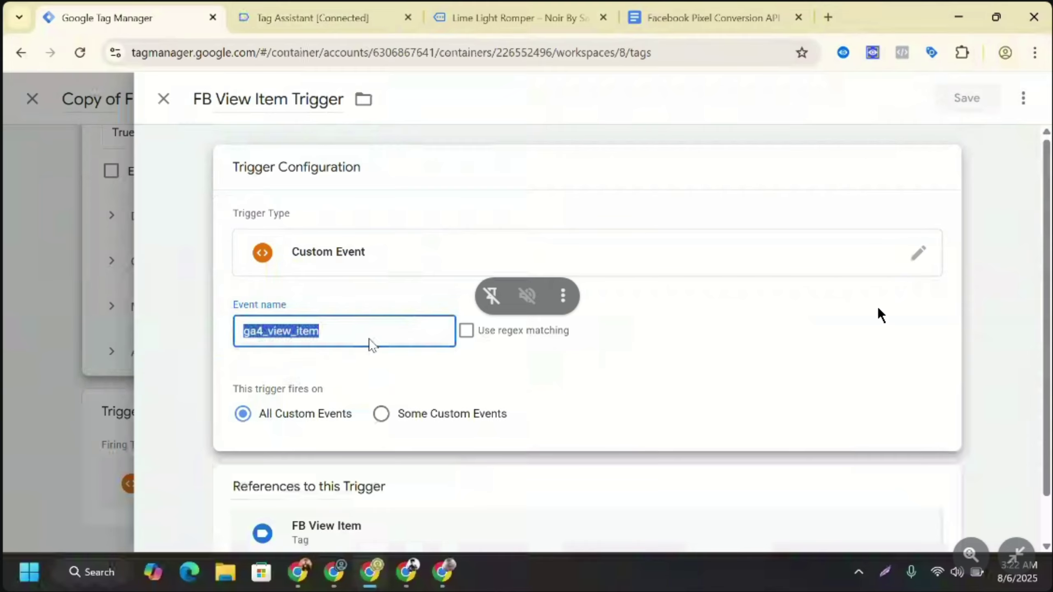
{"action": "right_click", "coordinate": [370, 338]}
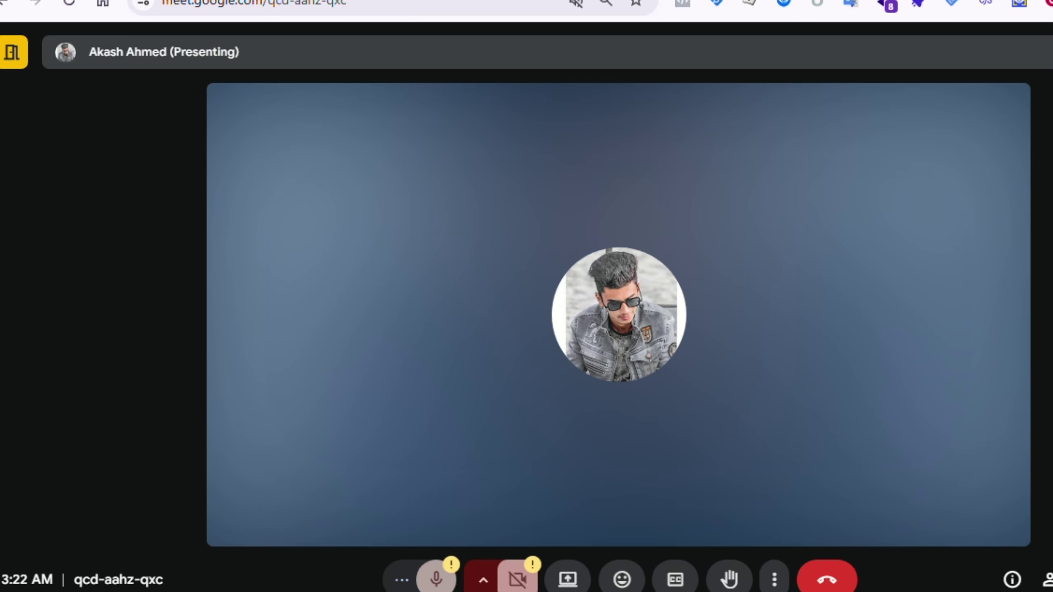
- Switch to the freelance2successbd container, close its FB - View Content - Tag and open FB - Add to Cart - Tag
{"action": "left_click", "coordinate": [187, 20]}
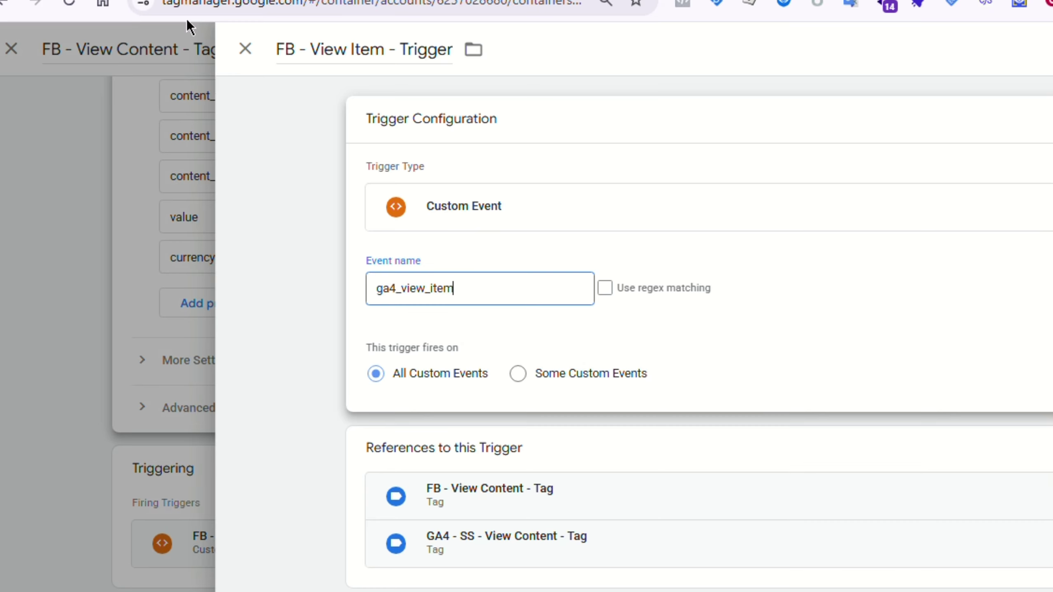
{"action": "left_click", "coordinate": [245, 49]}
{"action": "scroll", "coordinate": [452, 312], "scroll_direction": "up", "scroll_amount": 7}
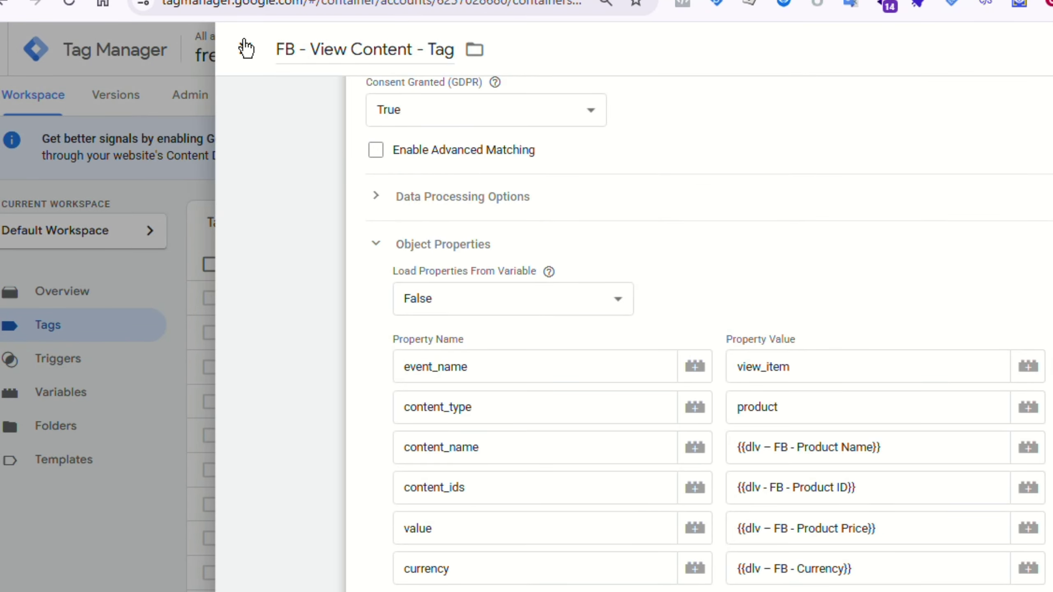
{"action": "left_click", "coordinate": [245, 48]}
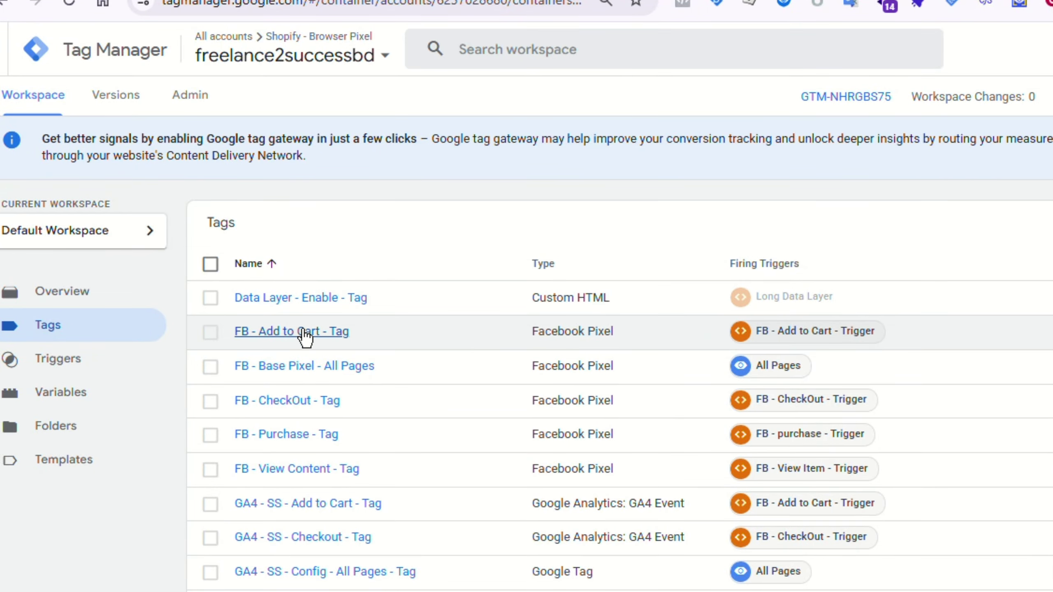
{"action": "left_click", "coordinate": [306, 334]}
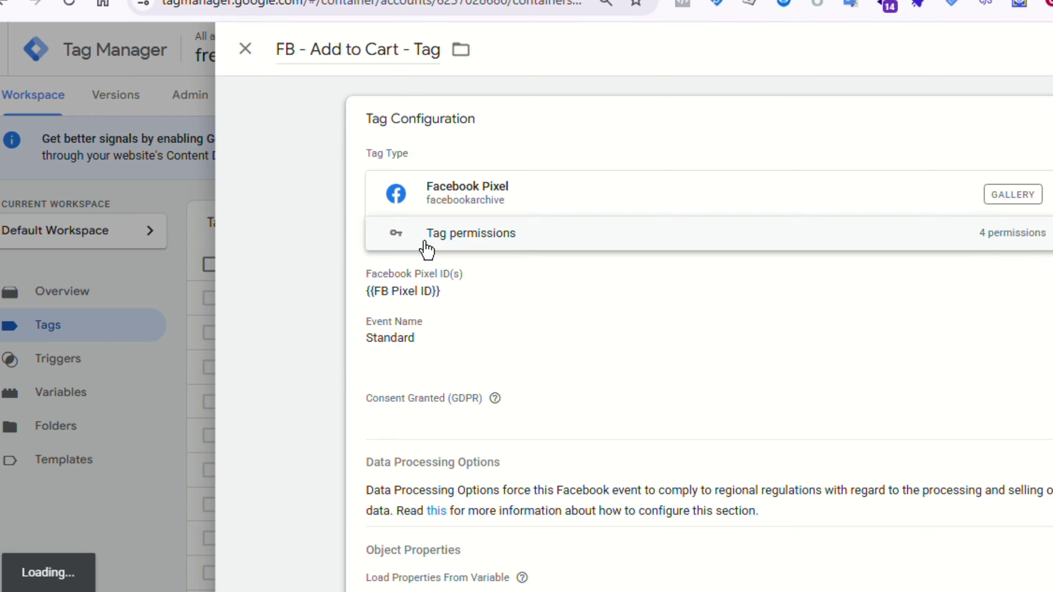
- Examine the event name settings and the expanded object properties of FB - Add to Cart - Tag
{"action": "left_click", "coordinate": [452, 352]}
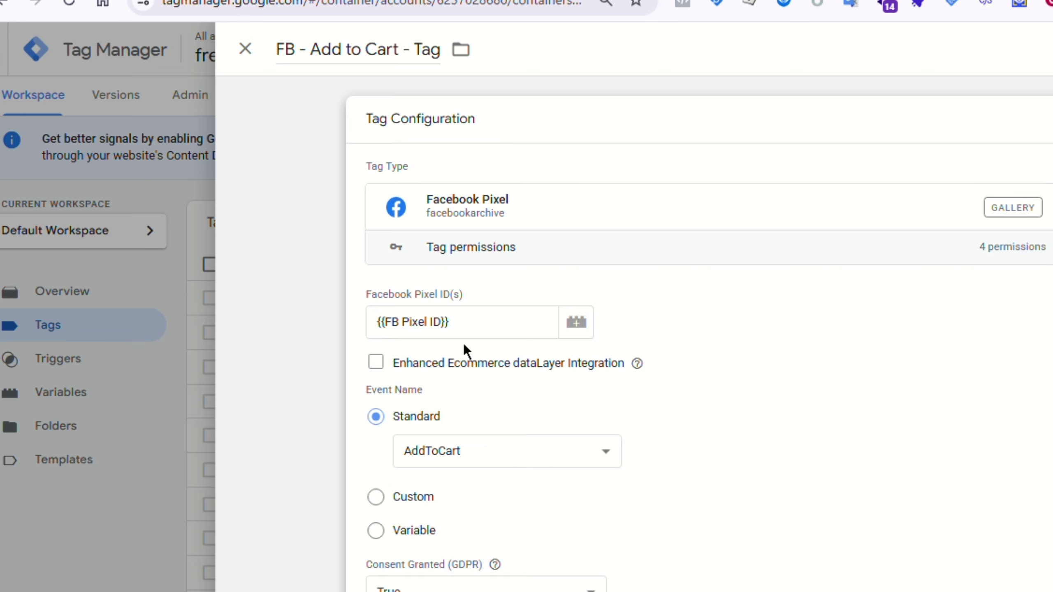
{"action": "scroll", "coordinate": [479, 334], "scroll_direction": "down", "scroll_amount": 3}
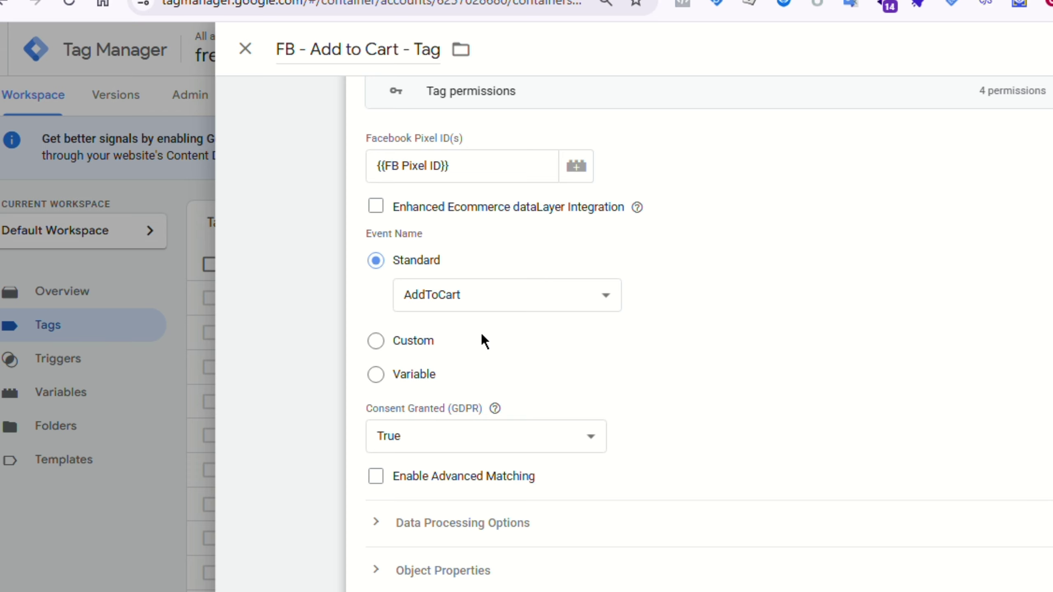
{"action": "scroll", "coordinate": [487, 334], "scroll_direction": "down", "scroll_amount": 5}
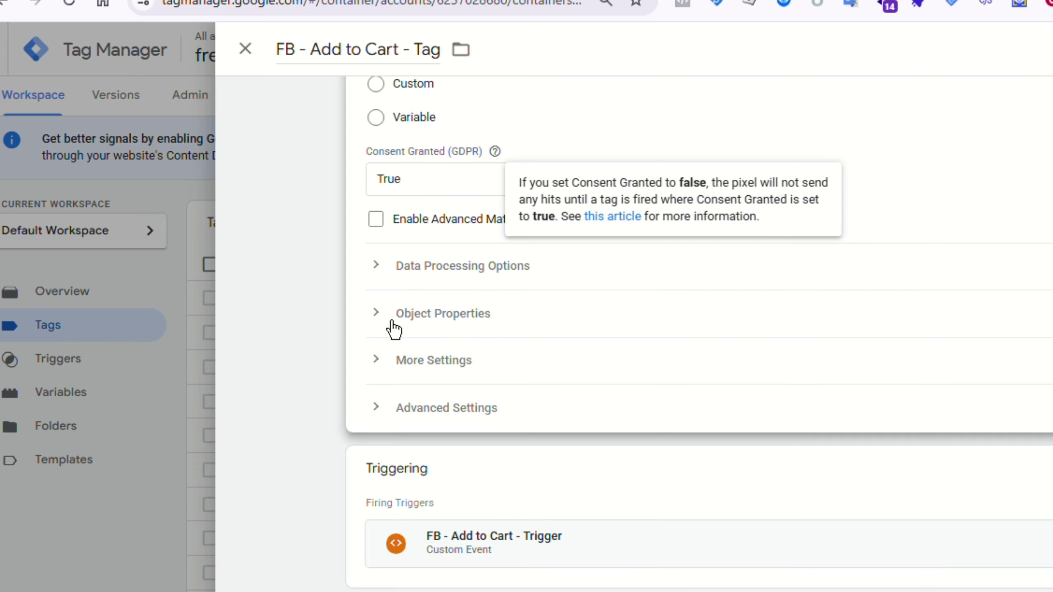
{"action": "left_click", "coordinate": [383, 317]}
{"action": "scroll", "coordinate": [668, 364], "scroll_direction": "down", "scroll_amount": 3}
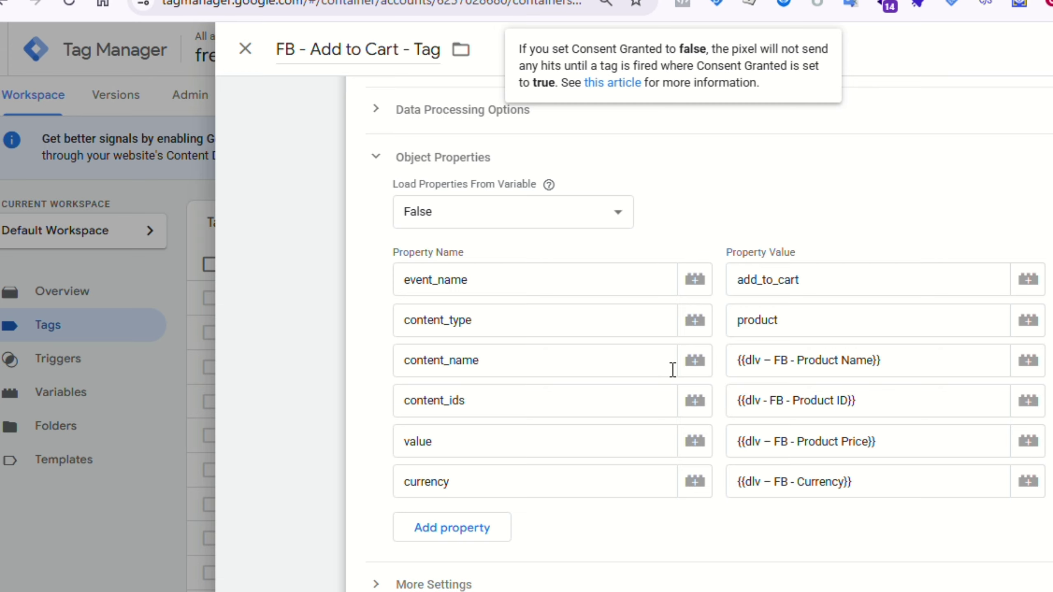
{"action": "scroll", "coordinate": [673, 369], "scroll_direction": "down", "scroll_amount": 5}
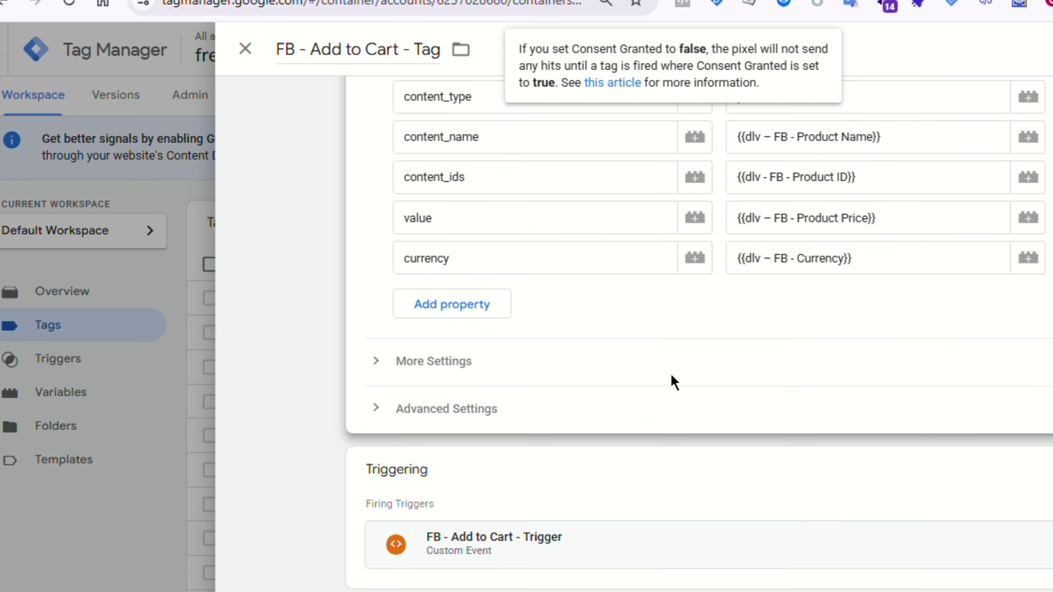
- Check the configuration of FB - Add to Cart - Trigger and return to the tag's settings
{"action": "left_click", "coordinate": [608, 545]}
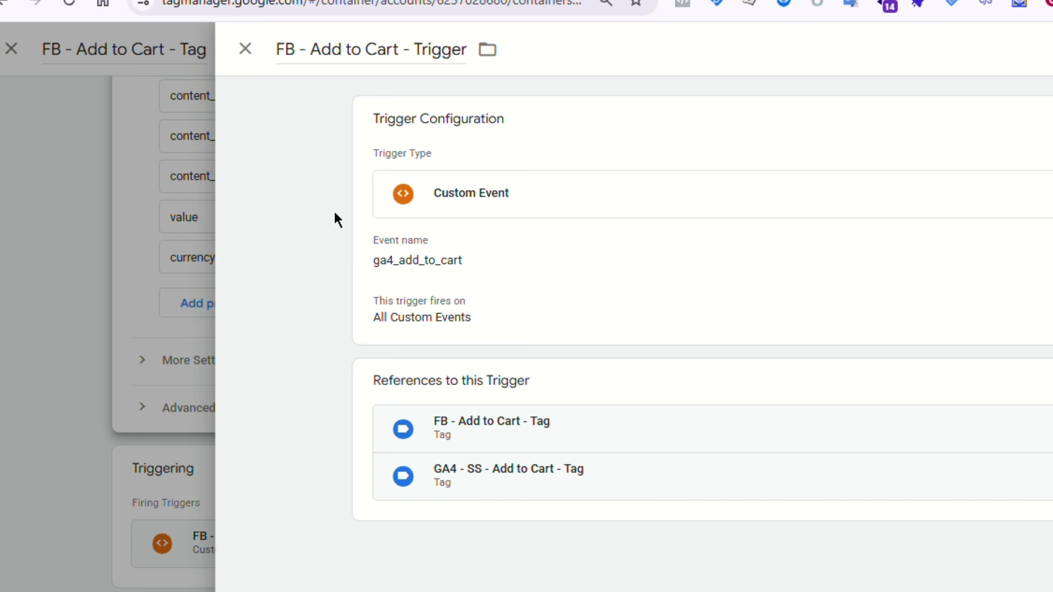
{"action": "left_click", "coordinate": [247, 49]}
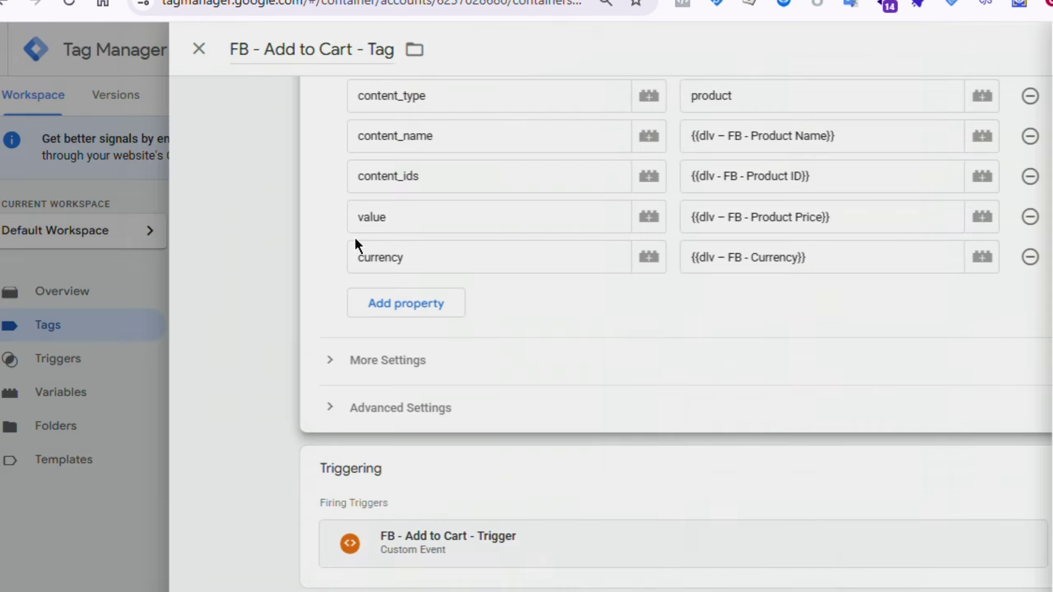
{"action": "scroll", "coordinate": [407, 341], "scroll_direction": "up", "scroll_amount": 10}
{"action": "scroll", "coordinate": [369, 269], "scroll_direction": "up", "scroll_amount": 3}
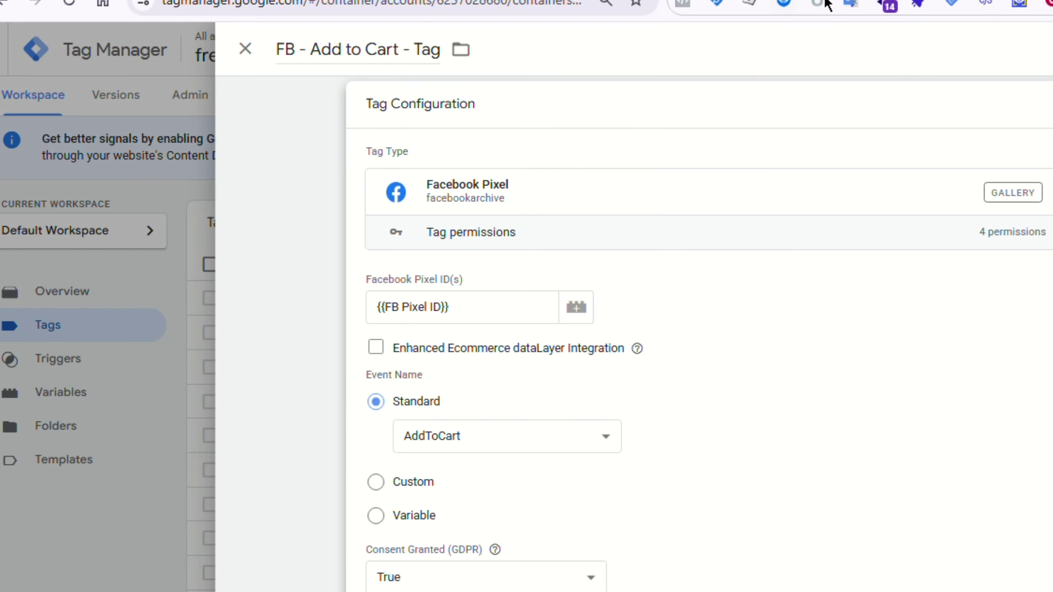
- Switch to the Google Meet call and show the shared presentation in full screen
{"action": "left_click", "coordinate": [1011, 0]}
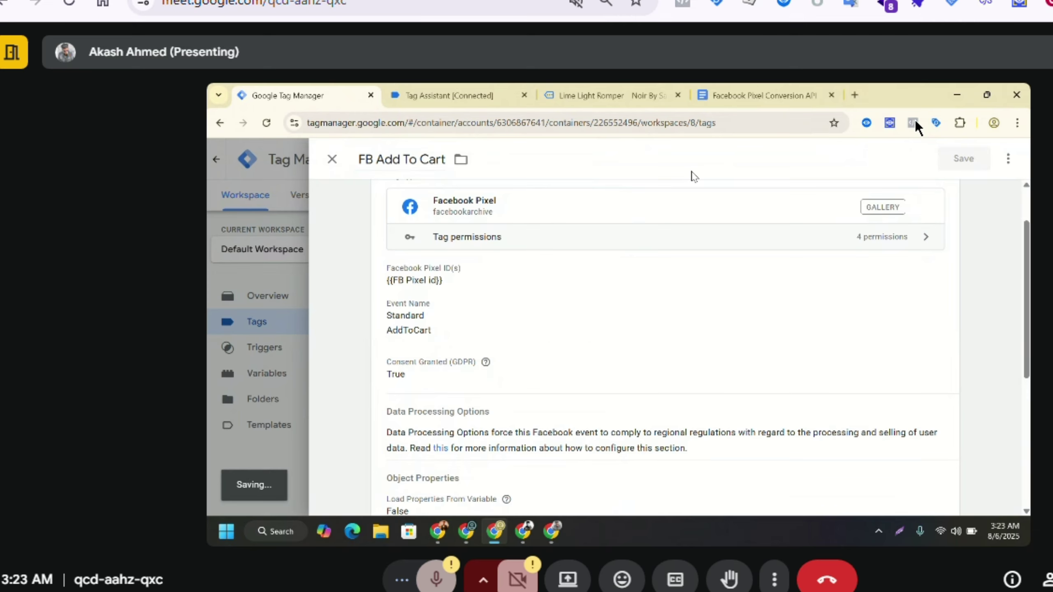
{"action": "left_click", "coordinate": [775, 581]}
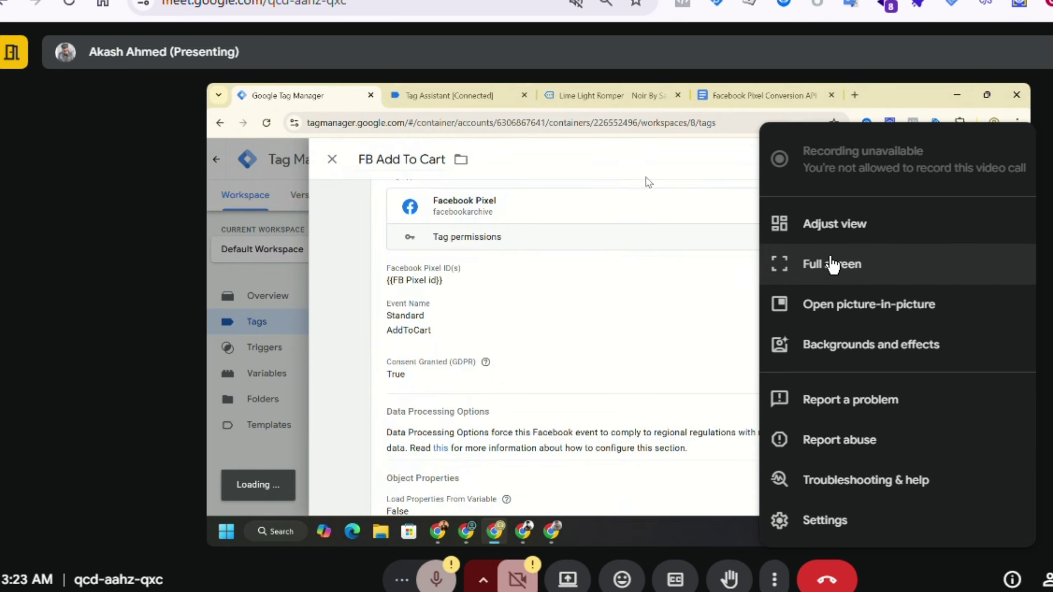
{"action": "left_click", "coordinate": [844, 264]}
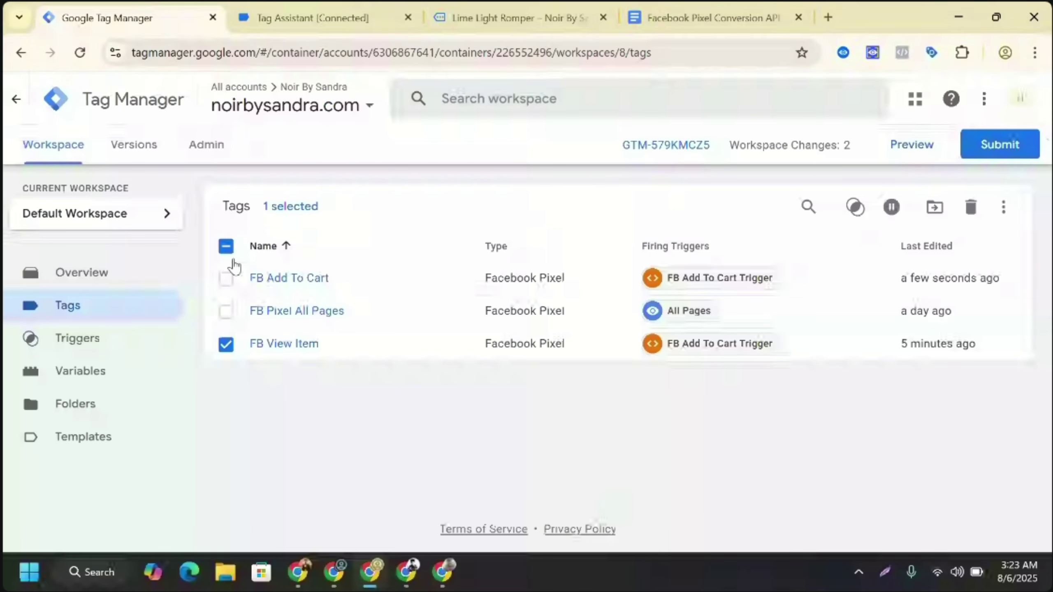
- Clear the tag selection in the noirbysandra.com container and publish the workspace changes without a version name or description
{"action": "left_click", "coordinate": [226, 246]}
{"action": "left_click", "coordinate": [1000, 144]}
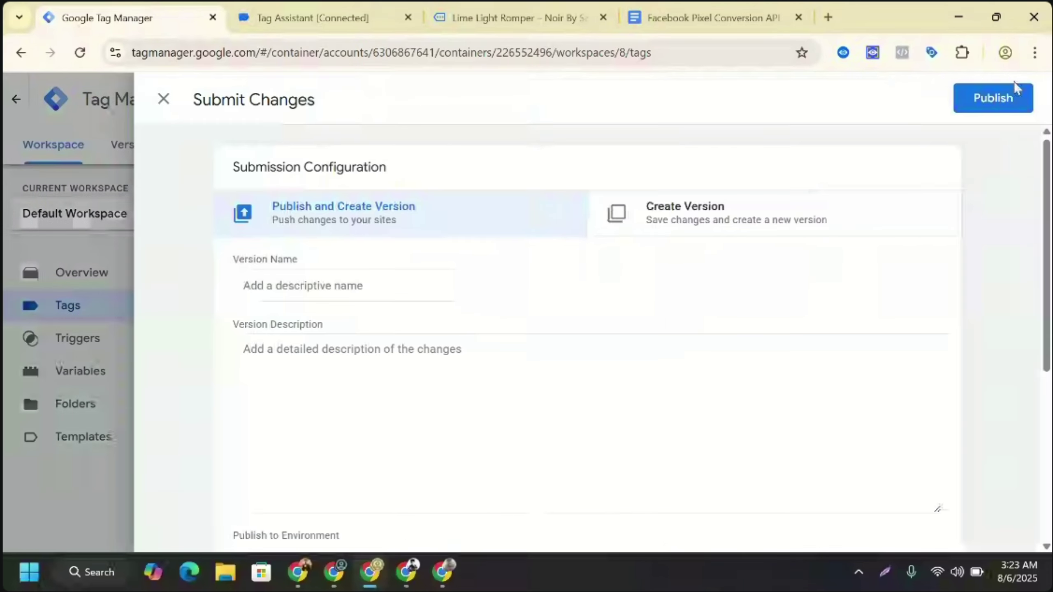
{"action": "left_click", "coordinate": [1016, 90]}
{"action": "left_click", "coordinate": [744, 511]}
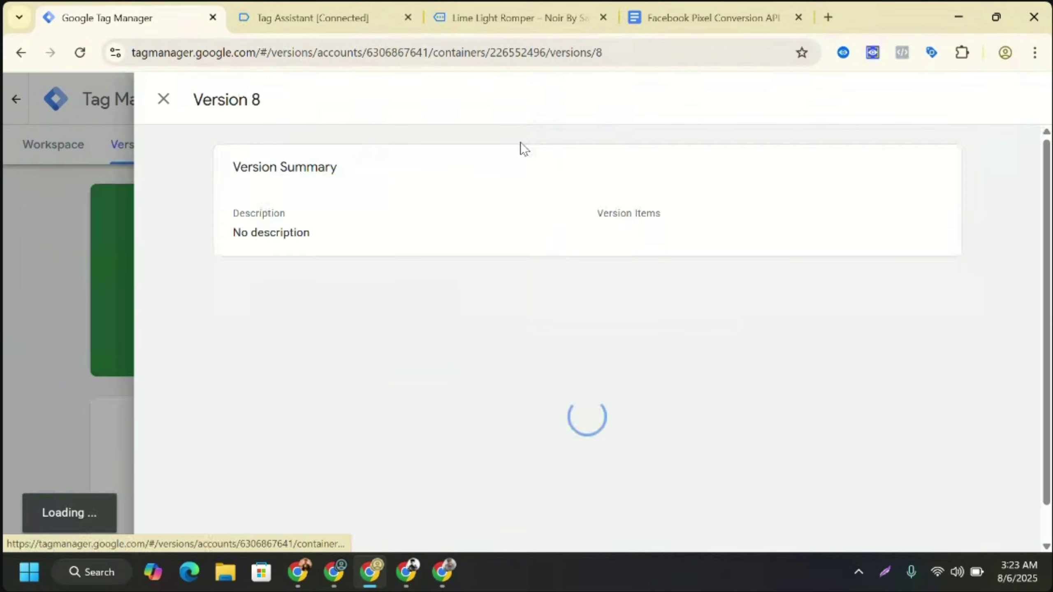
- Close the Version 8 summary, return to the workspace overview and reload it
{"action": "left_click", "coordinate": [164, 106]}
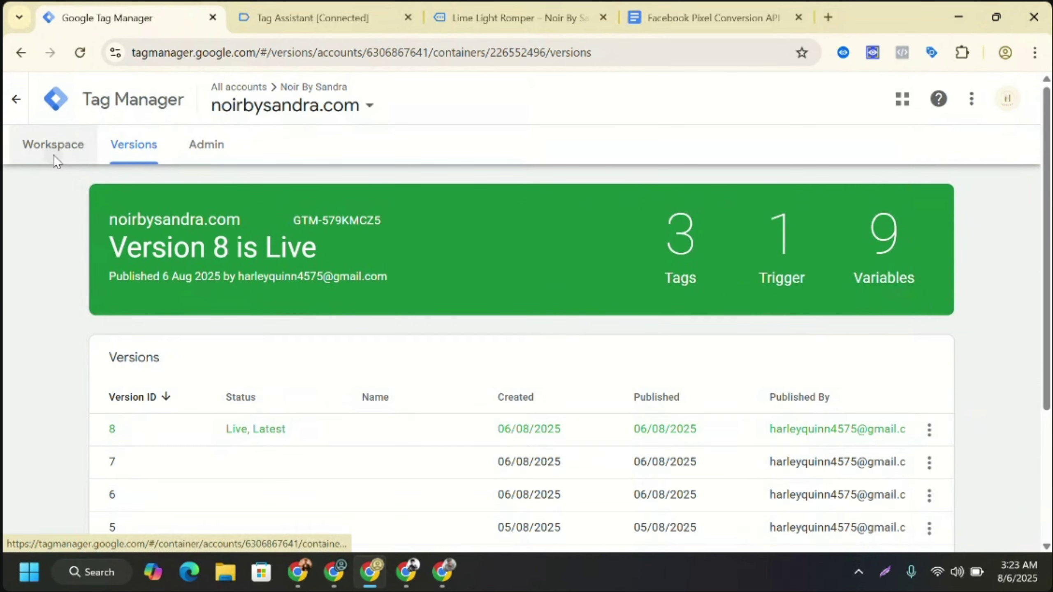
{"action": "left_click", "coordinate": [53, 160]}
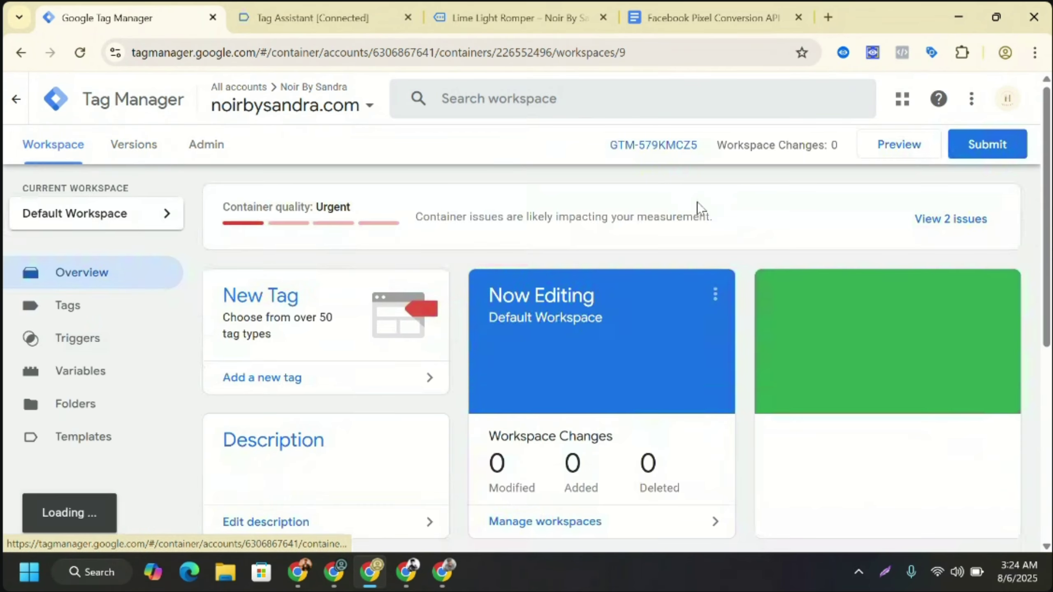
{"action": "left_click", "coordinate": [81, 53]}
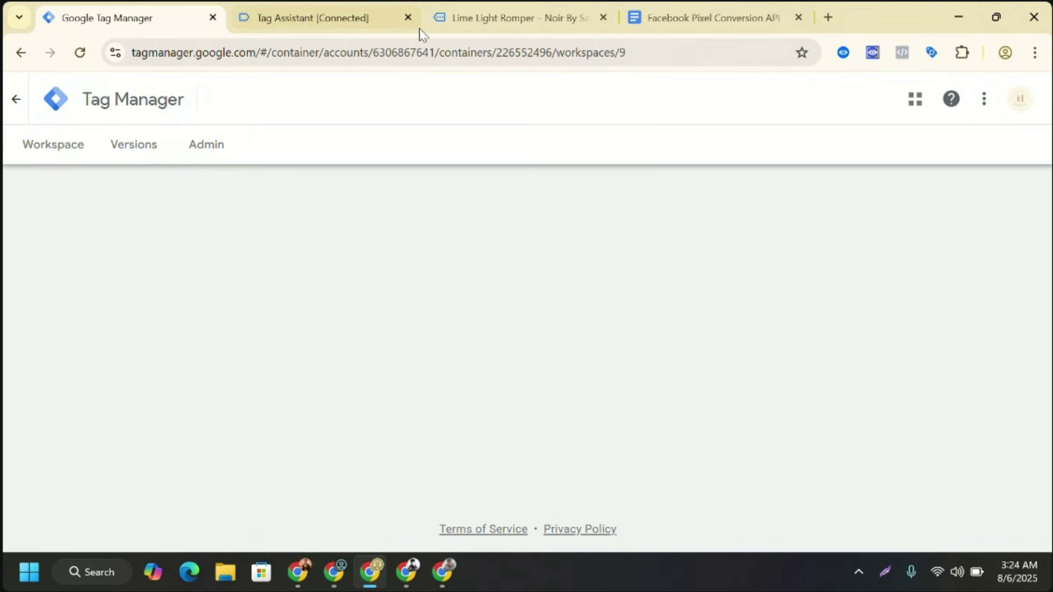
- Close the old Tag Assistant session and the store page, and start a new preview of the noirbysandra.com container
{"action": "left_click", "coordinate": [409, 19]}
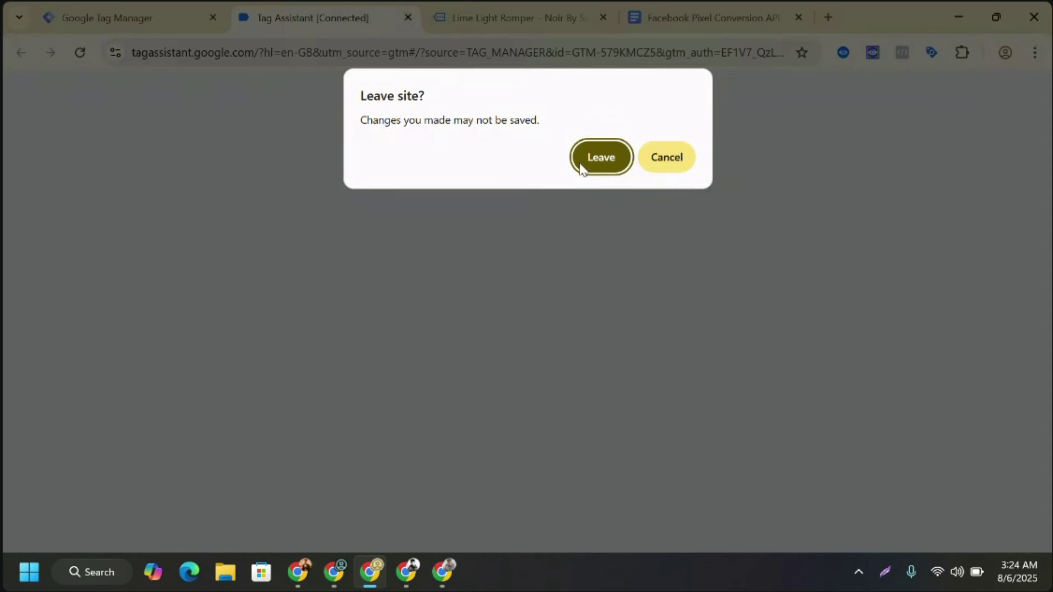
{"action": "left_click", "coordinate": [582, 162]}
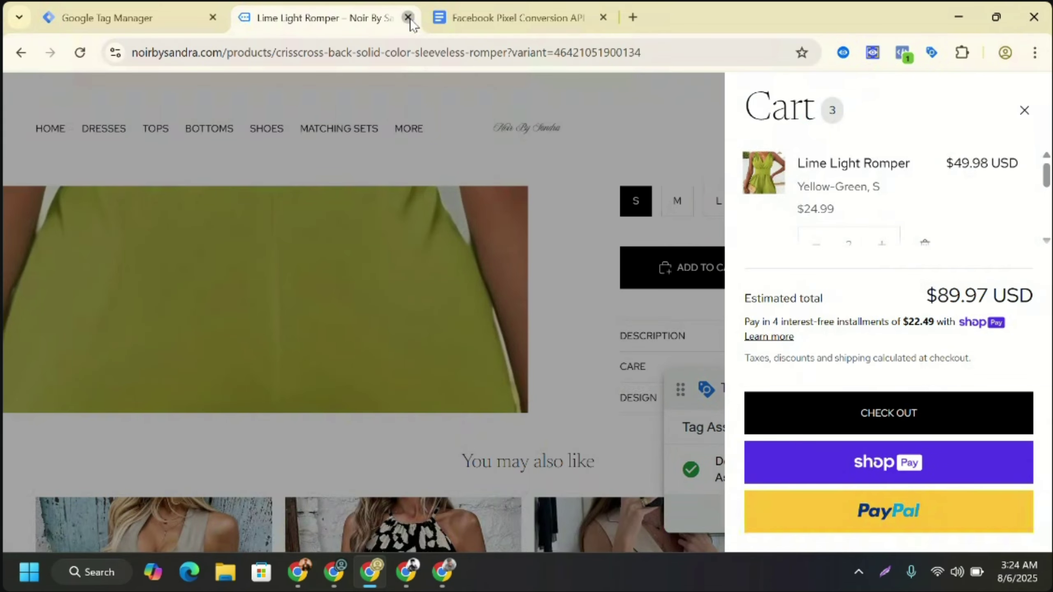
{"action": "key", "text": "ctrl+w"}
{"action": "left_click", "coordinate": [148, 17]}
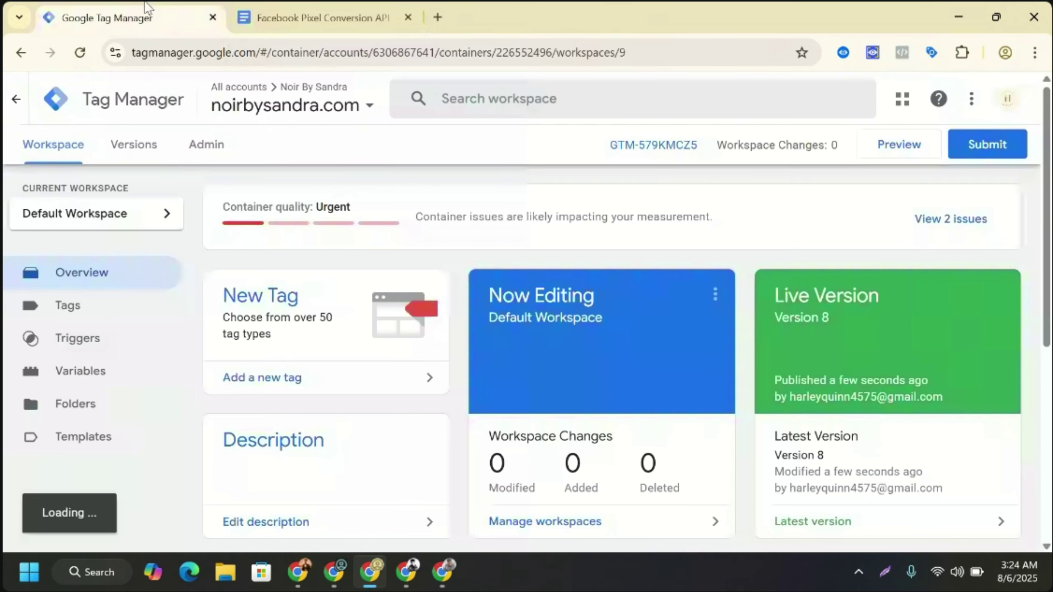
{"action": "left_click", "coordinate": [908, 154]}
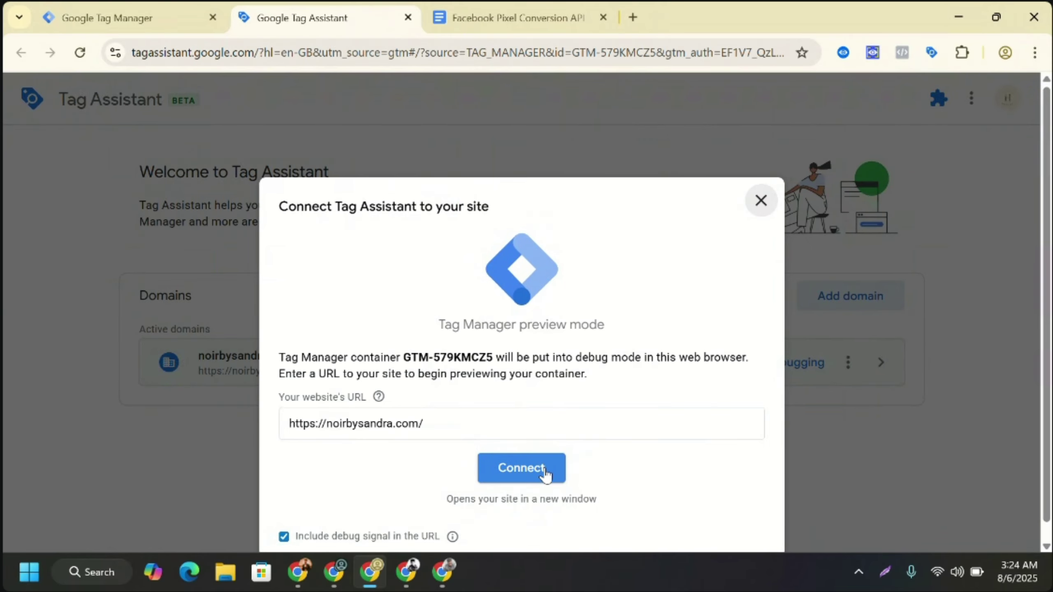
{"action": "left_click", "coordinate": [545, 474]}
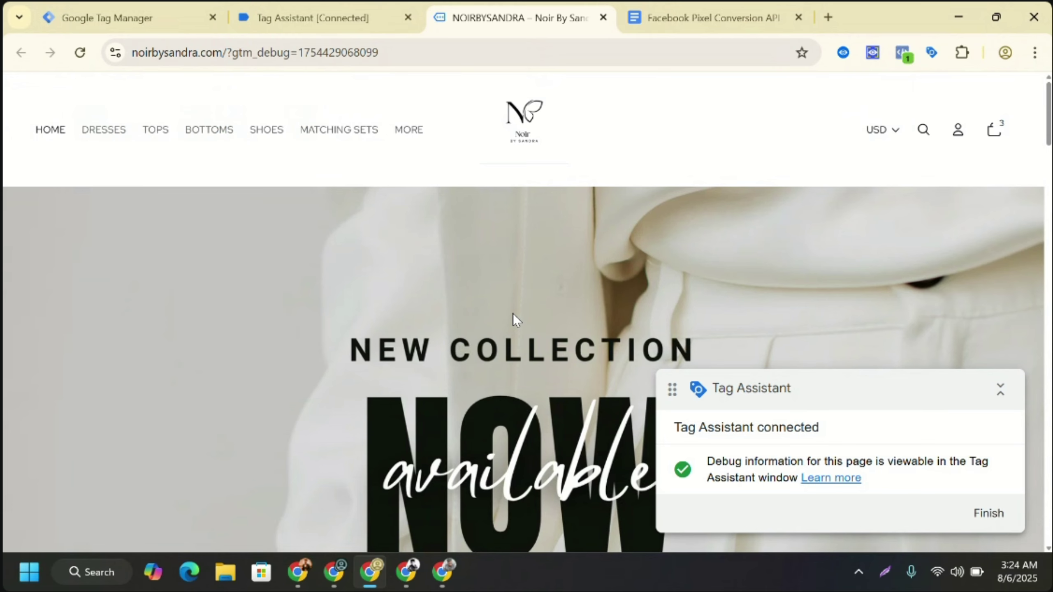
{"action": "scroll", "coordinate": [513, 313], "scroll_direction": "down", "scroll_amount": 5}
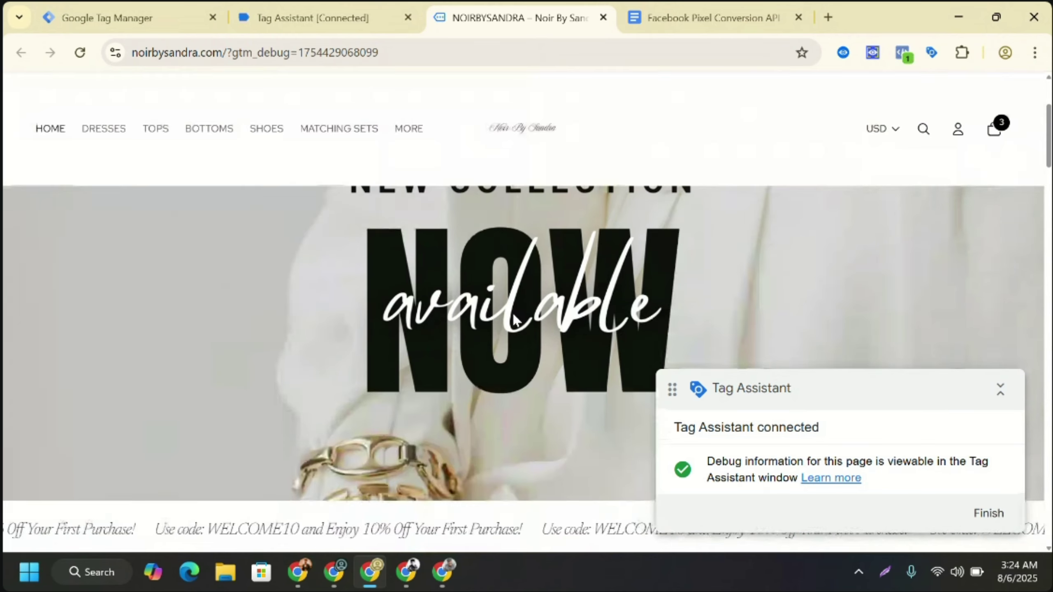
{"action": "scroll", "coordinate": [513, 319], "scroll_direction": "down", "scroll_amount": 5}
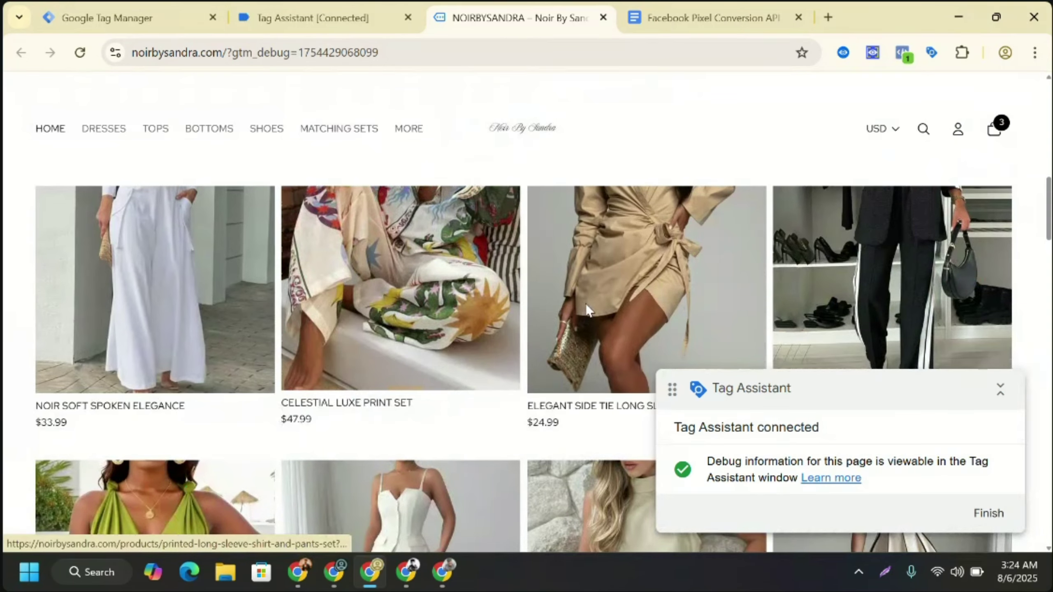
{"action": "left_click", "coordinate": [587, 309]}
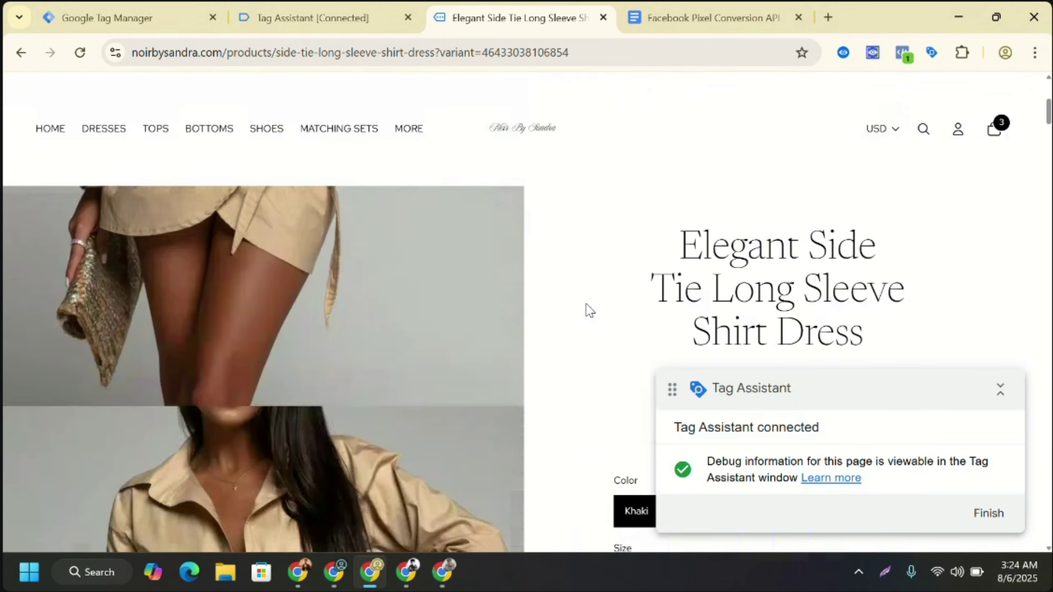
- Add the Khaki, size S dress to the cart and proceed from the cart to checkout
{"action": "scroll", "coordinate": [586, 304], "scroll_direction": "down", "scroll_amount": 10}
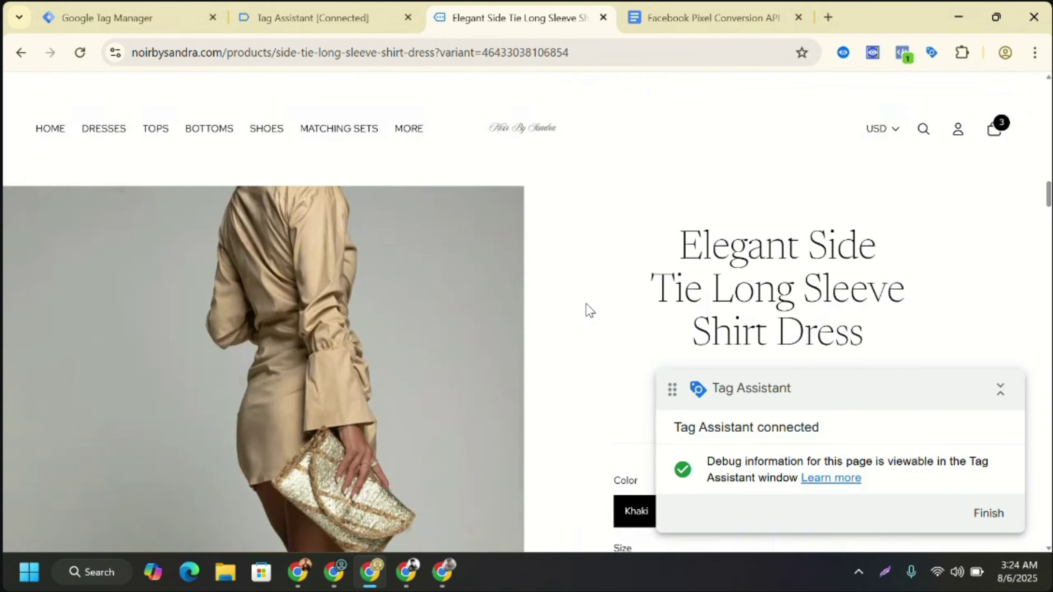
{"action": "scroll", "coordinate": [586, 304], "scroll_direction": "down", "scroll_amount": 10}
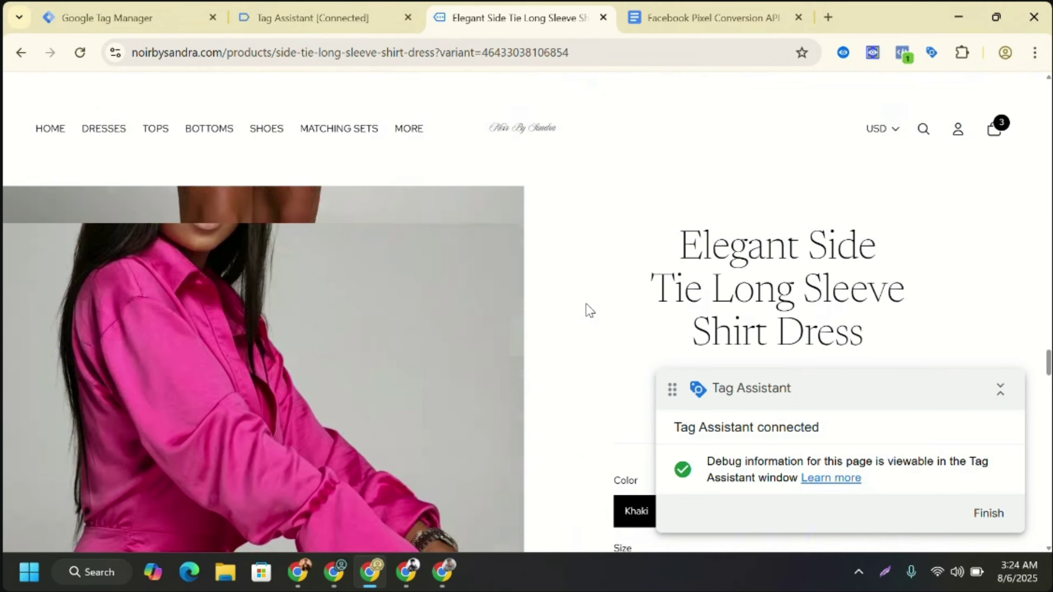
{"action": "scroll", "coordinate": [586, 304], "scroll_direction": "down", "scroll_amount": 10}
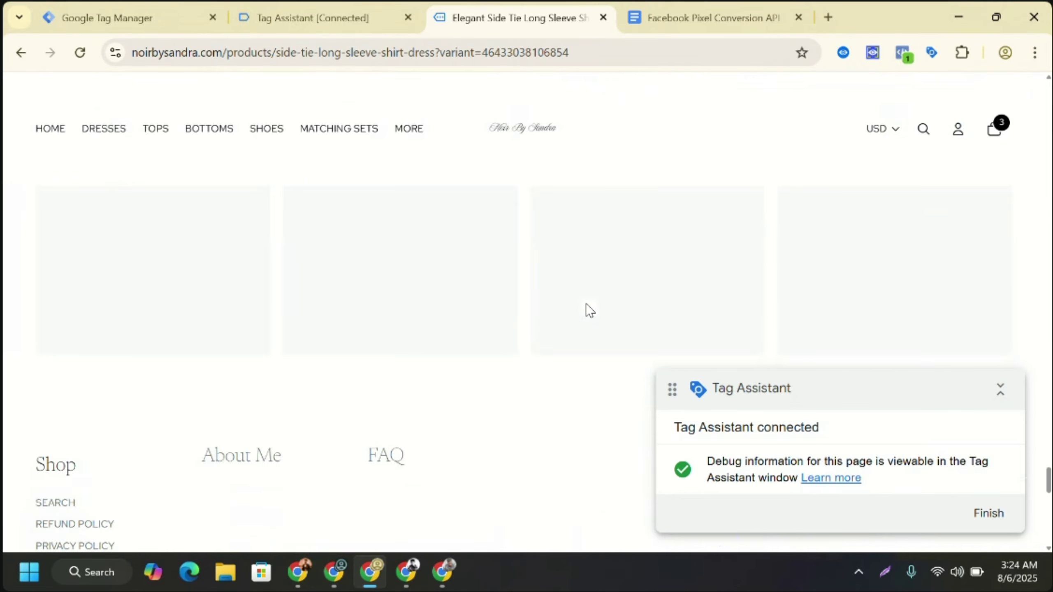
{"action": "scroll", "coordinate": [585, 303], "scroll_direction": "up", "scroll_amount": 5}
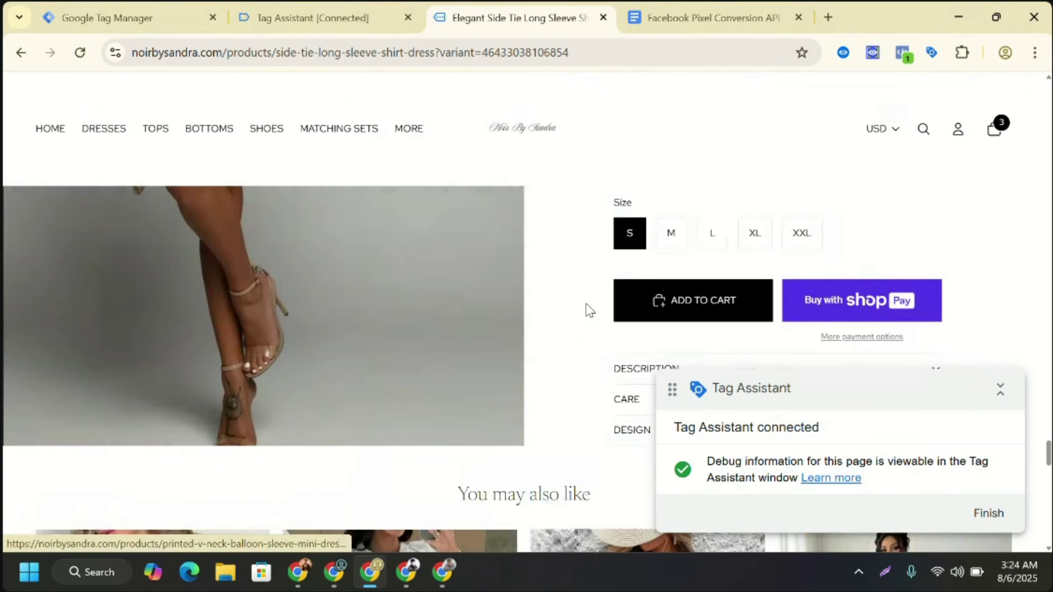
{"action": "left_click", "coordinate": [695, 318]}
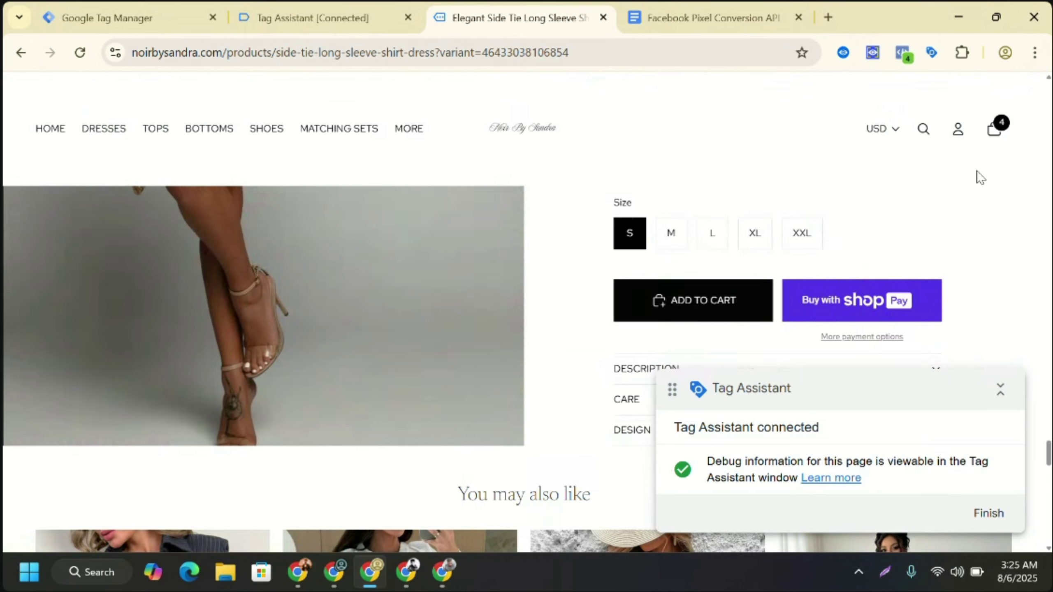
{"action": "left_click", "coordinate": [996, 133]}
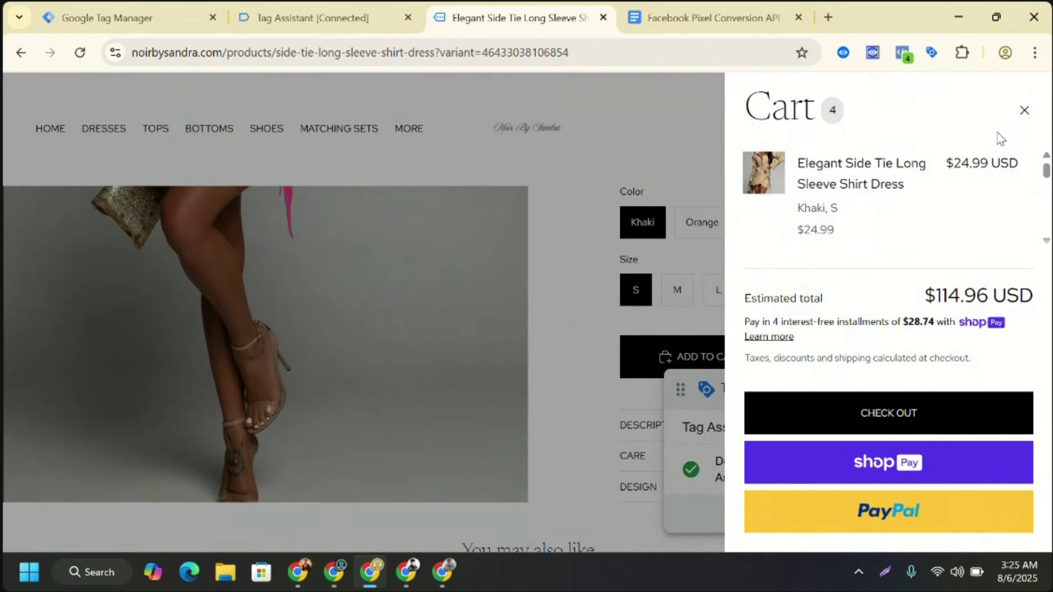
{"action": "left_click", "coordinate": [855, 415]}
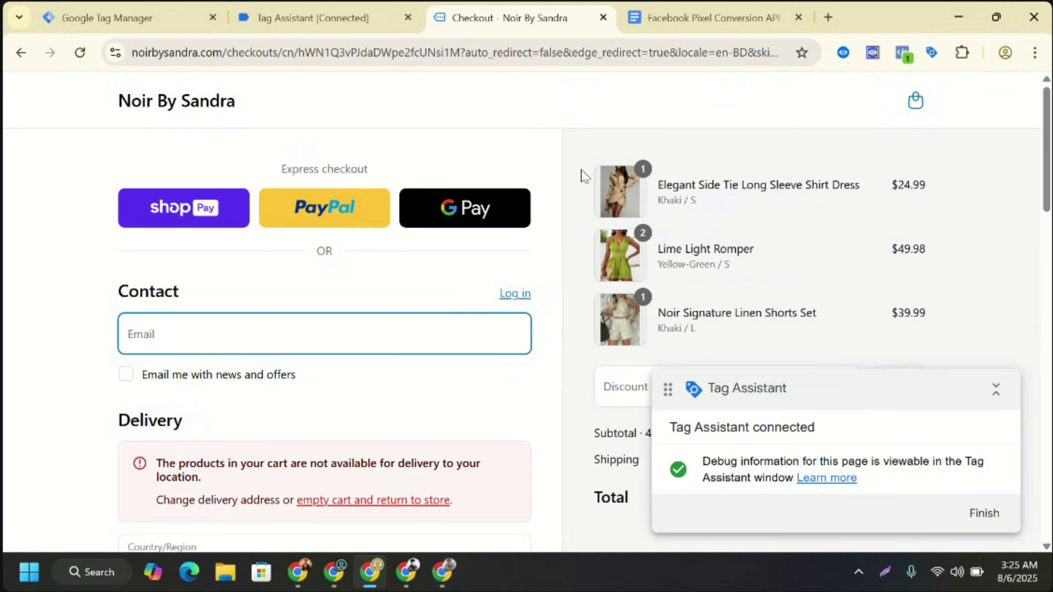
- Return to the connected Tag Assistant session and examine which tags fired in the summary
{"action": "left_click", "coordinate": [342, 25]}
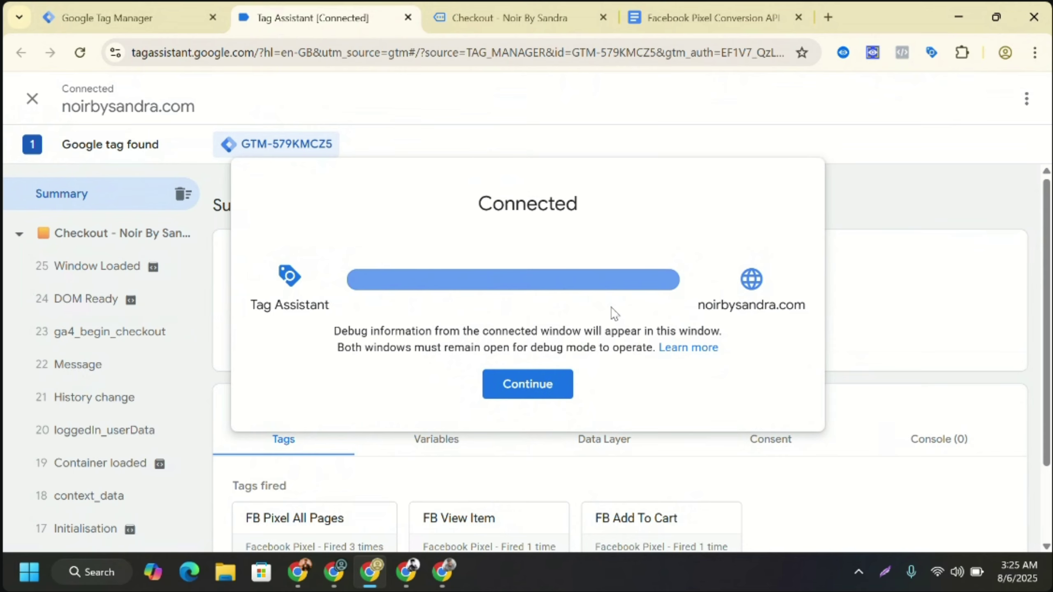
{"action": "left_click", "coordinate": [556, 394]}
{"action": "scroll", "coordinate": [1048, 344], "scroll_direction": "down", "scroll_amount": 2}
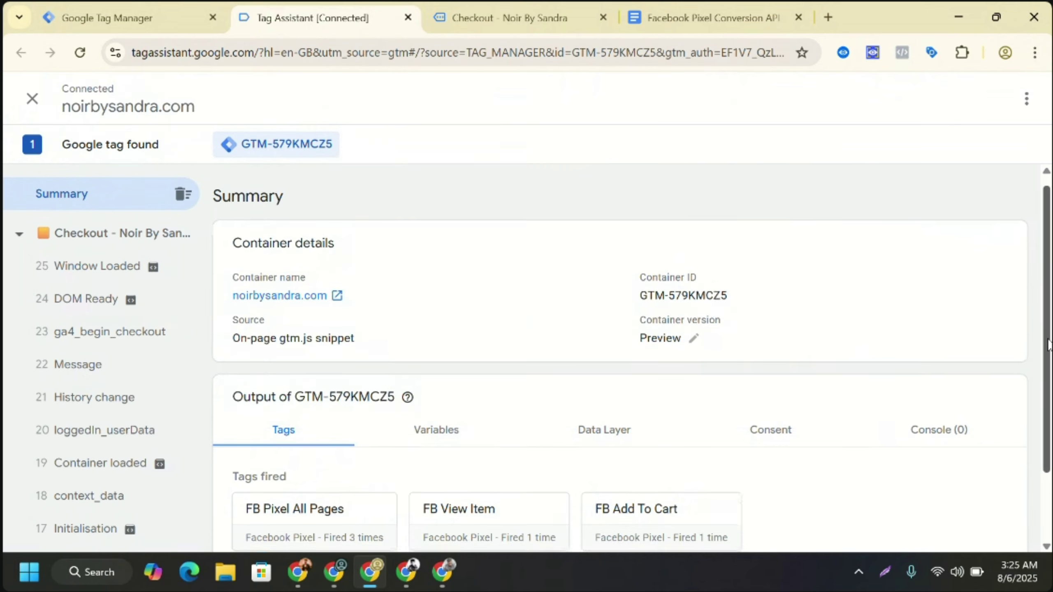
{"action": "scroll", "coordinate": [1048, 344], "scroll_direction": "down", "scroll_amount": 2}
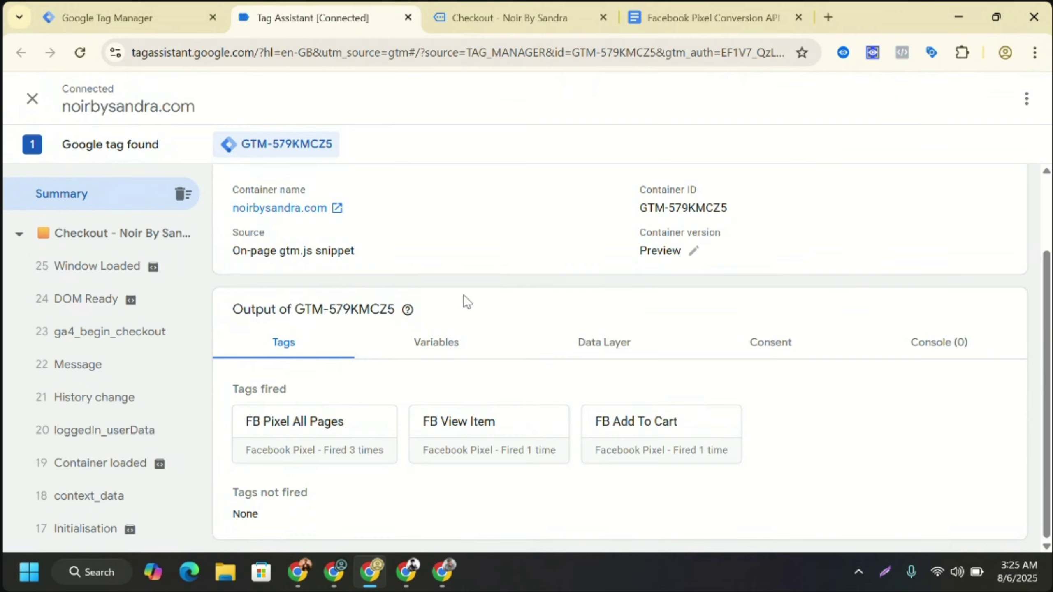
- Start a new tag in the noirbysandra.com container with the Facebook Pixel tag type
{"action": "left_click", "coordinate": [124, 16]}
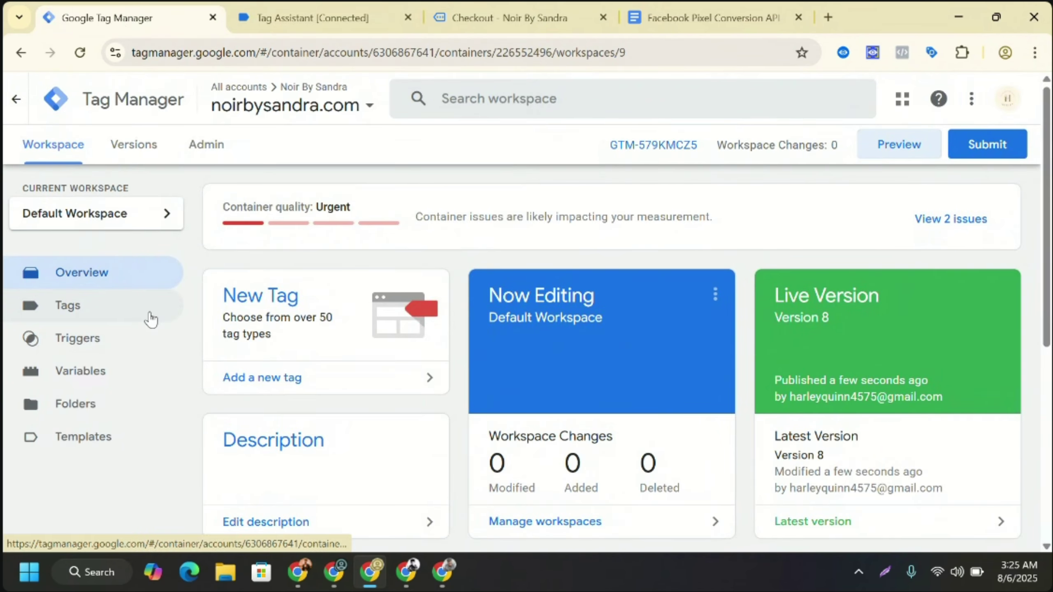
{"action": "left_click", "coordinate": [111, 310]}
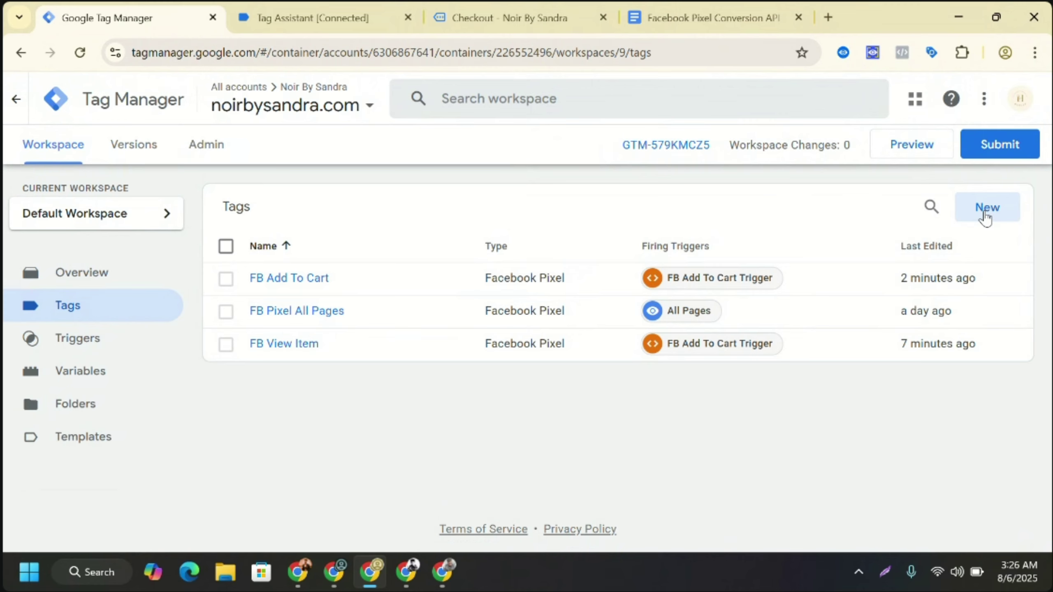
{"action": "left_click", "coordinate": [1010, 212]}
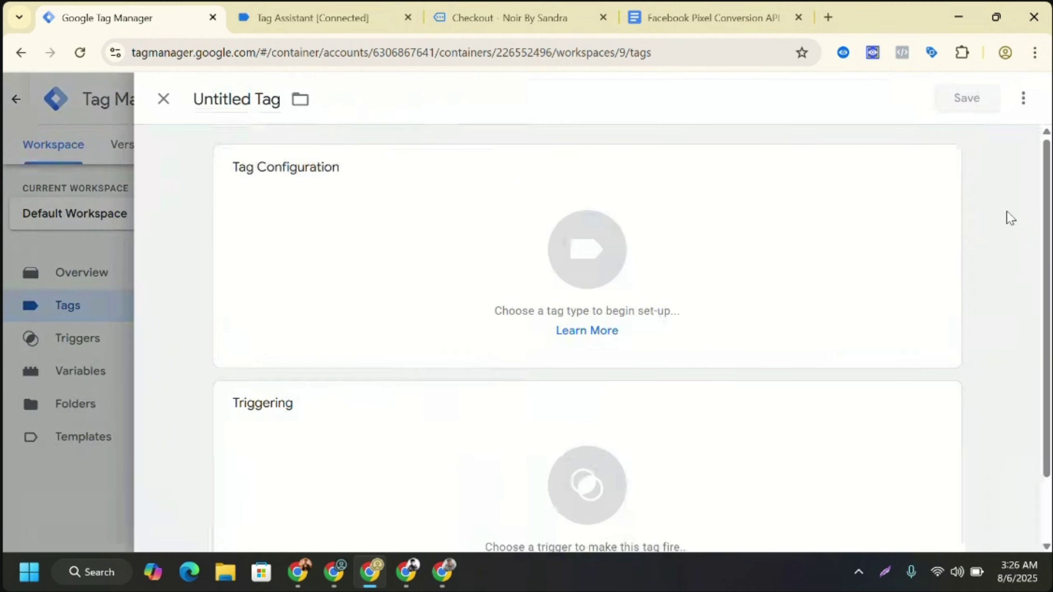
{"action": "left_click", "coordinate": [408, 309]}
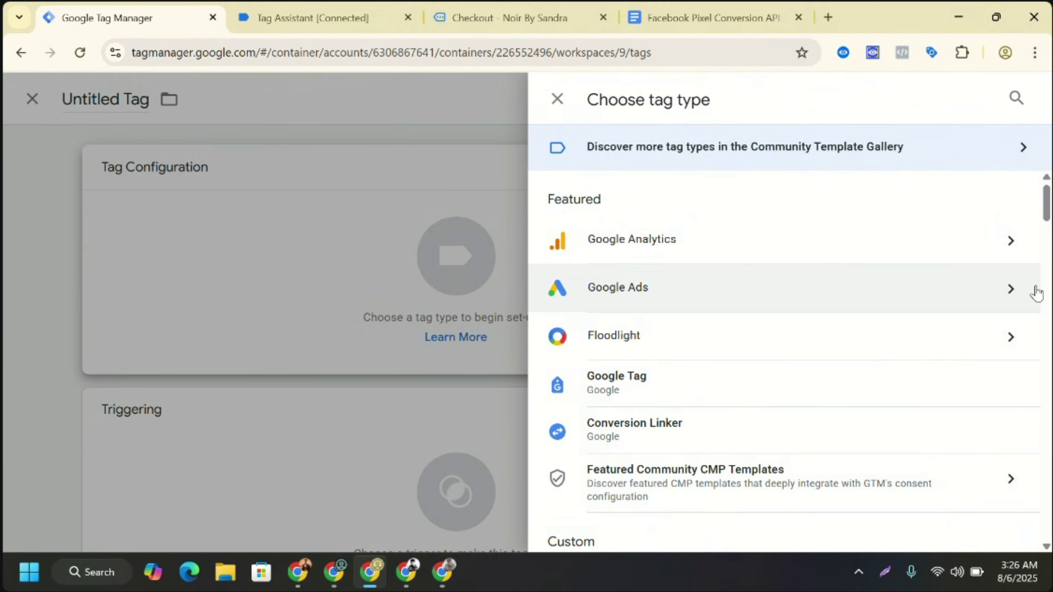
{"action": "left_click_drag", "start_coordinate": [1048, 214], "coordinate": [1049, 244]}
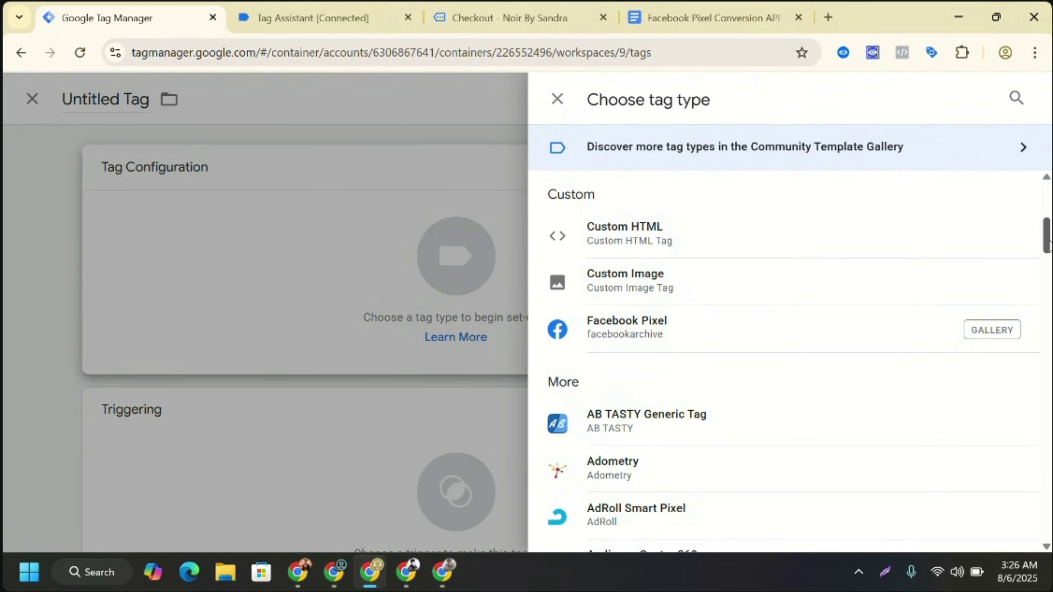
{"action": "left_click", "coordinate": [729, 348]}
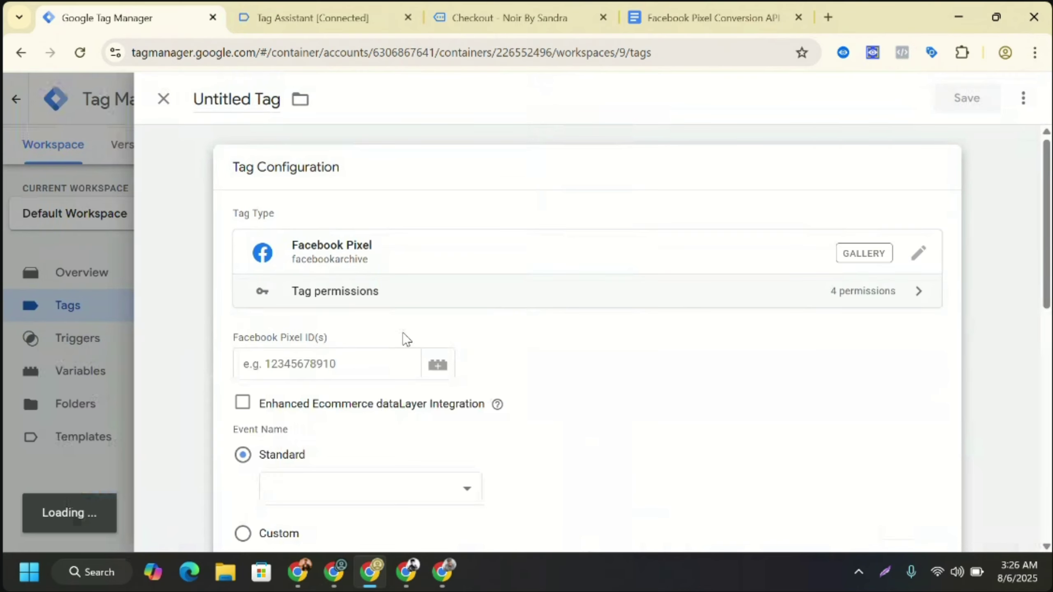
- Set the new tag's Facebook Pixel ID to the {{FB Pixel id}} variable
{"action": "left_click", "coordinate": [306, 365]}
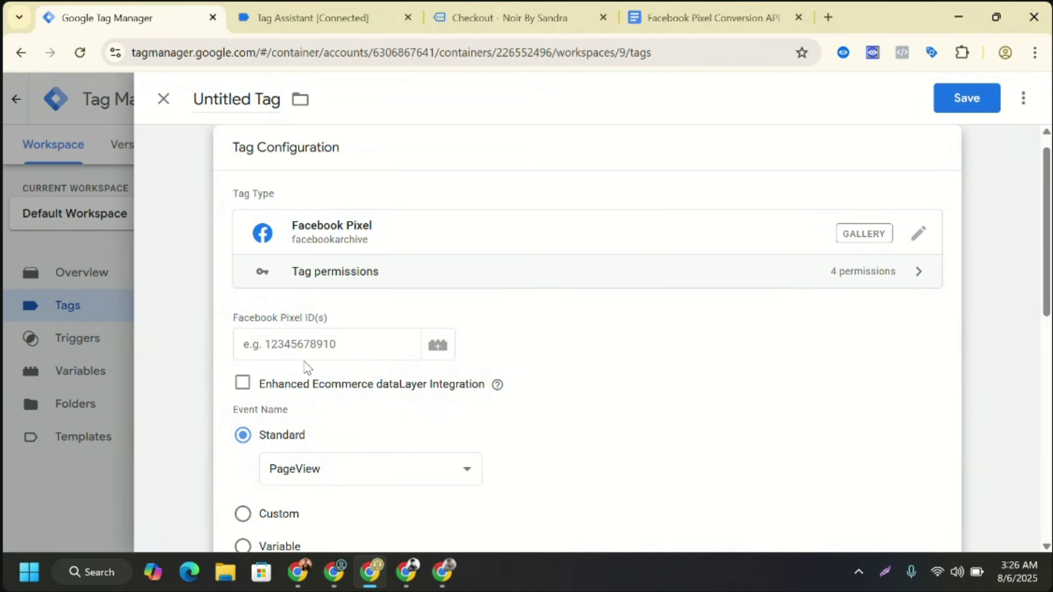
{"action": "left_click", "coordinate": [292, 345]}
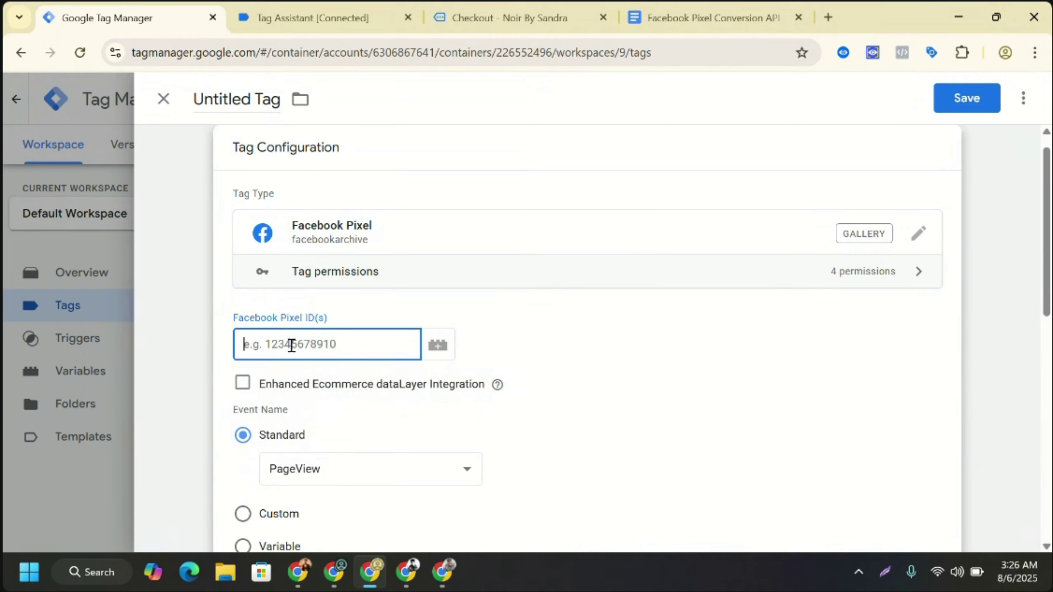
{"action": "type", "text": "{{pi"}
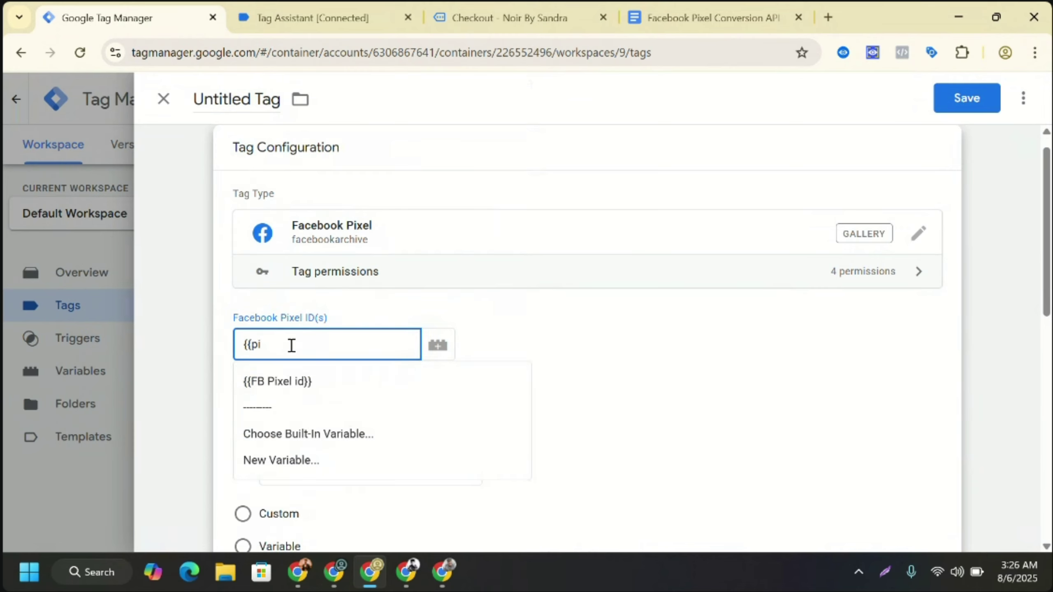
{"action": "left_click", "coordinate": [301, 382]}
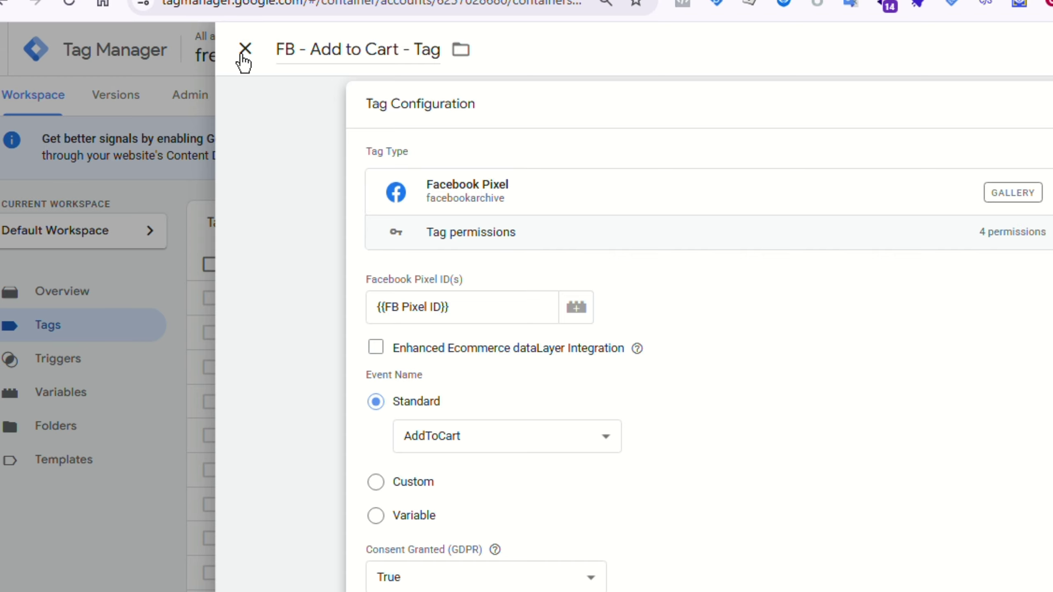
- In the freelance2successbd container, close FB - Add to Cart - Tag and open FB - CheckOut - Tag
{"action": "left_click", "coordinate": [244, 55]}
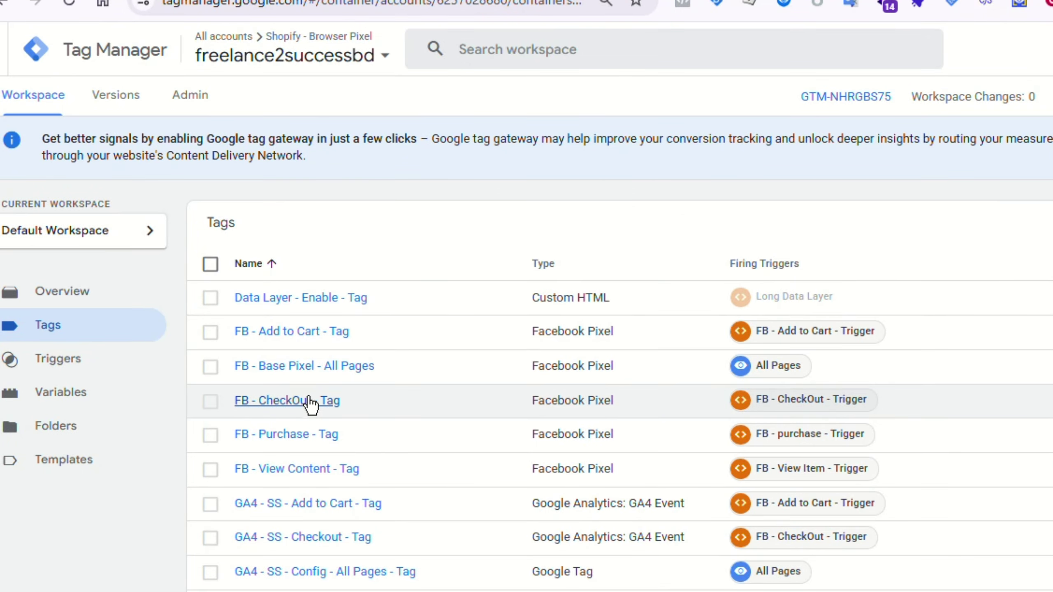
{"action": "left_click", "coordinate": [309, 402]}
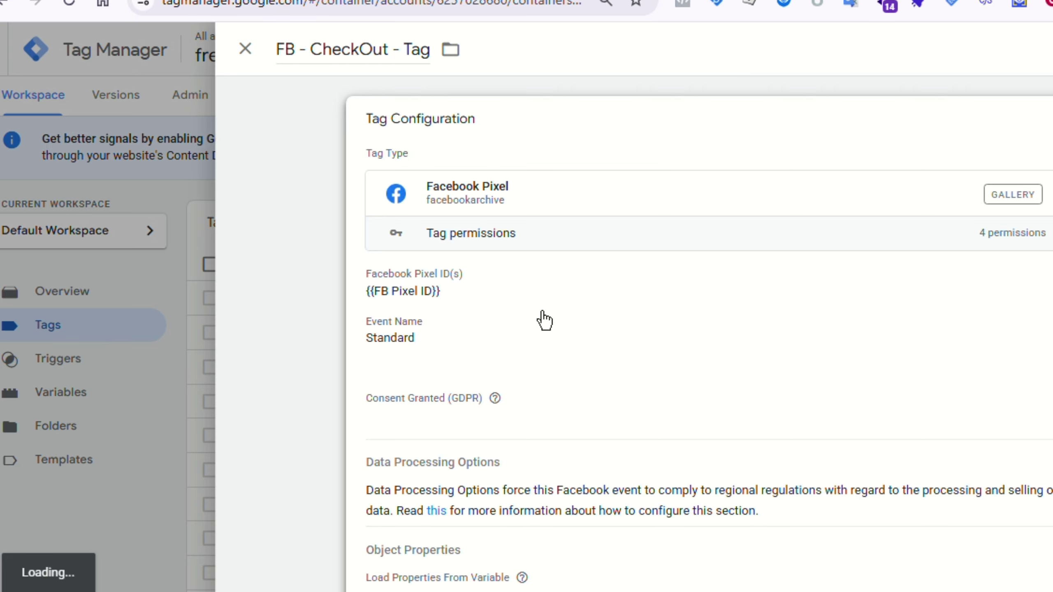
{"action": "key", "text": "super+r"}
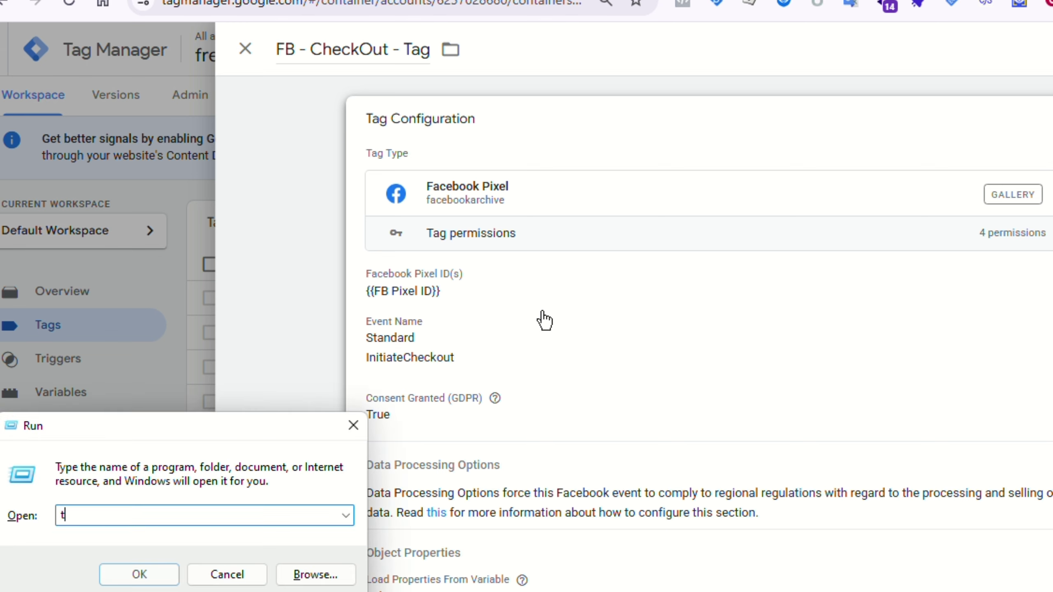
{"action": "type", "text": "tem"}
{"action": "key", "text": "Return"}
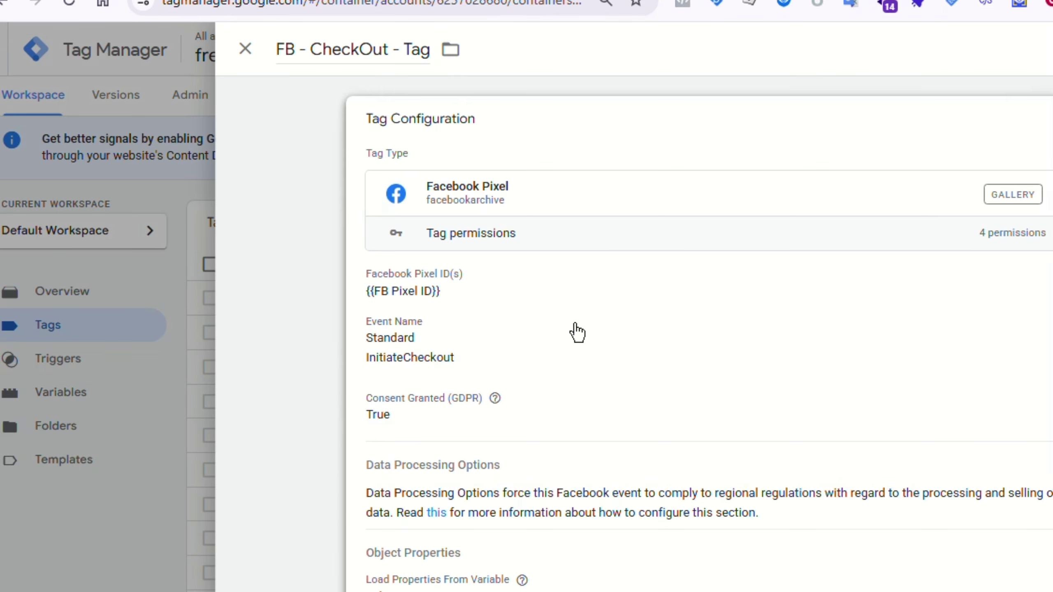
- Open the FB - CheckOut - Tag configuration, expand Object Properties and review its event name and property values
{"action": "left_click", "coordinate": [585, 343]}
{"action": "scroll", "coordinate": [572, 332], "scroll_direction": "down", "scroll_amount": 3}
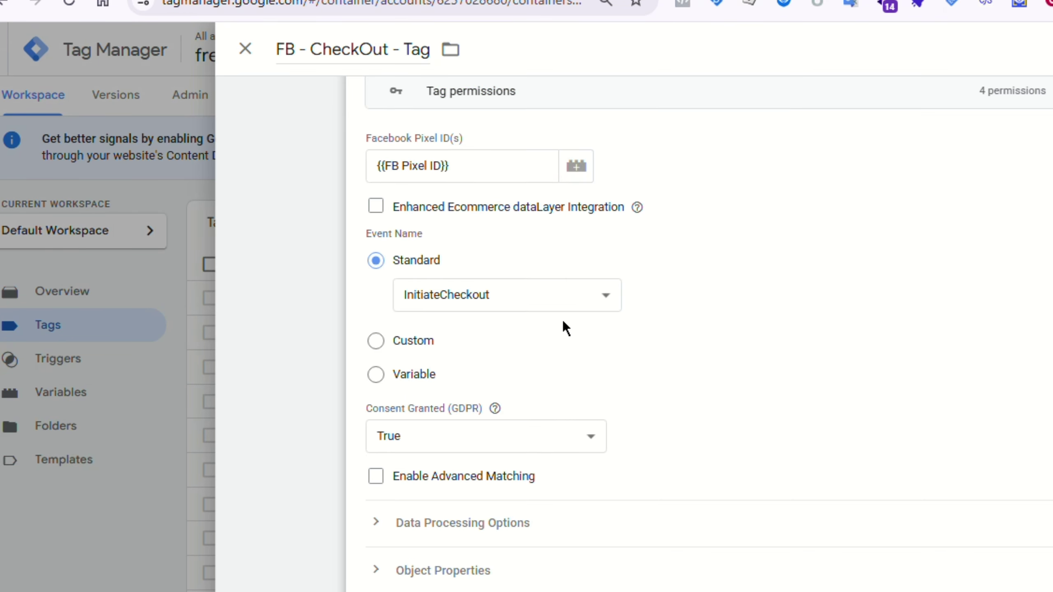
{"action": "left_click", "coordinate": [540, 291]}
{"action": "left_click", "coordinate": [540, 290]}
{"action": "scroll", "coordinate": [544, 342], "scroll_direction": "down", "scroll_amount": 3}
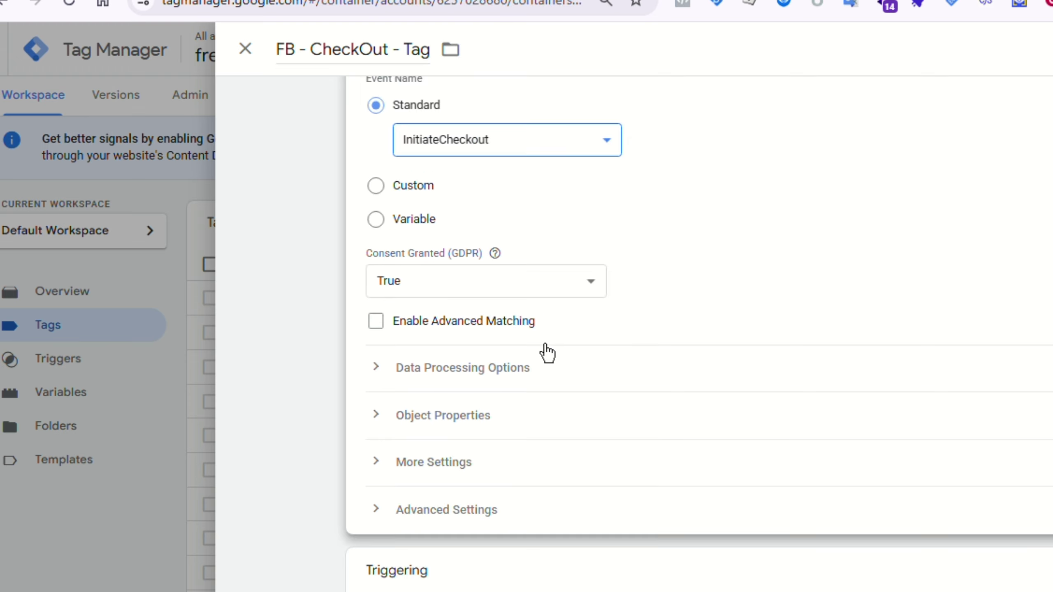
{"action": "left_click", "coordinate": [461, 423]}
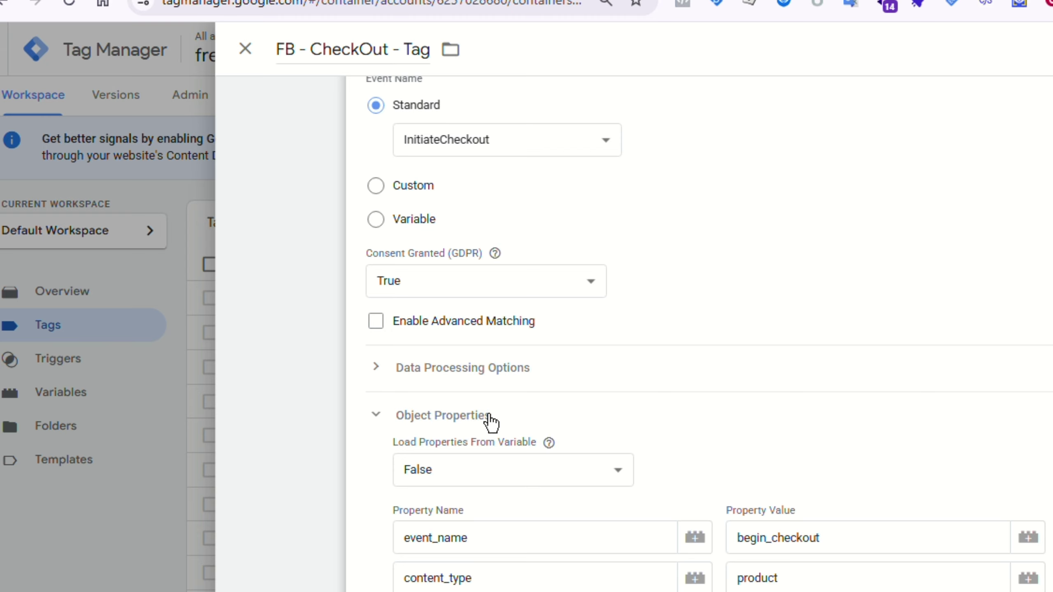
{"action": "scroll", "coordinate": [510, 417], "scroll_direction": "down", "scroll_amount": 3}
{"action": "scroll", "coordinate": [522, 385], "scroll_direction": "down", "scroll_amount": 3}
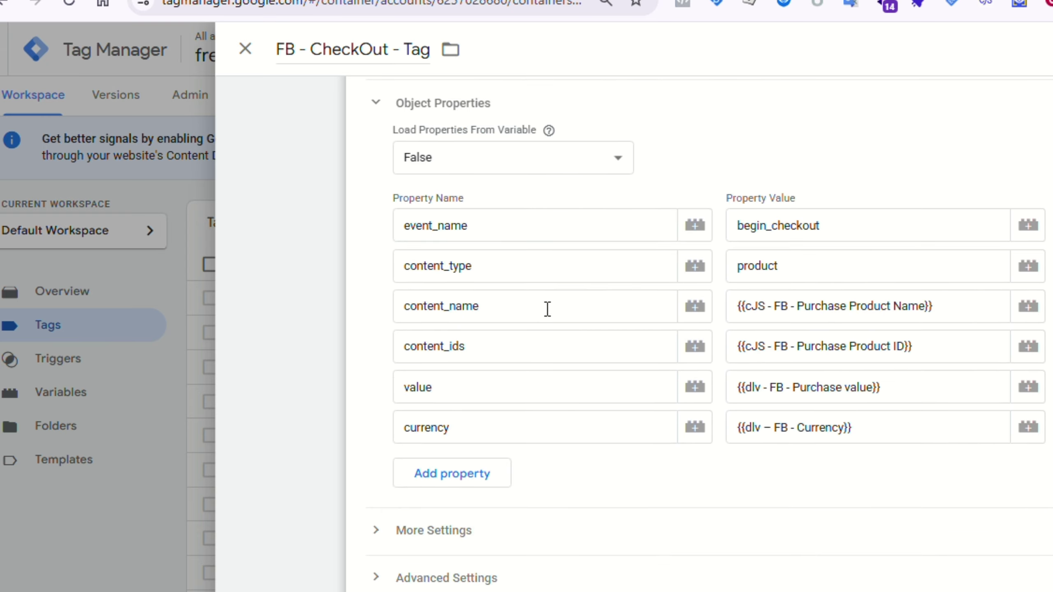
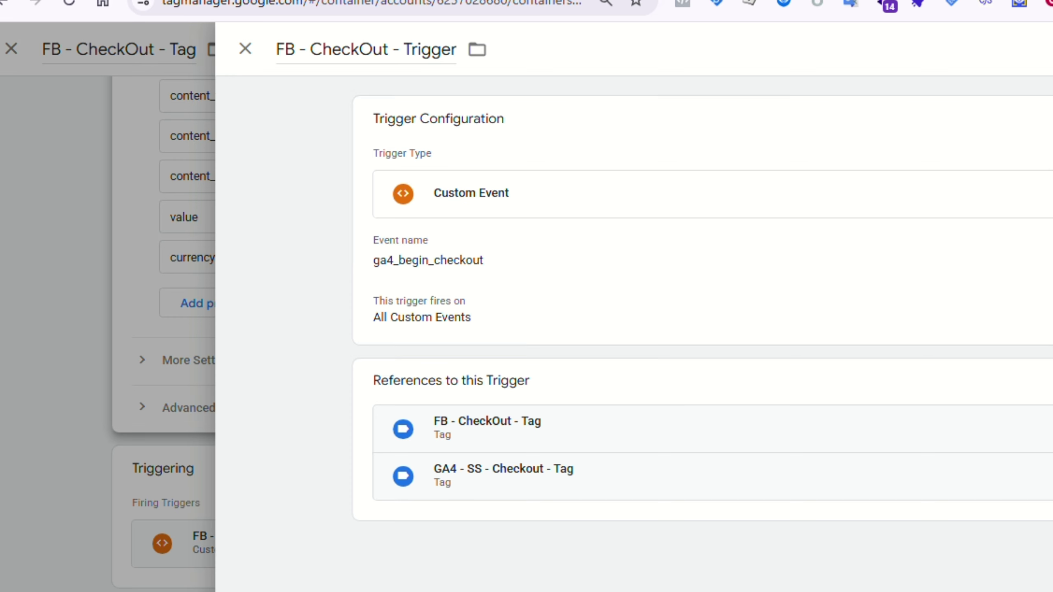
- Switch to the Google Meet call and display it in full screen
{"action": "left_click", "coordinate": [966, 0]}
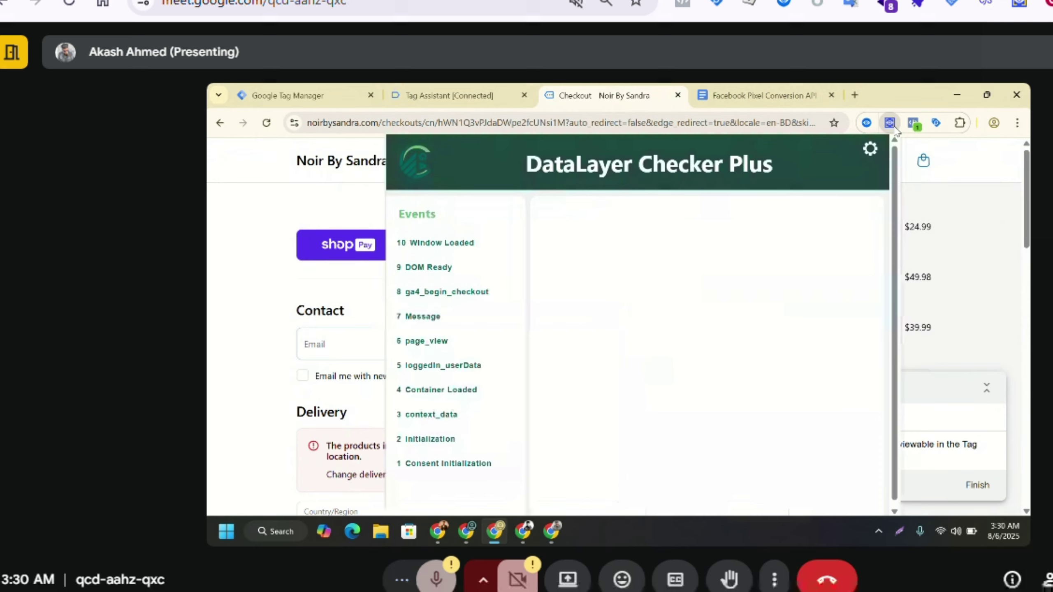
{"action": "left_click", "coordinate": [773, 579]}
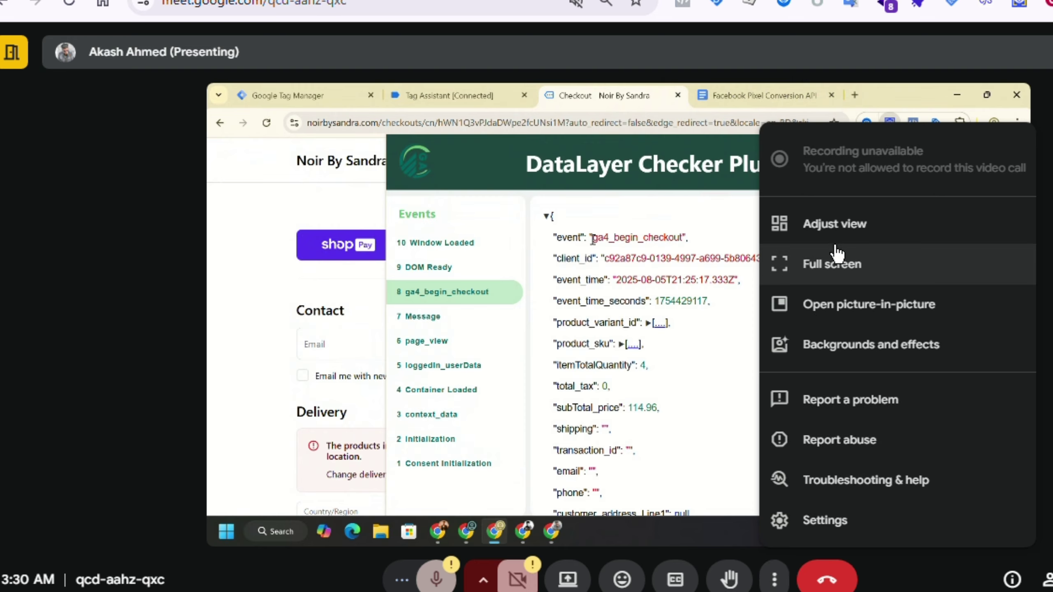
{"action": "left_click", "coordinate": [836, 261]}
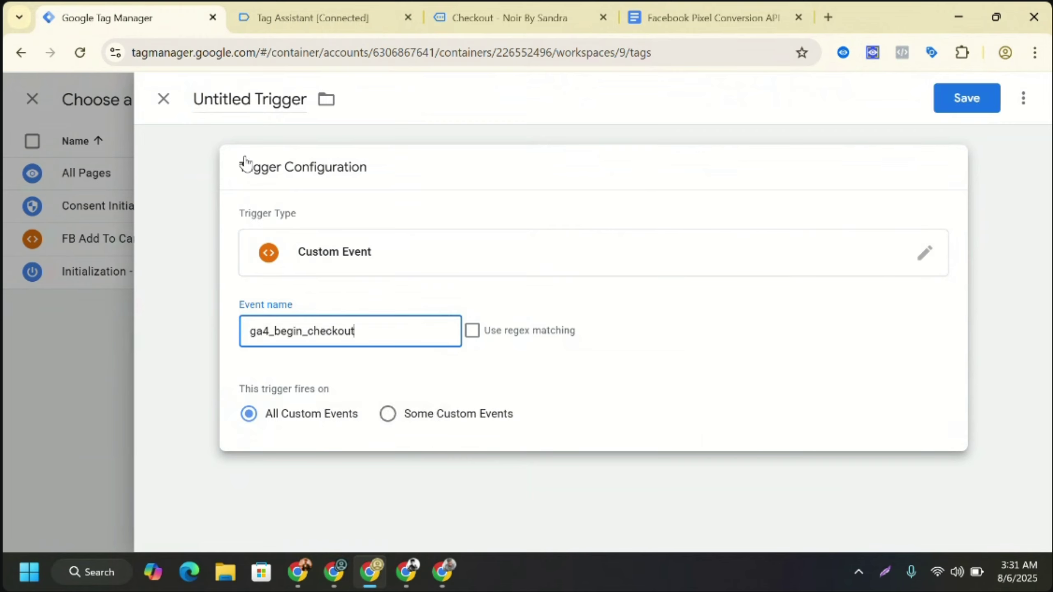
- Name the new ga4_begin_checkout custom event trigger "FB Checkout Trigger" and save it
{"action": "triple_click", "coordinate": [255, 104]}
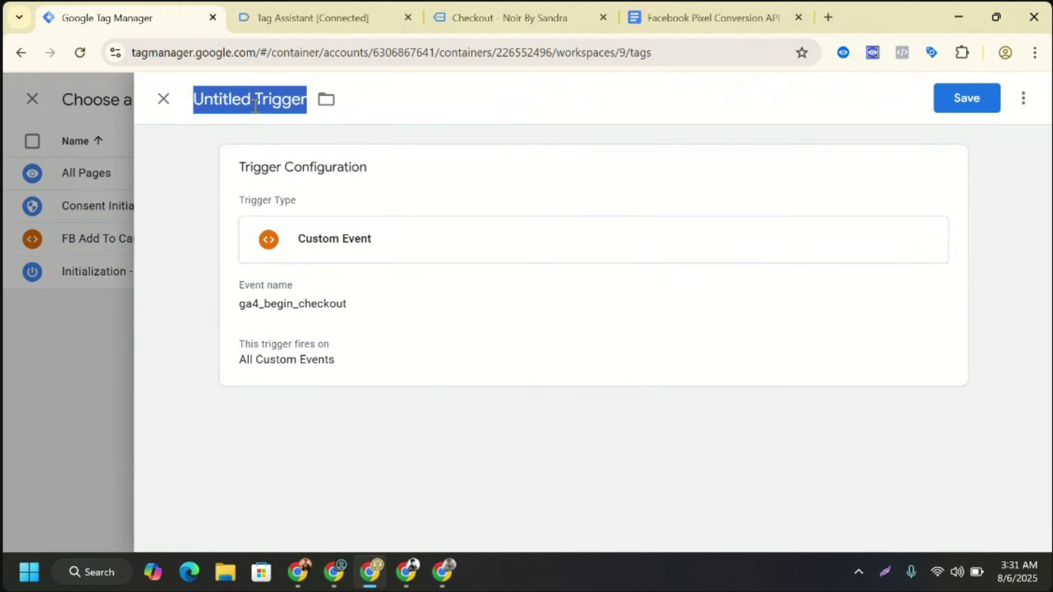
{"action": "type", "text": "F"}
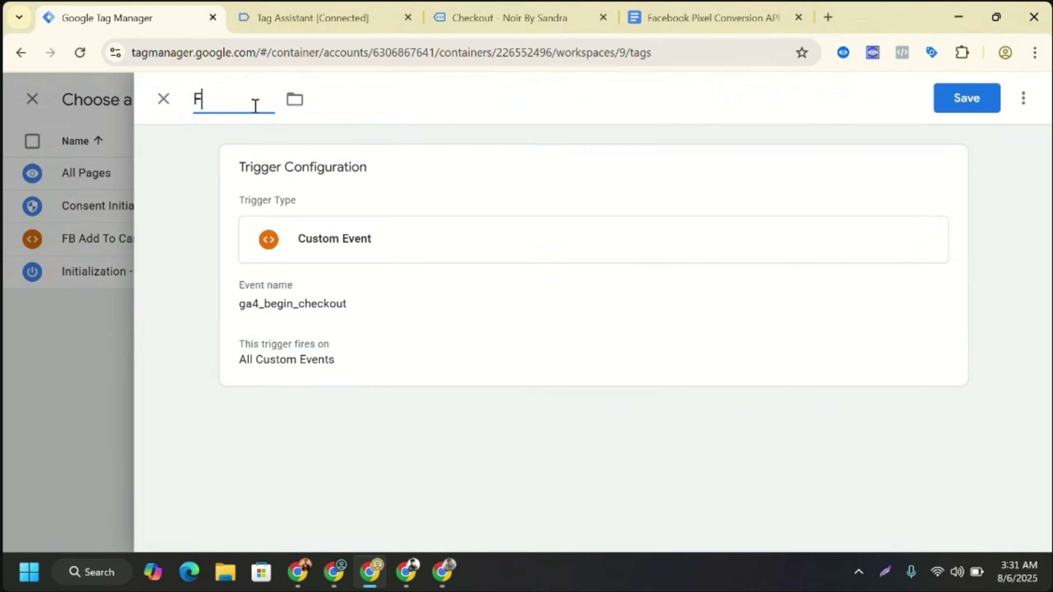
{"action": "type", "text": "B Checkout "}
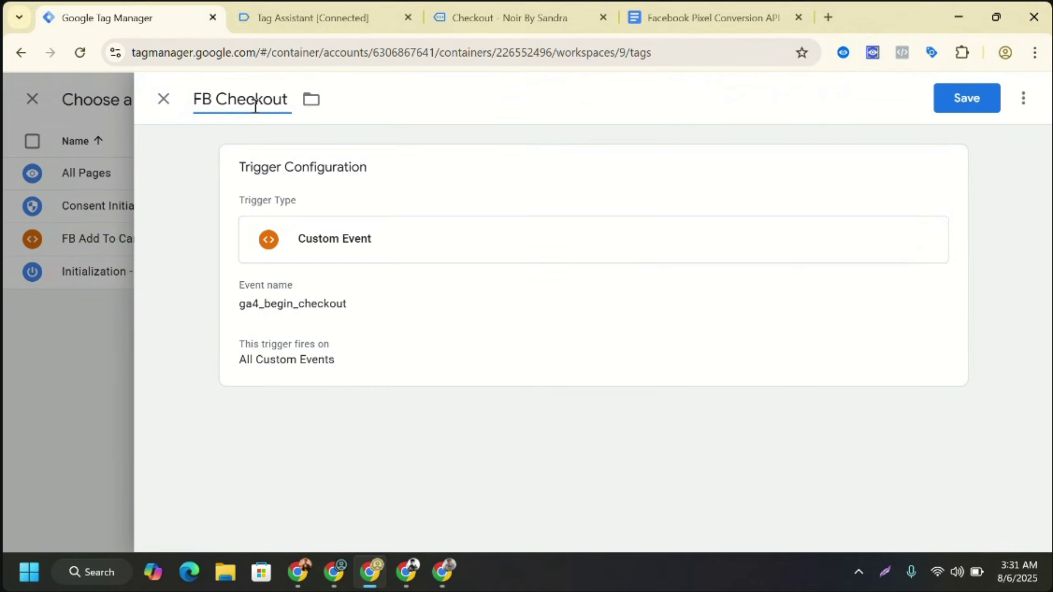
{"action": "type", "text": "Trigger"}
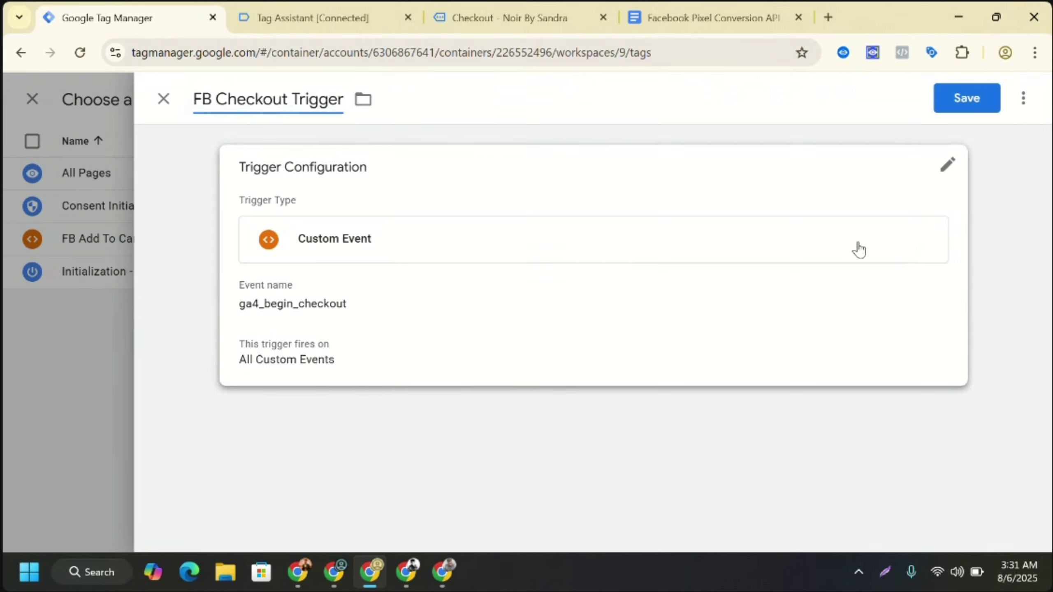
{"action": "left_click", "coordinate": [969, 110]}
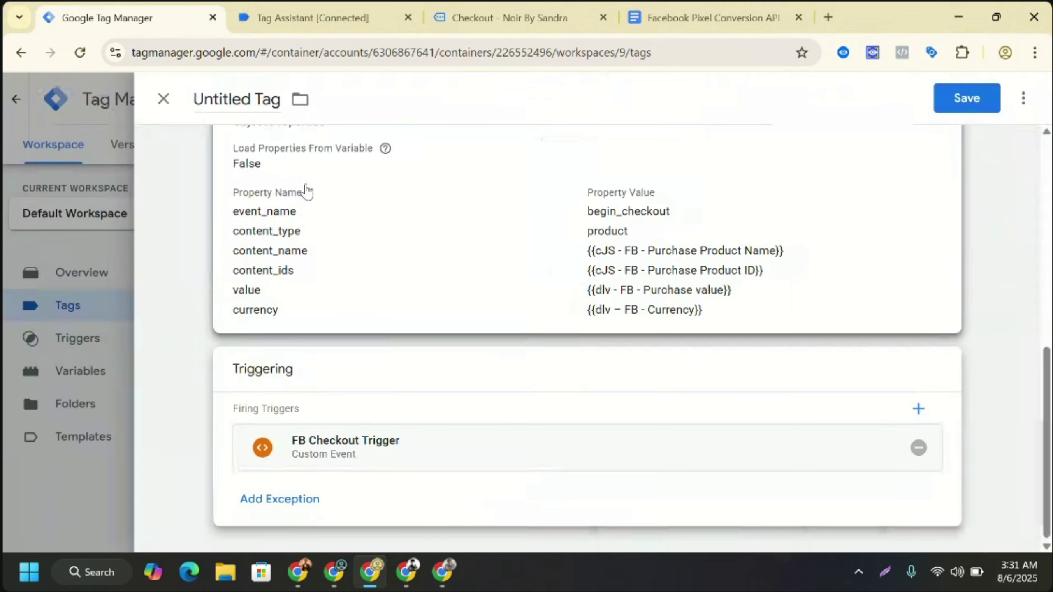
- Name the new Facebook Pixel tag "FB Checkout" and save it
{"action": "left_click", "coordinate": [256, 101]}
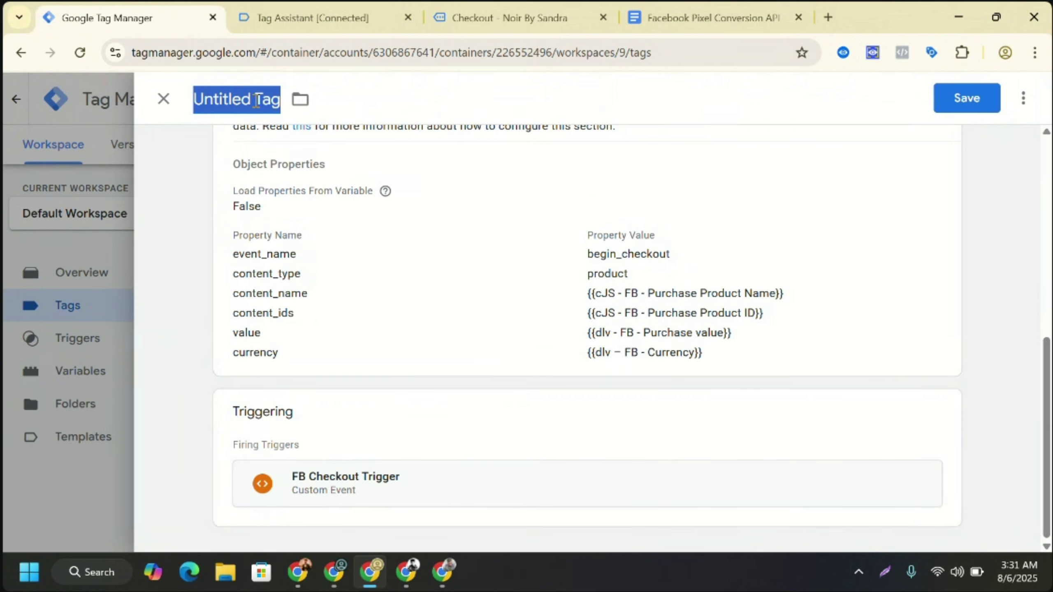
{"action": "type", "text": "FB"}
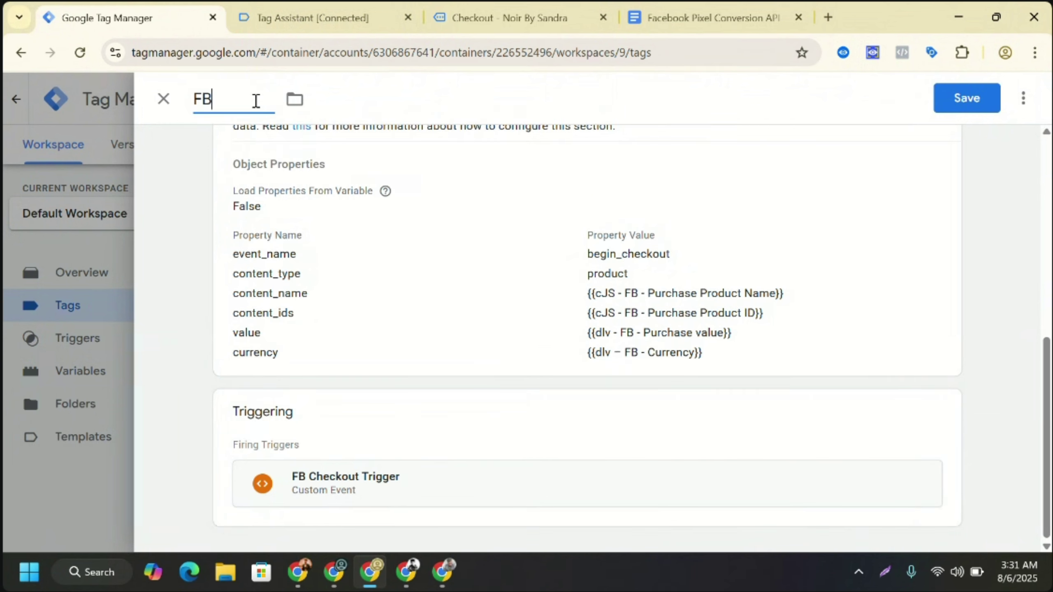
{"action": "type", "text": " Checkout"}
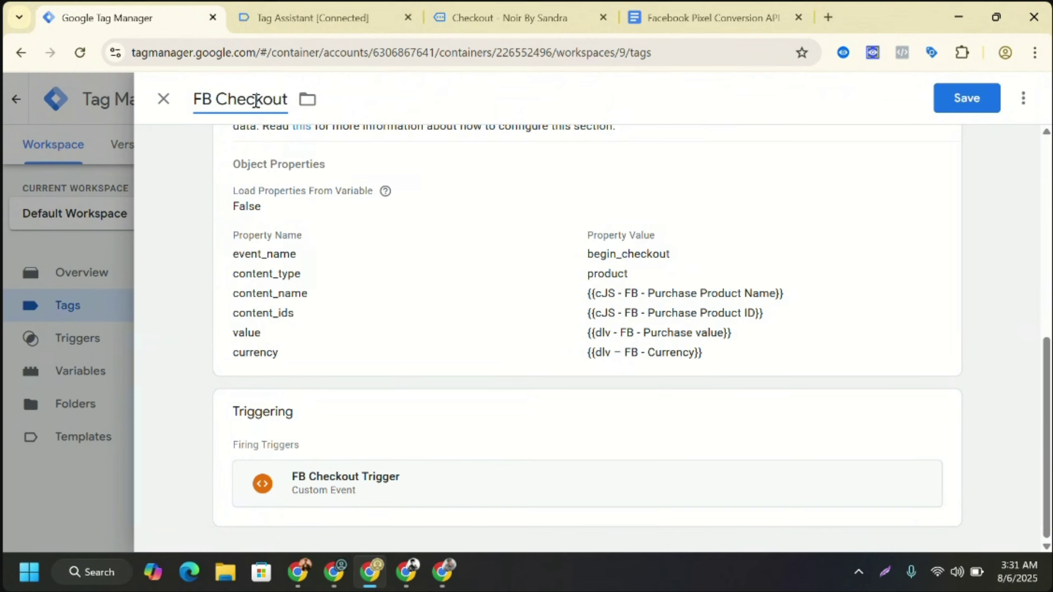
{"action": "left_click", "coordinate": [951, 111]}
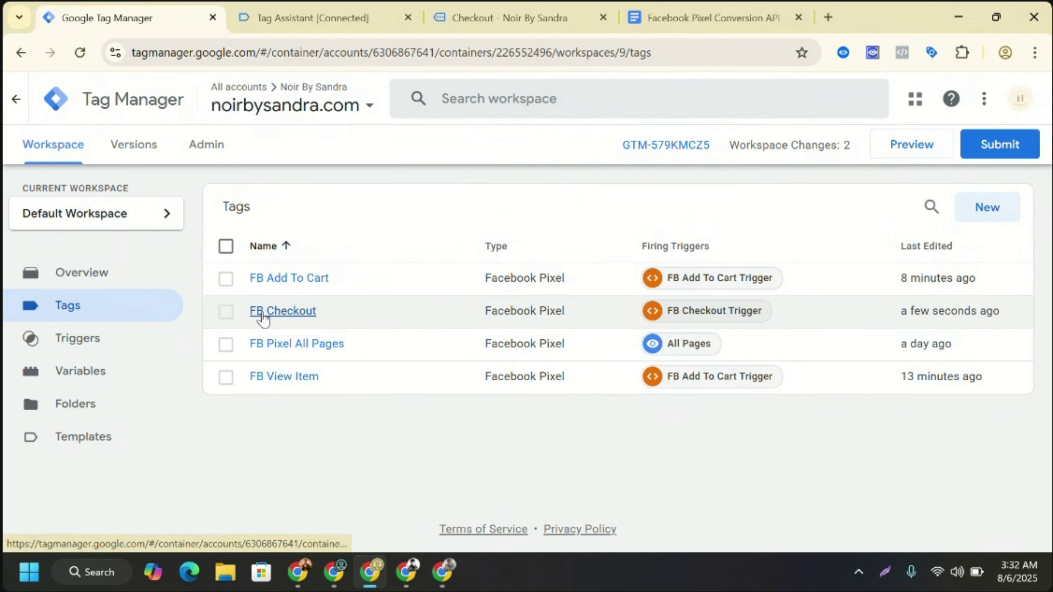
- Open the FB Checkout tag from the tag list and create a copy of it
{"action": "left_click", "coordinate": [226, 311]}
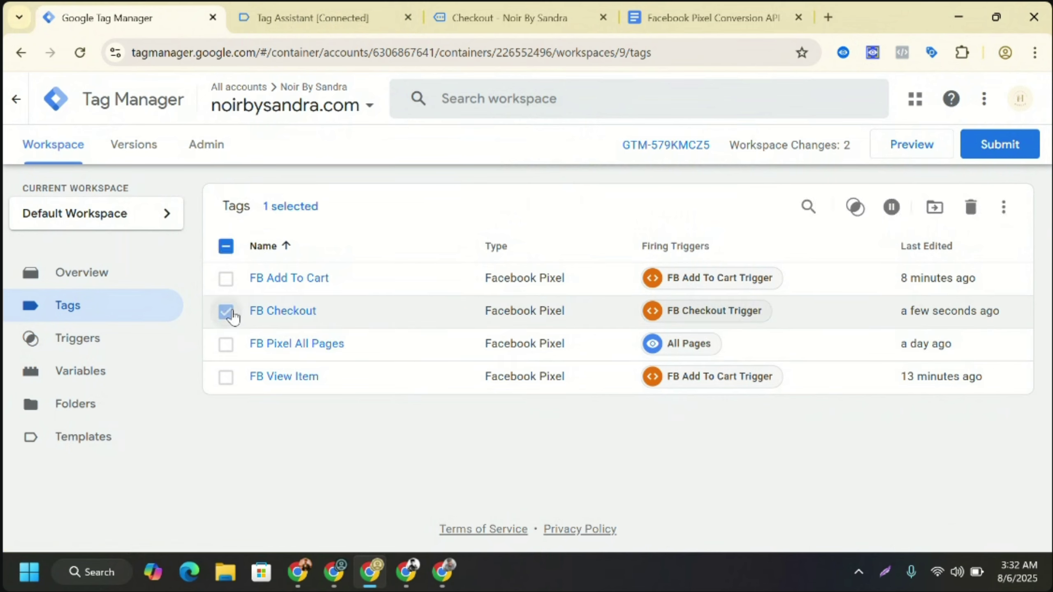
{"action": "left_click", "coordinate": [1004, 208]}
{"action": "left_click", "coordinate": [1011, 211]}
{"action": "left_click", "coordinate": [296, 315]}
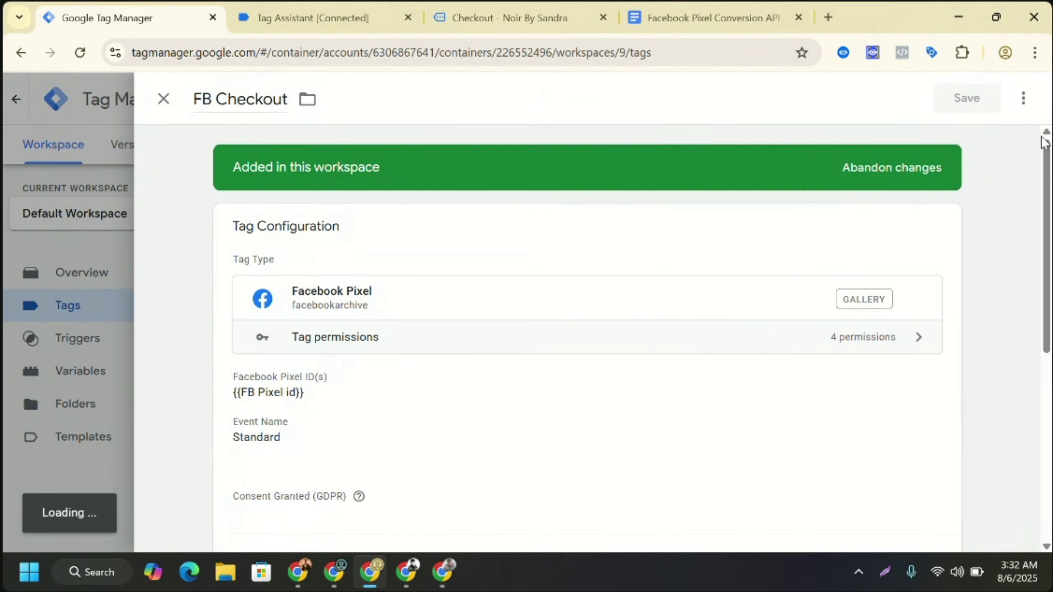
{"action": "left_click", "coordinate": [1024, 98]}
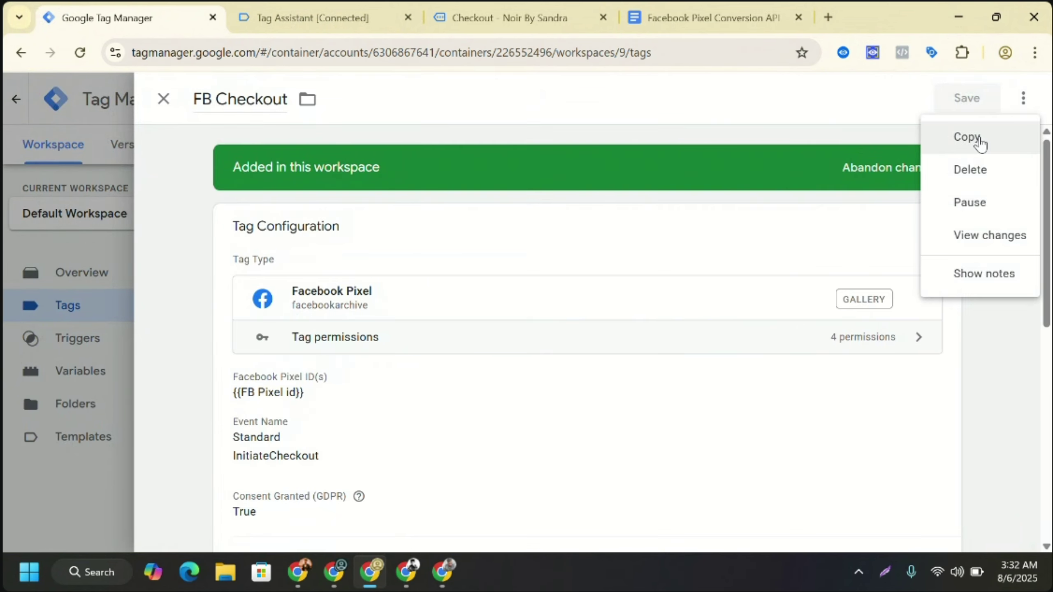
{"action": "left_click", "coordinate": [967, 137]}
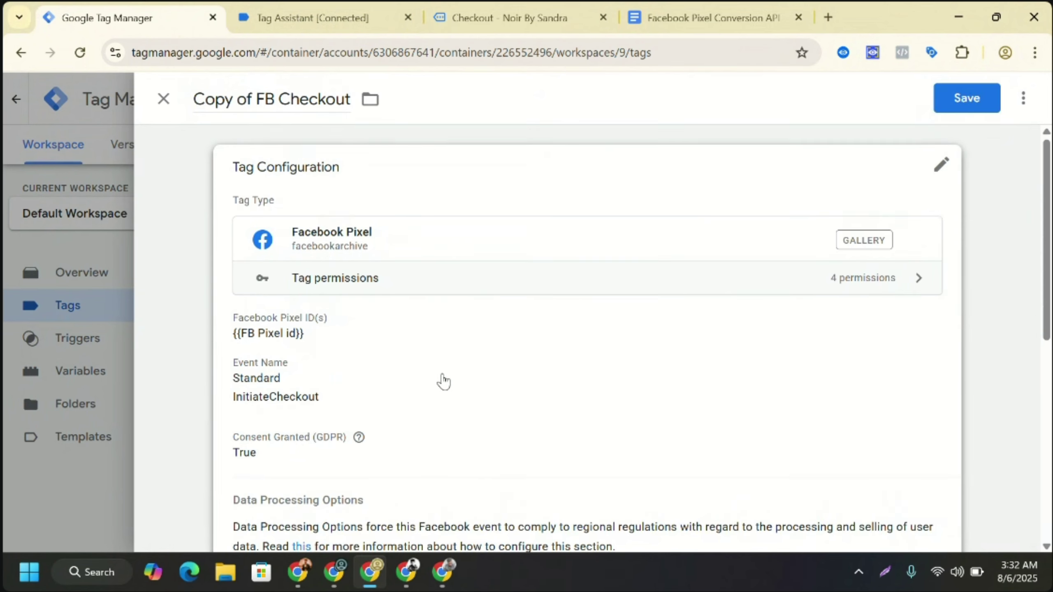
{"action": "scroll", "coordinate": [443, 381], "scroll_direction": "down", "scroll_amount": 10}
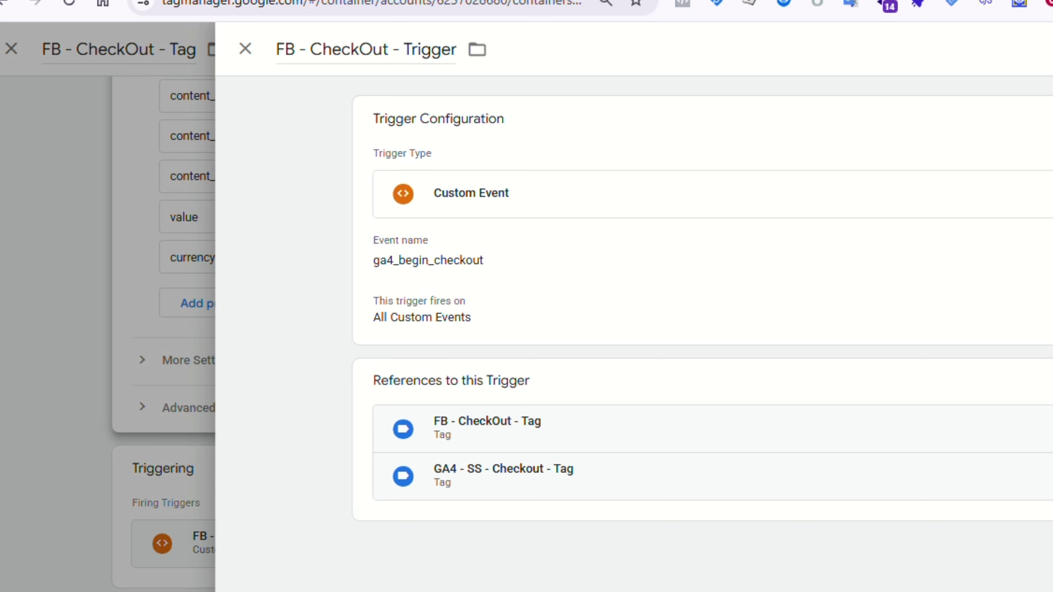
- In the freelance2successbd container, close FB - CheckOut - Trigger and its tag, and open FB - Purchase - Tag
{"action": "left_click", "coordinate": [246, 49]}
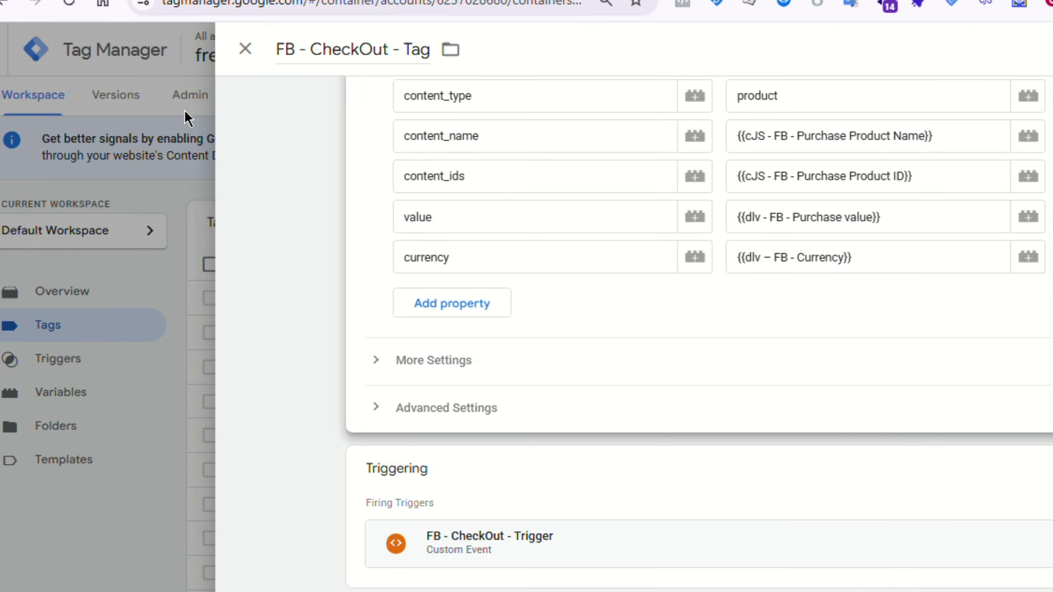
{"action": "left_click", "coordinate": [244, 49]}
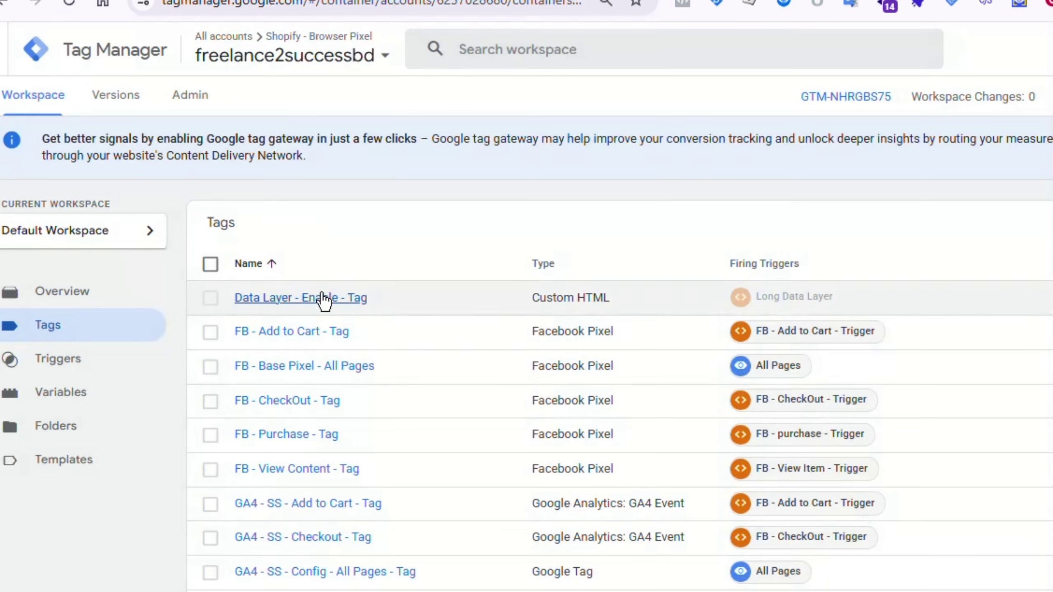
{"action": "left_click", "coordinate": [303, 442]}
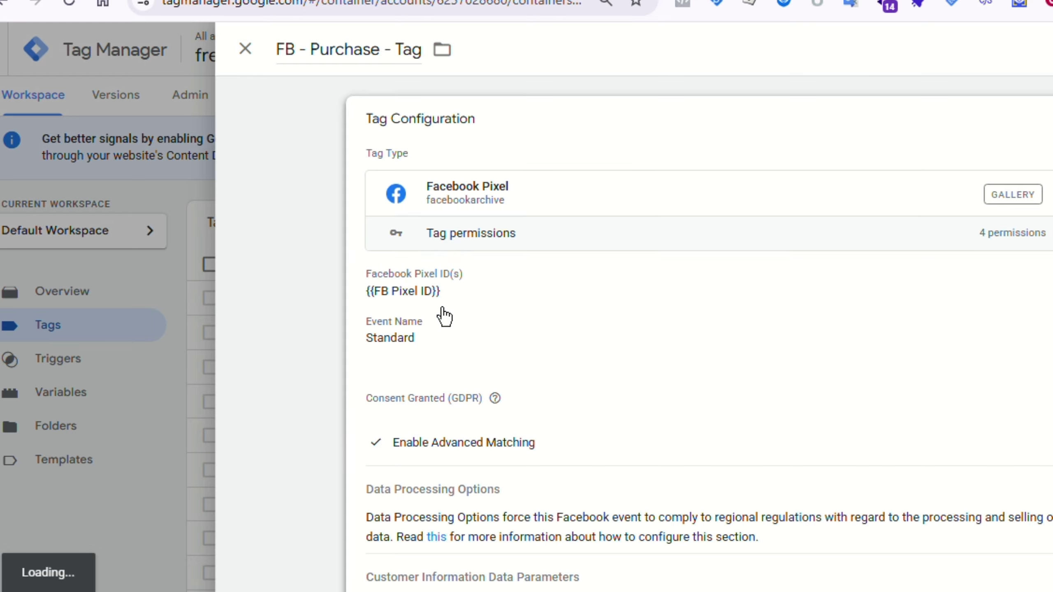
- Review the FB - Purchase - Tag configuration, including its event name, customer information parameters and object properties
{"action": "left_click", "coordinate": [460, 322]}
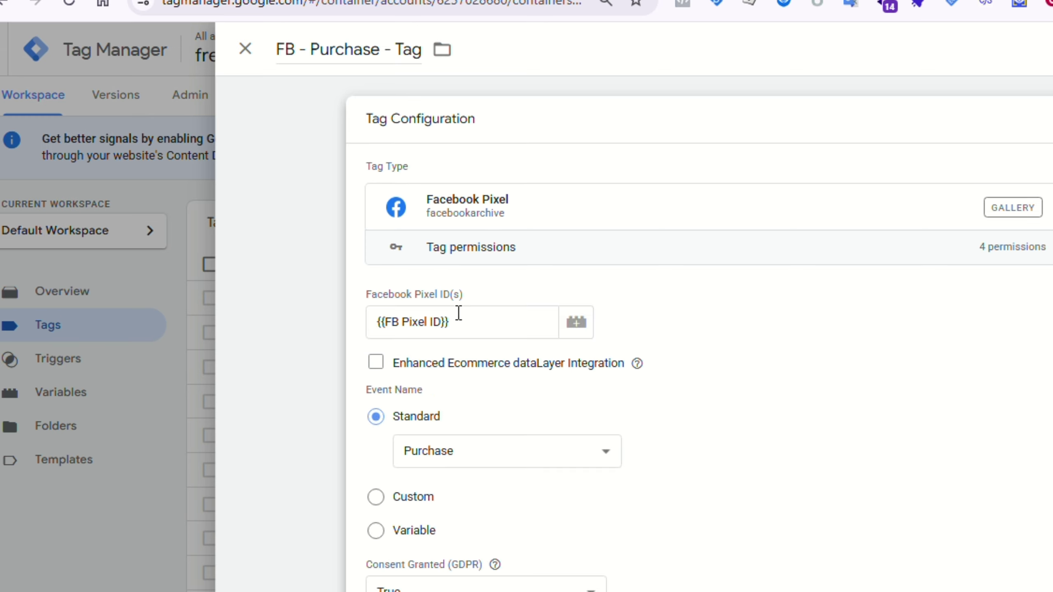
{"action": "scroll", "coordinate": [497, 369], "scroll_direction": "down", "scroll_amount": 10}
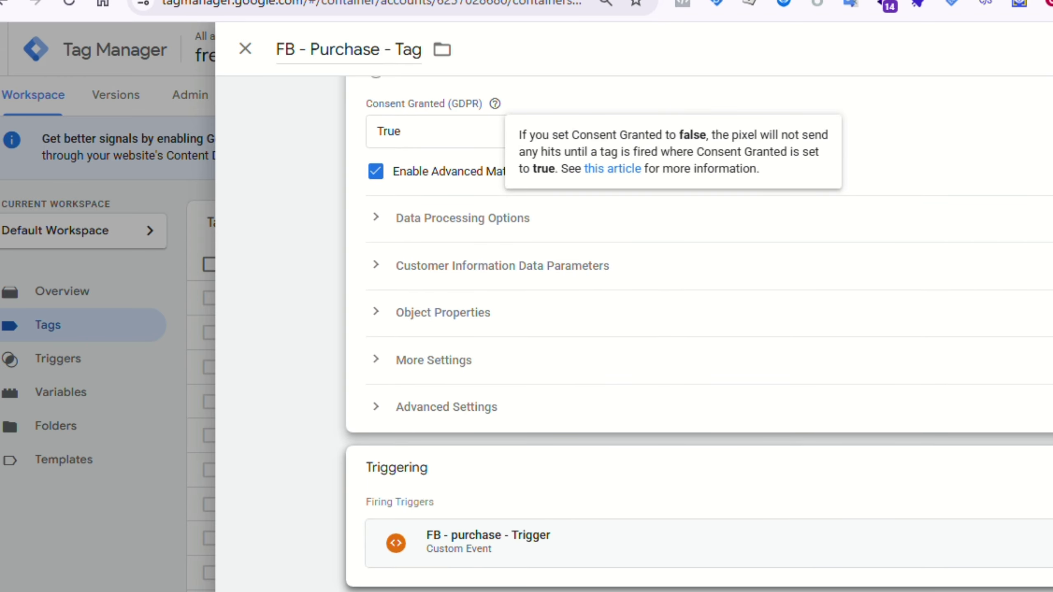
{"action": "left_click", "coordinate": [966, 461]}
{"action": "scroll", "coordinate": [524, 266], "scroll_direction": "up", "scroll_amount": 7}
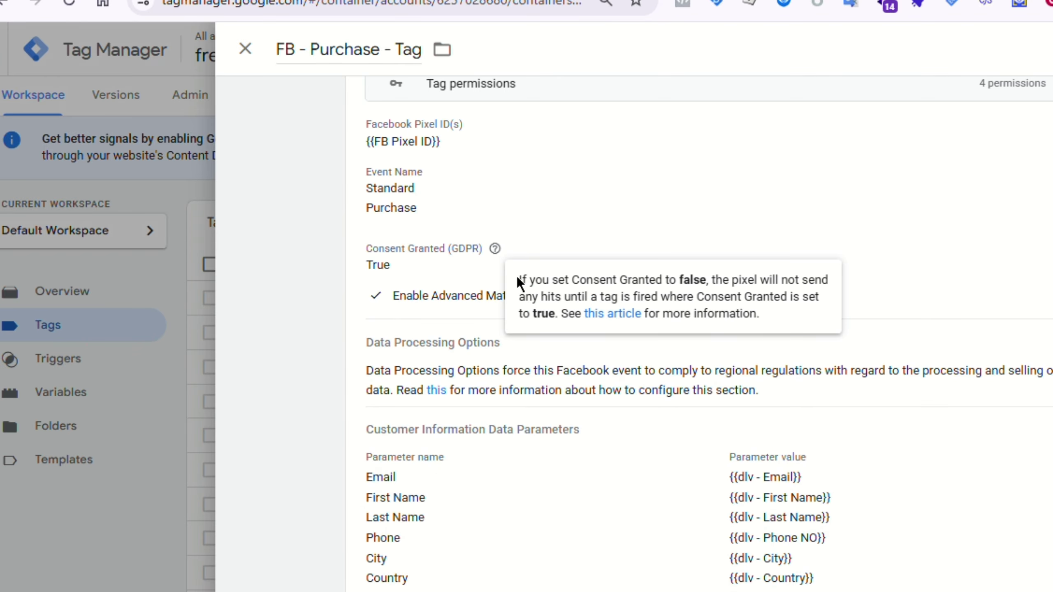
{"action": "scroll", "coordinate": [502, 282], "scroll_direction": "up", "scroll_amount": 3}
{"action": "scroll", "coordinate": [519, 332], "scroll_direction": "down", "scroll_amount": 10}
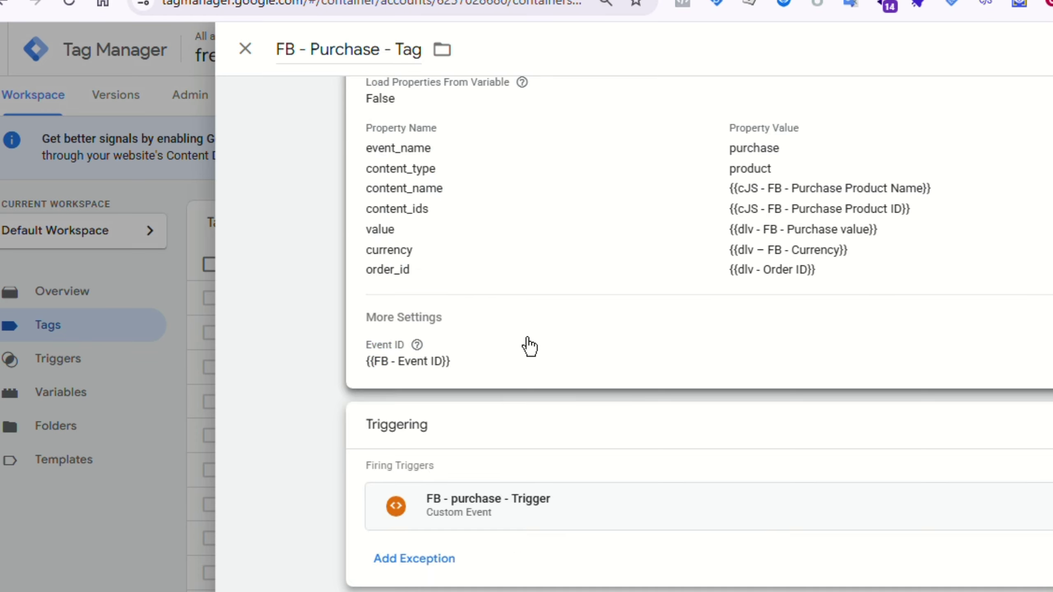
- Open FB - purchase - Trigger from the purchase tag and examine its custom event name
{"action": "left_click", "coordinate": [1032, 511]}
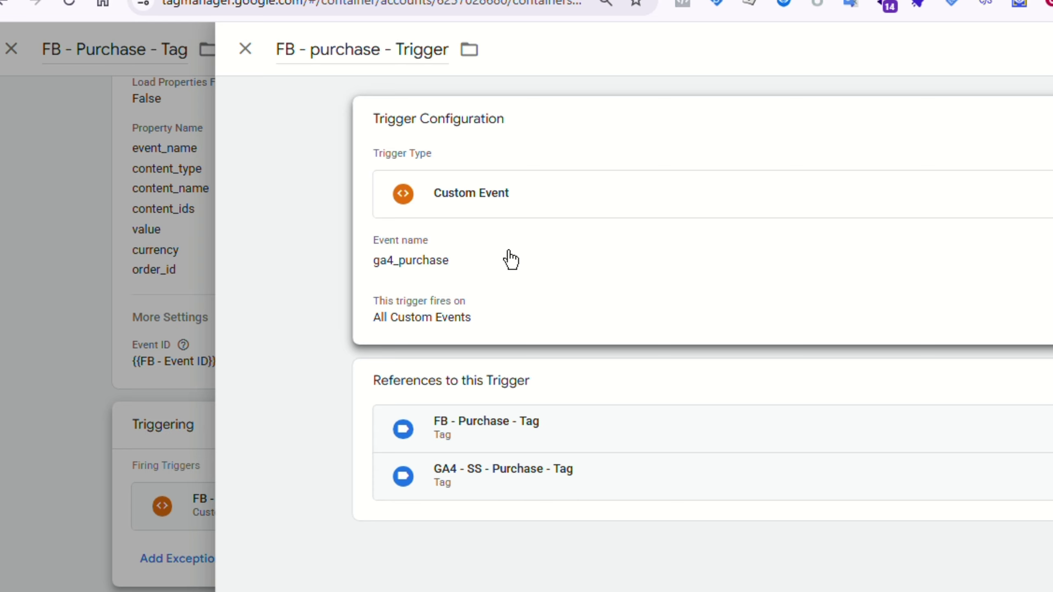
{"action": "left_click", "coordinate": [451, 265]}
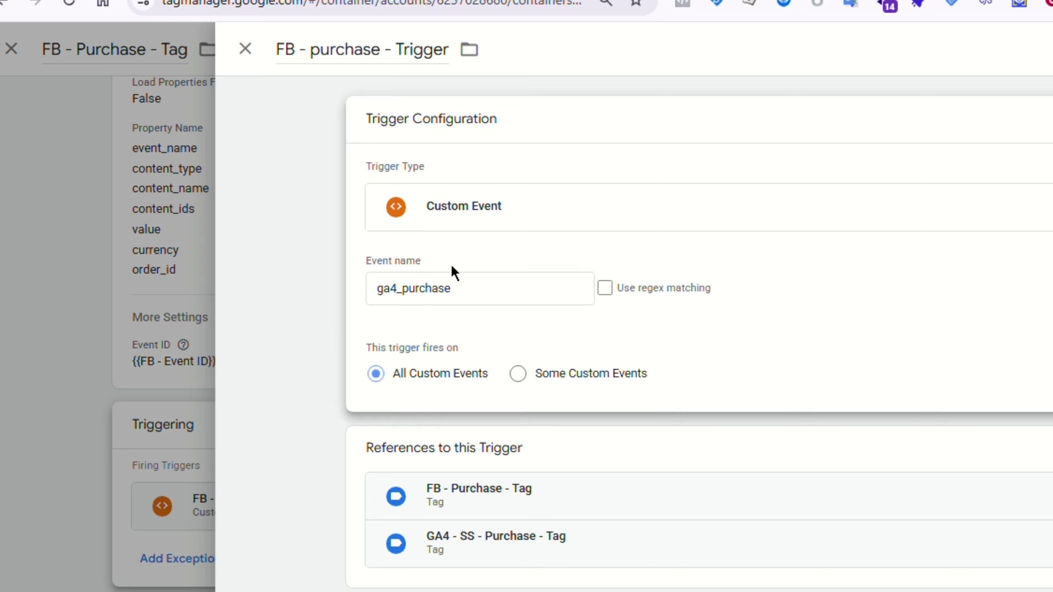
{"action": "left_click", "coordinate": [466, 282]}
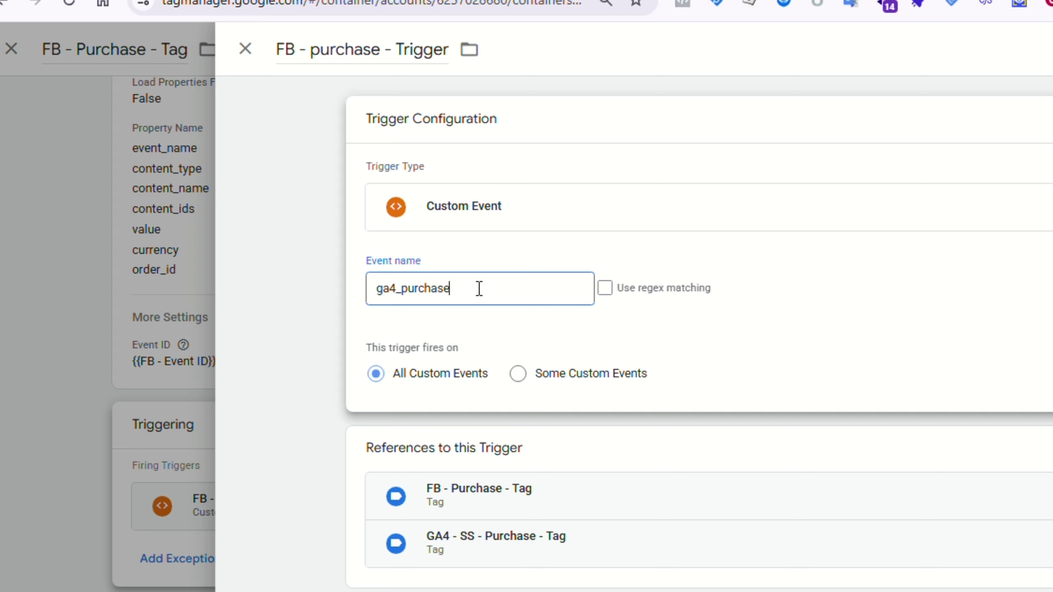
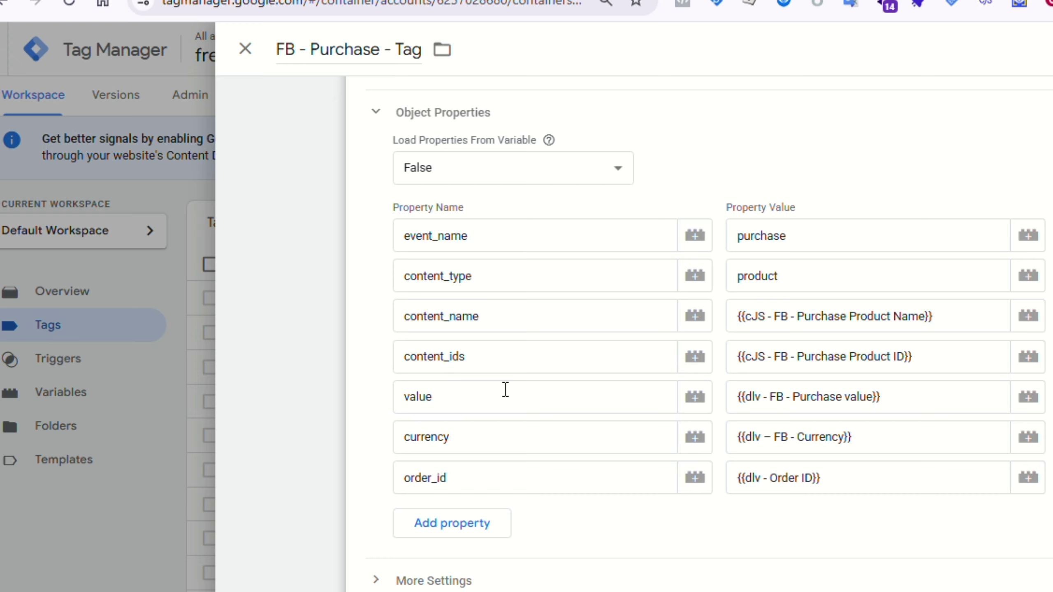
- Insert the dlv - Order ID variable into the order_id property value of FB - Purchase - Tag
{"action": "left_click", "coordinate": [504, 488]}
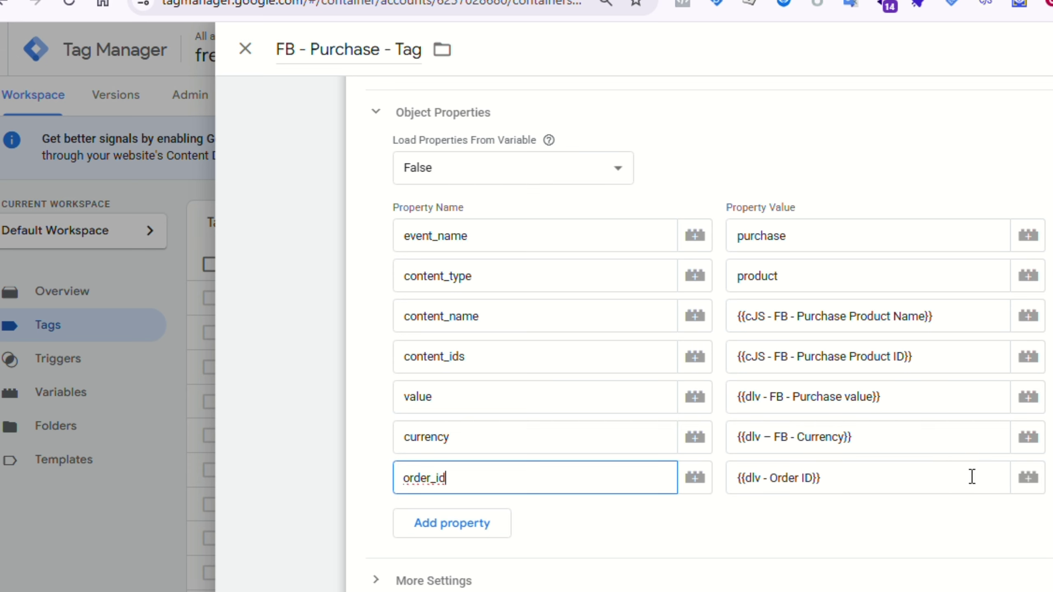
{"action": "left_click", "coordinate": [1028, 478]}
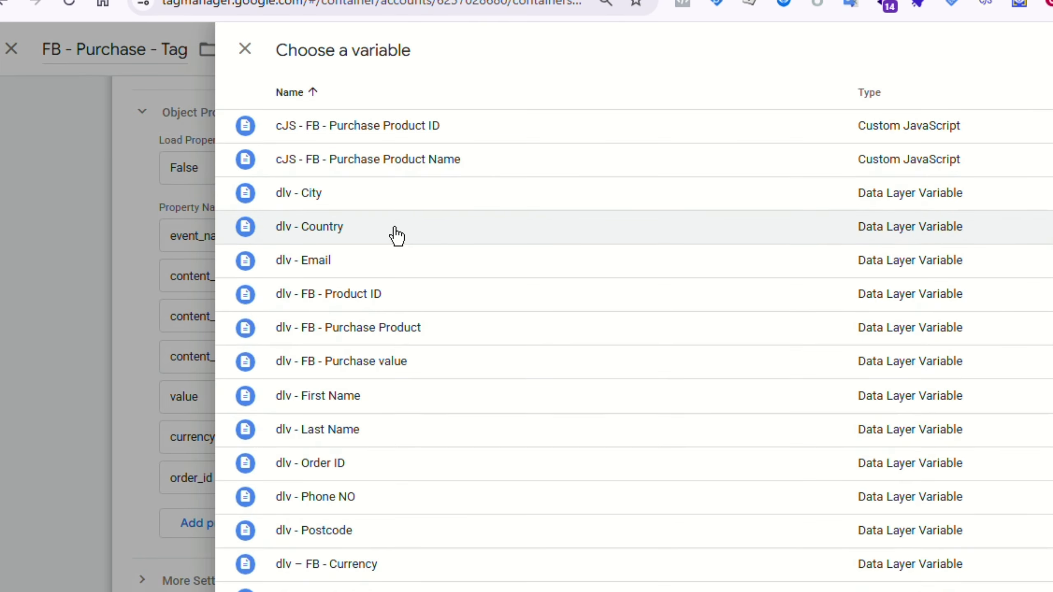
{"action": "left_click", "coordinate": [333, 461]}
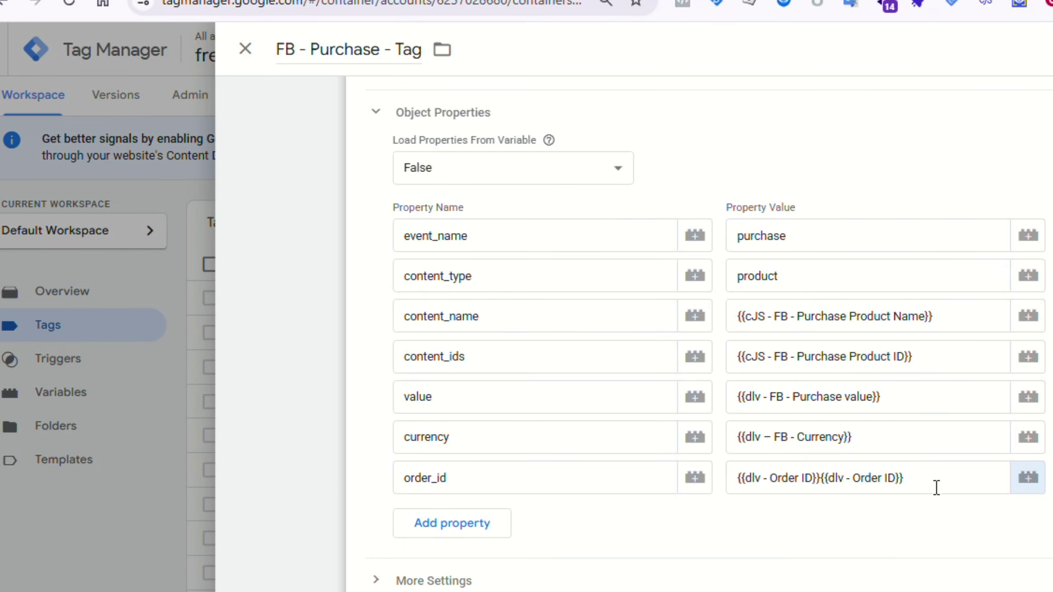
- Clear the duplicated Order ID variable reference from the order_id property value of FB - Purchase - Tag
{"action": "left_click", "coordinate": [894, 479]}
{"action": "left_click_drag", "start_coordinate": [895, 479], "coordinate": [712, 494]}
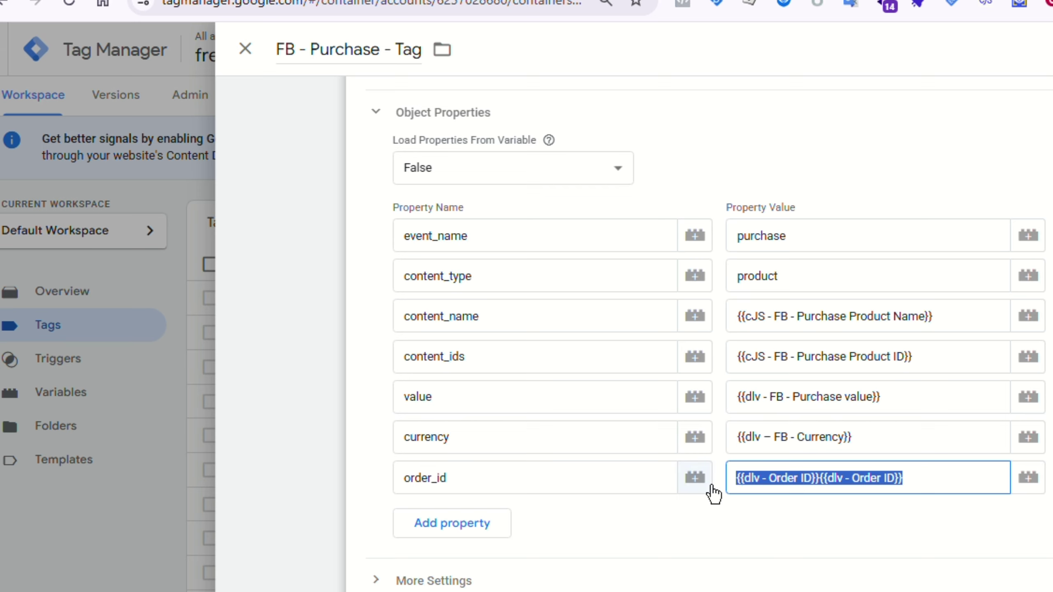
{"action": "key", "text": "BackSpace"}
{"action": "type", "text": "{{"}
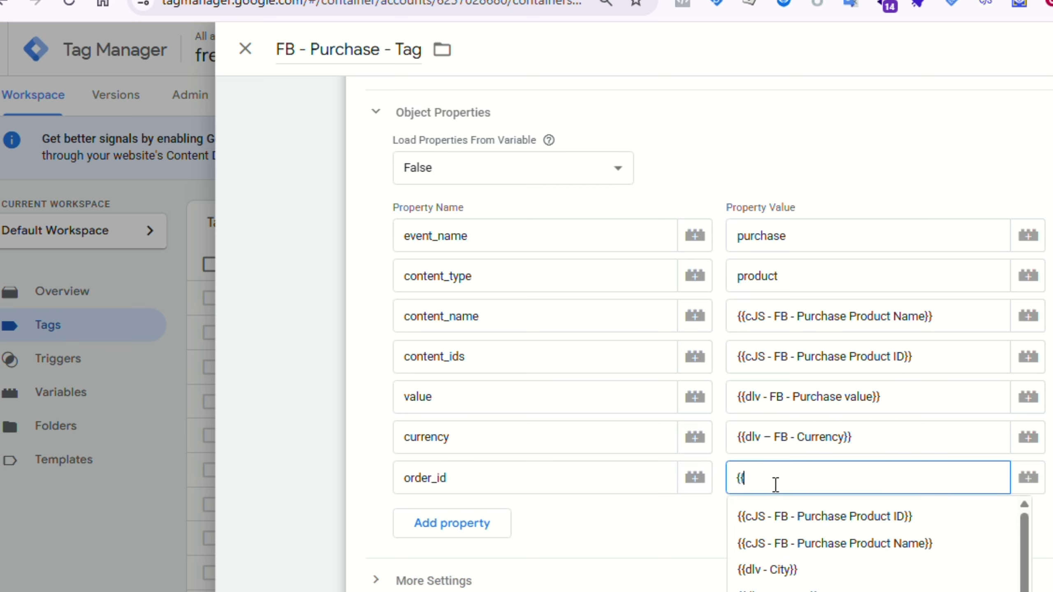
{"action": "type", "text": "otfr"}
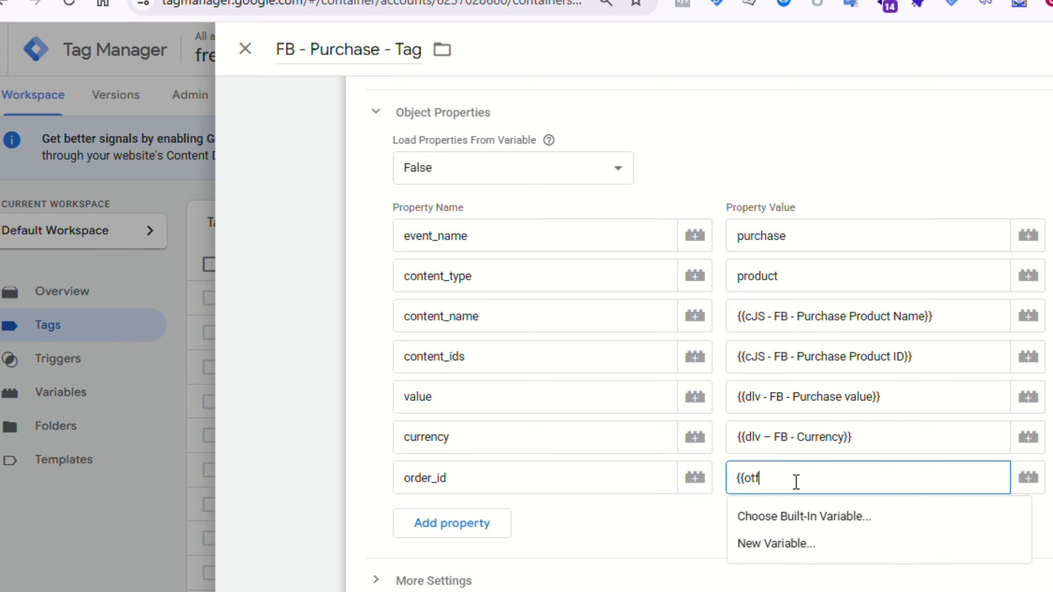
{"action": "key", "text": "BackSpace"}
{"action": "key", "text": "BackSpace"}
{"action": "key", "text": "BackSpace"}
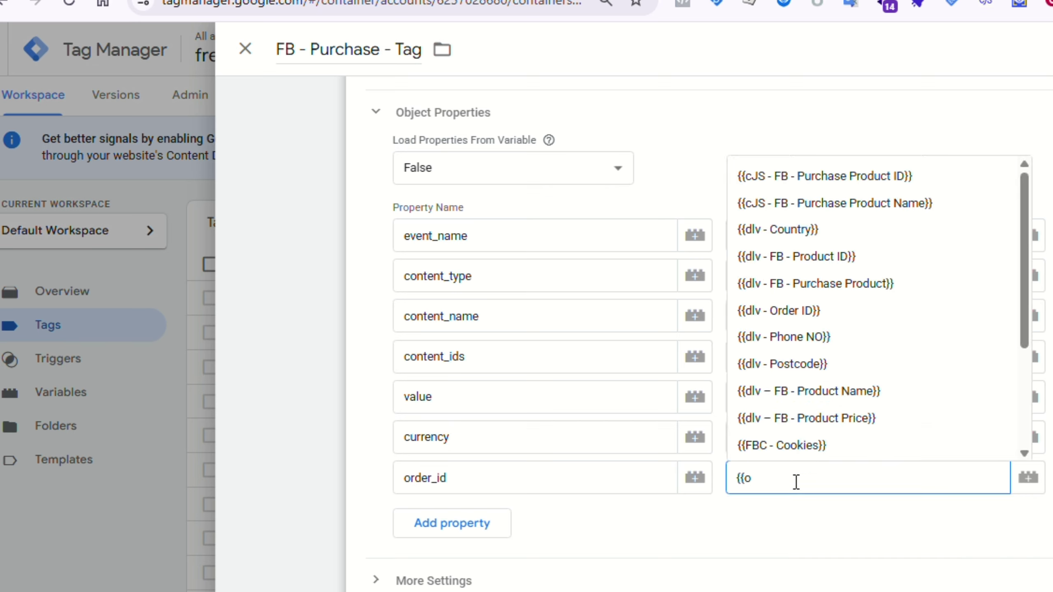
{"action": "type", "text": "t"}
{"action": "key", "text": "BackSpace"}
{"action": "type", "text": "r"}
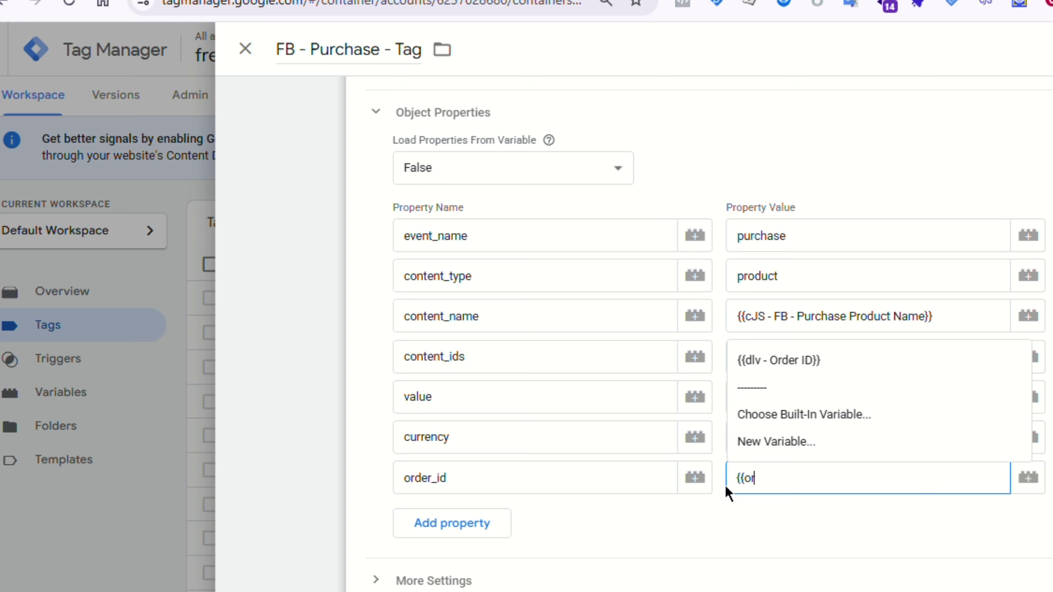
{"action": "left_click_drag", "start_coordinate": [771, 477], "coordinate": [726, 479]}
{"action": "key", "text": "BackSpace"}
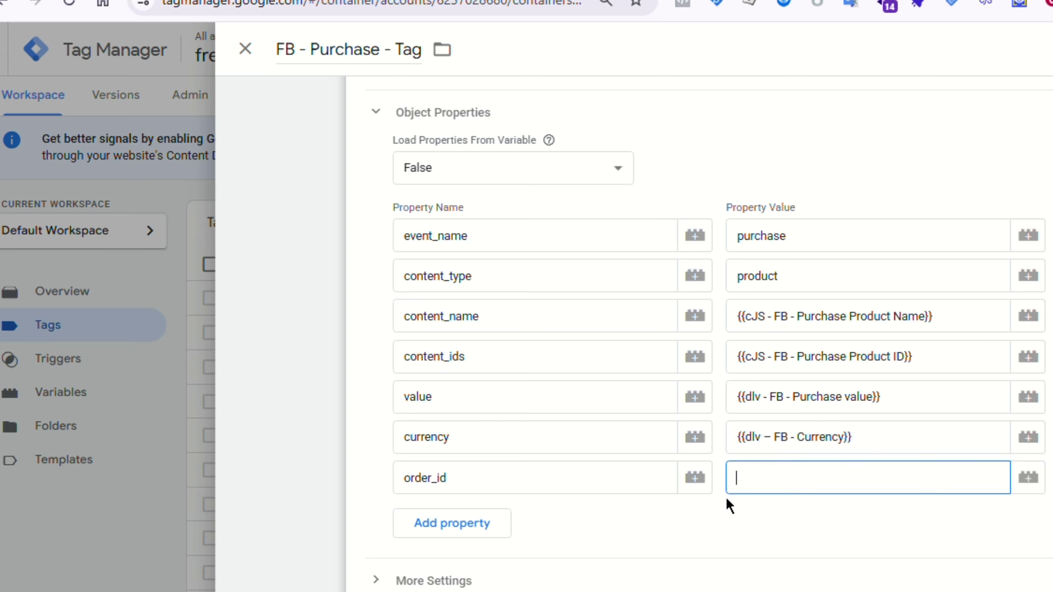
- Open the dlv - Order ID variable from the order_id property's variable chooser and copy its data layer variable name, ecommerce.transaction_id
{"action": "left_click", "coordinate": [1028, 477]}
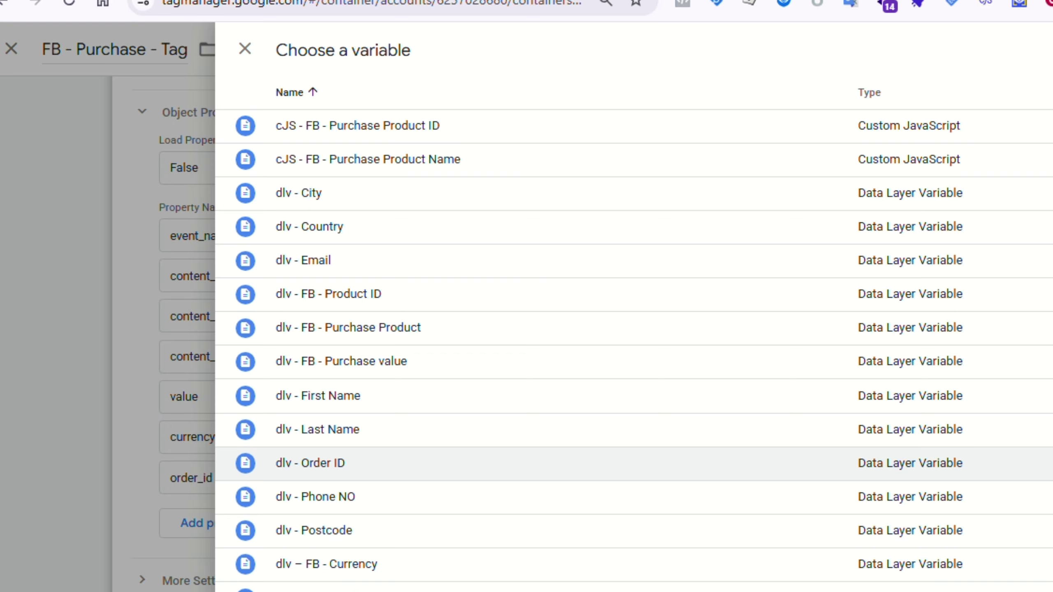
{"action": "left_click", "coordinate": [1051, 464]}
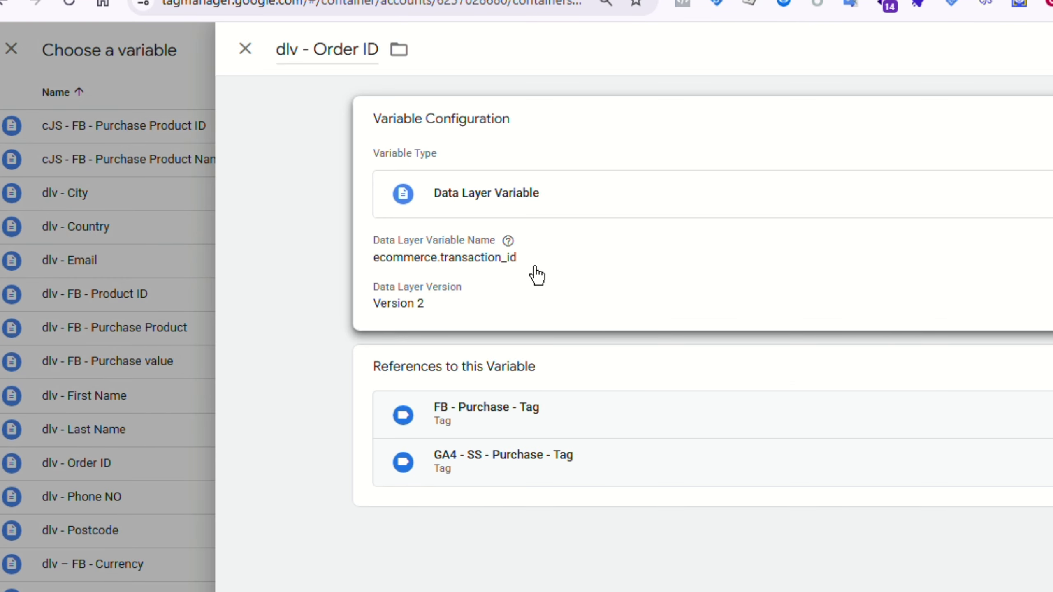
{"action": "left_click", "coordinate": [548, 266]}
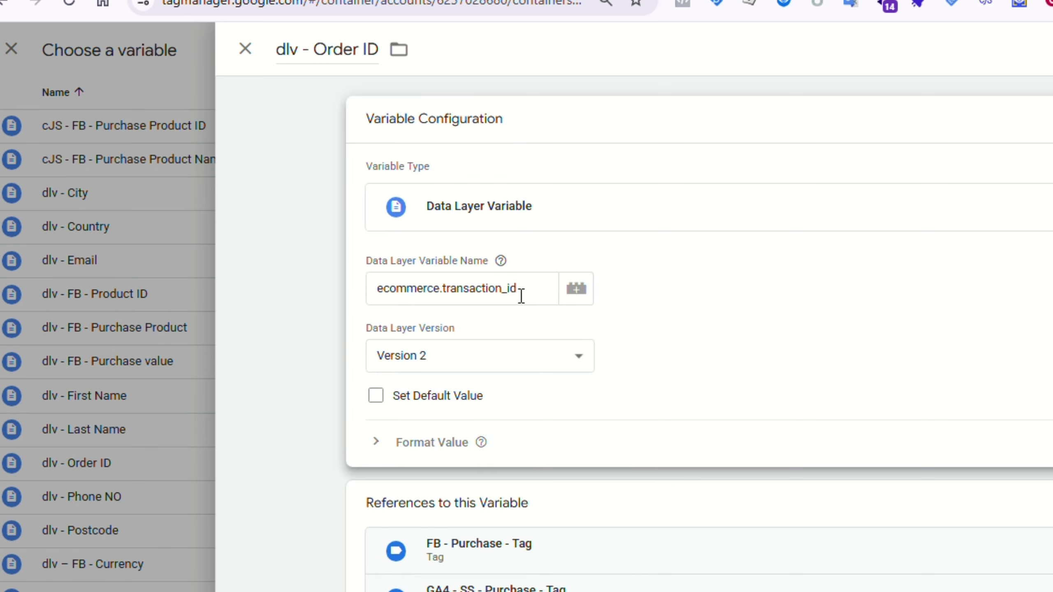
{"action": "left_click_drag", "start_coordinate": [521, 296], "coordinate": [365, 298]}
{"action": "key", "text": "ctrl+c"}
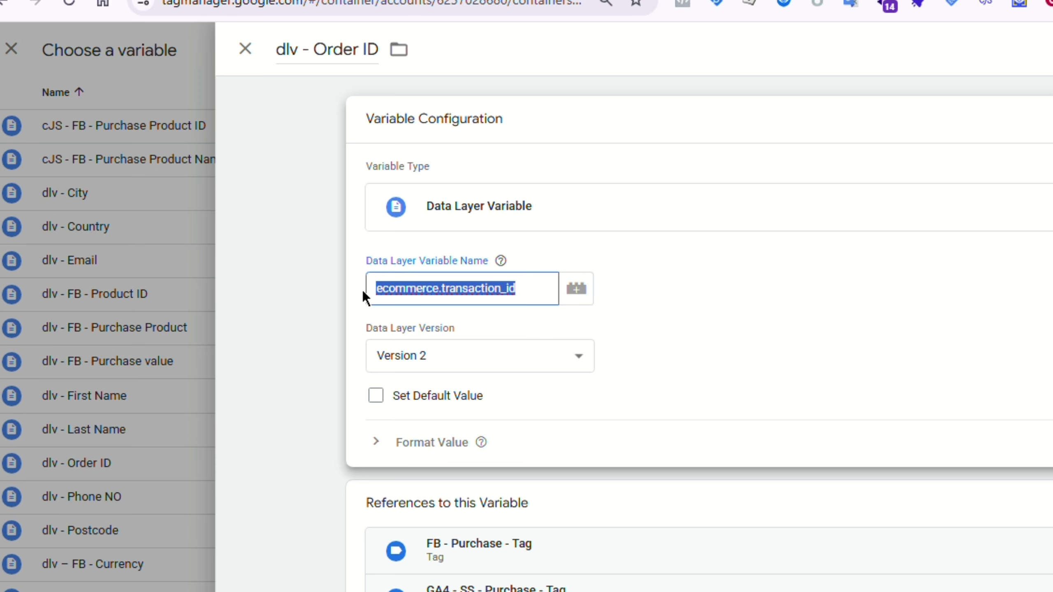
- Switch to the Google Meet call and show the shared presentation in full screen
{"action": "left_click", "coordinate": [1003, 1]}
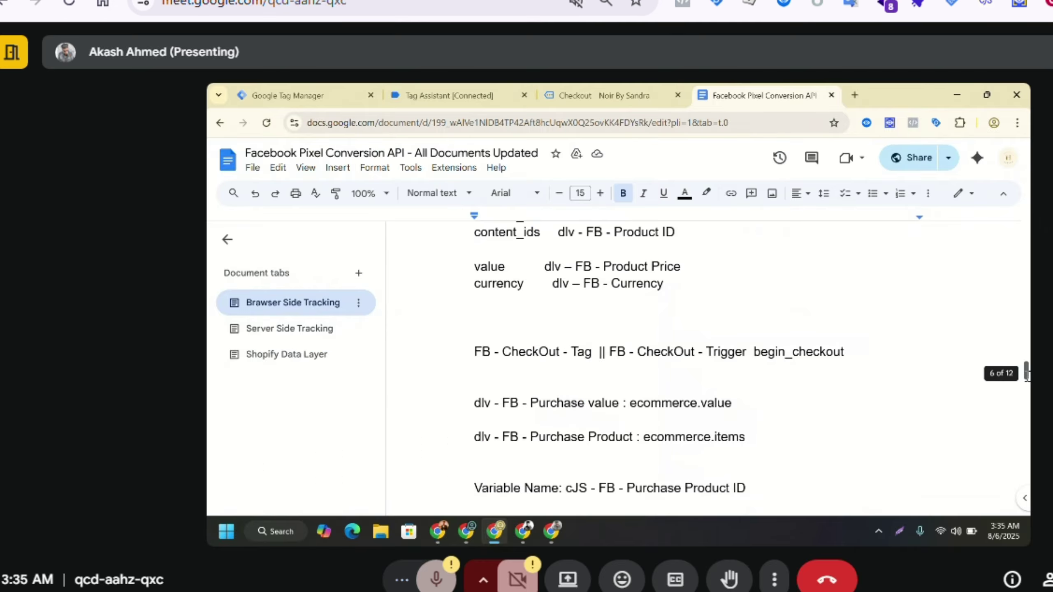
{"action": "mouse_move", "coordinate": [822, 360]}
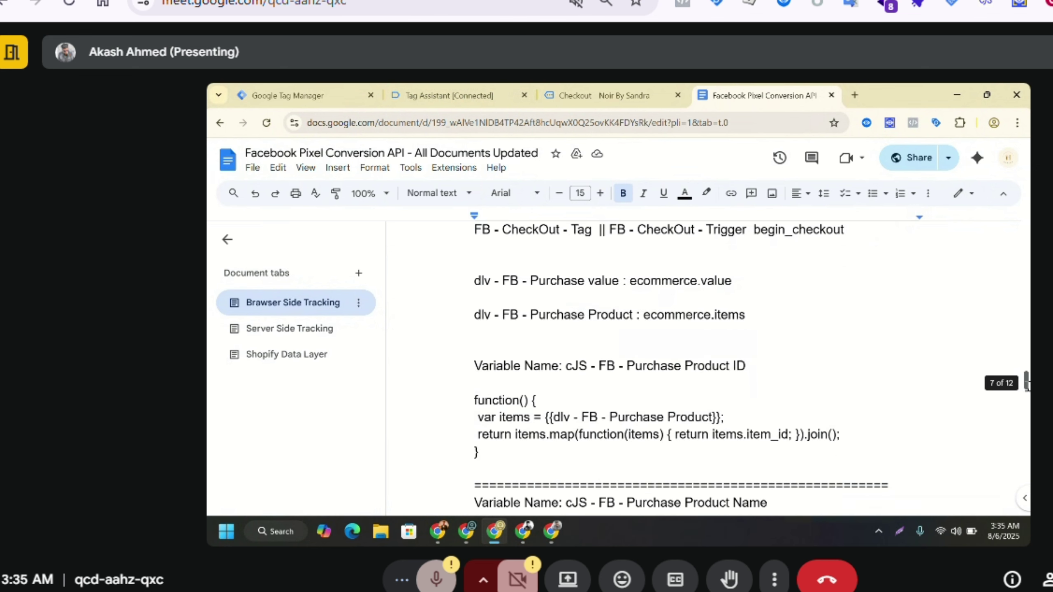
{"action": "left_click", "coordinate": [775, 580]}
{"action": "left_click", "coordinate": [820, 265]}
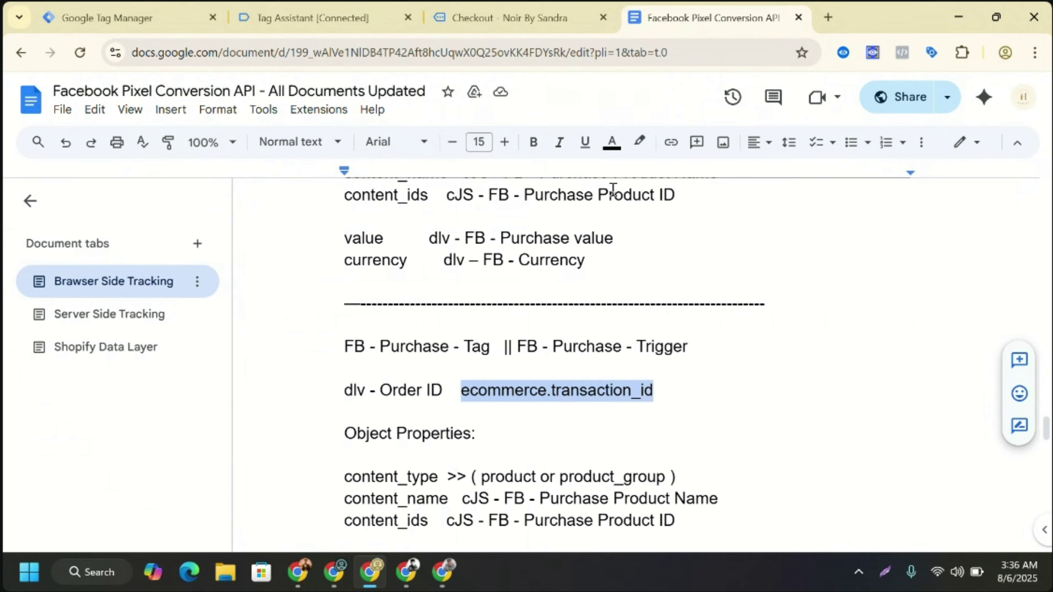
- Name the new ecommerce.transaction_id data layer variable "dlv transaction id" and save it as the order_id value of the copied FB Checkout tag
{"action": "key", "text": "ctrl+1"}
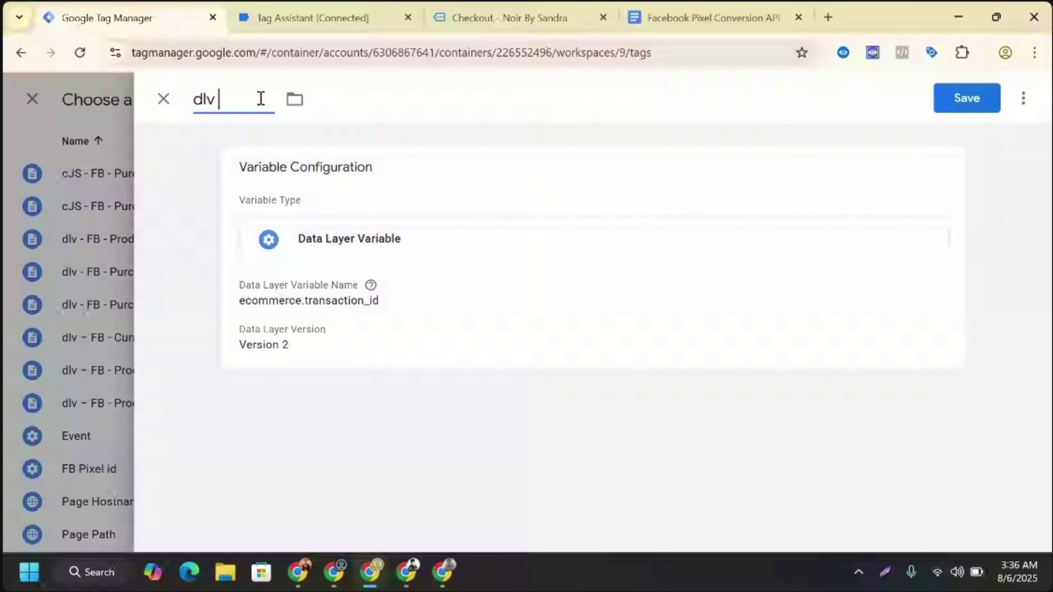
{"action": "key", "text": "ctrl+v"}
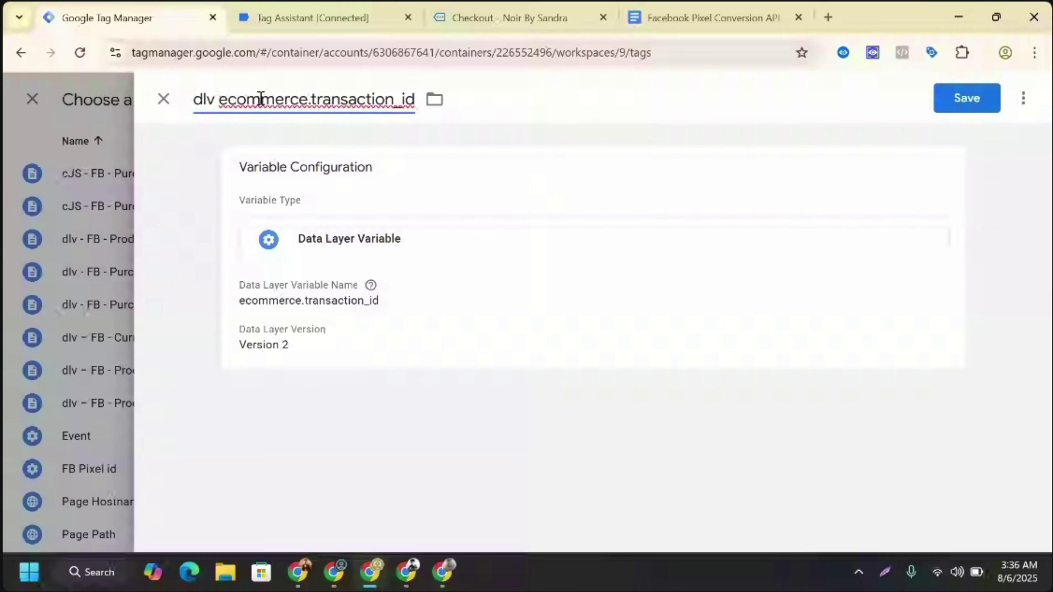
{"action": "left_click_drag", "start_coordinate": [311, 100], "coordinate": [219, 99]}
{"action": "key", "text": "BackSpace"}
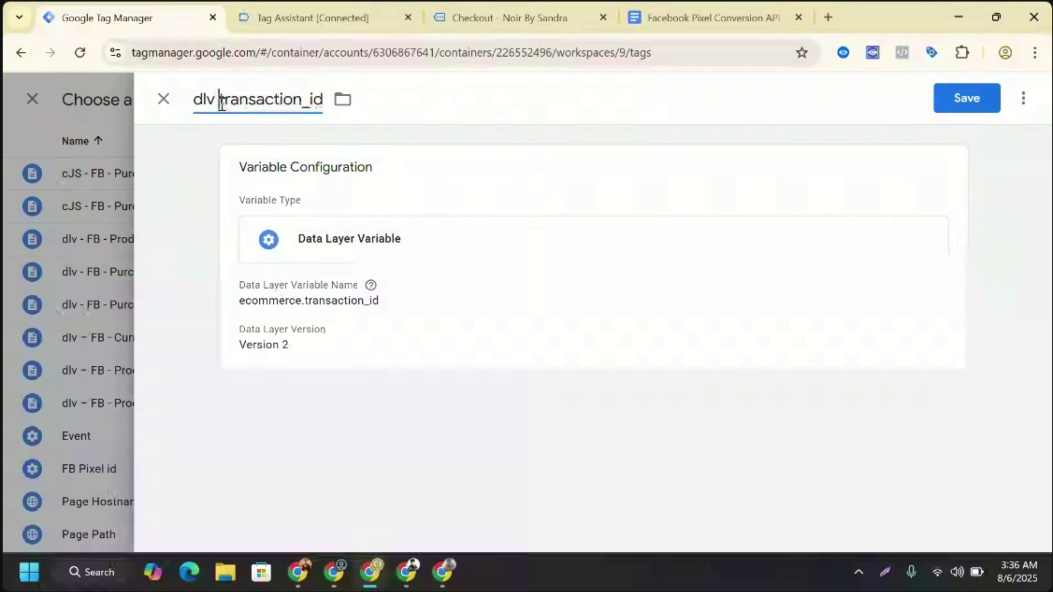
{"action": "left_click", "coordinate": [310, 100]}
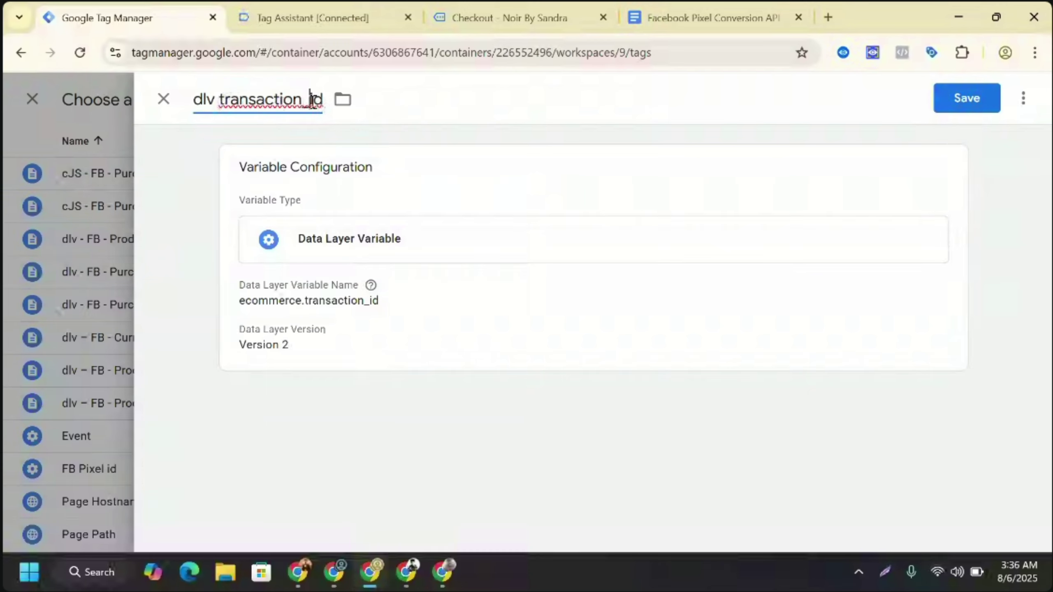
{"action": "key", "text": "BackSpace"}
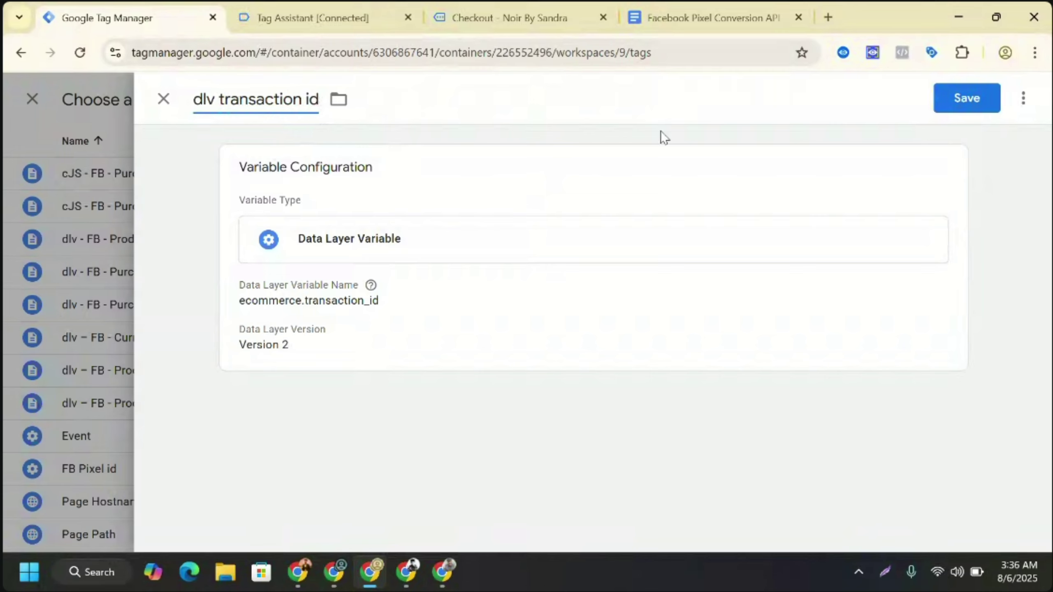
{"action": "left_click", "coordinate": [961, 96]}
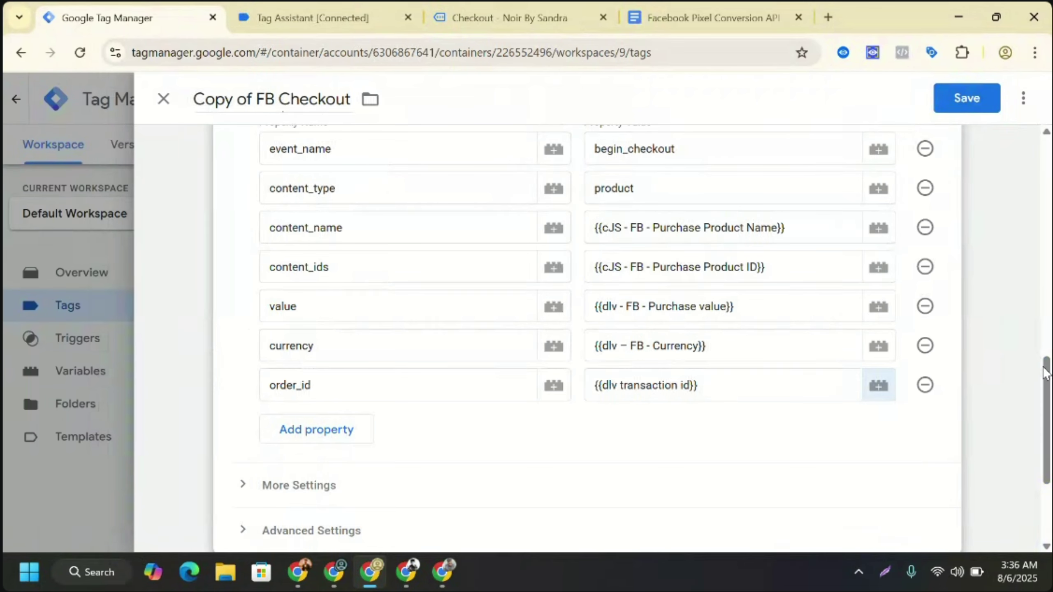
{"action": "scroll", "coordinate": [1049, 382], "scroll_direction": "up", "scroll_amount": 4}
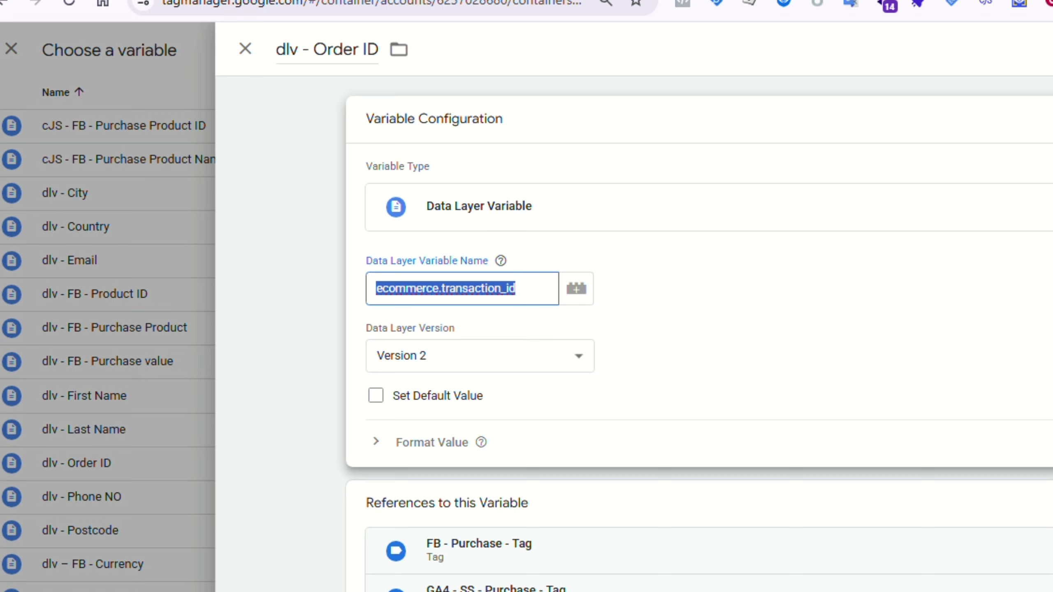
- Close dlv - Order ID in the reference container, and switch back to the Google Meet presentation in full screen
{"action": "left_click", "coordinate": [244, 48]}
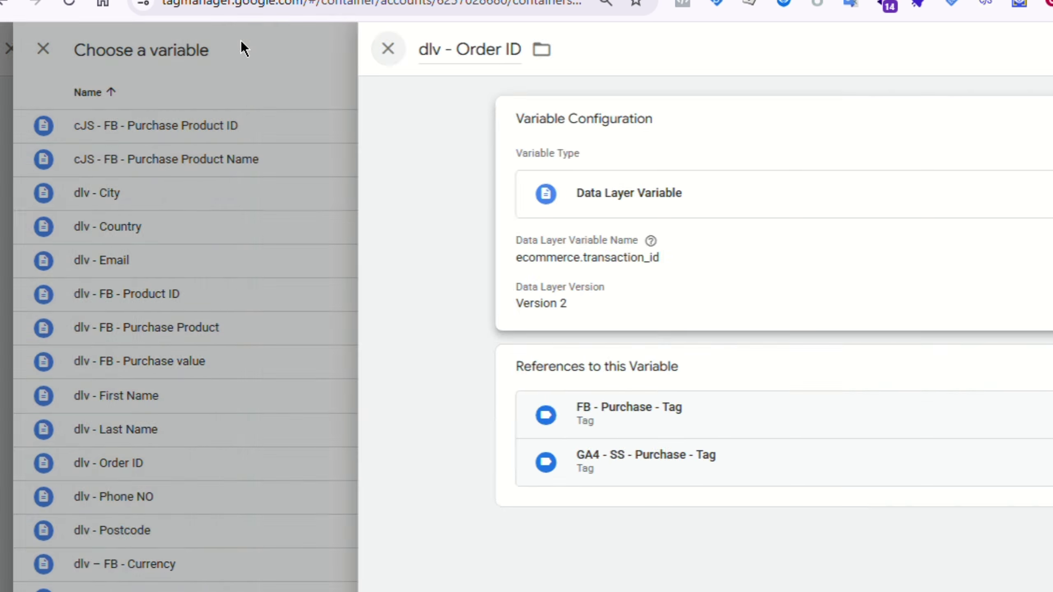
{"action": "left_click", "coordinate": [271, 48]}
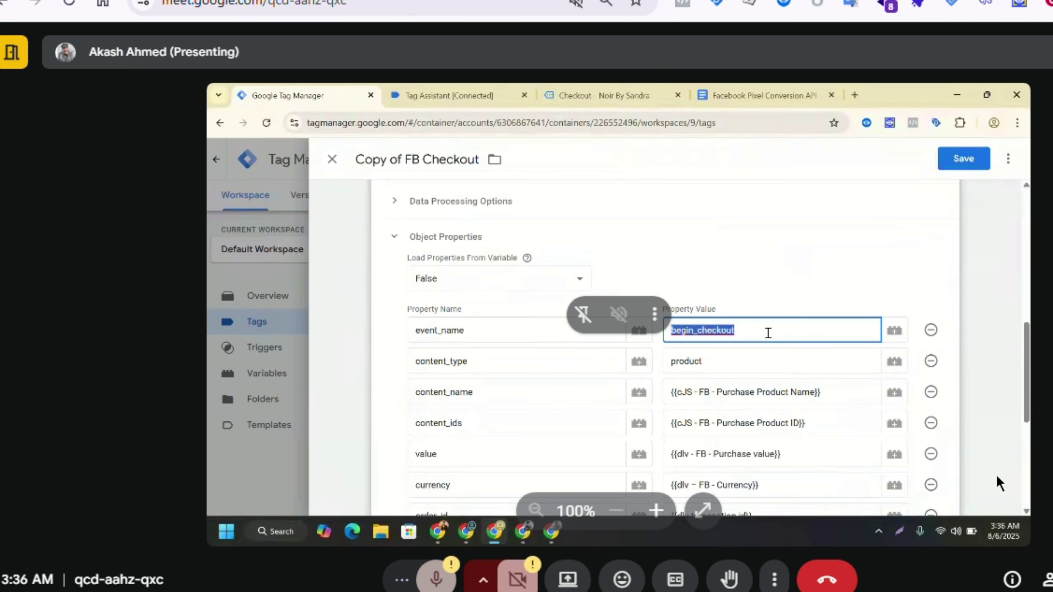
{"action": "left_click", "coordinate": [774, 579]}
{"action": "left_click", "coordinate": [832, 263]}
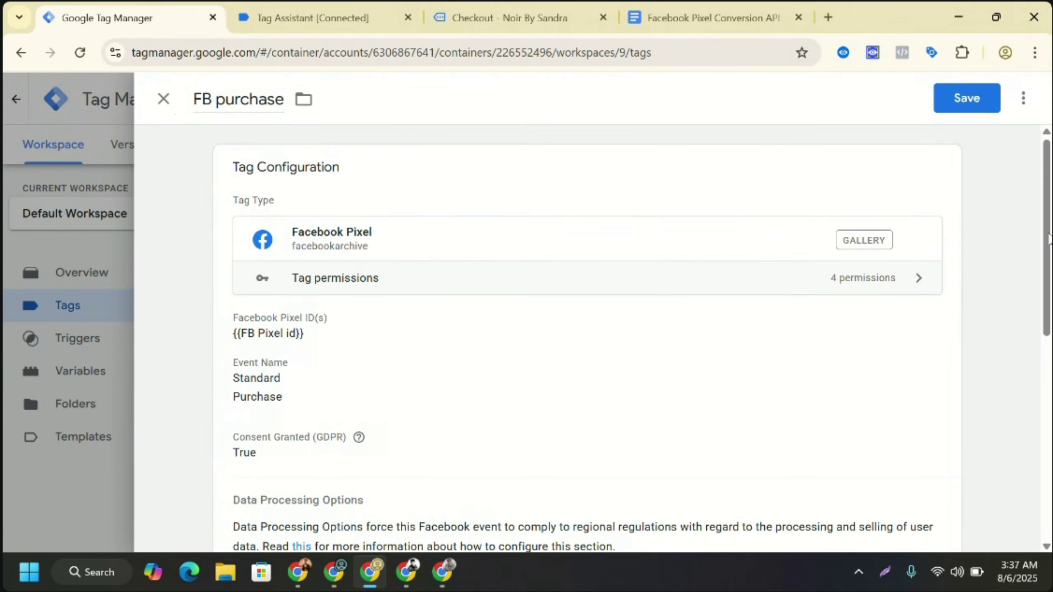
- Review the FB purchase tag's object properties and its firing trigger's event name, closing both when finished
{"action": "left_click_drag", "start_coordinate": [1049, 239], "coordinate": [1047, 385]}
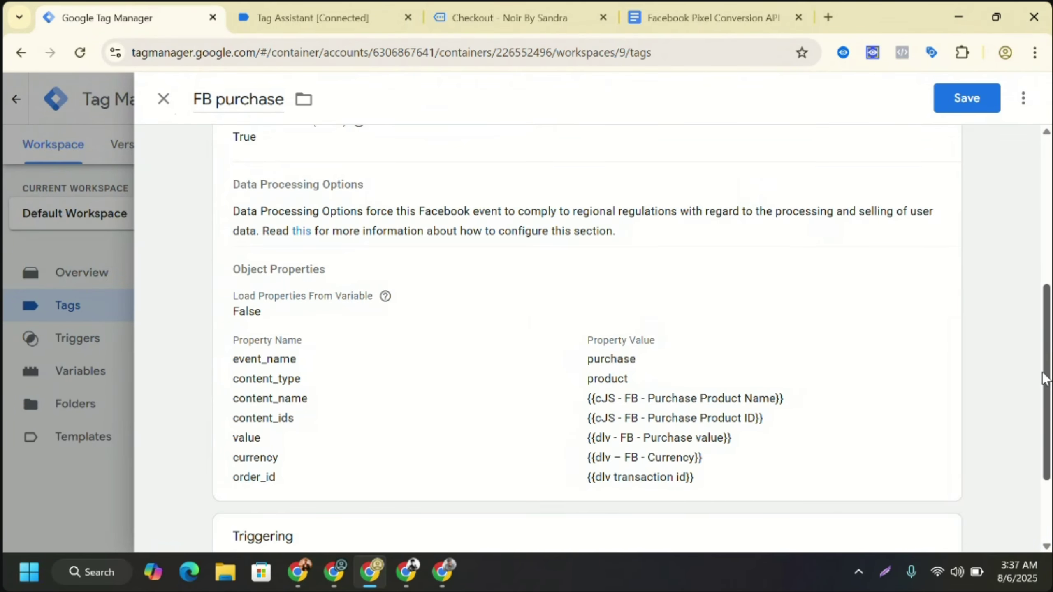
{"action": "scroll", "coordinate": [1045, 378], "scroll_direction": "down", "scroll_amount": 2}
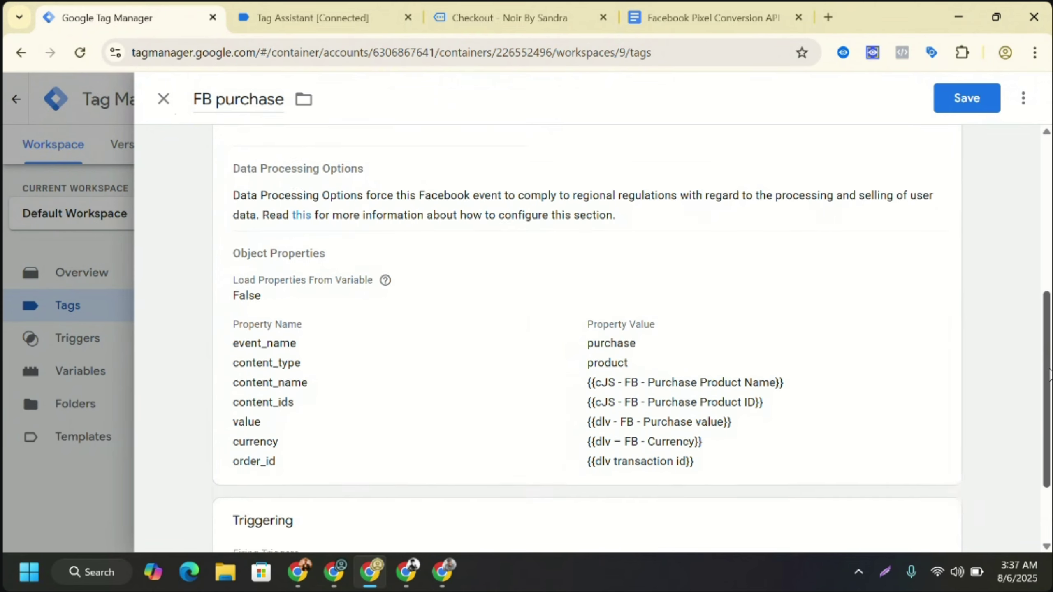
{"action": "scroll", "coordinate": [1049, 396], "scroll_direction": "down", "scroll_amount": 1}
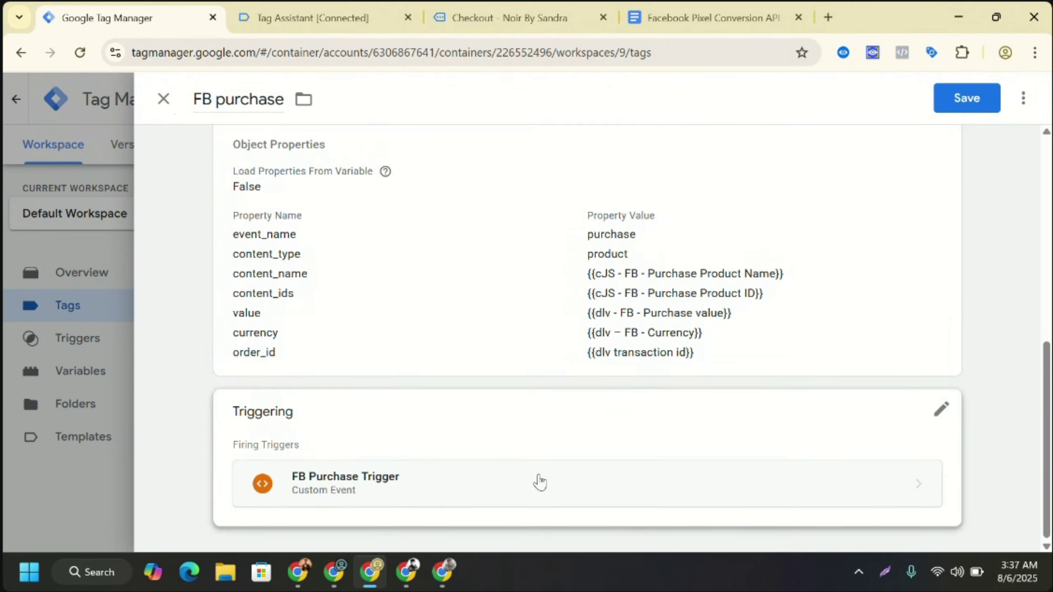
{"action": "left_click", "coordinate": [393, 494]}
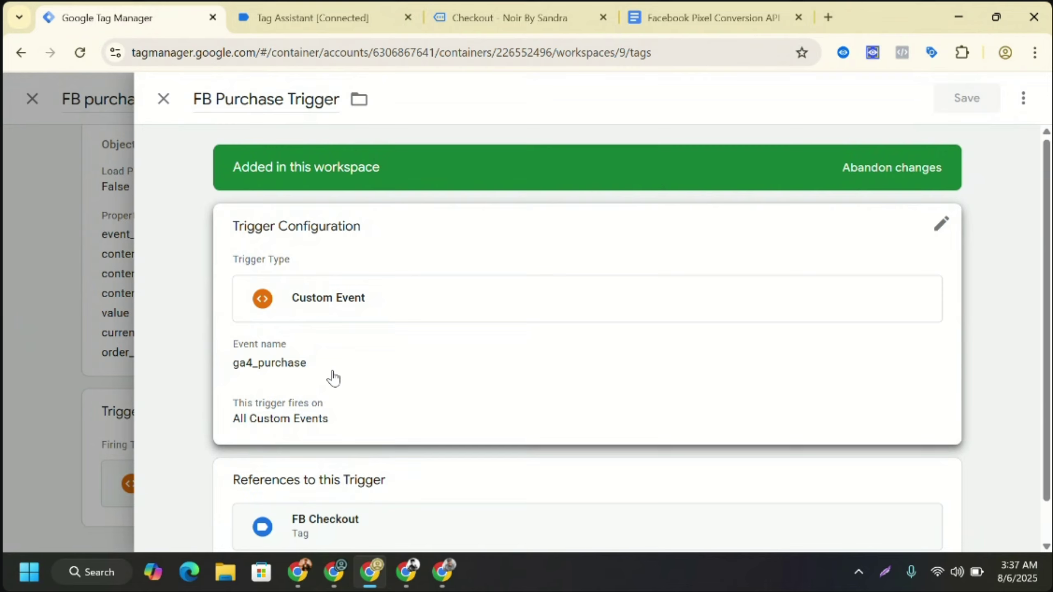
{"action": "left_click", "coordinate": [163, 99]}
{"action": "left_click", "coordinate": [164, 100]}
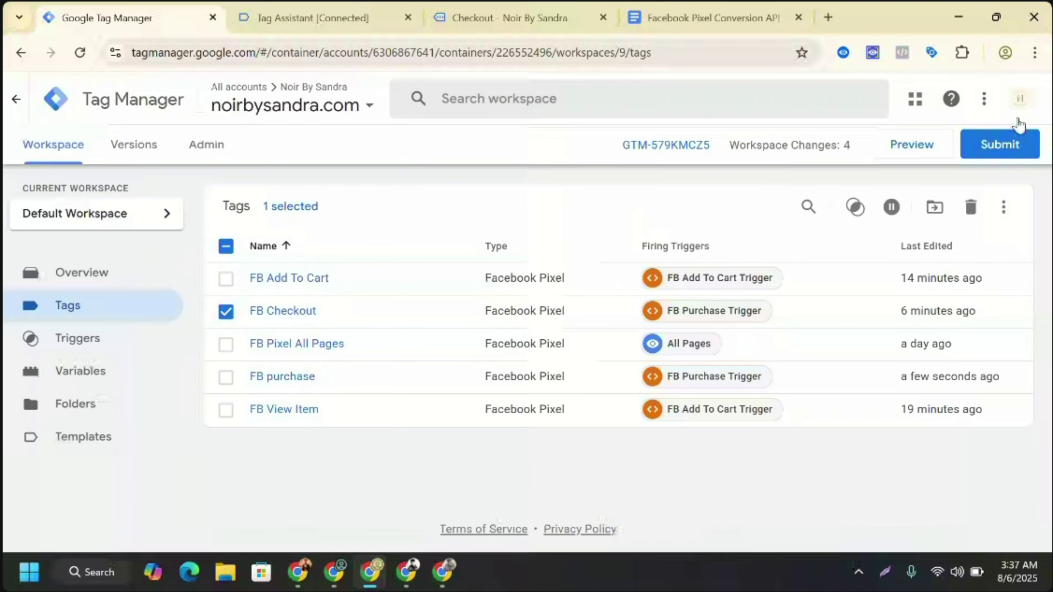
- Submit the noirbysandra.com workspace changes and publish them as a new version without a name or description
{"action": "left_click", "coordinate": [1011, 144]}
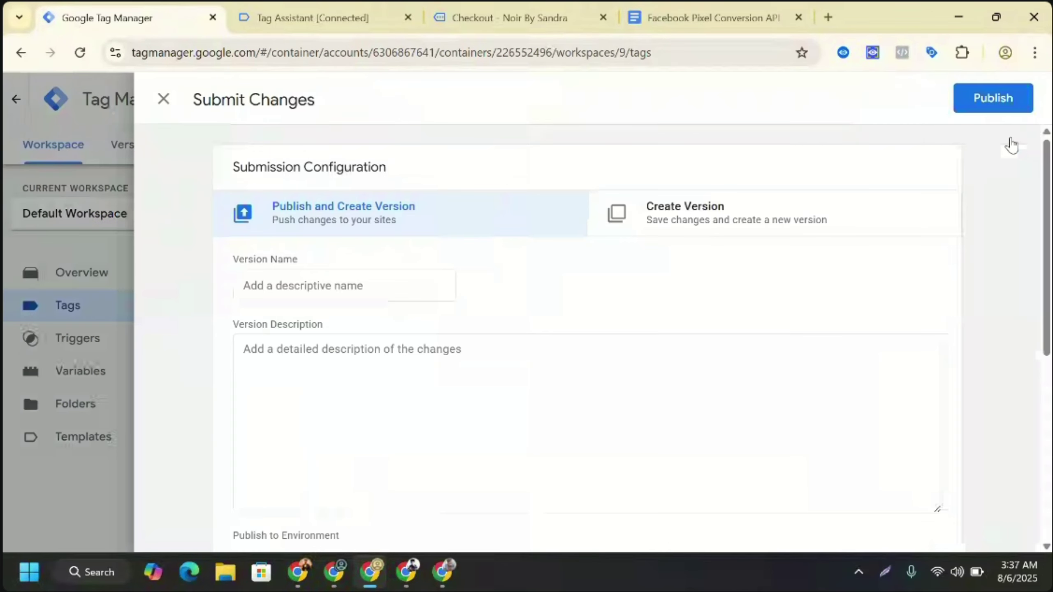
{"action": "left_click", "coordinate": [983, 112]}
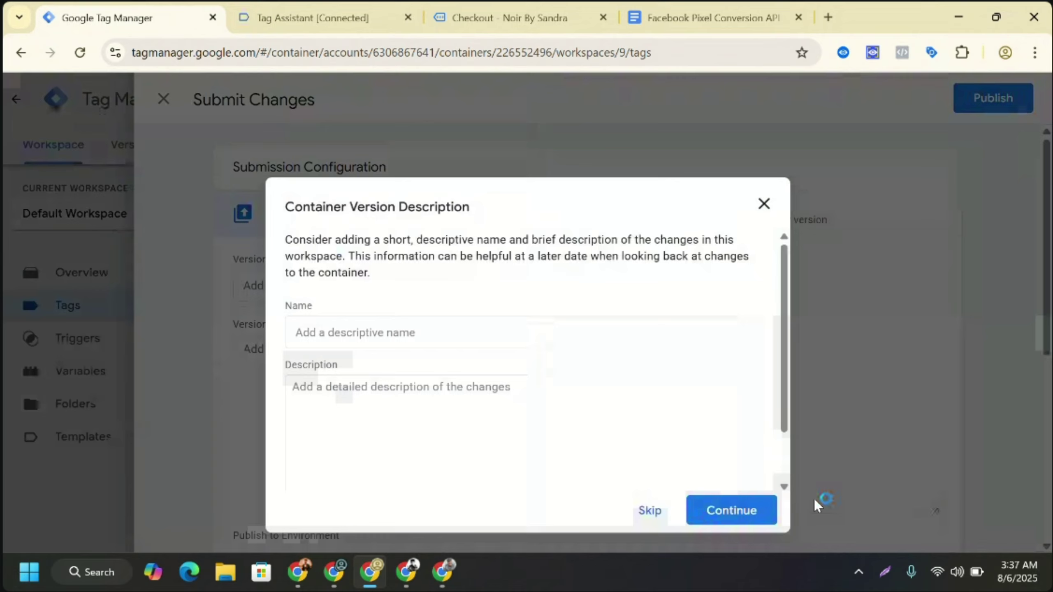
{"action": "left_click", "coordinate": [748, 509]}
- Leave the Tag Assistant debug session, closing both its page and the Noir By Sandra checkout page
{"action": "left_click", "coordinate": [408, 18]}
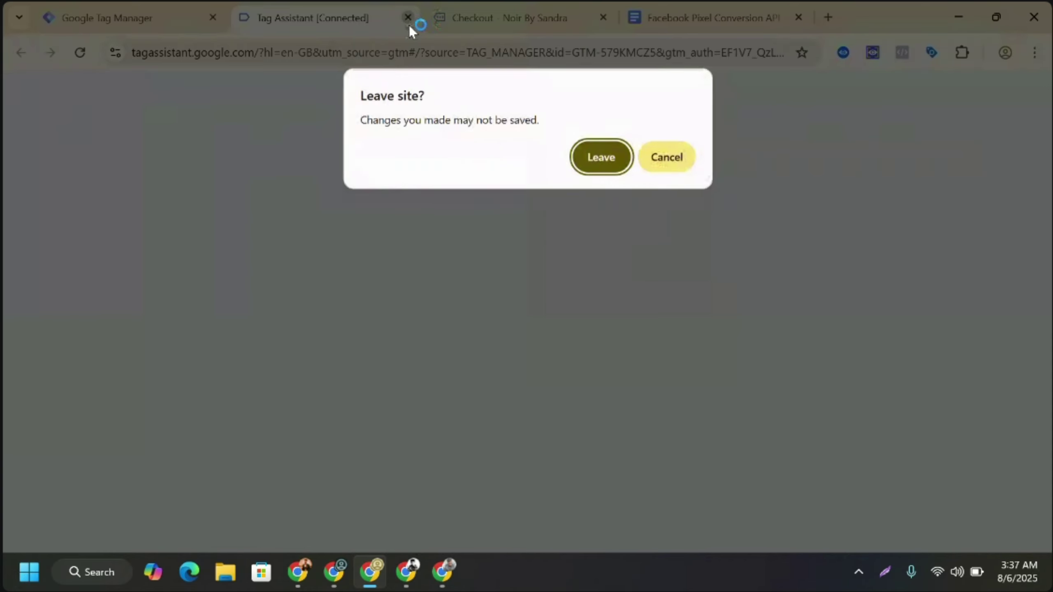
{"action": "left_click", "coordinate": [597, 160]}
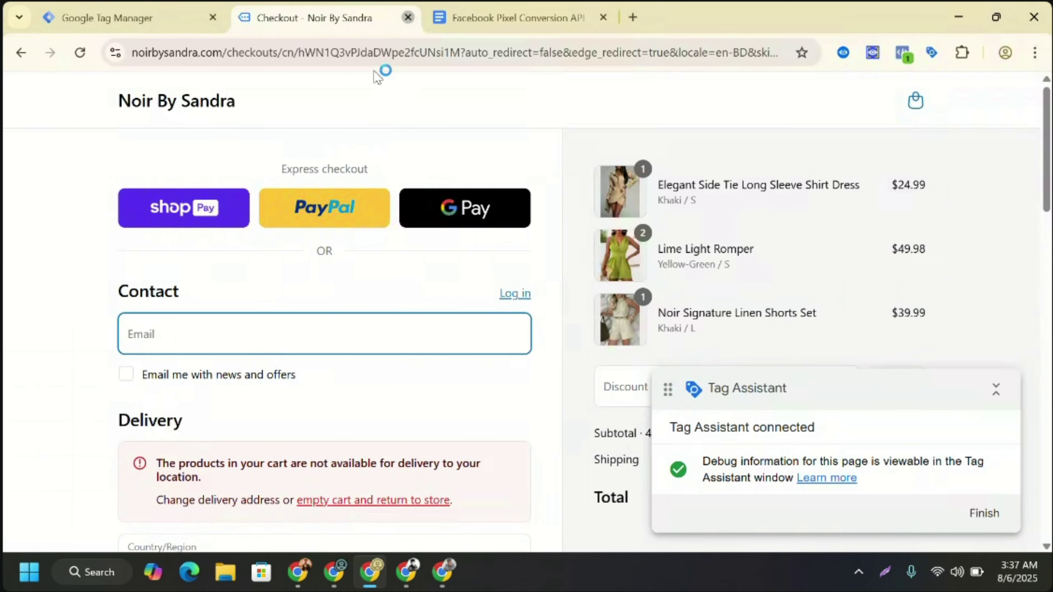
{"action": "key", "text": "ctrl+w"}
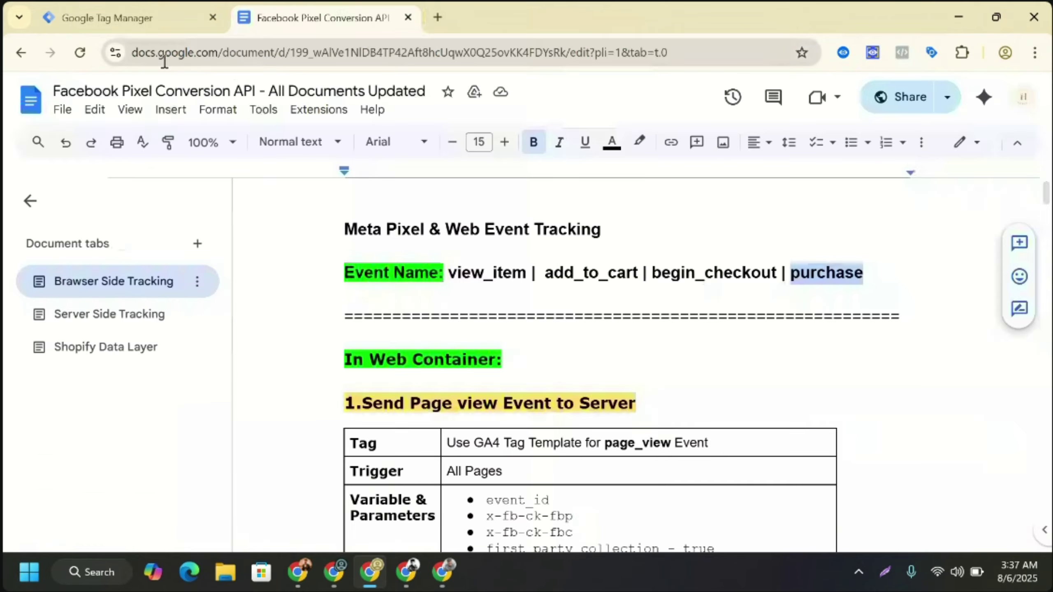
- Return to Tag Manager, close the published version's summary and open the container's workspace overview
{"action": "left_click", "coordinate": [138, 27]}
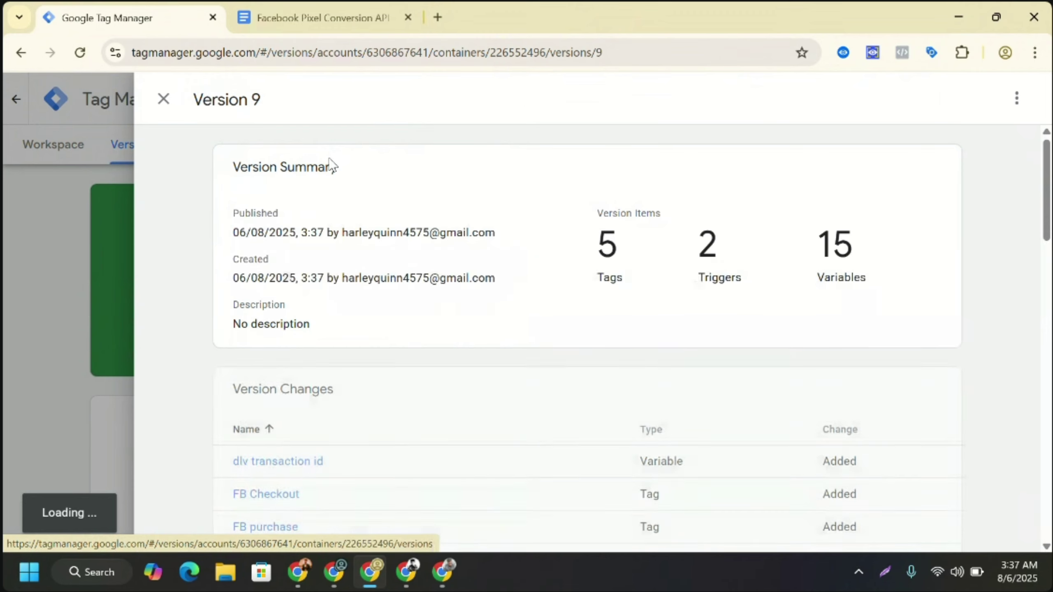
{"action": "left_click", "coordinate": [170, 99]}
{"action": "left_click", "coordinate": [42, 150]}
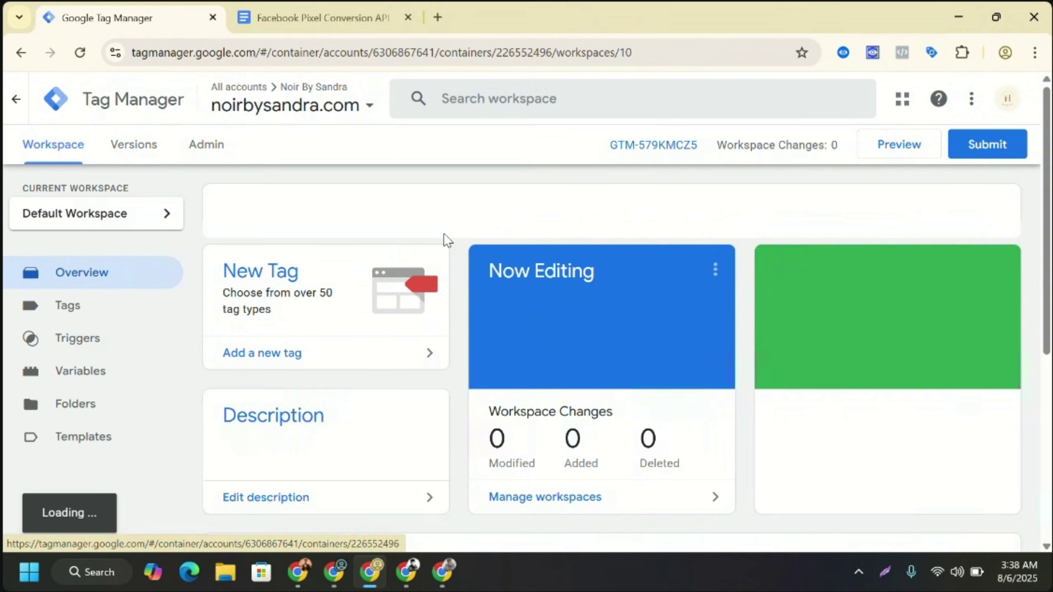
{"action": "left_click", "coordinate": [899, 144]}
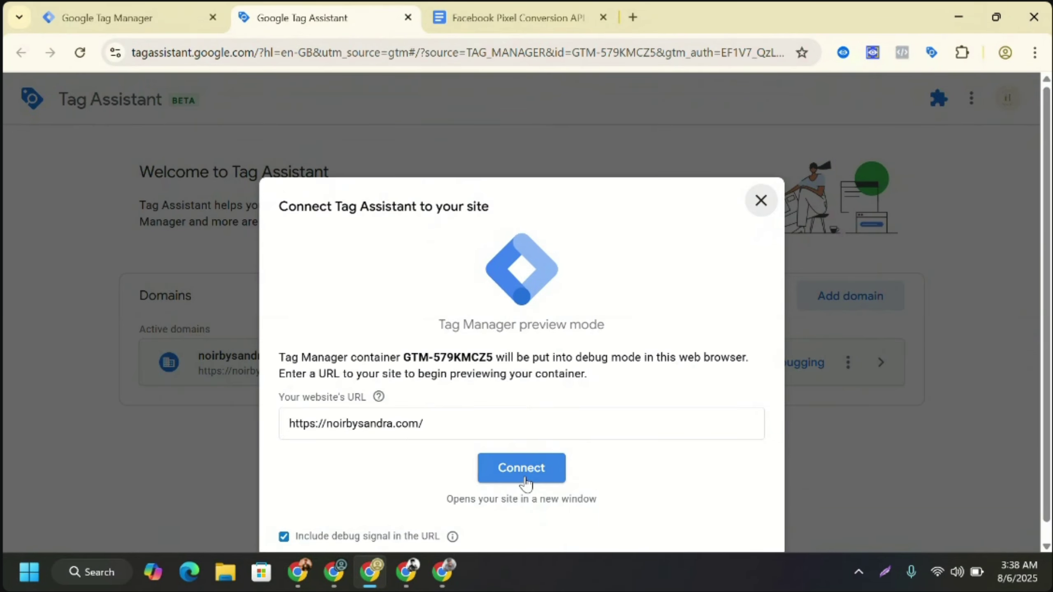
{"action": "left_click", "coordinate": [525, 481]}
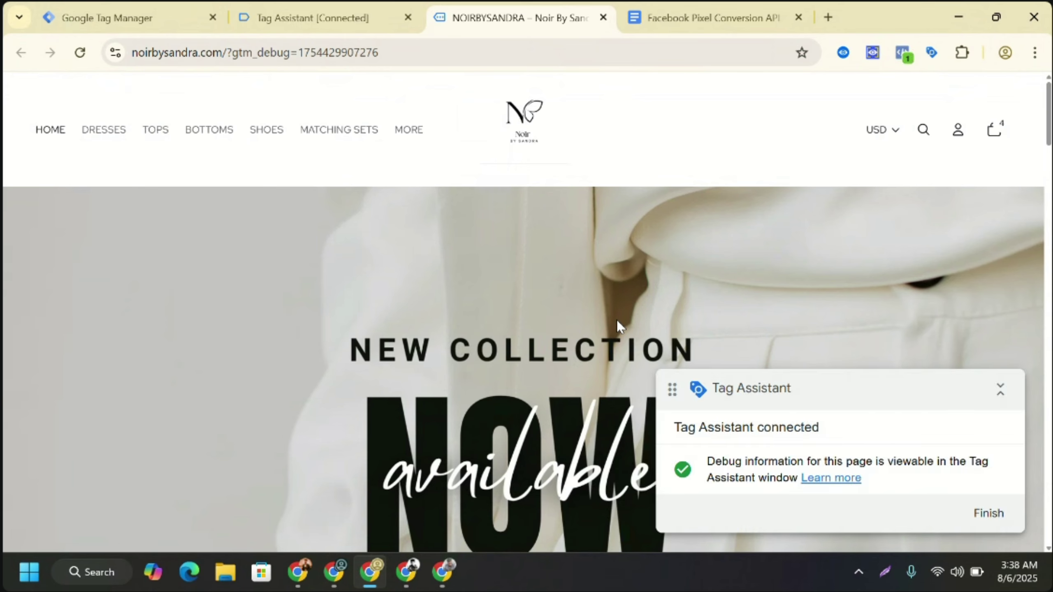
{"action": "scroll", "coordinate": [617, 319], "scroll_direction": "down", "scroll_amount": 4}
{"action": "scroll", "coordinate": [617, 326], "scroll_direction": "down", "scroll_amount": 15}
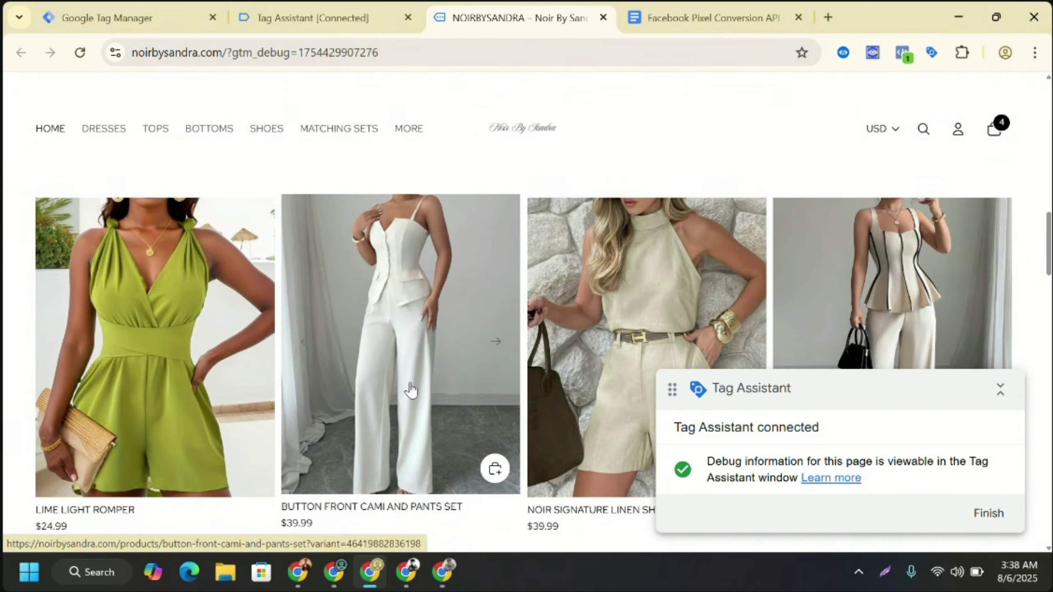
- Examine the PageView event's warning and details for the homepage in Meta Pixel Helper, then collapse them
{"action": "left_click", "coordinate": [903, 53]}
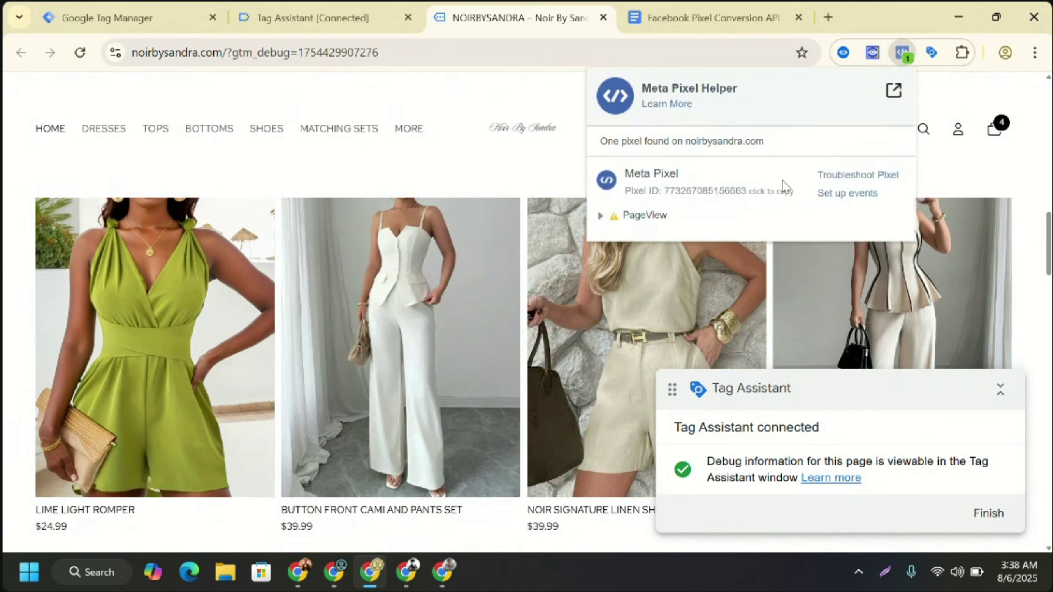
{"action": "left_click", "coordinate": [643, 217]}
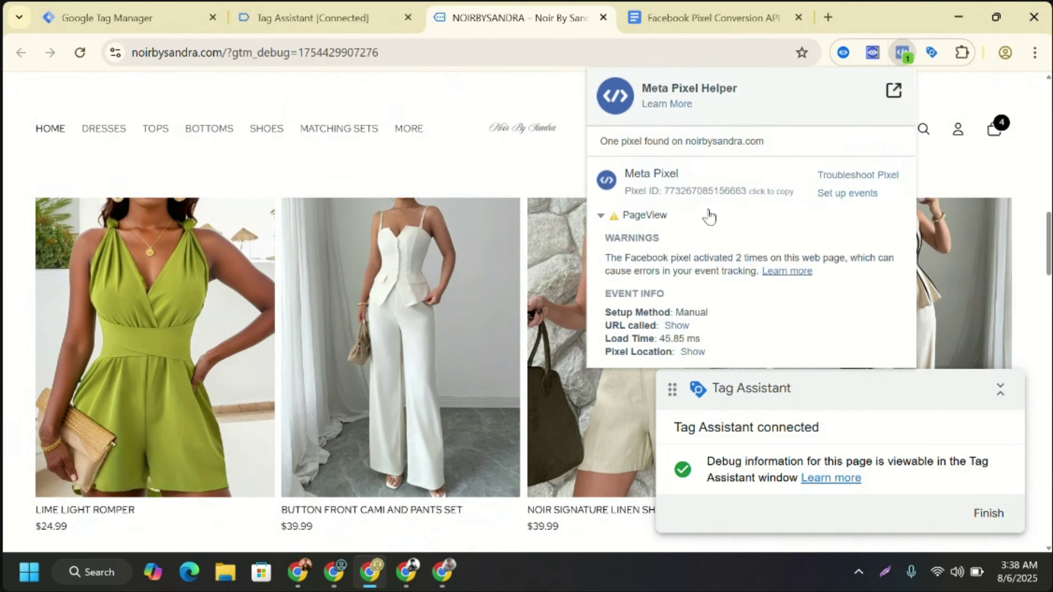
{"action": "left_click", "coordinate": [650, 219]}
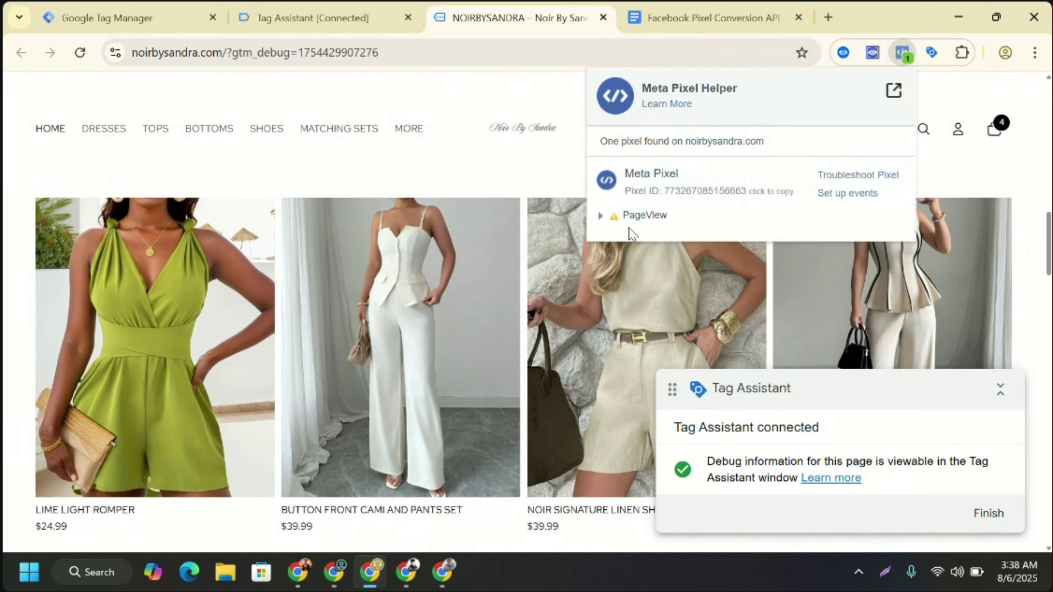
- Visit the Button Front Cami and Pants Set product page and check its pixel events in Meta Pixel Helper
{"action": "left_click", "coordinate": [414, 284]}
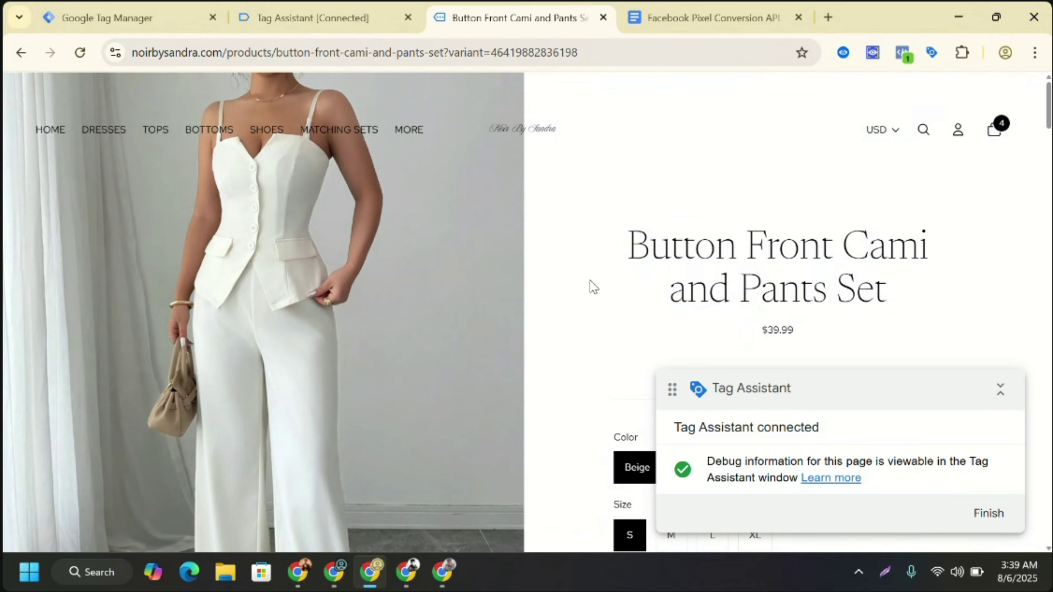
{"action": "scroll", "coordinate": [594, 286], "scroll_direction": "down", "scroll_amount": 2}
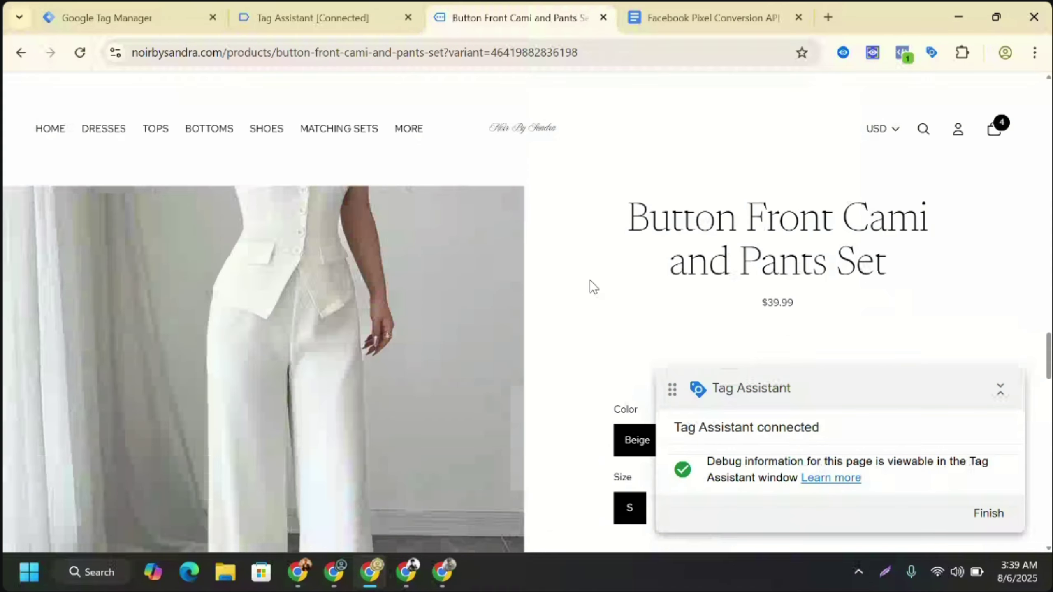
{"action": "scroll", "coordinate": [594, 286], "scroll_direction": "down", "scroll_amount": 5}
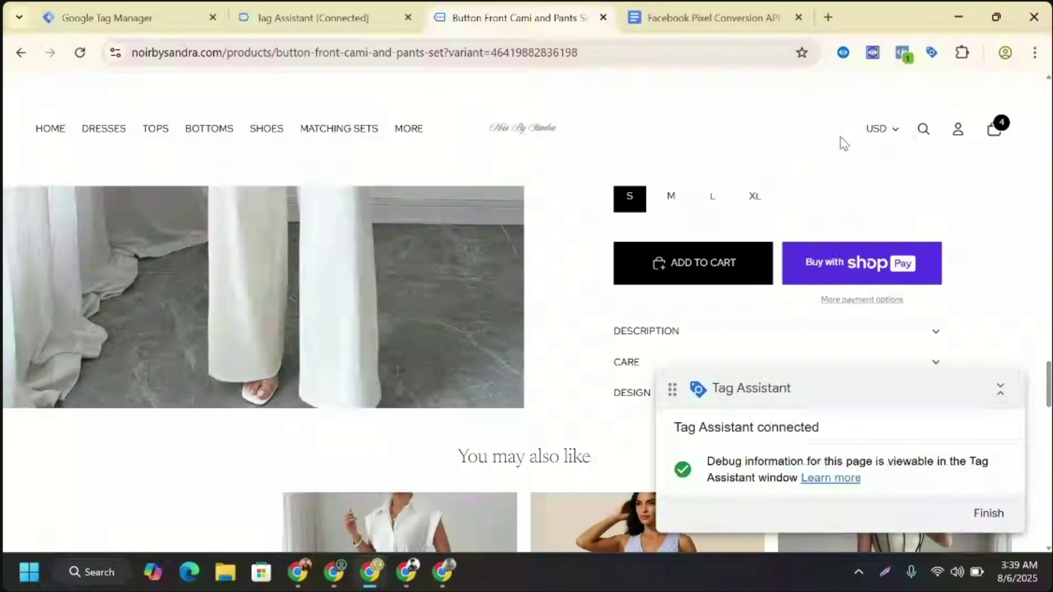
{"action": "left_click", "coordinate": [903, 57]}
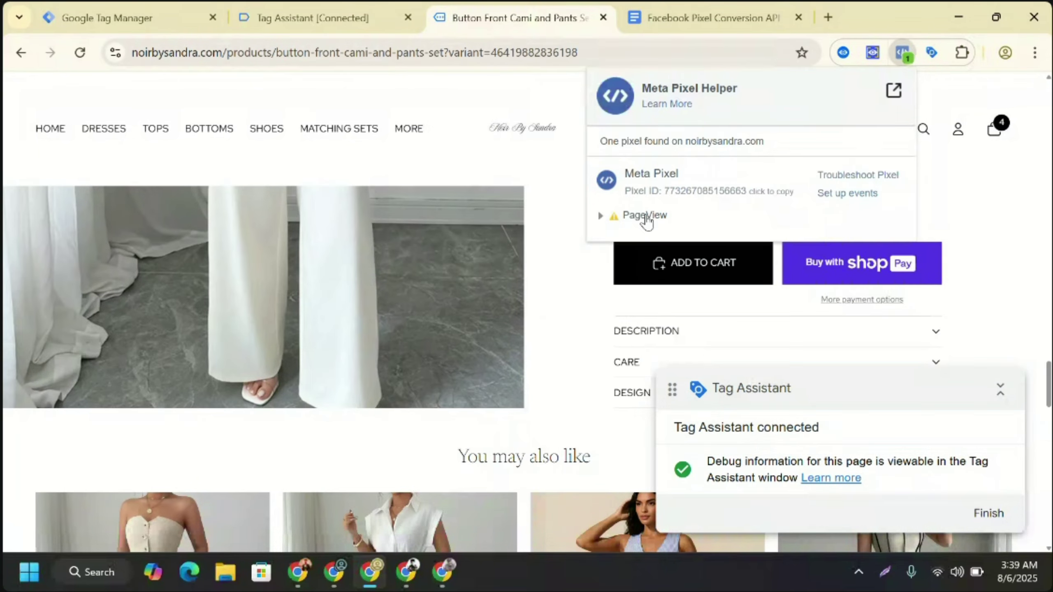
{"action": "left_click", "coordinate": [908, 59]}
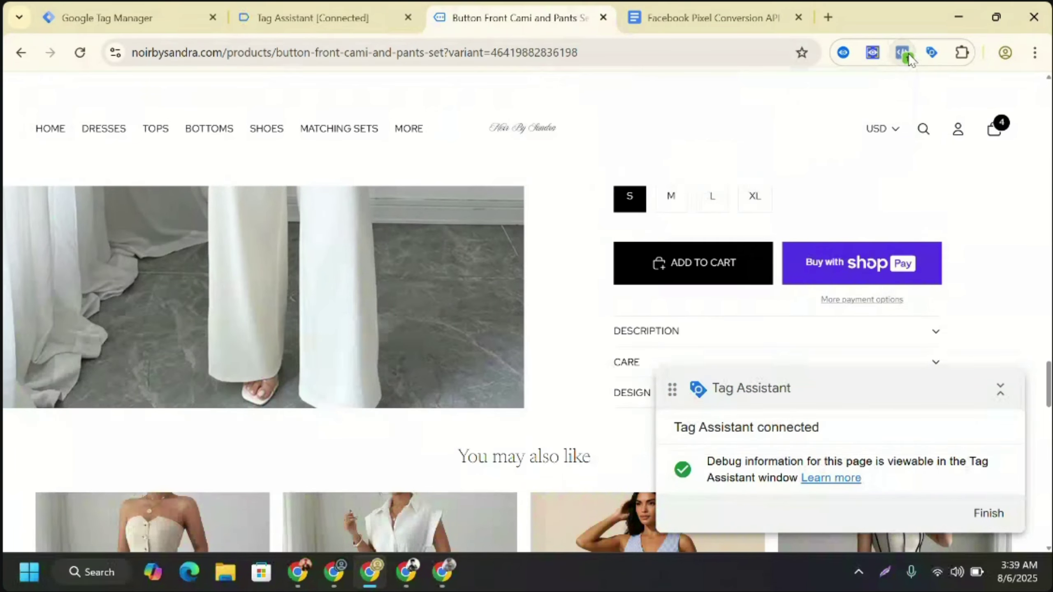
{"action": "left_click", "coordinate": [908, 54]}
{"action": "left_click", "coordinate": [909, 54]}
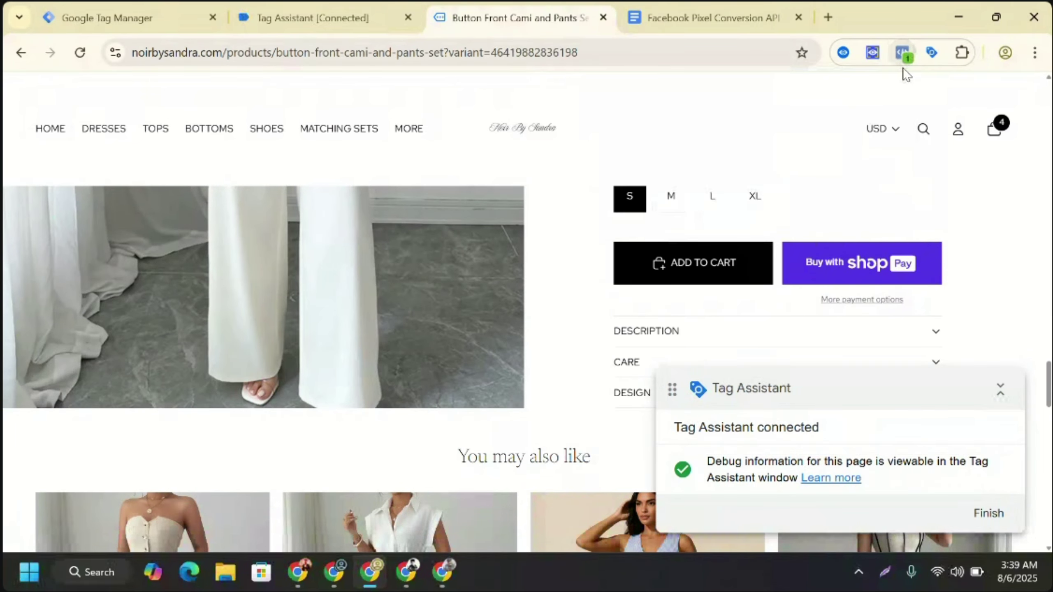
- Add the Button Front Cami and Pants Set in Beige, size S to the cart and proceed to checkout
{"action": "left_click", "coordinate": [739, 278]}
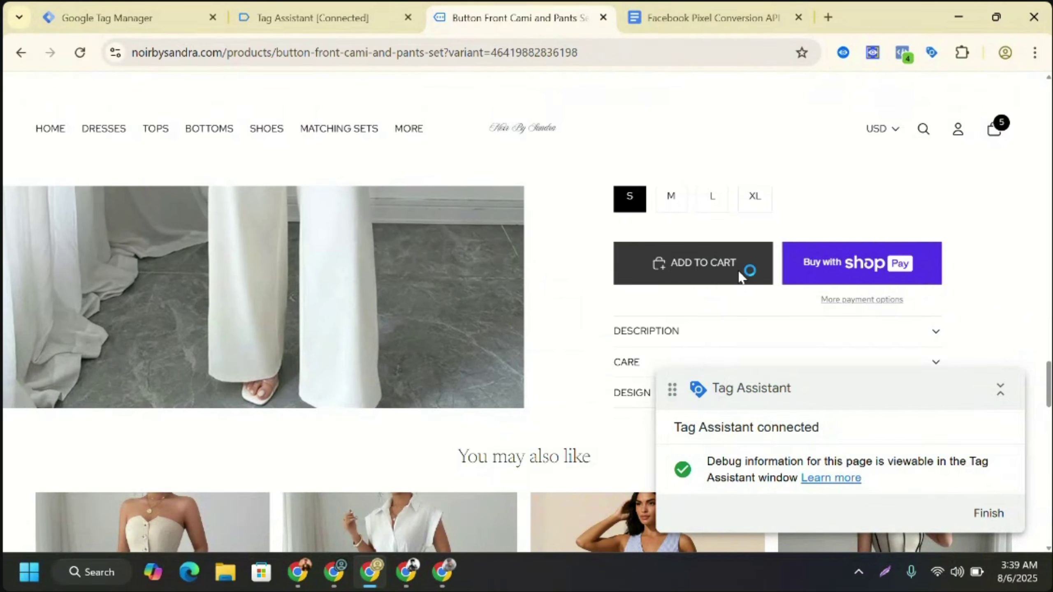
{"action": "left_click", "coordinate": [995, 131]}
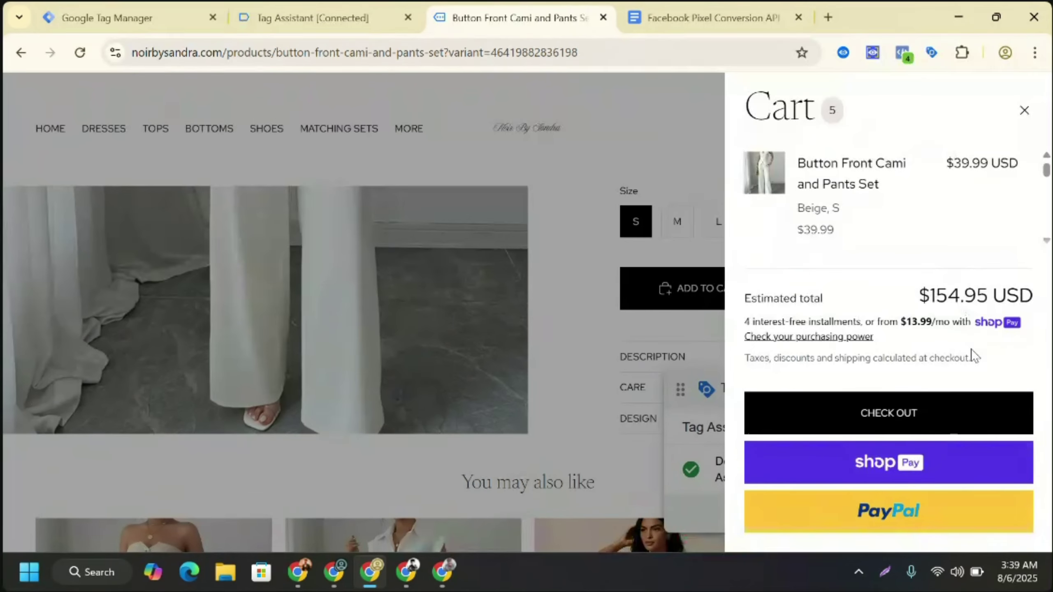
{"action": "left_click", "coordinate": [874, 415]}
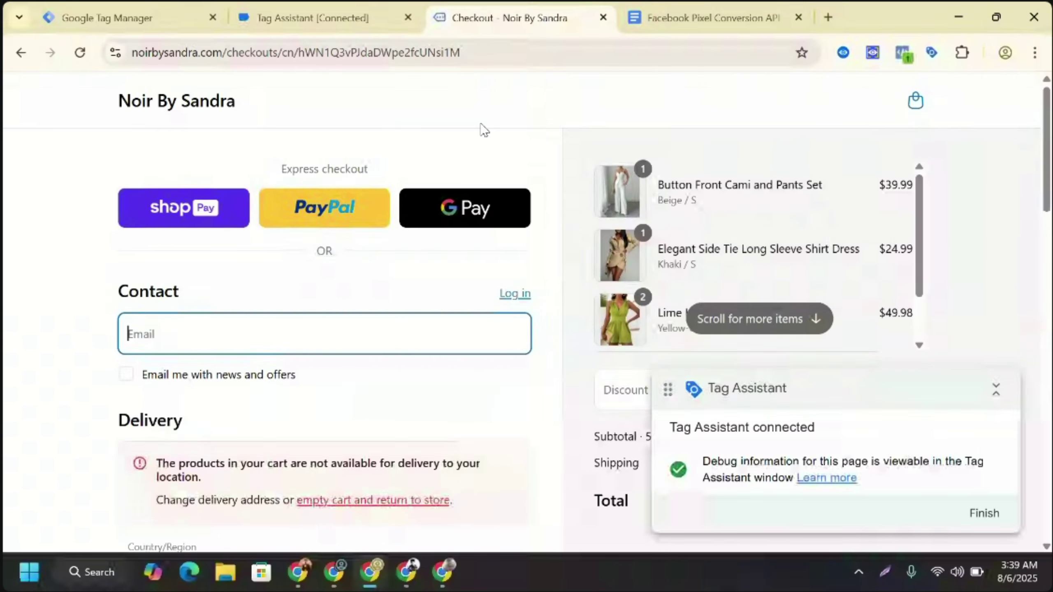
- Continue into the connected Tag Assistant session and review which Facebook tags fired and which did not in the summary
{"action": "left_click", "coordinate": [327, 27]}
{"action": "left_click", "coordinate": [522, 393]}
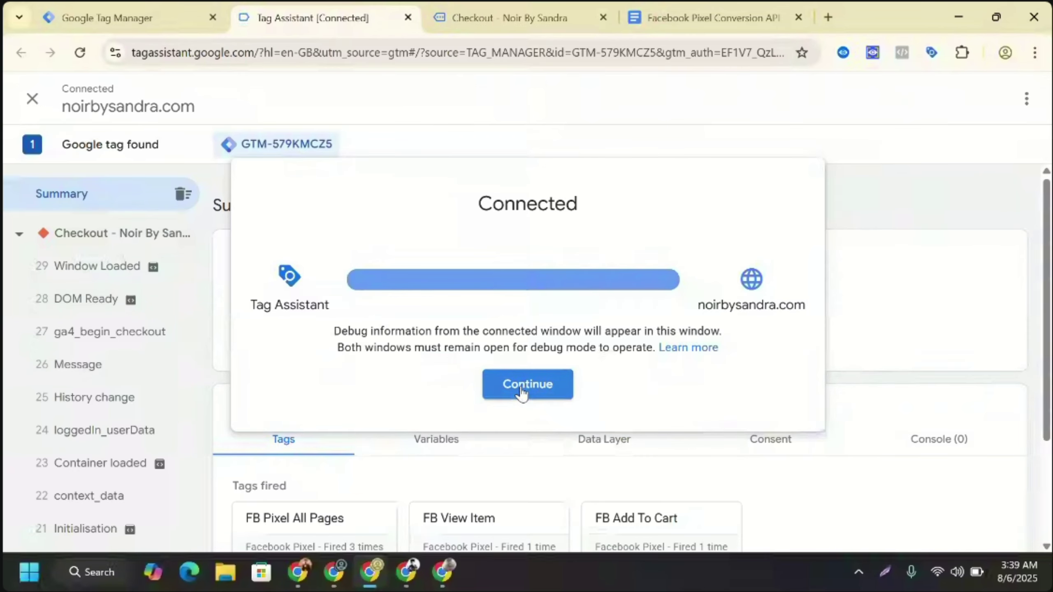
{"action": "scroll", "coordinate": [1044, 431], "scroll_direction": "down", "scroll_amount": 3}
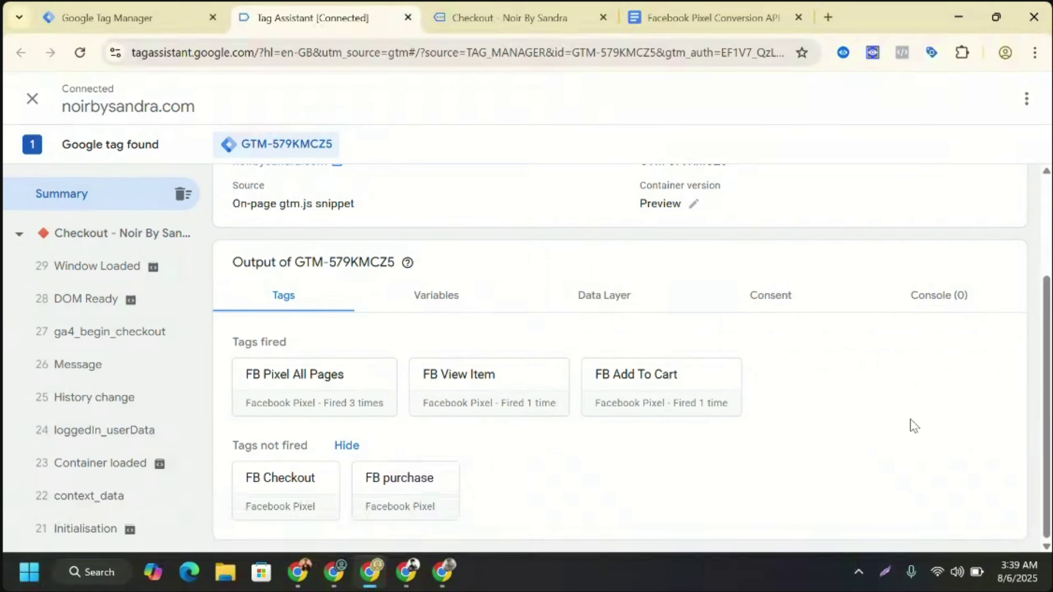
- Troubleshoot the tag from the checkout page with the Tag Assistant extension, and inspect the tags under the ga4_begin_checkout event
{"action": "left_click", "coordinate": [493, 16]}
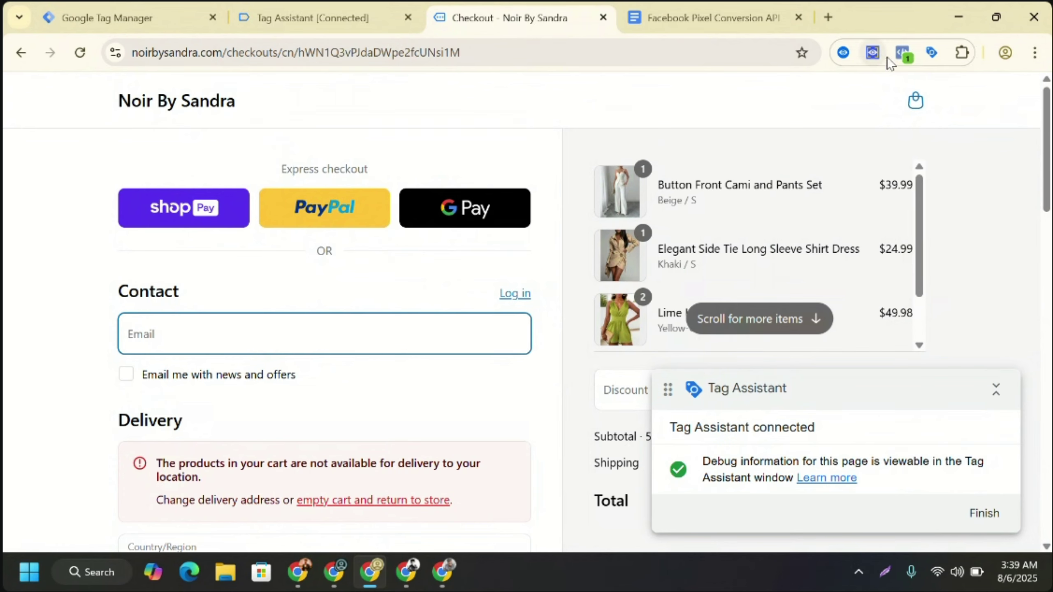
{"action": "left_click", "coordinate": [939, 56]}
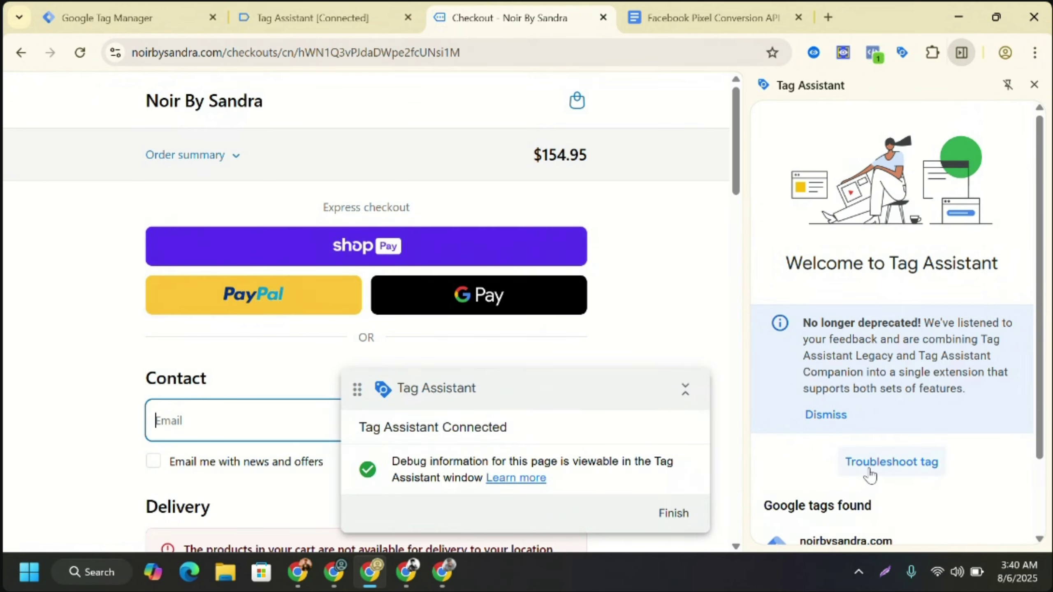
{"action": "left_click", "coordinate": [892, 462]}
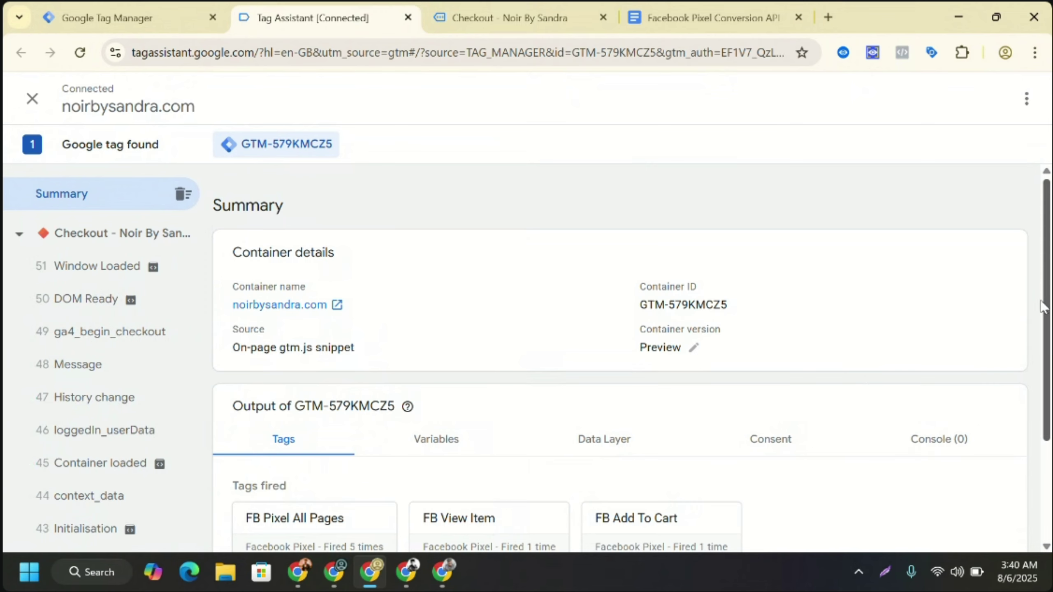
{"action": "left_click_drag", "start_coordinate": [1047, 300], "coordinate": [1048, 388]}
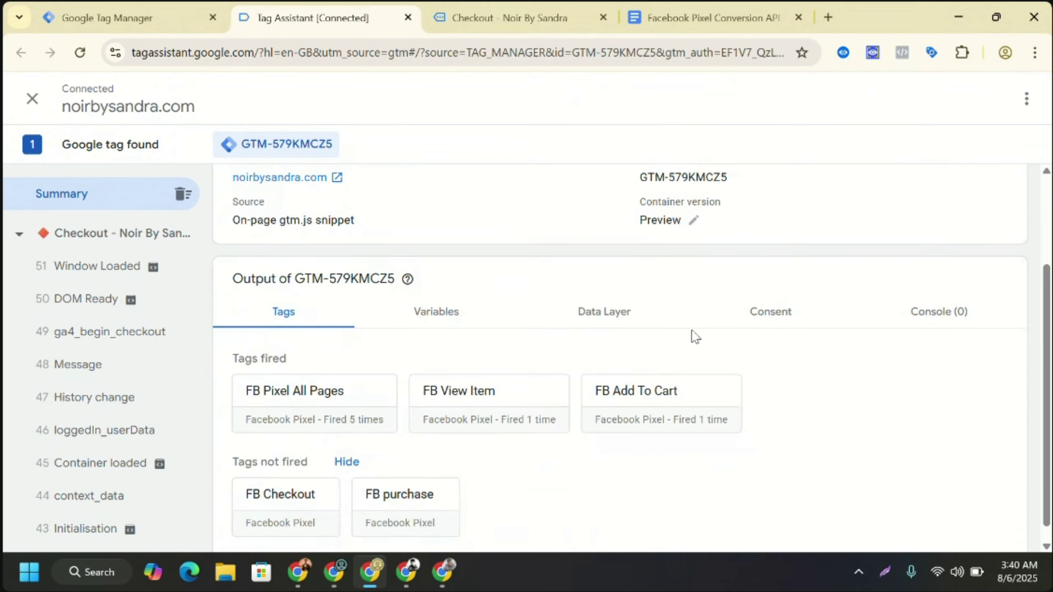
{"action": "left_click", "coordinate": [86, 332]}
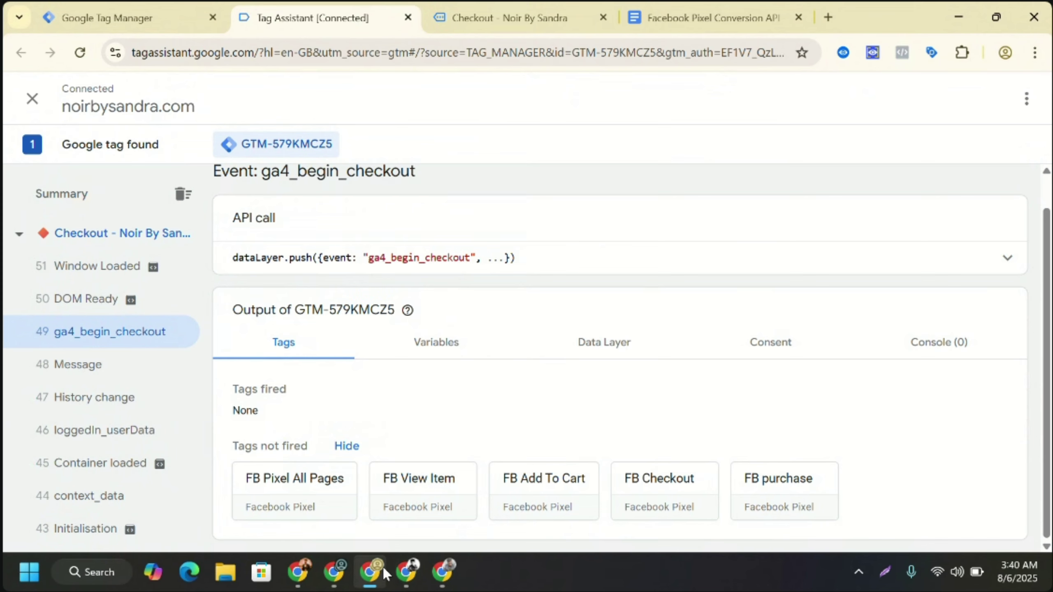
- Reload the Noir by Sandra Pixel overview in Meta Events Manager, and copy the store's URL from the open storefront page
{"action": "left_click", "coordinate": [406, 573]}
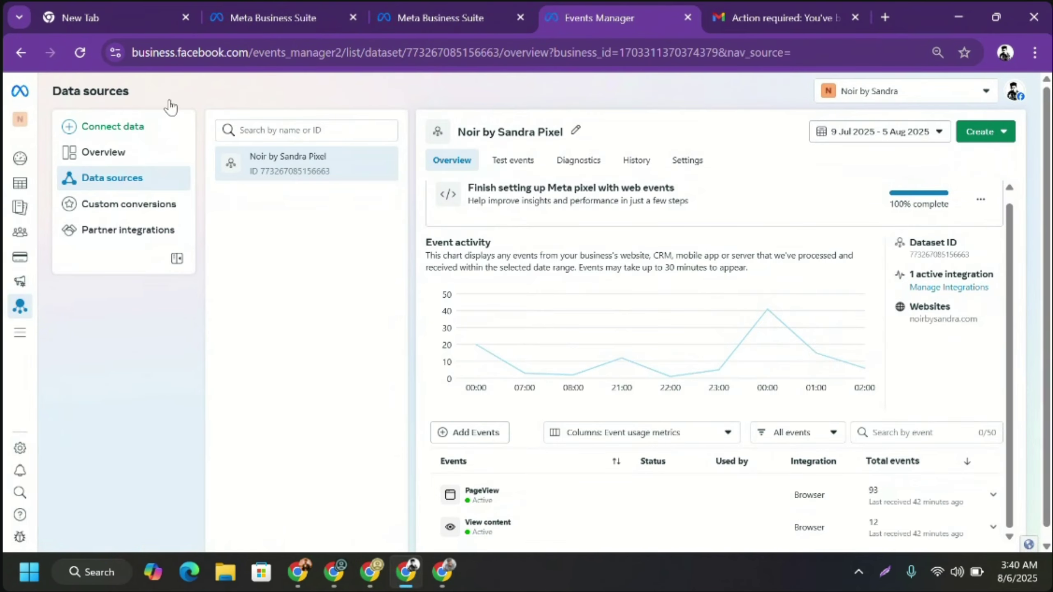
{"action": "left_click", "coordinate": [80, 53]}
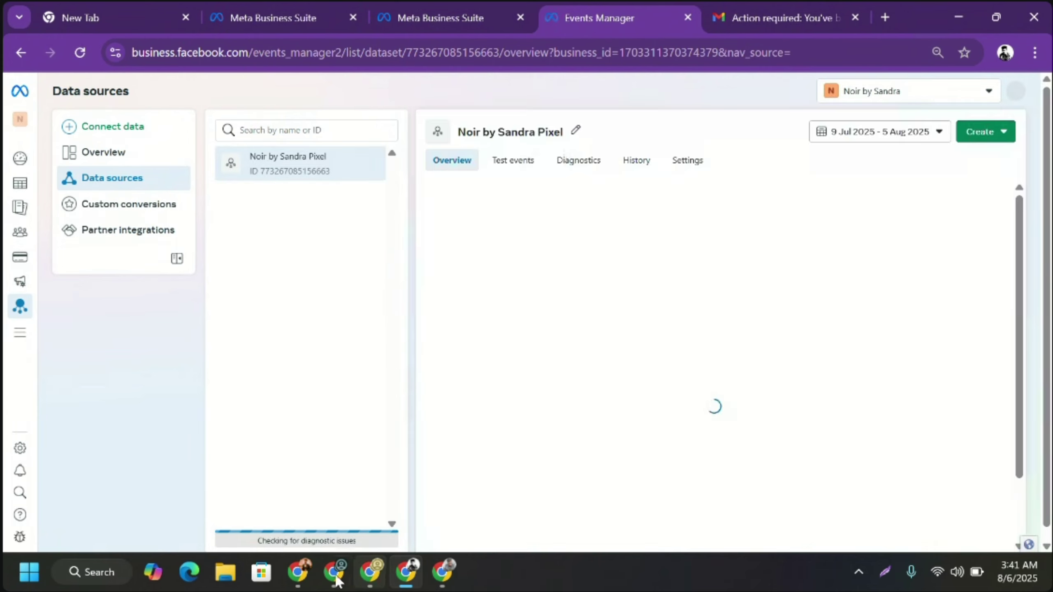
{"action": "left_click", "coordinate": [334, 571]}
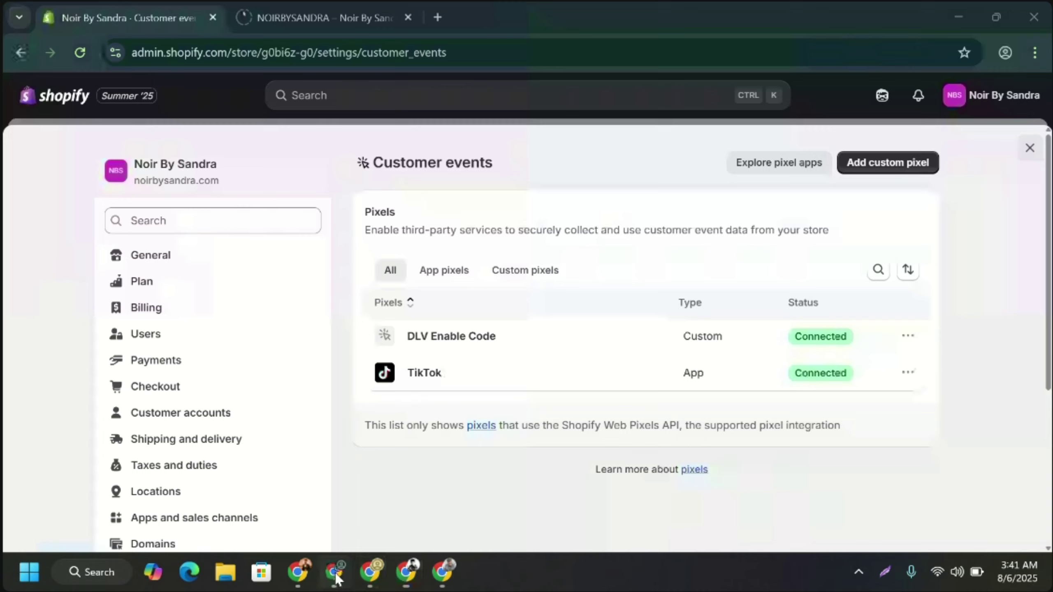
{"action": "left_click", "coordinate": [355, 6]}
{"action": "left_click", "coordinate": [270, 58]}
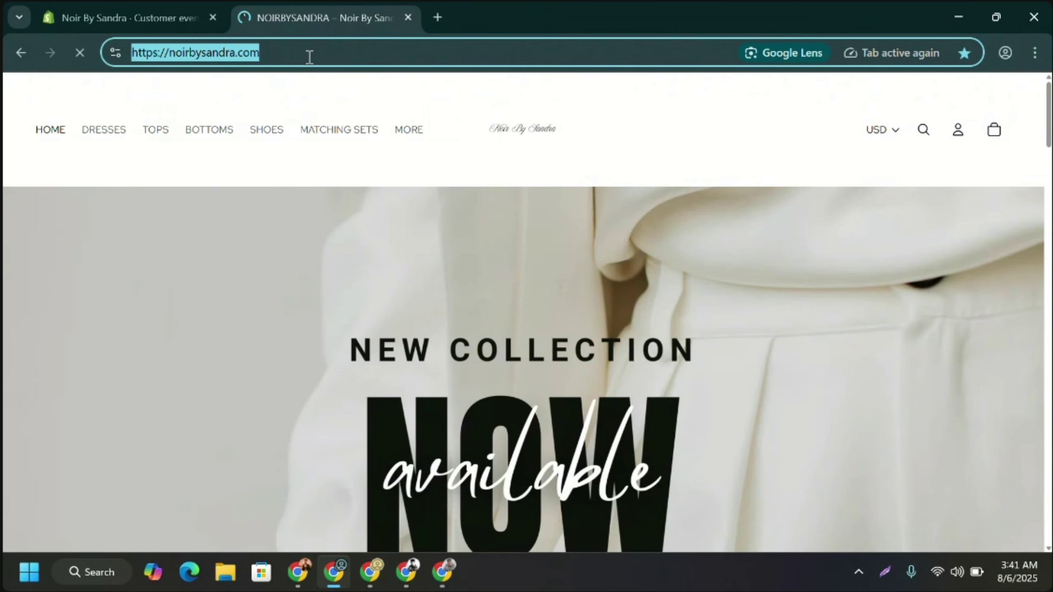
{"action": "right_click", "coordinate": [308, 56]}
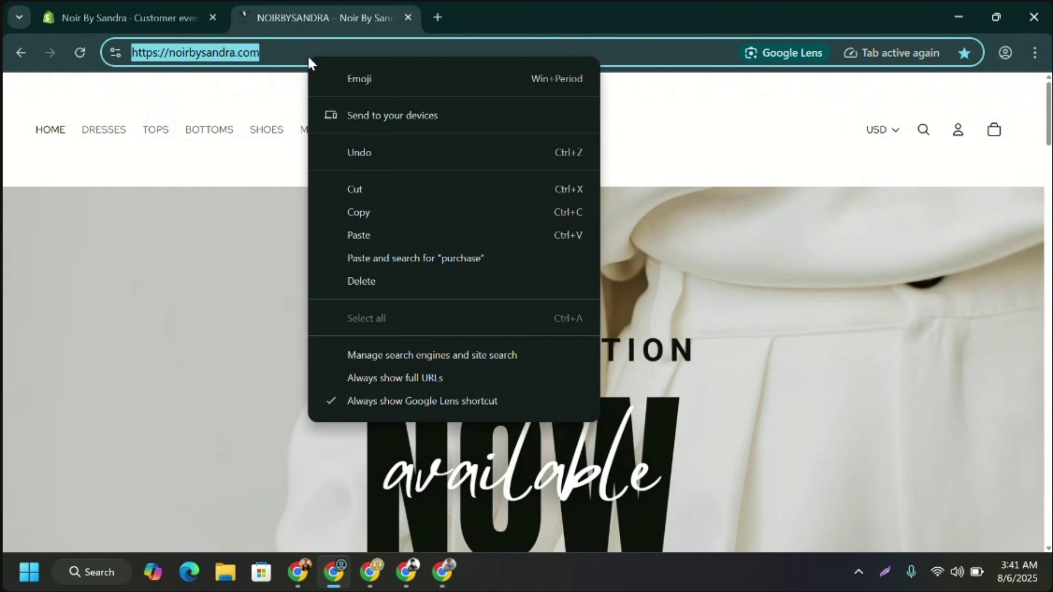
{"action": "left_click", "coordinate": [370, 219]}
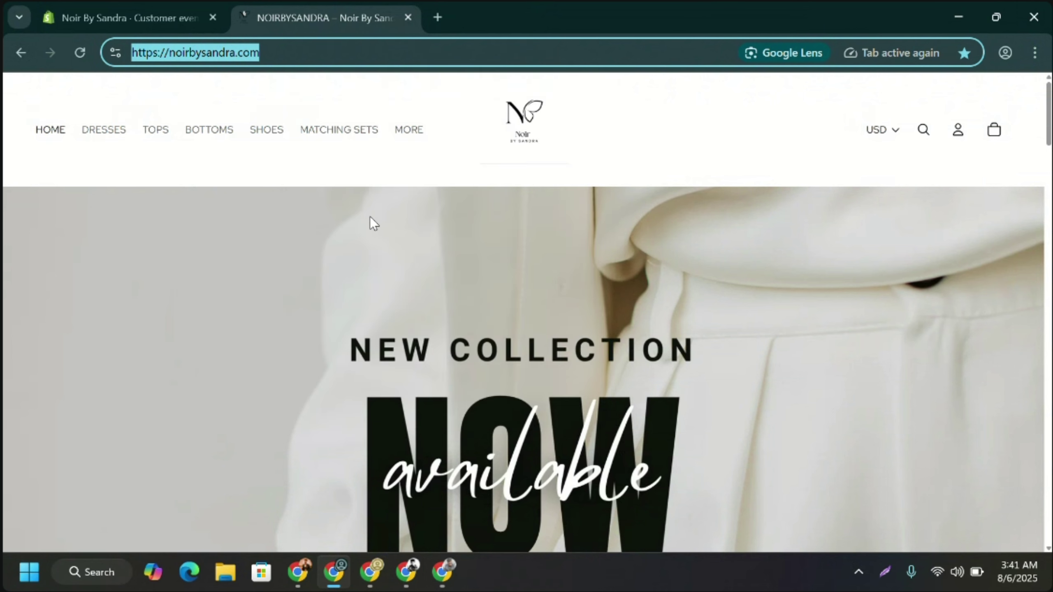
{"action": "left_click", "coordinate": [406, 573]}
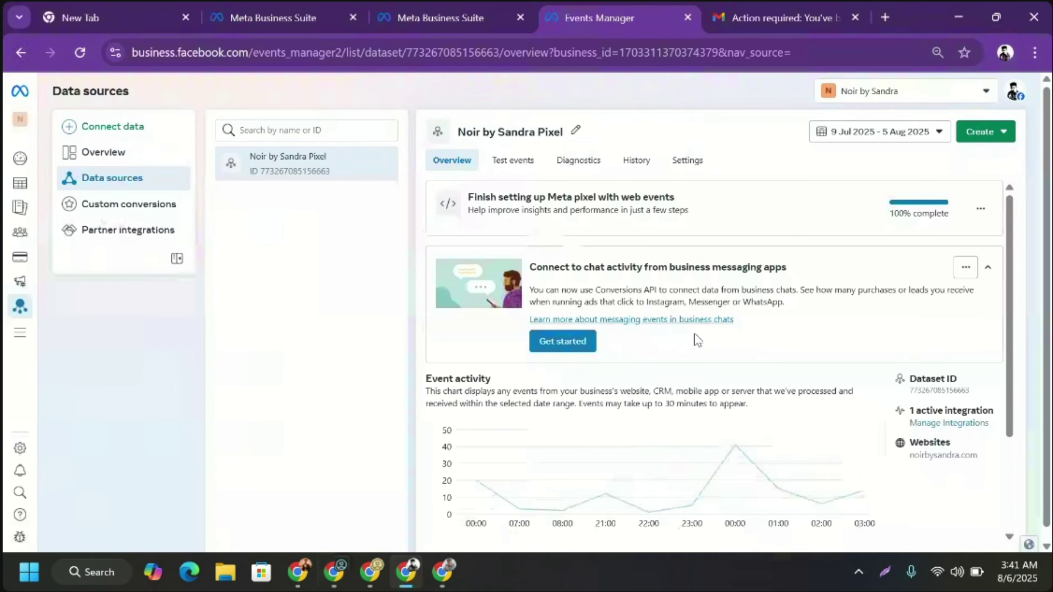
{"action": "left_click", "coordinate": [533, 166]}
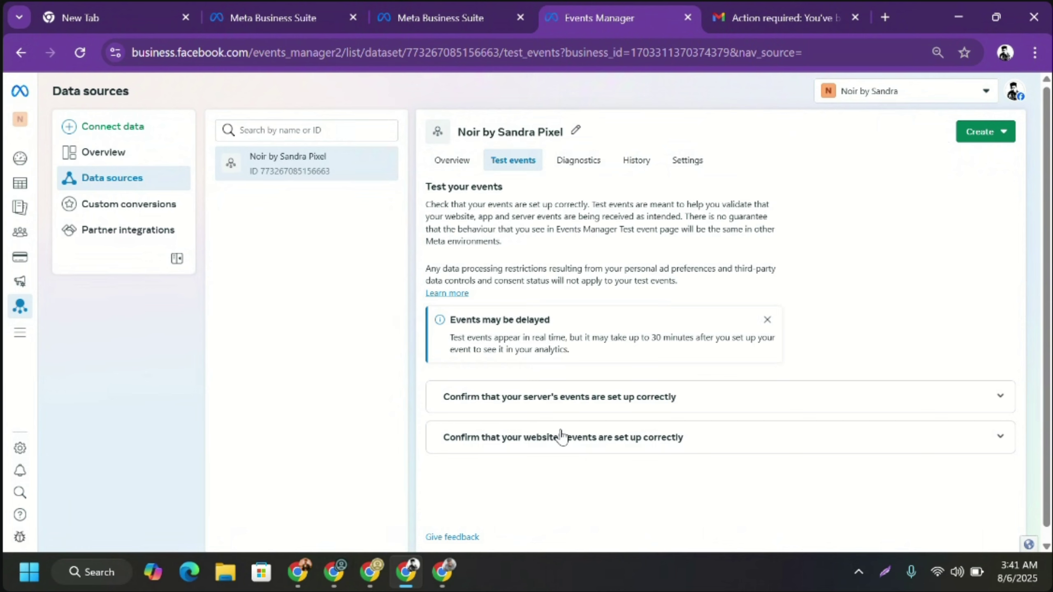
{"action": "left_click", "coordinate": [562, 437]}
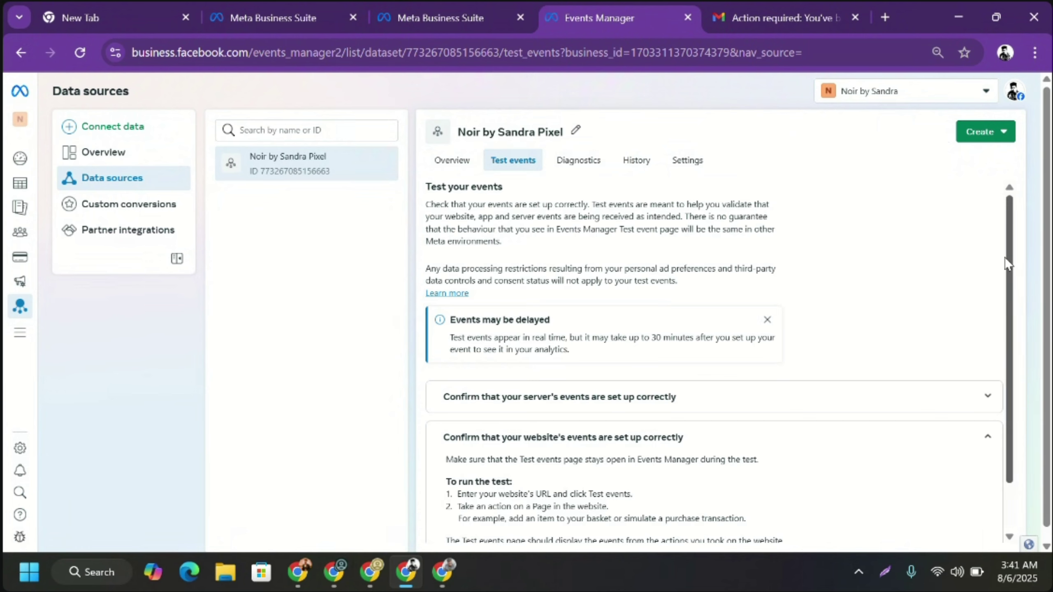
{"action": "scroll", "coordinate": [1008, 263], "scroll_direction": "down", "scroll_amount": 3}
{"action": "left_click", "coordinate": [502, 468]}
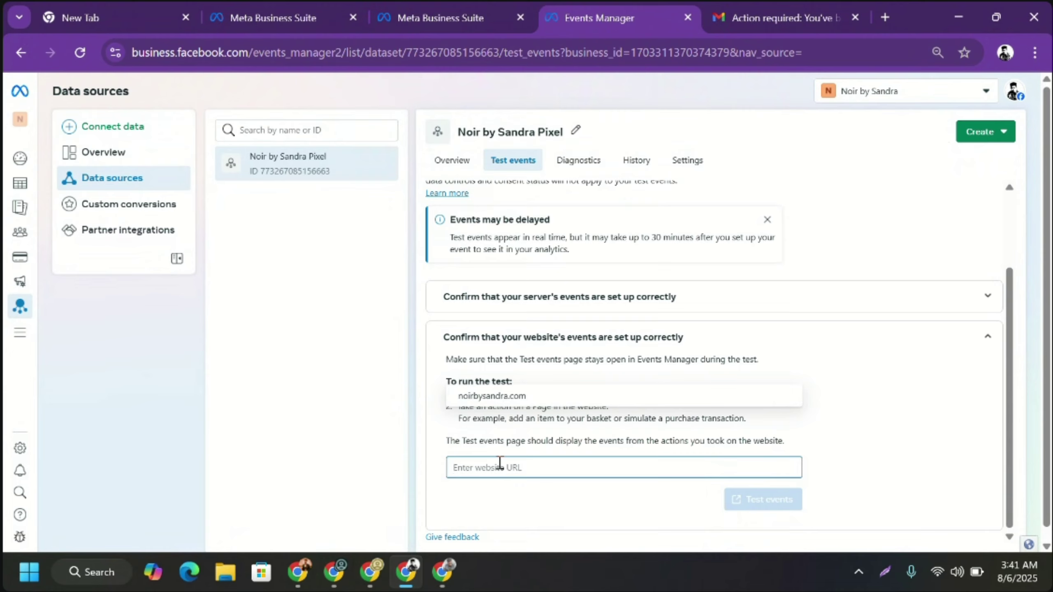
{"action": "key", "text": "ctrl+v"}
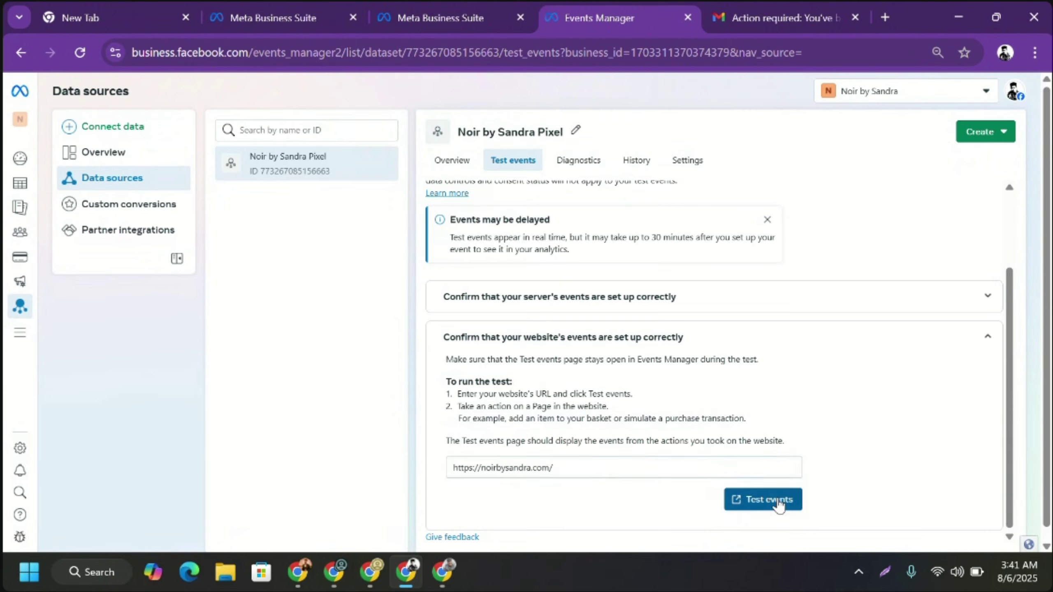
{"action": "left_click", "coordinate": [776, 500]}
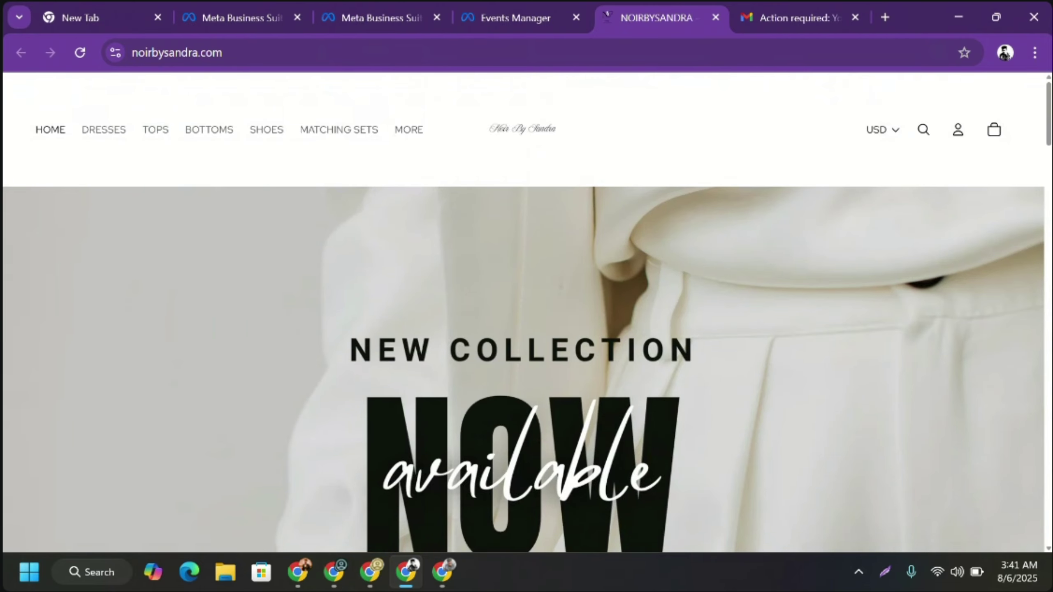
- Open the Button Front Cami and Pants Set on the storefront and add it to the cart in Beige, size S
{"action": "scroll", "coordinate": [821, 290], "scroll_direction": "down", "scroll_amount": 1}
{"action": "left_click_drag", "start_coordinate": [1049, 133], "coordinate": [1049, 268]}
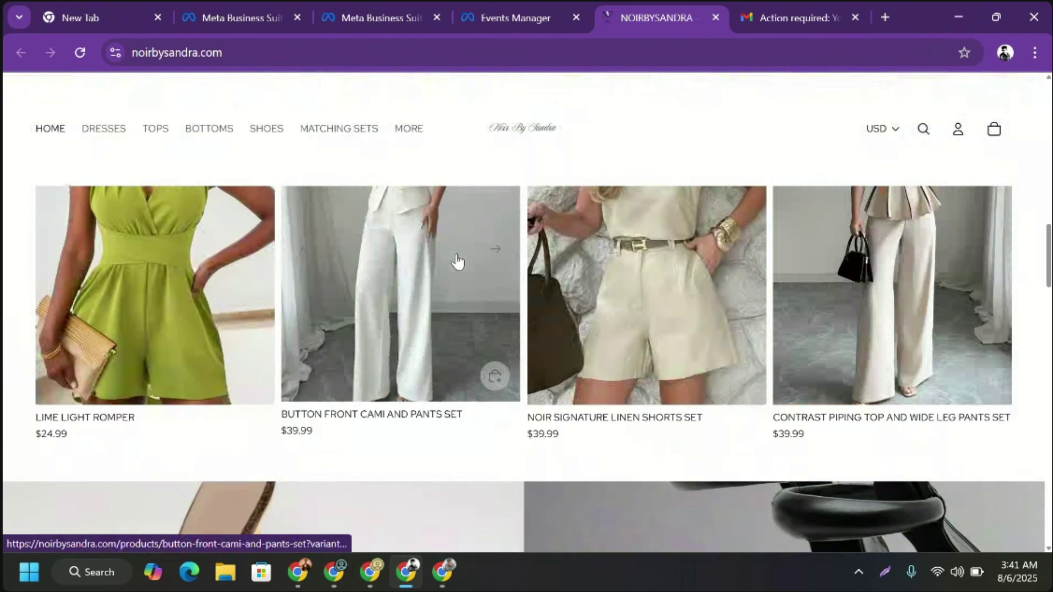
{"action": "left_click", "coordinate": [389, 286]}
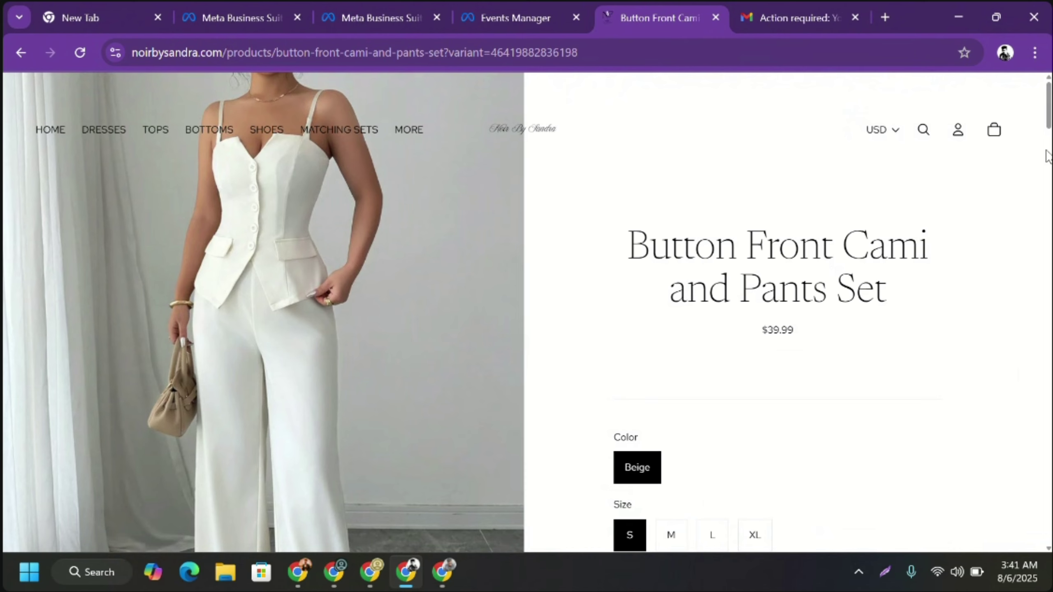
{"action": "left_click_drag", "start_coordinate": [1048, 122], "coordinate": [1048, 392]}
{"action": "left_click", "coordinate": [647, 373]}
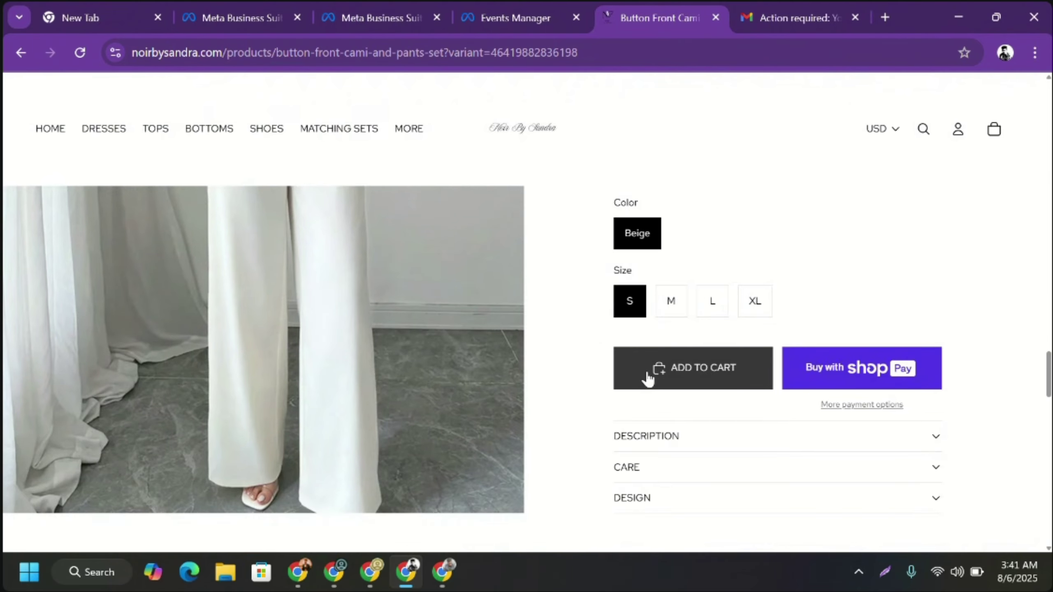
- Proceed from the cart to checkout, and review the received events on the Test events page in Events Manager
{"action": "left_click", "coordinate": [995, 130]}
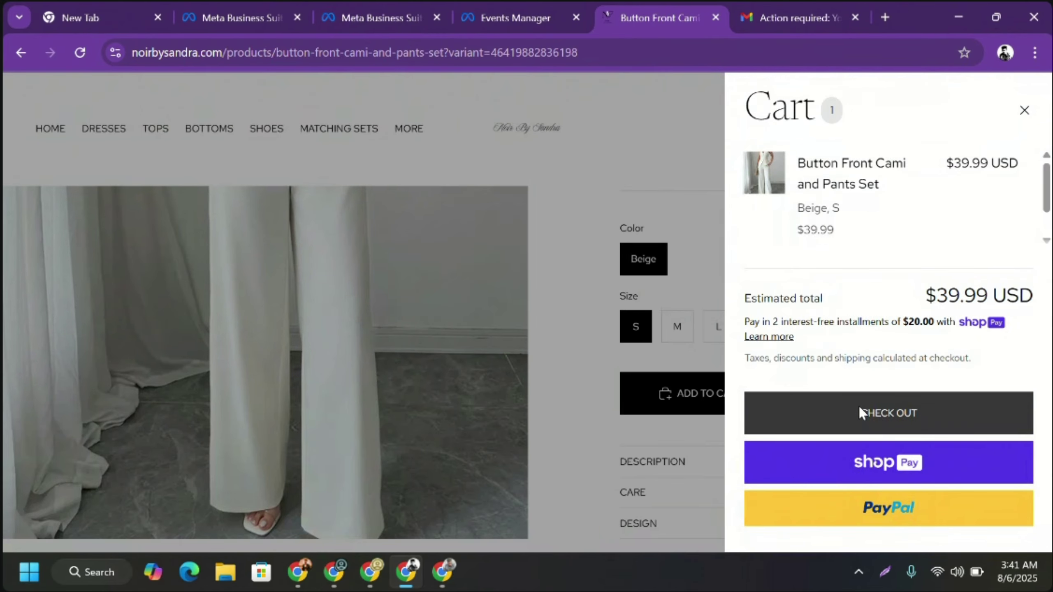
{"action": "left_click", "coordinate": [835, 415]}
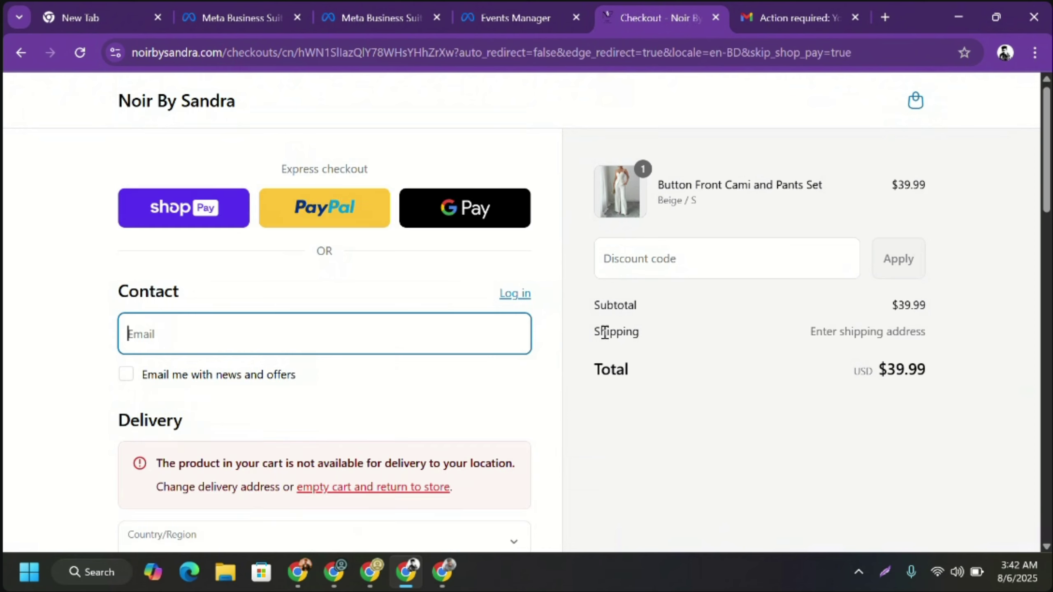
{"action": "left_click", "coordinate": [523, 24]}
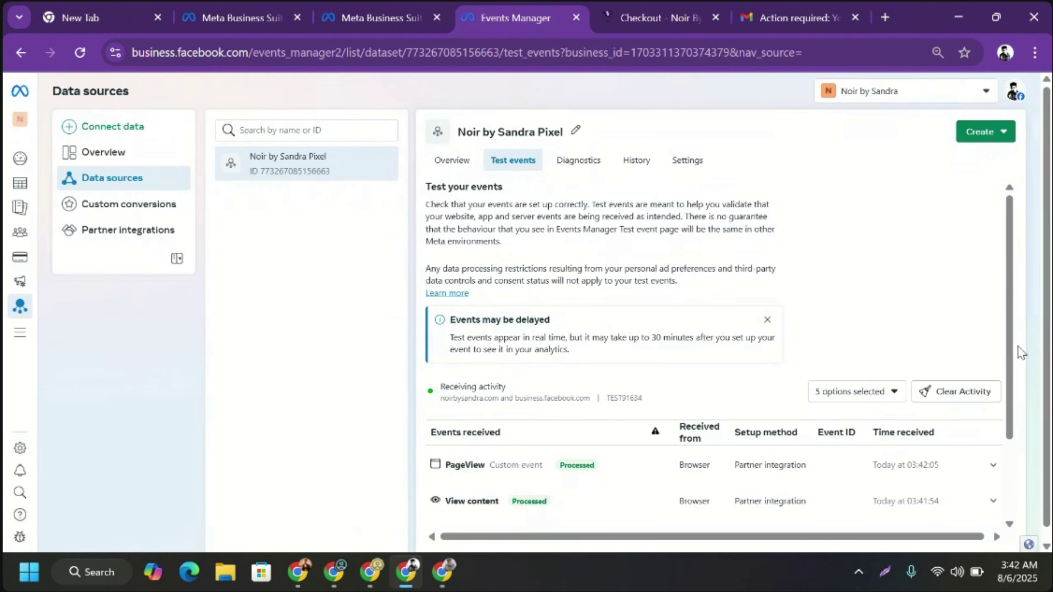
{"action": "left_click_drag", "start_coordinate": [1008, 244], "coordinate": [1013, 375]}
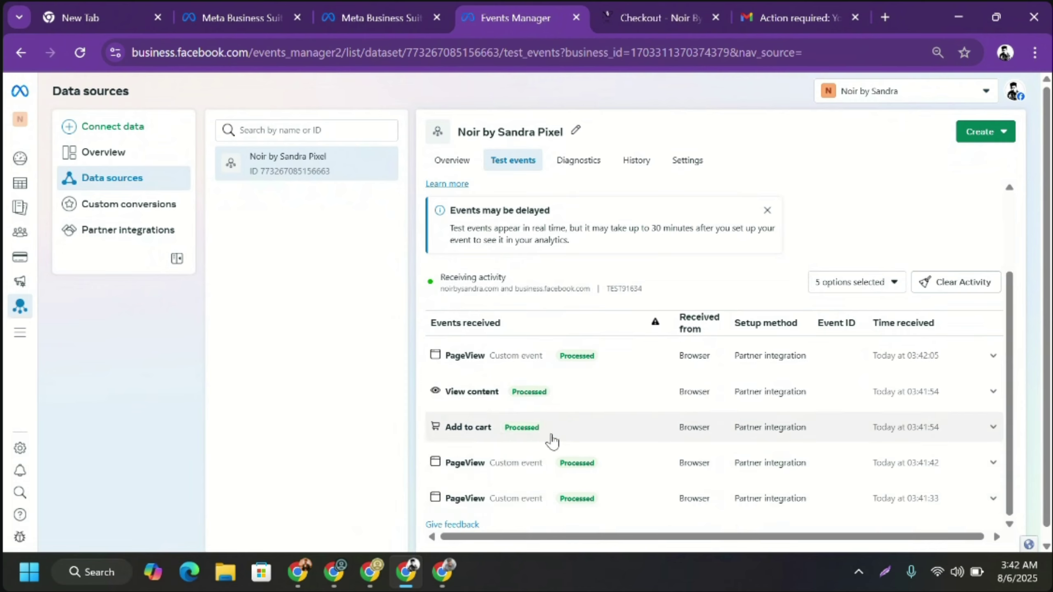
- Switch to the other Chrome window, close the old Tag Assistant and checkout pages, and return to the Google Tag Manager workspace
{"action": "left_click", "coordinate": [370, 570]}
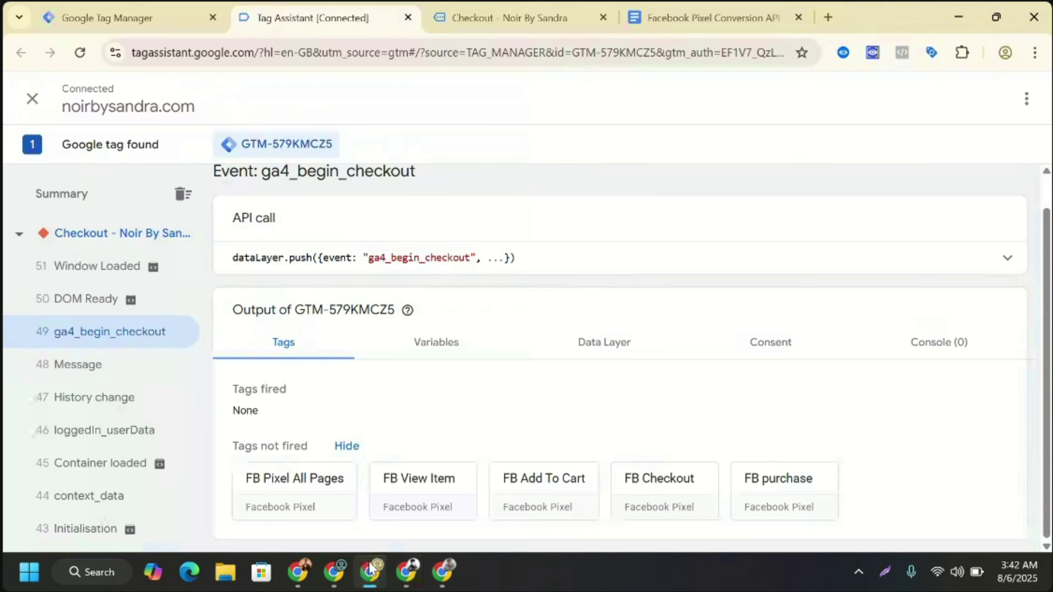
{"action": "left_click", "coordinate": [34, 100]}
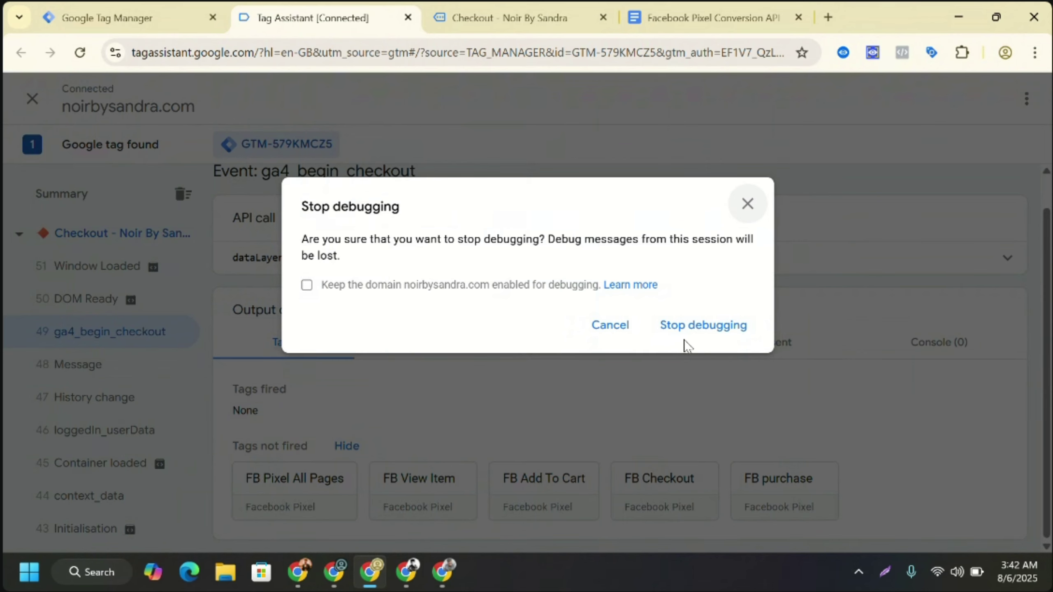
{"action": "left_click", "coordinate": [758, 203]}
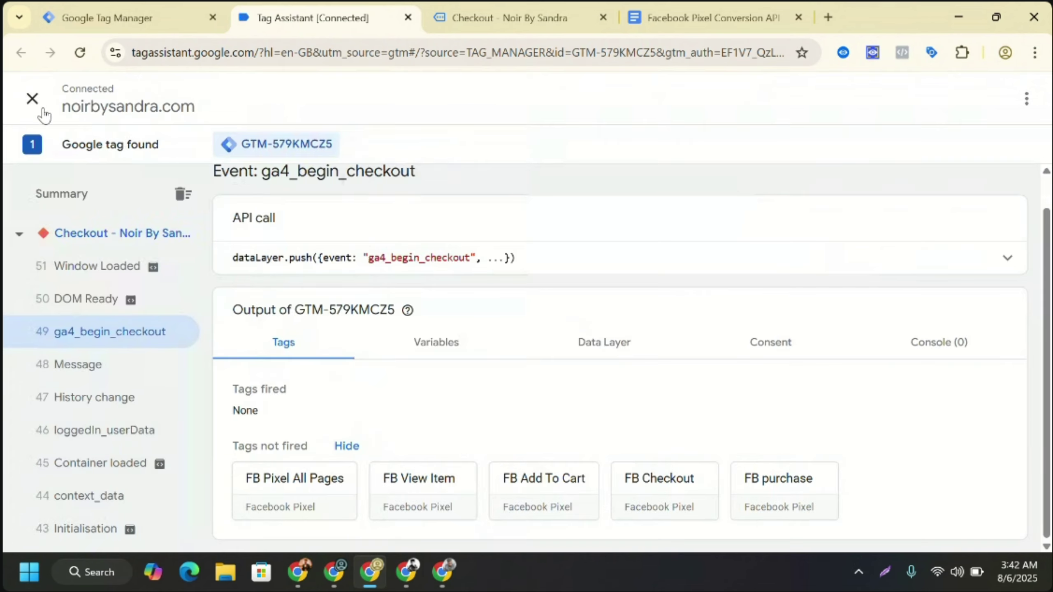
{"action": "left_click", "coordinate": [408, 17]}
{"action": "left_click", "coordinate": [597, 157]}
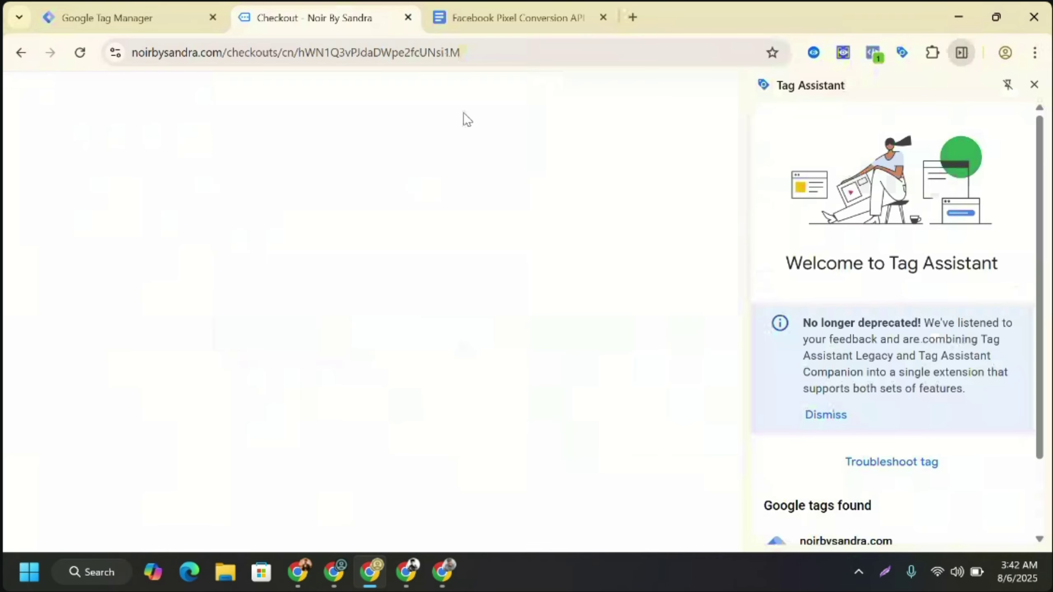
{"action": "left_click", "coordinate": [408, 17]}
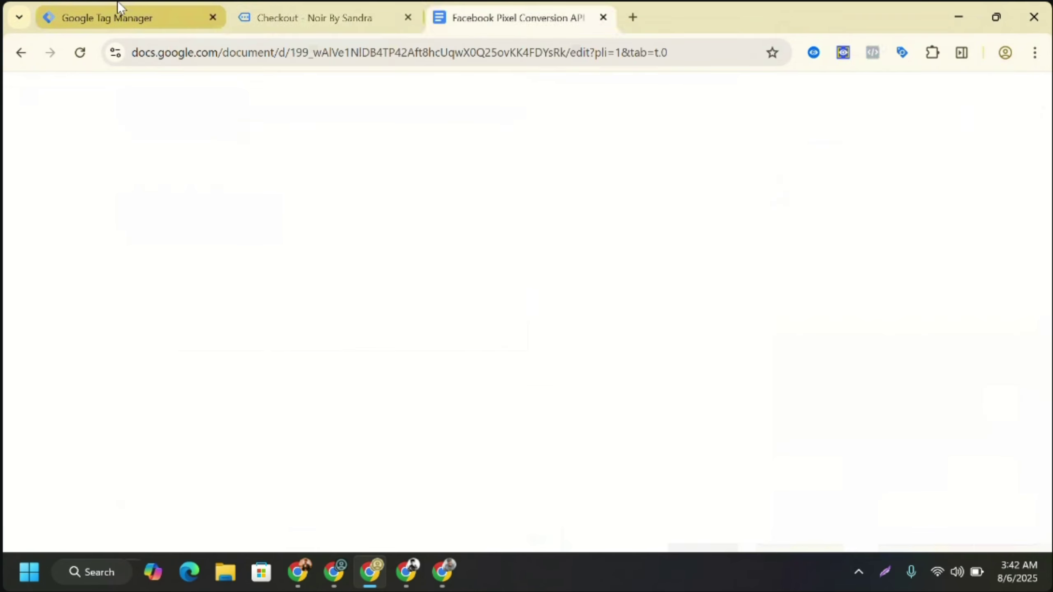
{"action": "left_click", "coordinate": [115, 1]}
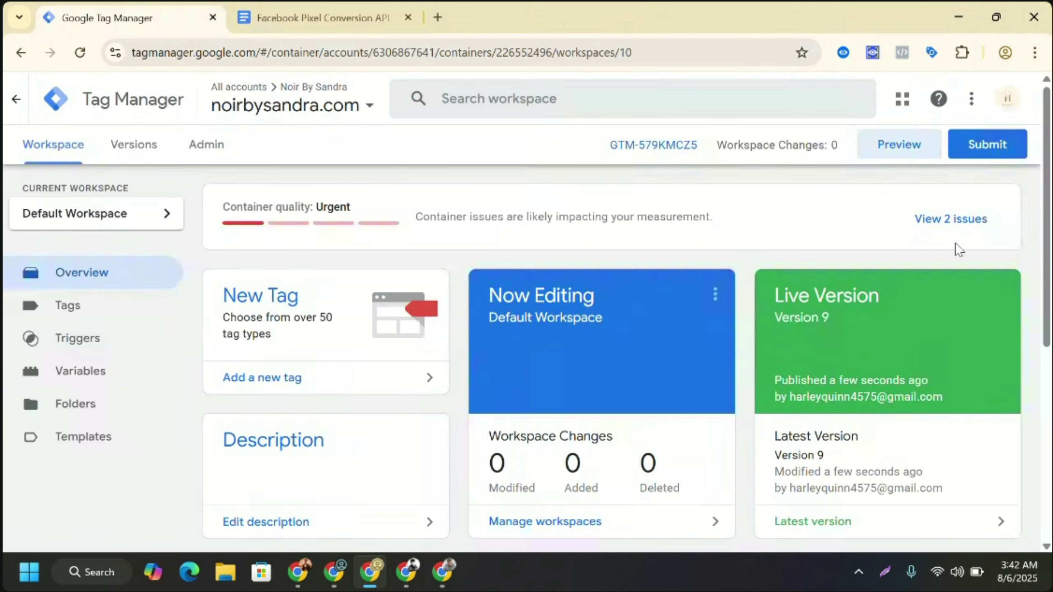
{"action": "left_click", "coordinate": [87, 62]}
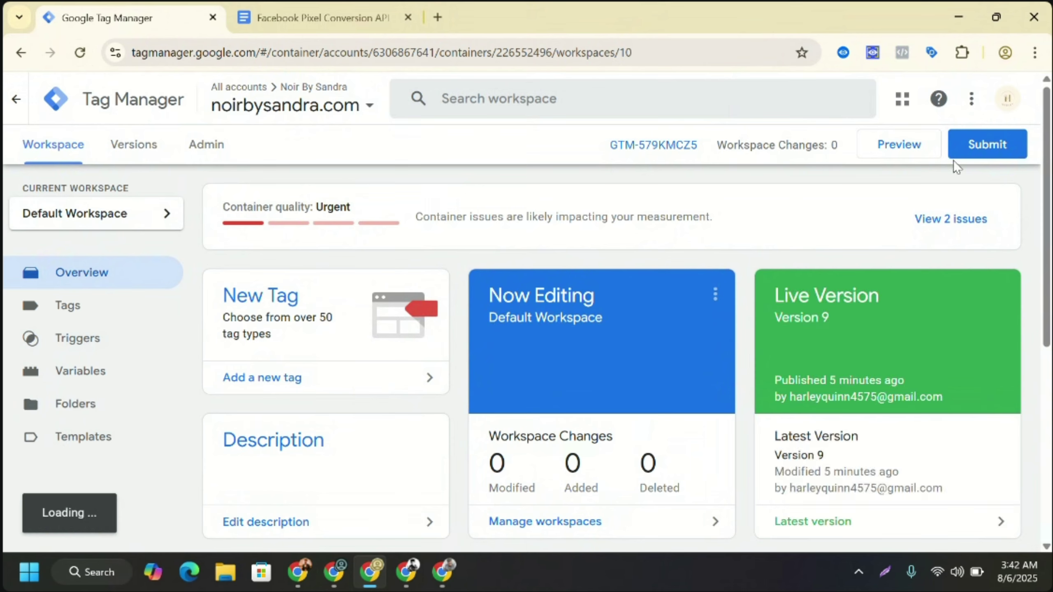
{"action": "left_click", "coordinate": [898, 148]}
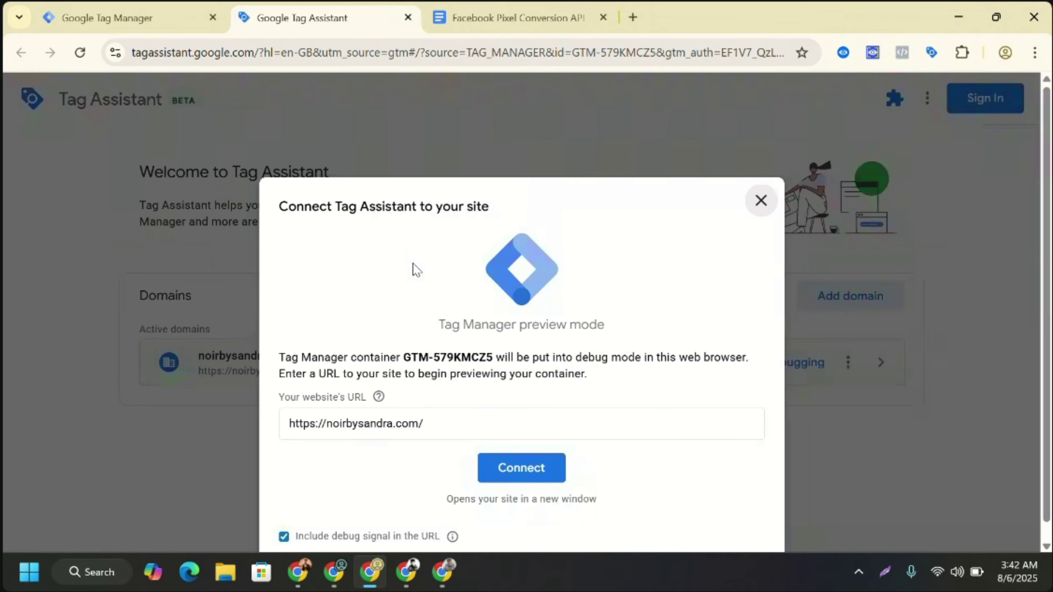
{"action": "left_click", "coordinate": [506, 466]}
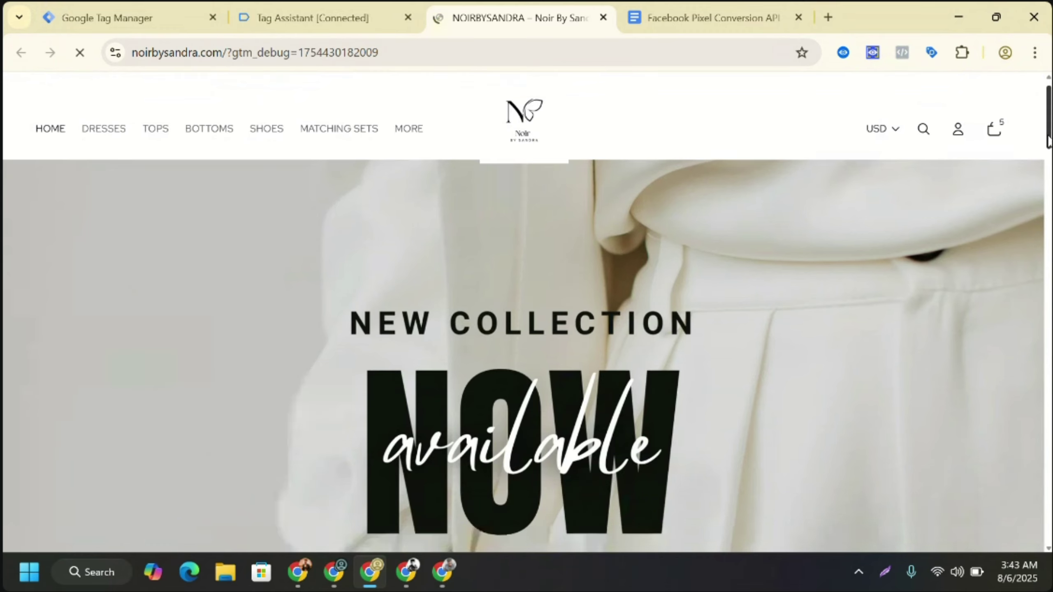
- Add the Button Front Cami and Pants Set in Beige, size S, to the cart in the storefront connected to Tag Assistant
{"action": "left_click_drag", "start_coordinate": [1048, 141], "coordinate": [1041, 266]}
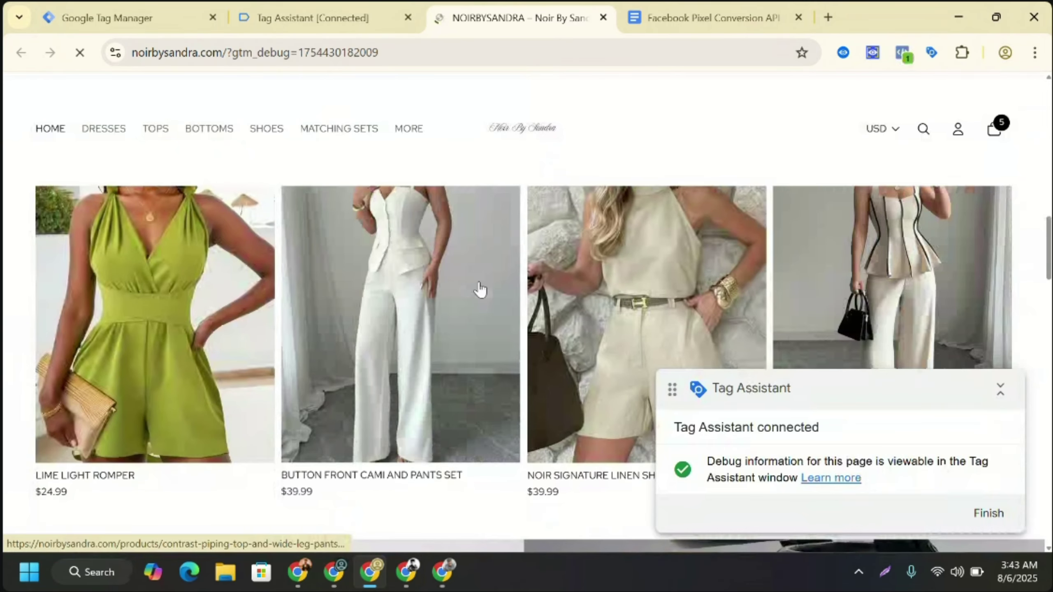
{"action": "left_click", "coordinate": [379, 307]}
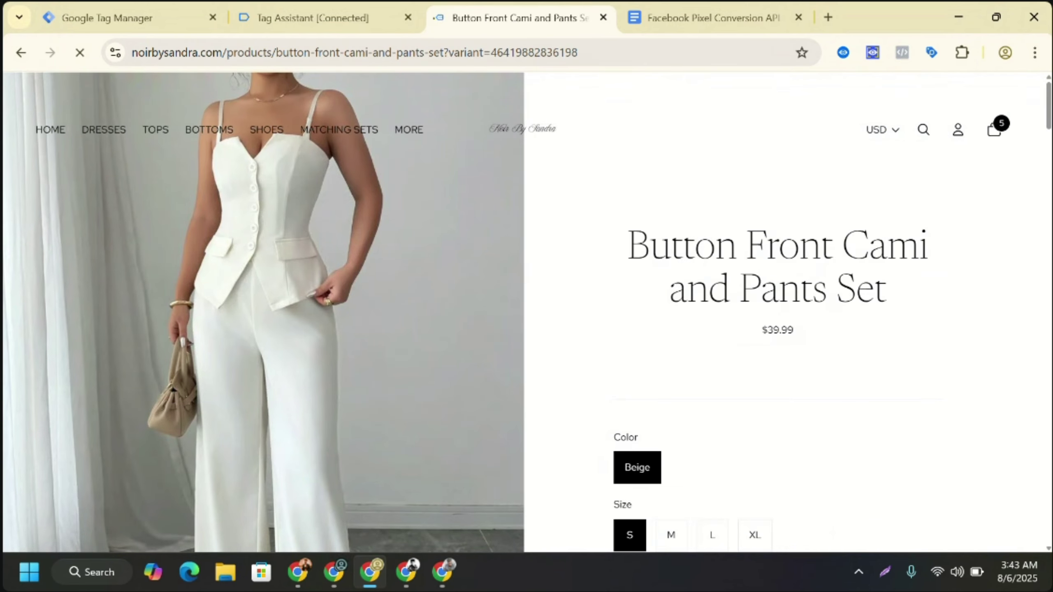
{"action": "scroll", "coordinate": [263, 311], "scroll_direction": "down", "scroll_amount": 10}
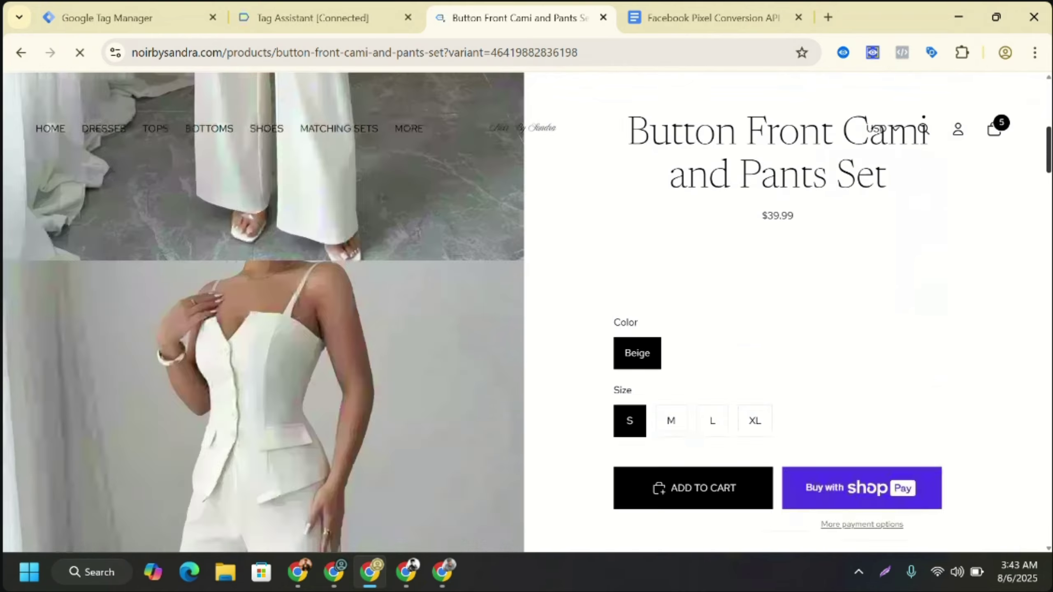
{"action": "scroll", "coordinate": [263, 369], "scroll_direction": "up", "scroll_amount": 5}
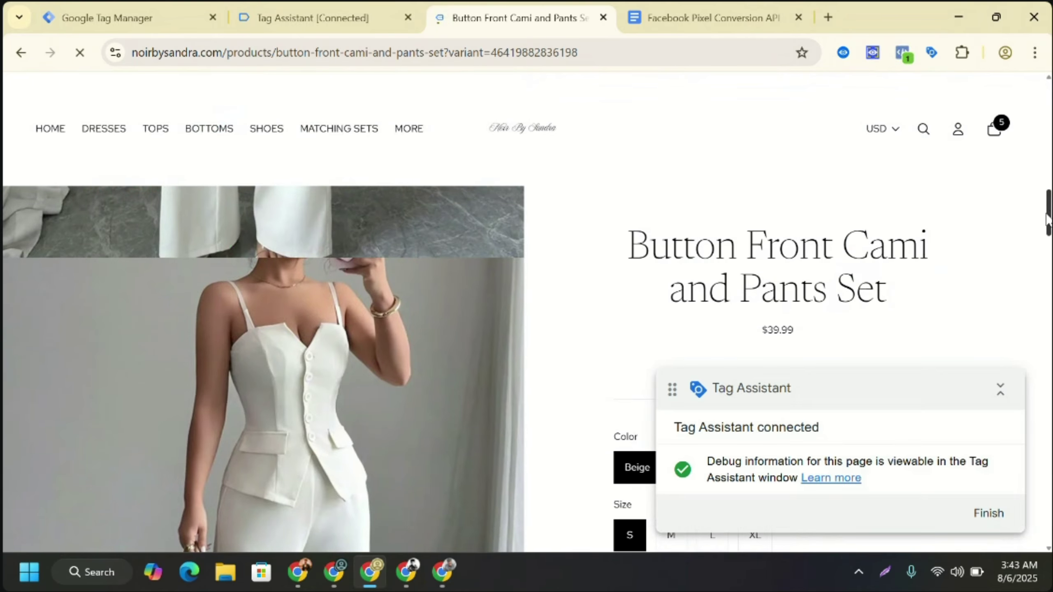
{"action": "left_click_drag", "start_coordinate": [1045, 219], "coordinate": [1046, 386]}
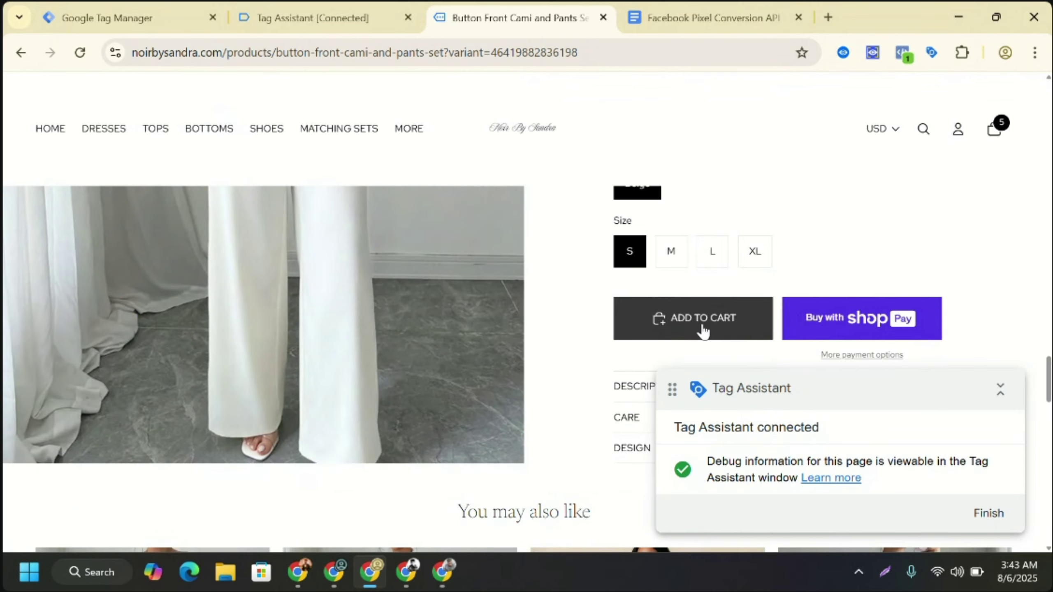
{"action": "left_click", "coordinate": [685, 326]}
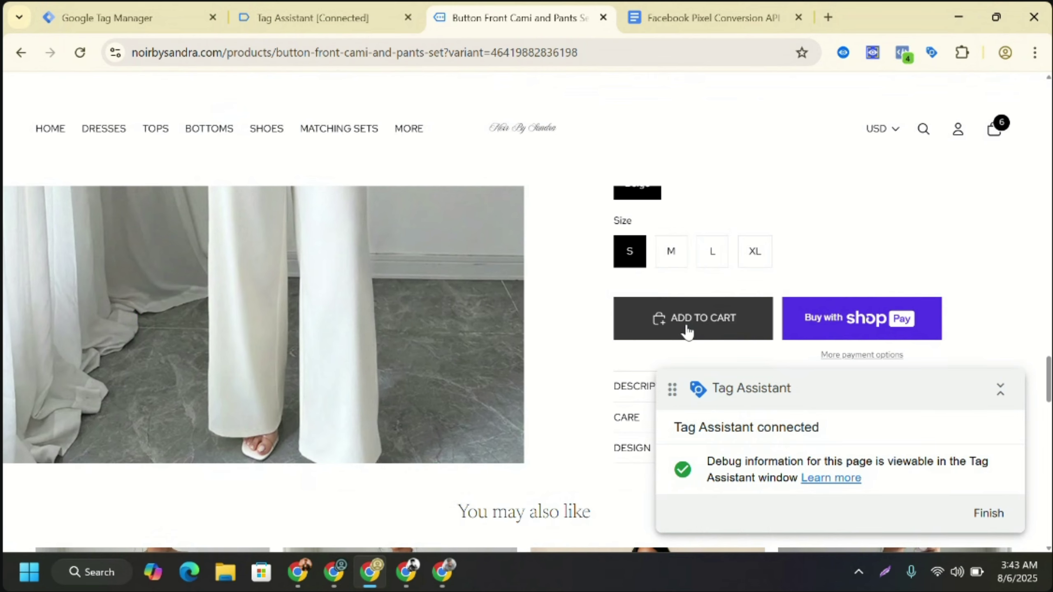
- Proceed from the cart to checkout, check the fired Facebook tags in the connected Tag Assistant session, and return to the checkout page
{"action": "left_click", "coordinate": [1001, 133]}
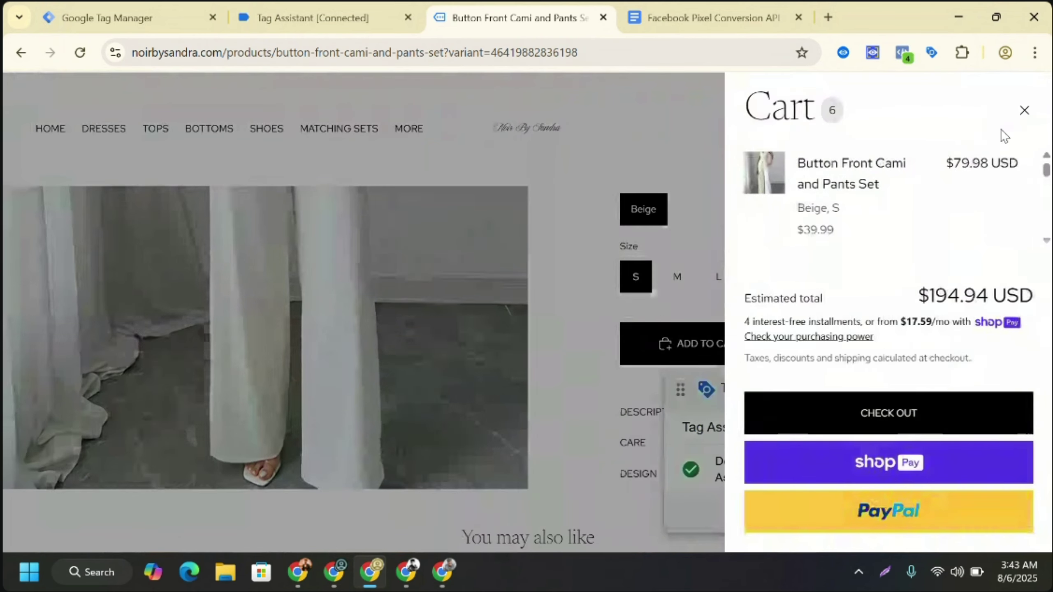
{"action": "left_click", "coordinate": [901, 409]}
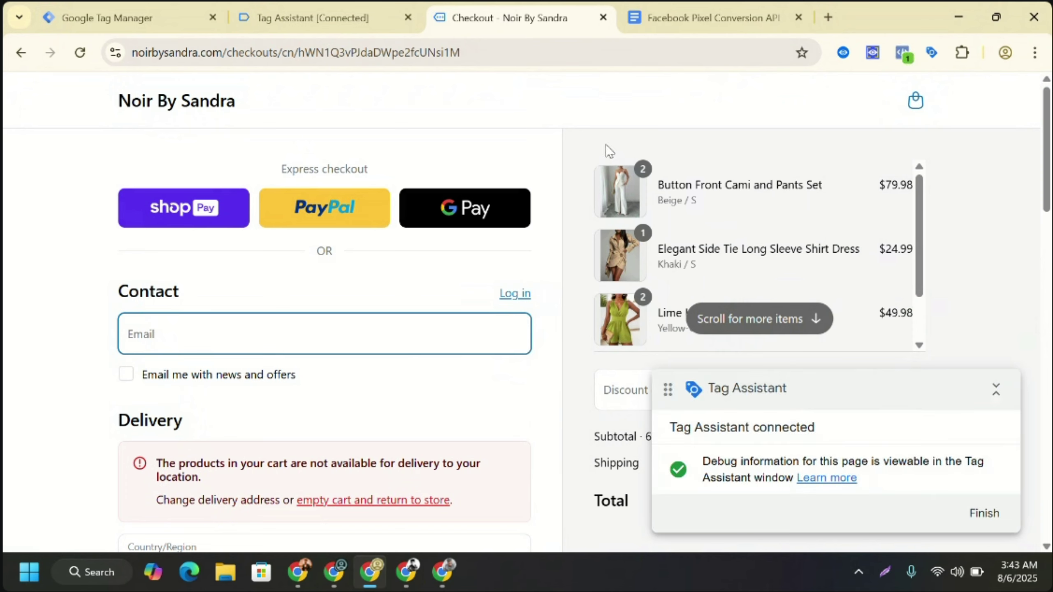
{"action": "left_click", "coordinate": [308, 24]}
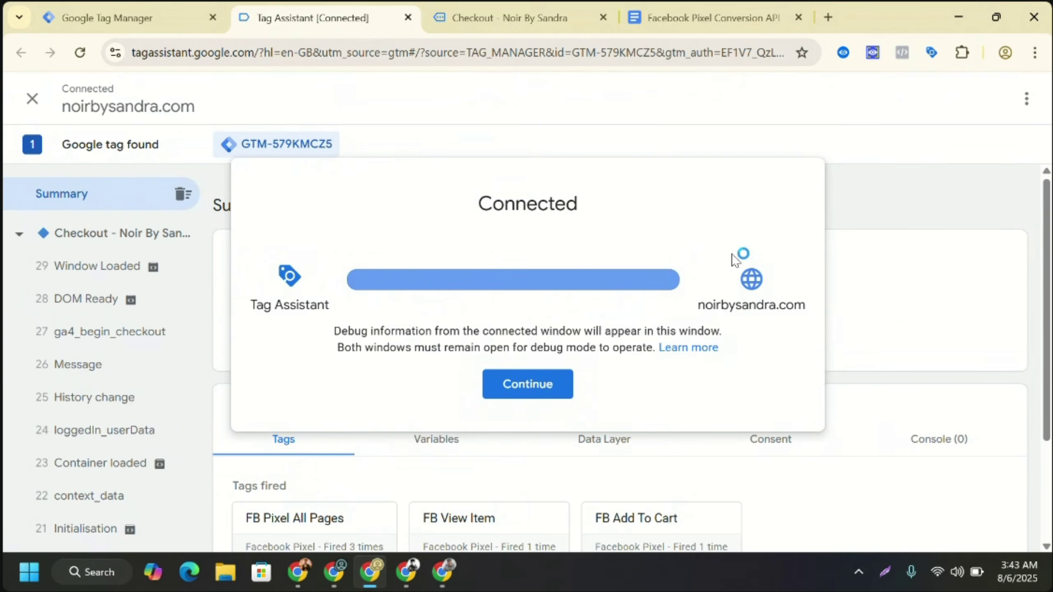
{"action": "left_click", "coordinate": [525, 9]}
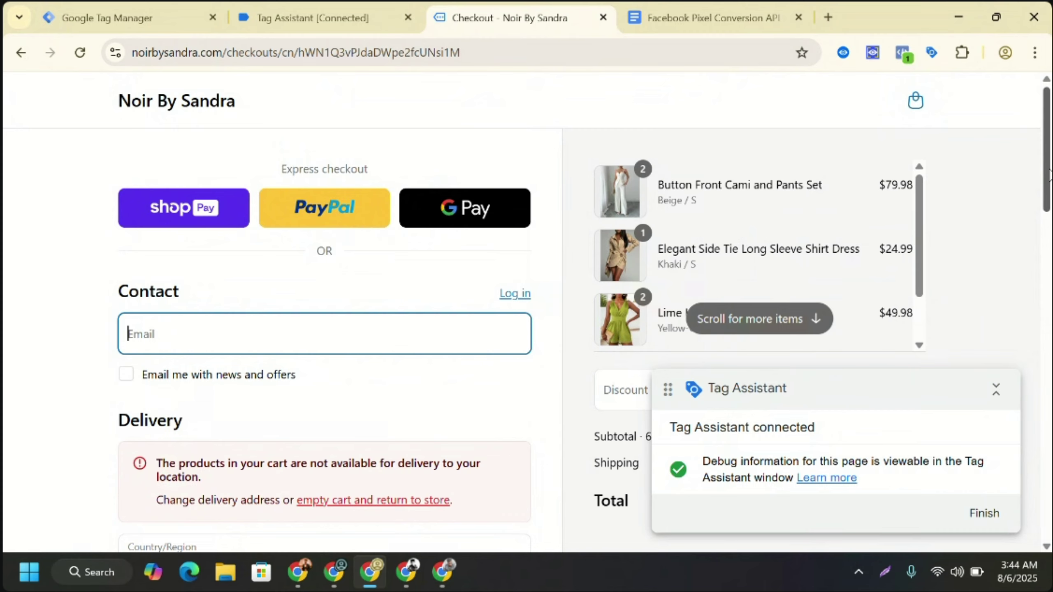
{"action": "key", "text": "super+r"}
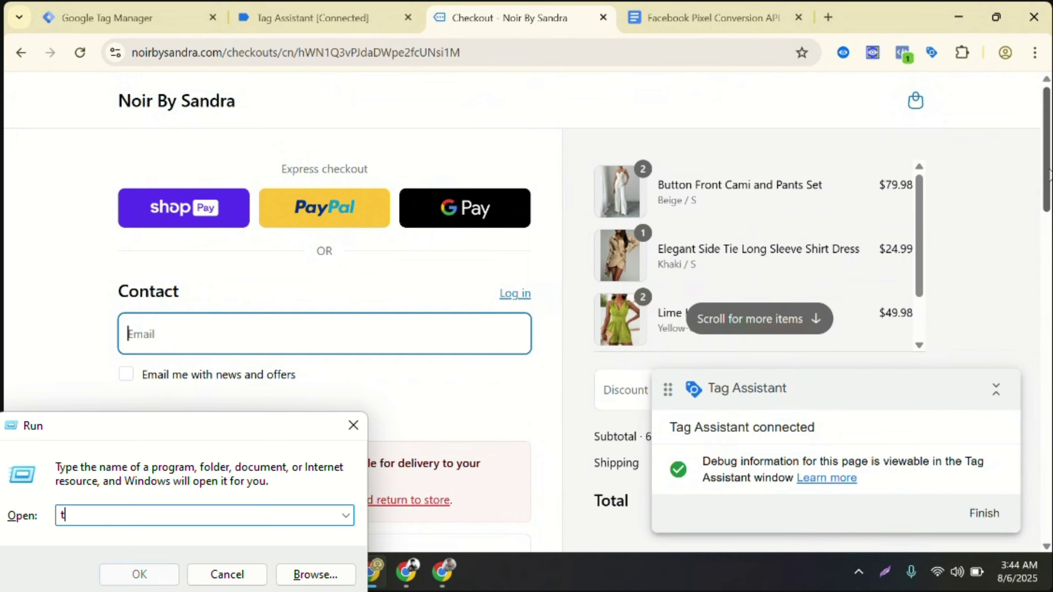
{"action": "type", "text": "tree"}
{"action": "key", "text": "Return"}
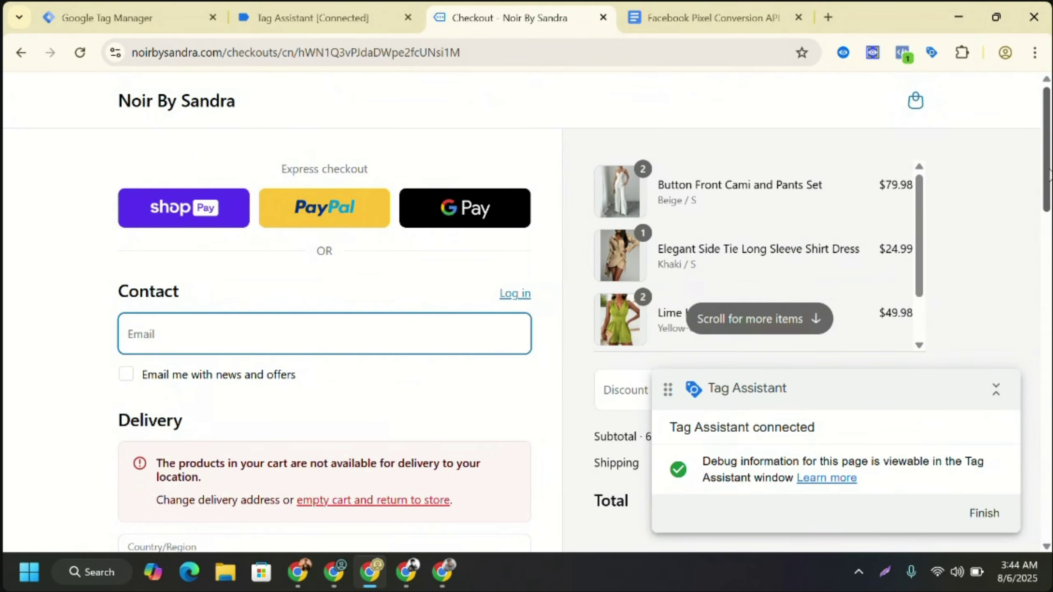
{"action": "key", "text": "super+r"}
{"action": "type", "text": "tree"}
{"action": "key", "text": "Return"}
{"action": "key", "text": "super+r"}
{"action": "type", "text": "tr"}
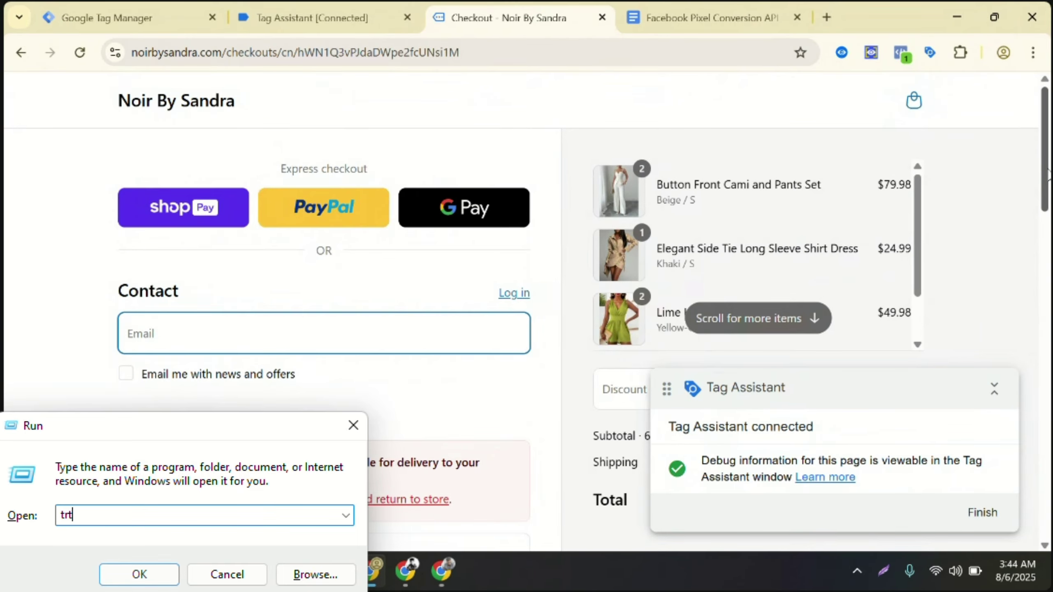
{"action": "type", "text": "ea"}
{"action": "key", "text": "Return"}
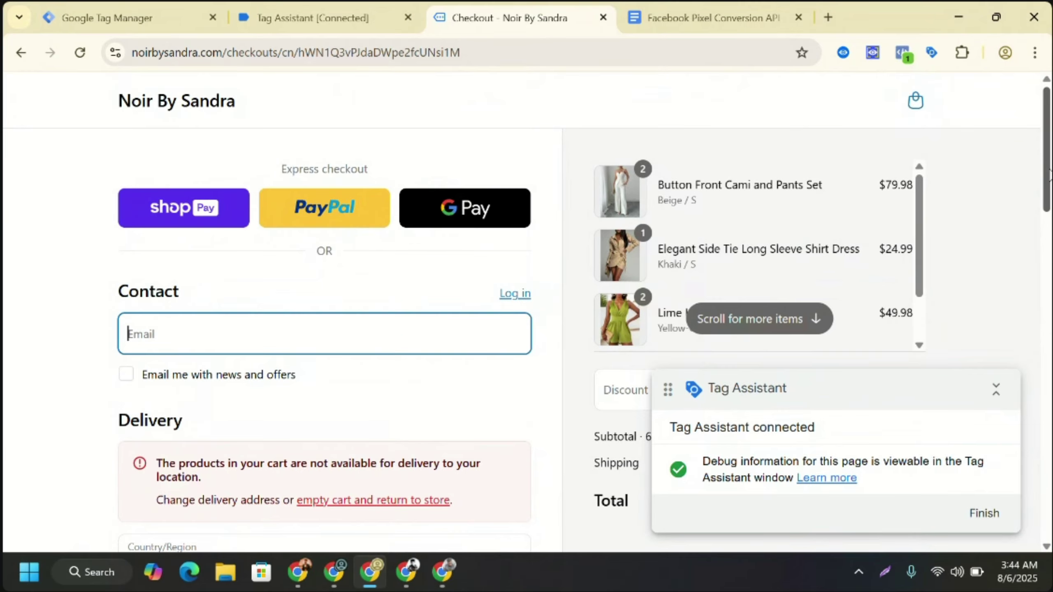